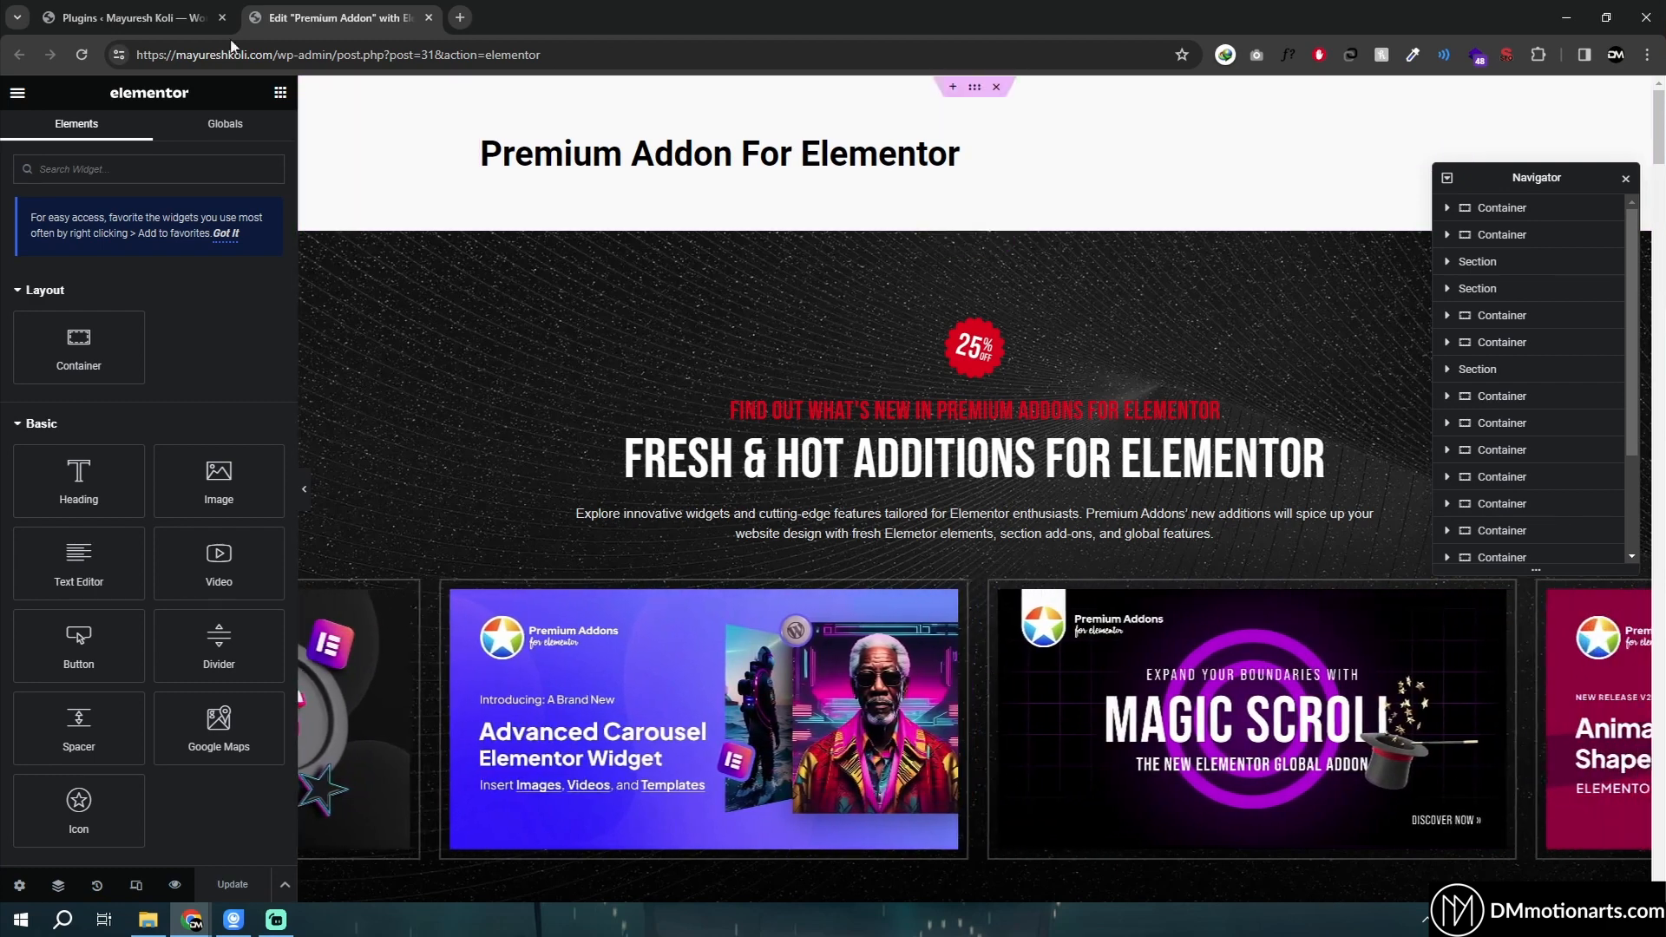
pyautogui.click(200, 17)
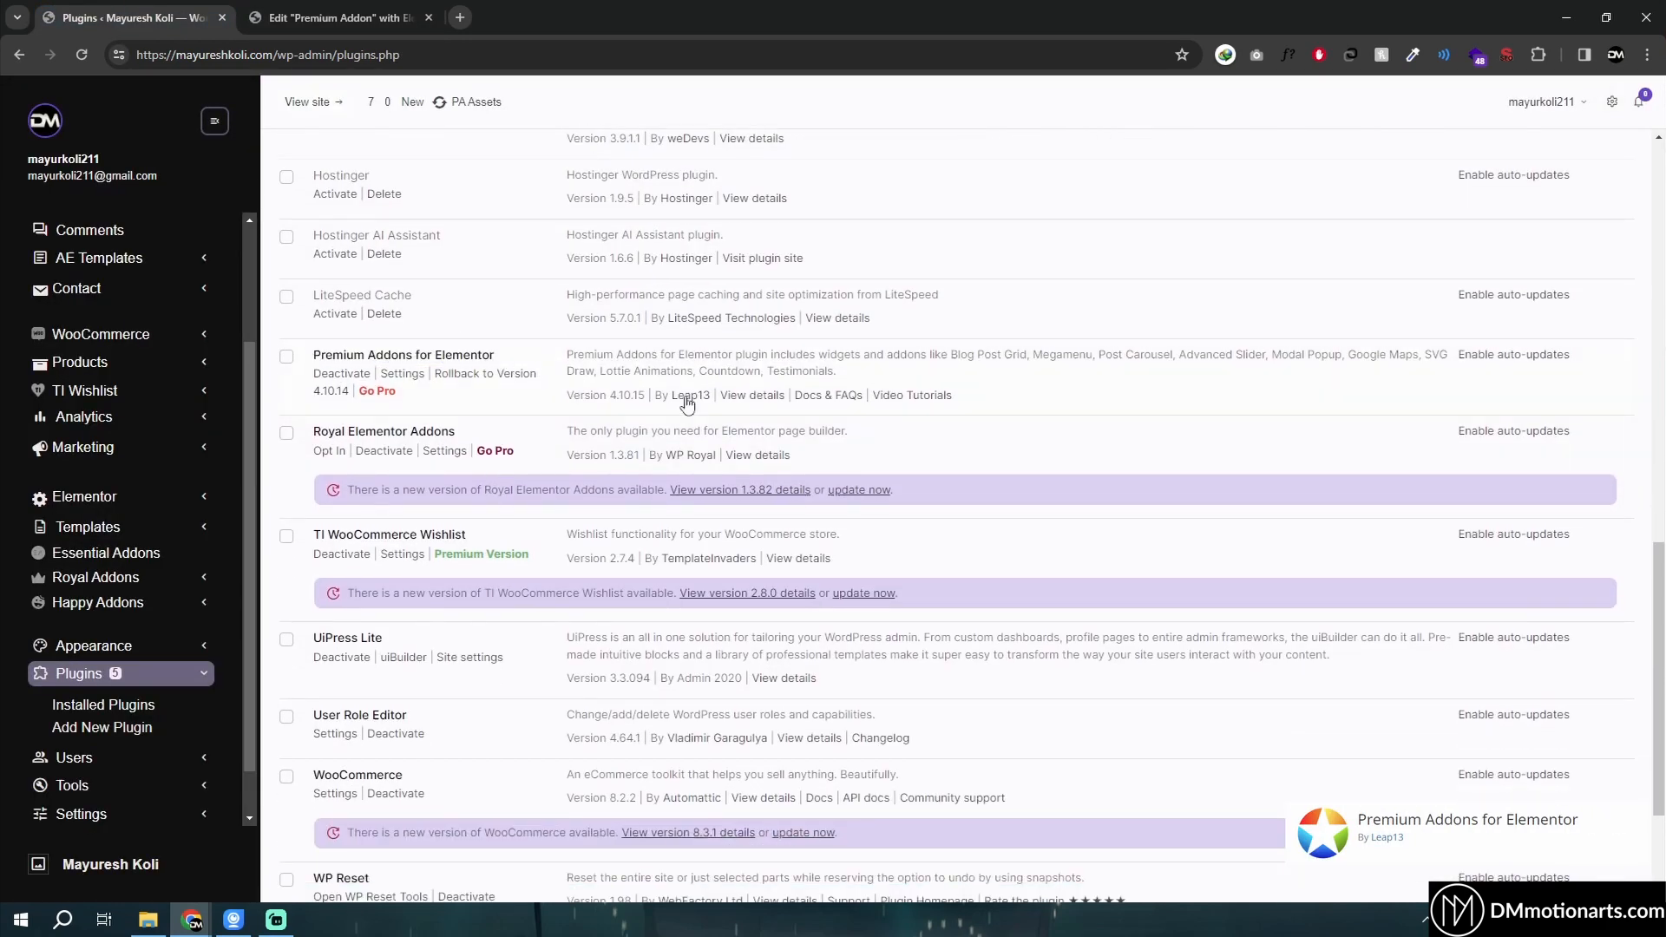
pyautogui.hotkey('ctrl', 'Tab')
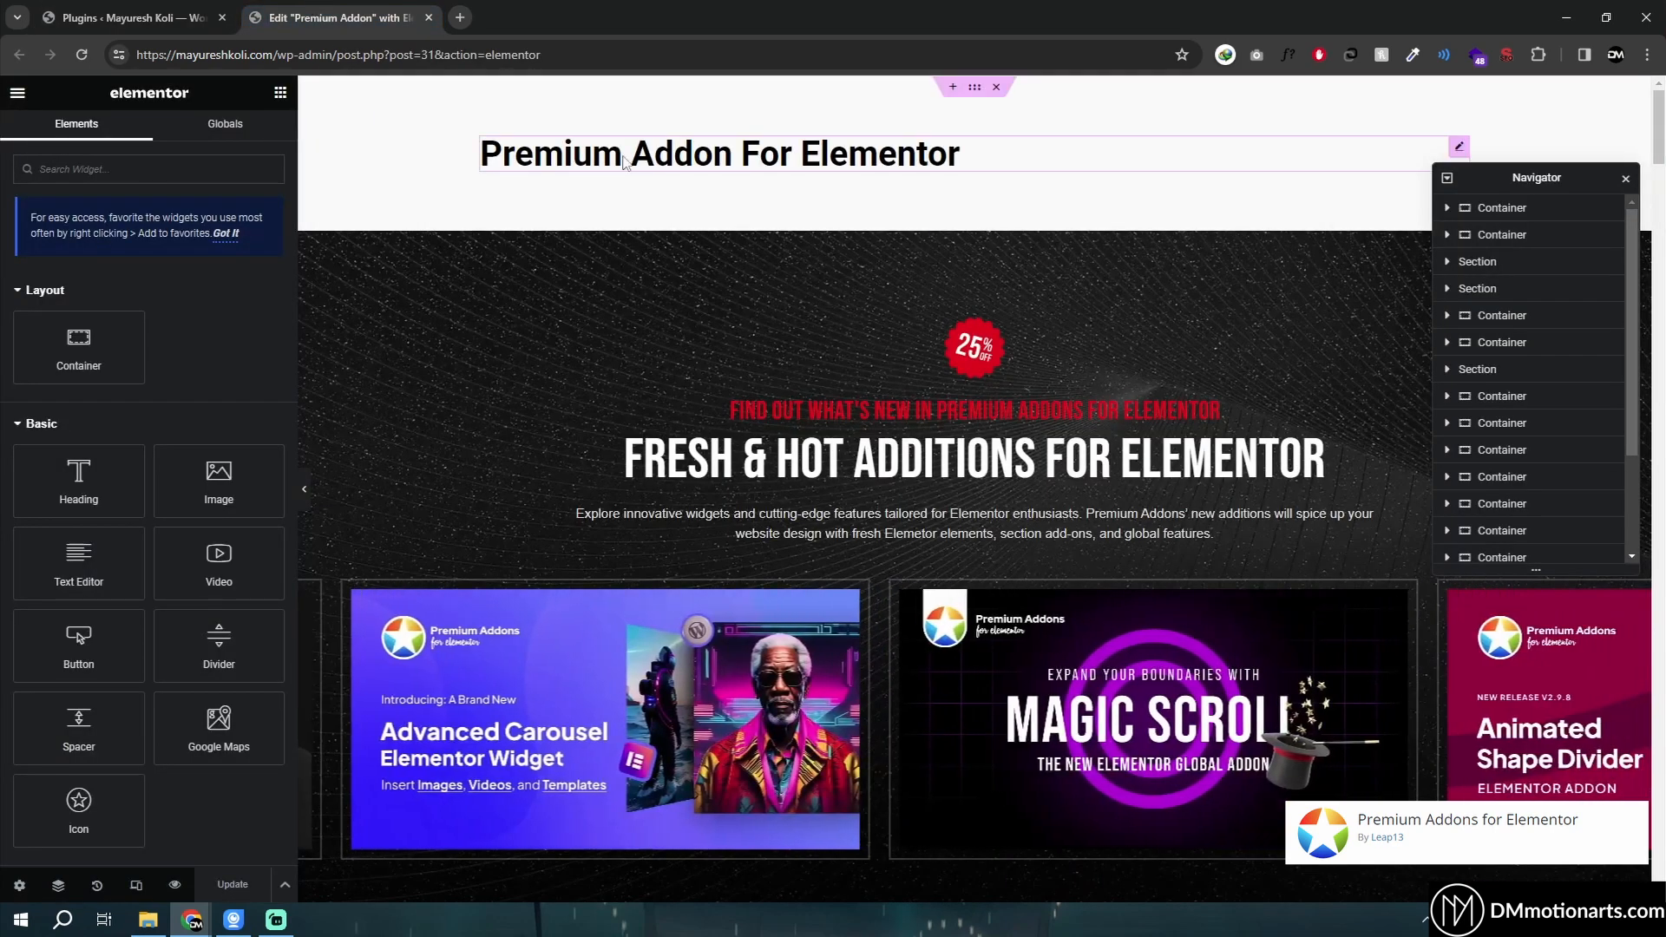
pyautogui.scroll(-1, 772, 359)
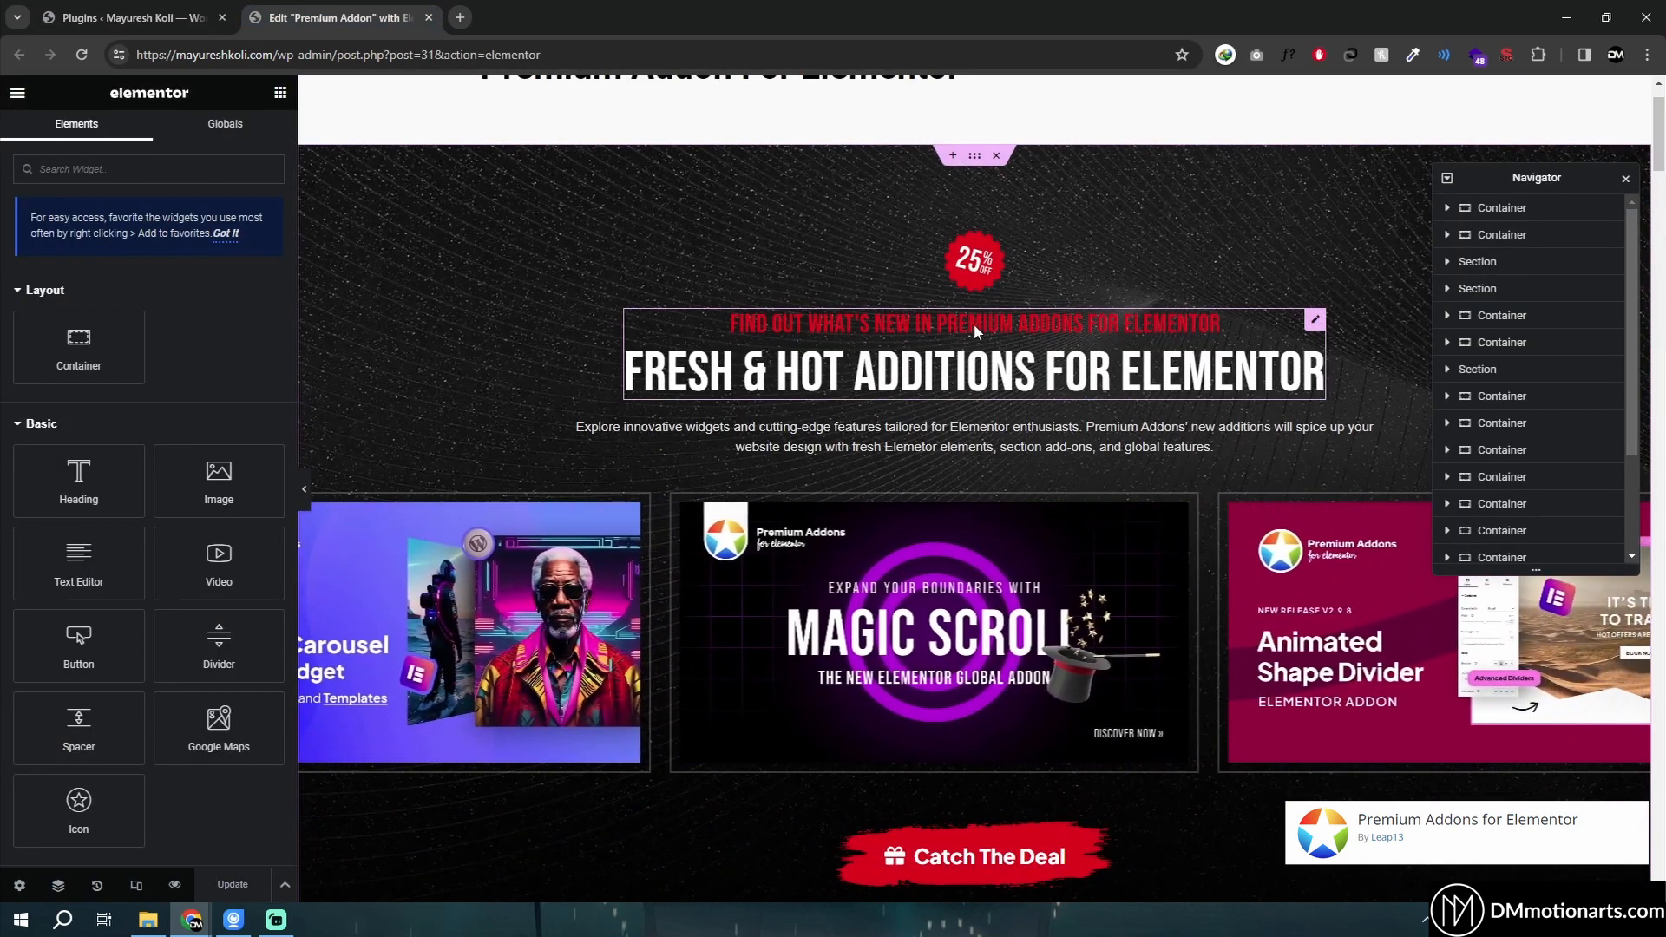
pyautogui.scroll(1, 978, 347)
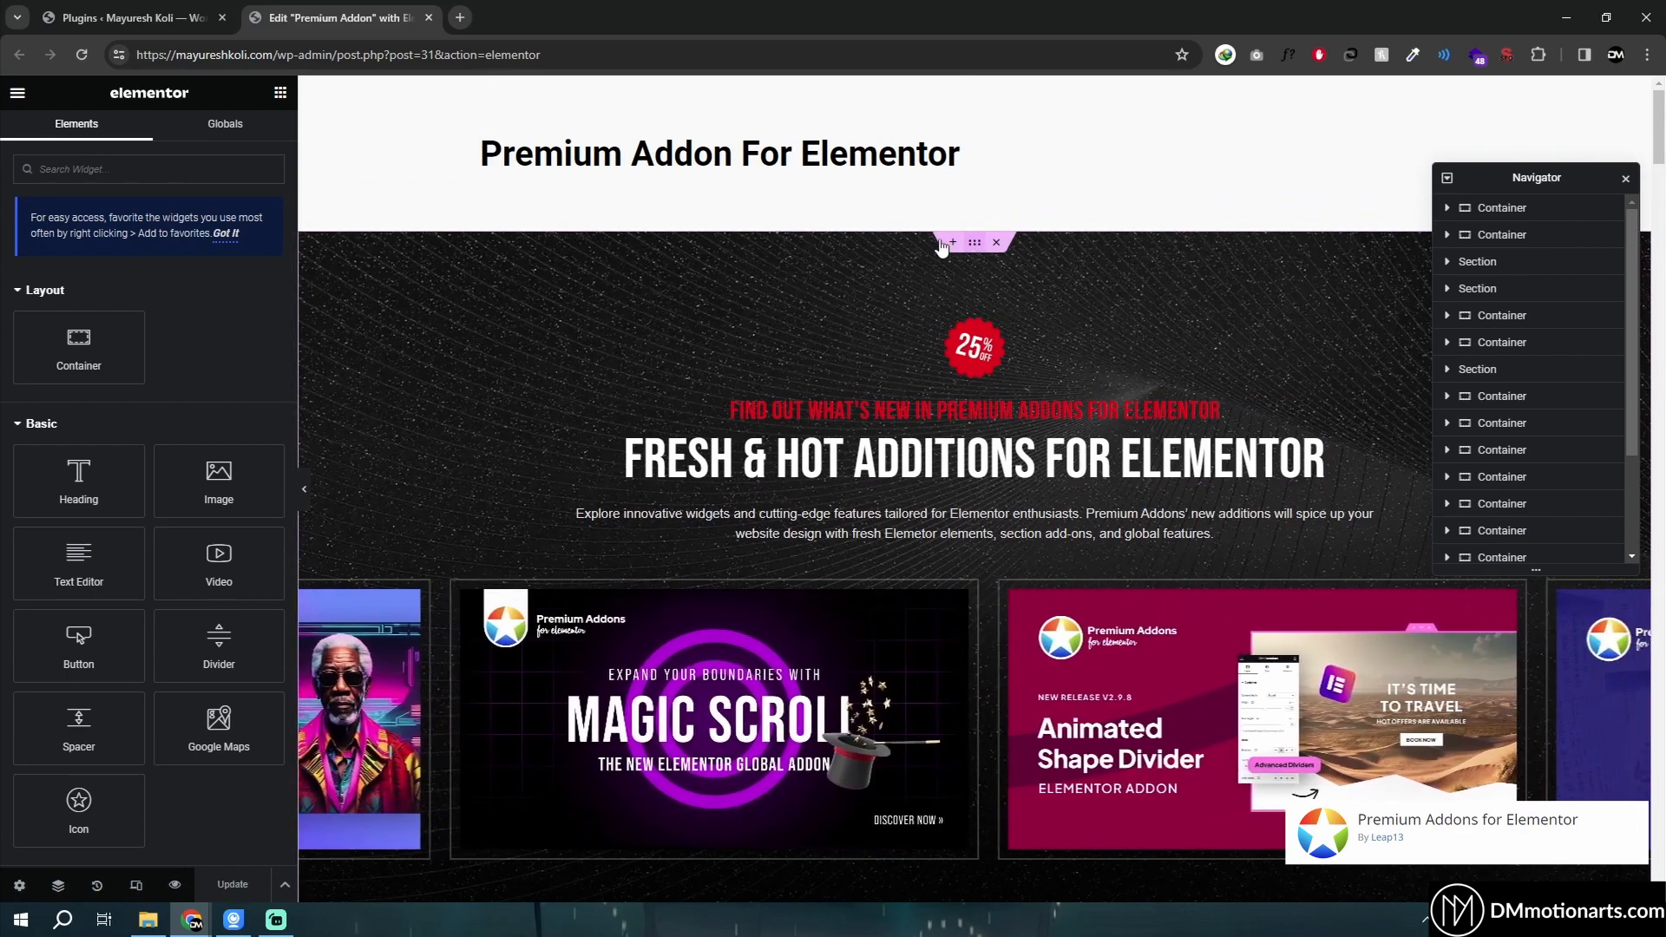
# - Browse the Premium Addons template library's Call to Actions and Carousel categories, then close it
pyautogui.click(953, 241)
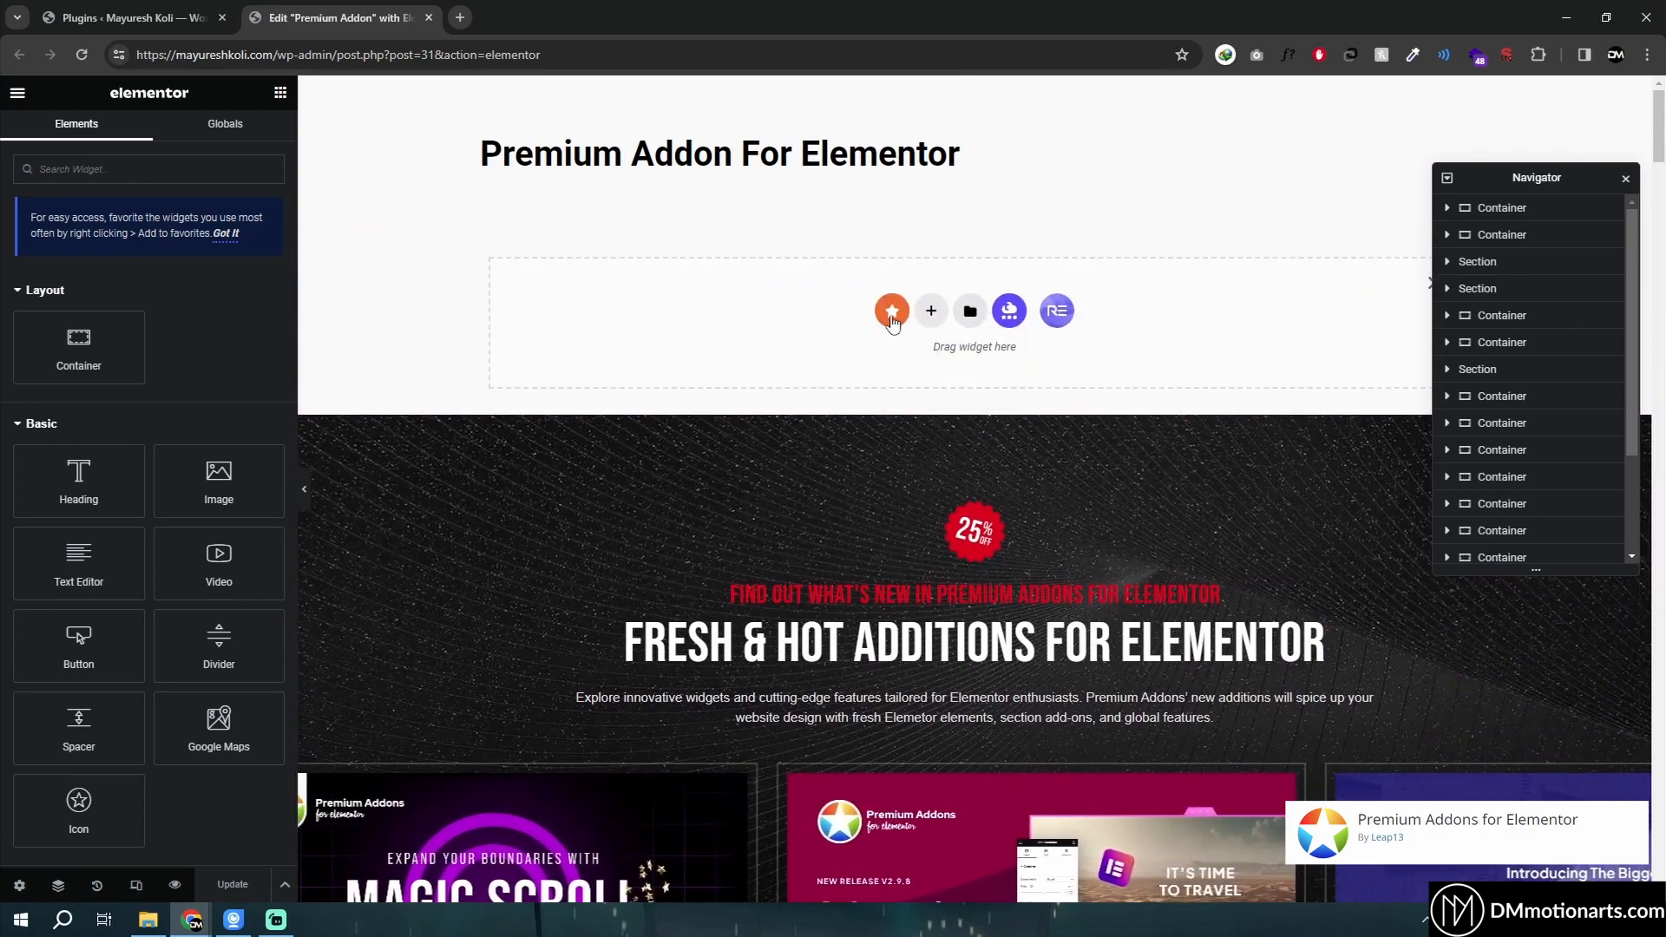
pyautogui.click(893, 314)
pyautogui.scroll(-1, 557, 457)
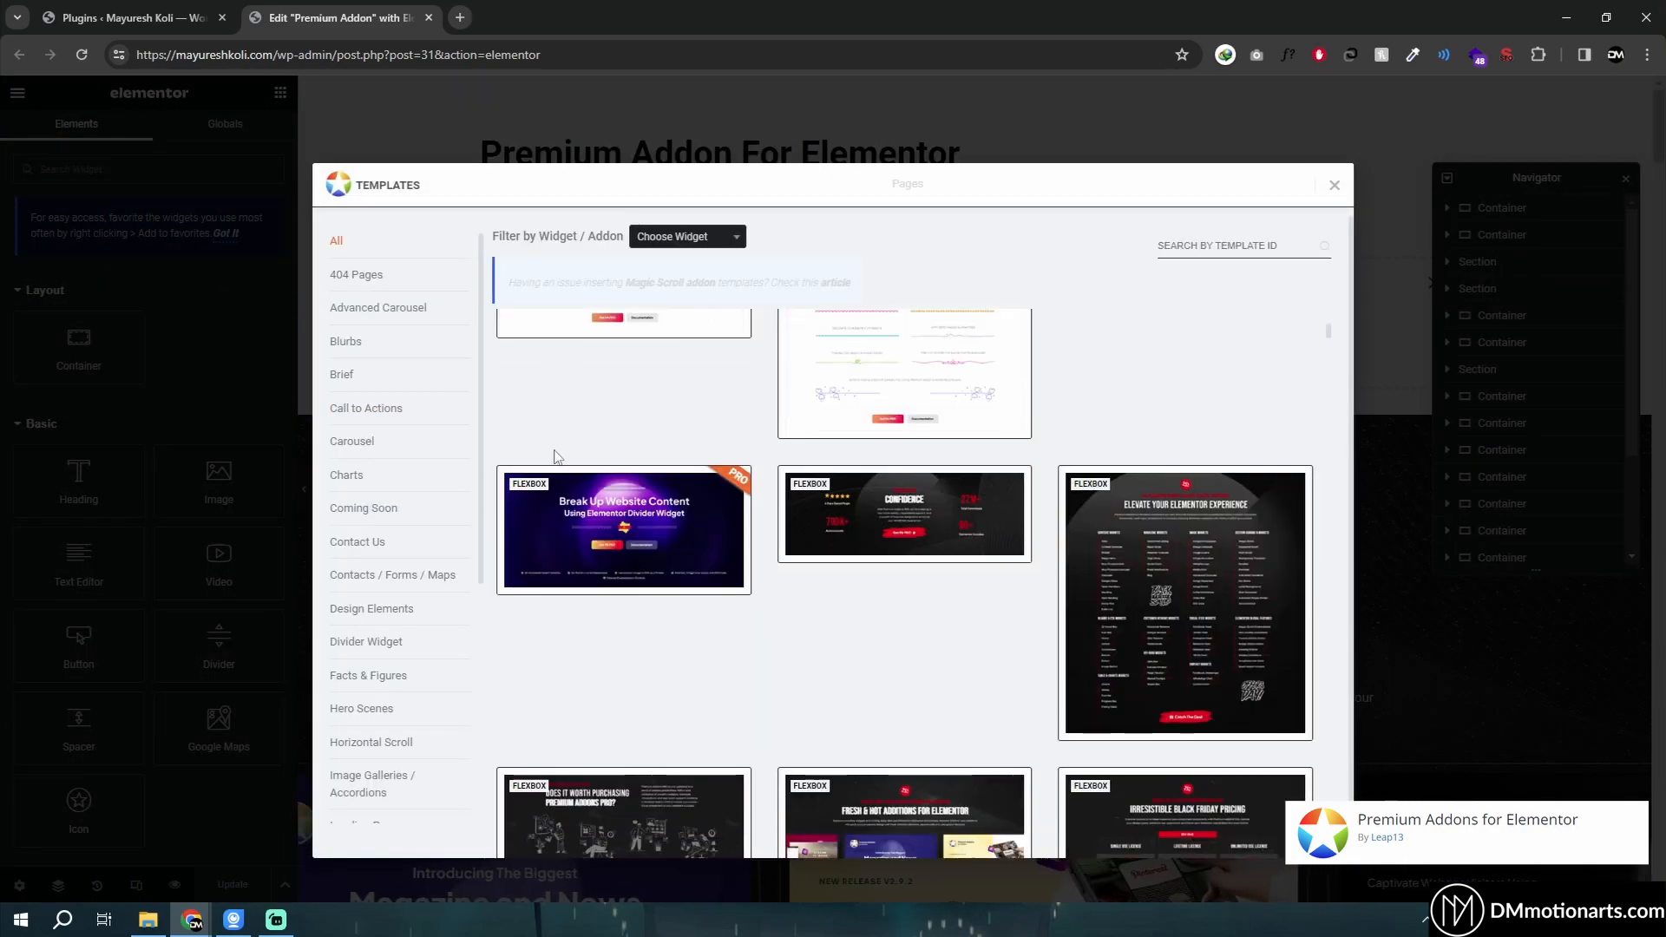
pyautogui.click(385, 408)
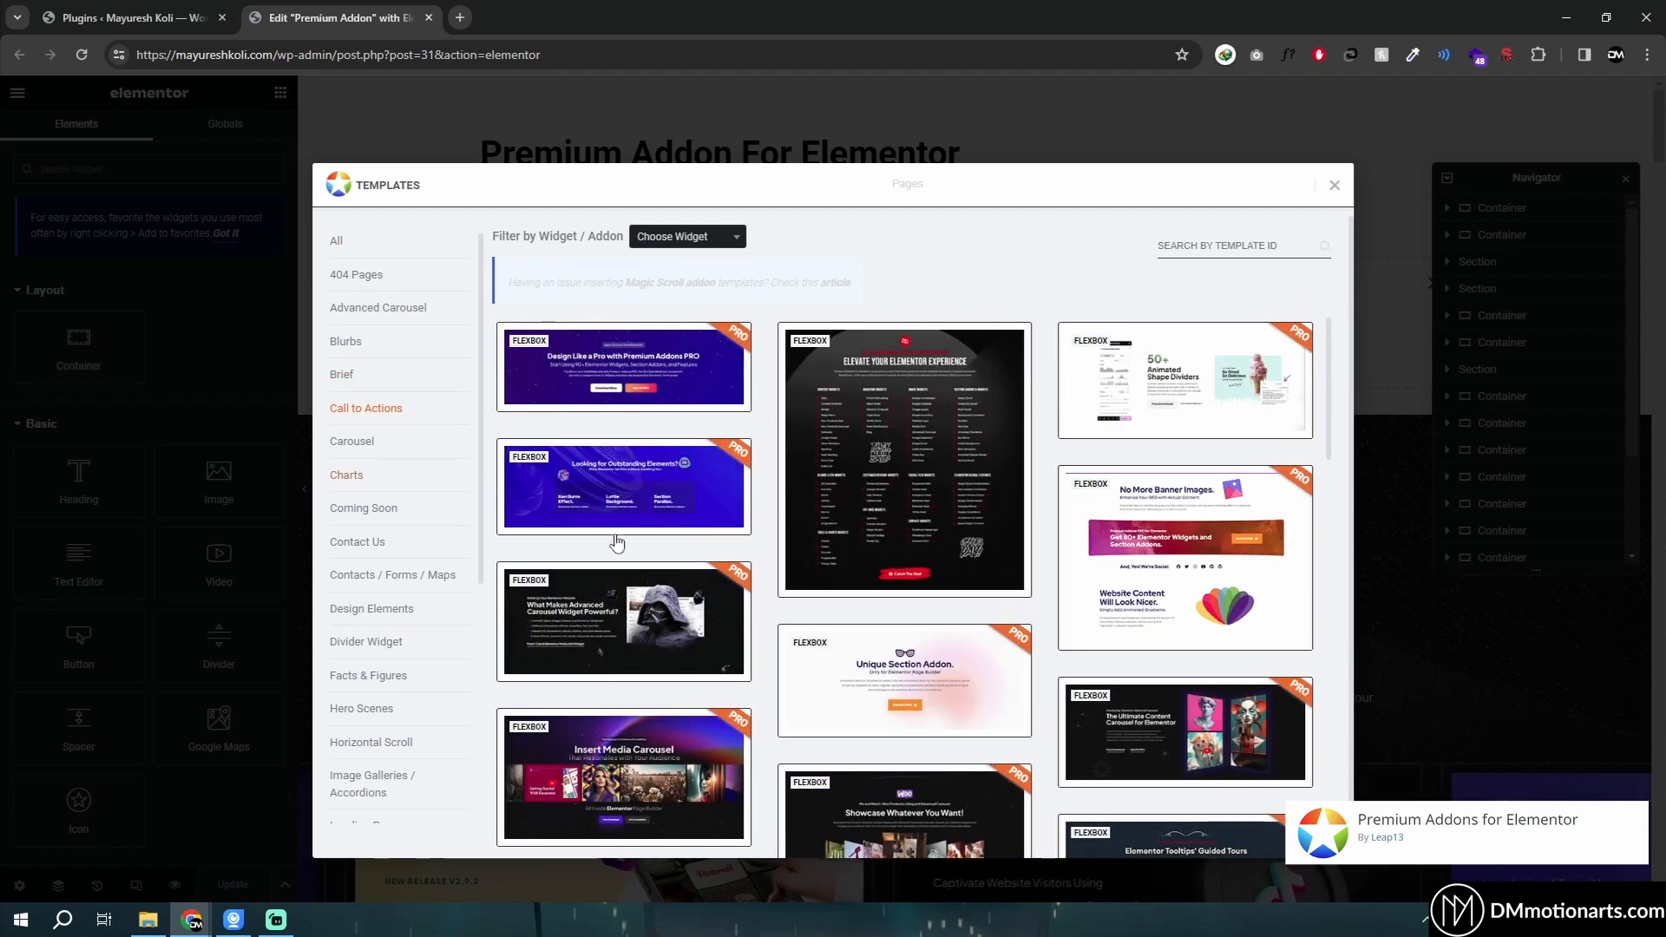
pyautogui.click(402, 441)
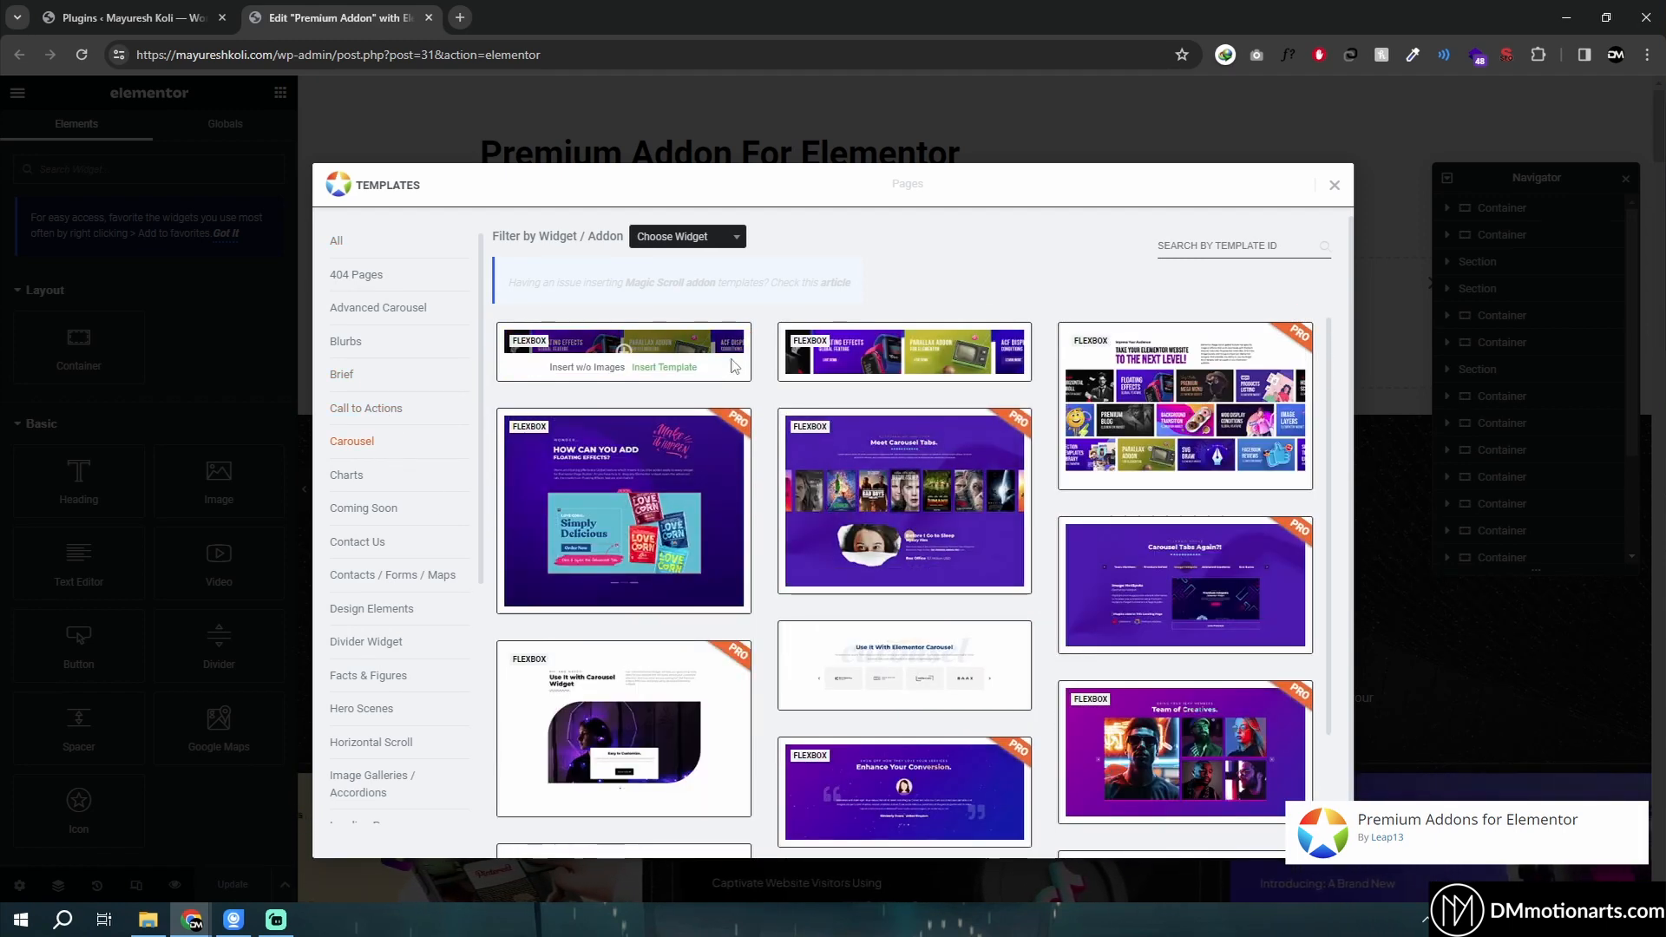
pyautogui.moveTo(915, 369)
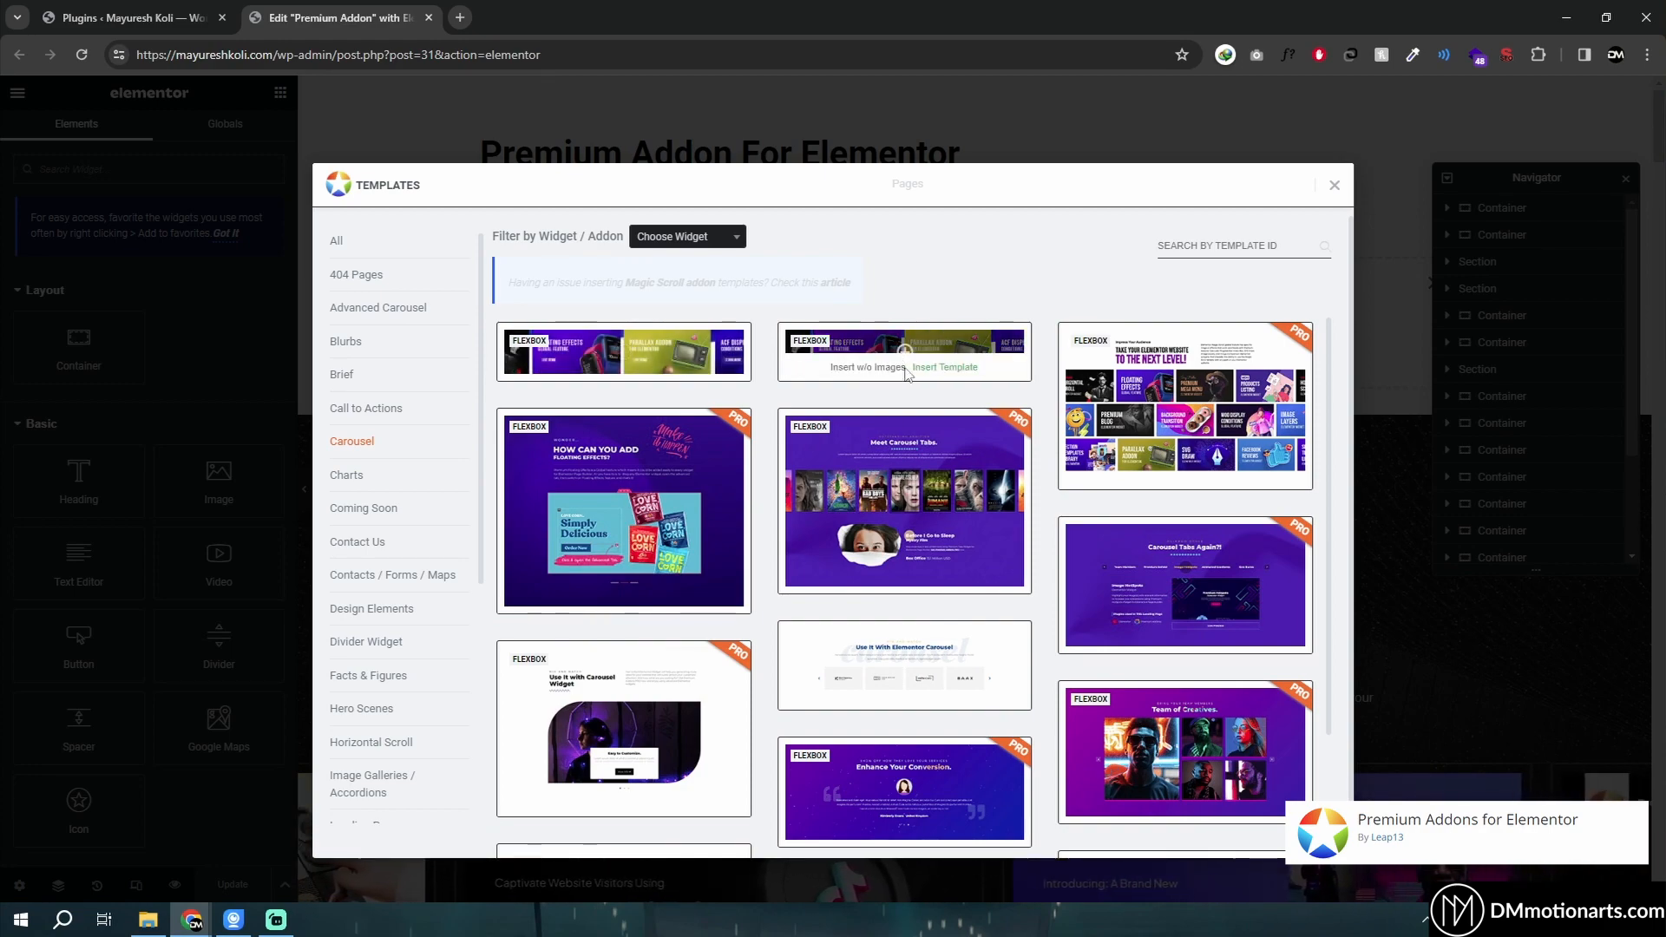
pyautogui.click(1333, 186)
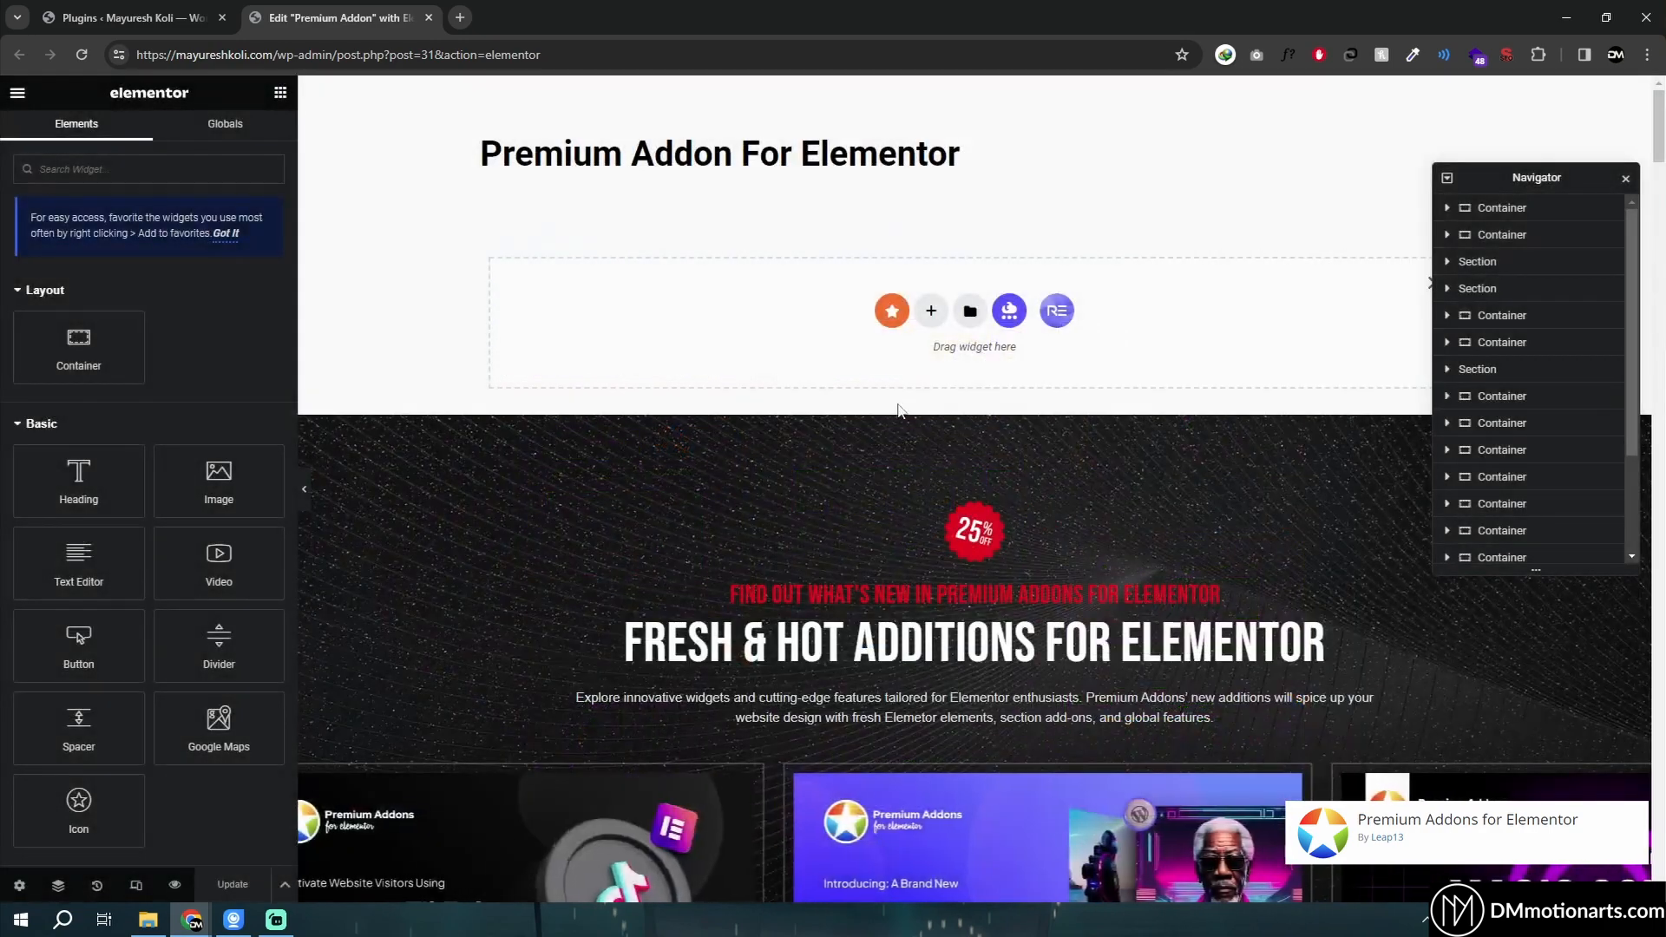
# - Open the dual heading widget's settings and inspect its Display options
pyautogui.scroll(-3, 872, 366)
pyautogui.scroll(3, 872, 366)
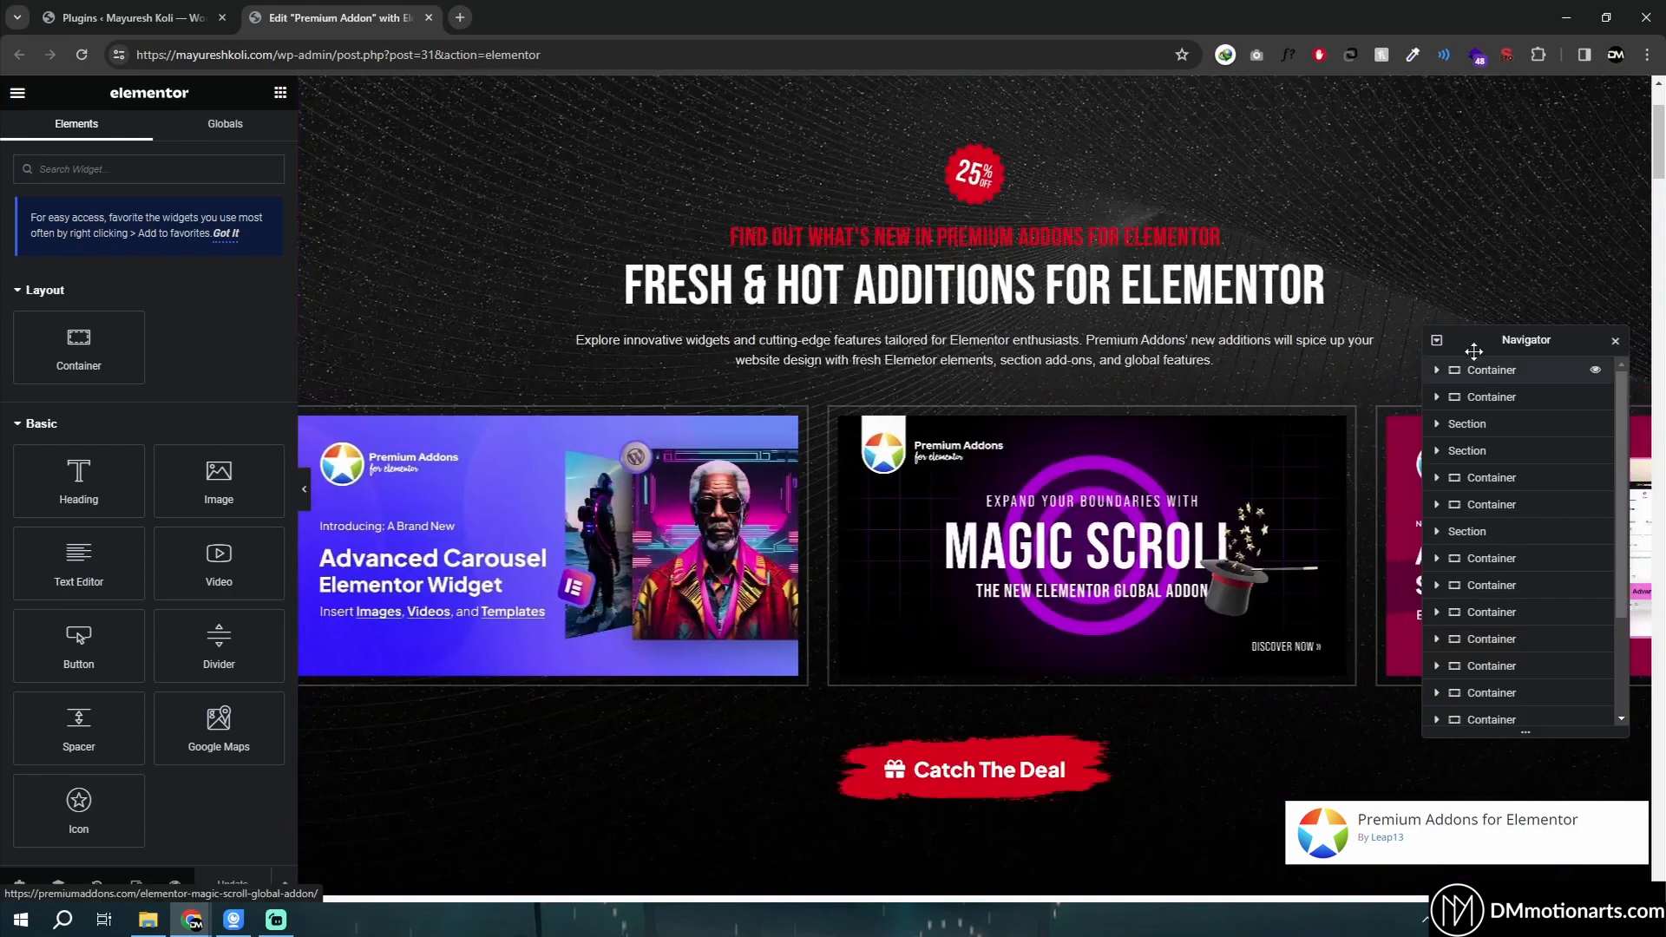
pyautogui.moveTo(1474, 343); pyautogui.dragTo(1403, 201)
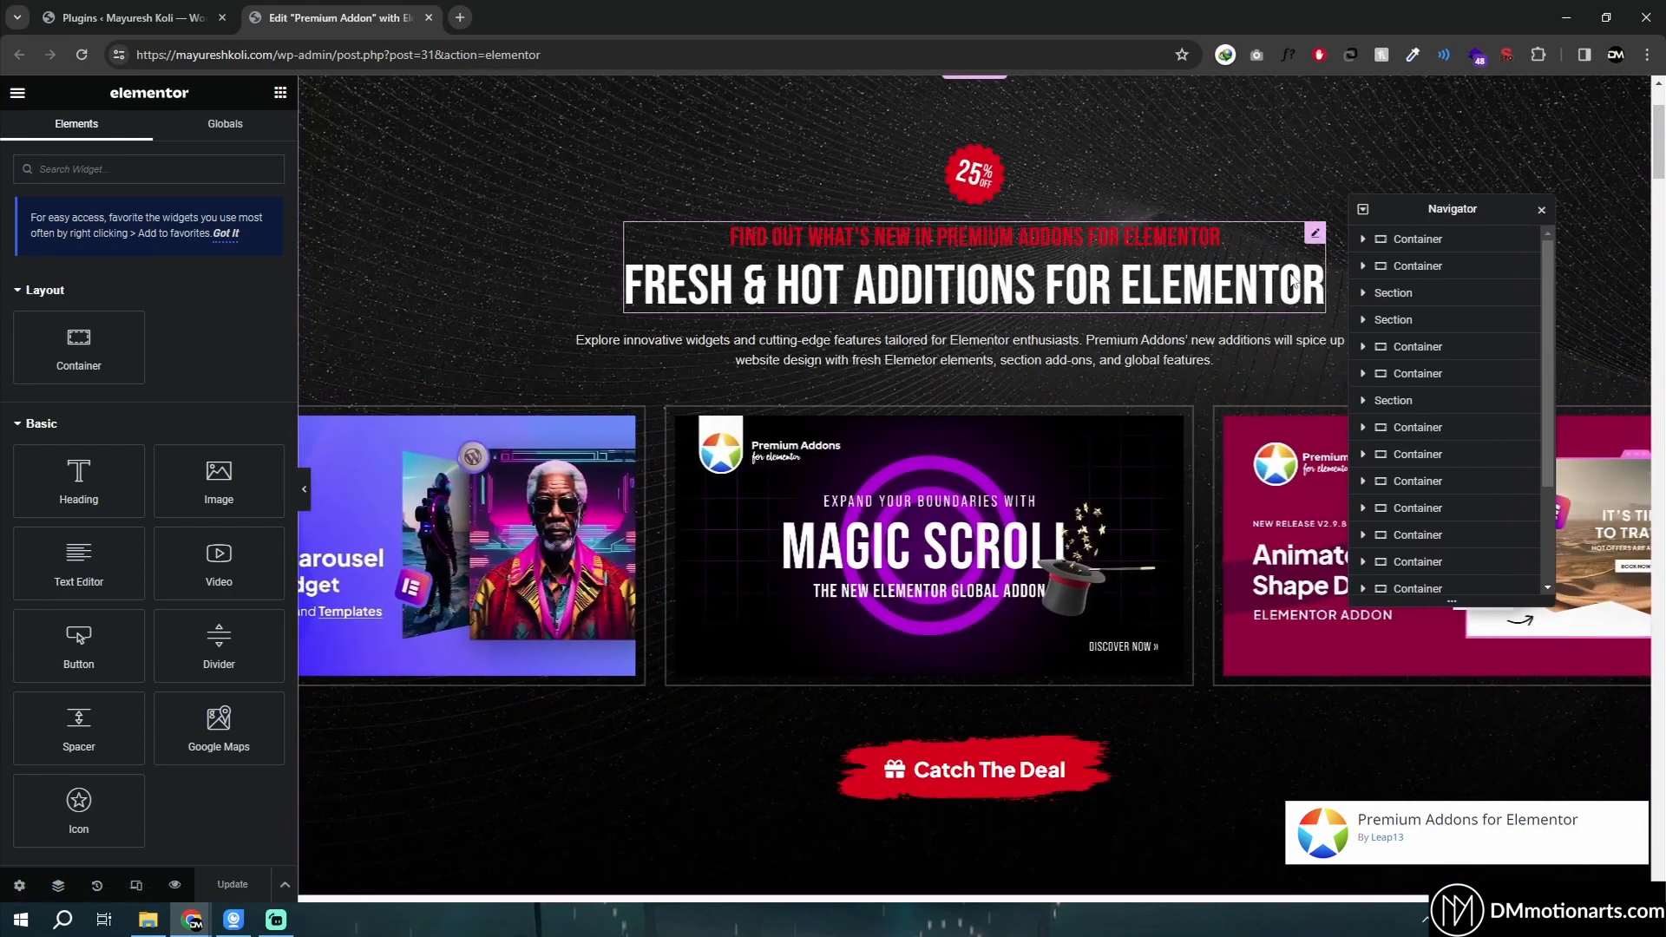
pyautogui.click(1242, 249)
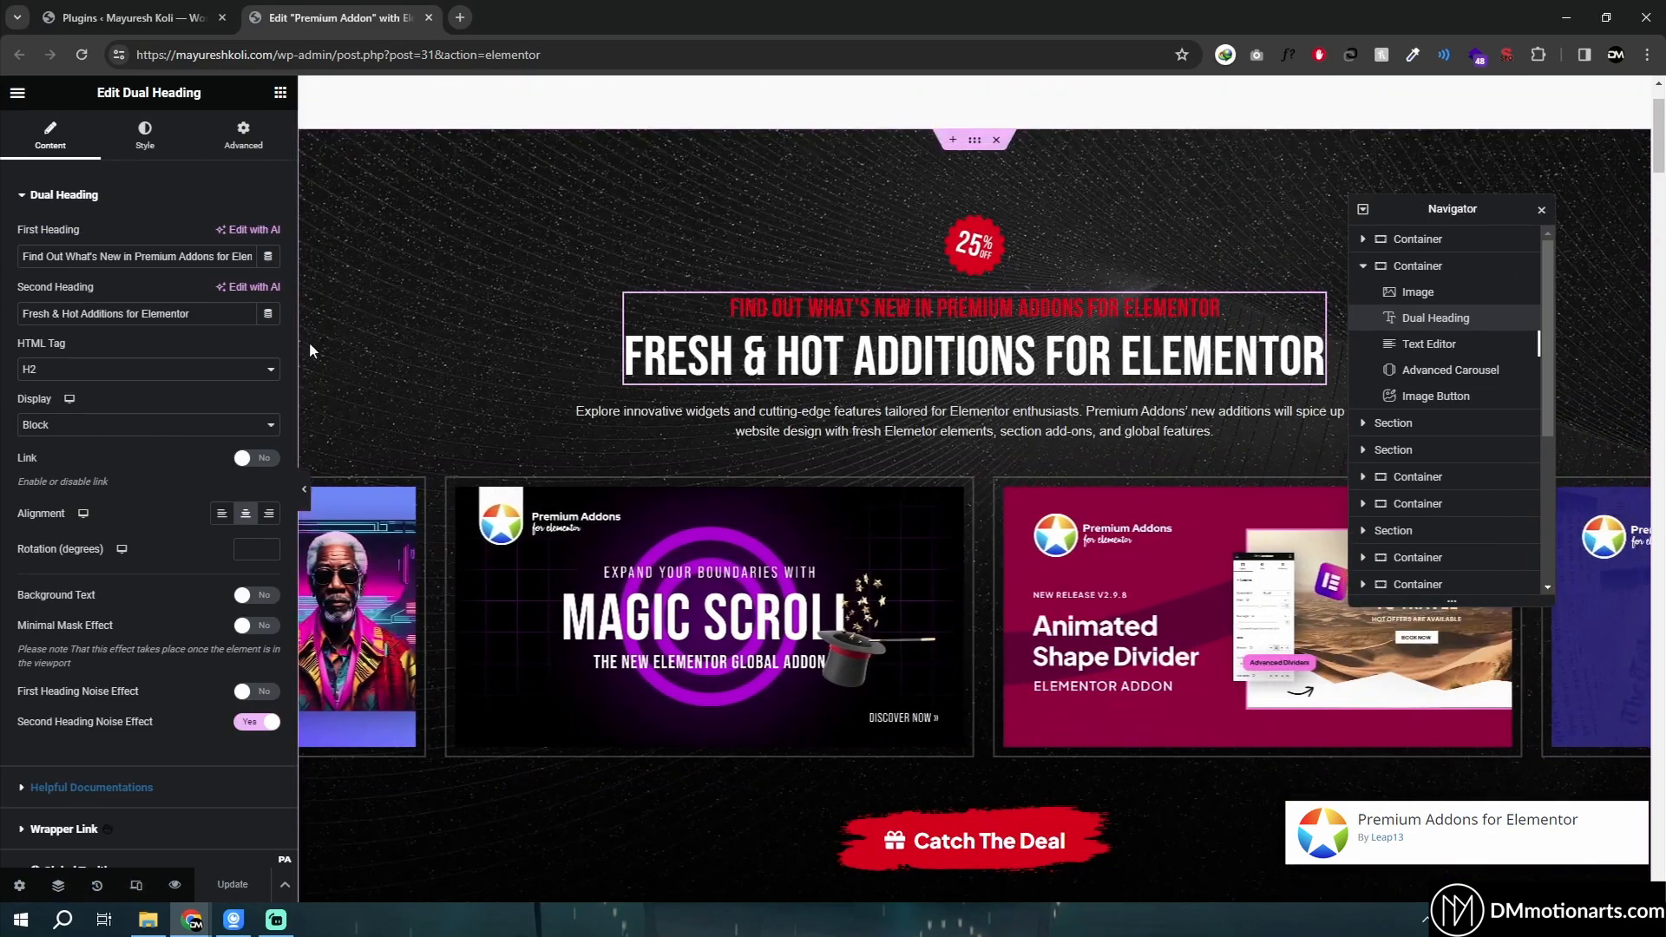
pyautogui.scroll(2, 871, 442)
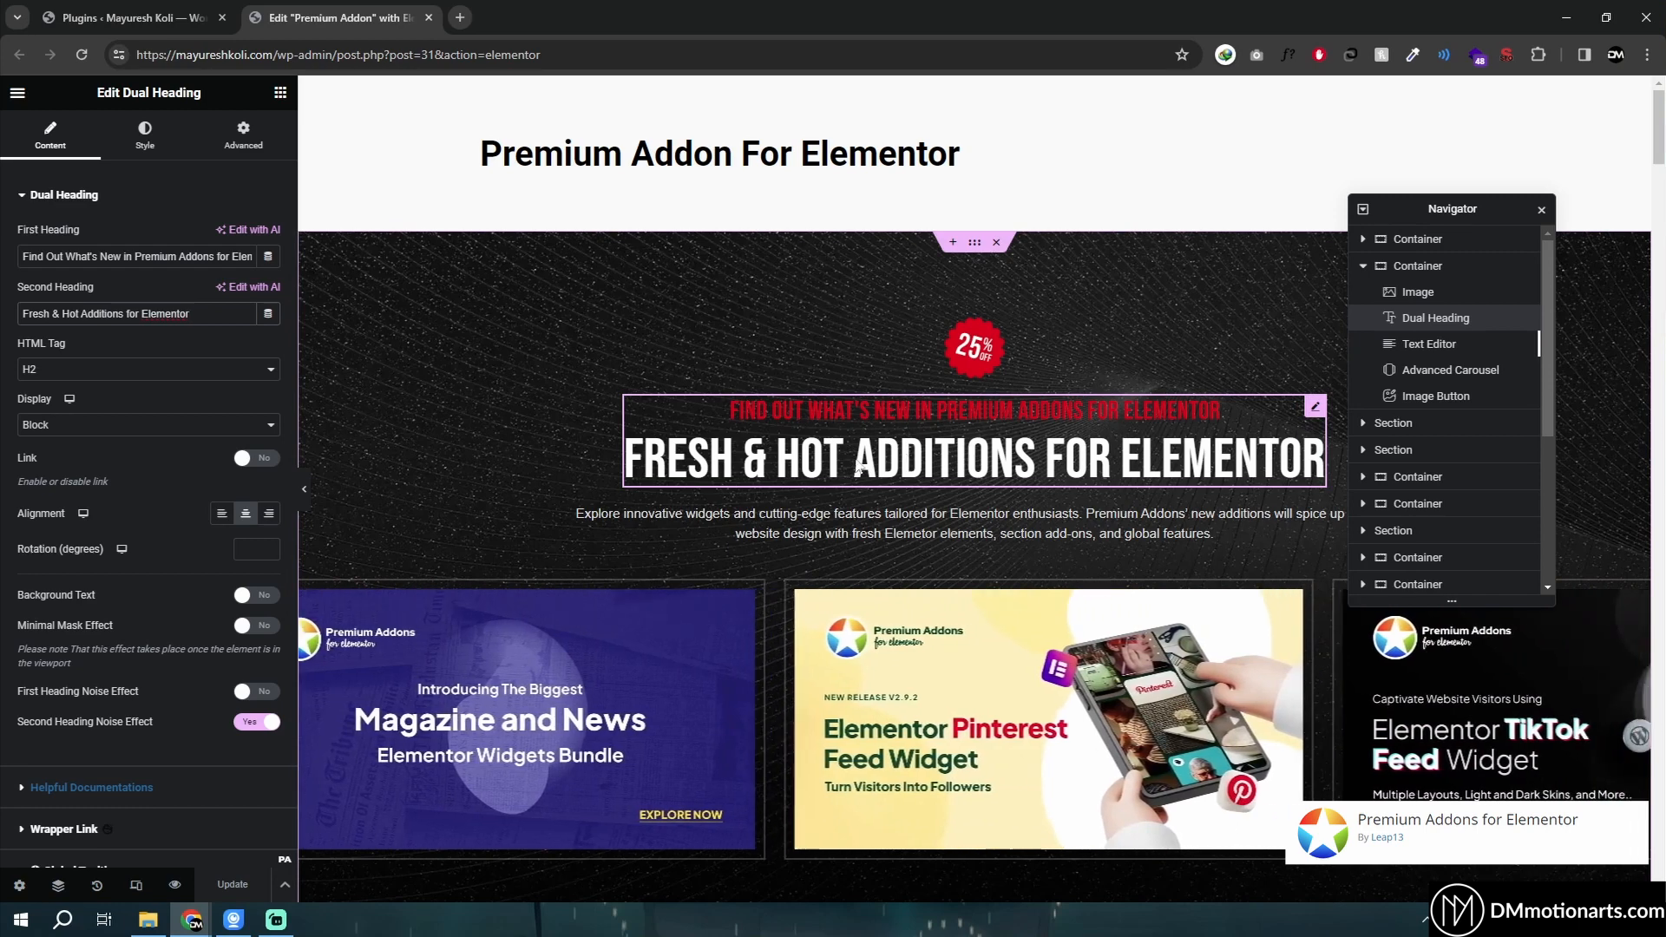
pyautogui.click(78, 425)
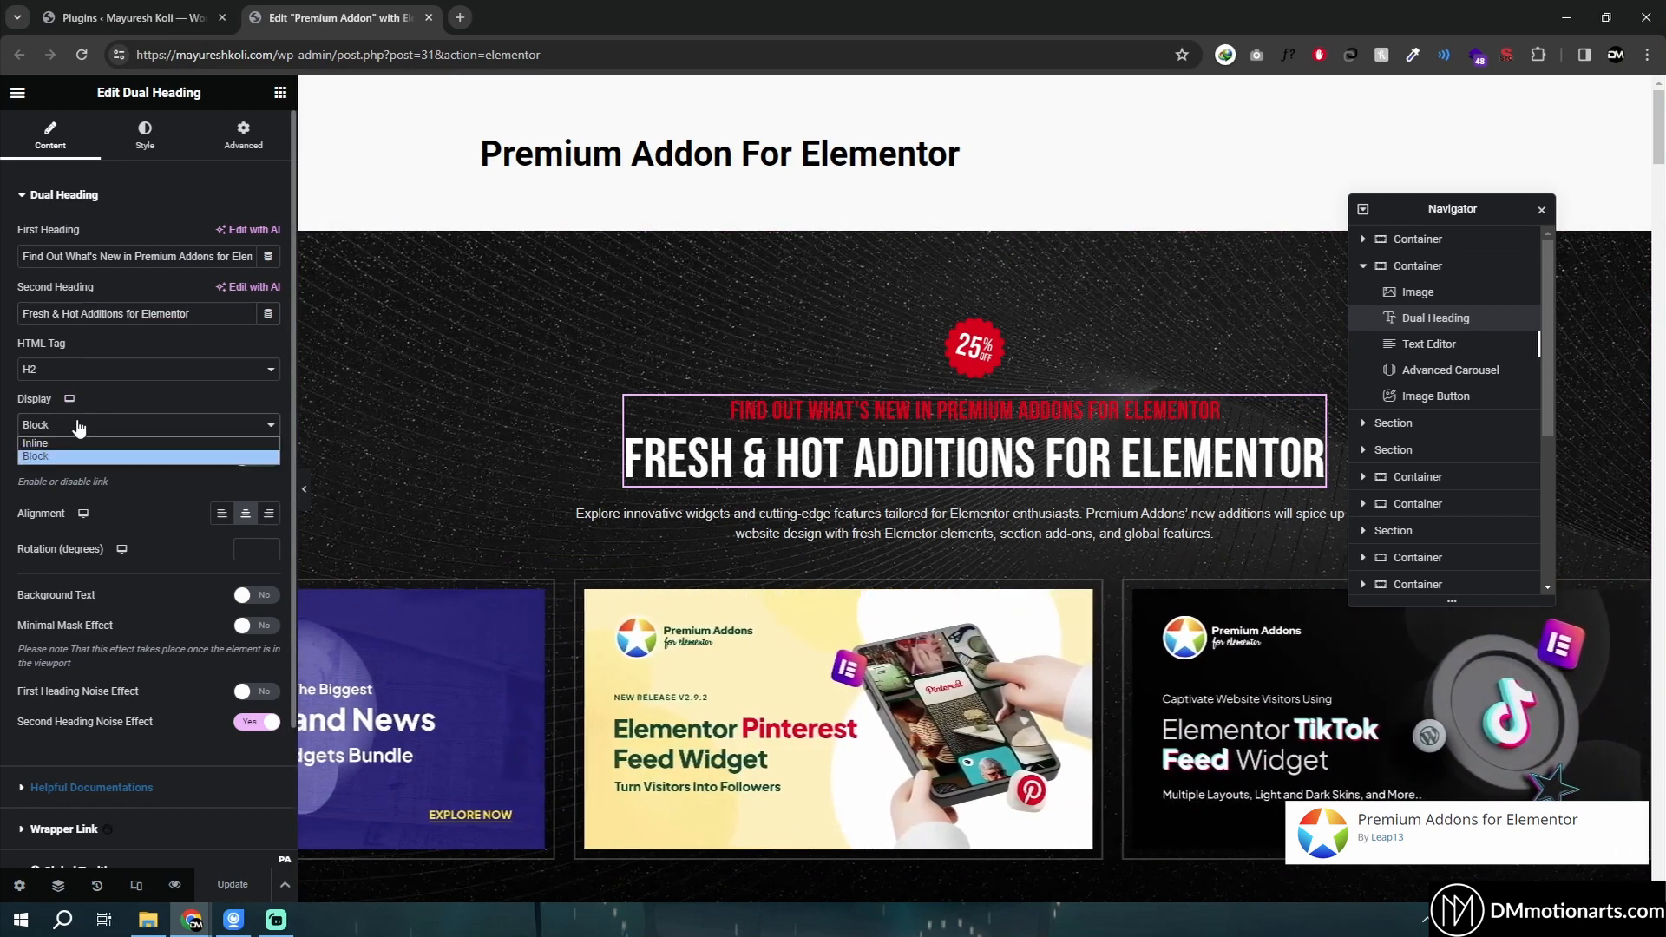
pyautogui.click(83, 285)
# - Toggle the dual heading's Link and Background Text options on and off again
pyautogui.click(262, 460)
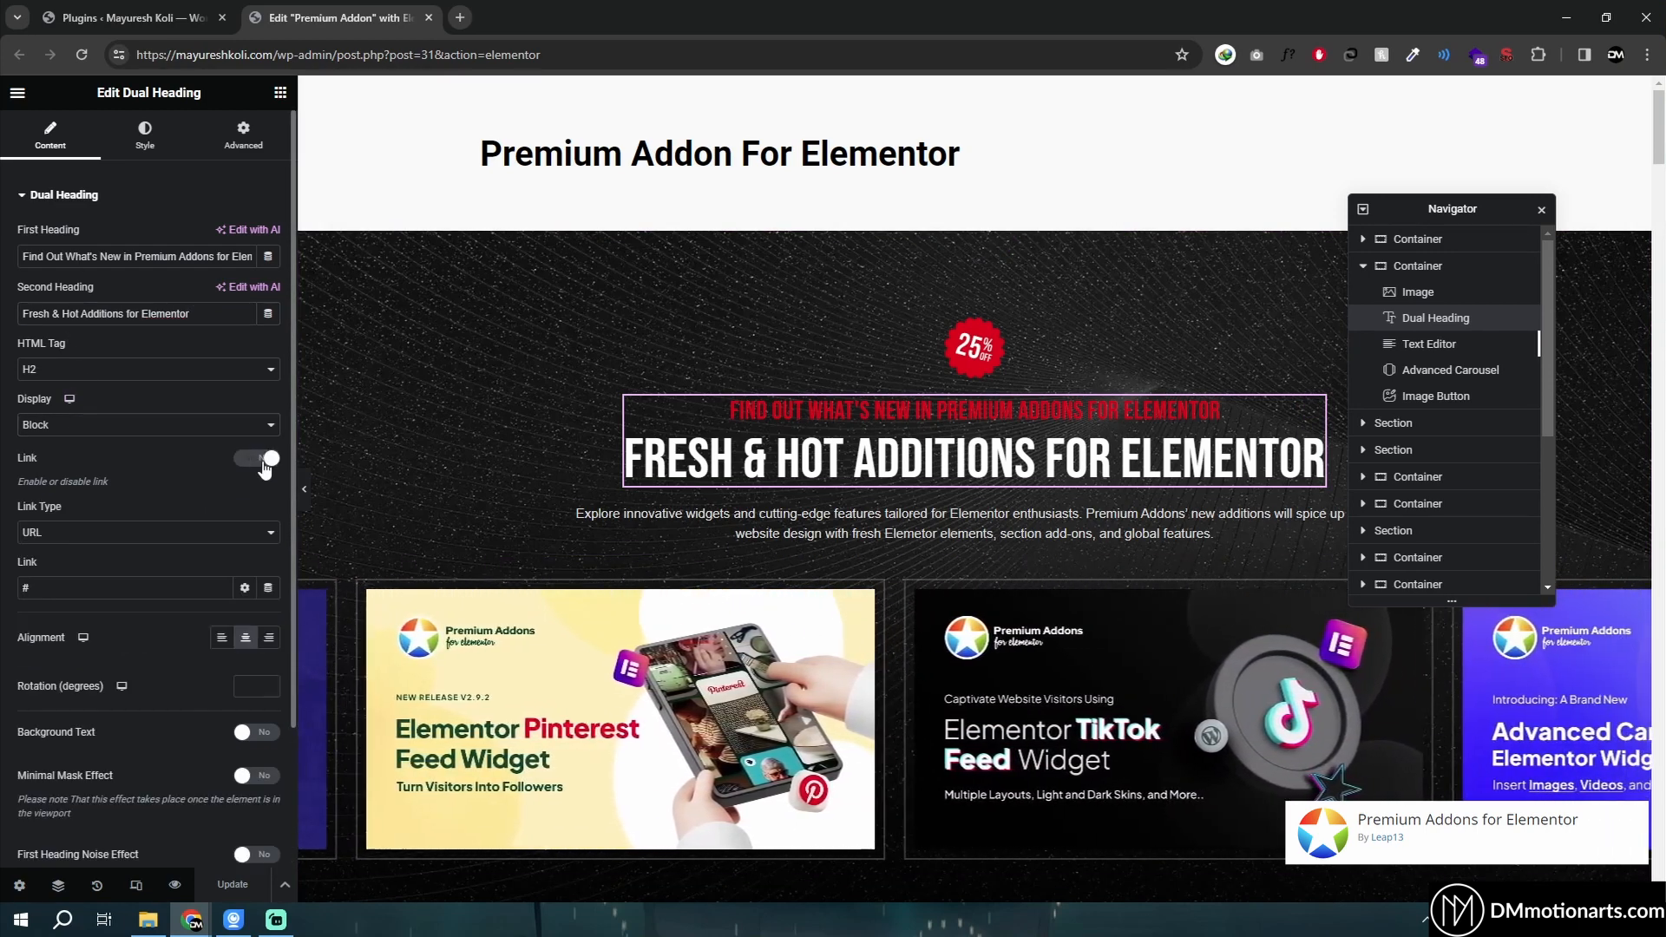
pyautogui.click(261, 460)
pyautogui.click(255, 596)
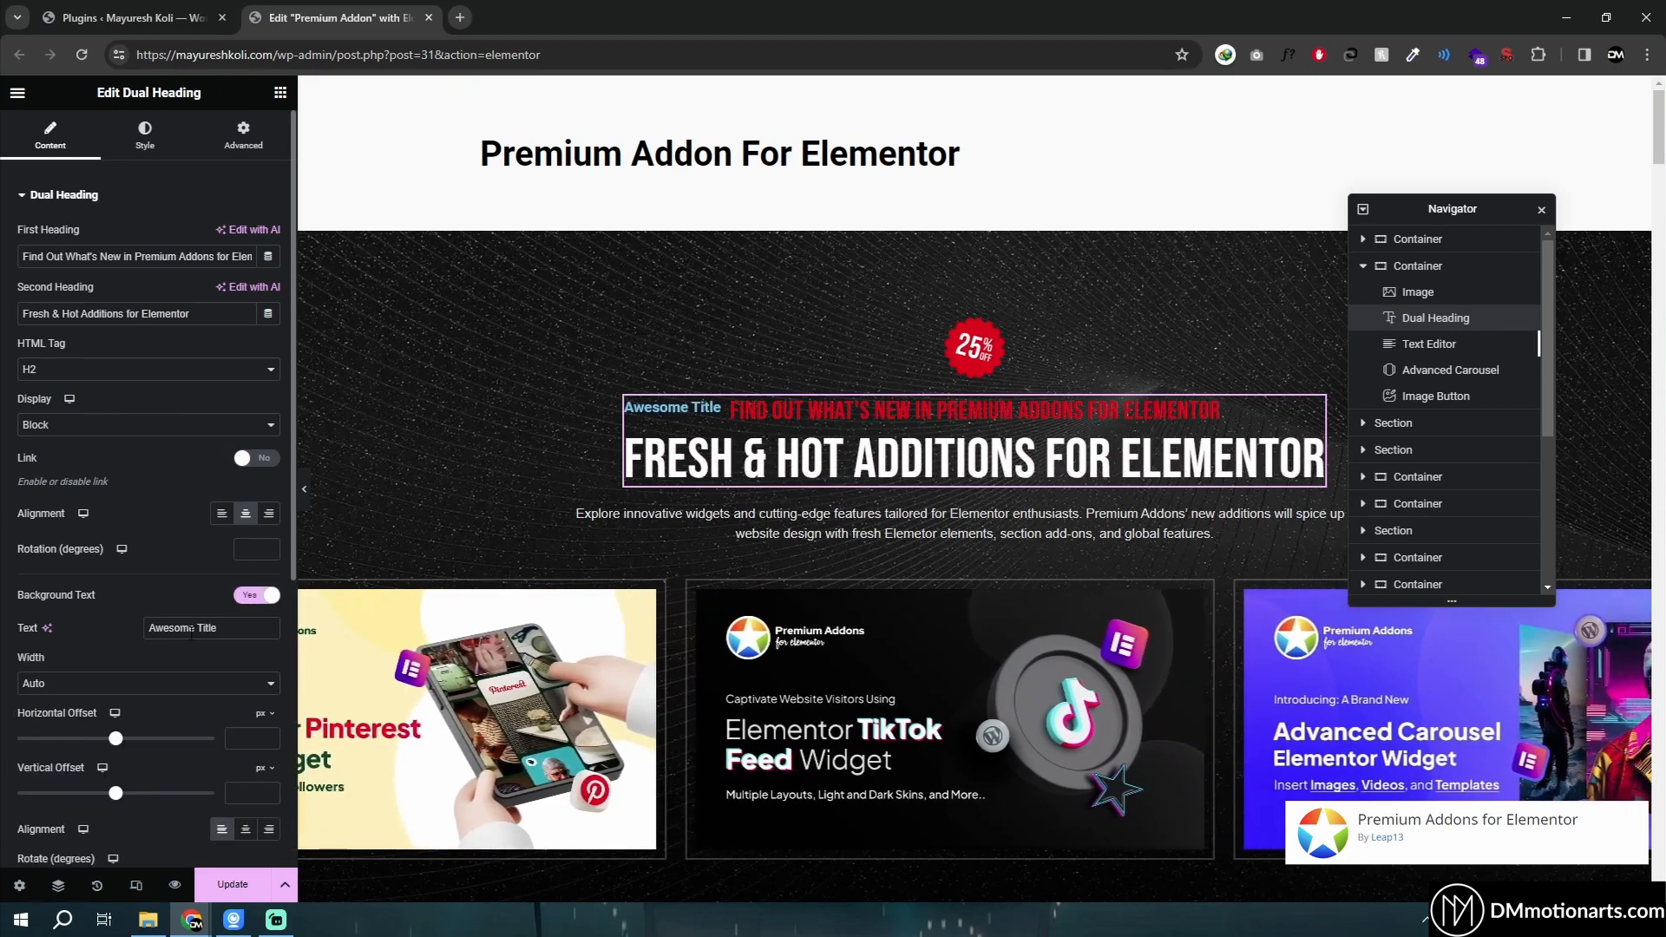
pyautogui.click(259, 597)
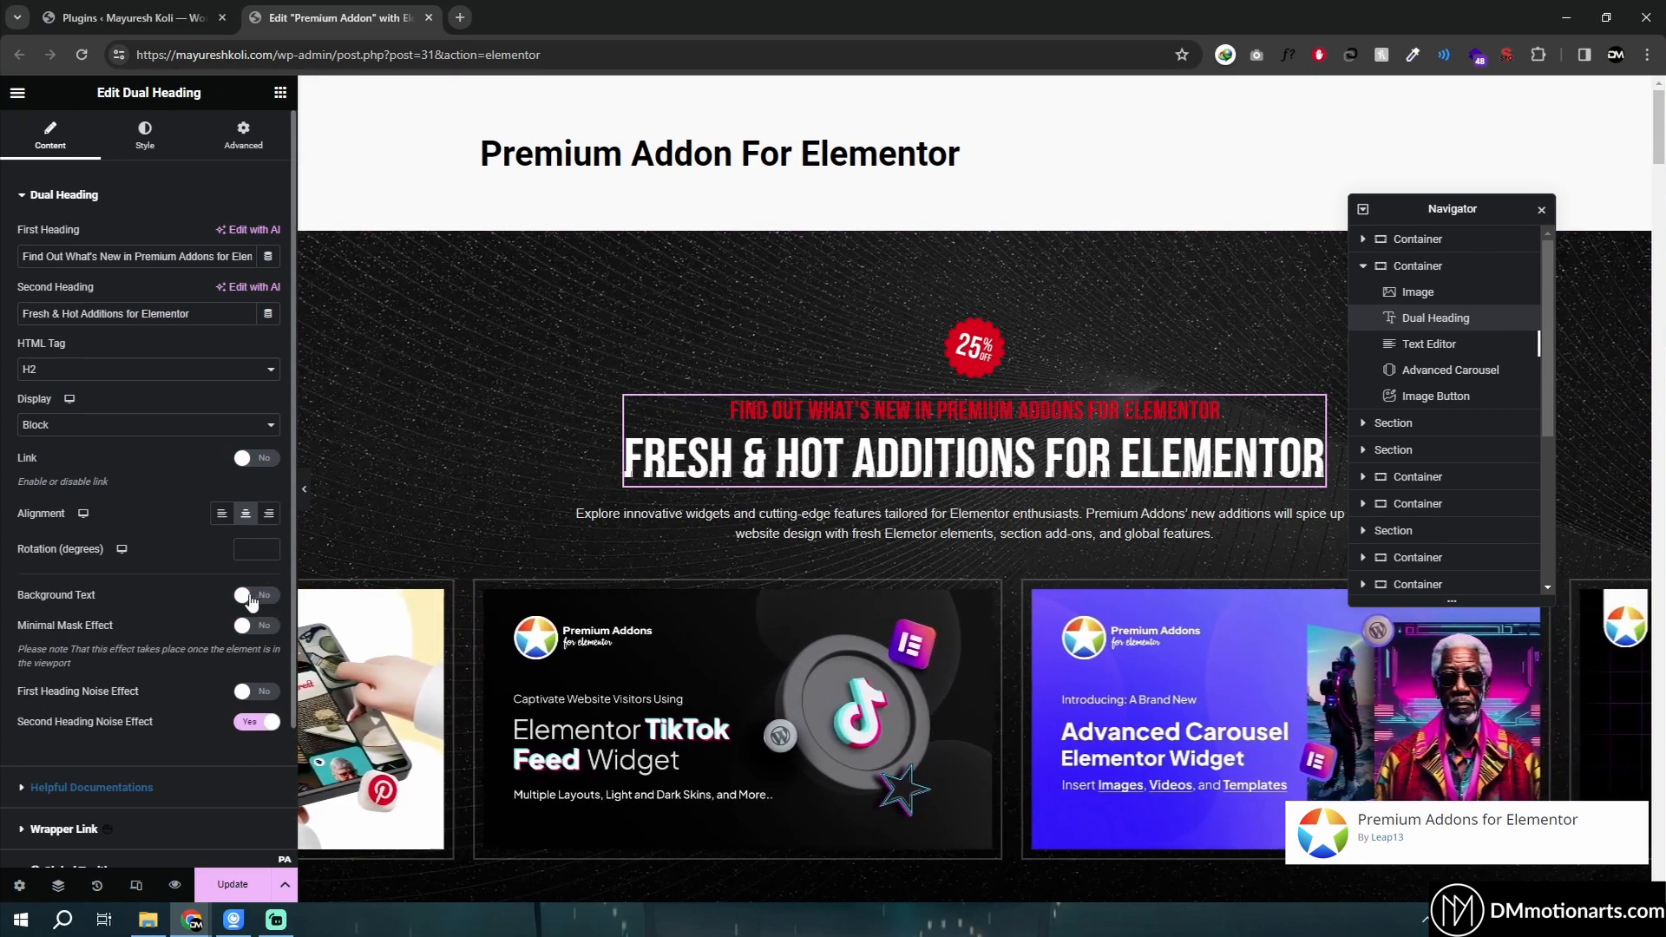
pyautogui.click(251, 596)
pyautogui.click(255, 596)
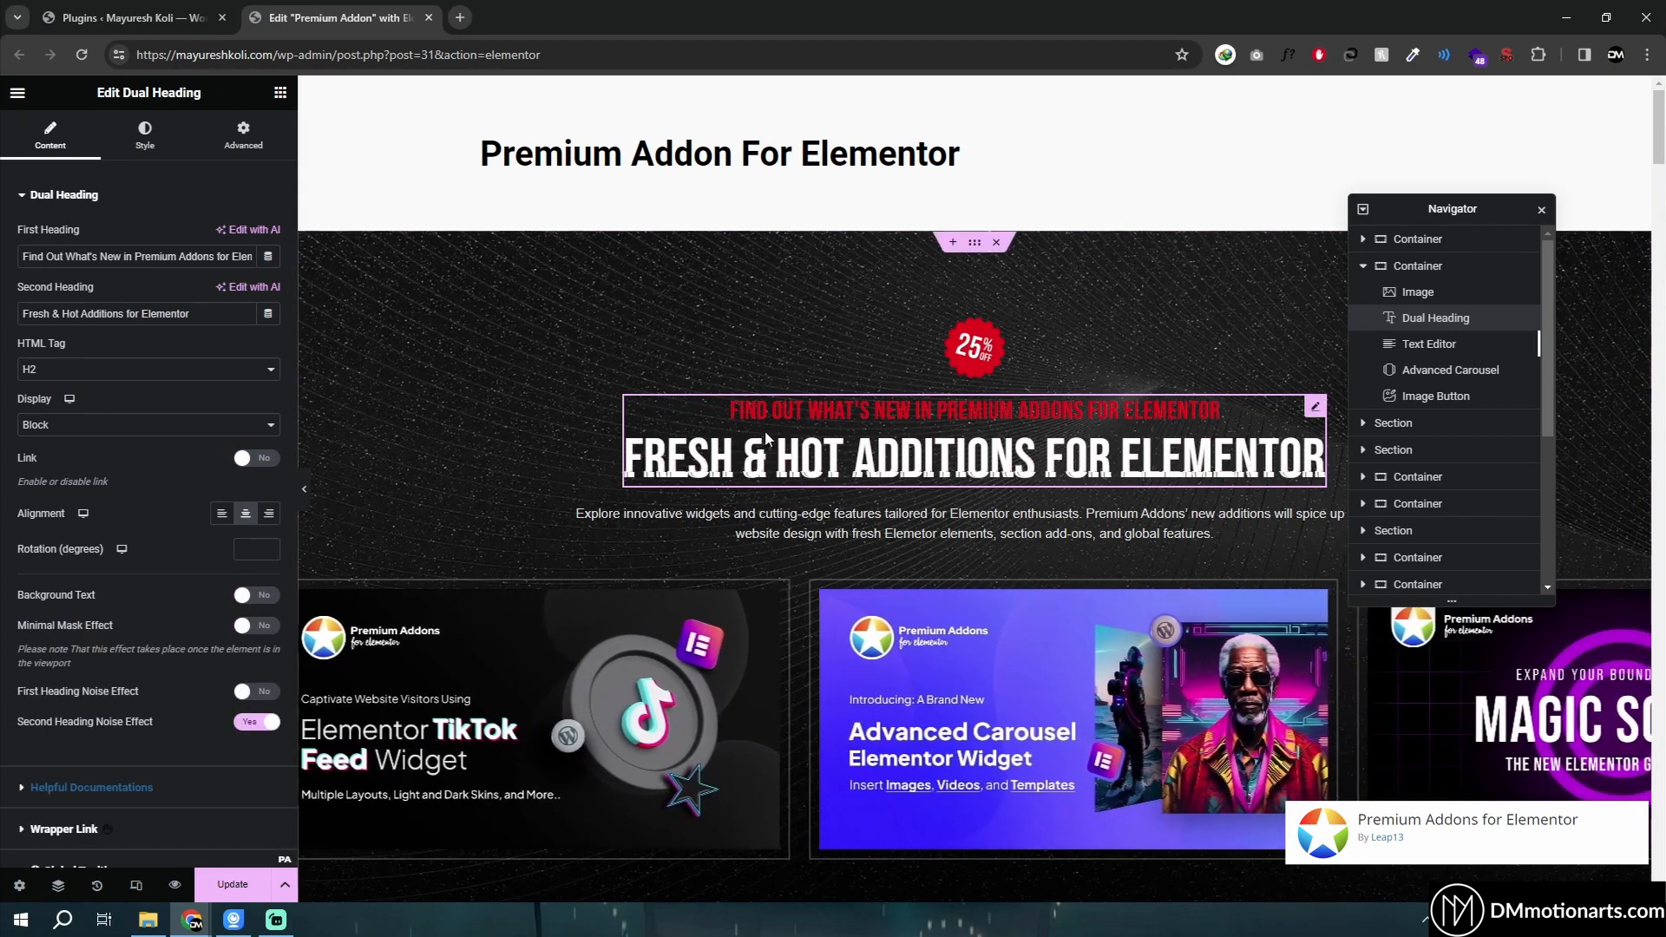
# - Disable the first and second heading noise effects on the dual heading
pyautogui.scroll(-2, 258, 544)
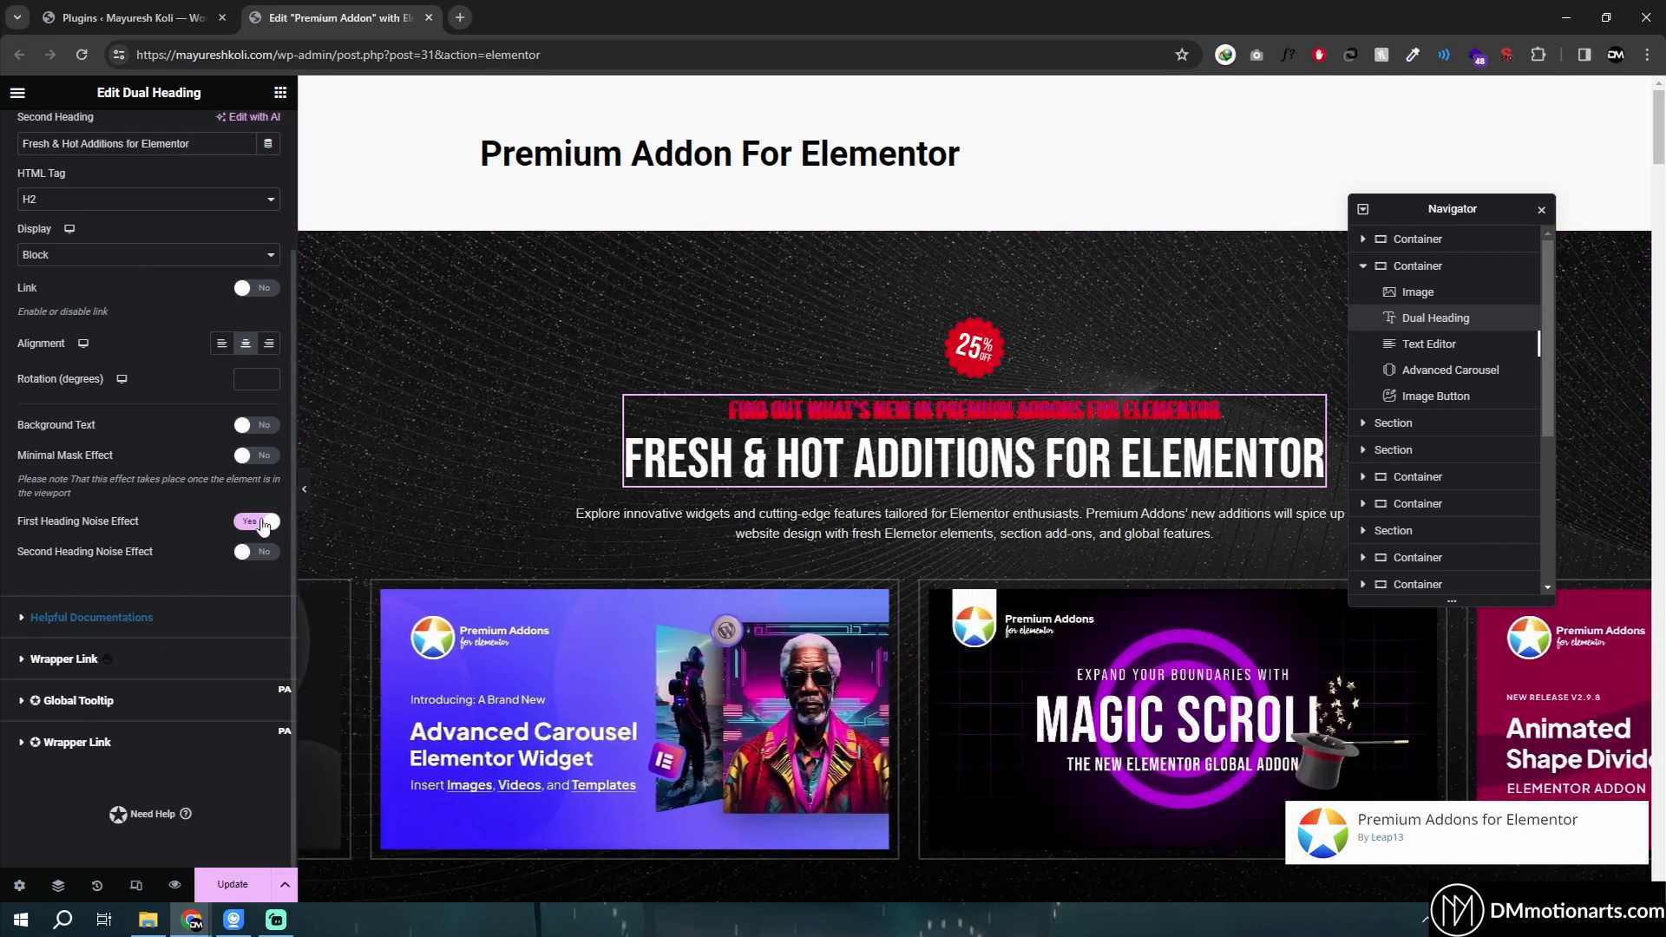
pyautogui.click(256, 523)
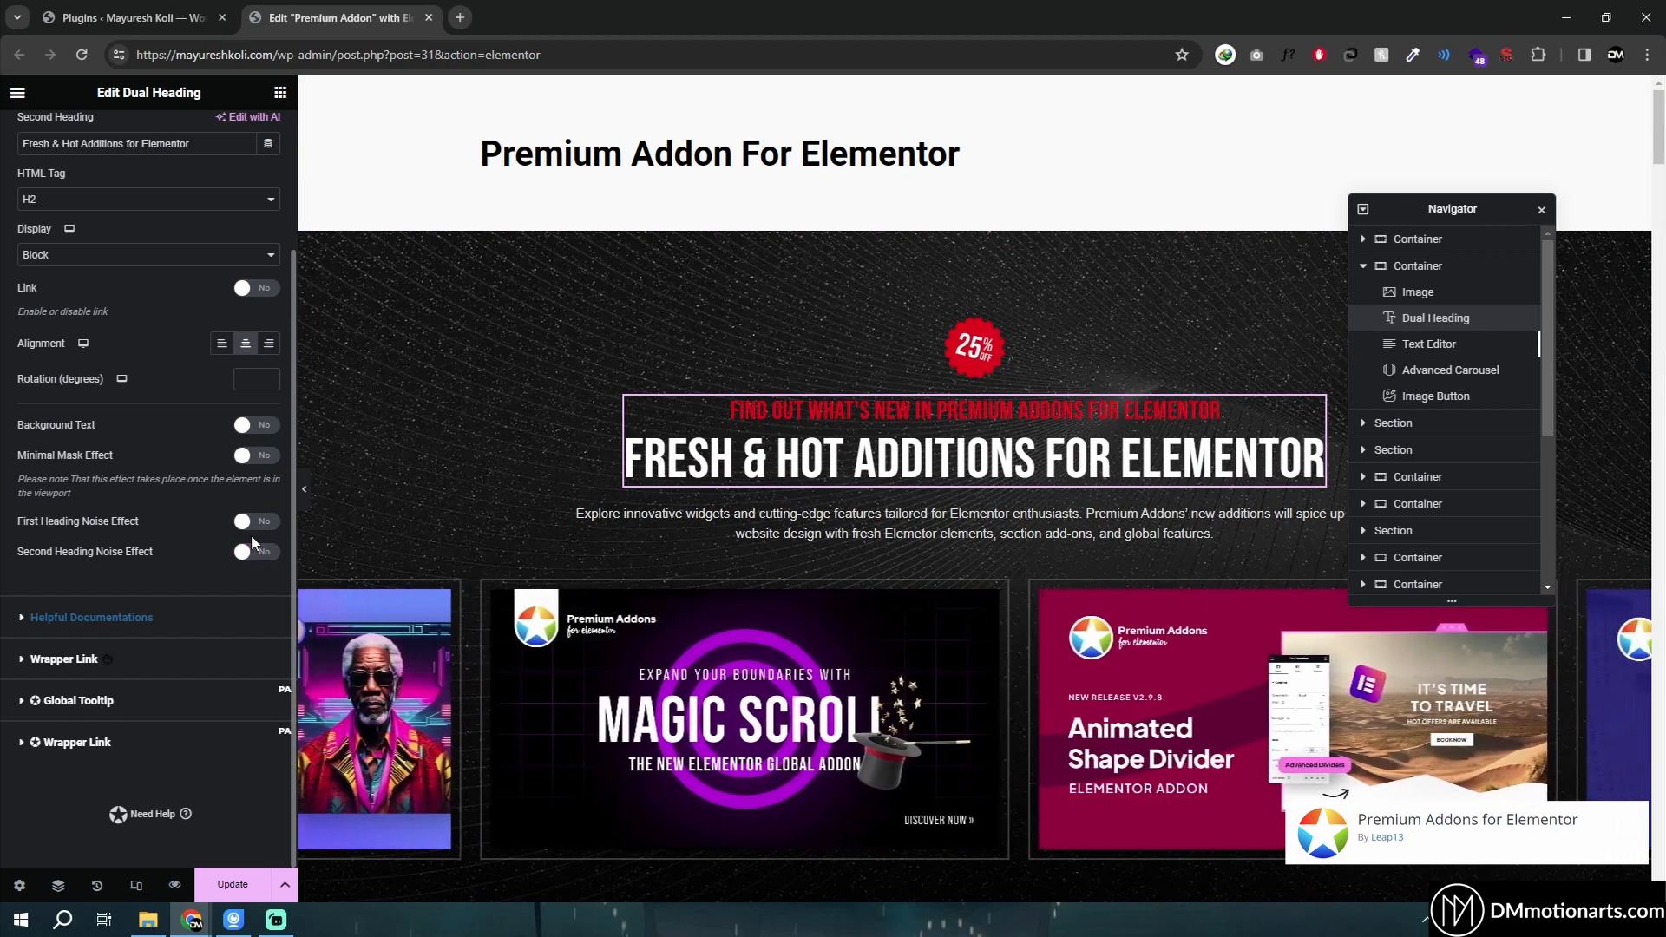
pyautogui.scroll(-2, 810, 305)
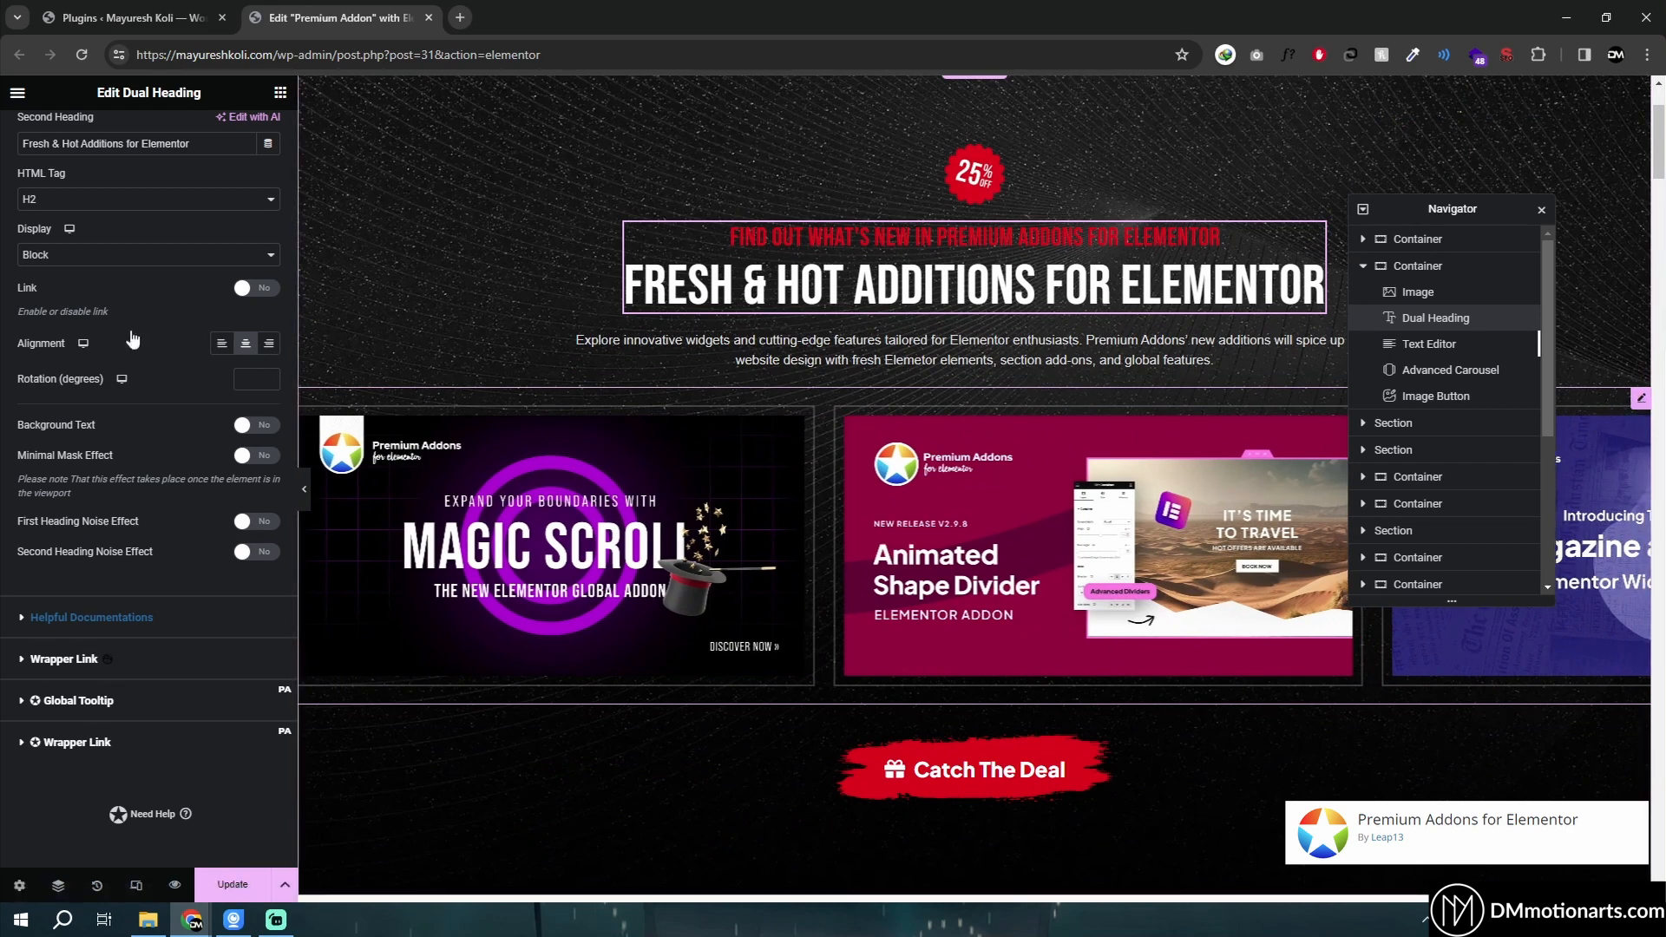
# - Select the Advanced Carousel widget to view its image items and layout settings
pyautogui.click(572, 417)
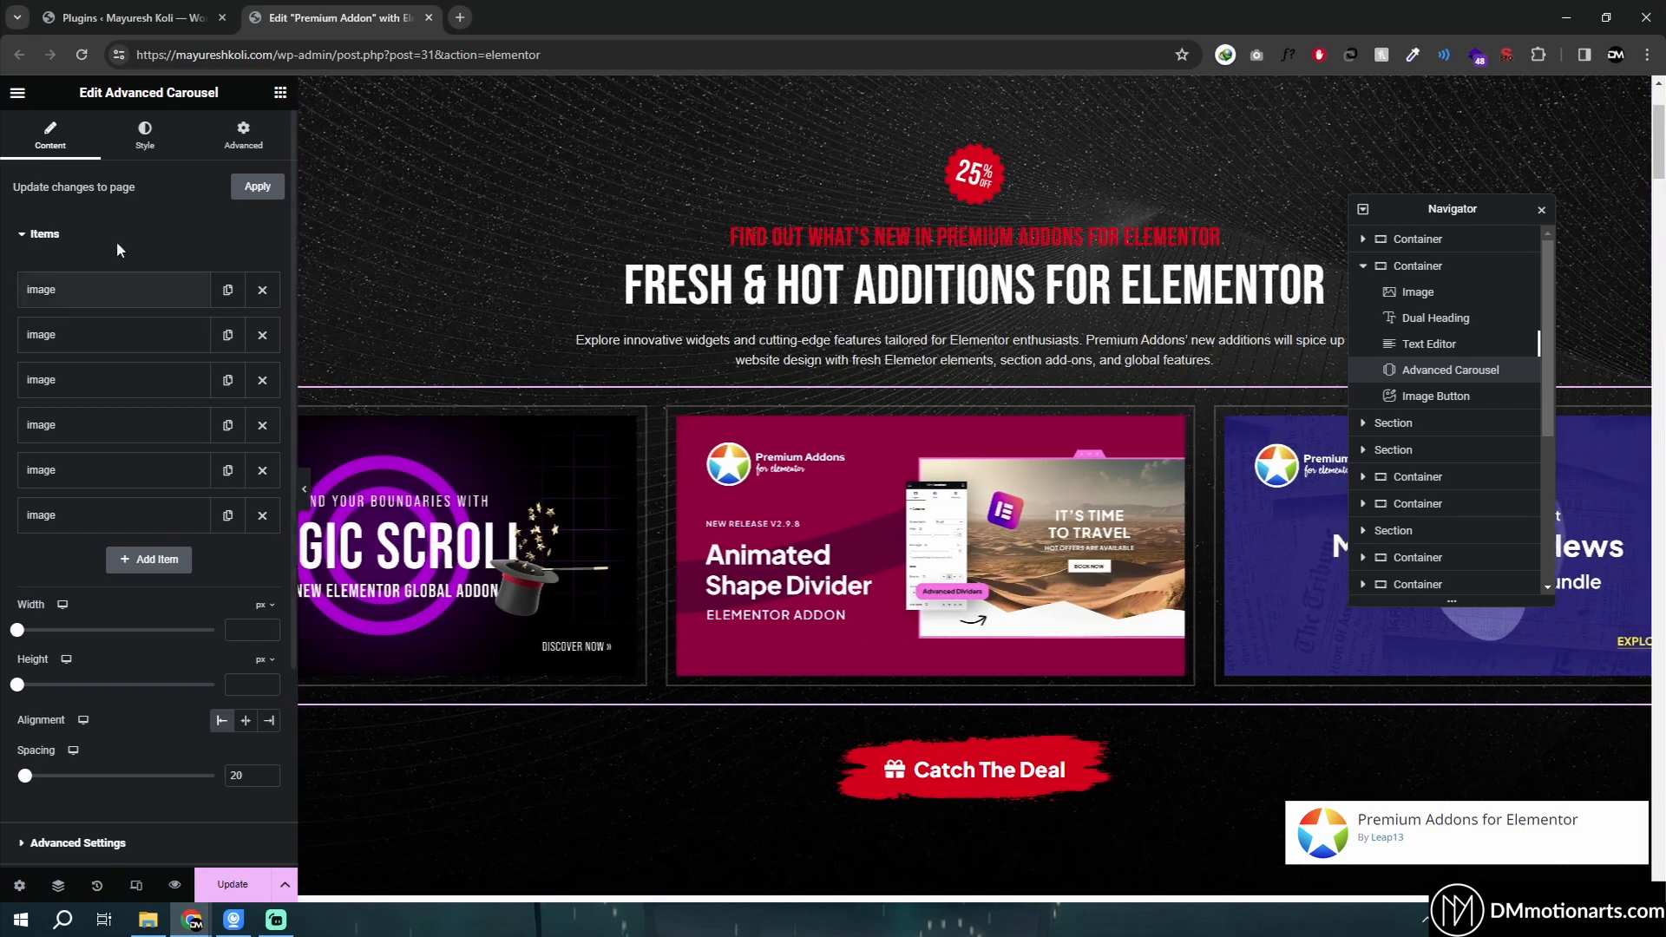
pyautogui.moveTo(105, 93); pyautogui.dragTo(230, 101)
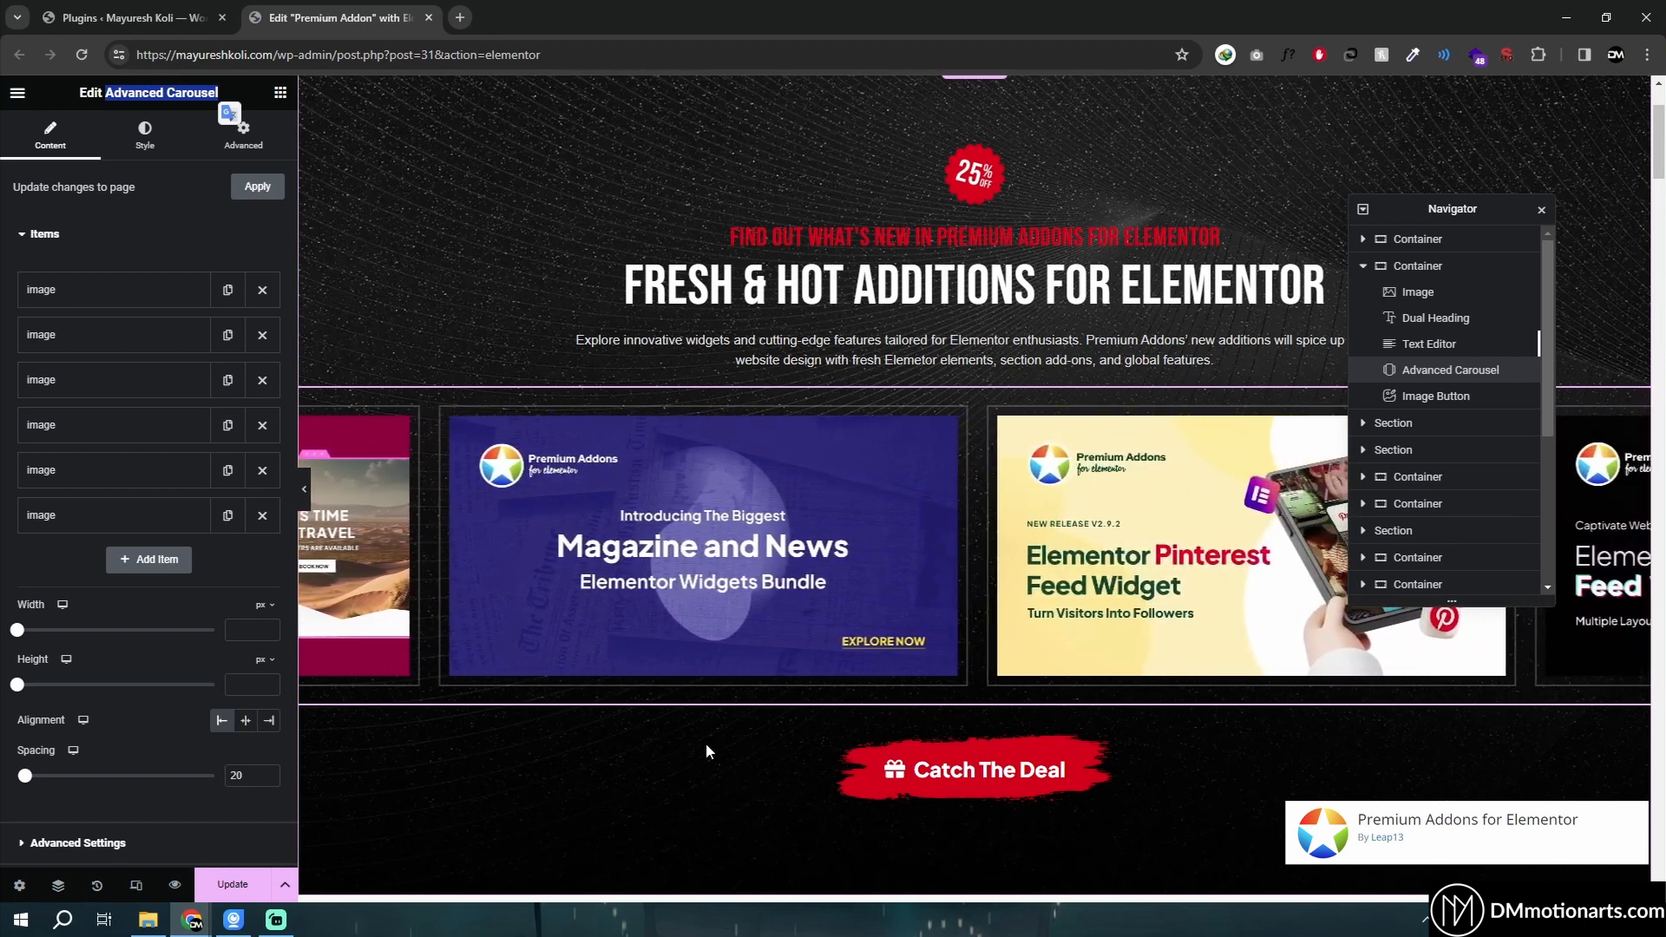
pyautogui.scroll(-1, 699, 736)
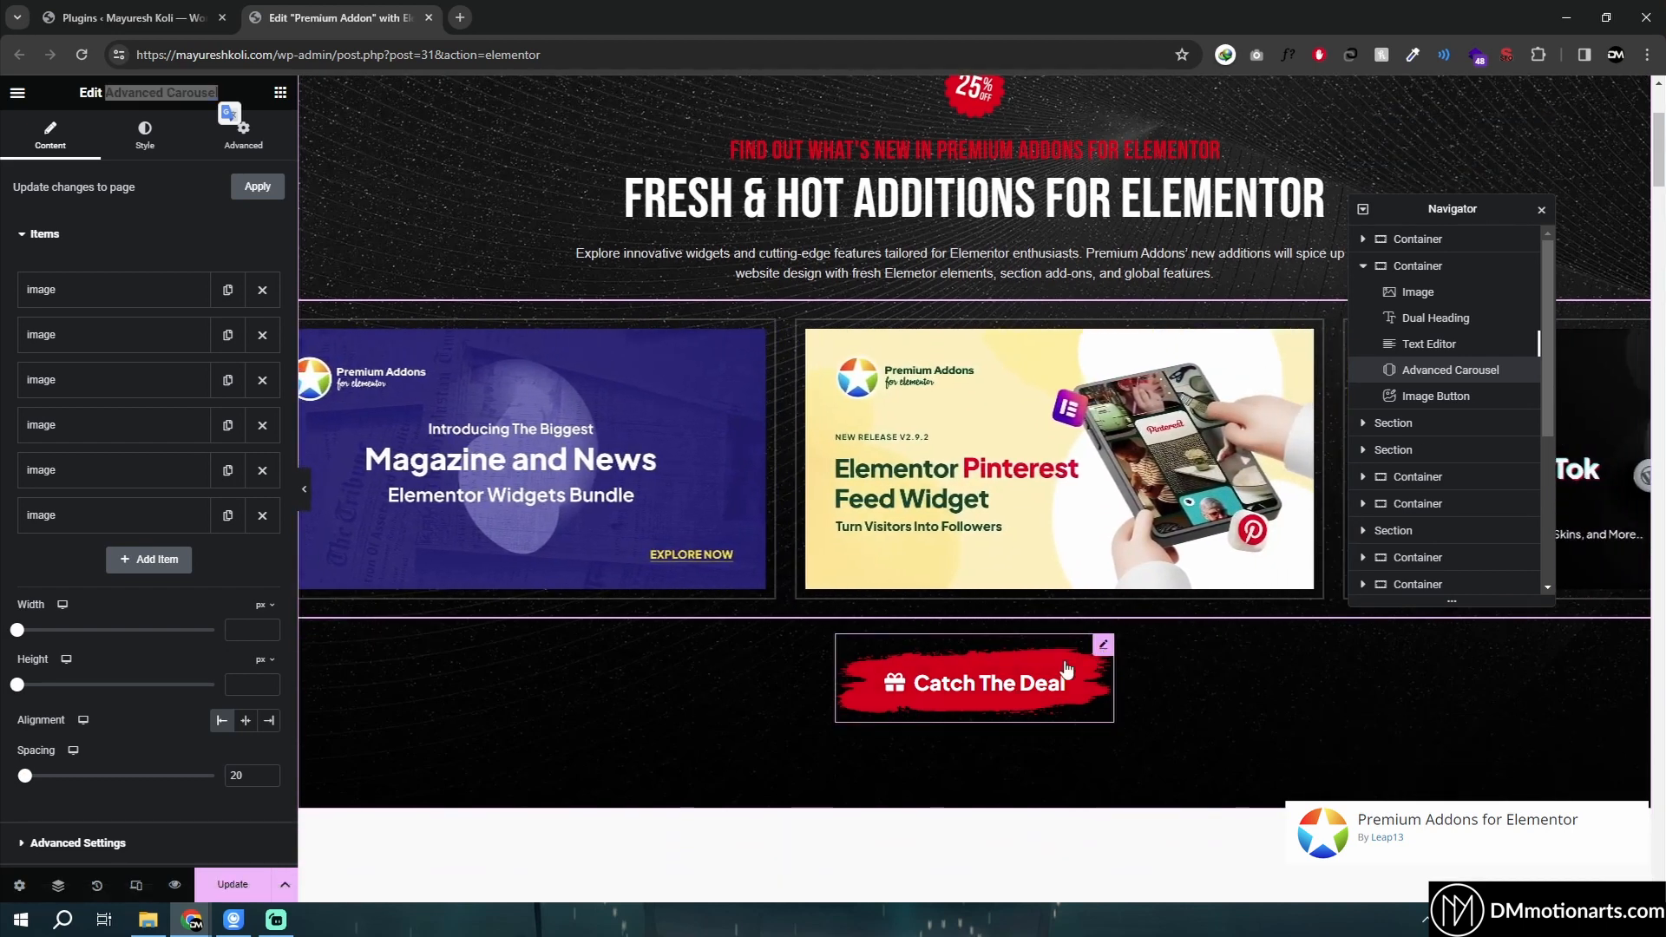
# - Select the Catch The Deal image button and review its settings and the carousel section below it
pyautogui.click(996, 694)
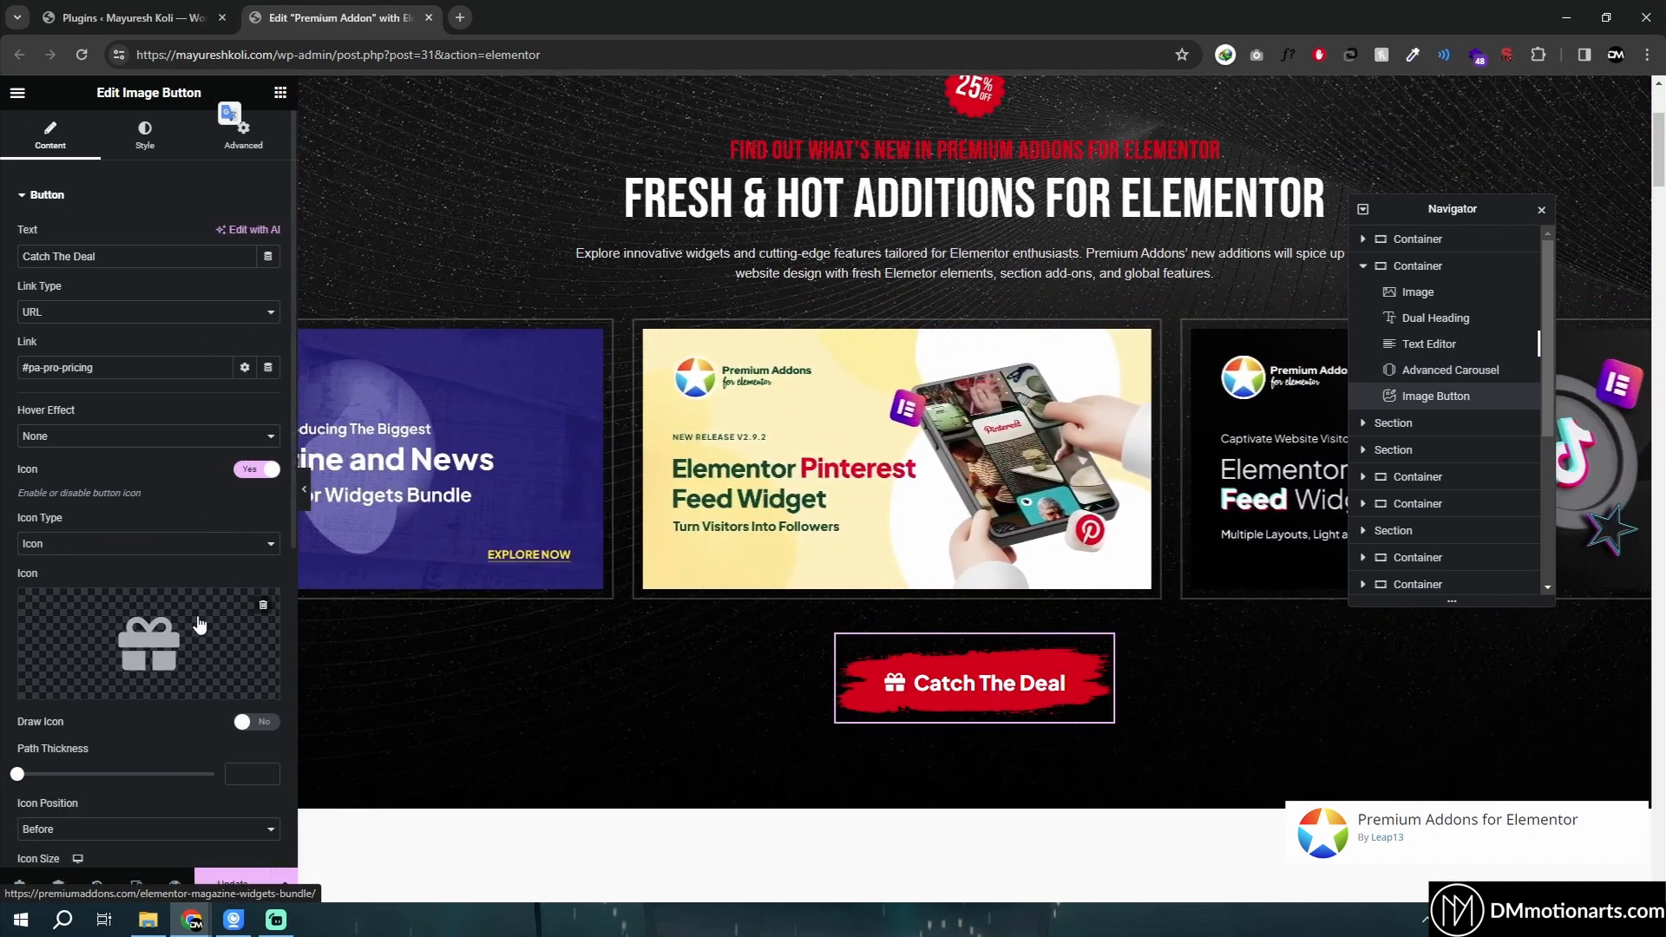
pyautogui.scroll(-1, 156, 564)
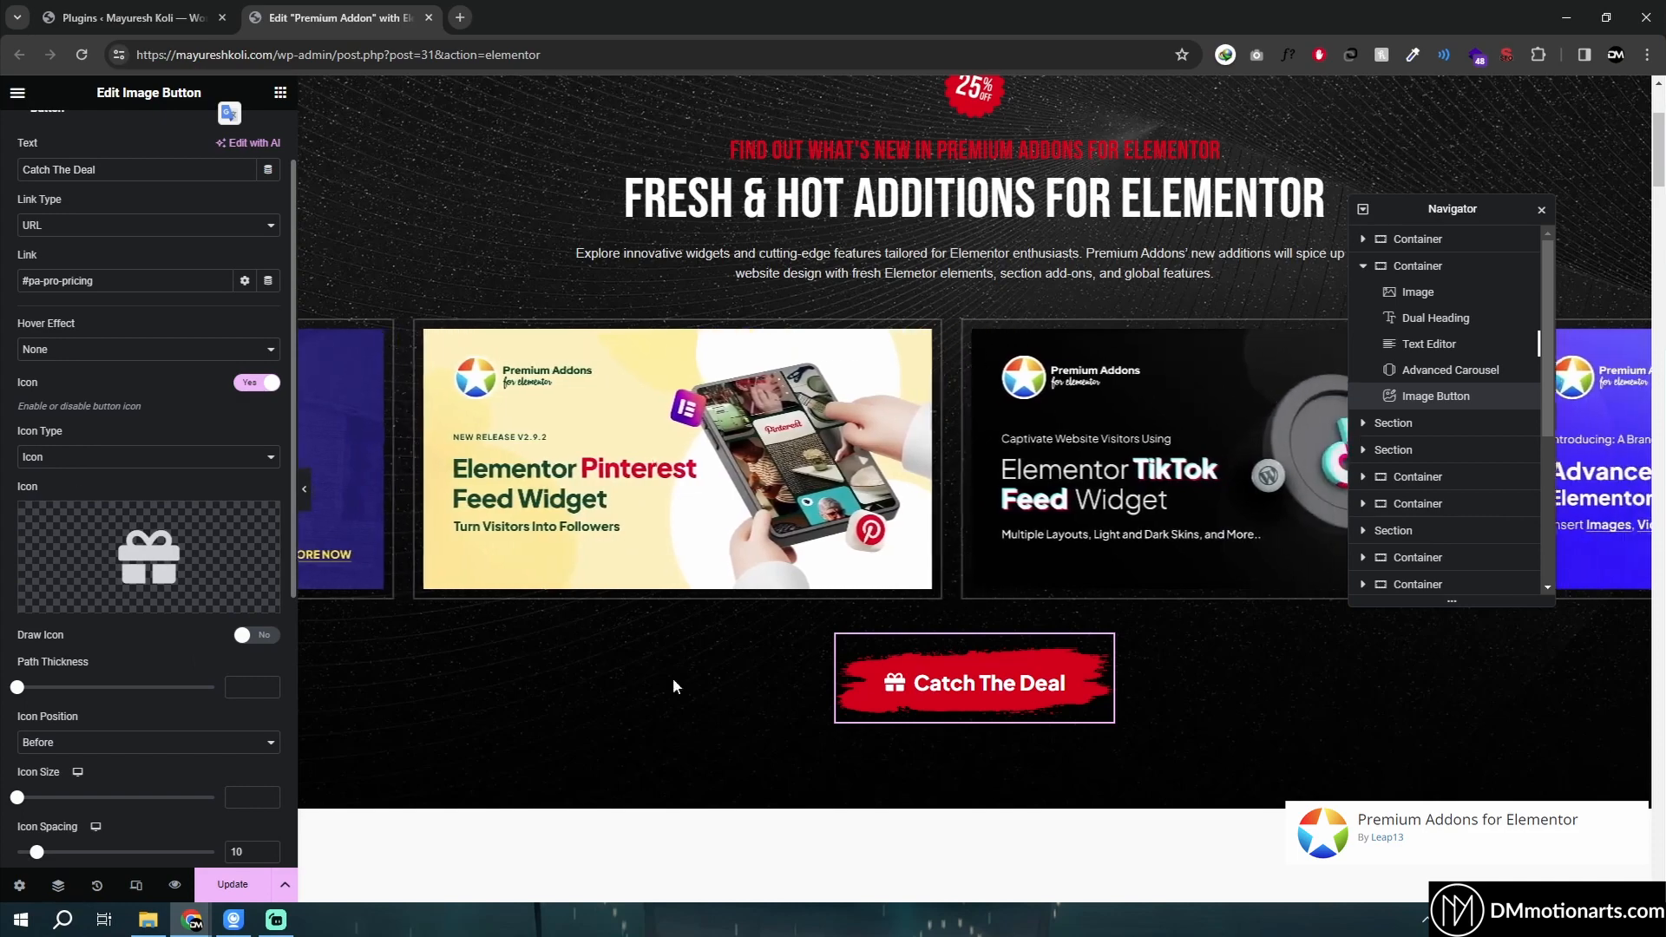
pyautogui.scroll(1, 26, 468)
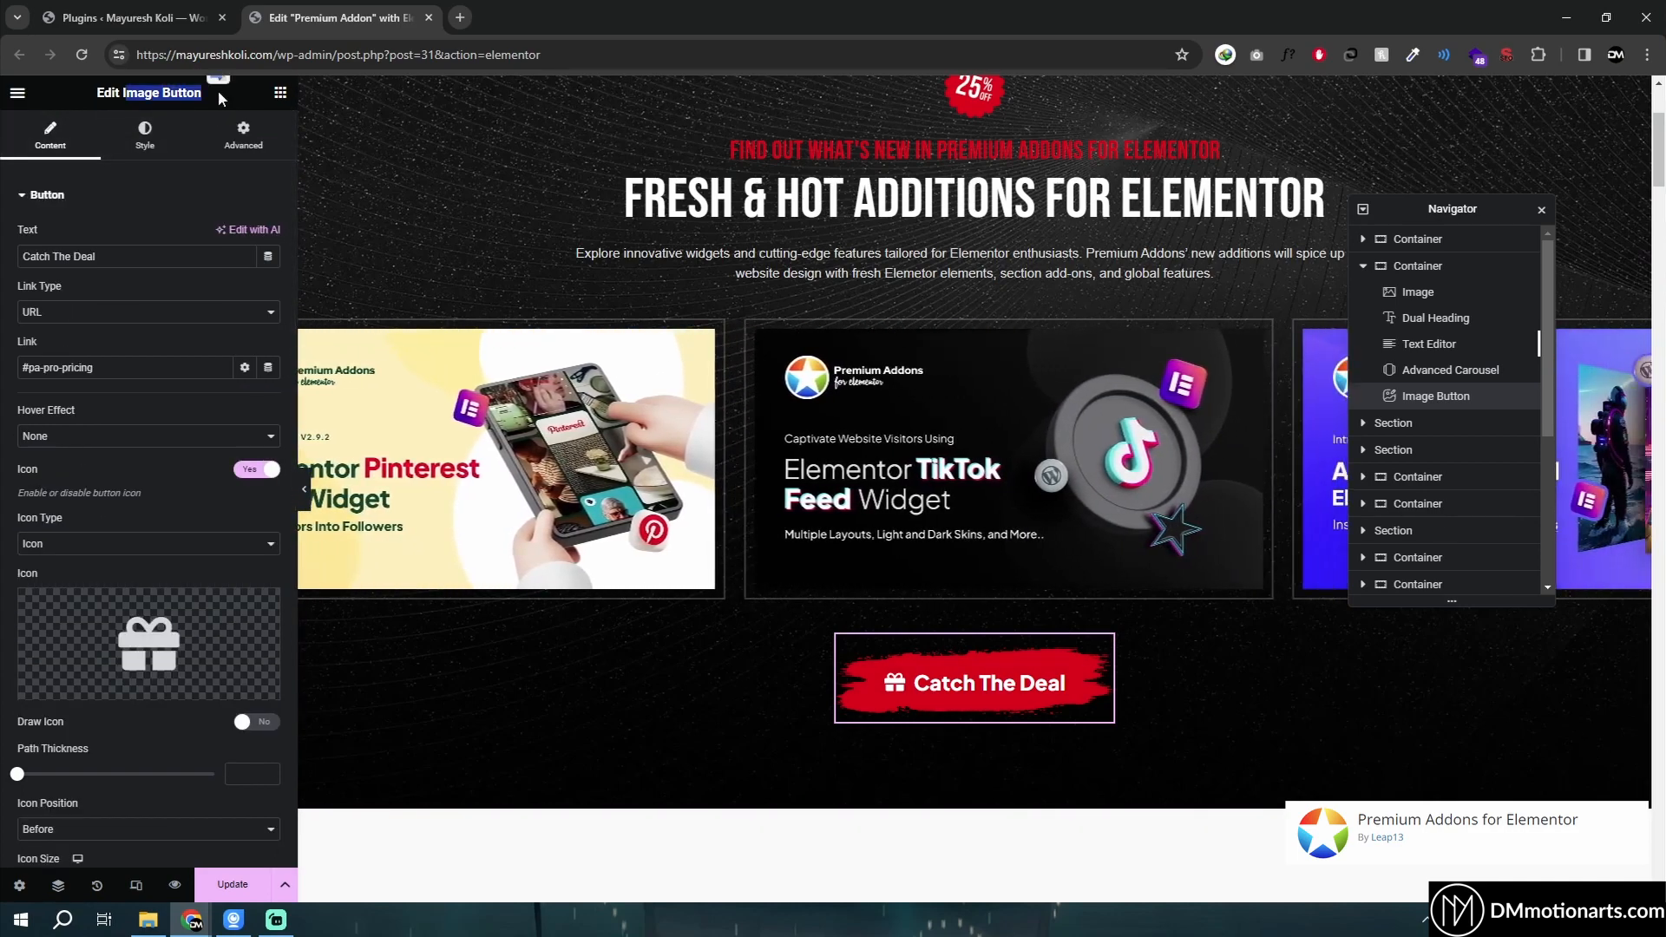
pyautogui.scroll(-5, 660, 538)
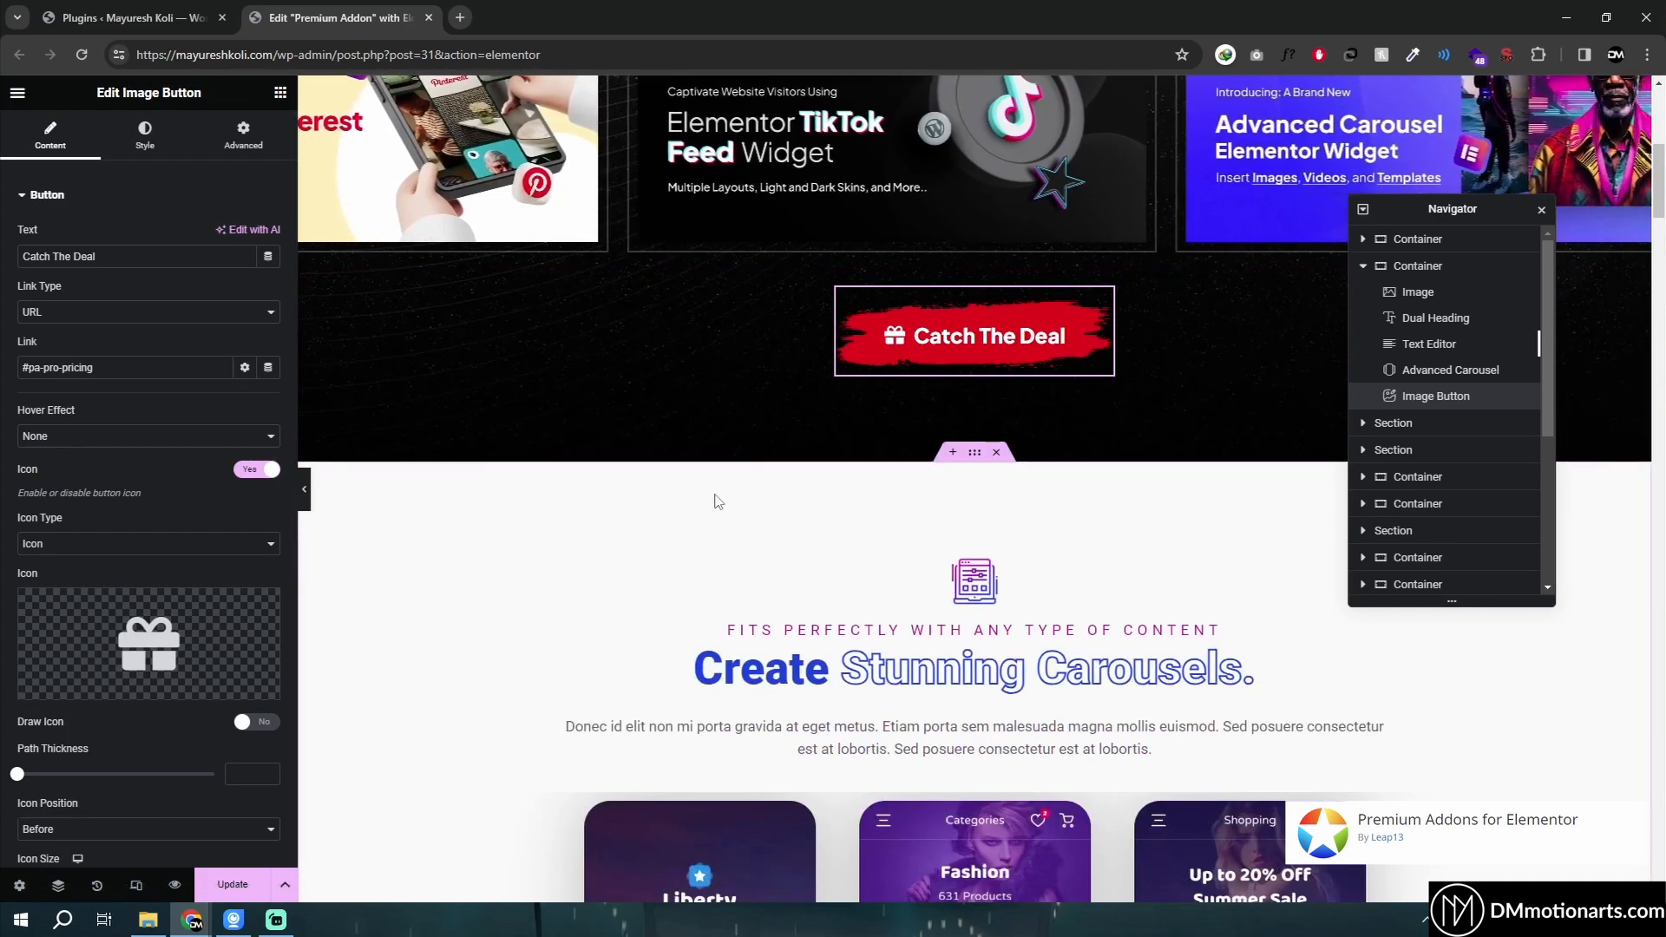
pyautogui.scroll(-2, 768, 476)
pyautogui.scroll(-2, 769, 476)
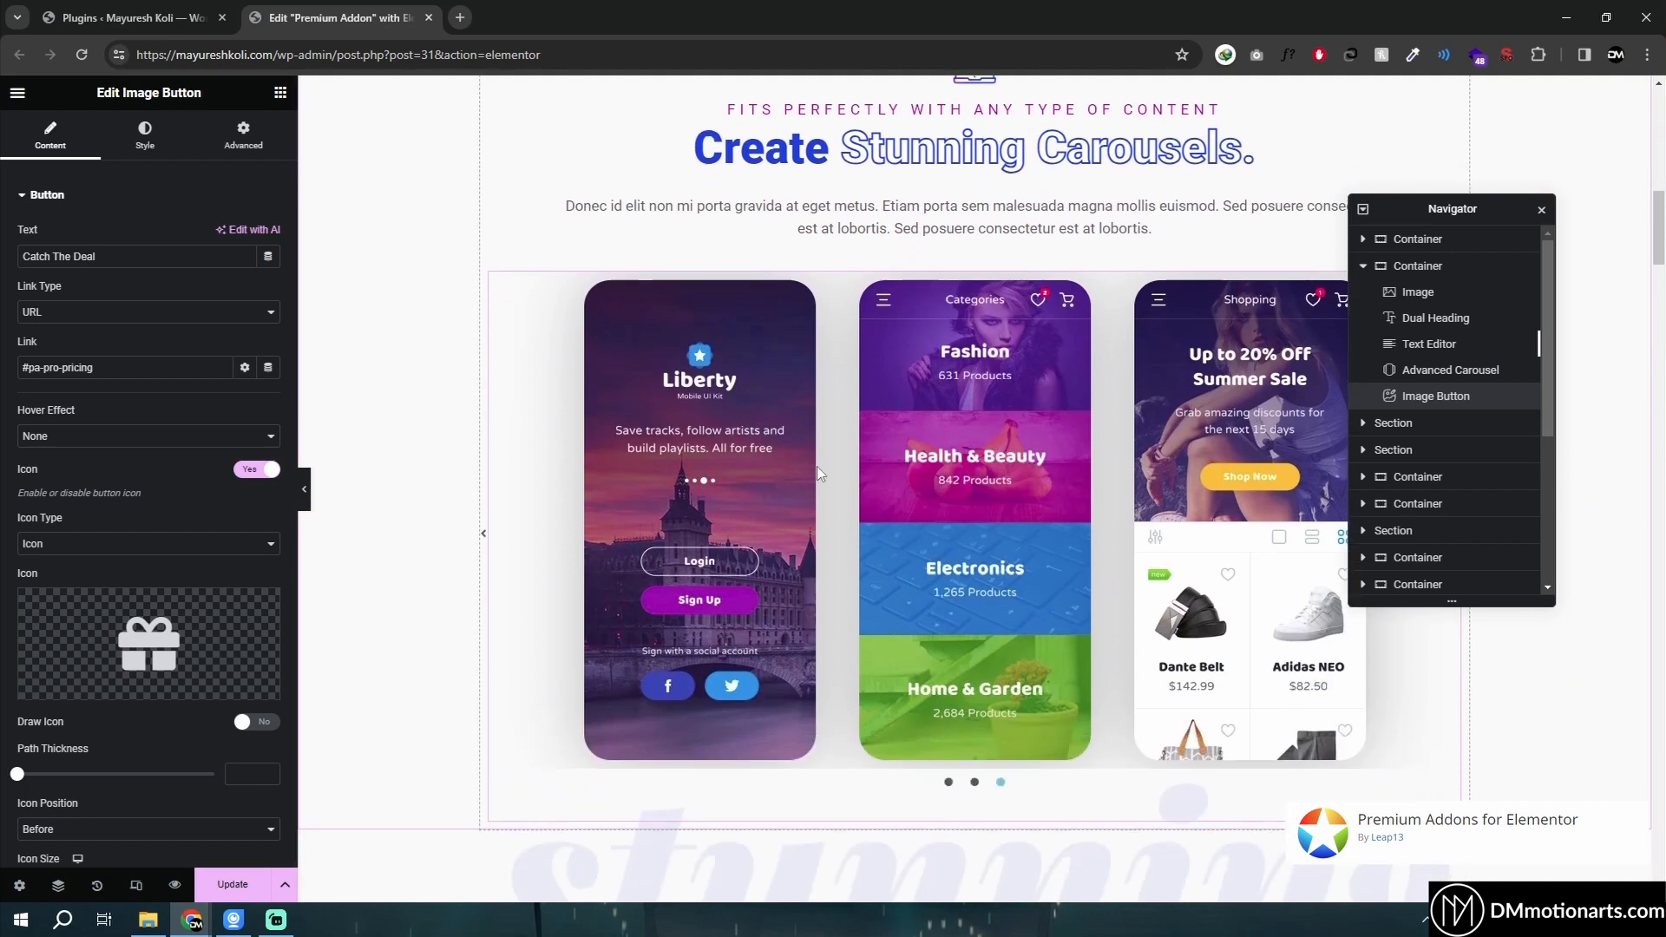
pyautogui.moveTo(1453, 198); pyautogui.dragTo(1512, 196)
pyautogui.scroll(3, 948, 226)
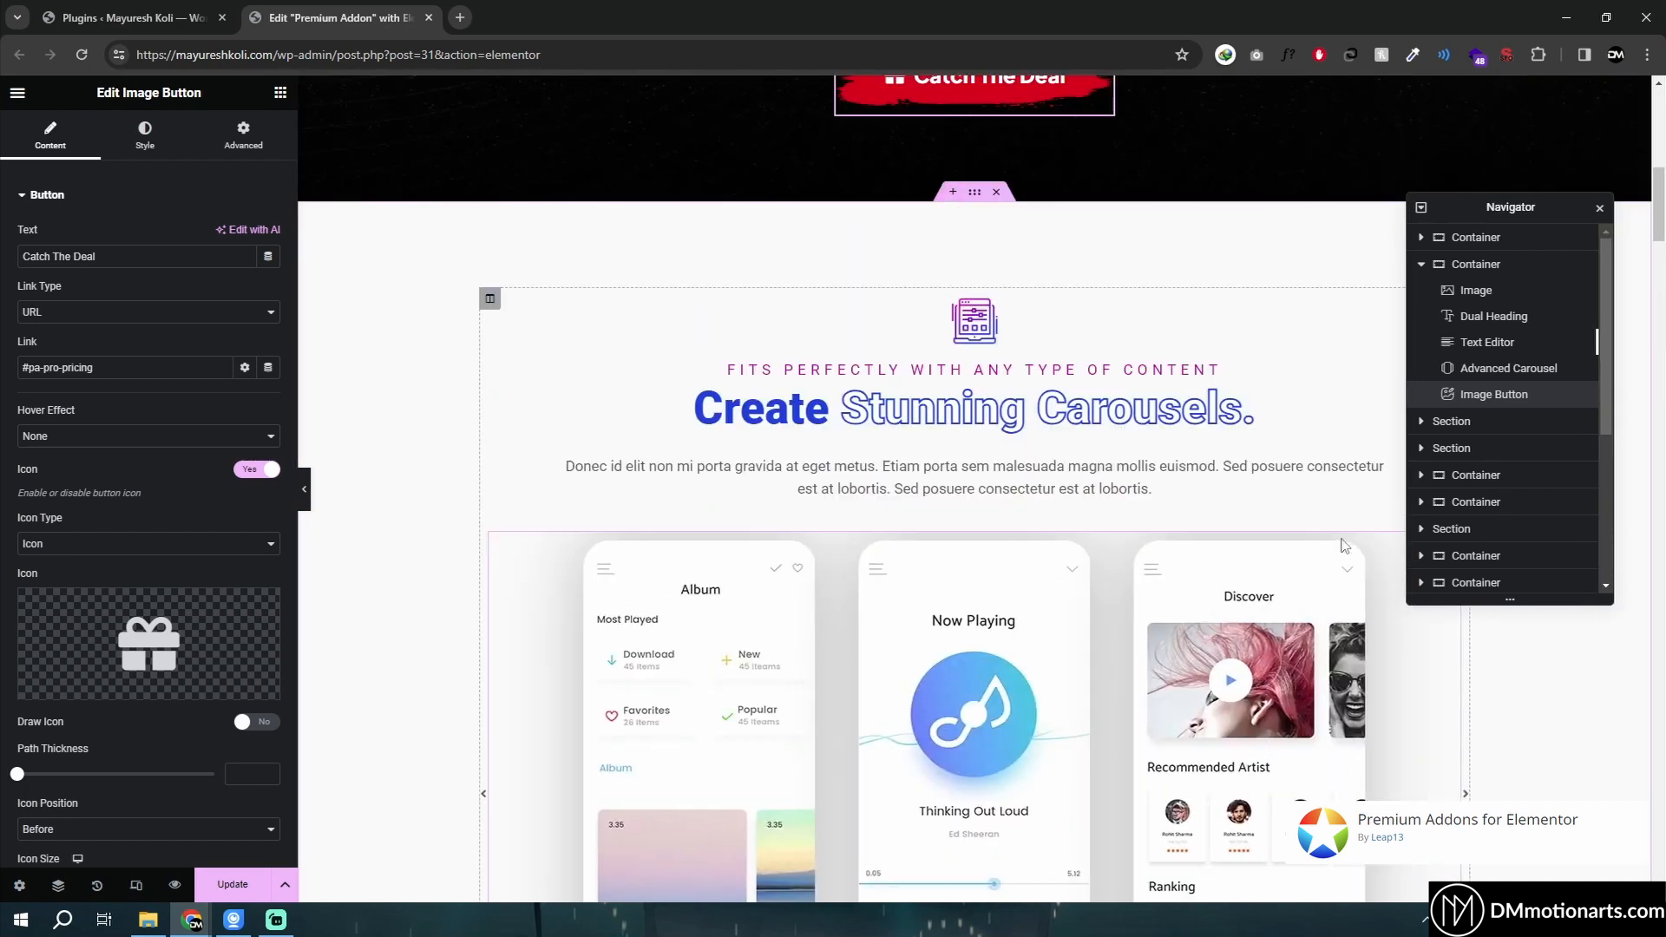
pyautogui.scroll(-1, 1344, 545)
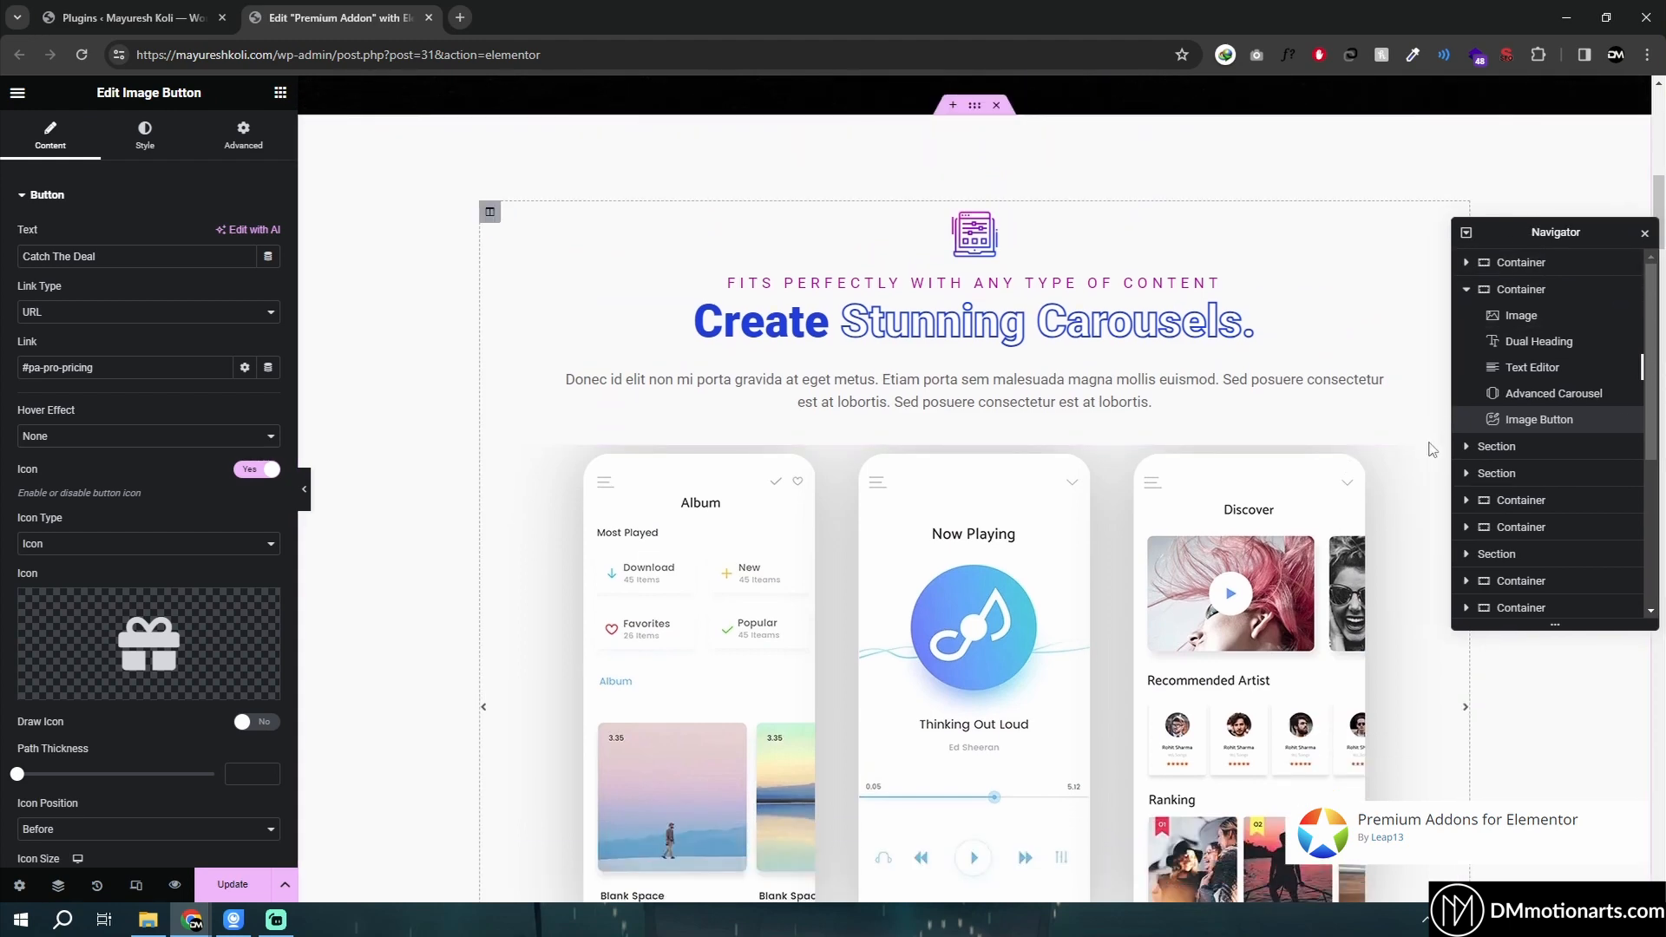
# - Add a Tabs widget in a new container above the carousel section, switch to Tab #2, and delete the container
pyautogui.click(281, 97)
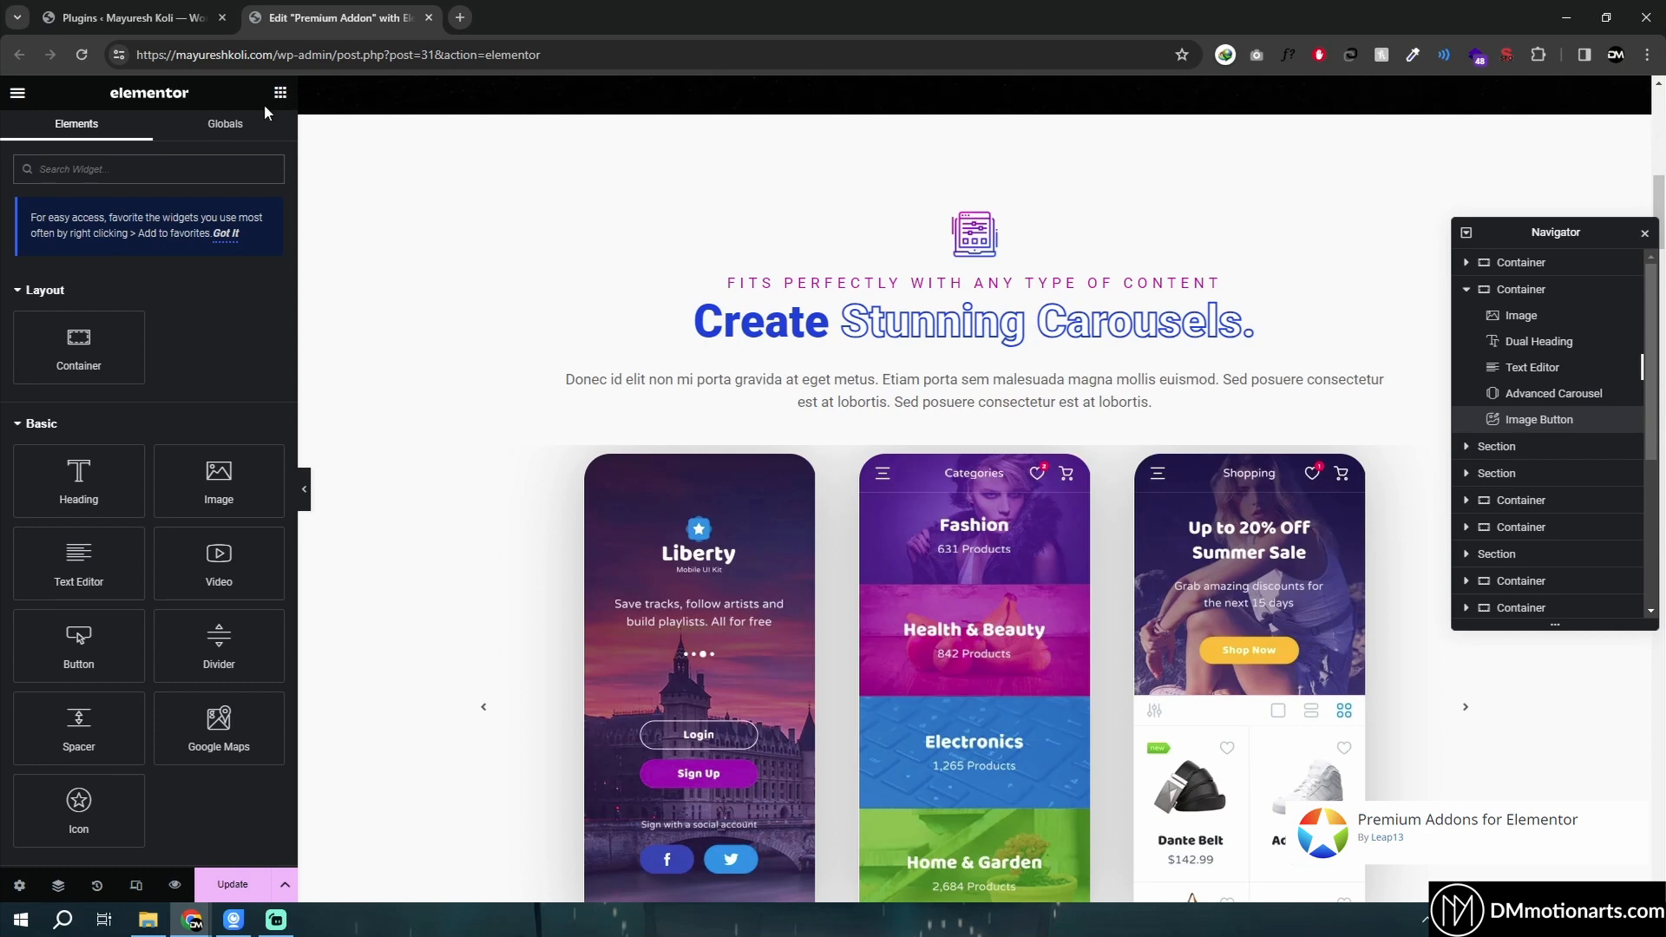
pyautogui.write('tabs')
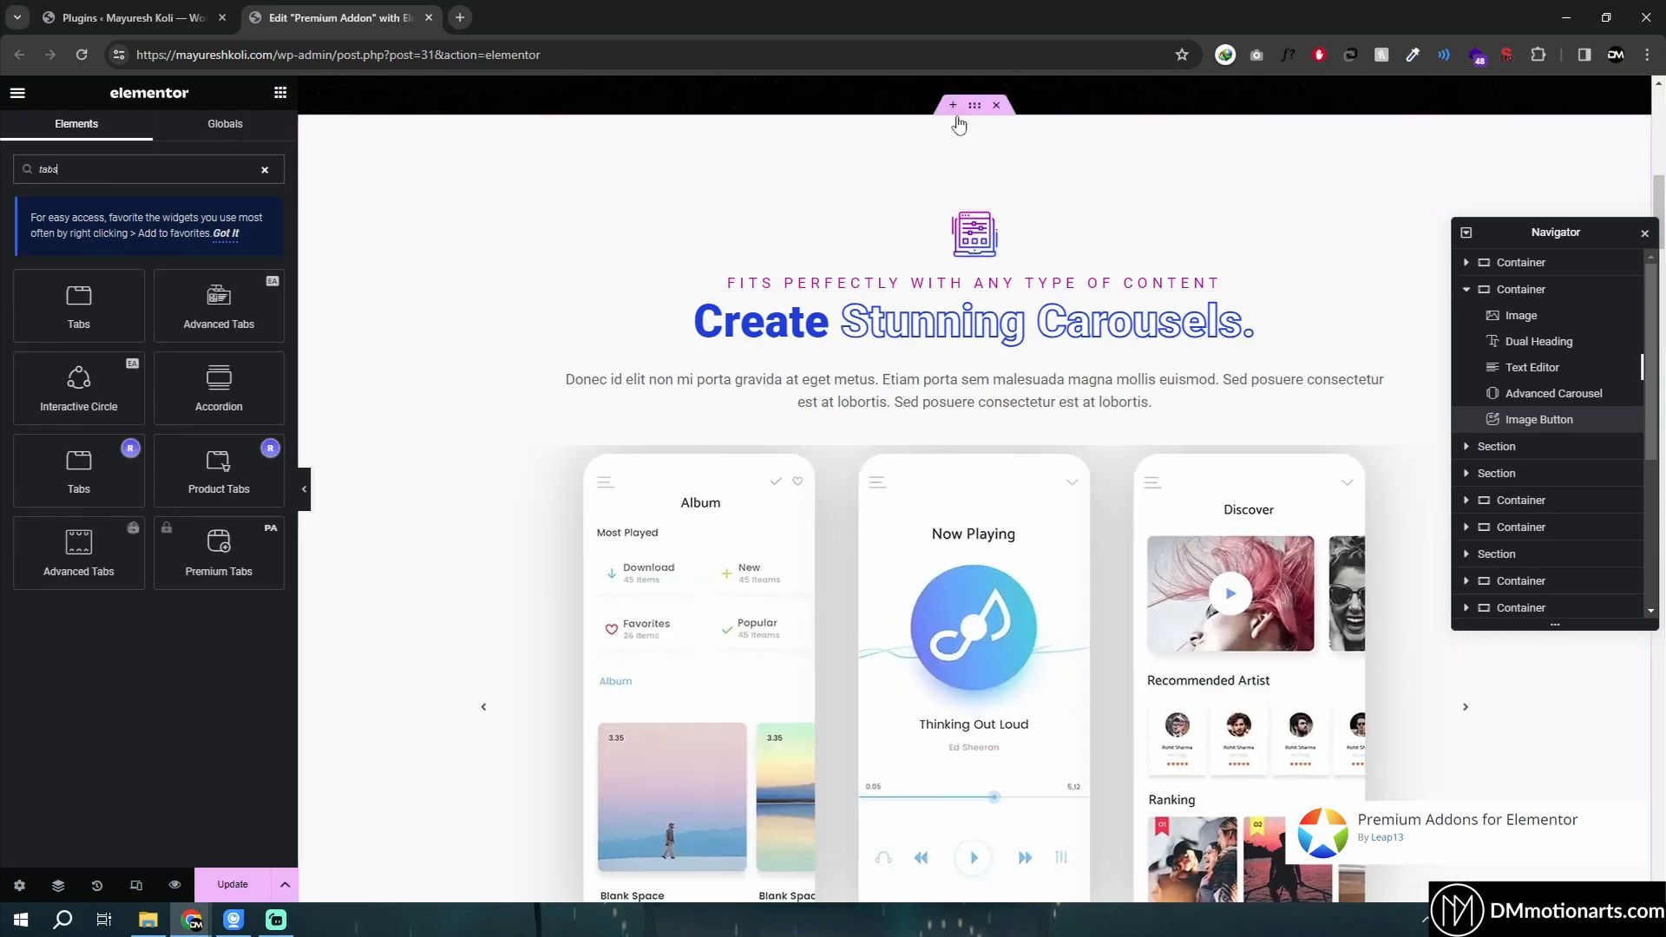
pyautogui.click(952, 105)
pyautogui.moveTo(112, 297); pyautogui.dragTo(847, 230)
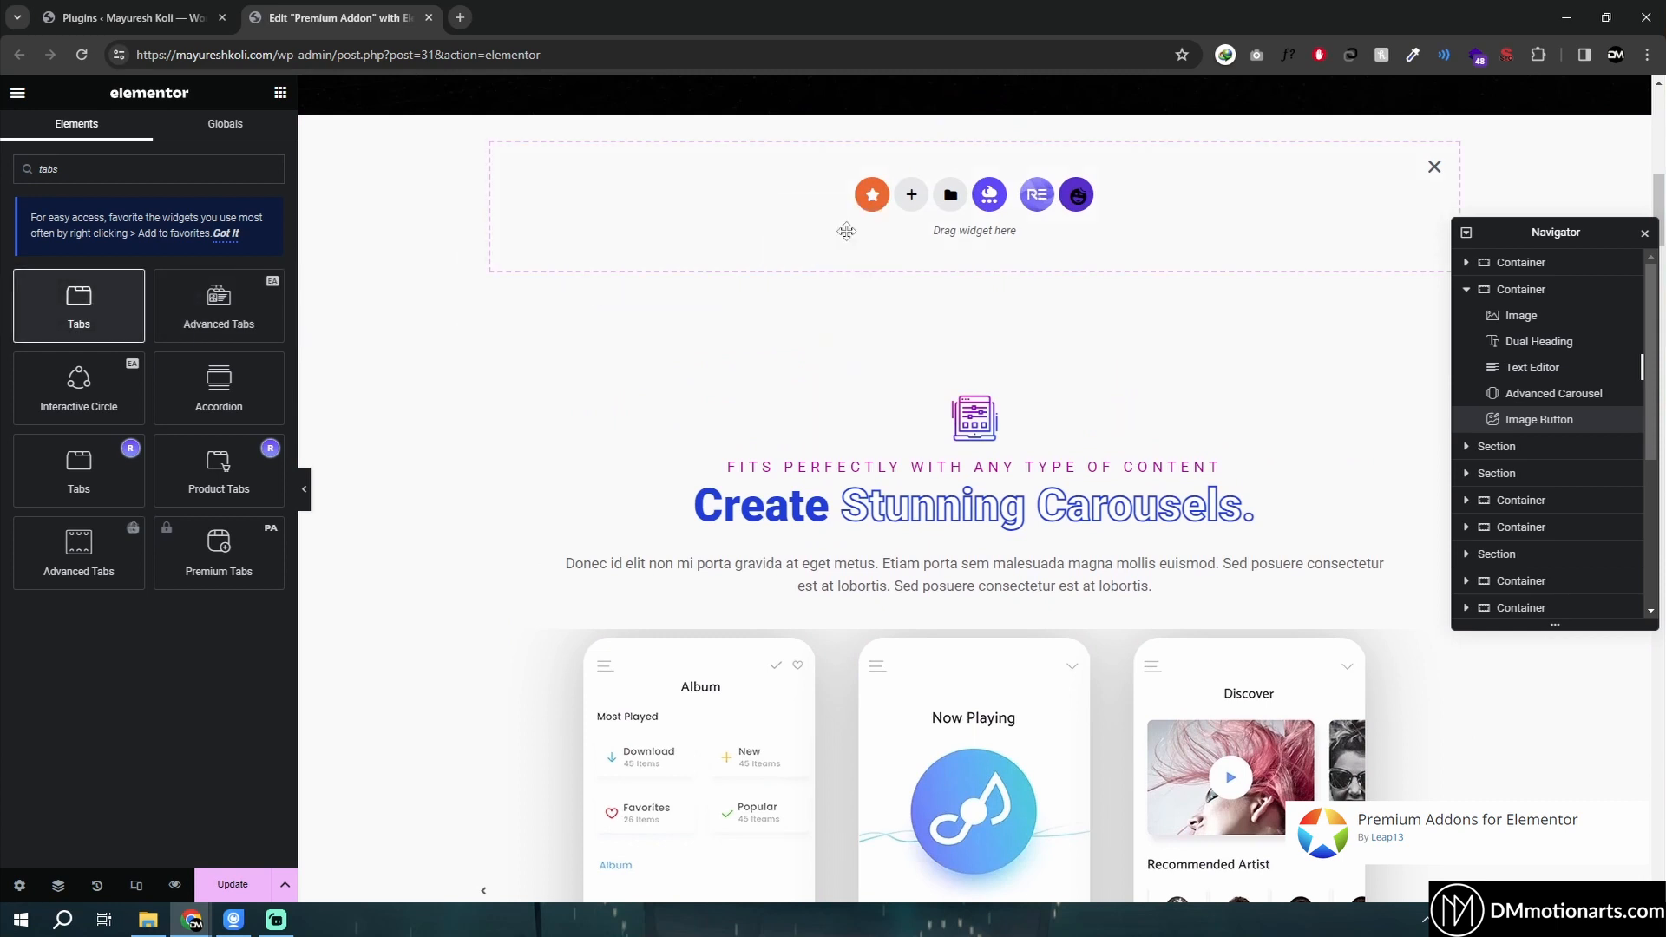
pyautogui.moveTo(738, 209); pyautogui.dragTo(825, 211)
pyautogui.scroll(1, 954, 347)
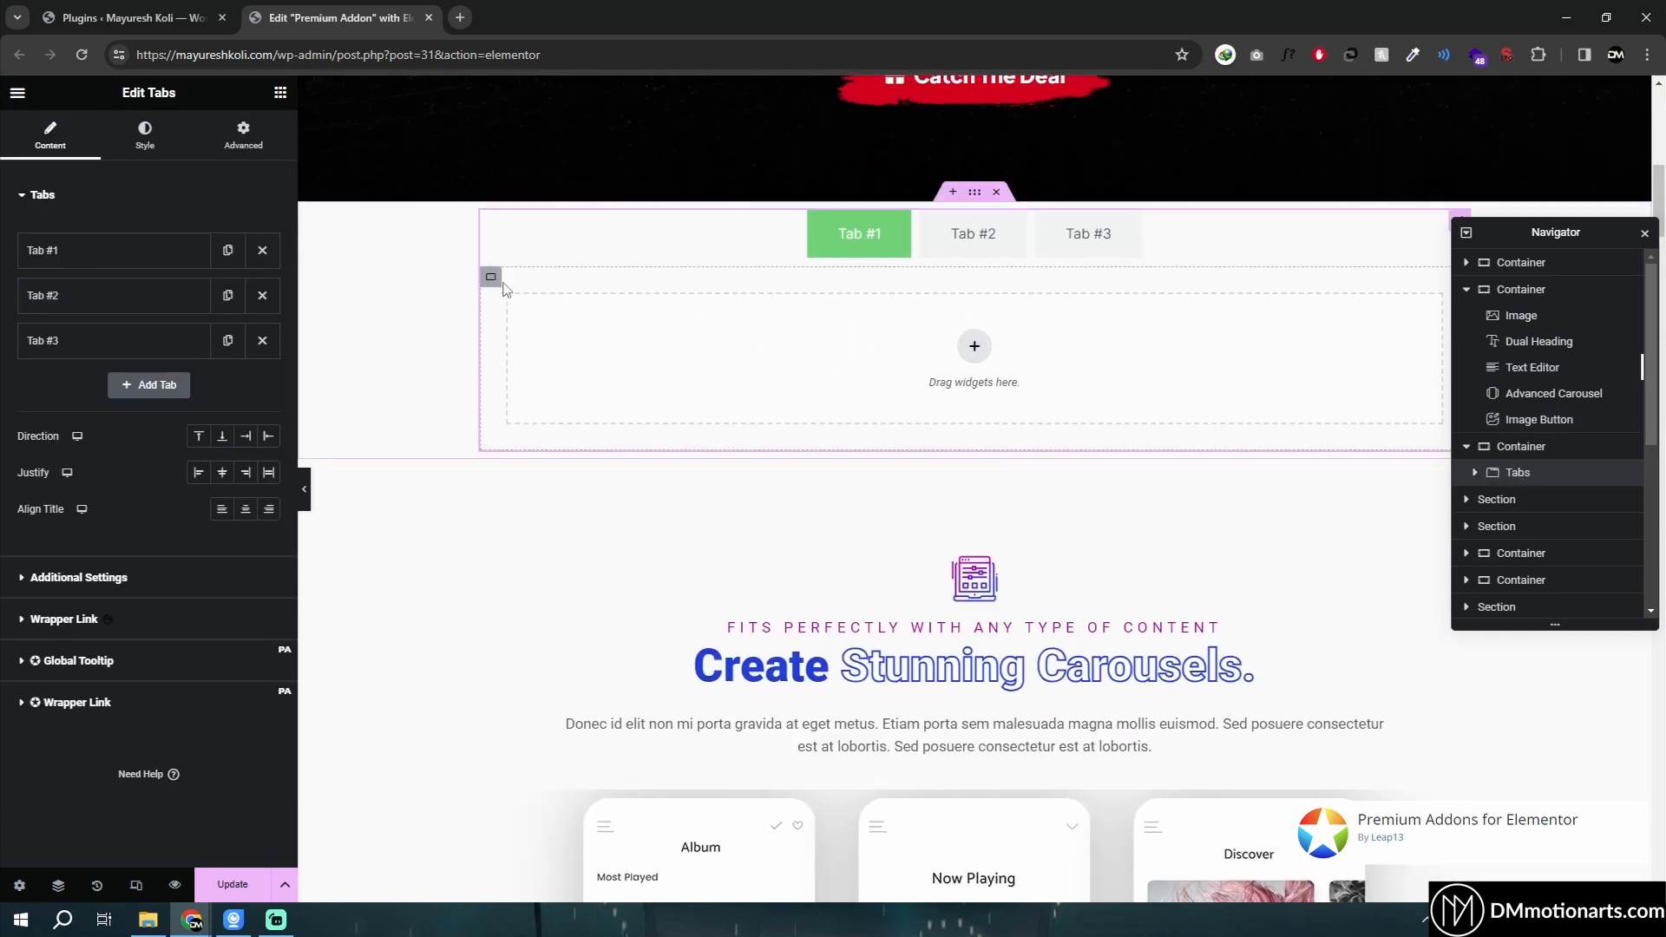
pyautogui.click(556, 297)
pyautogui.click(965, 247)
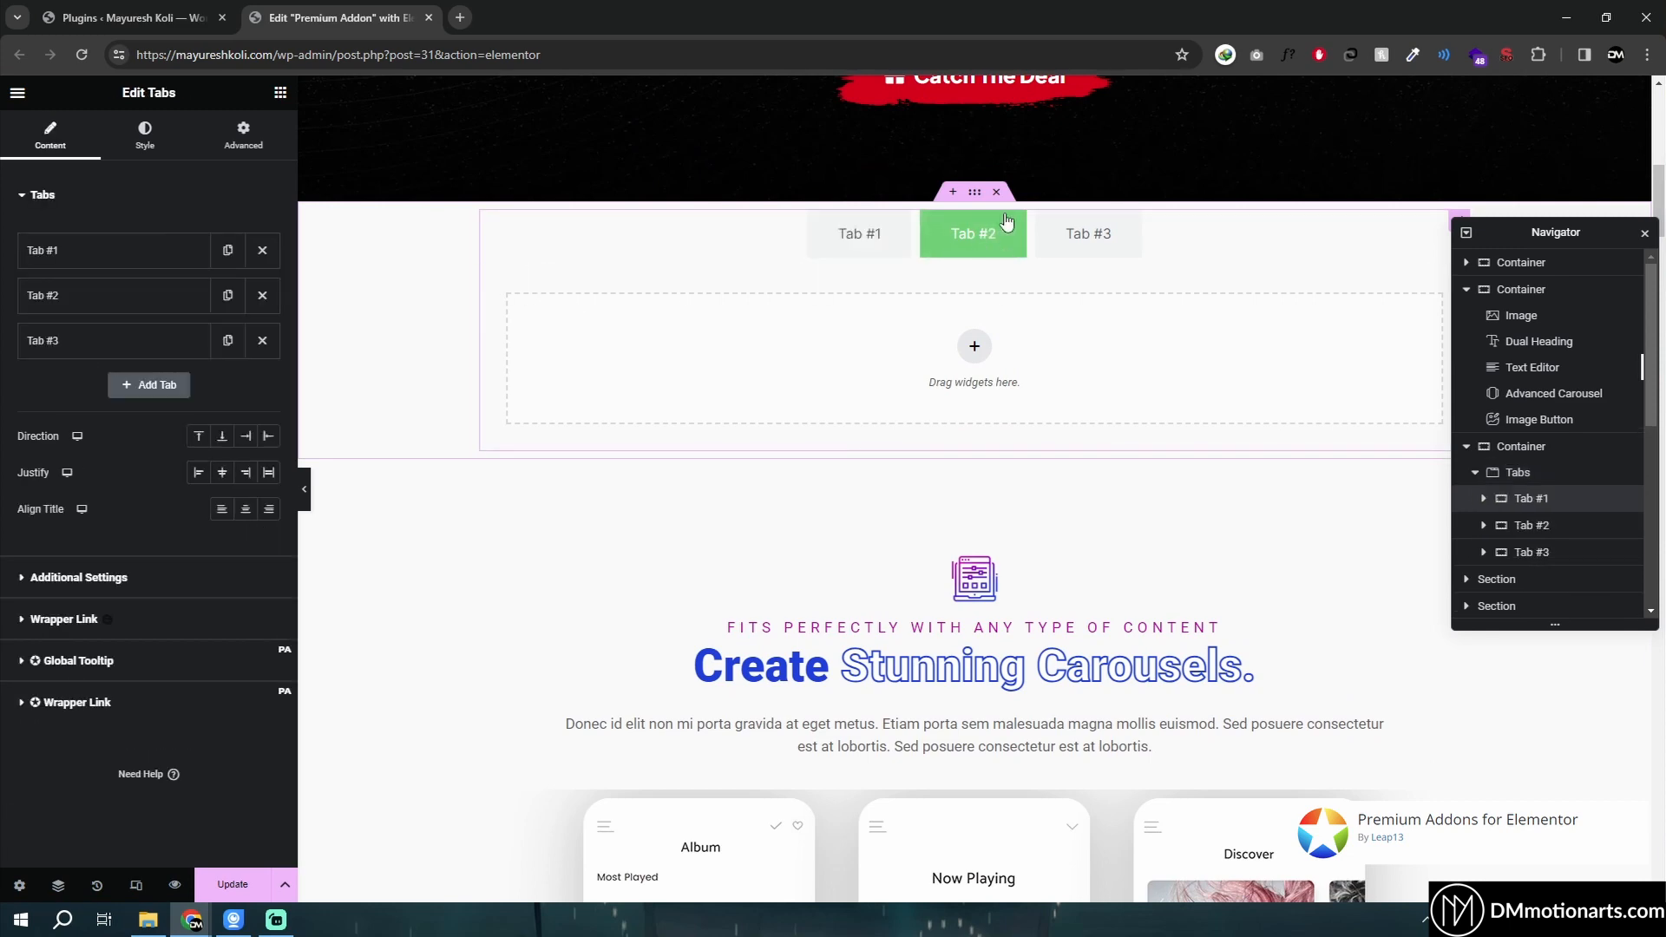
pyautogui.click(998, 192)
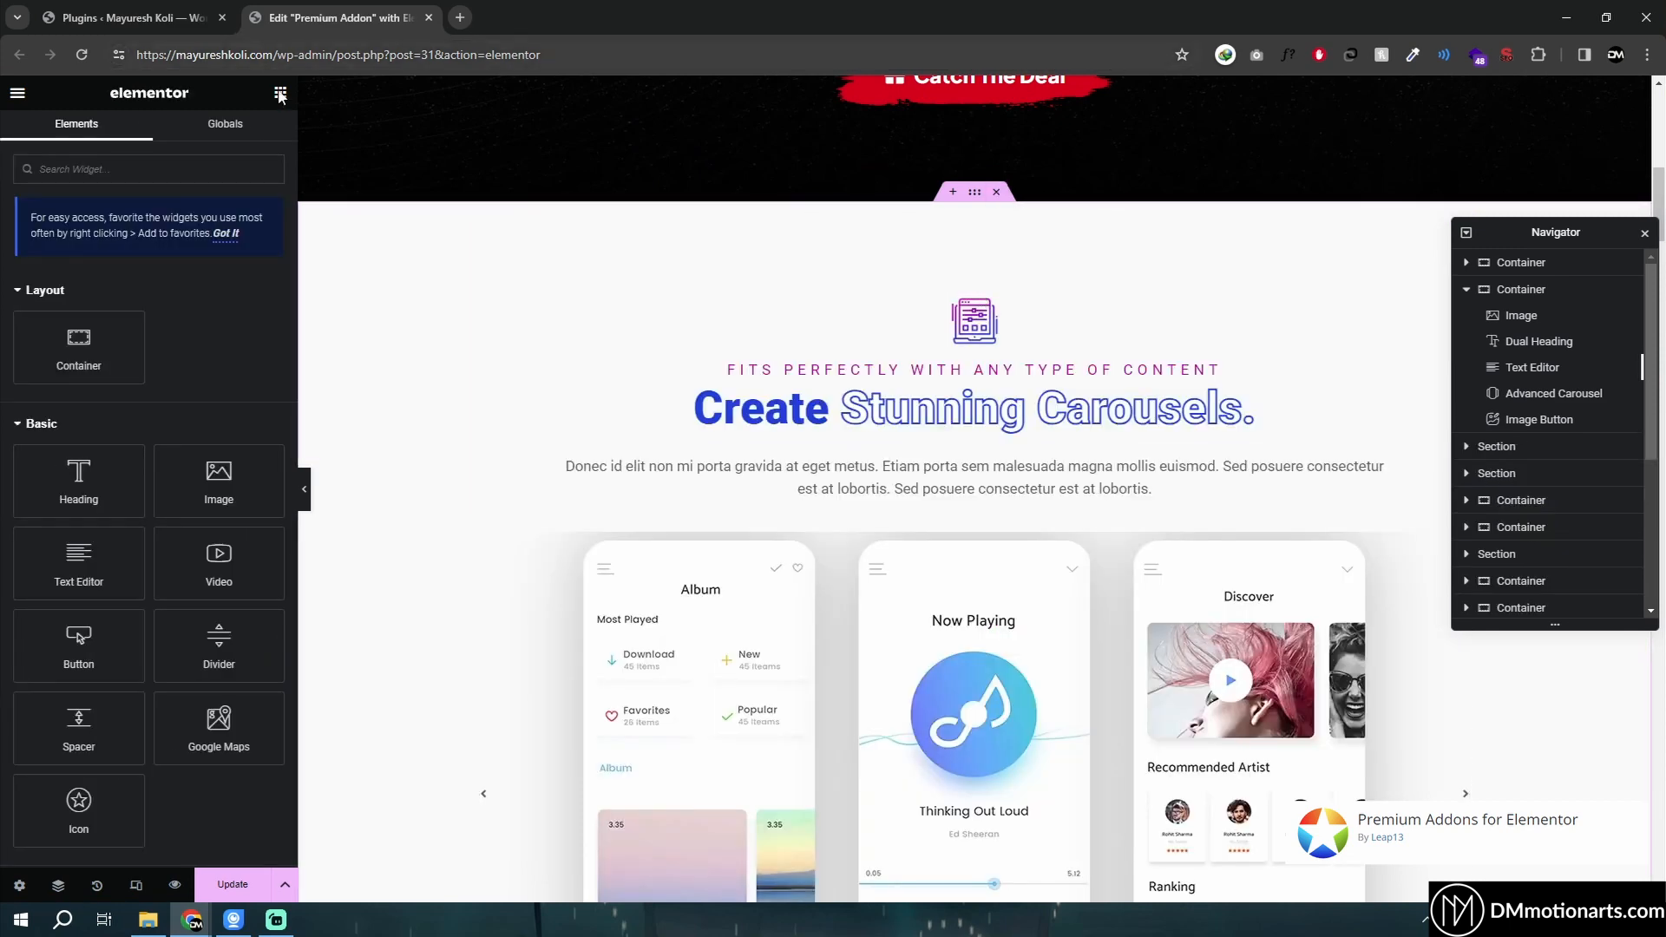
# - Search the widget panel for carou and select the Carousel widget in the carousel section
pyautogui.write('carou')
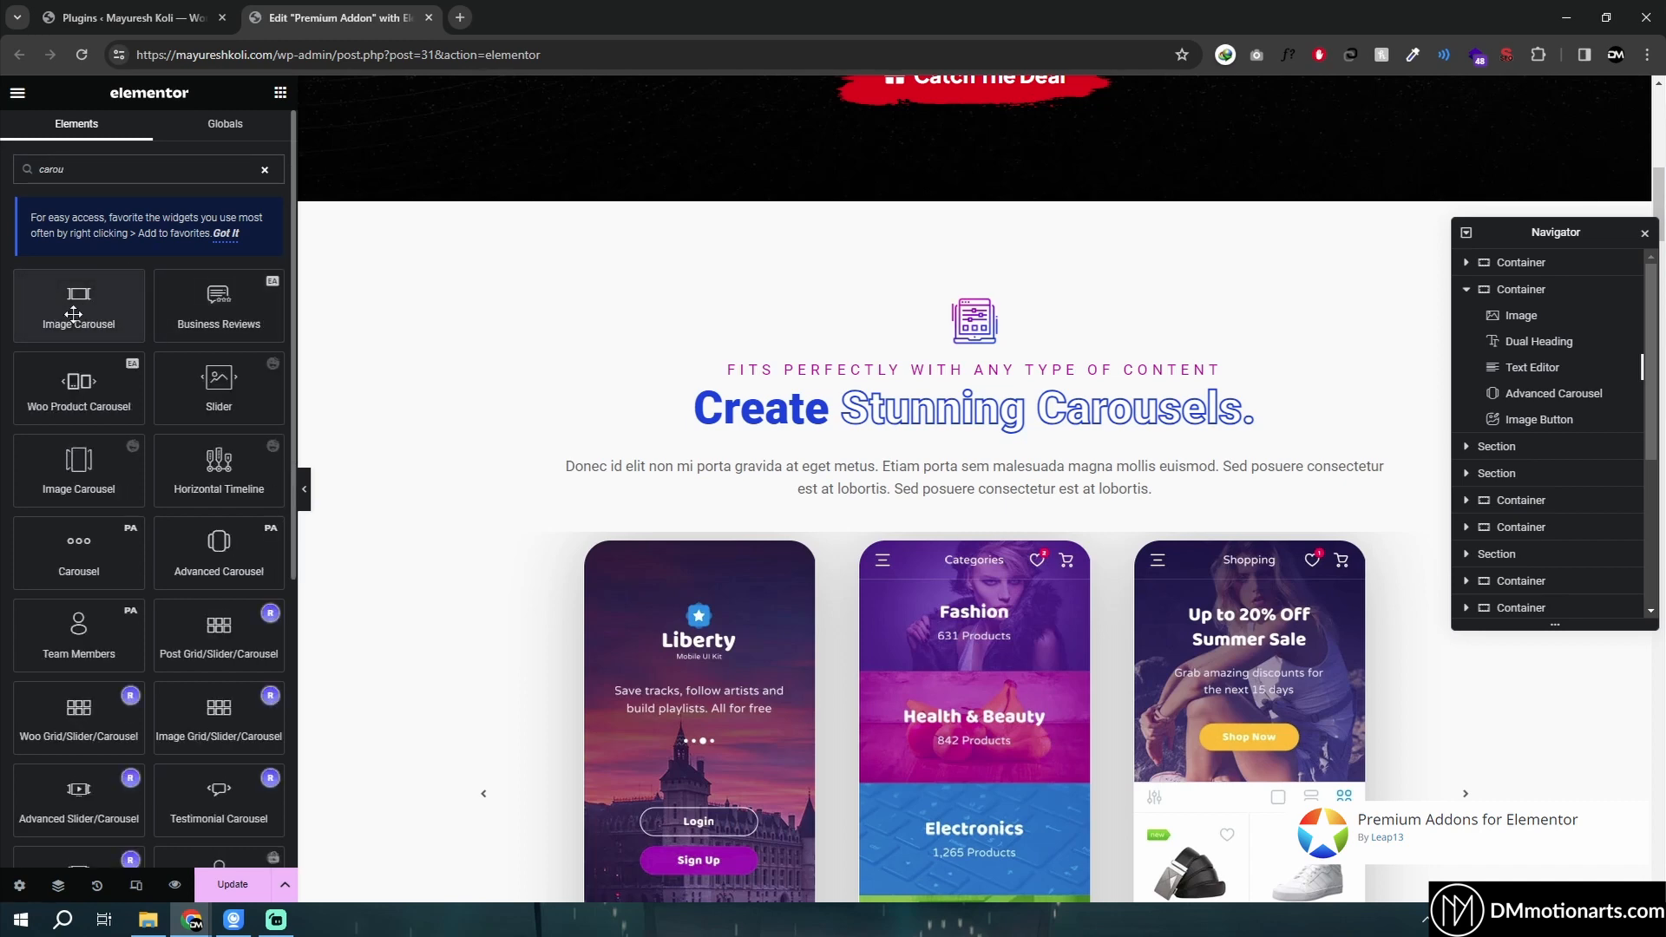
pyautogui.click(784, 448)
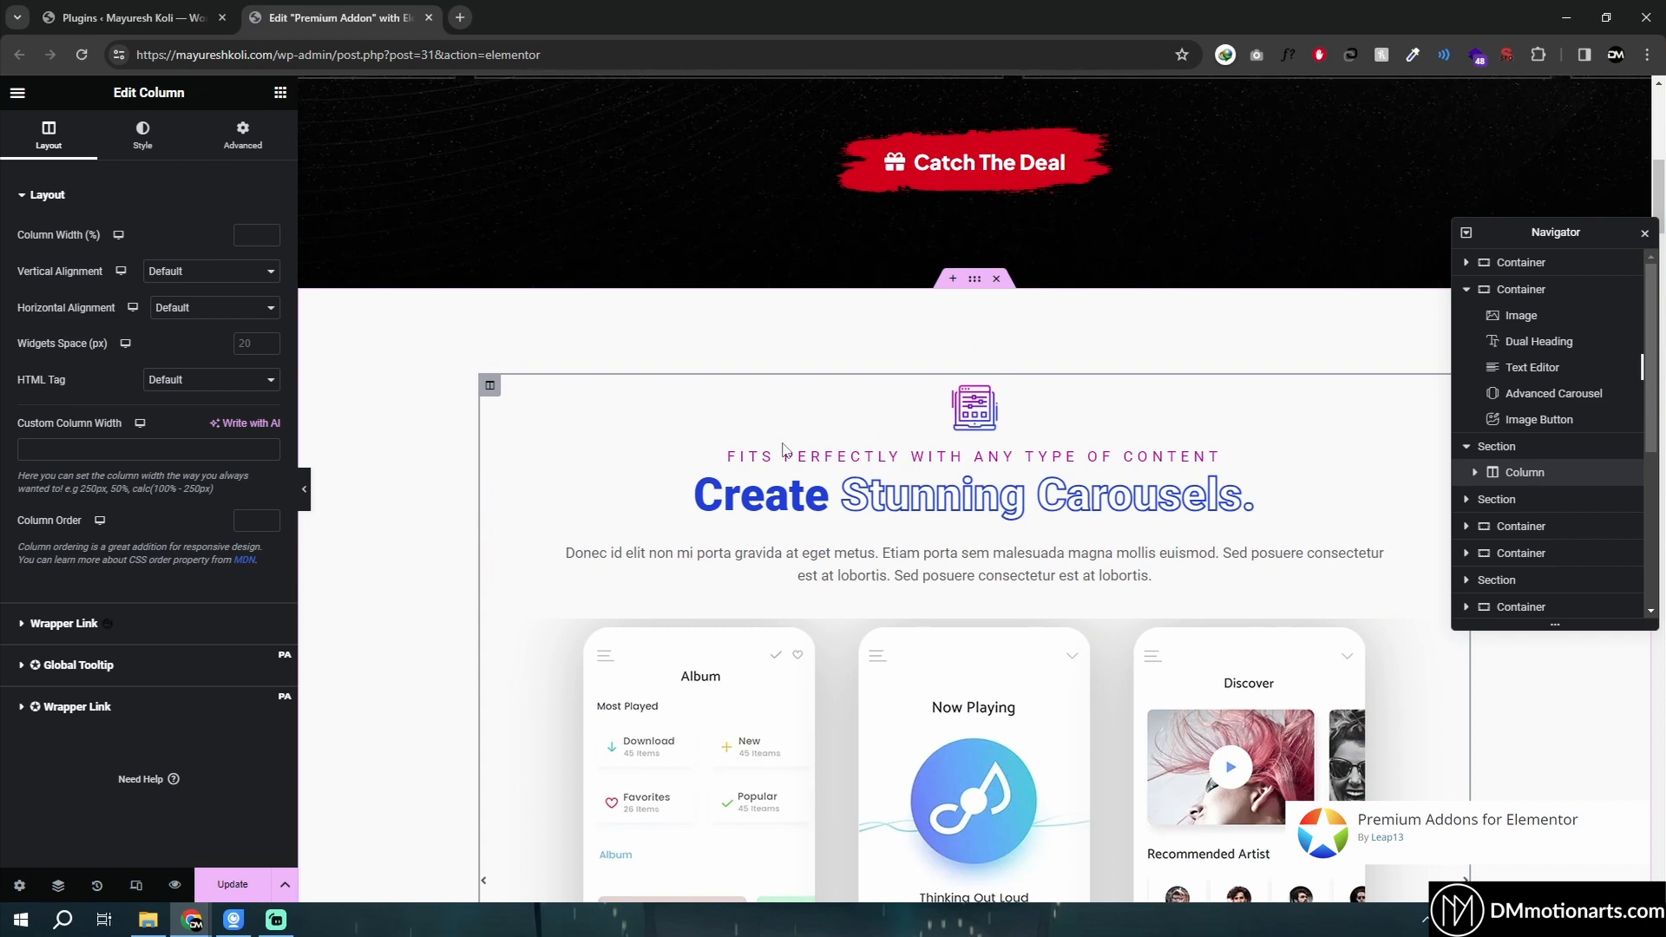
pyautogui.scroll(-4, 784, 448)
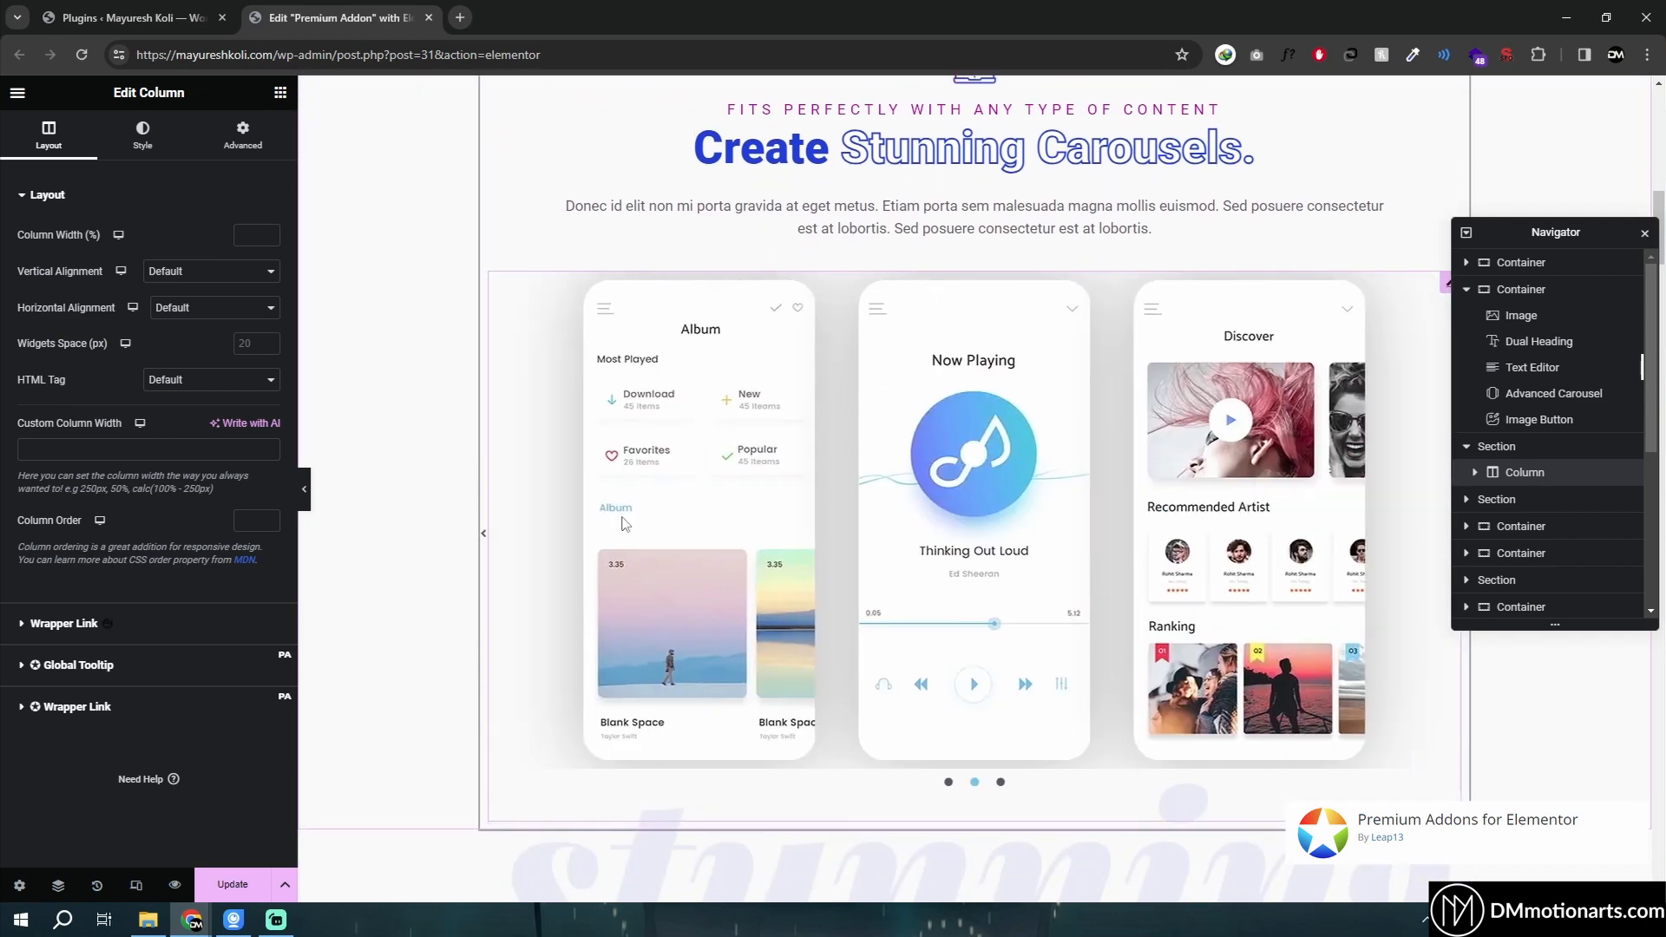
pyautogui.scroll(1, 970, 495)
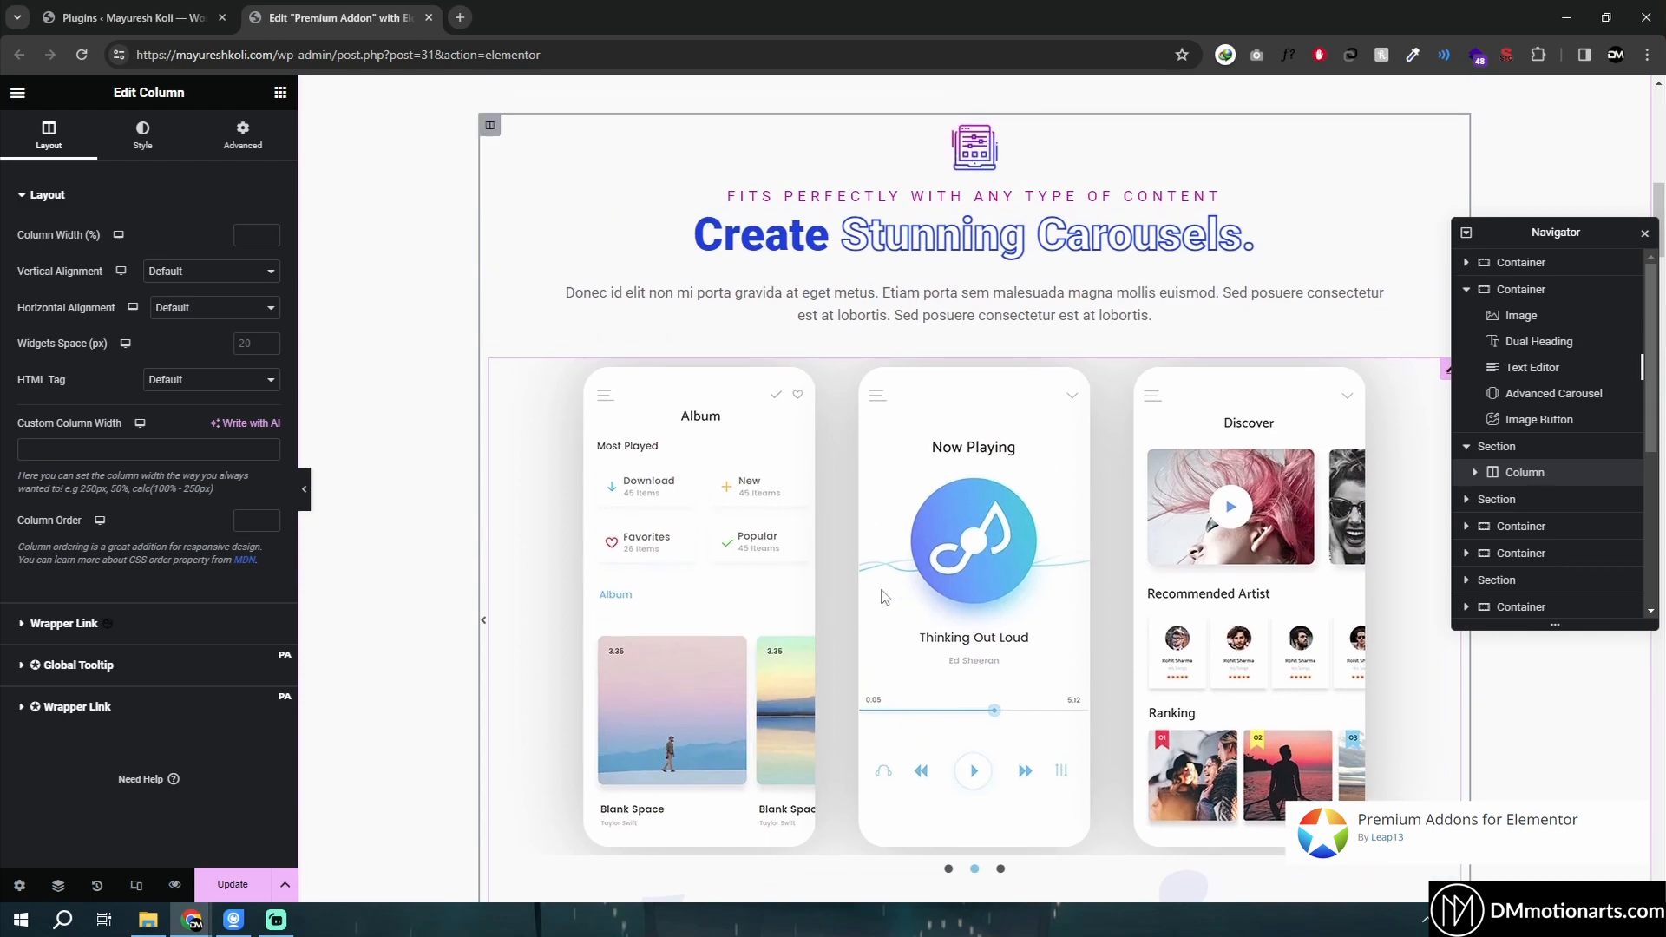
pyautogui.click(1447, 373)
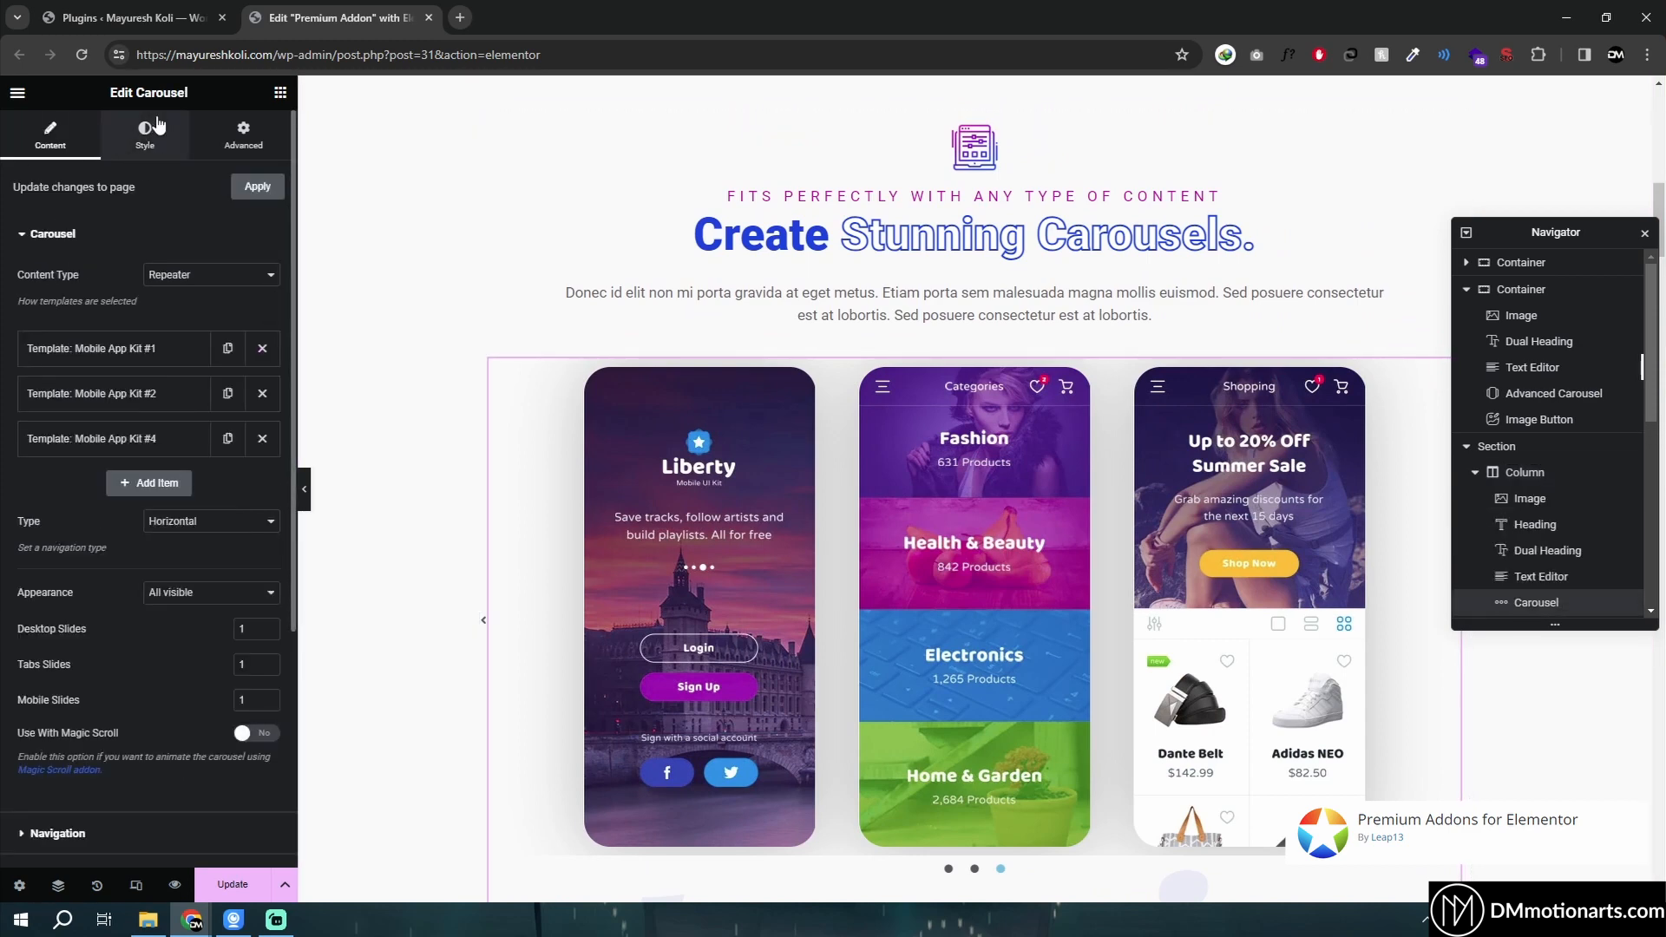
# - Search the widget panel again for carousel widgets
pyautogui.click(280, 93)
pyautogui.click(168, 164)
pyautogui.write('carousel')
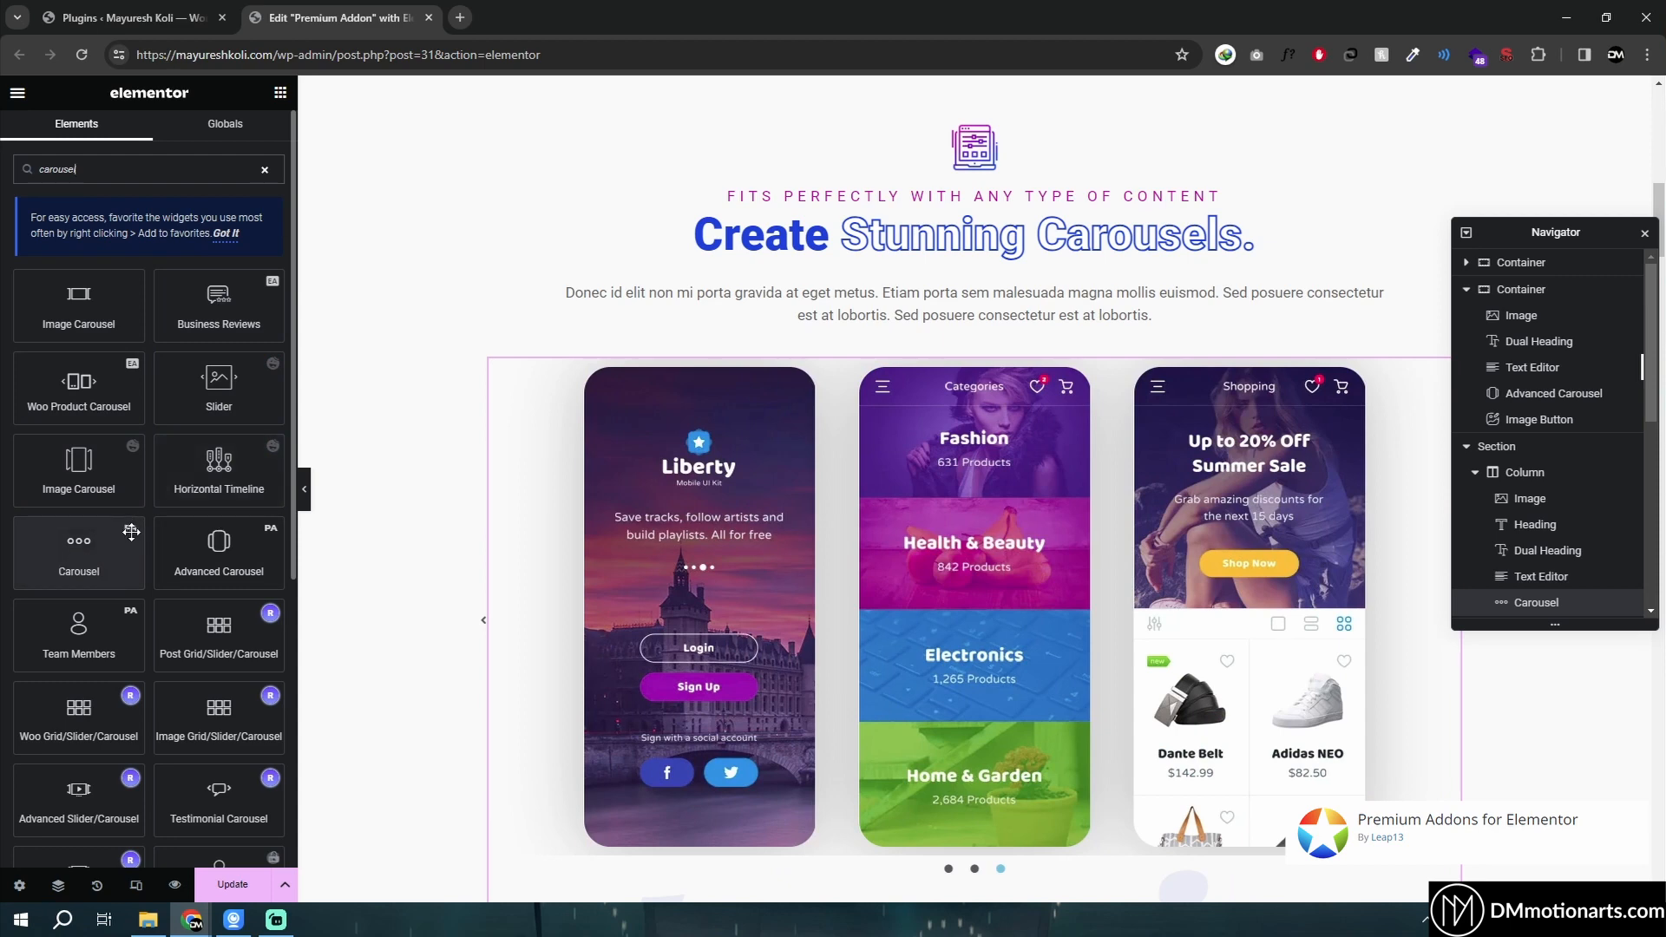
# - Open the Saved Templates list and open Mobile App Kit #4, #1 and #3 in Elementor in new tabs
pyautogui.click(126, 17)
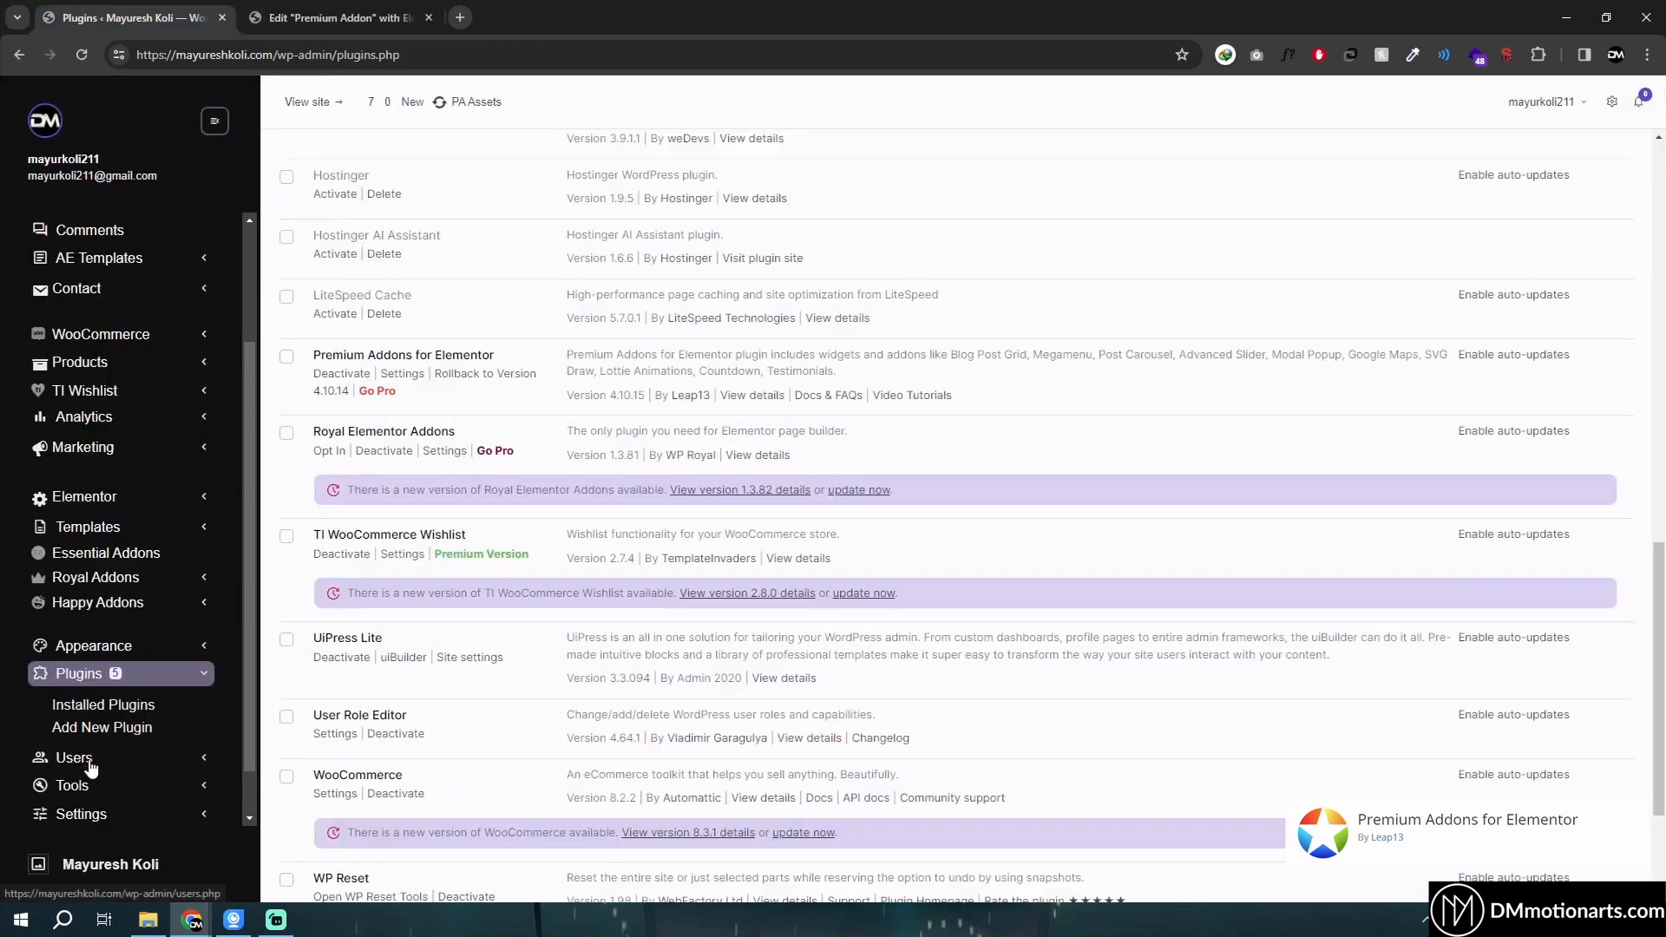
pyautogui.click(86, 530)
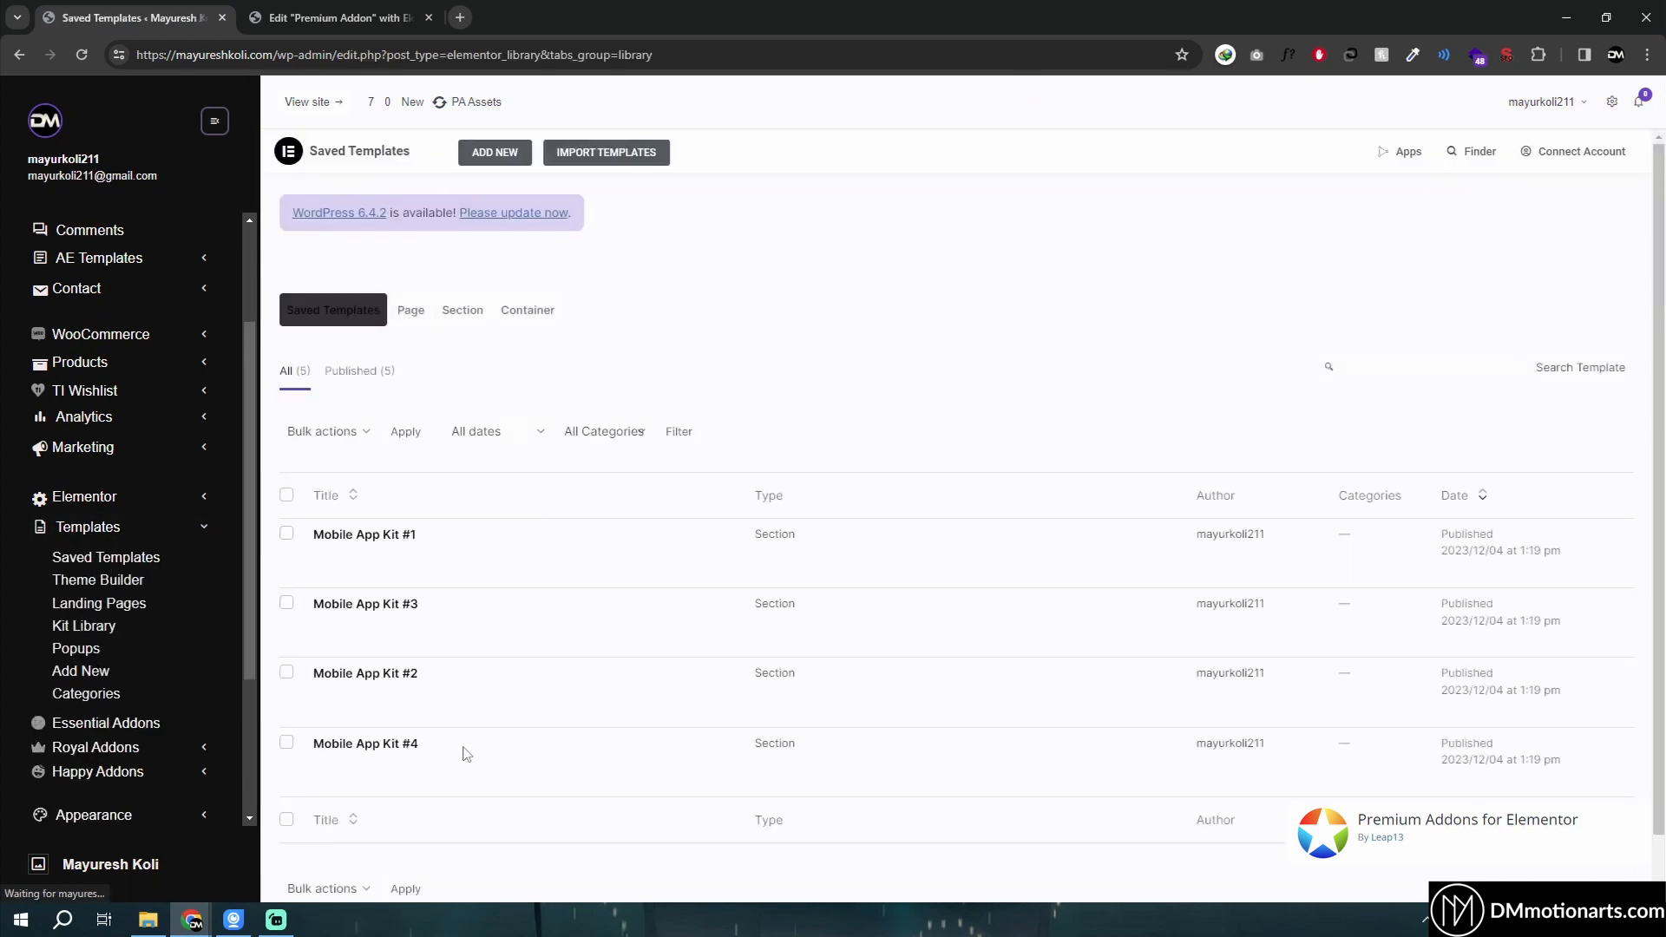
pyautogui.middleClick(460, 781)
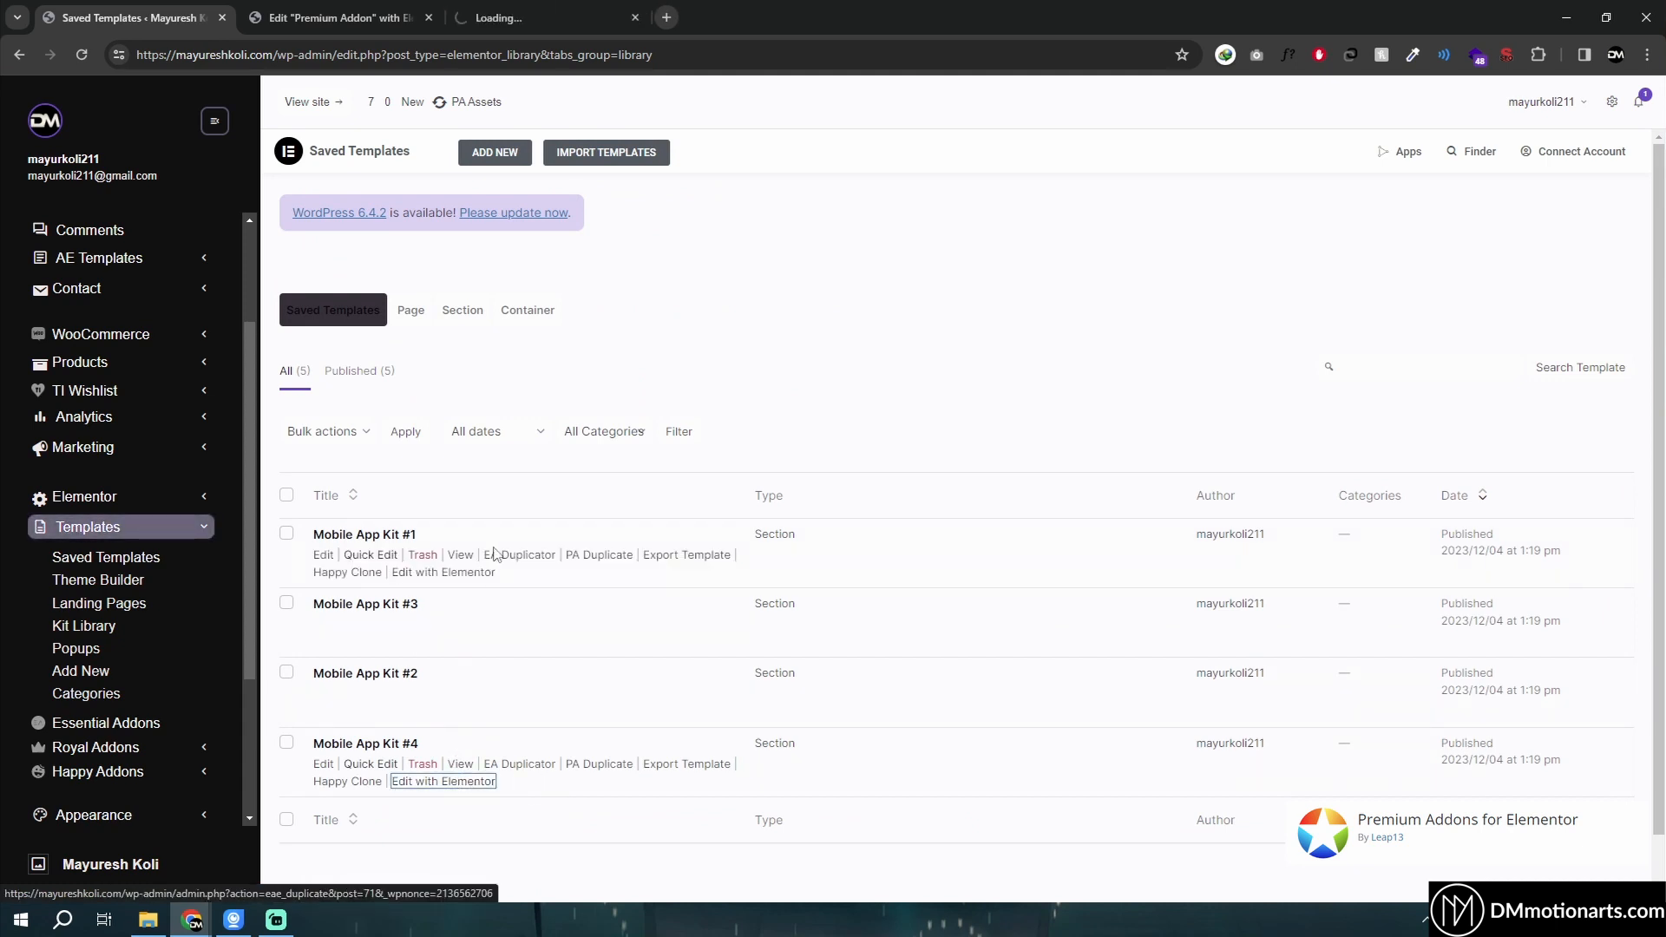
pyautogui.middleClick(460, 574)
pyautogui.middleClick(464, 642)
# - Inspect the Mobile App Kit #4 template's container and its three image widgets
pyautogui.hotkey('ctrl', '3')
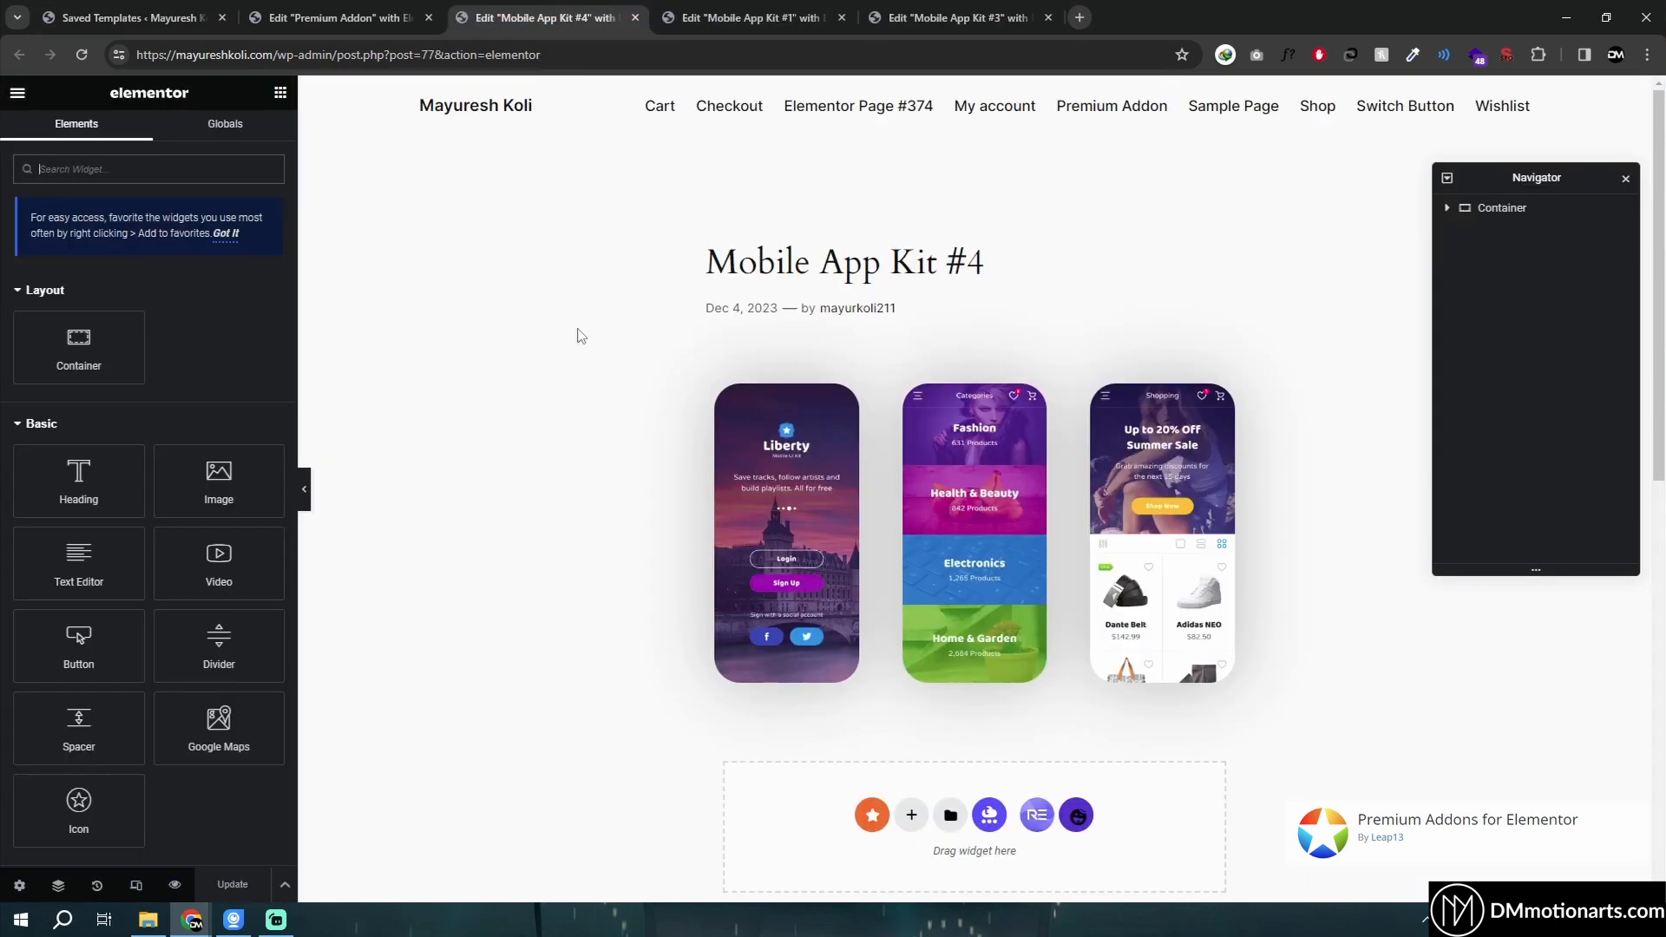
pyautogui.hotkey('ctrl', 'shift', 'Tab')
pyautogui.hotkey('ctrl', 'shift', 'Tab')
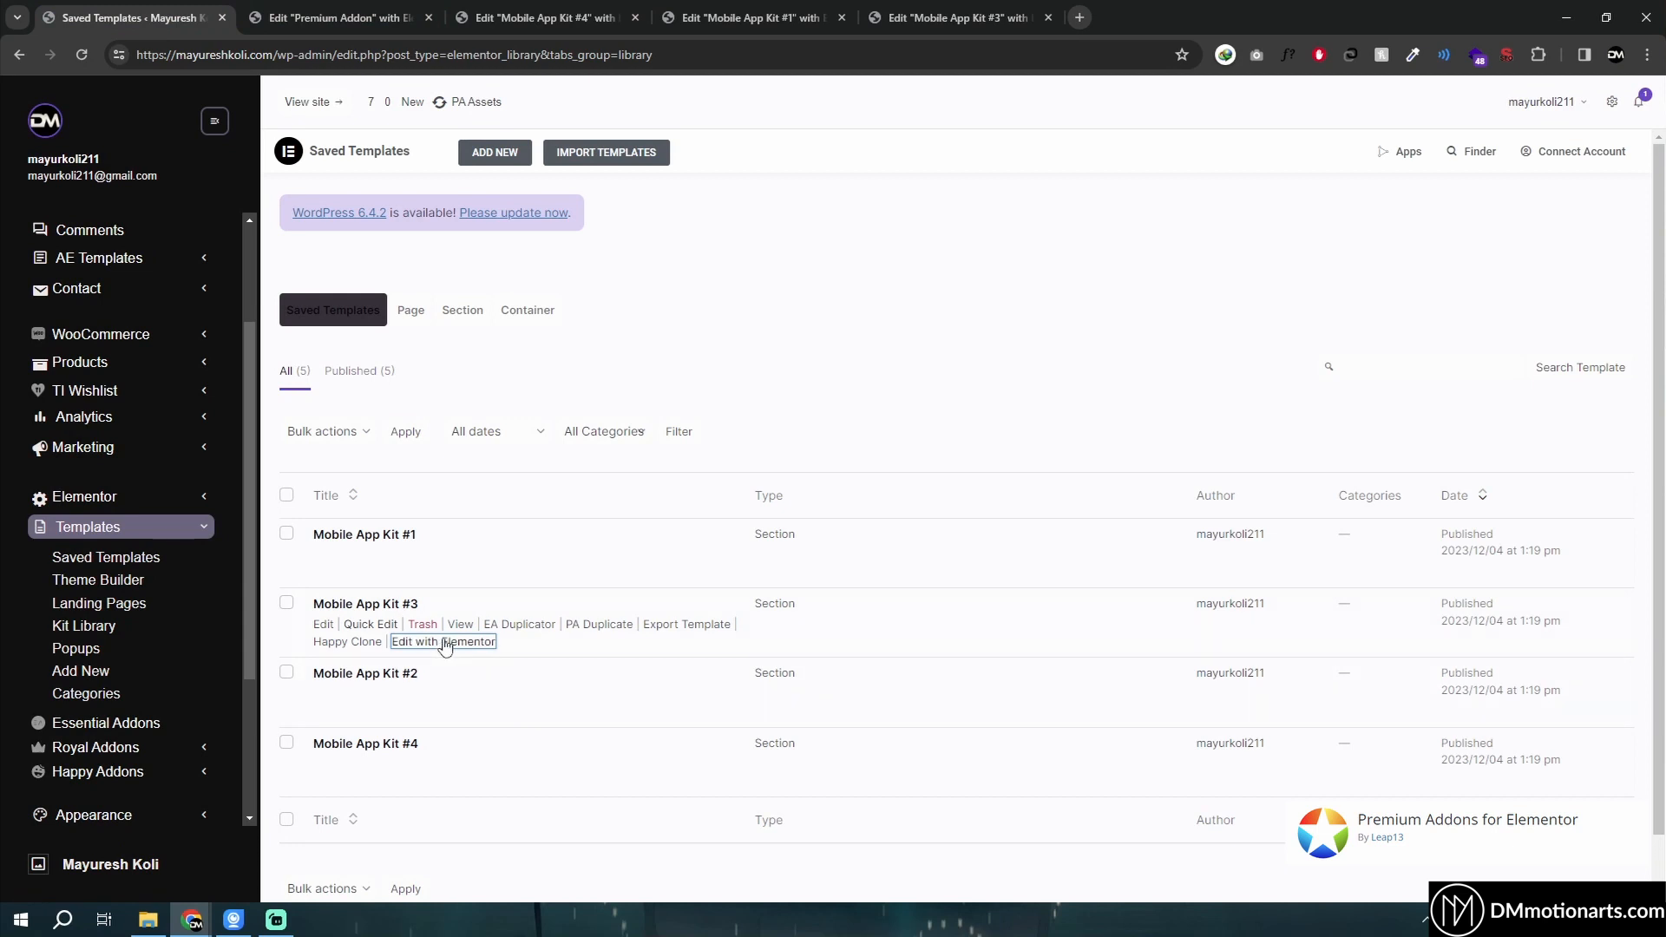
pyautogui.hotkey('ctrl', '3')
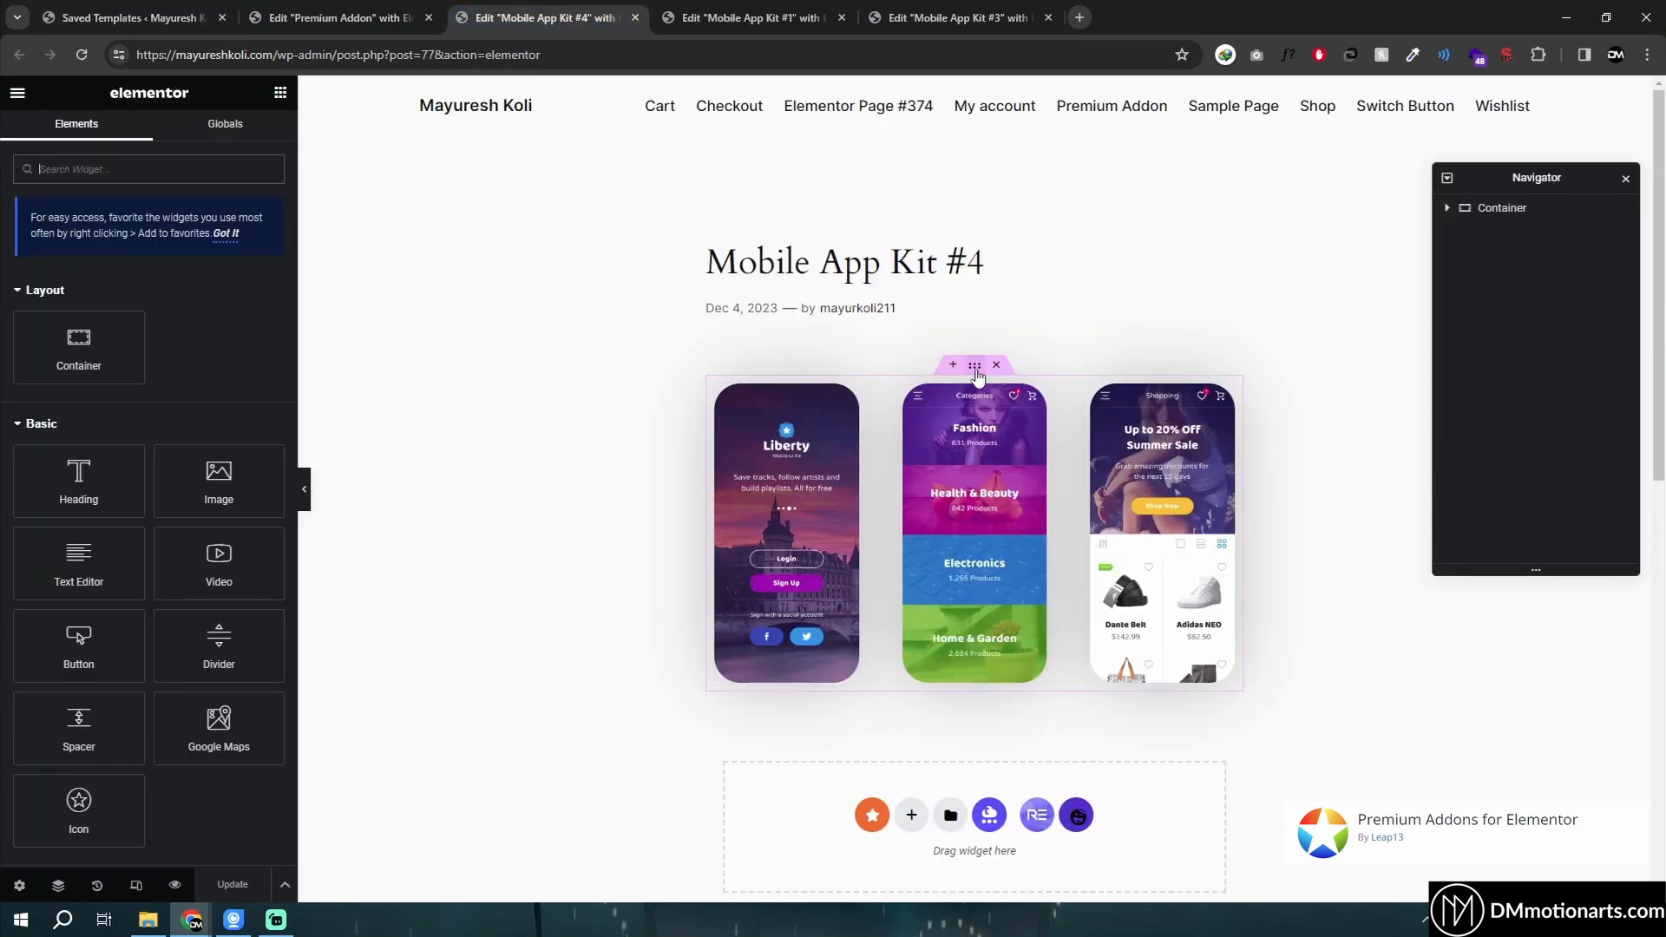
pyautogui.click(975, 366)
pyautogui.click(851, 397)
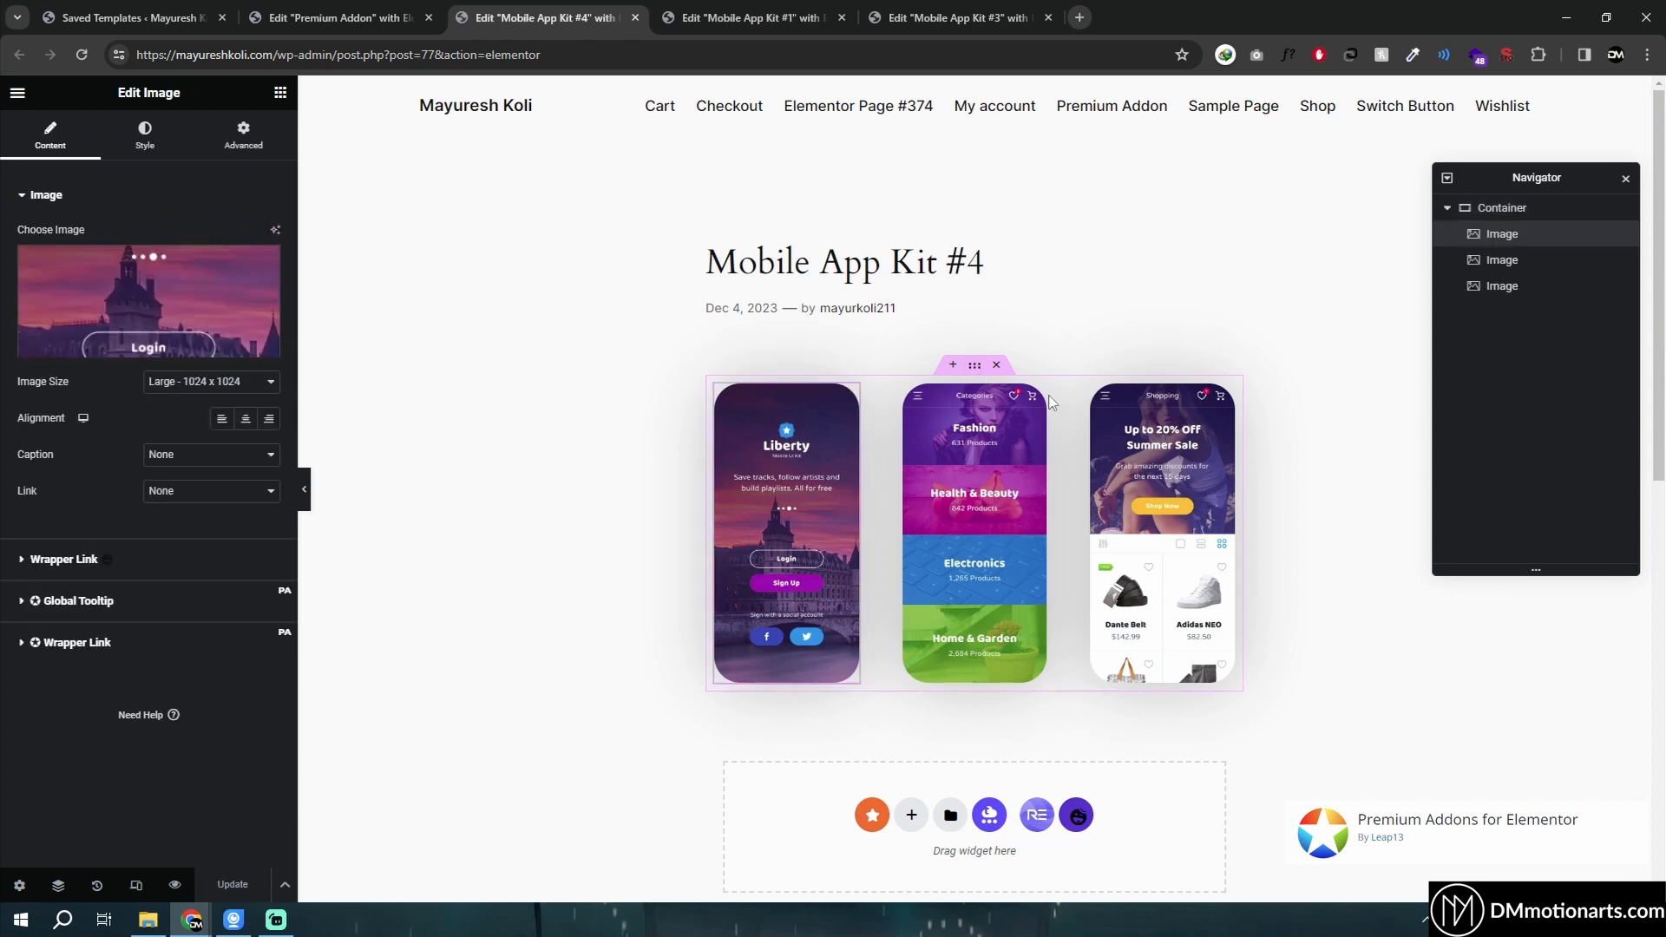
pyautogui.click(1036, 395)
pyautogui.click(1221, 396)
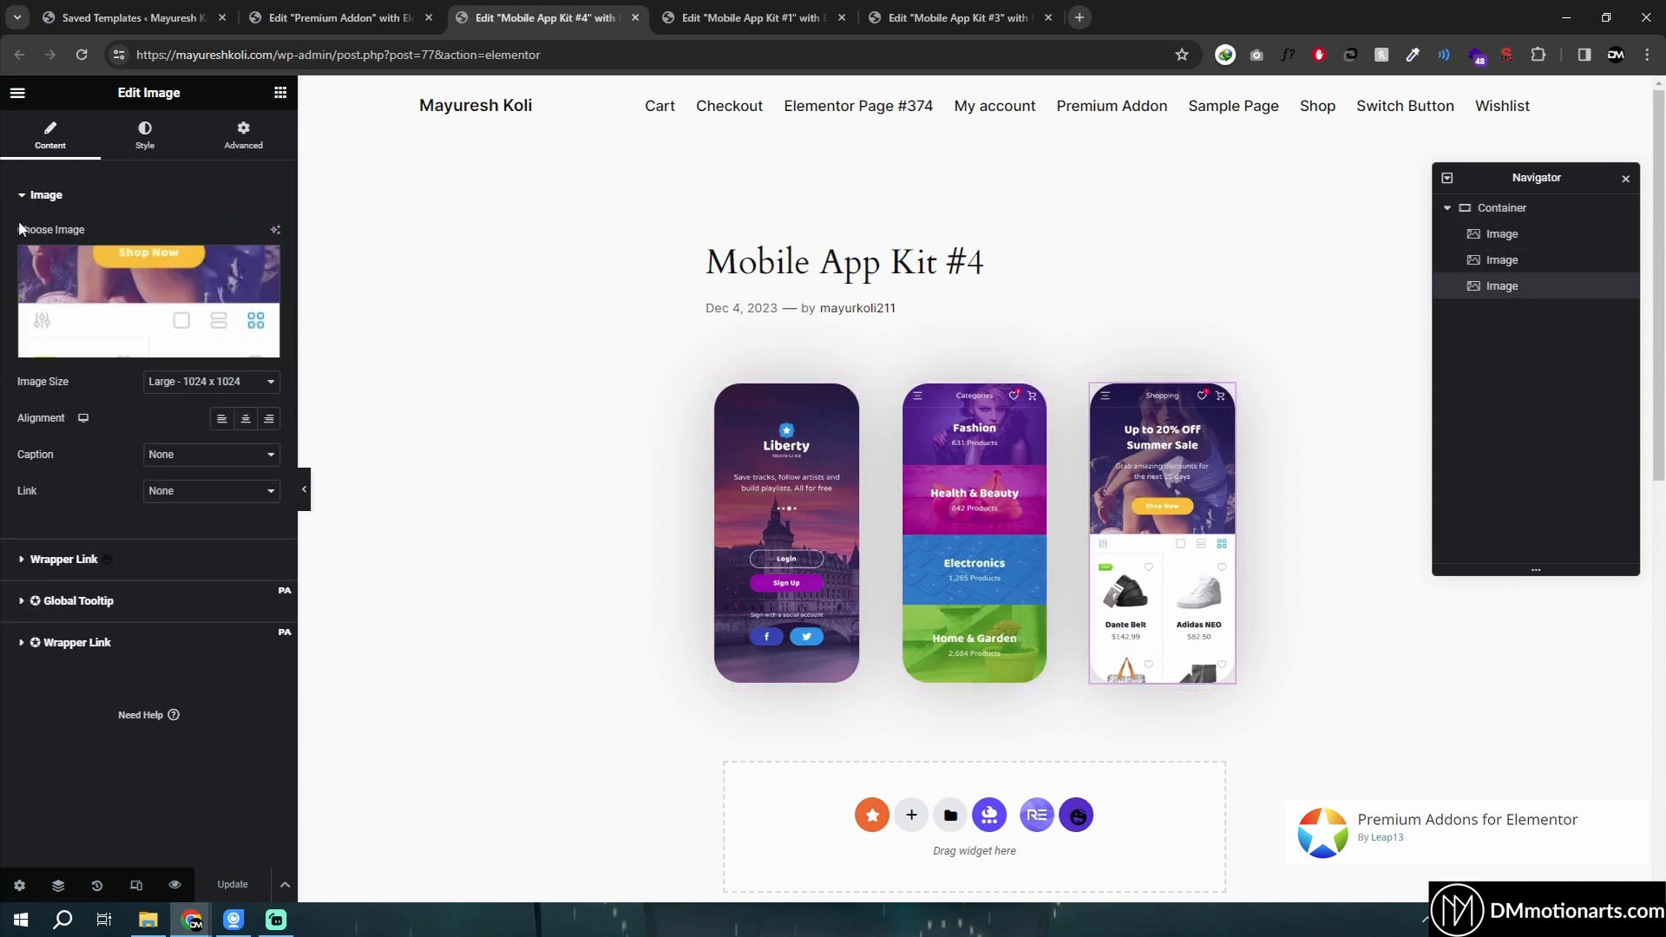
# - Review the Mobile App Kit #1 and #3 templates, then return to the Premium Addon page editor
pyautogui.hotkey('ctrl', '4')
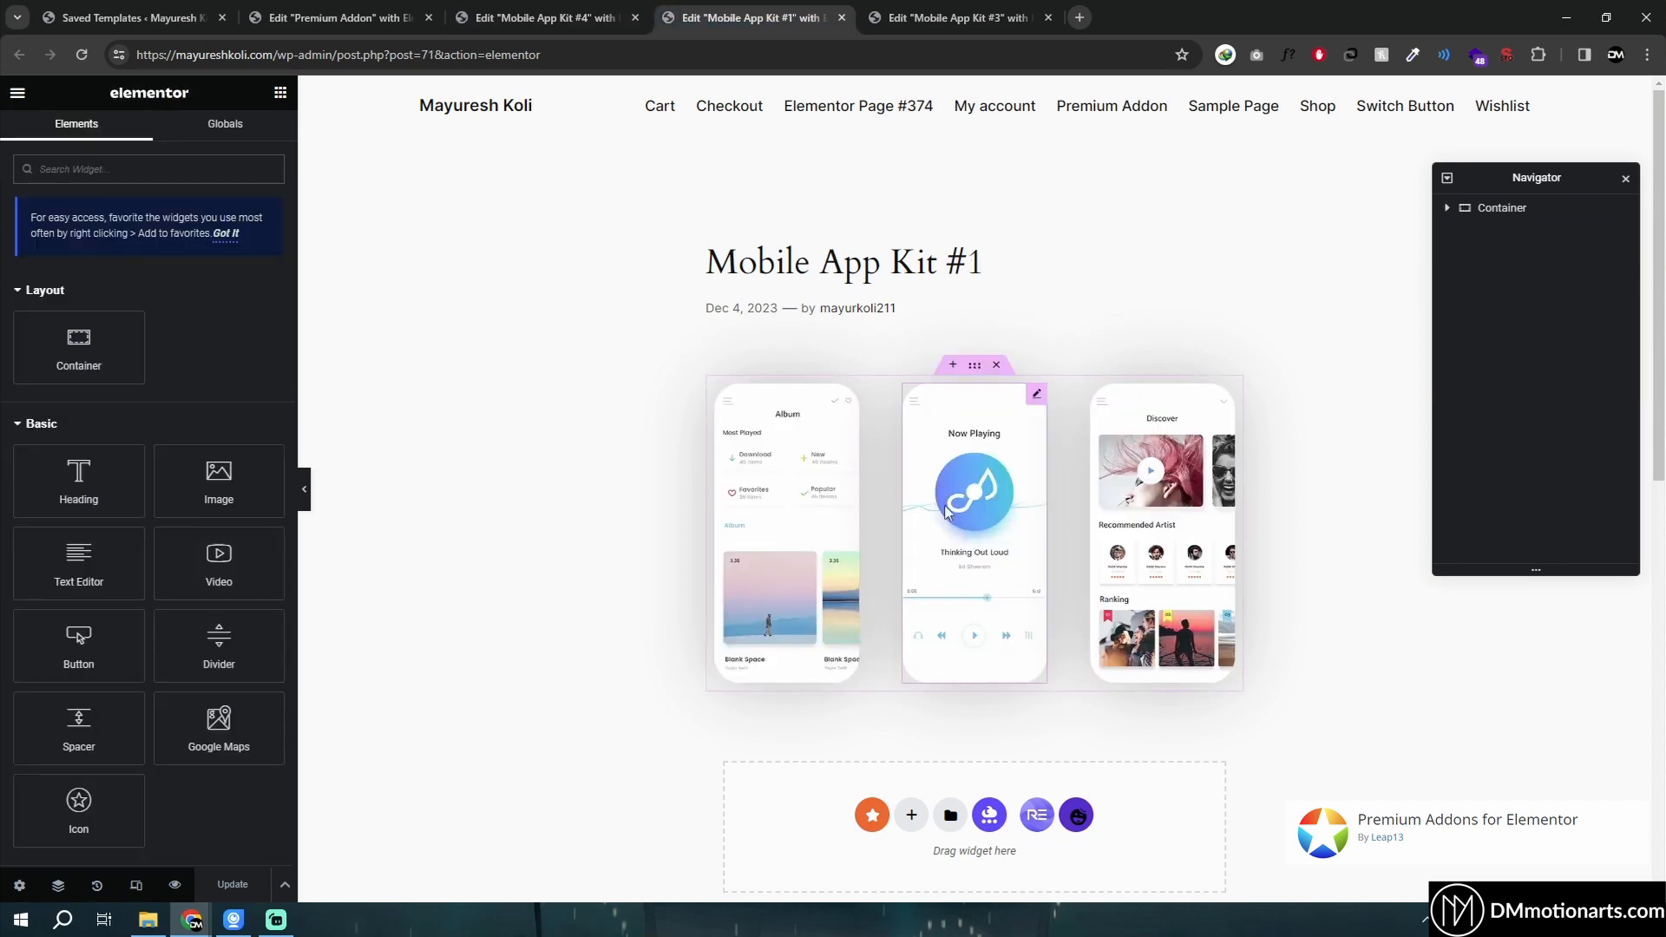
pyautogui.hotkey('ctrl', 'Tab')
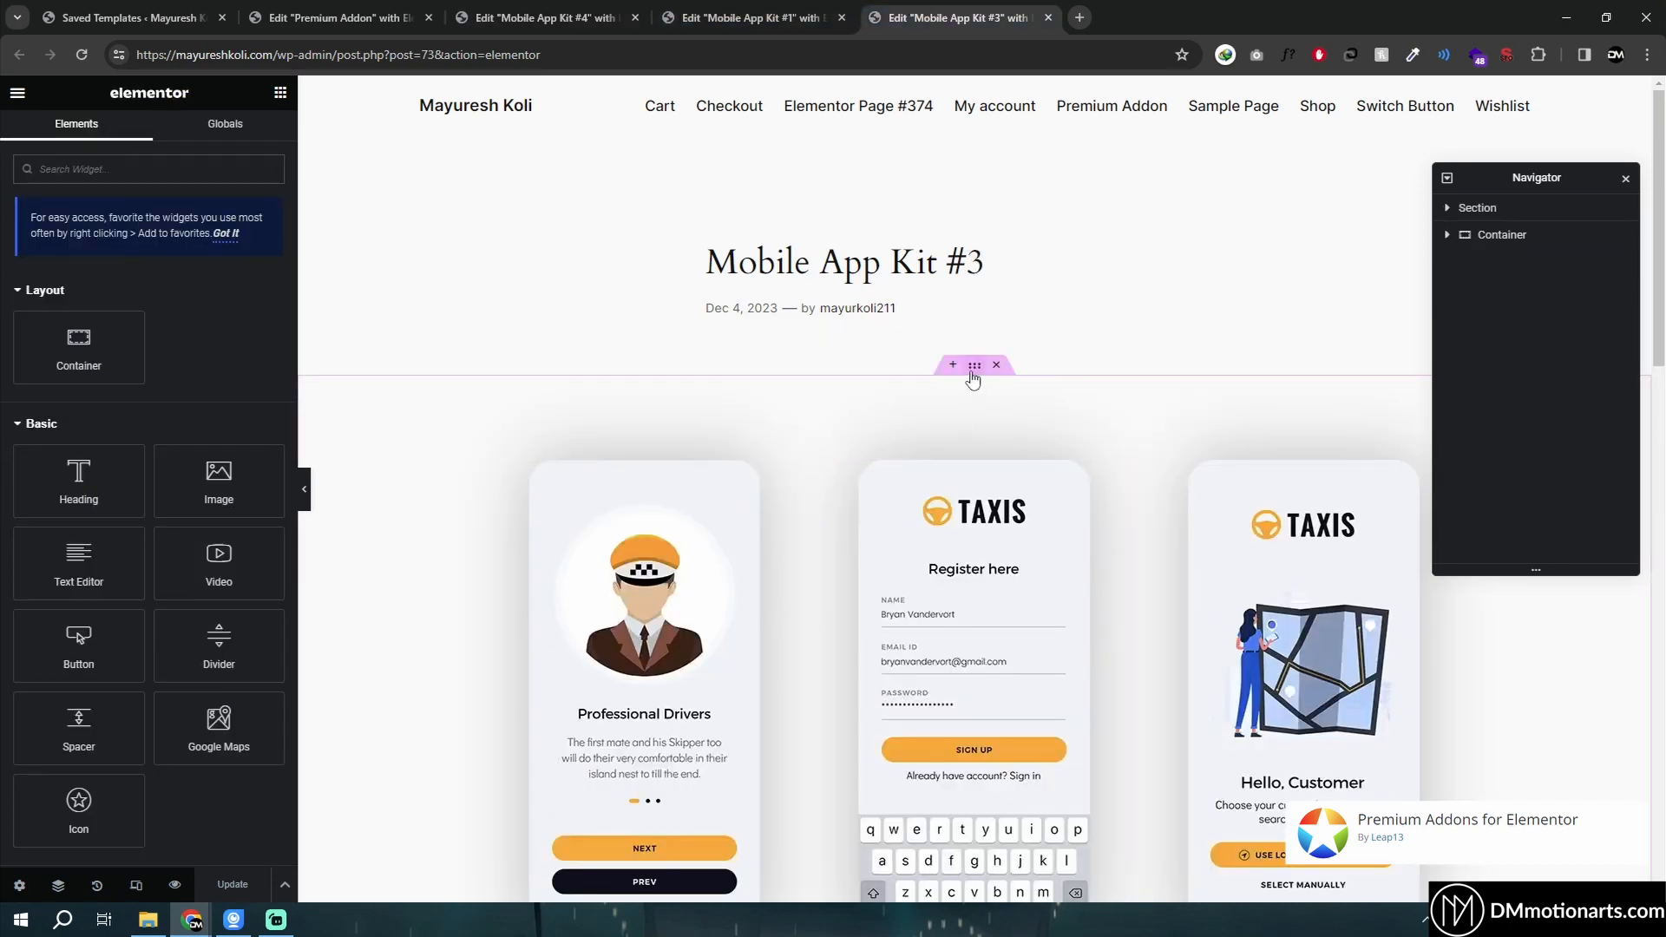
pyautogui.click(973, 365)
pyautogui.click(332, 17)
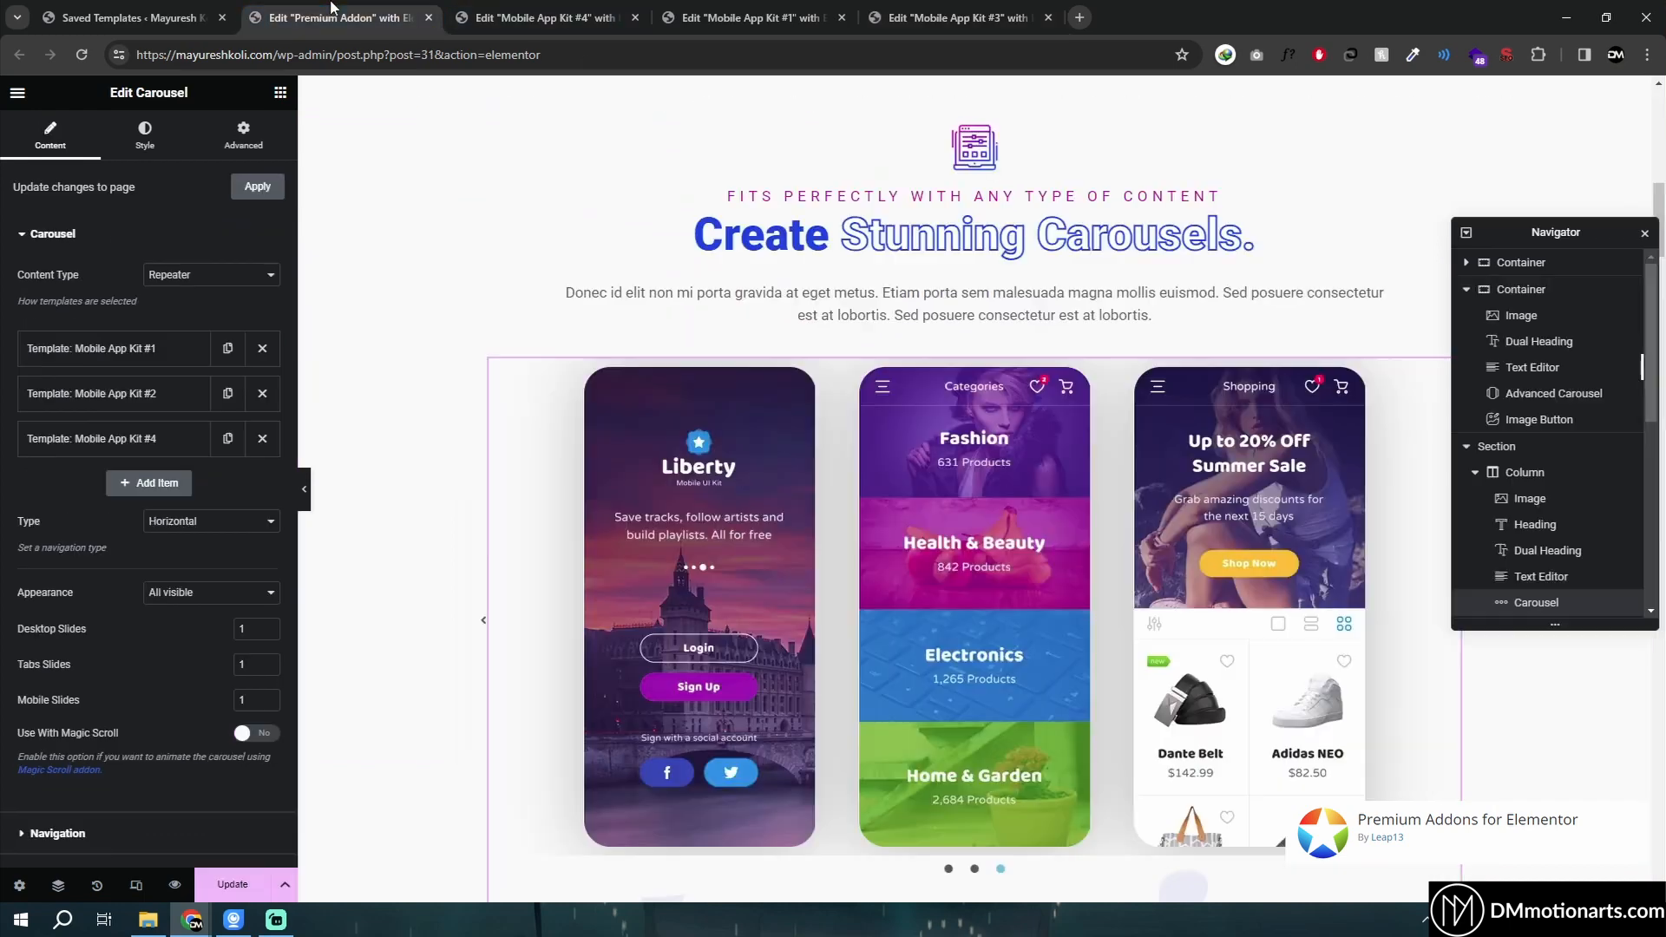
# - Expand the carousel's first template item to examine its existing template selection
pyautogui.scroll(-1, 365, 330)
pyautogui.click(92, 348)
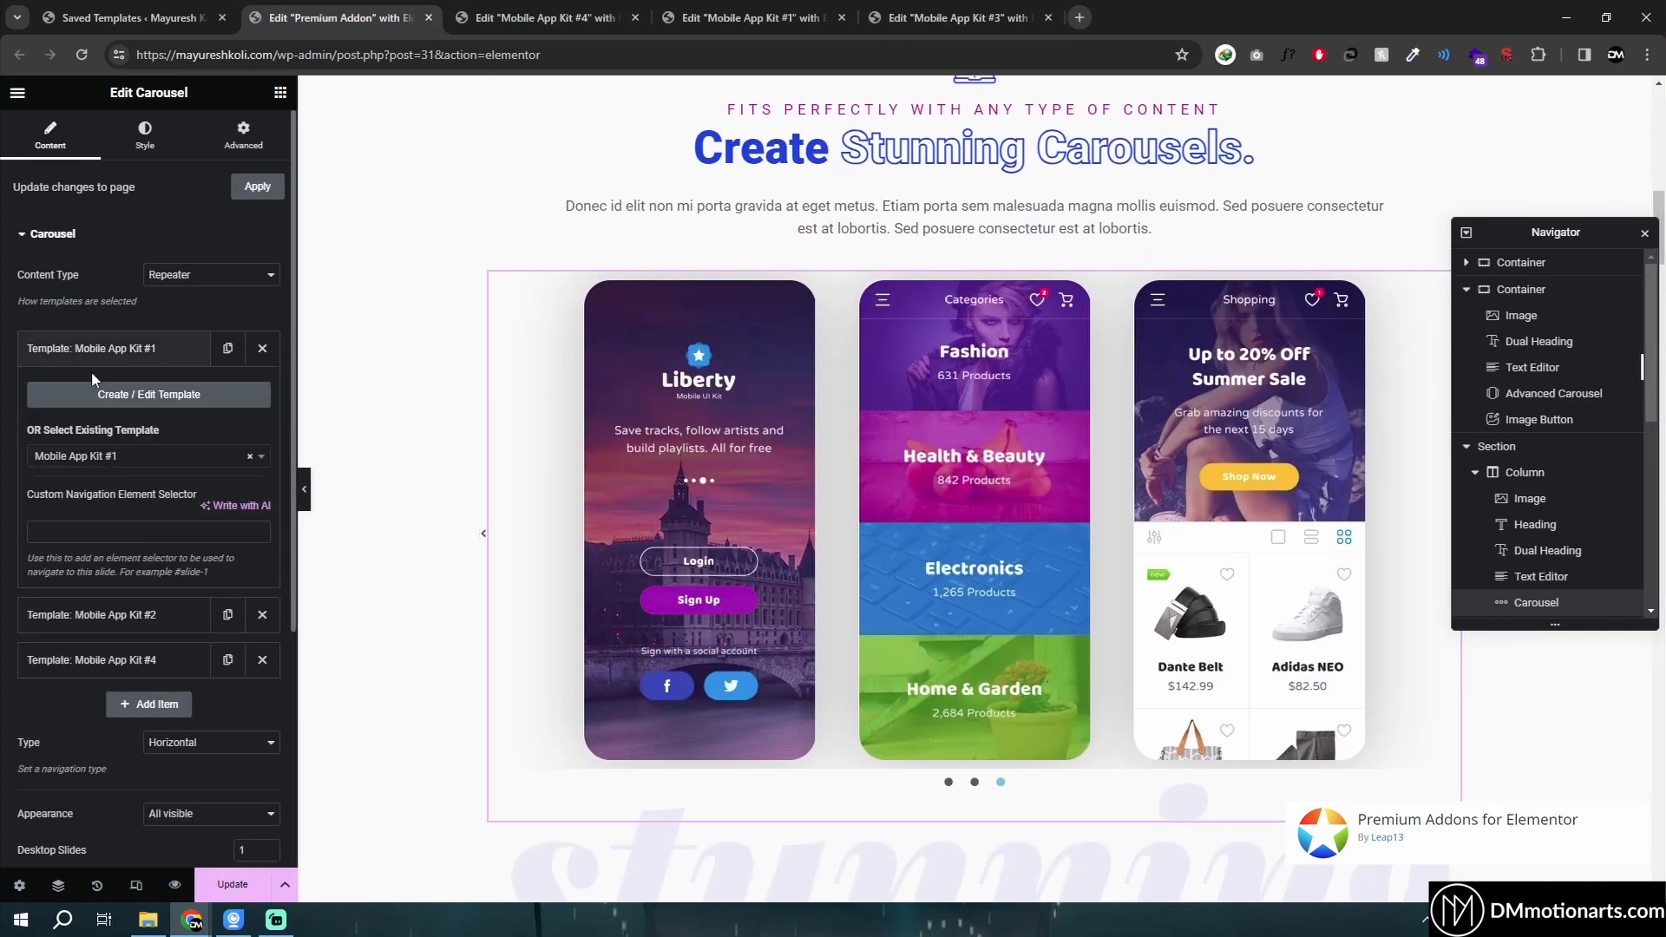
pyautogui.click(93, 352)
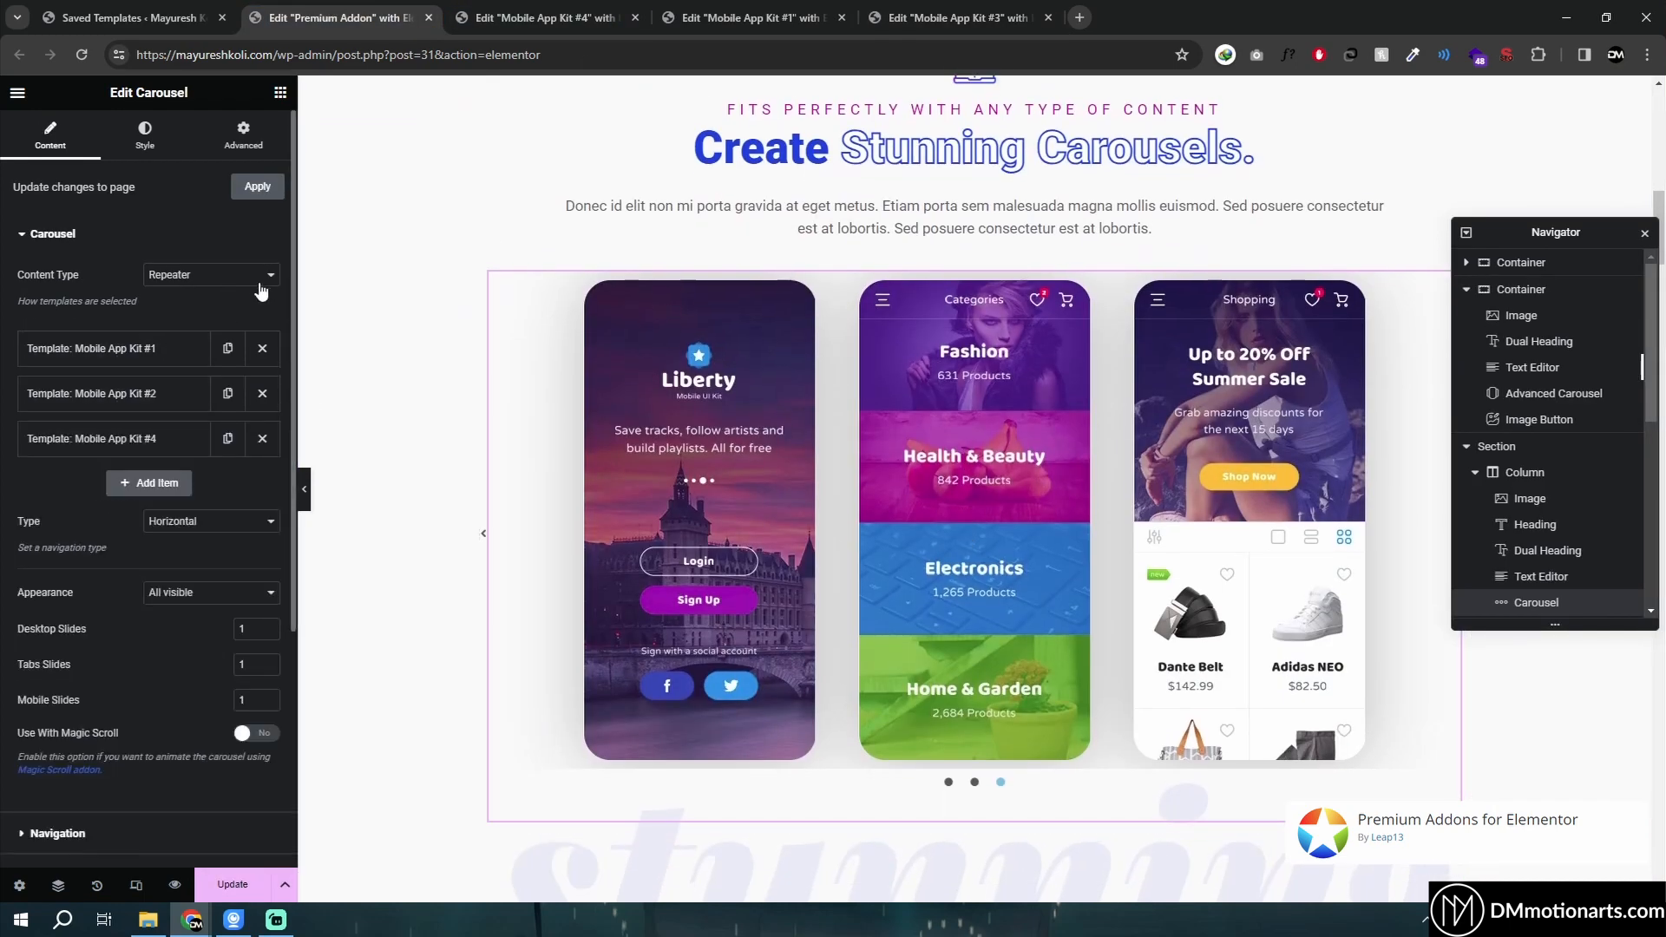
pyautogui.click(186, 276)
pyautogui.click(141, 349)
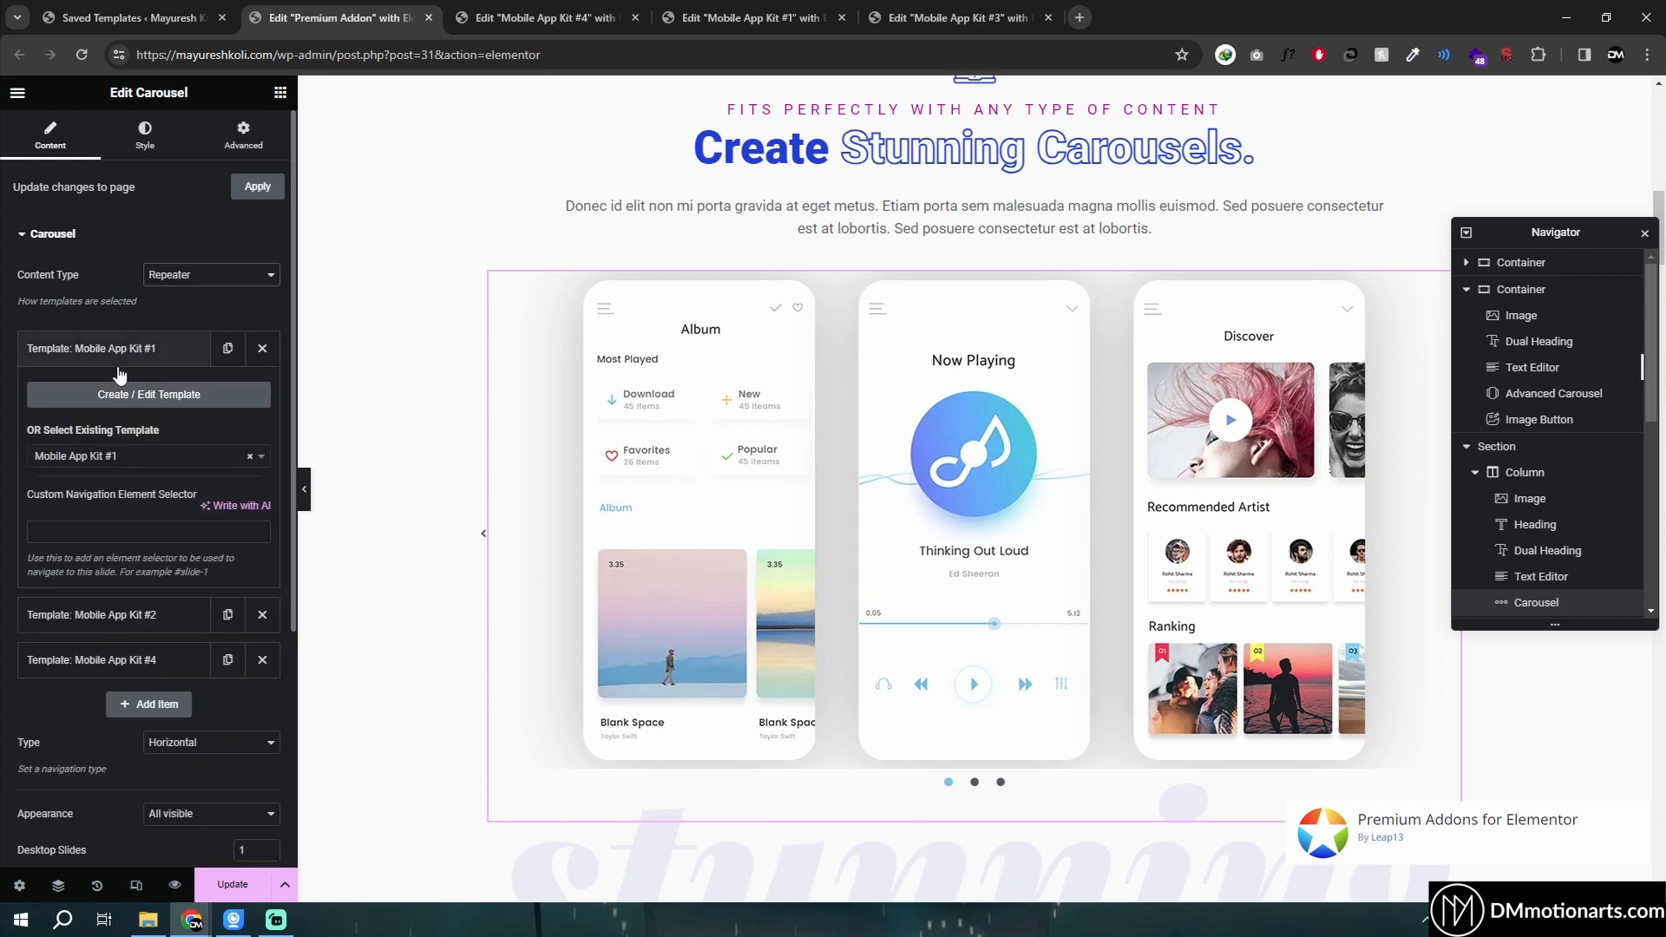
pyautogui.click(130, 456)
pyautogui.click(3, 536)
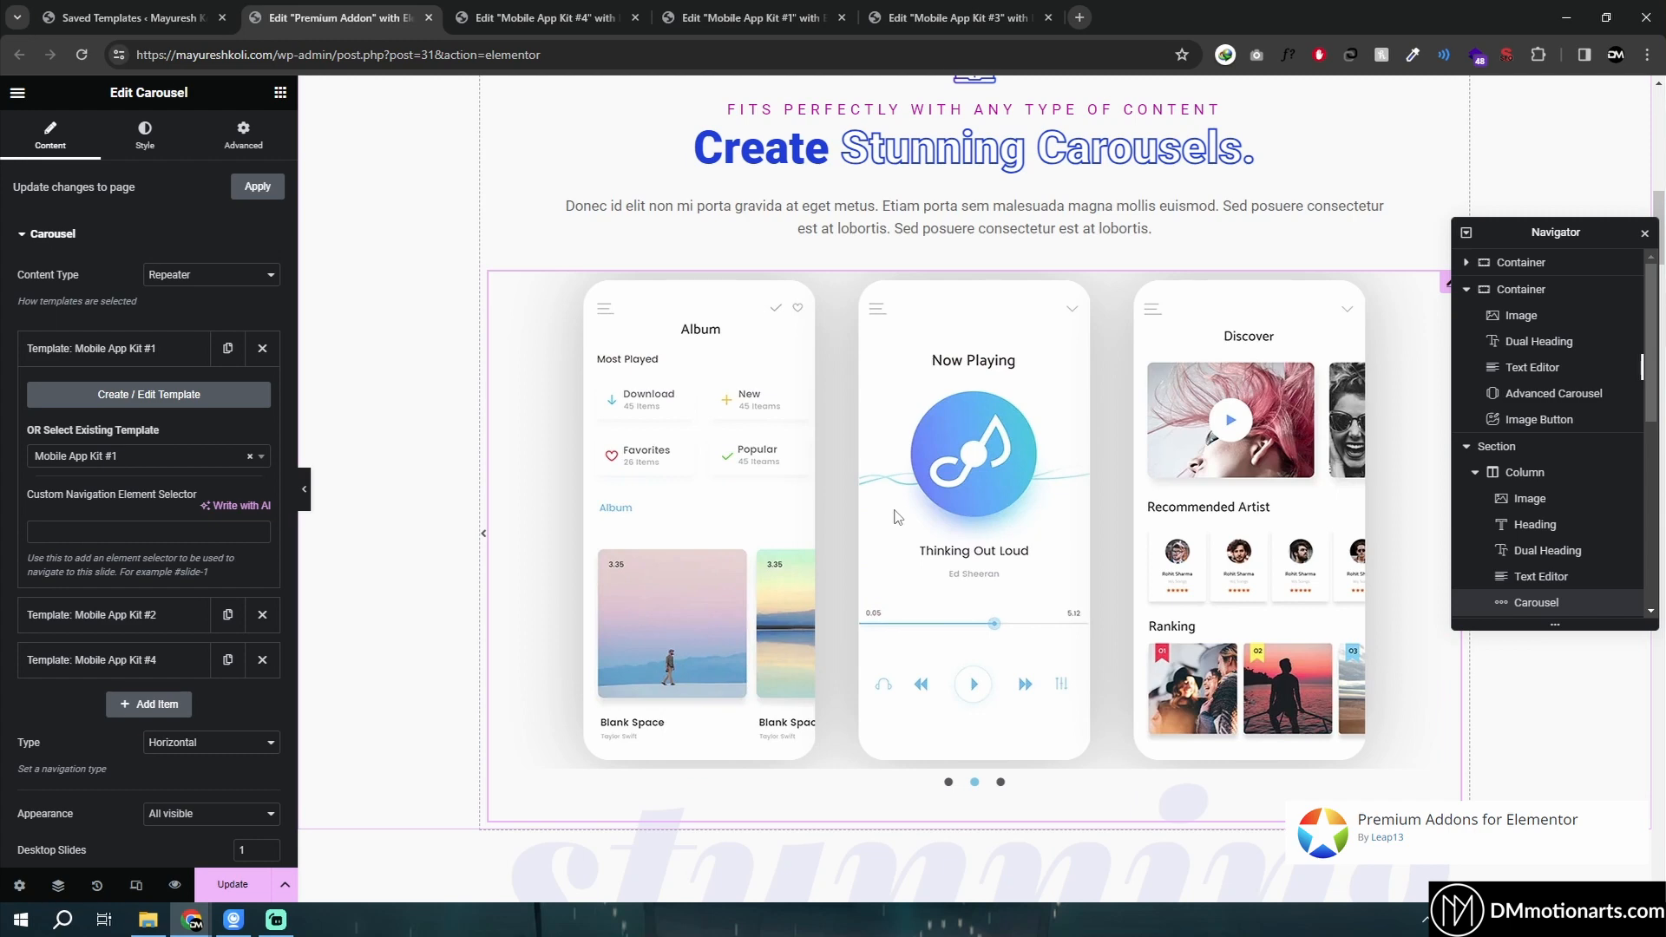
# - Search the widget panel for slider, clear the search, and reselect the Carousel widget
pyautogui.scroll(1, 1154, 584)
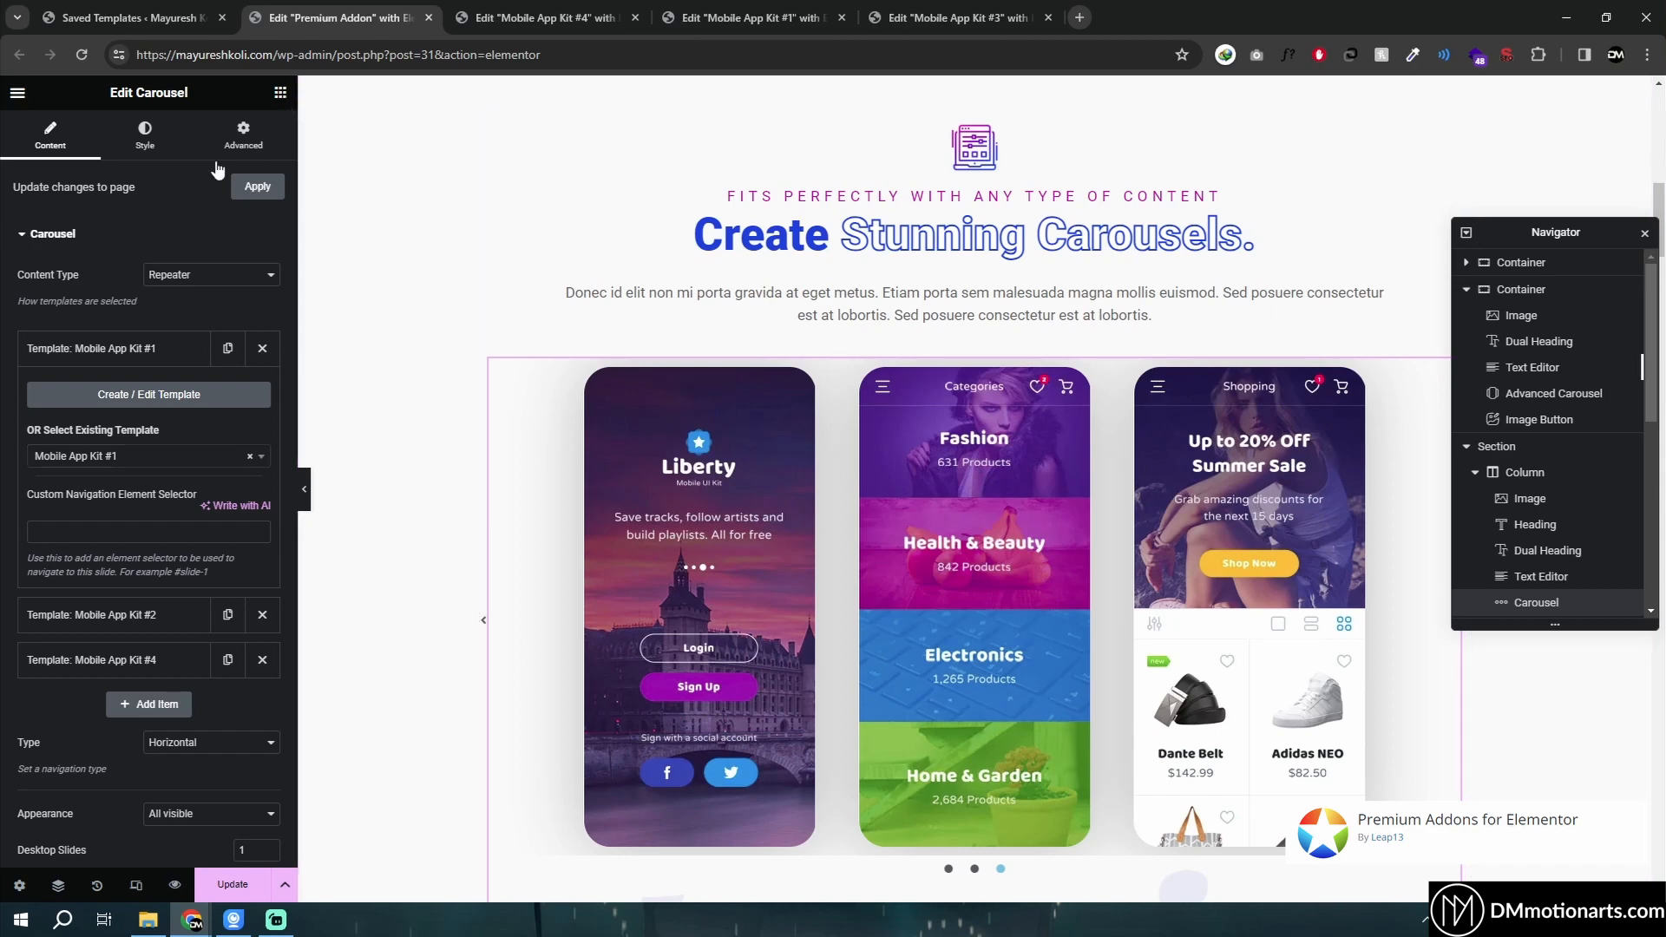
pyautogui.click(280, 93)
pyautogui.write('slider')
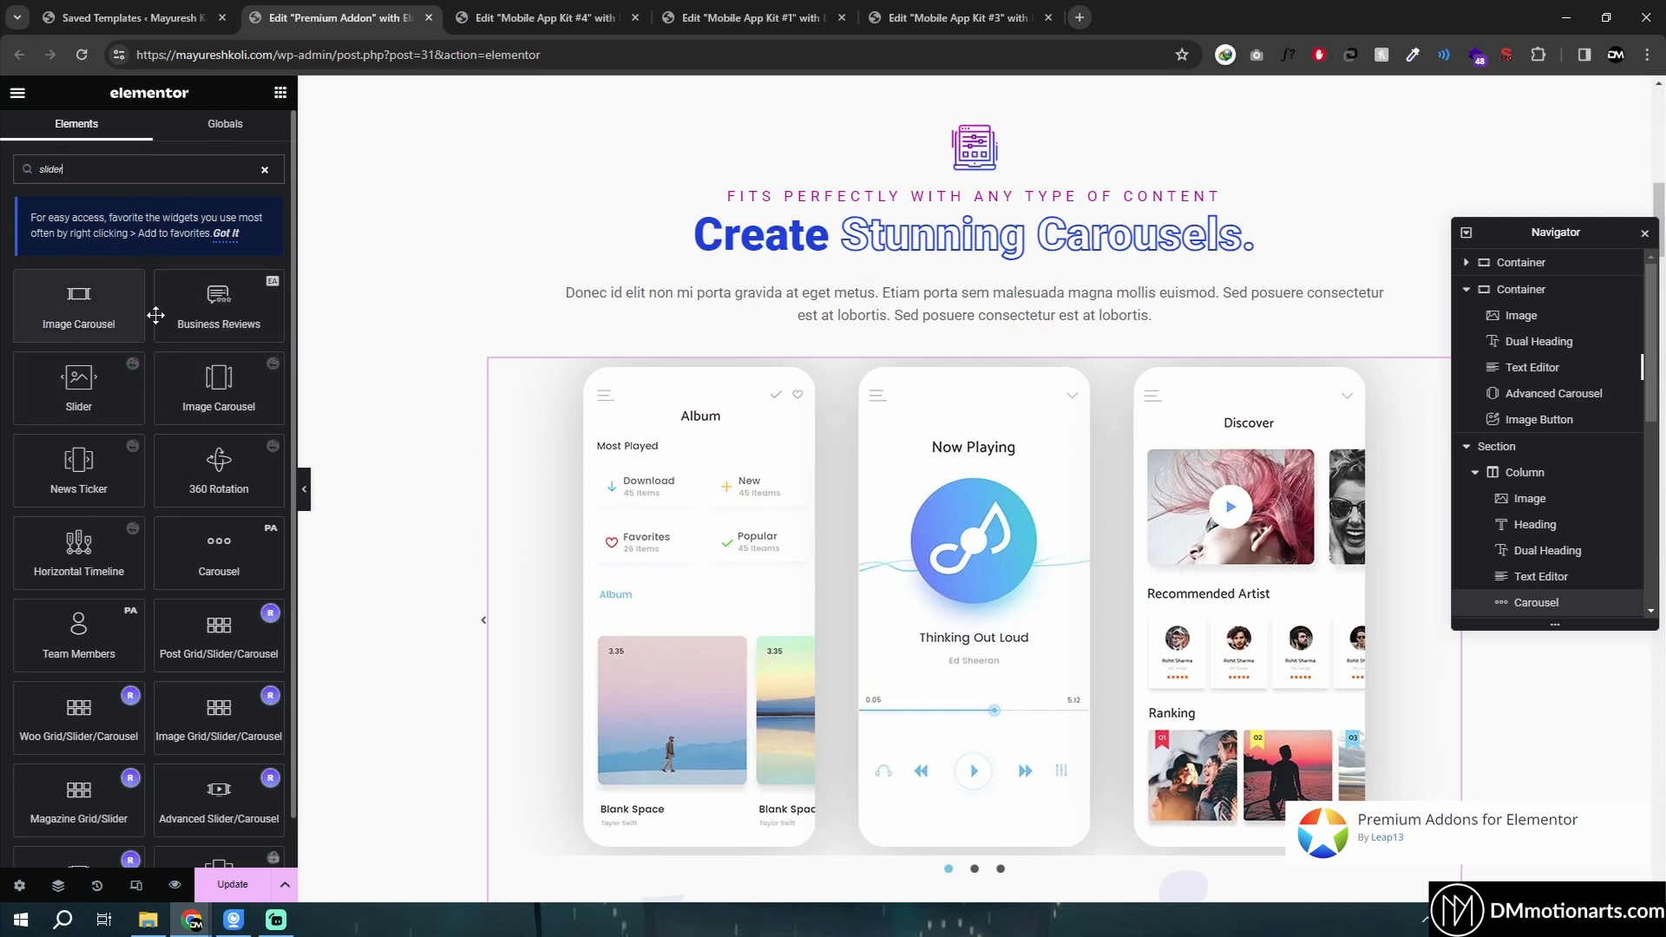
pyautogui.press('BackSpace')
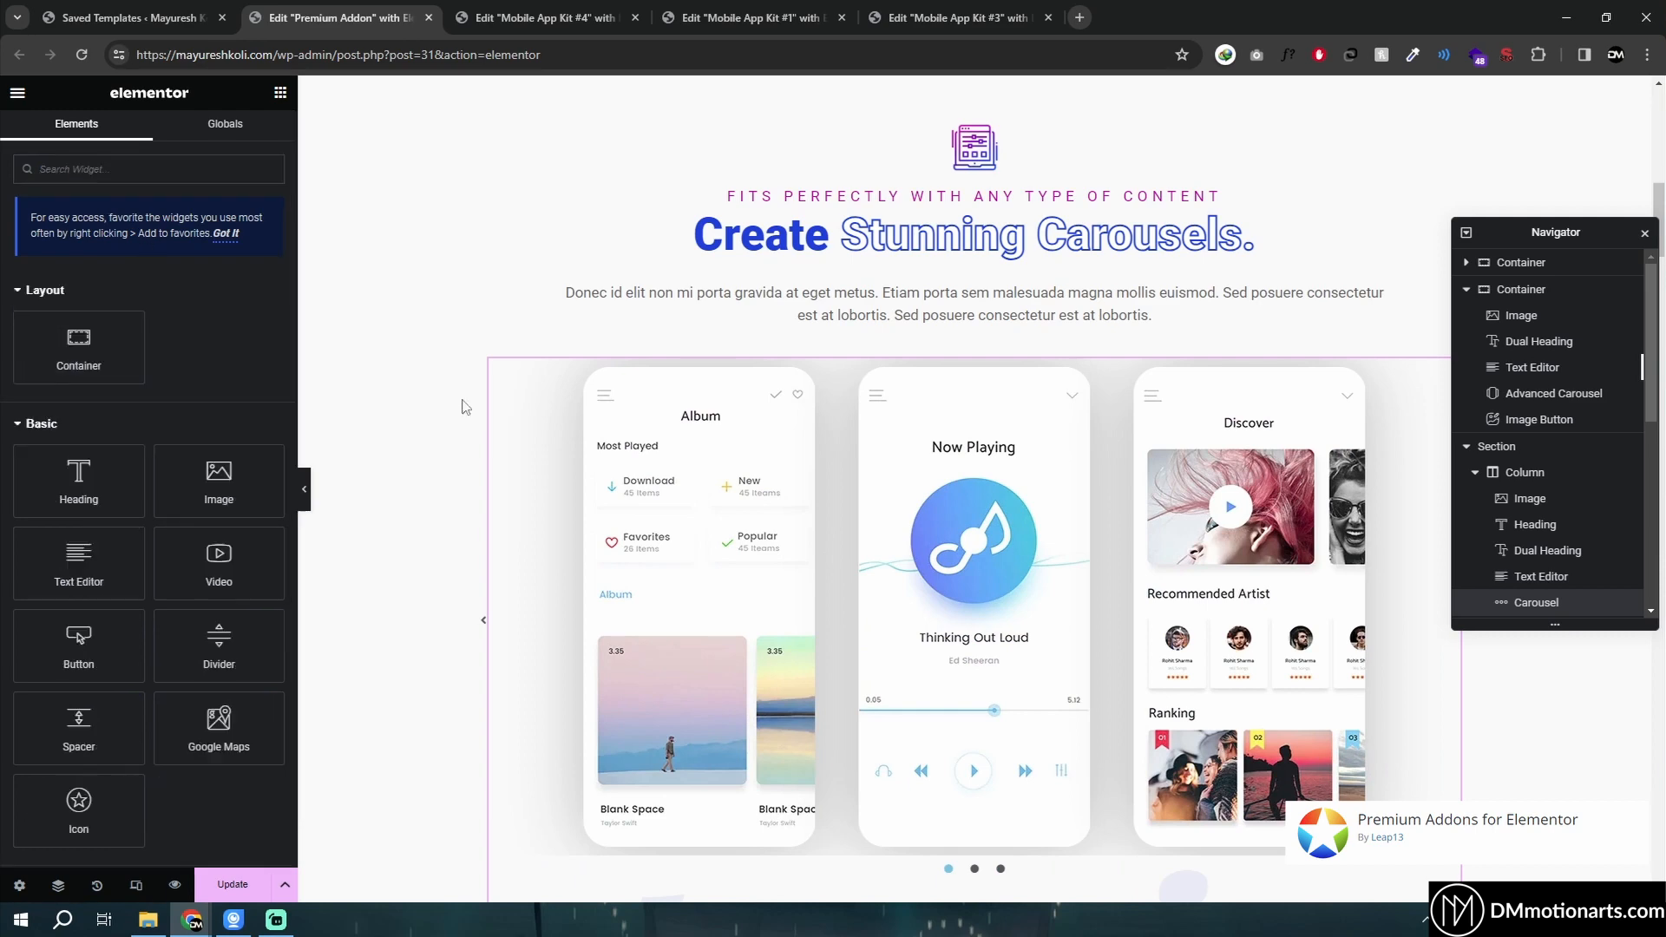
pyautogui.click(1447, 371)
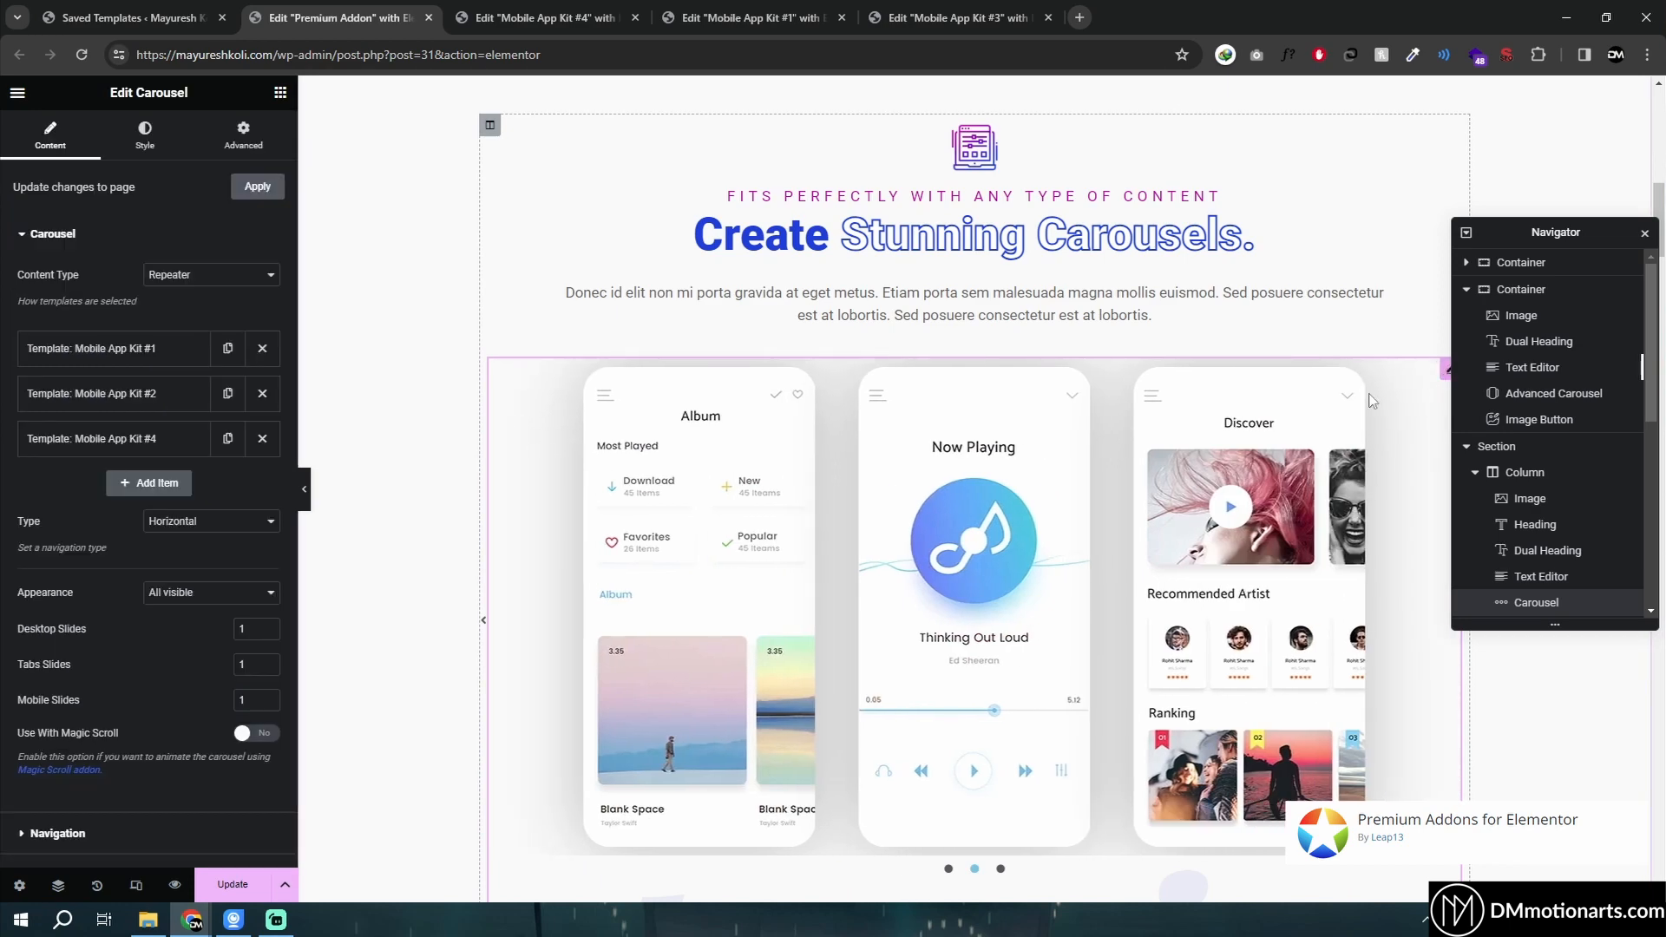
# - Add a new single-column container above the carousel section
pyautogui.scroll(3, 948, 332)
pyautogui.click(951, 279)
pyautogui.click(923, 369)
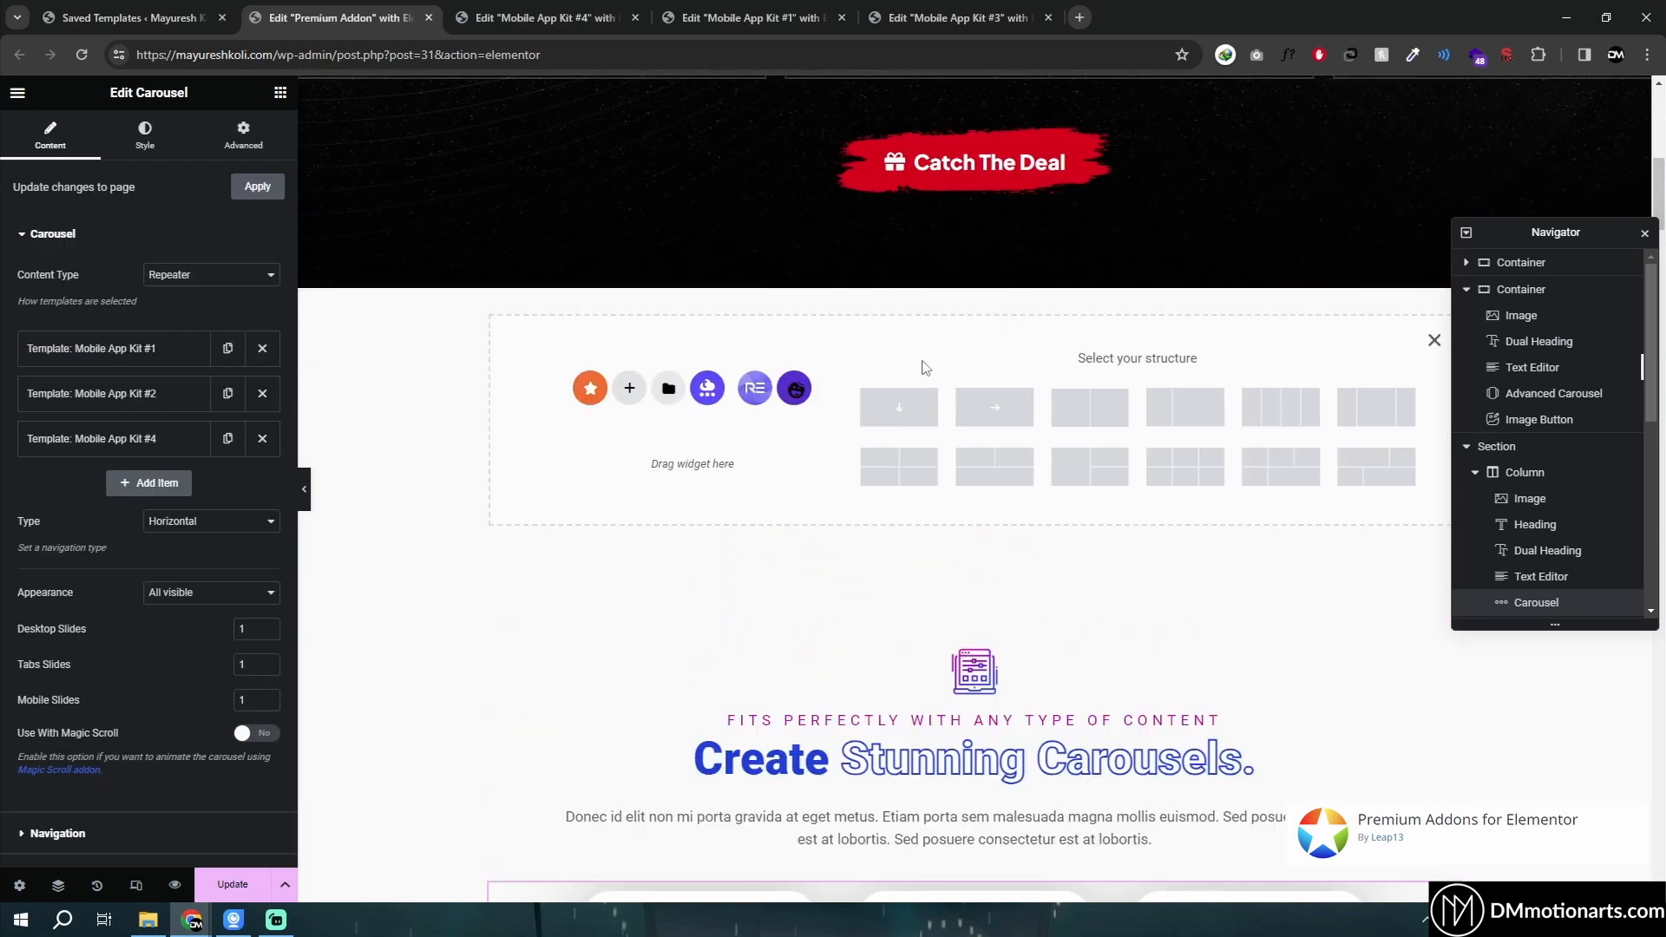
pyautogui.click(891, 410)
# - Move the Carousel widget to the top of its column, above the icon image and heading
pyautogui.scroll(-3, 1423, 760)
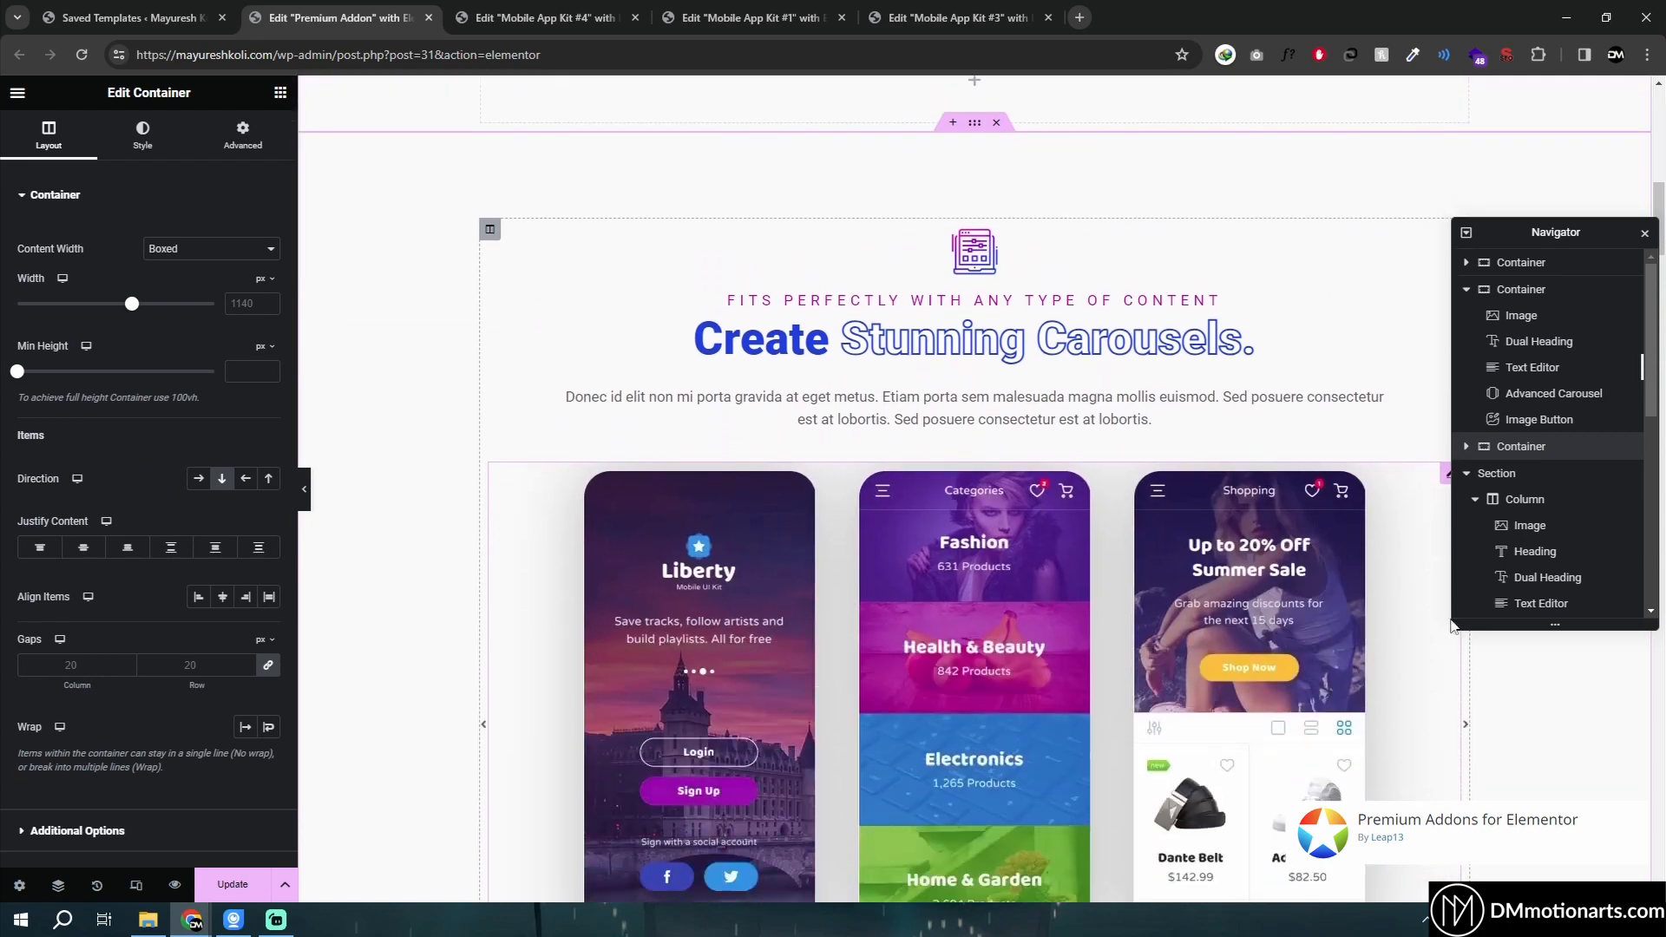
pyautogui.scroll(2, 1435, 694)
pyautogui.moveTo(1450, 652); pyautogui.dragTo(1137, 434)
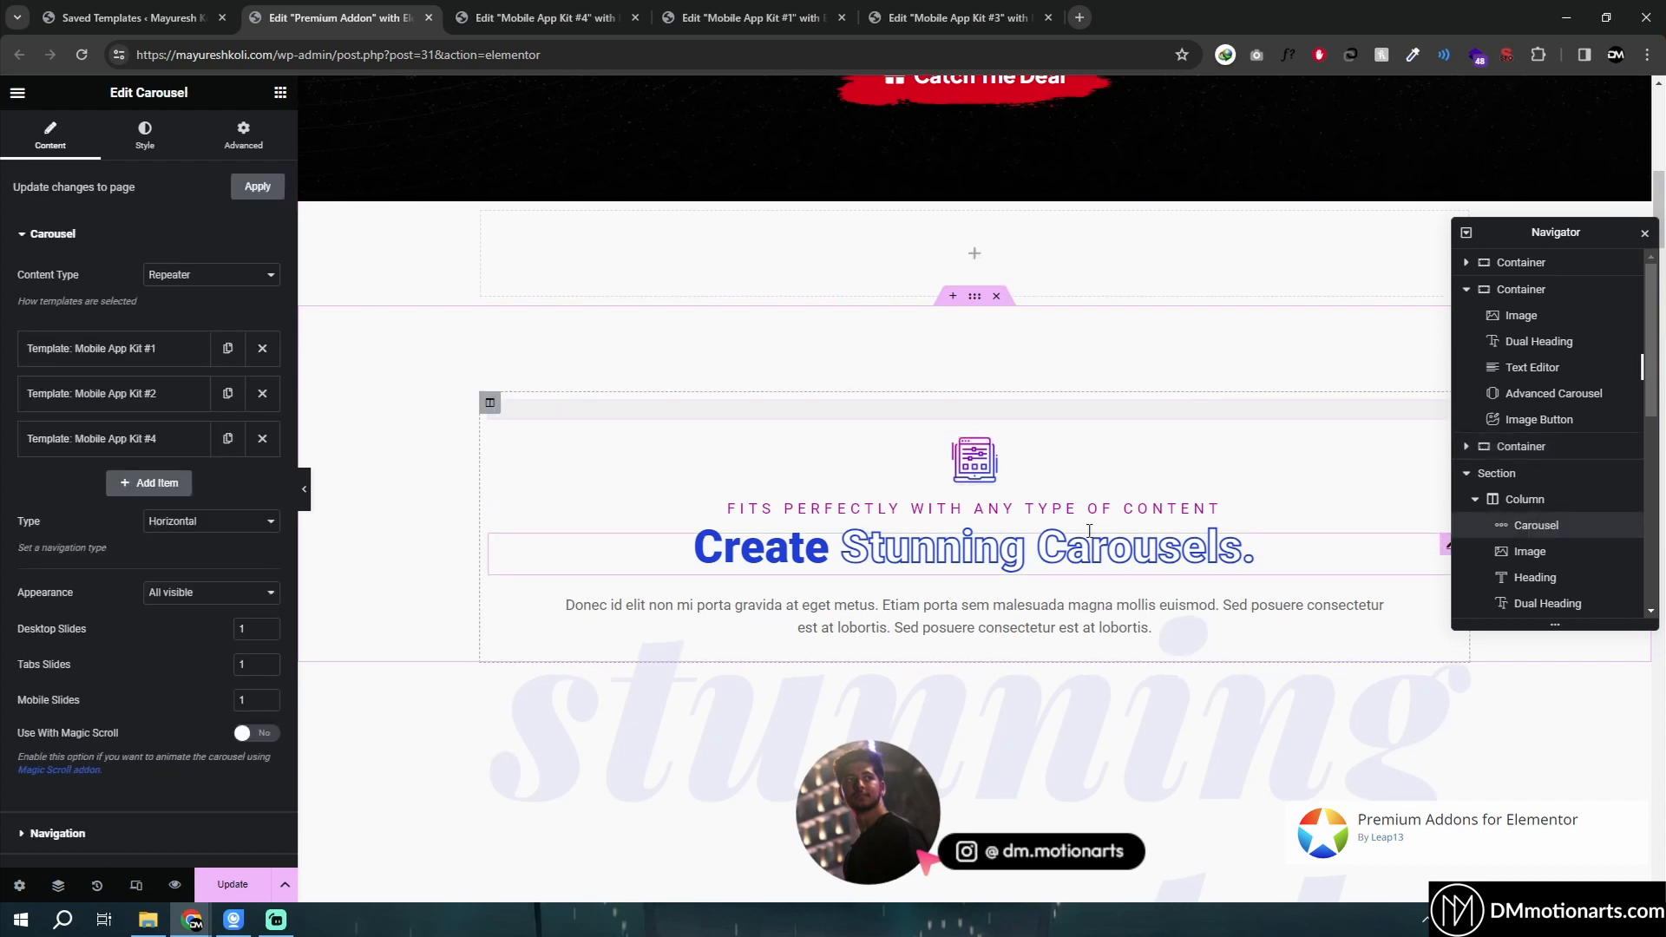
# - Copy the Carousel widget and paste it into the new empty container above the section
pyautogui.rightClick(1300, 410)
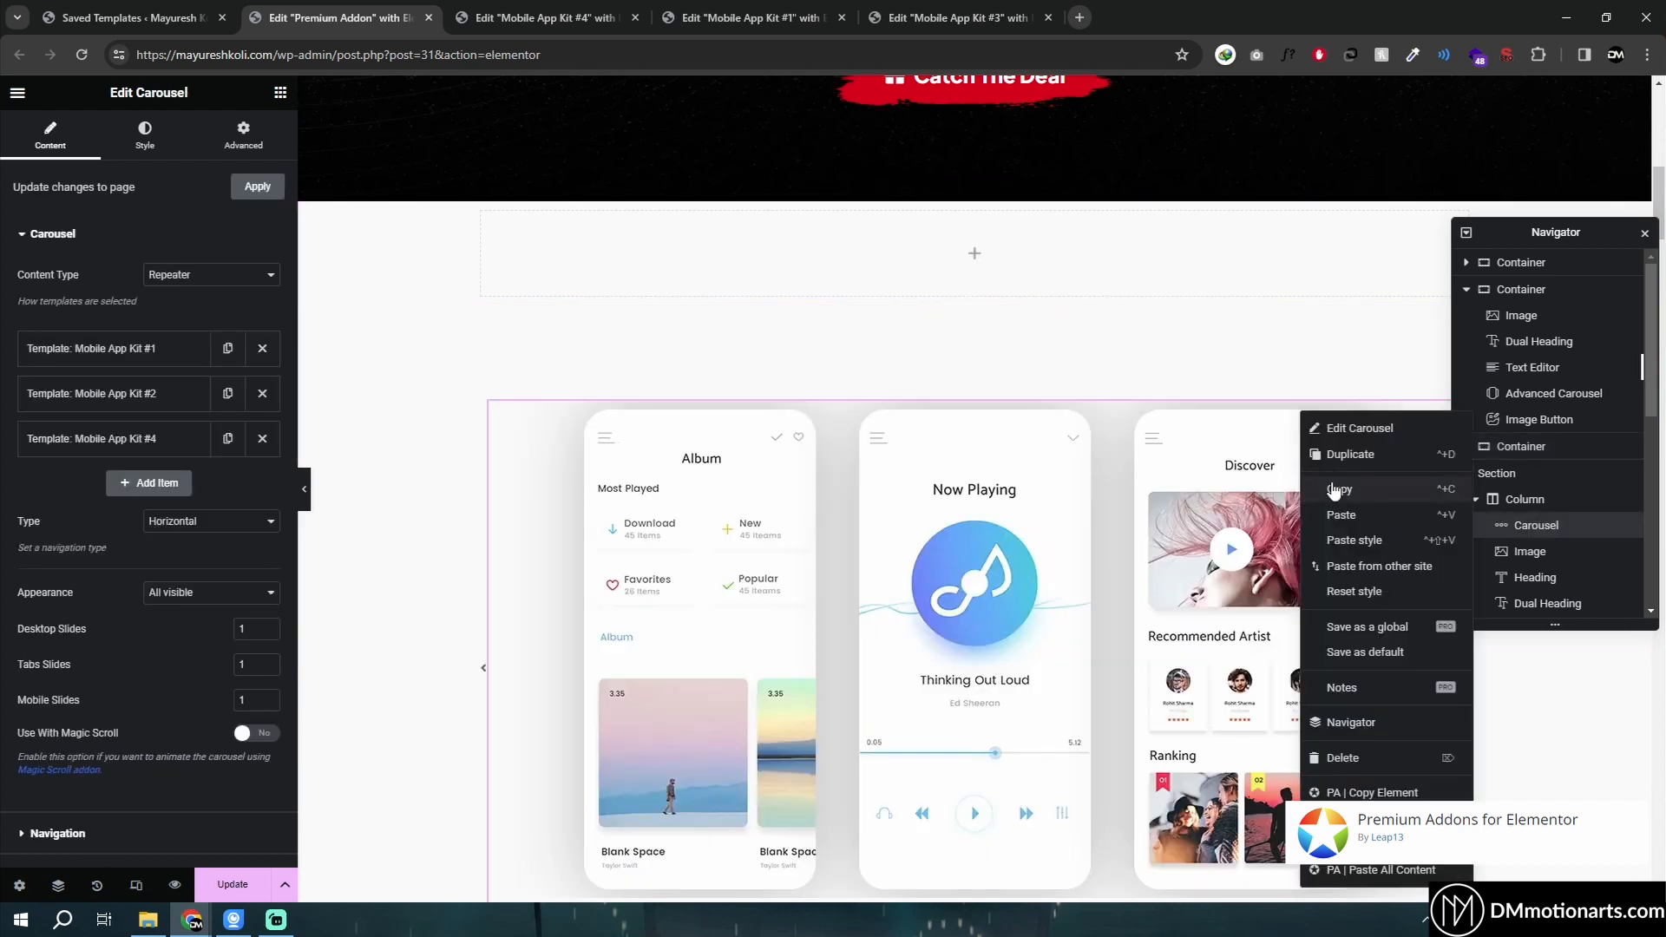
pyautogui.click(1330, 487)
pyautogui.rightClick(1021, 366)
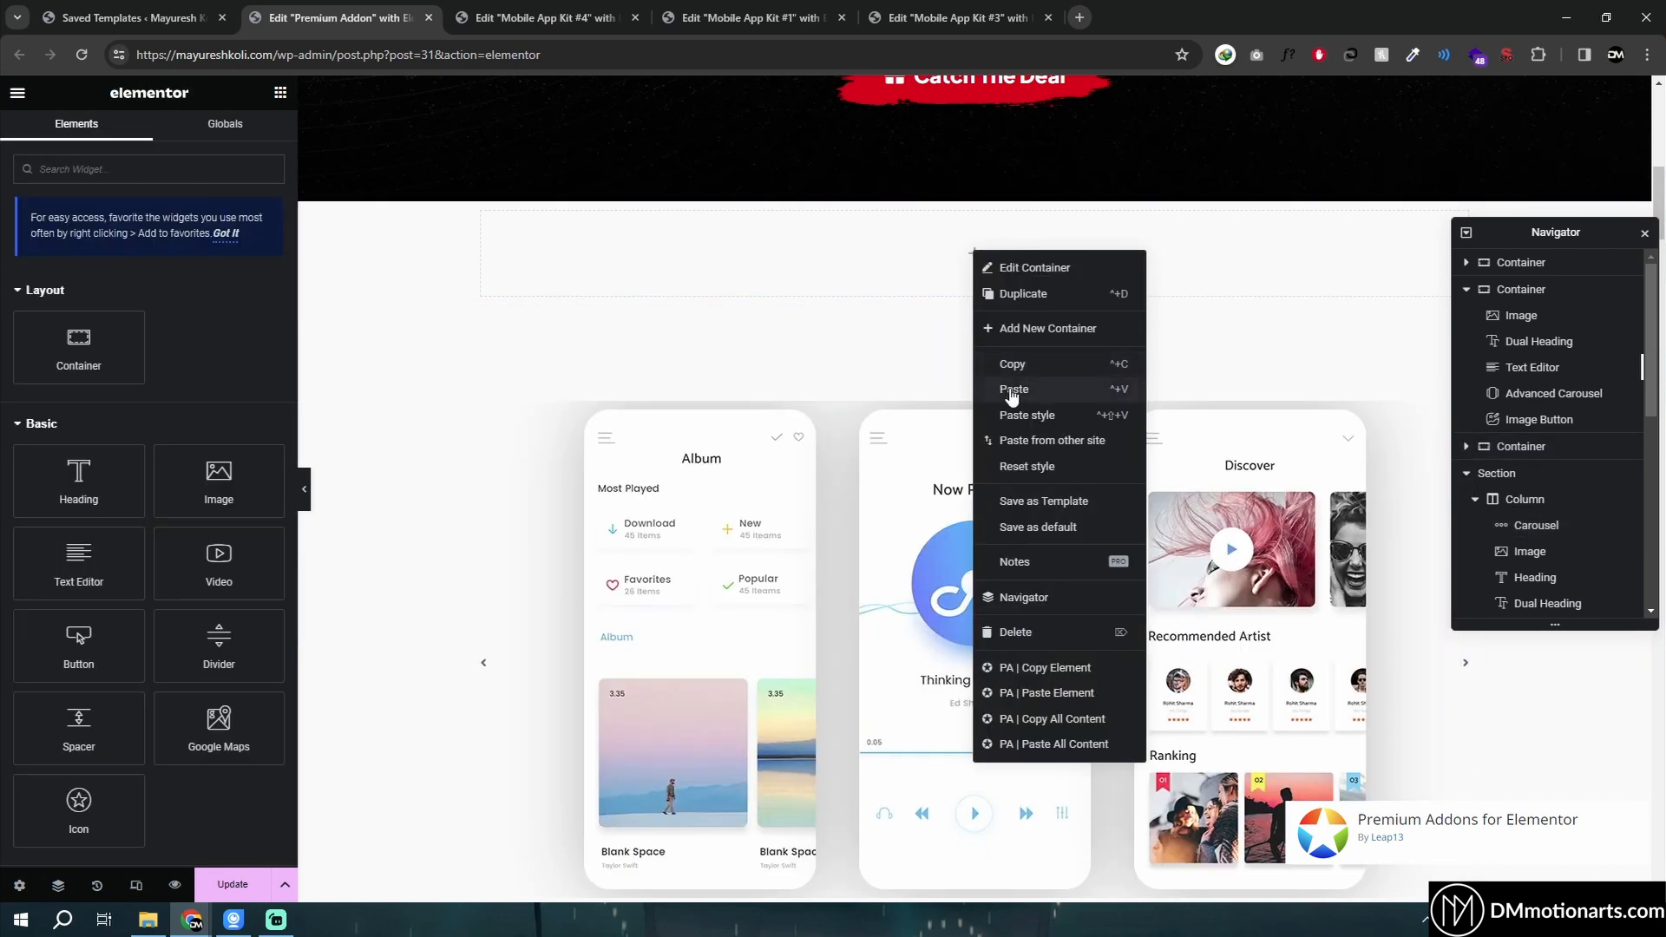
pyautogui.click(1011, 384)
# - Set the new container's content width to Full Width
pyautogui.click(970, 192)
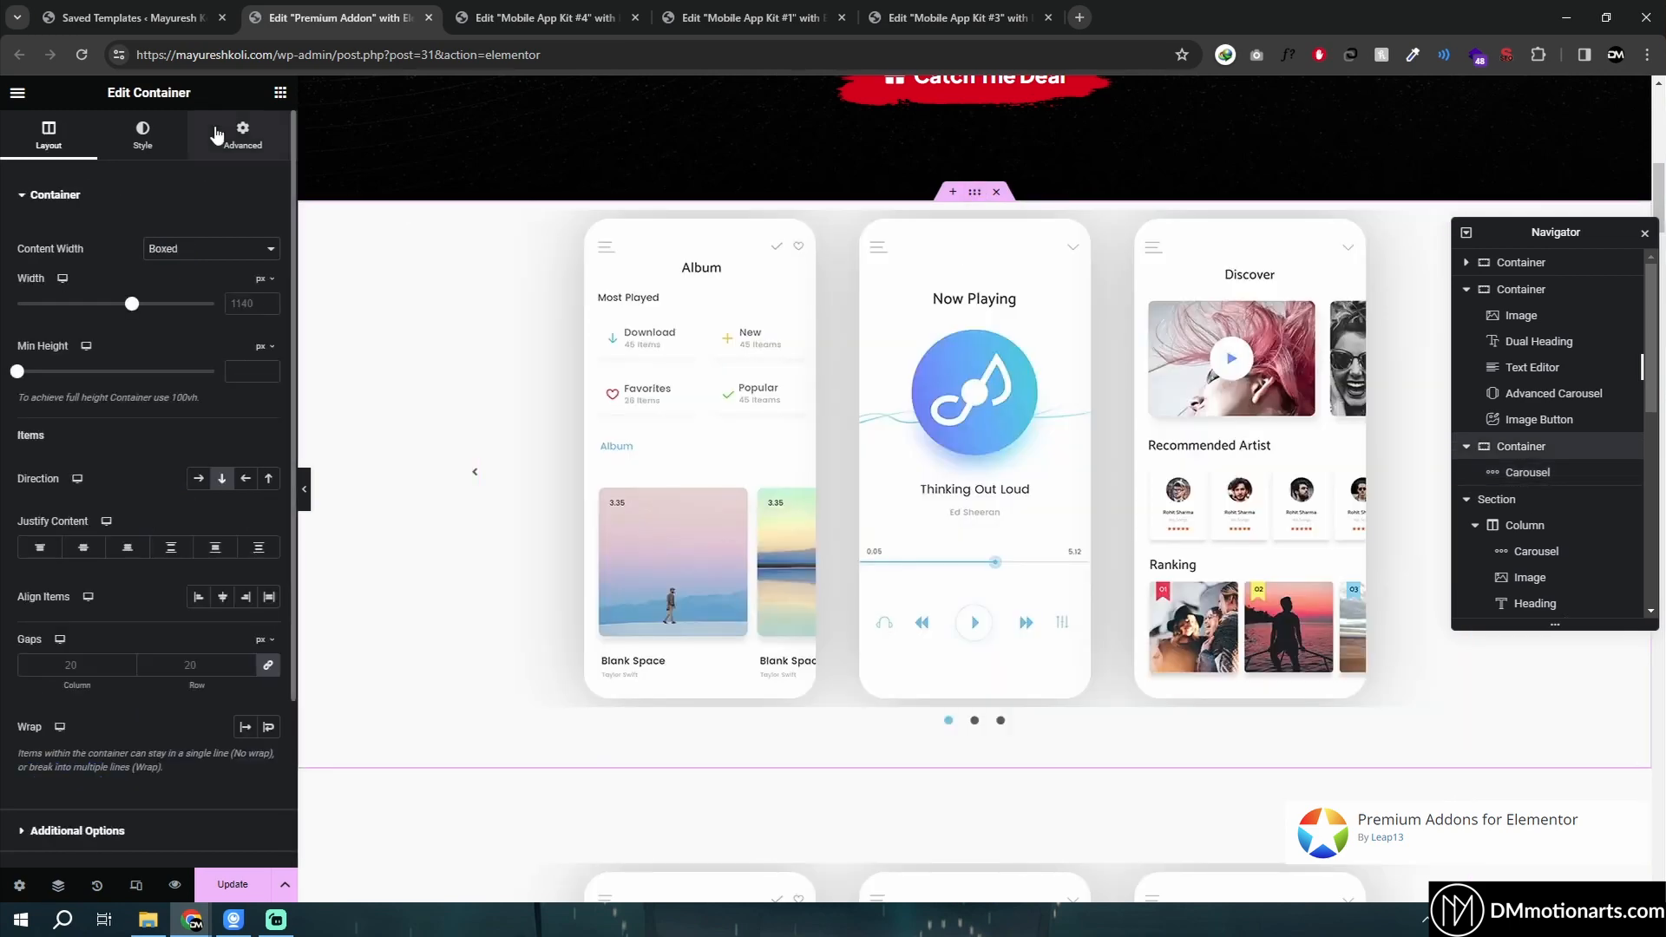
pyautogui.click(219, 139)
pyautogui.click(49, 135)
pyautogui.click(186, 249)
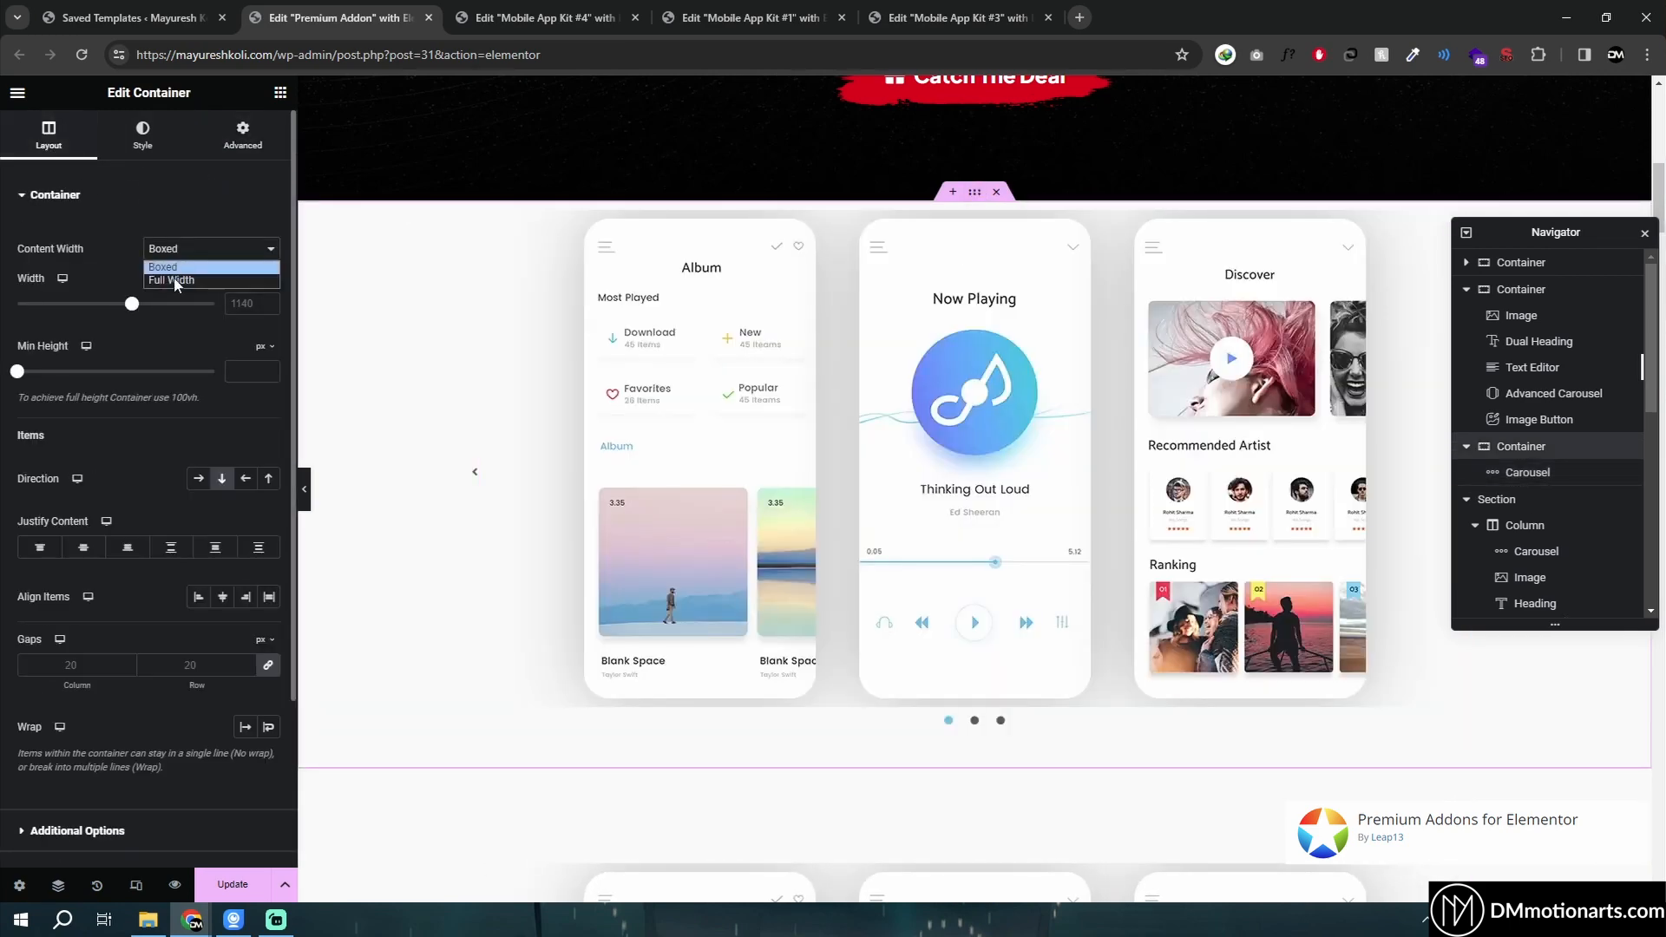
pyautogui.click(174, 277)
# - Set the container's padding to 0 on all sides
pyautogui.click(238, 137)
pyautogui.click(226, 323)
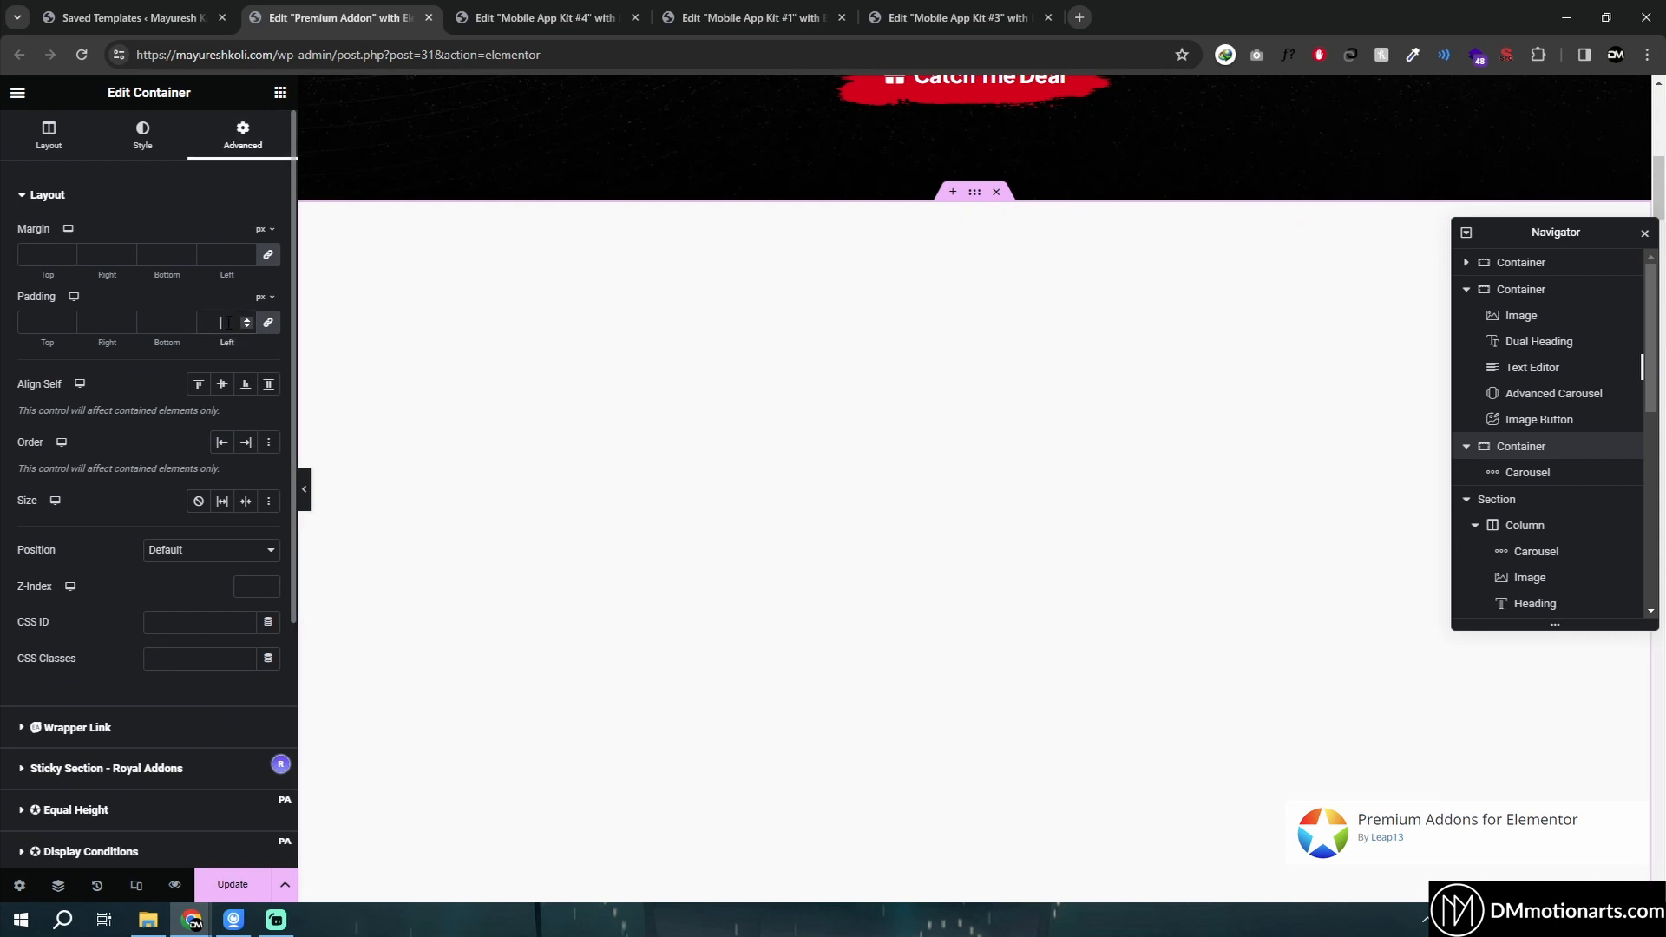
pyautogui.write('0')
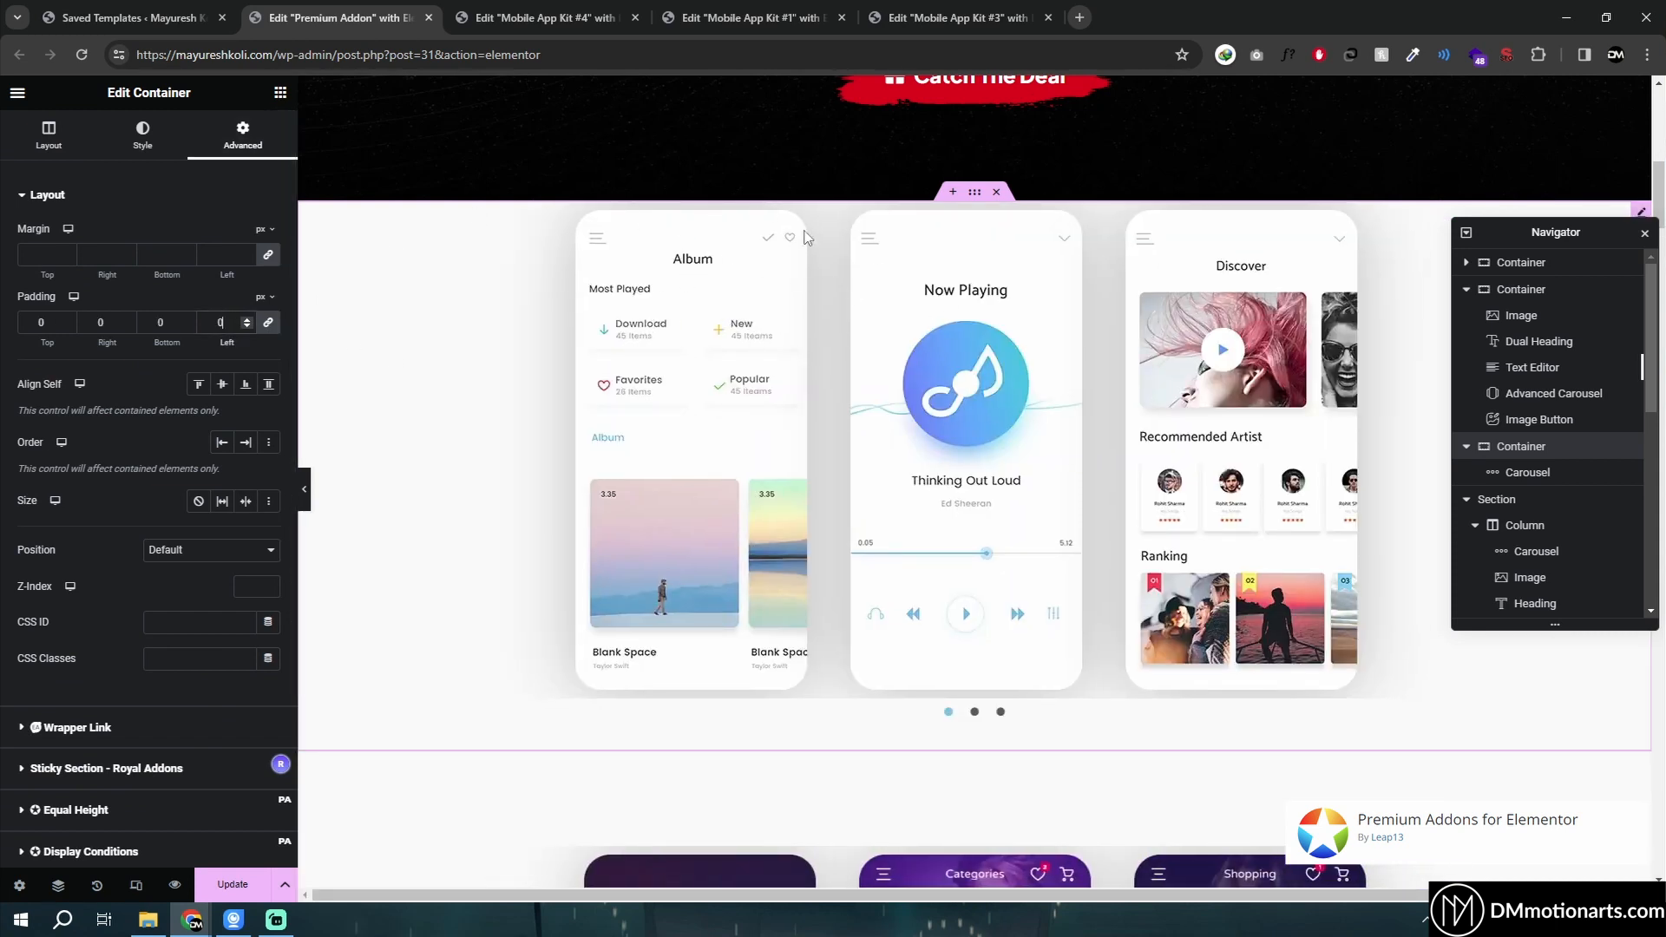
# - Set the carousel's navigation arrow position to 11 px and cycle through the slides with the arrows
pyautogui.moveTo(1517, 227); pyautogui.dragTo(928, 474)
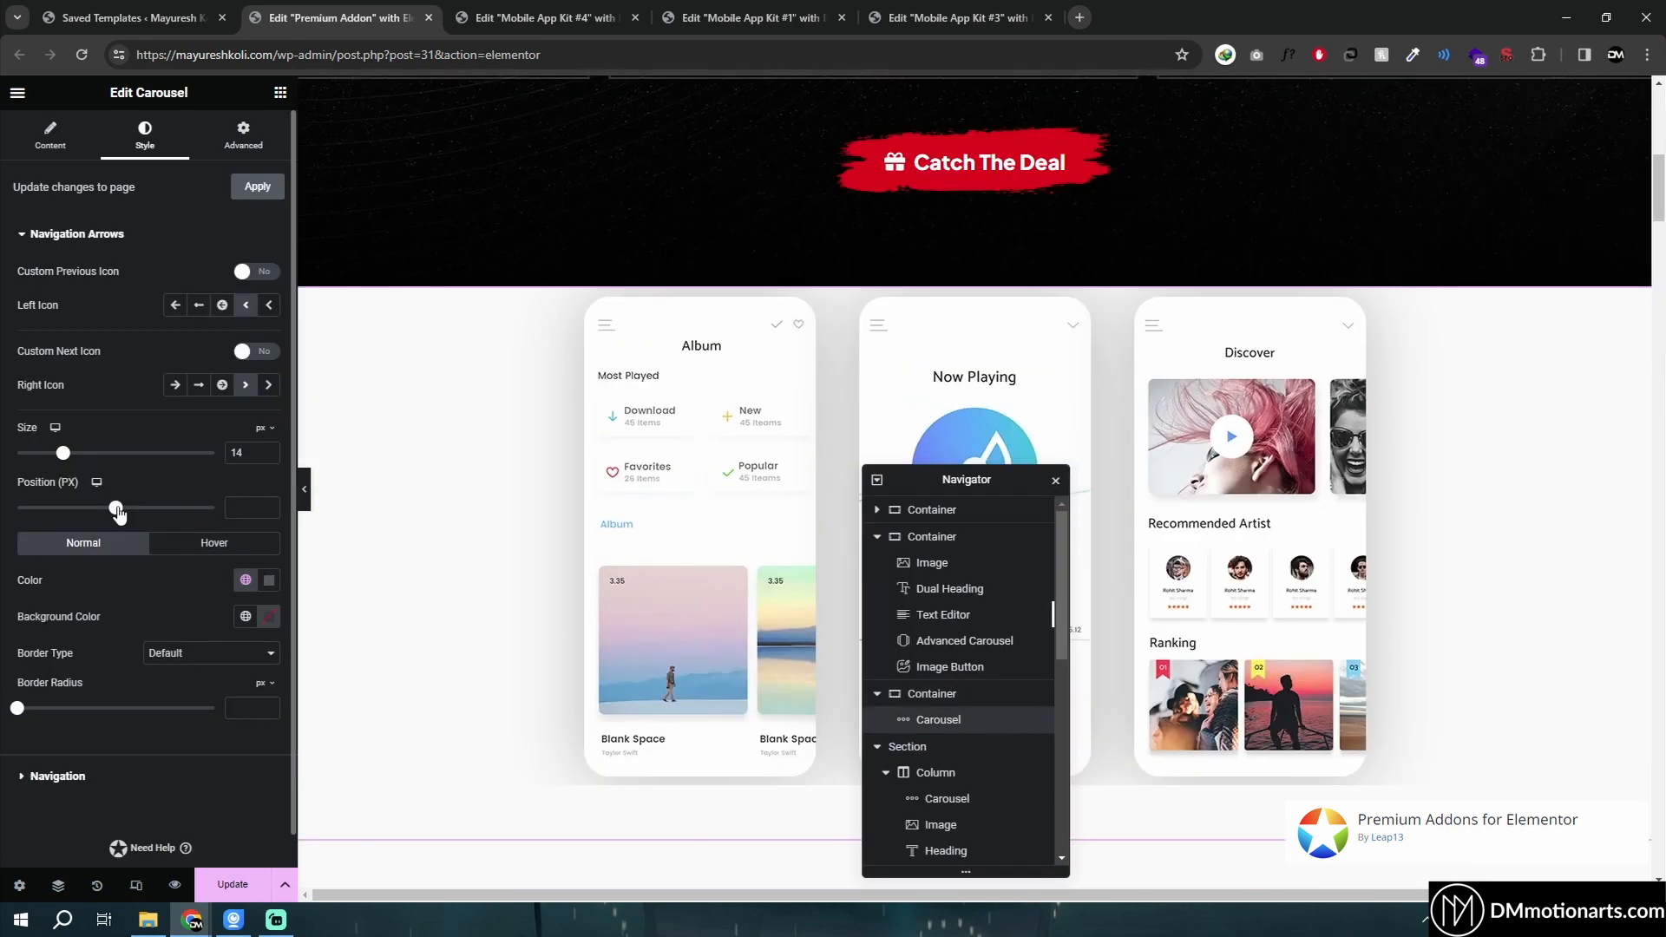
pyautogui.moveTo(105, 513); pyautogui.dragTo(130, 517)
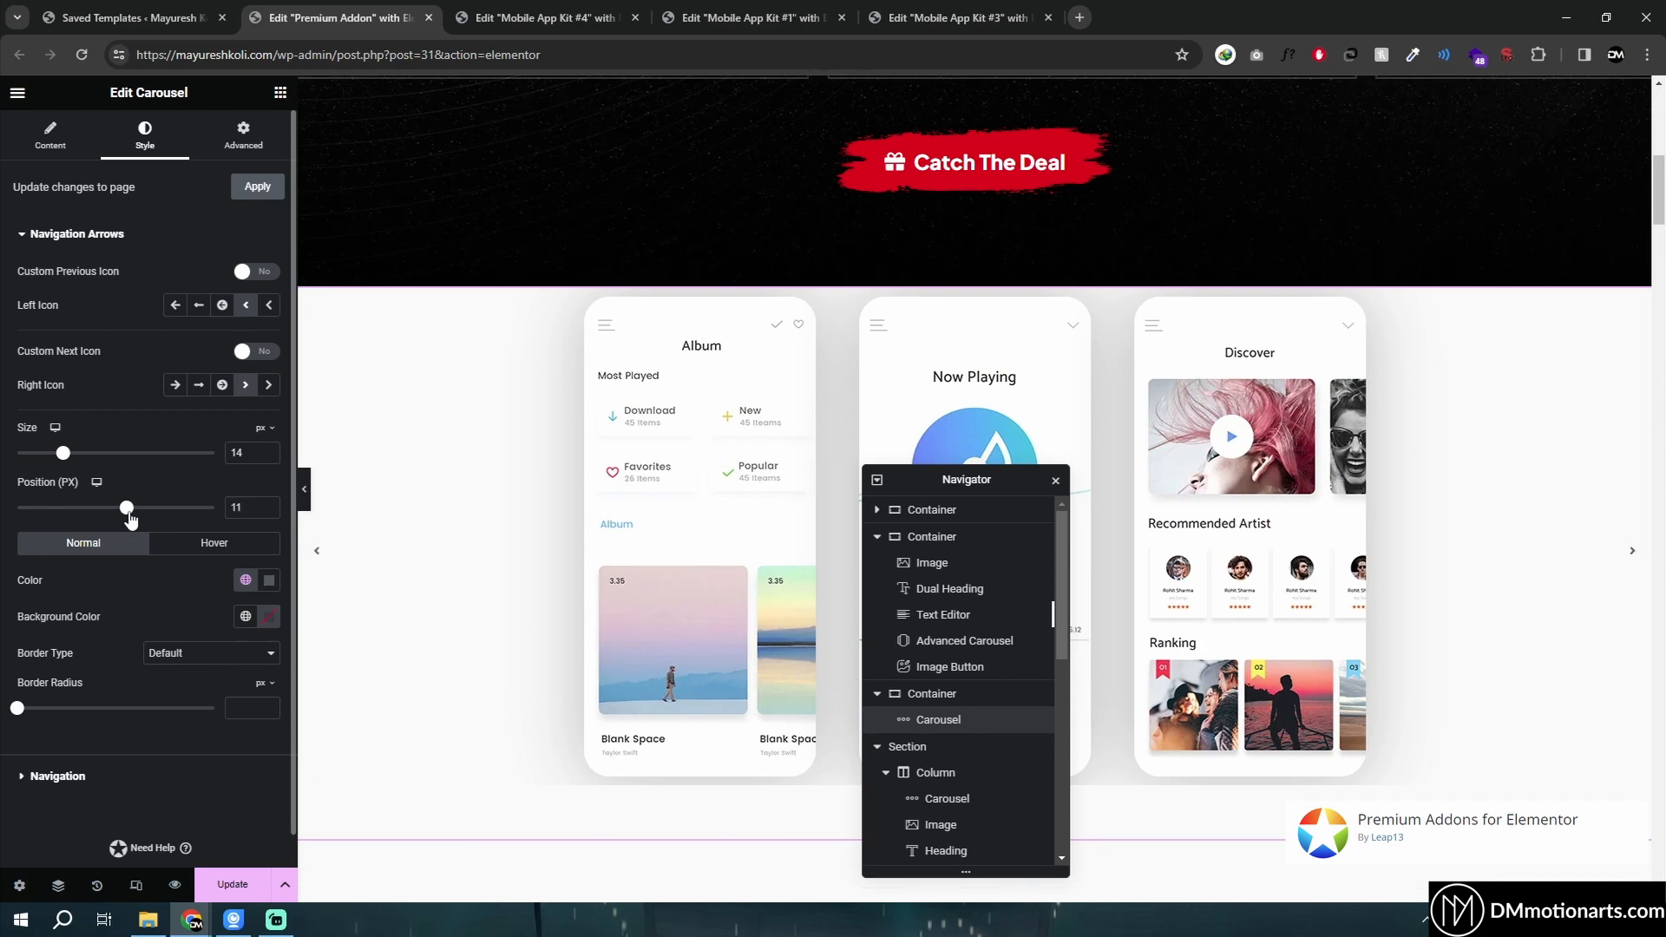
pyautogui.click(320, 555)
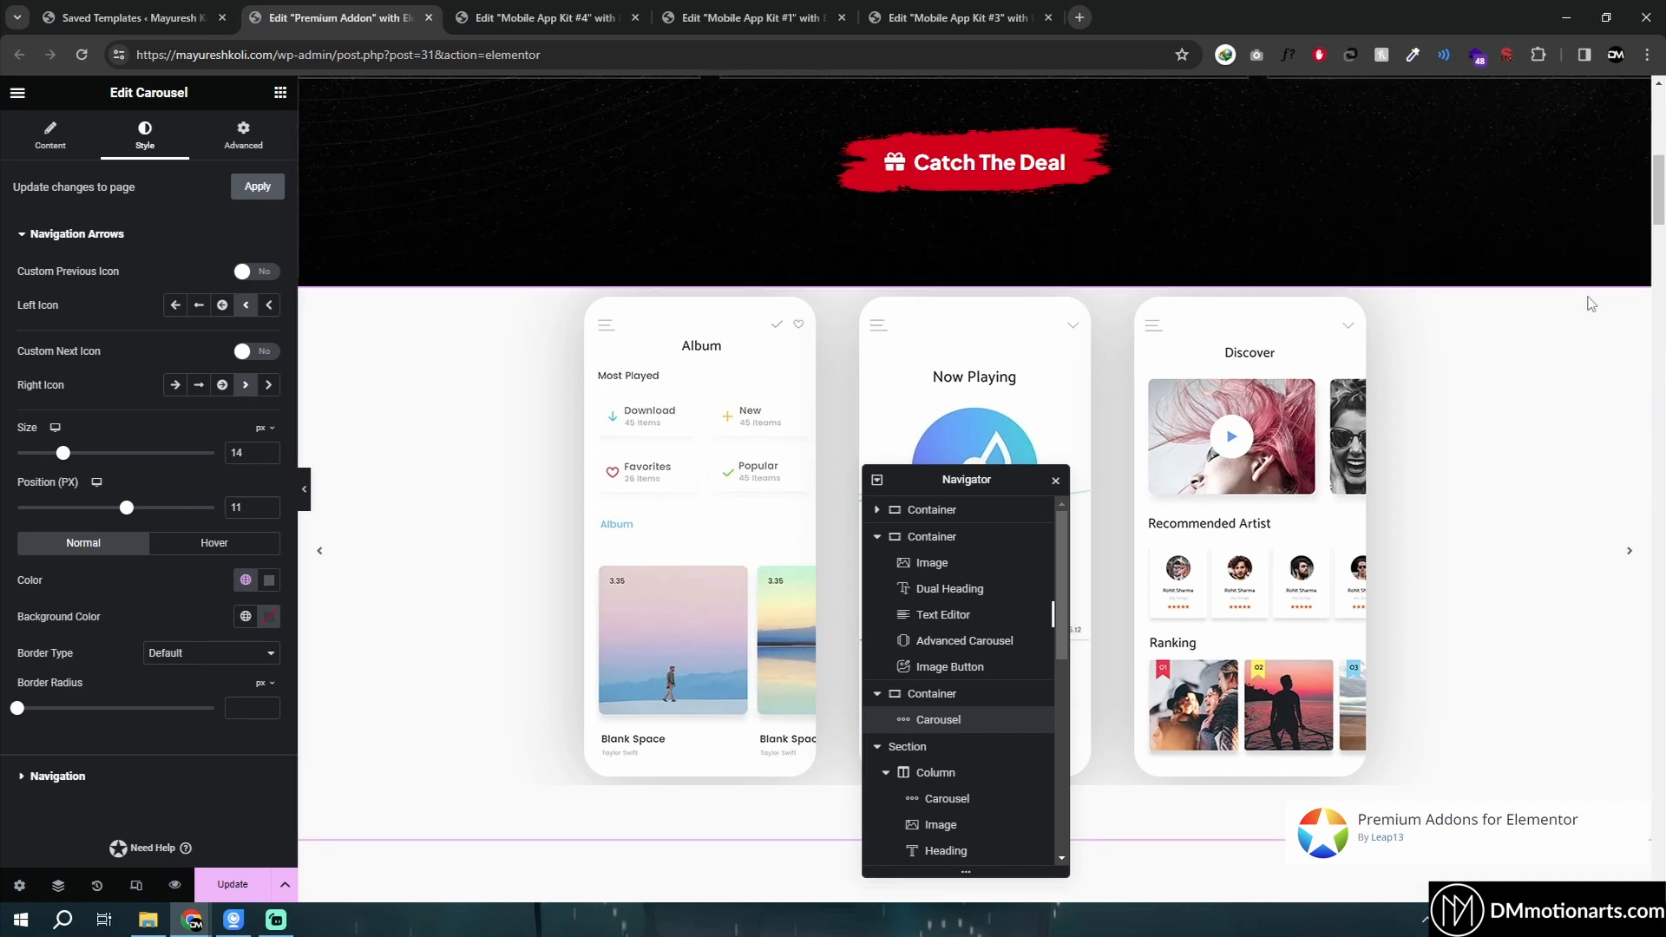
pyautogui.click(1631, 555)
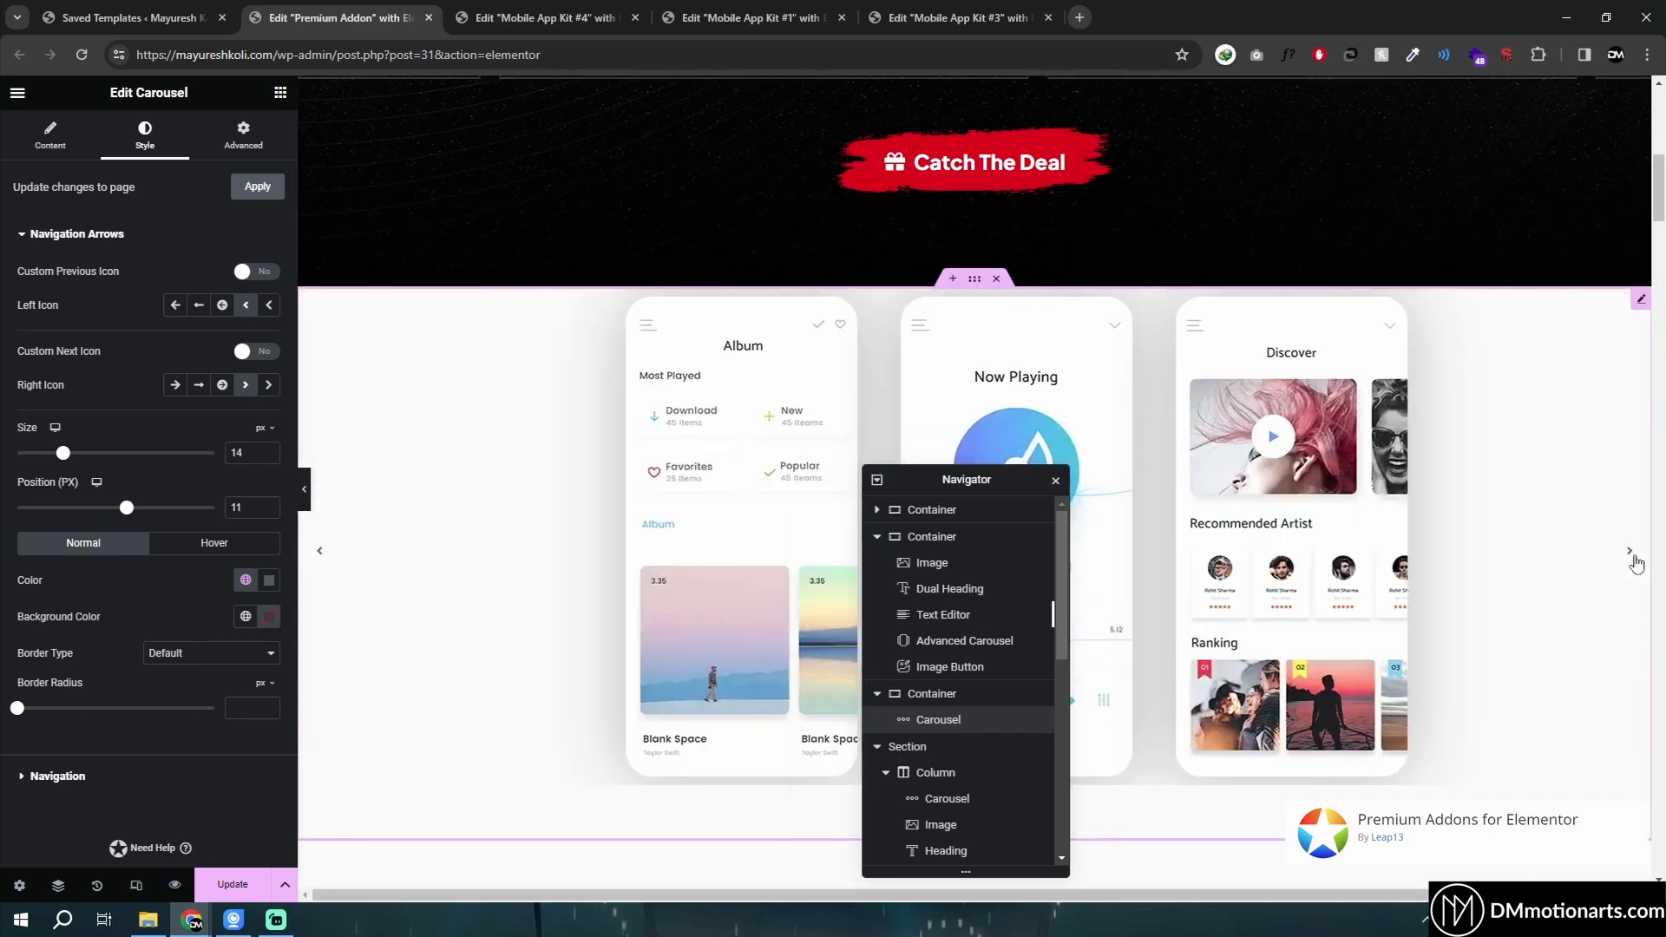
pyautogui.click(1630, 554)
pyautogui.click(1630, 554)
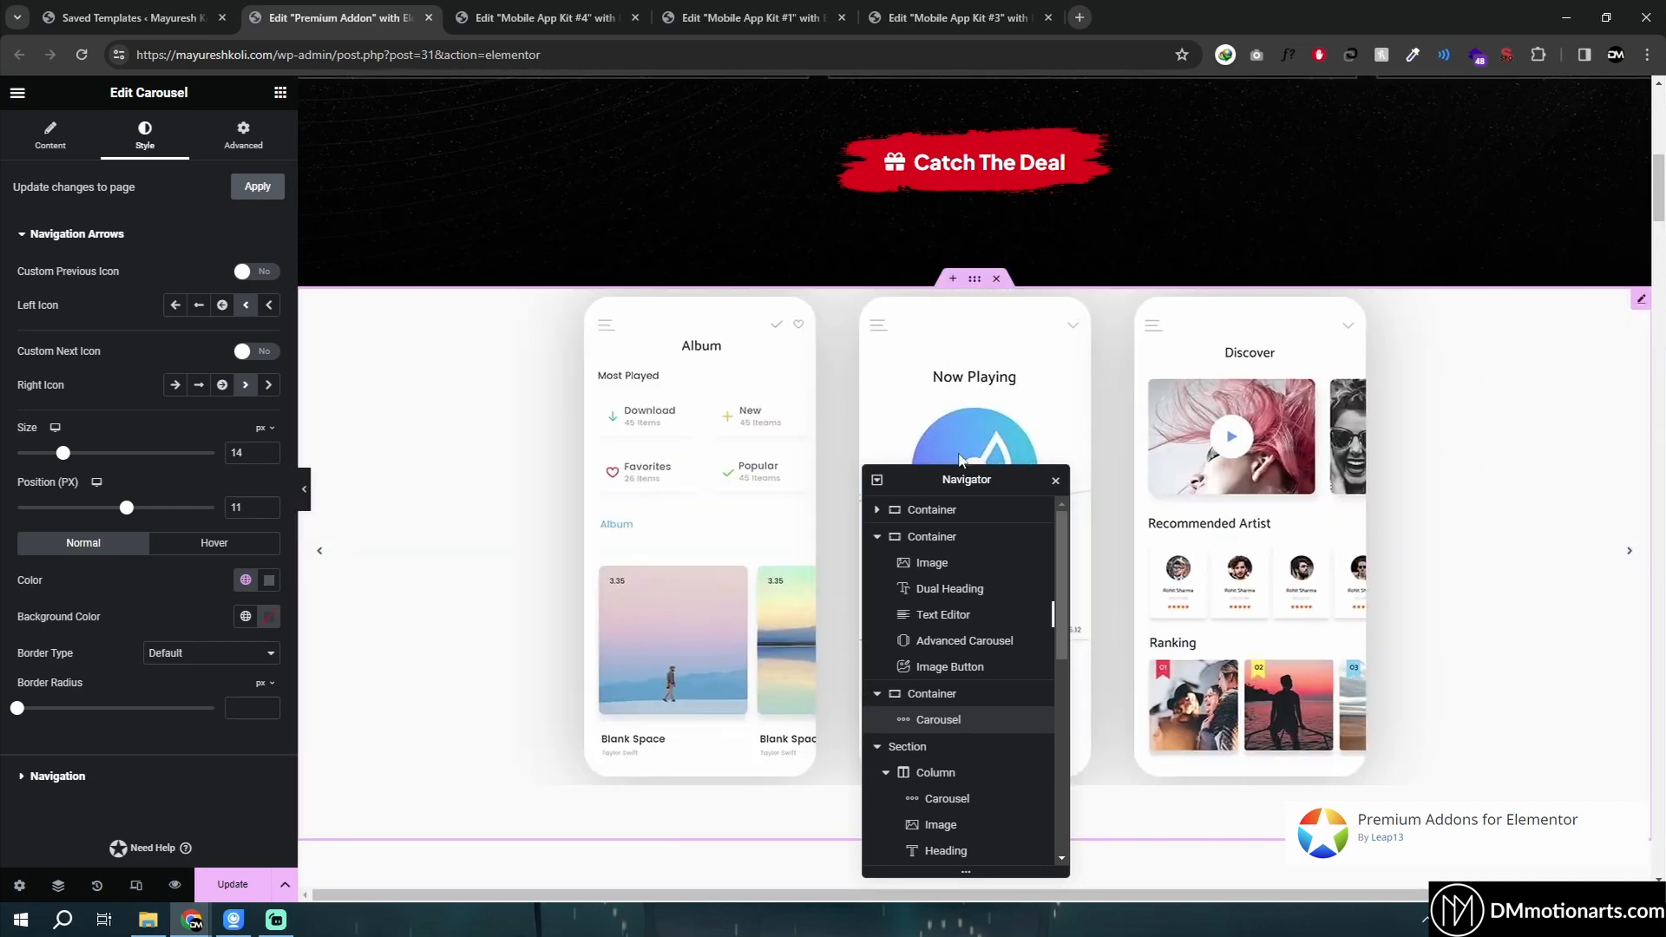
# - Select the Lottie Animations widget below and turn off its Loop option
pyautogui.moveTo(963, 478); pyautogui.dragTo(1024, 468)
pyautogui.click(996, 277)
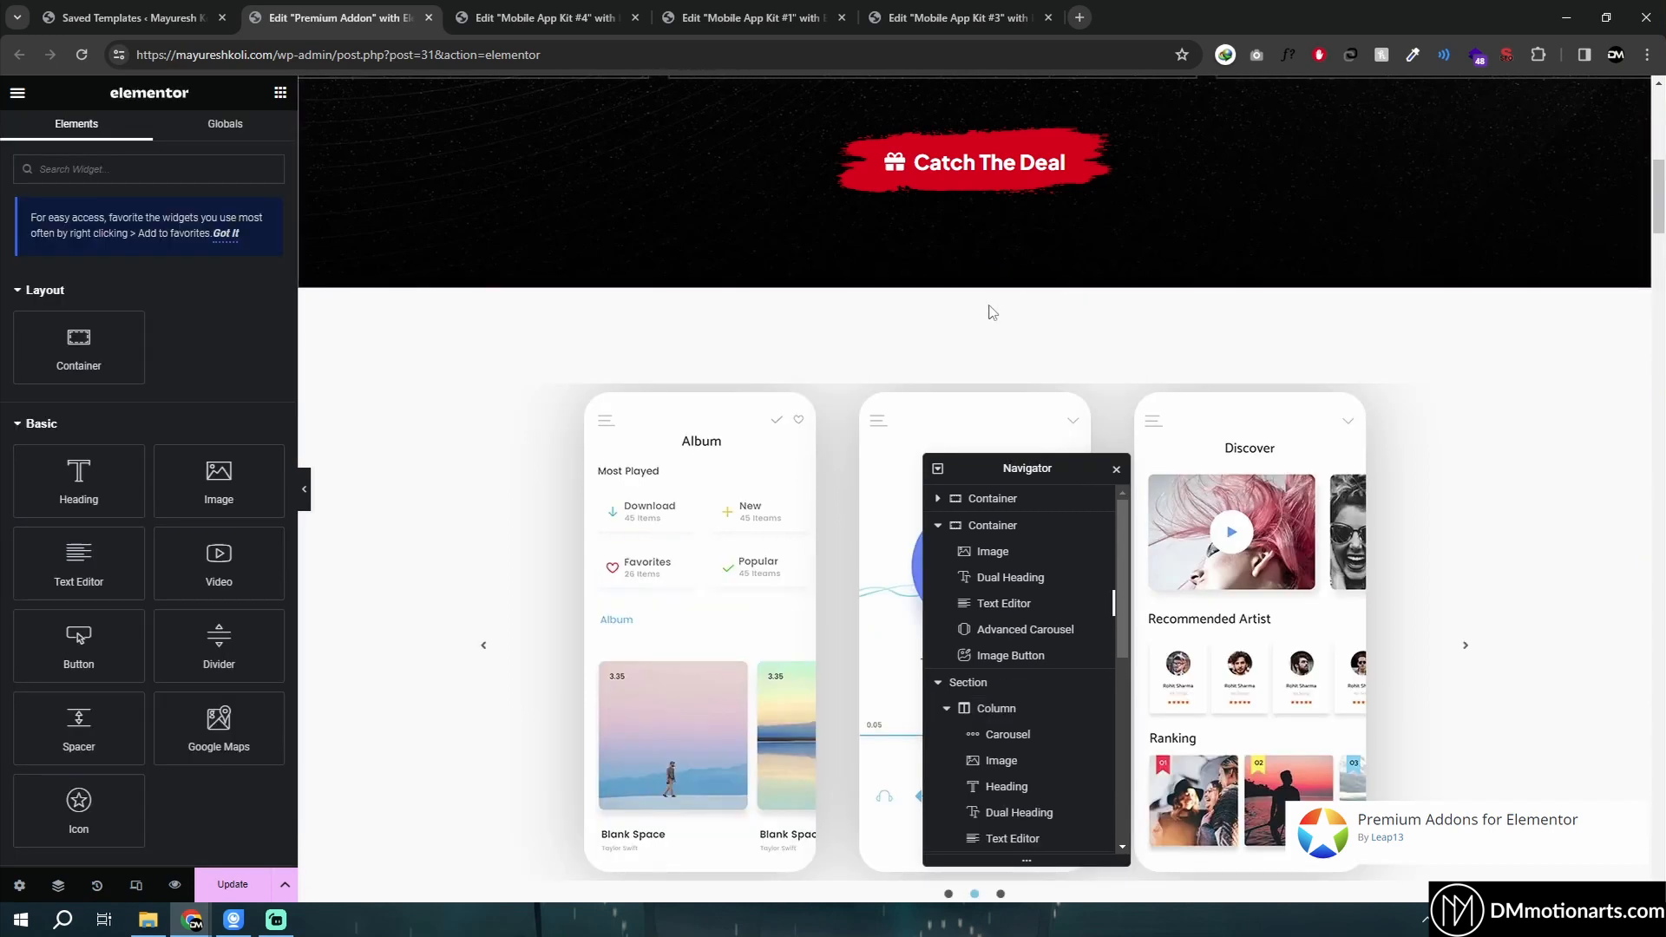
pyautogui.scroll(-10, 992, 313)
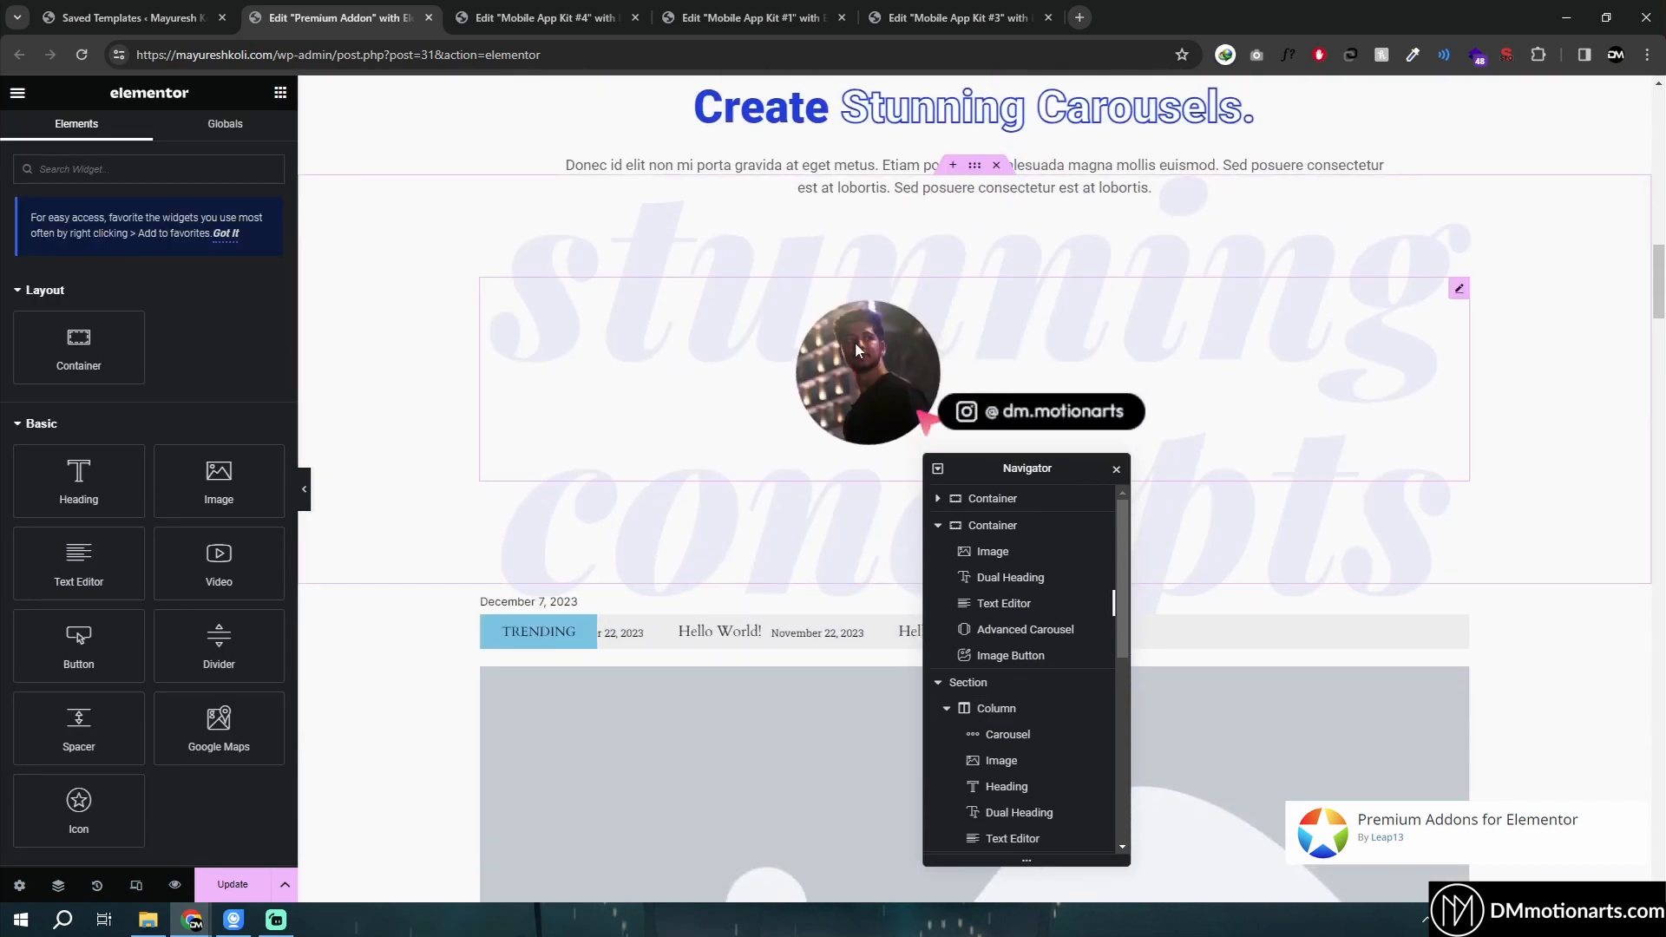
pyautogui.click(856, 349)
pyautogui.moveTo(1027, 468); pyautogui.dragTo(1257, 515)
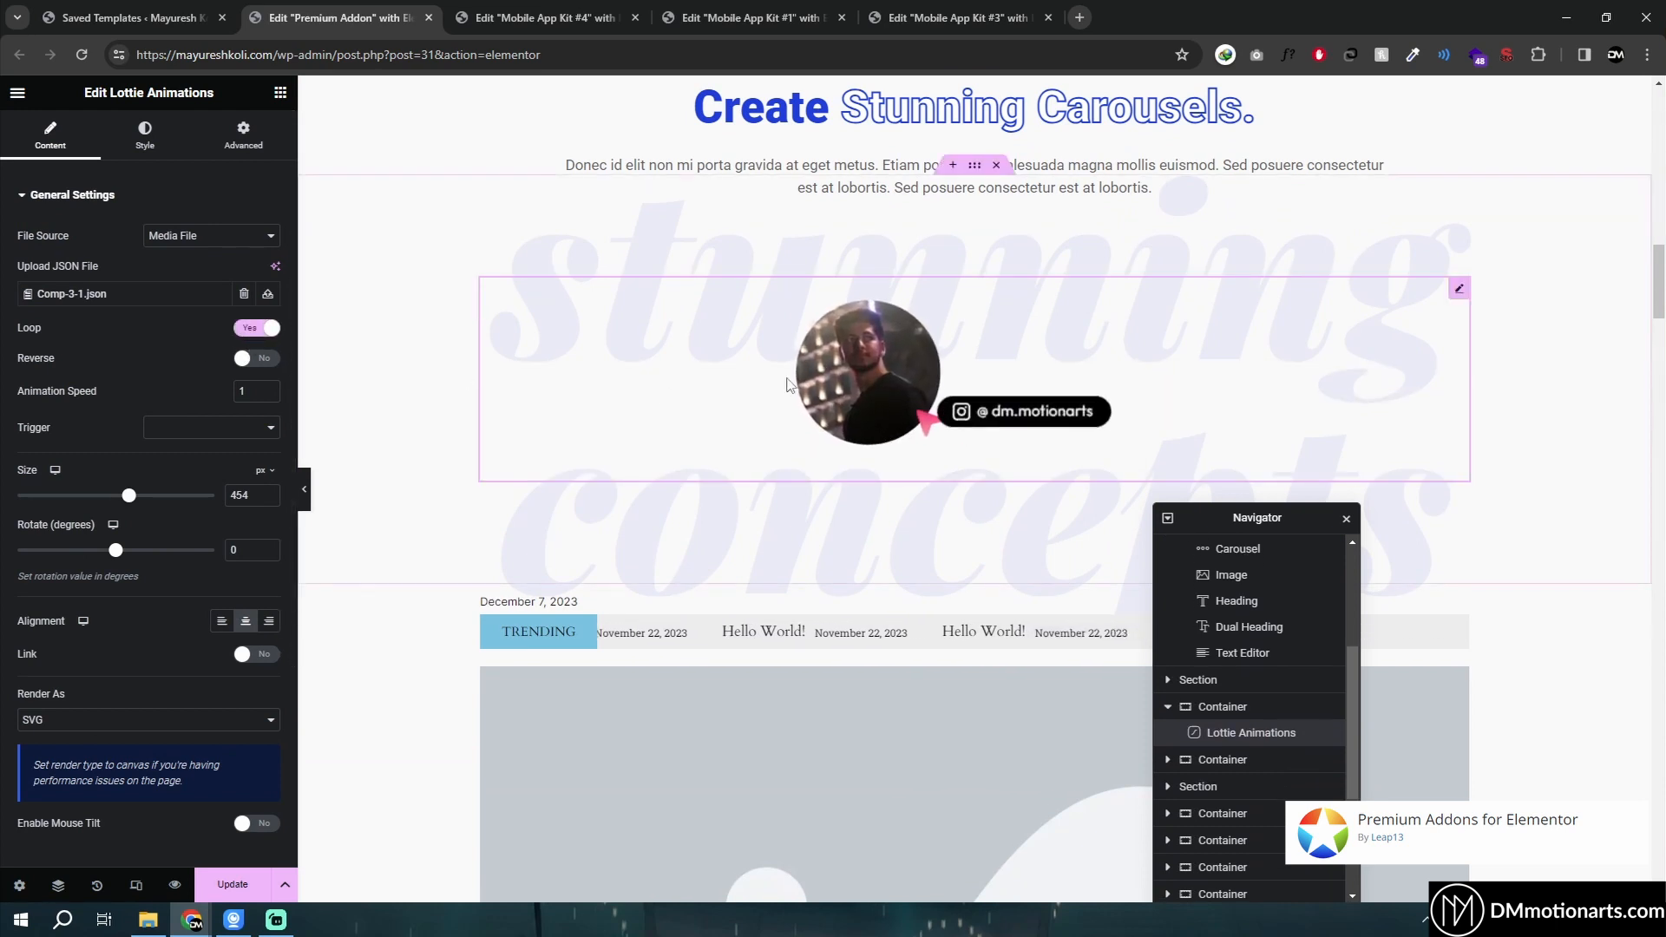
pyautogui.click(248, 331)
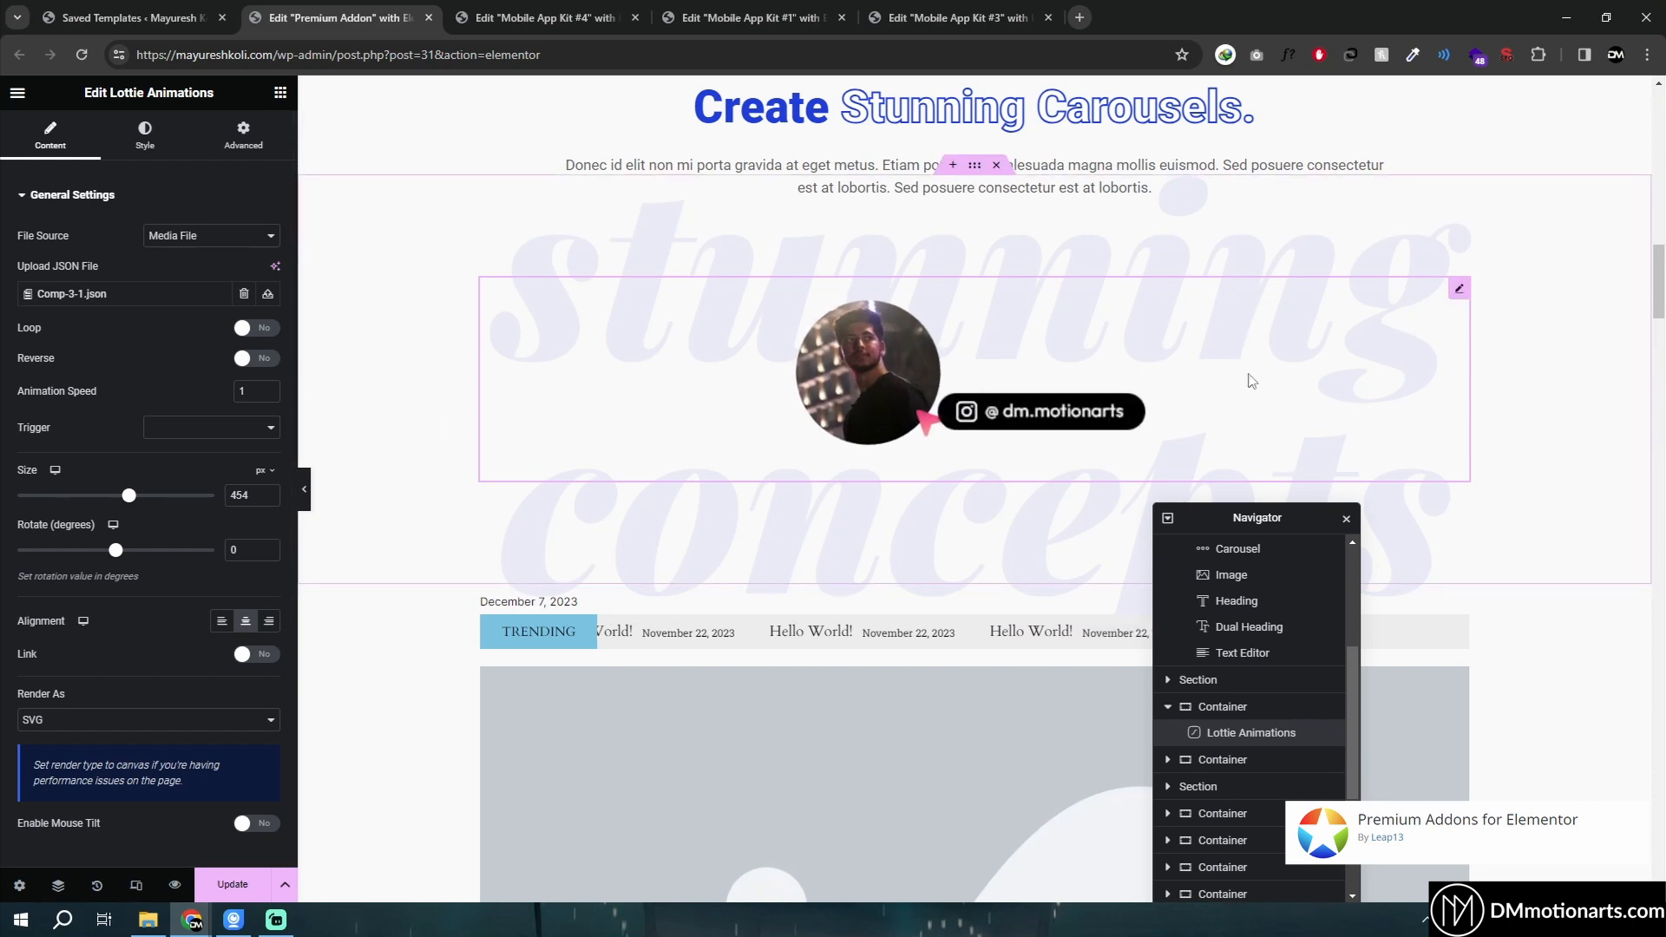
# - Toggle the Lottie animation's Loop on and off again to replay it
pyautogui.scroll(10, 876, 338)
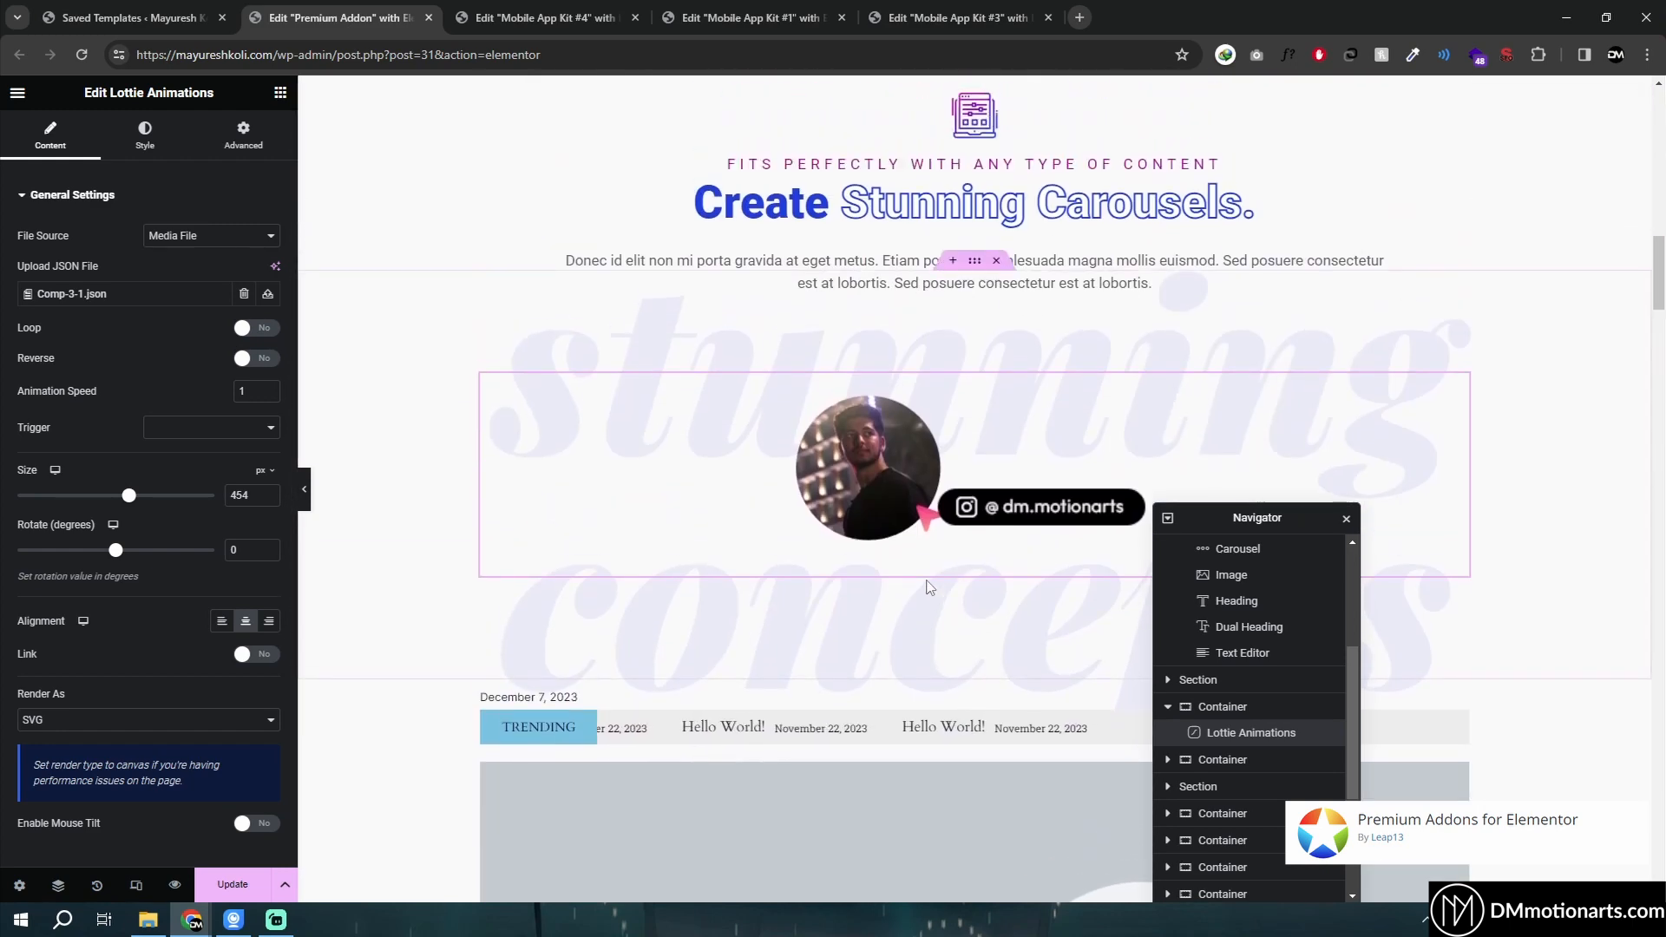
pyautogui.scroll(-10, 907, 417)
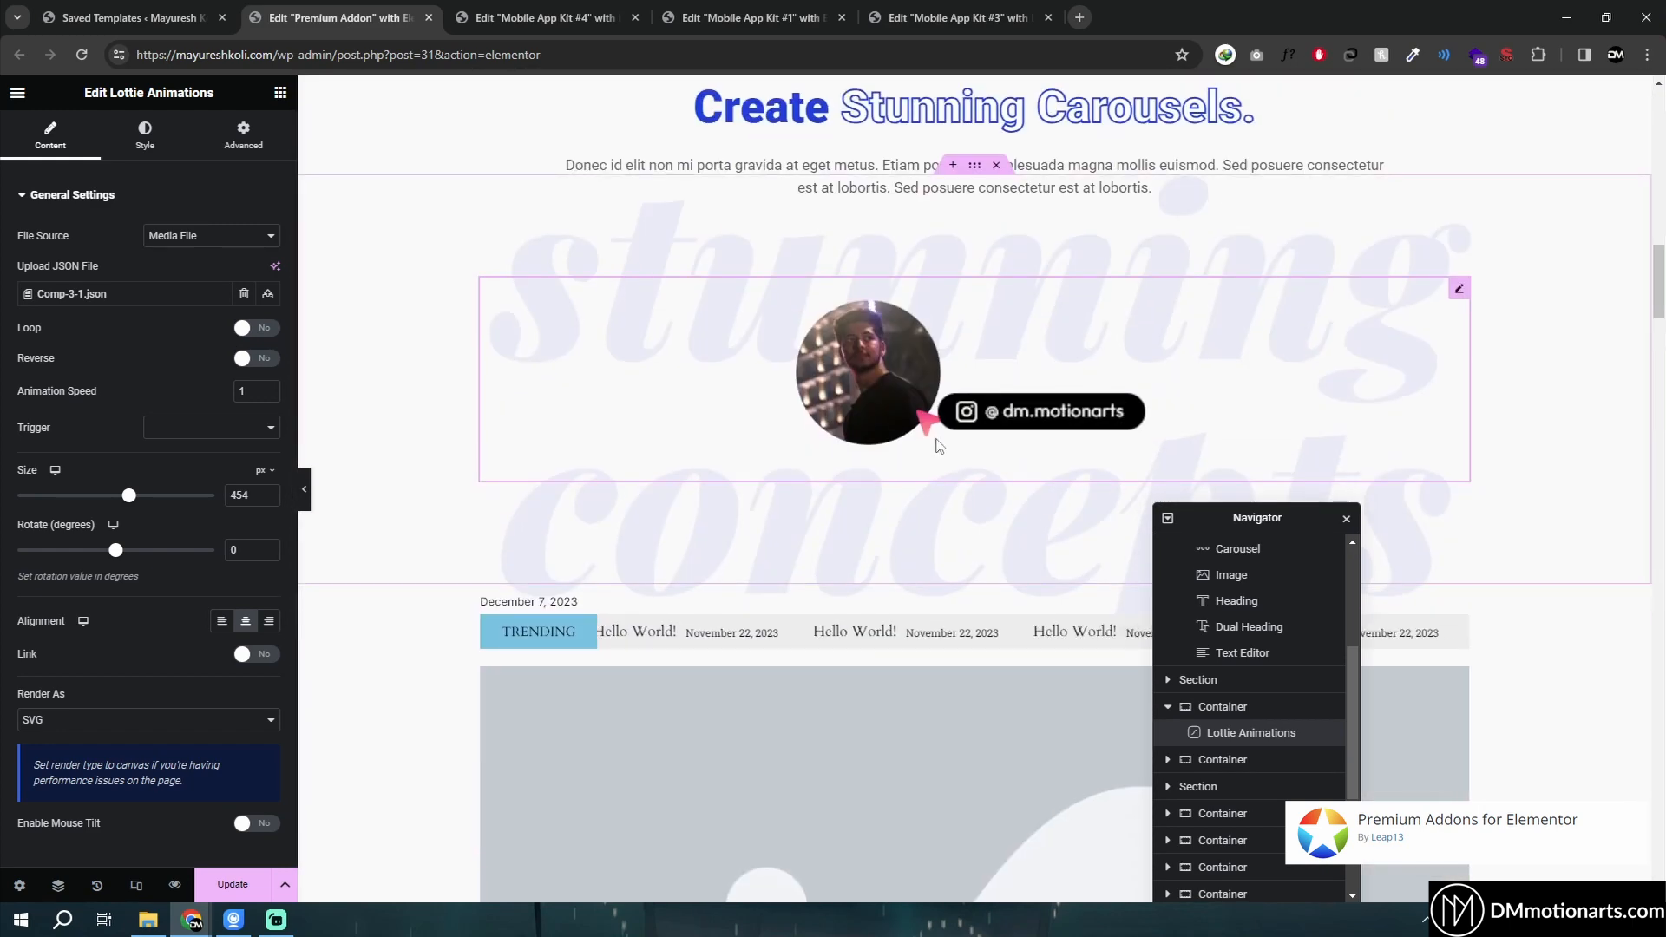
pyautogui.click(271, 330)
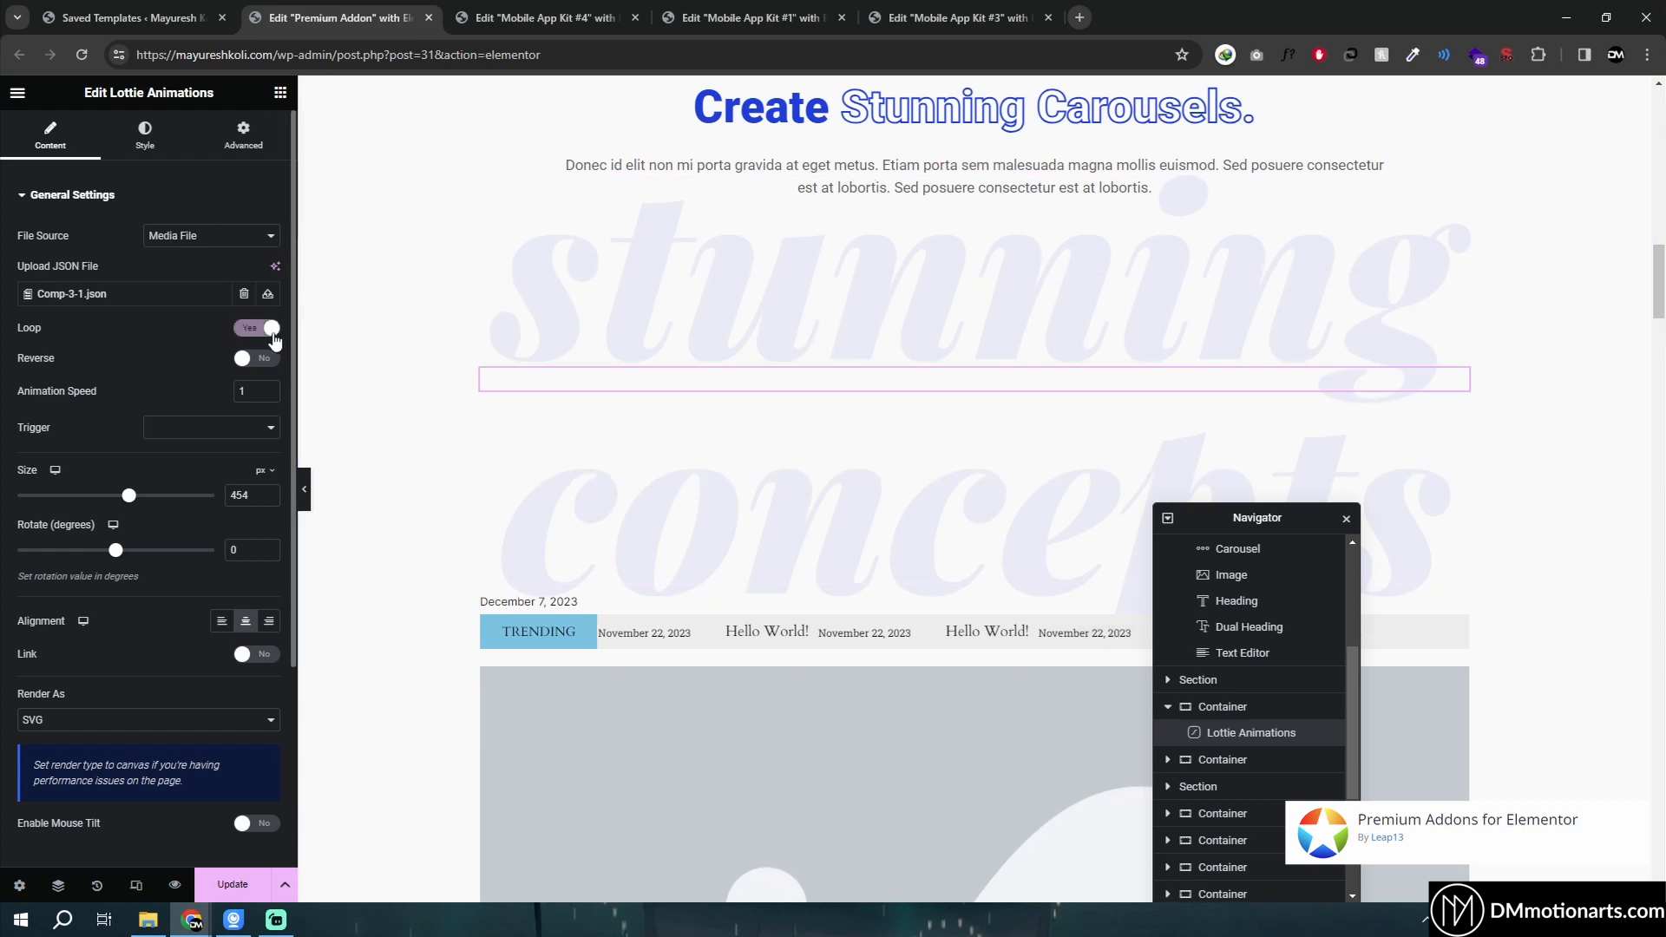
pyautogui.click(271, 329)
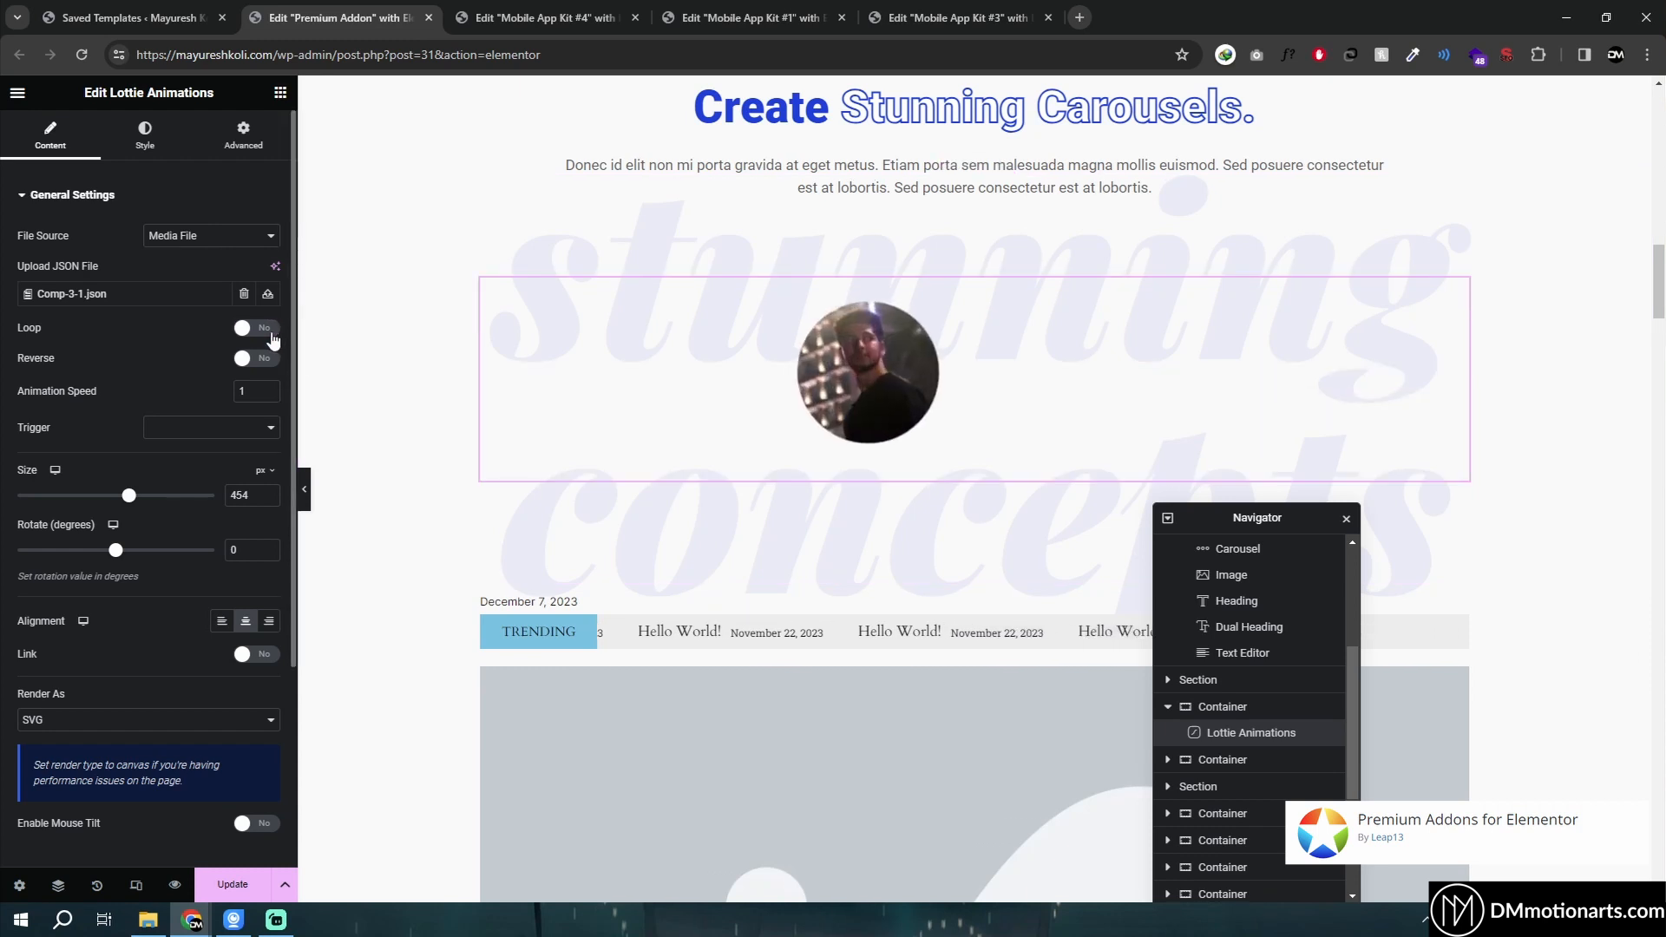
# - Select the News Ticker widget and review its General and Query settings
pyautogui.scroll(-3, 779, 373)
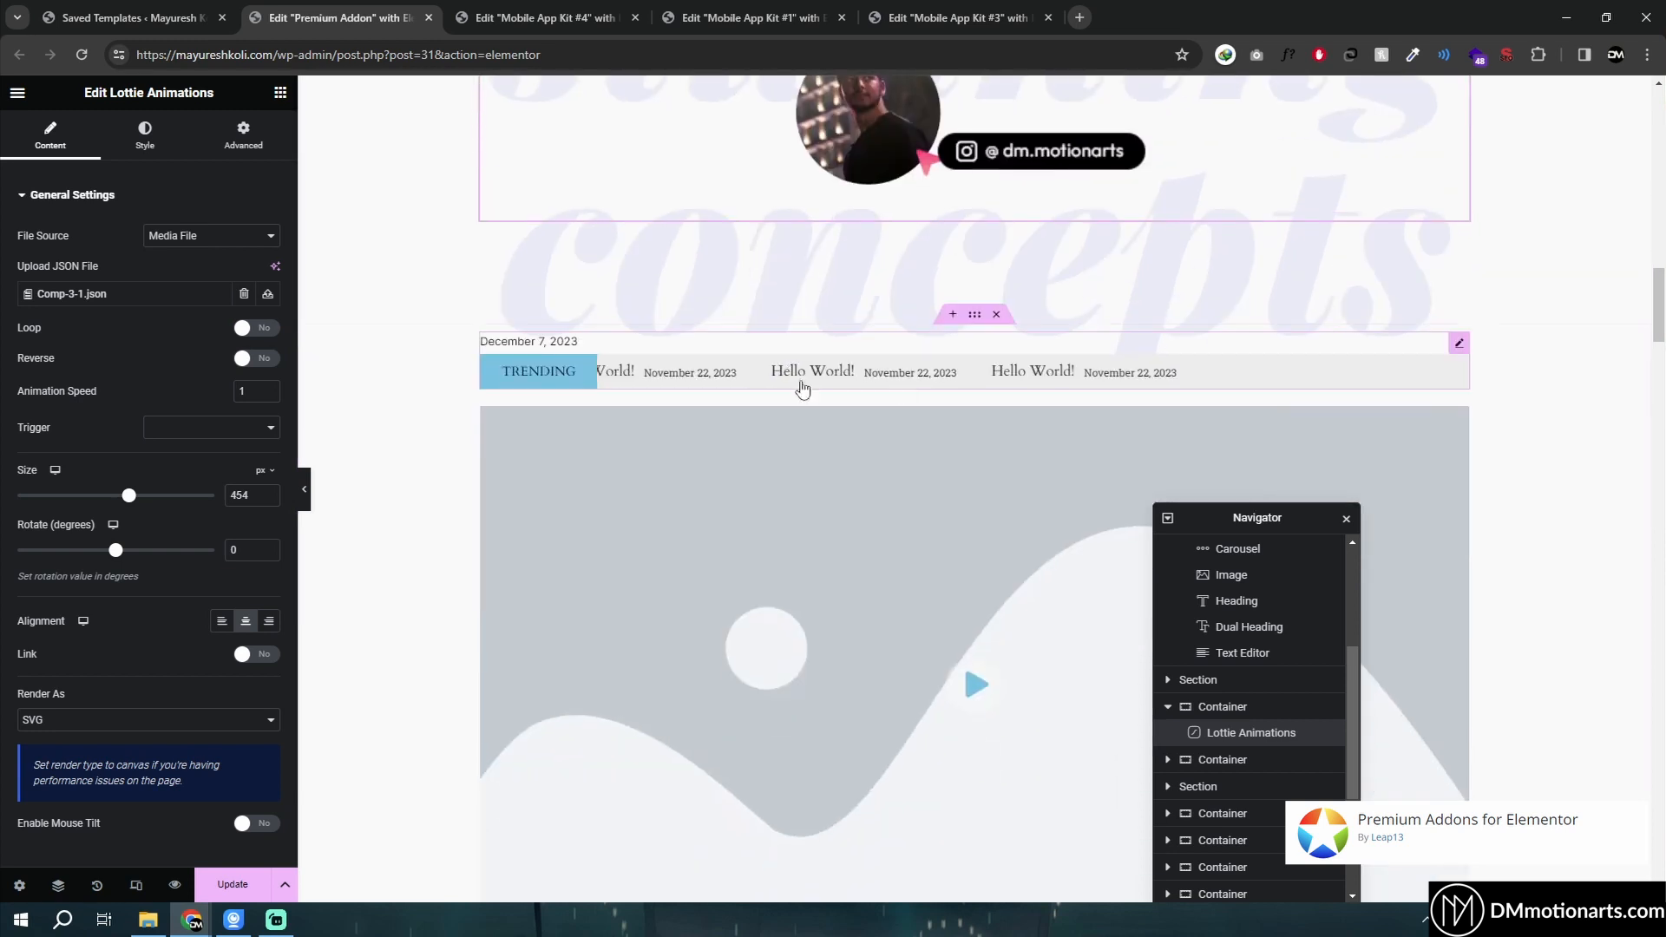
pyautogui.click(1457, 345)
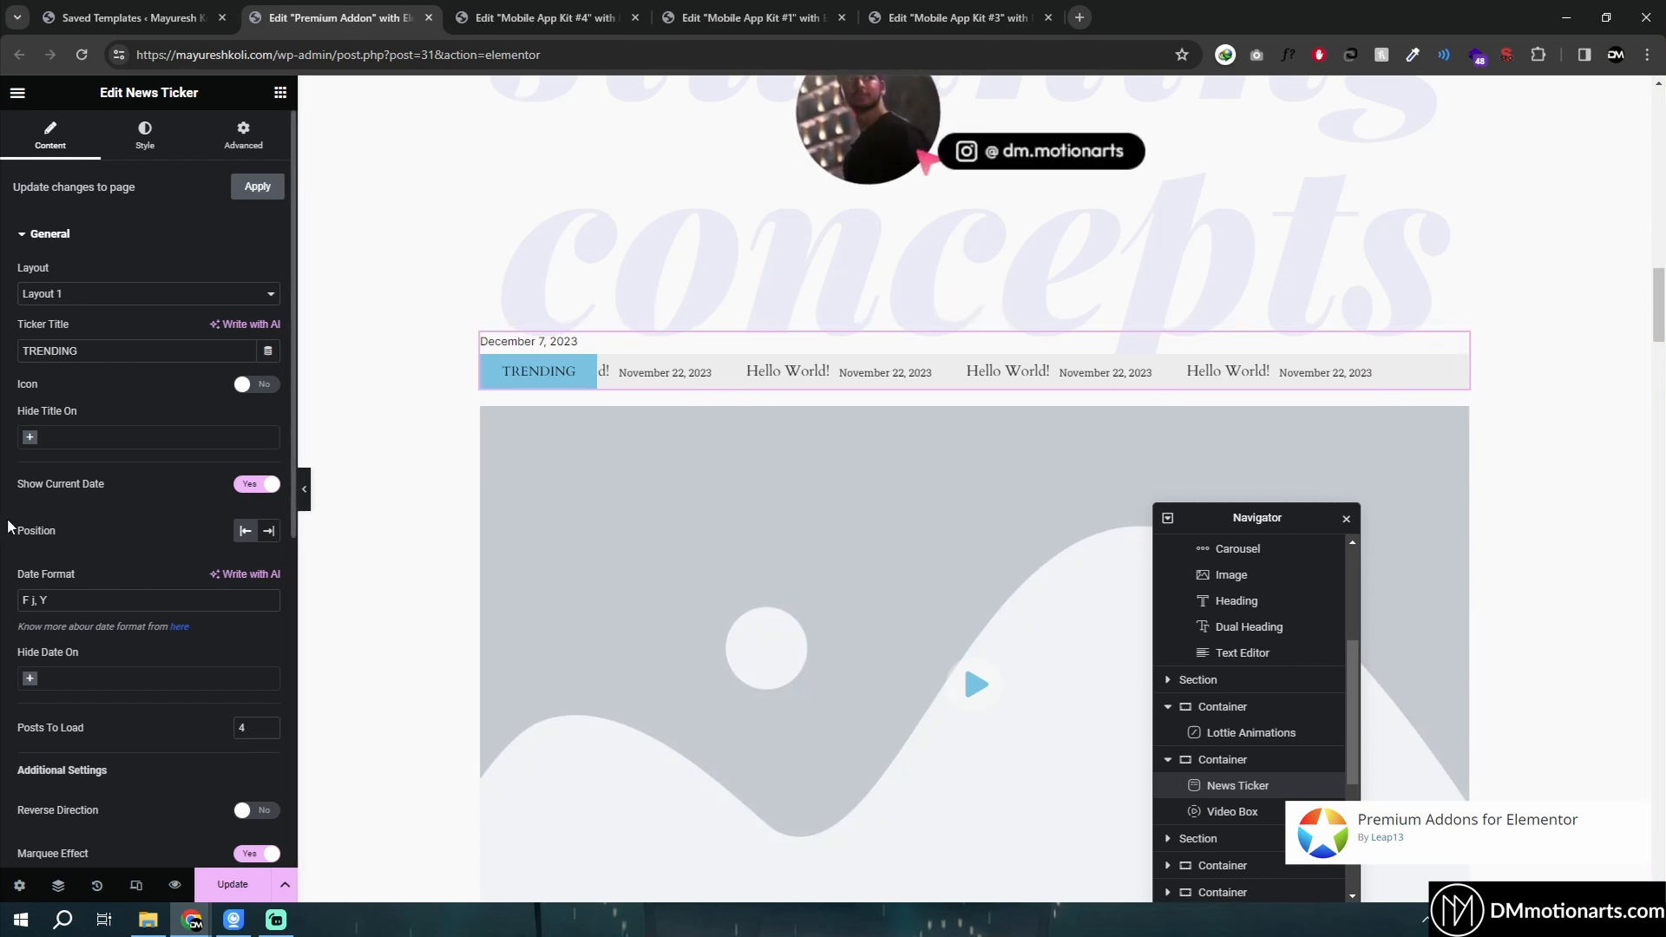
pyautogui.scroll(-5, 52, 607)
pyautogui.scroll(5, 162, 374)
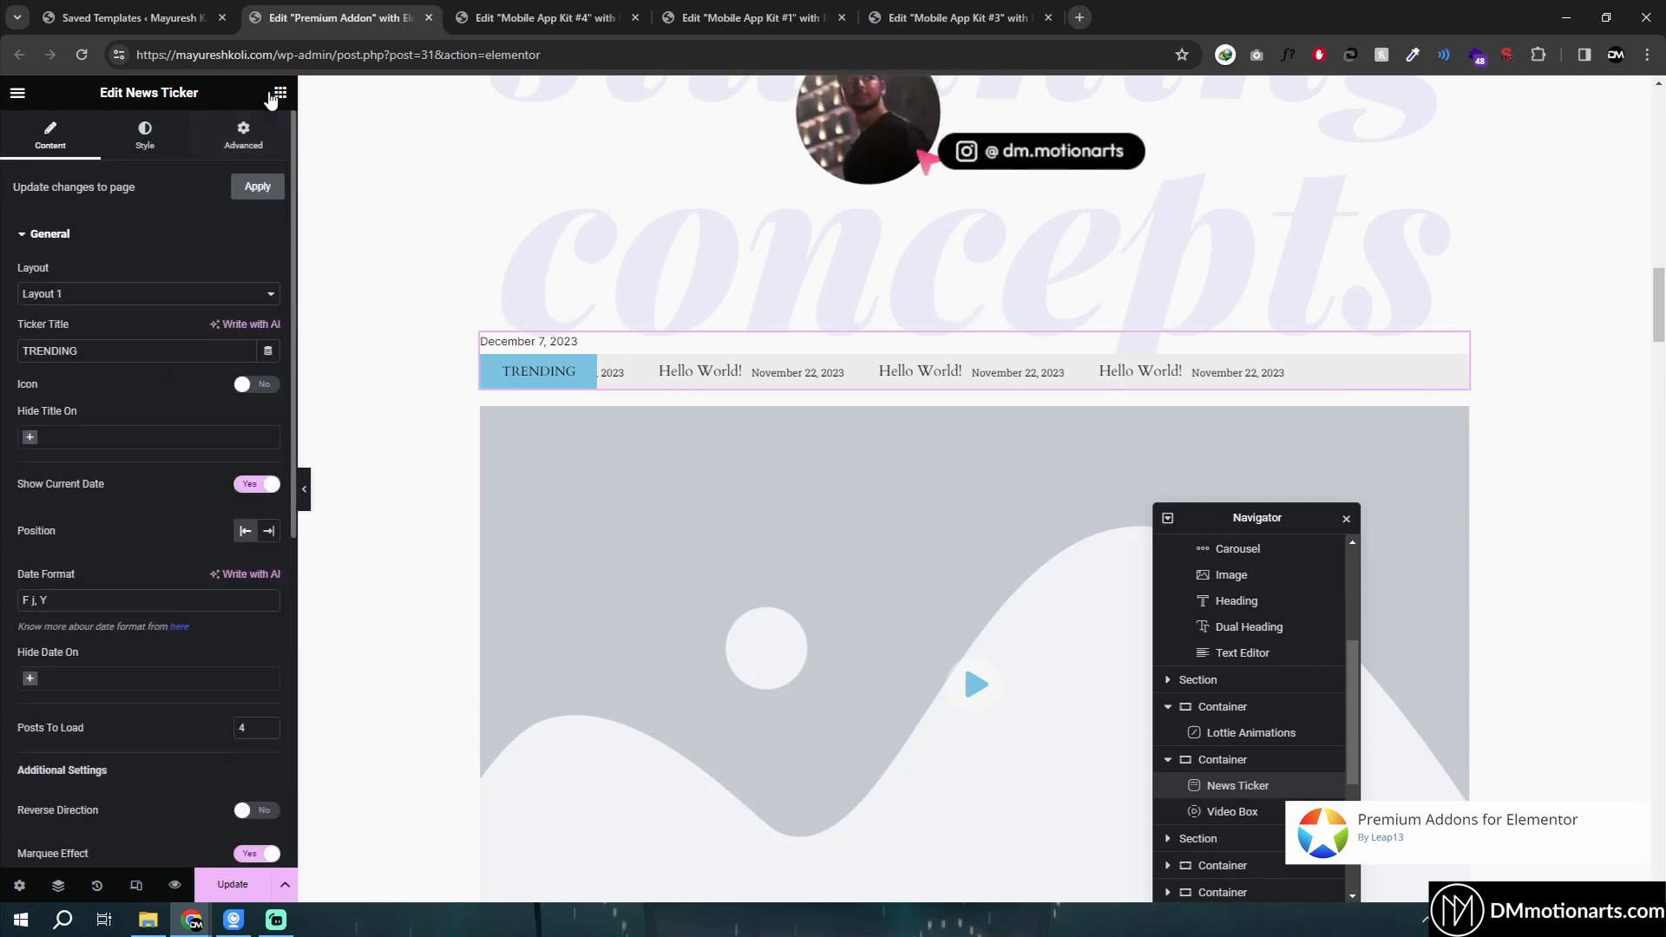
pyautogui.scroll(-5, 67, 528)
pyautogui.scroll(4, 84, 347)
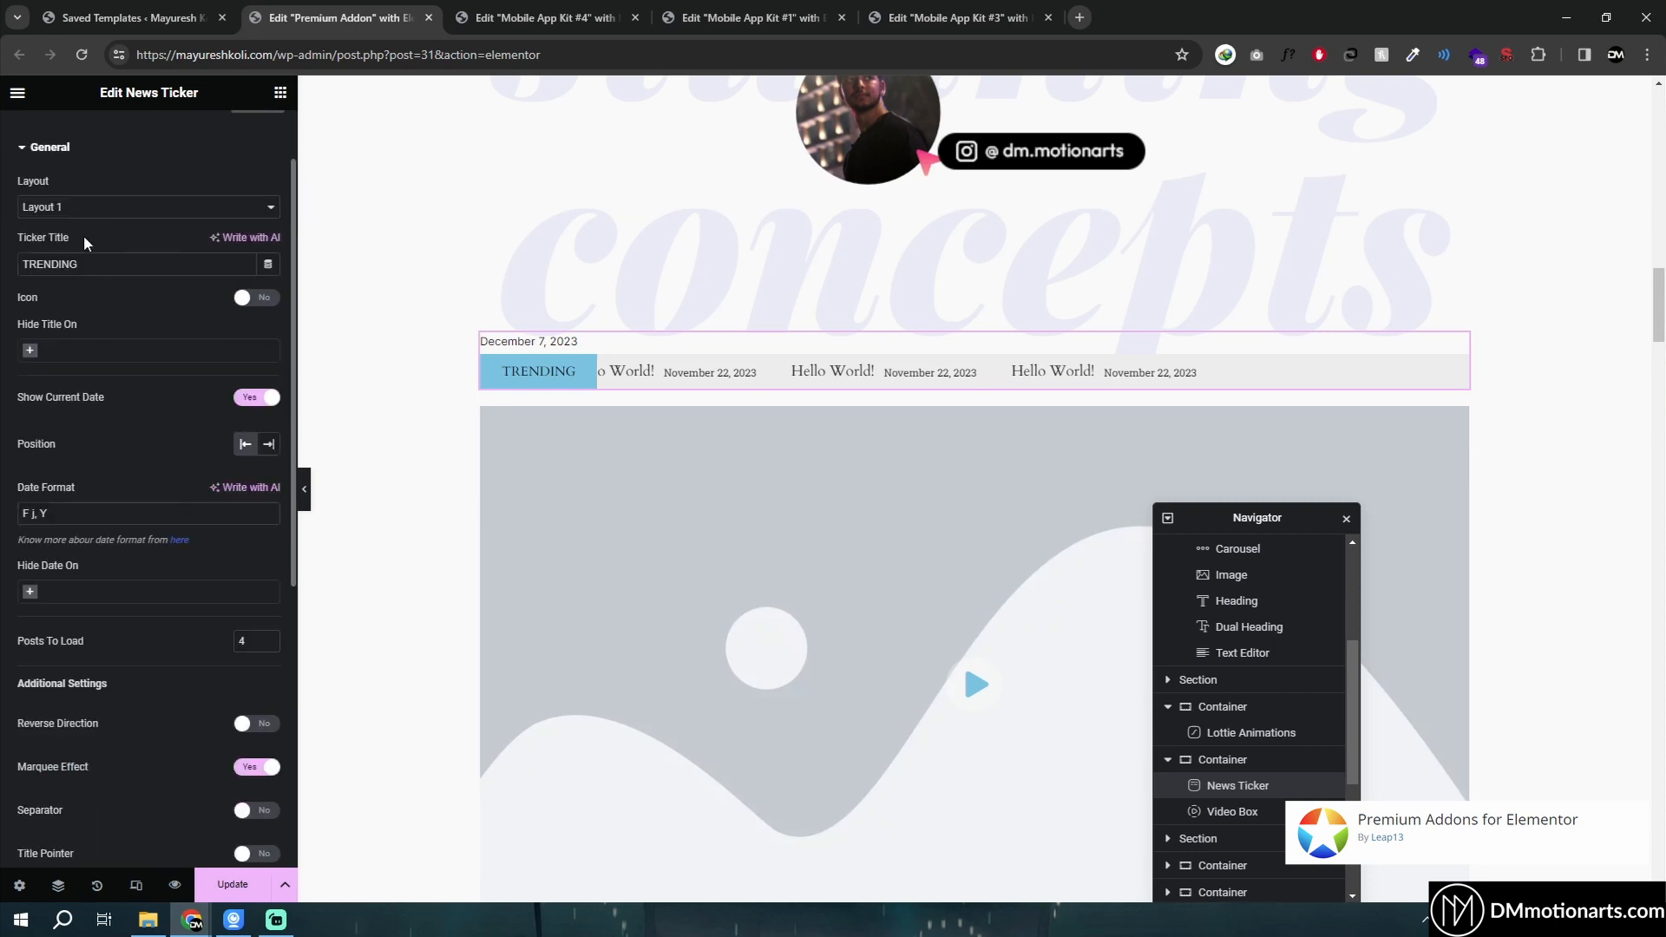
pyautogui.click(71, 209)
pyautogui.click(80, 225)
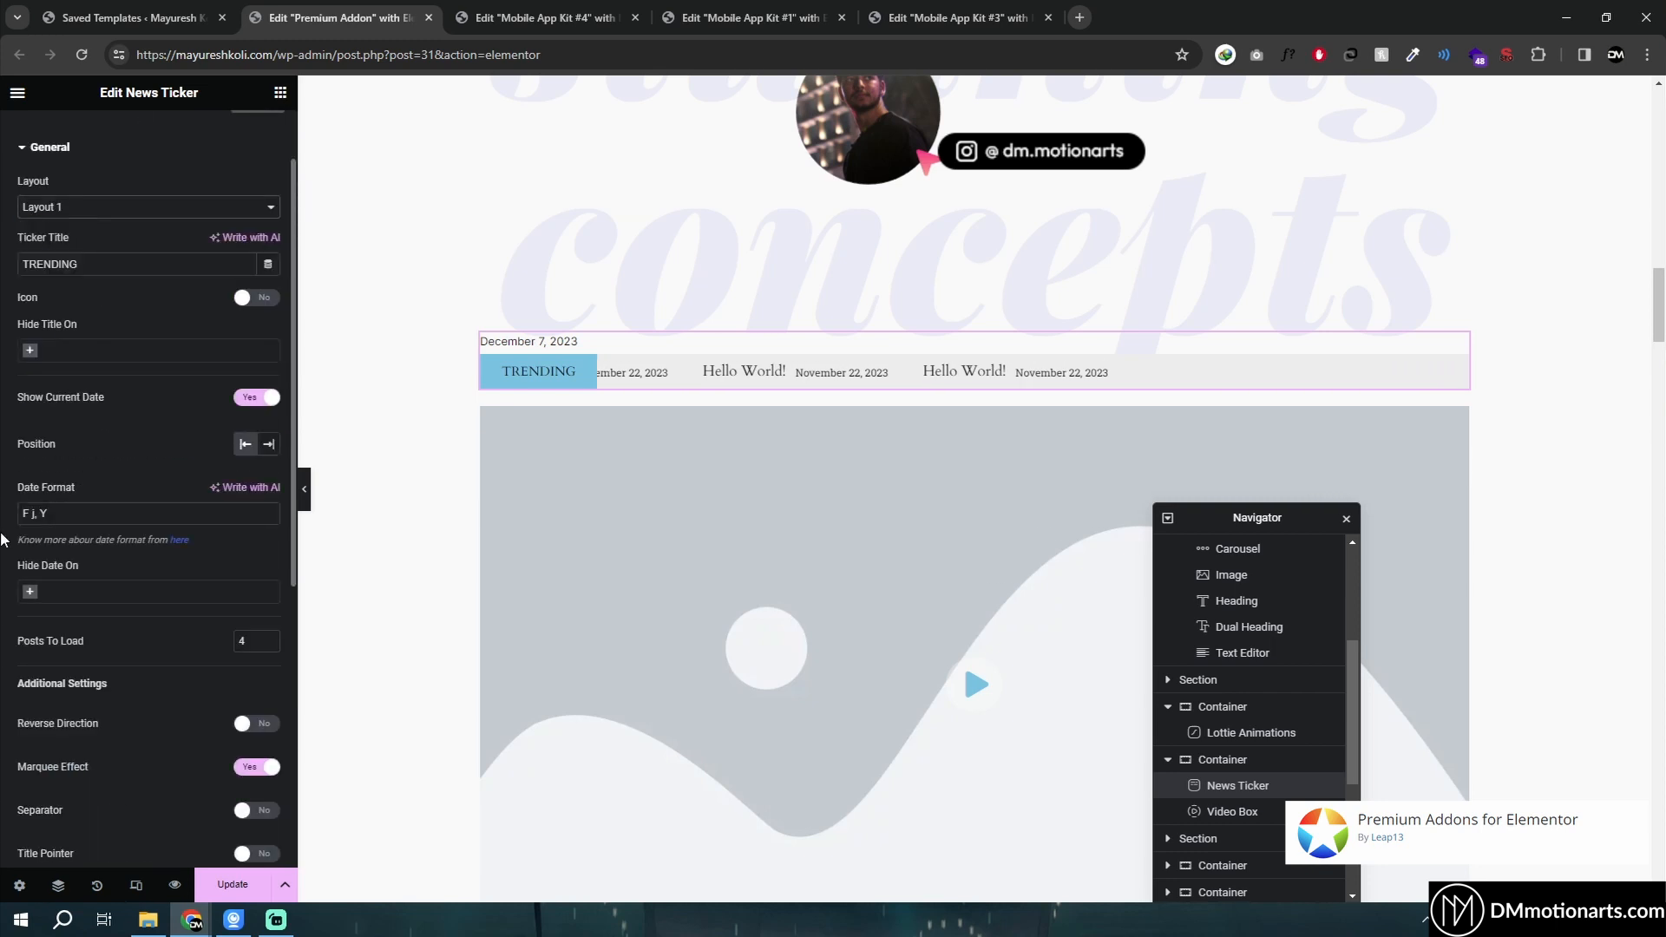
pyautogui.scroll(-4, 42, 708)
pyautogui.click(26, 641)
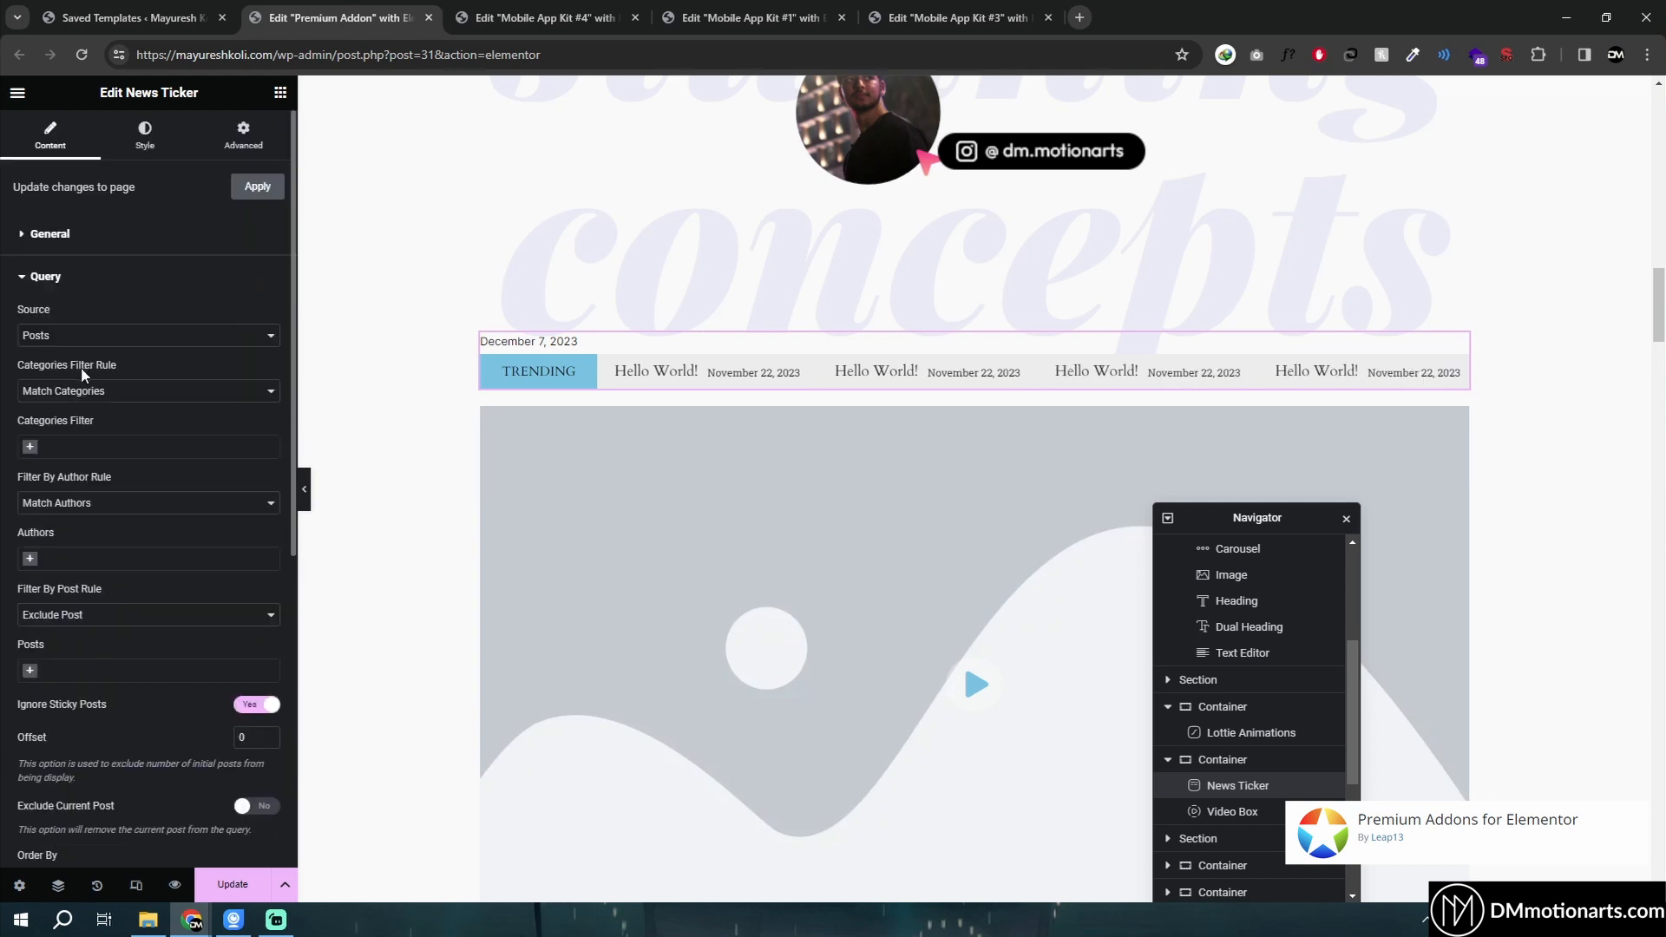
# - Switch the news ticker's source to Text Content and back to Posts
pyautogui.scroll(-2, 91, 467)
pyautogui.scroll(3, 90, 521)
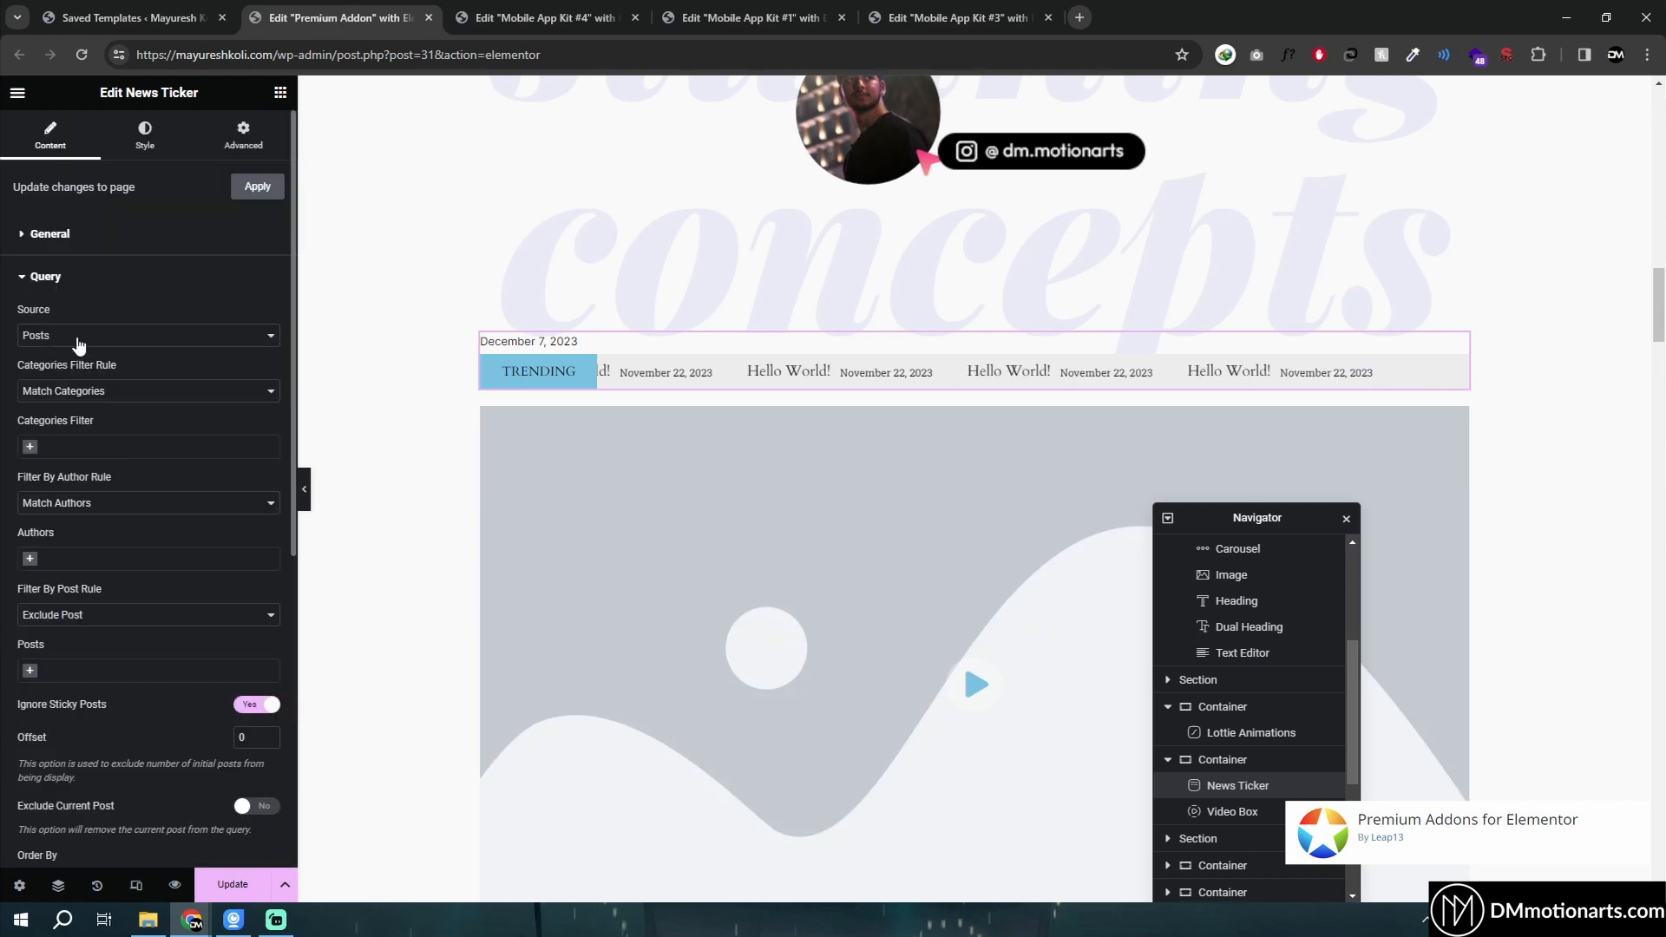
pyautogui.click(78, 338)
pyautogui.click(70, 511)
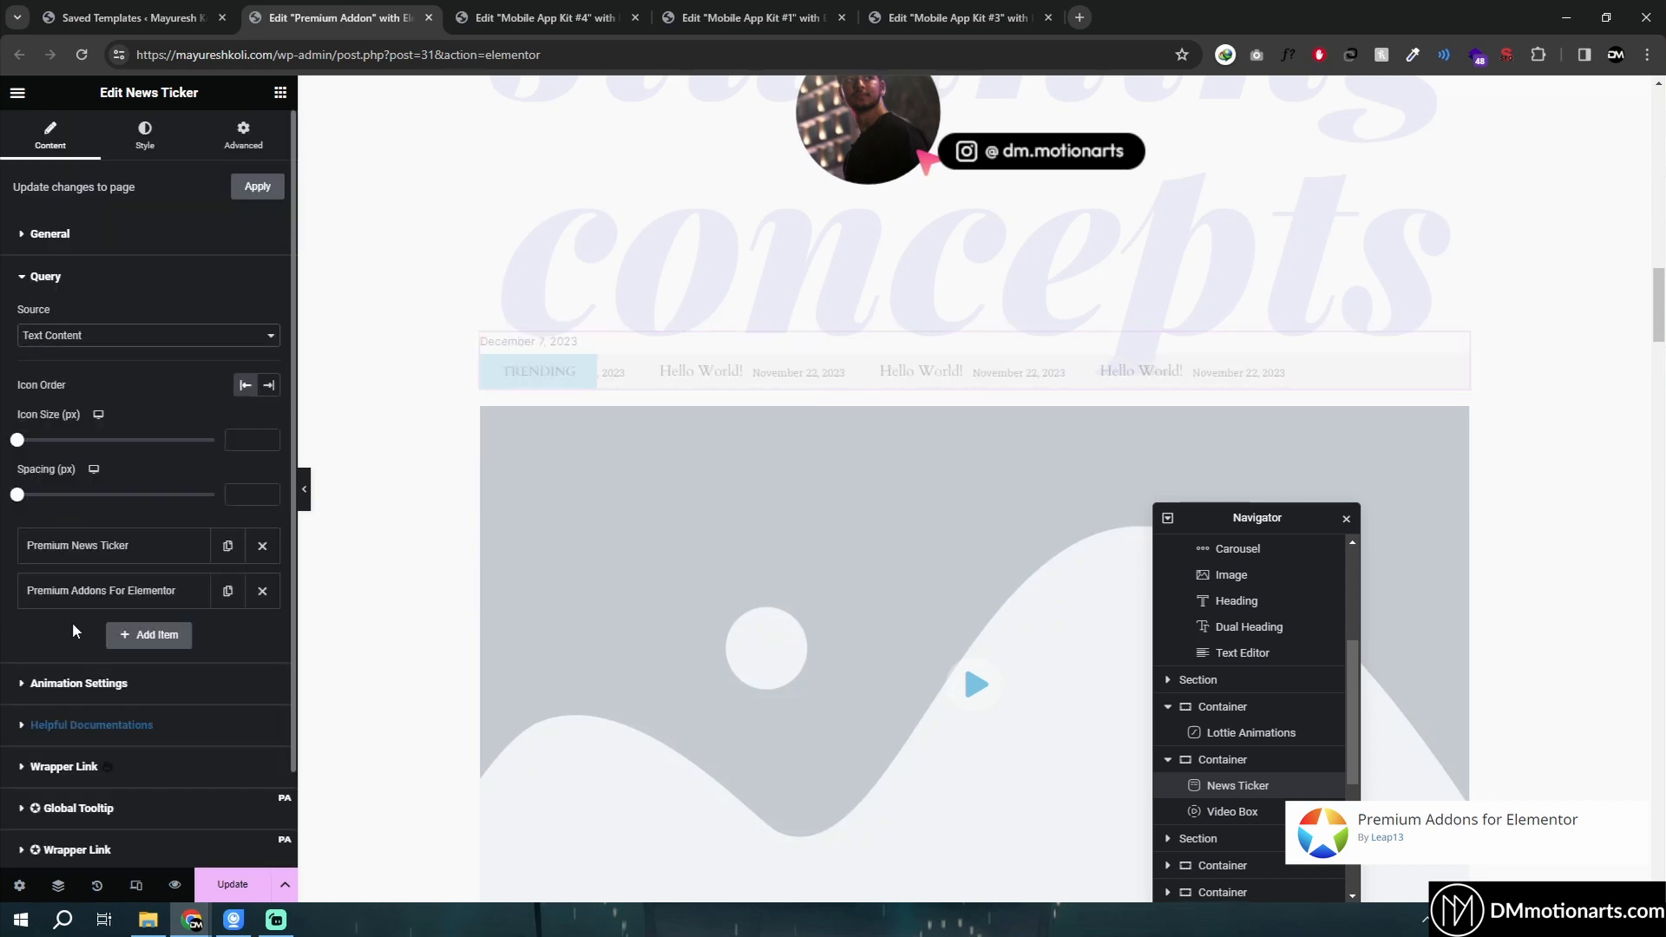
pyautogui.scroll(-1, 73, 631)
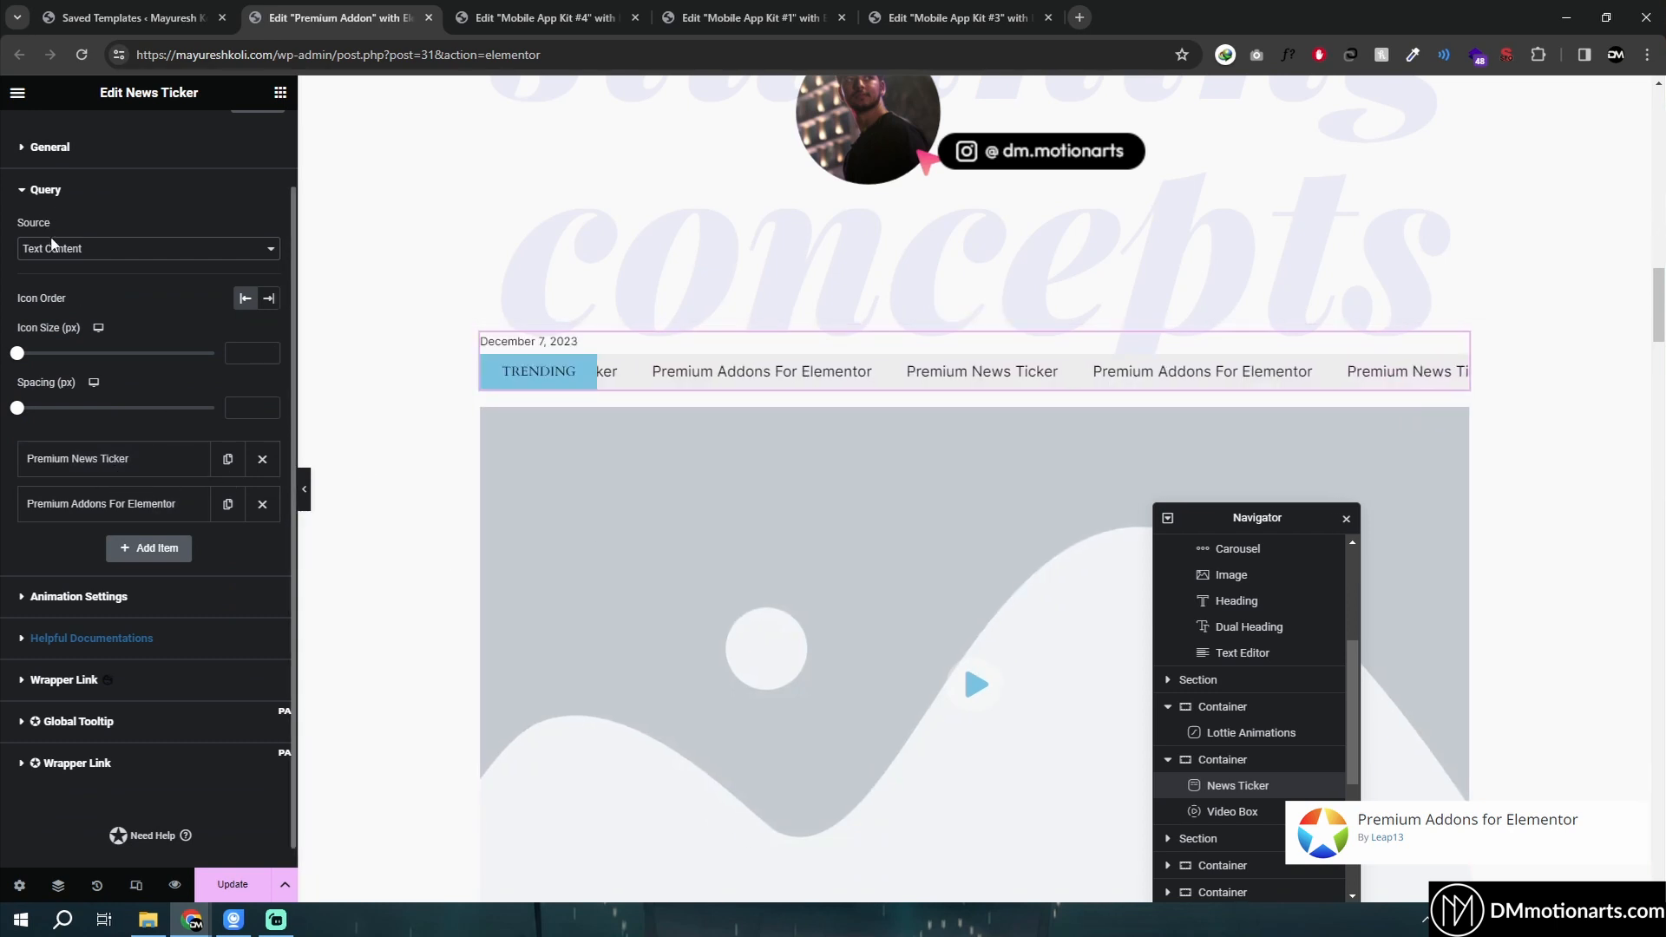
pyautogui.click(82, 248)
pyautogui.click(67, 267)
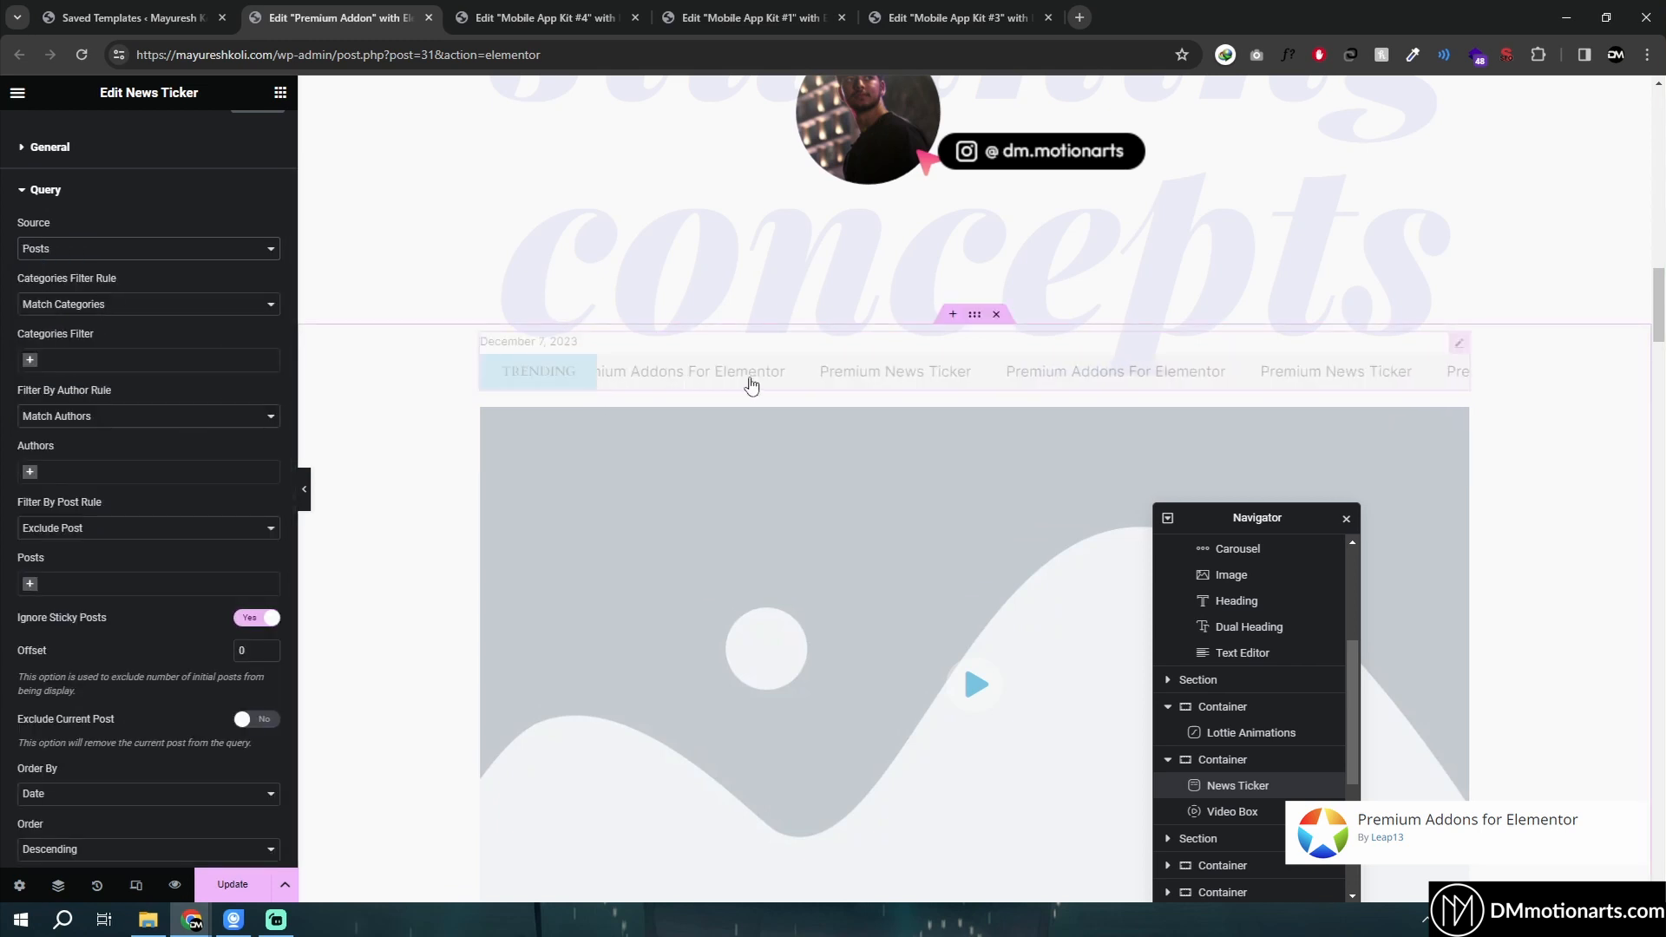
# - Select the Video Box widget and review its video settings
pyautogui.scroll(-3, 408, 499)
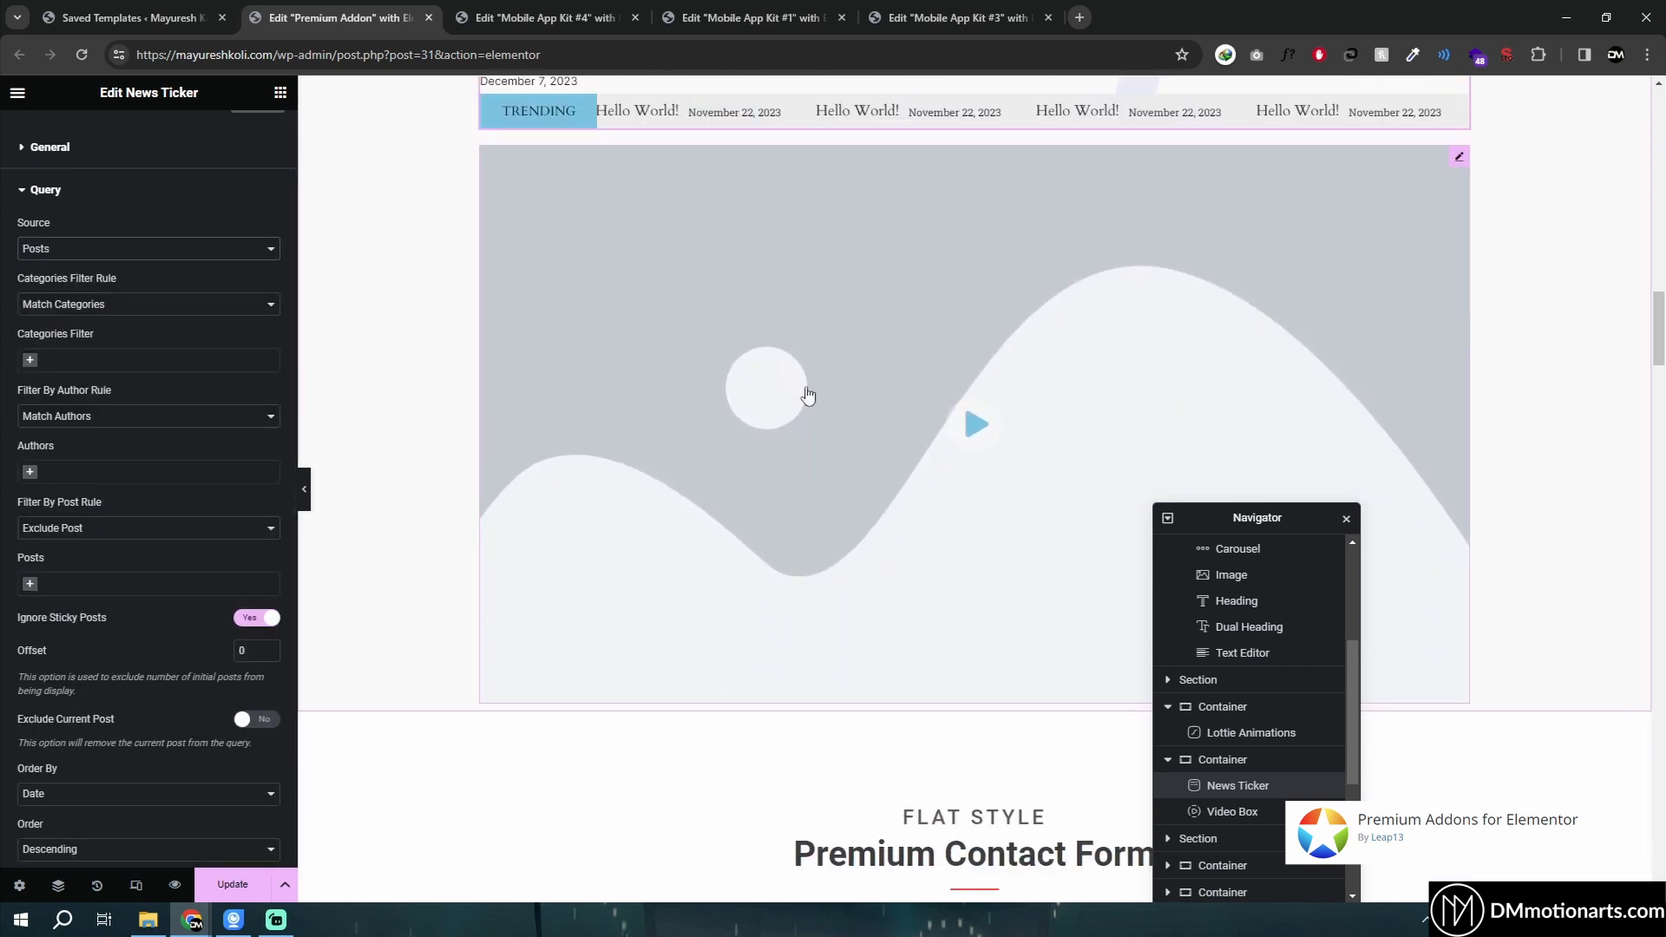
pyautogui.click(1224, 231)
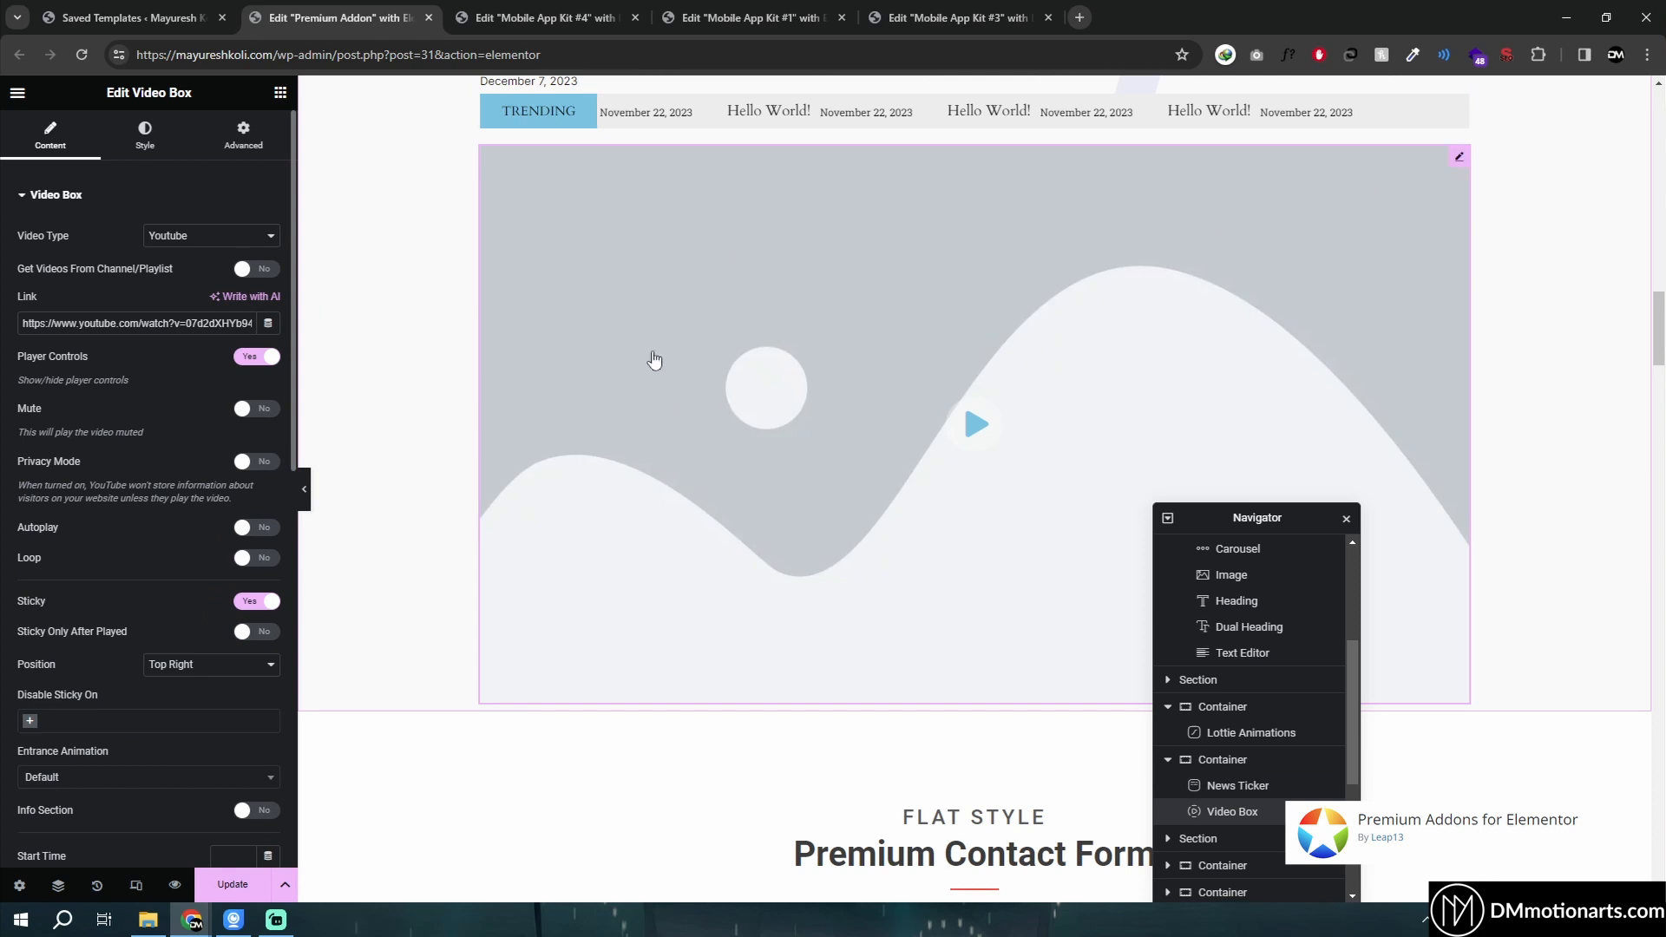
pyautogui.scroll(-5, 69, 473)
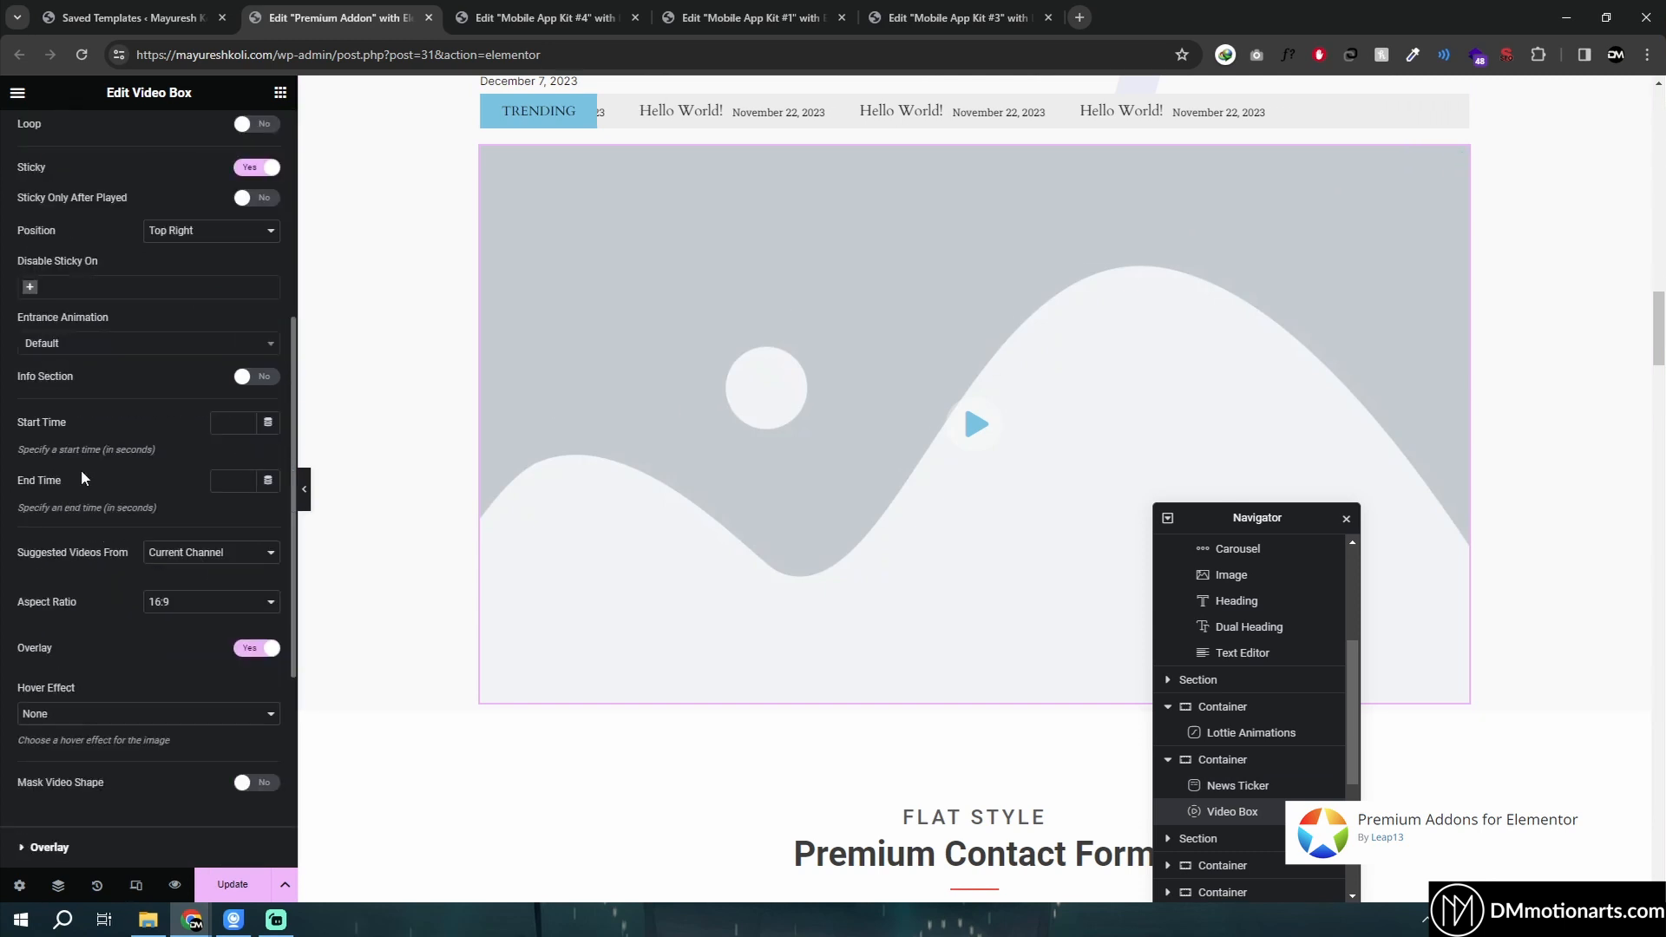
pyautogui.scroll(-2, 108, 487)
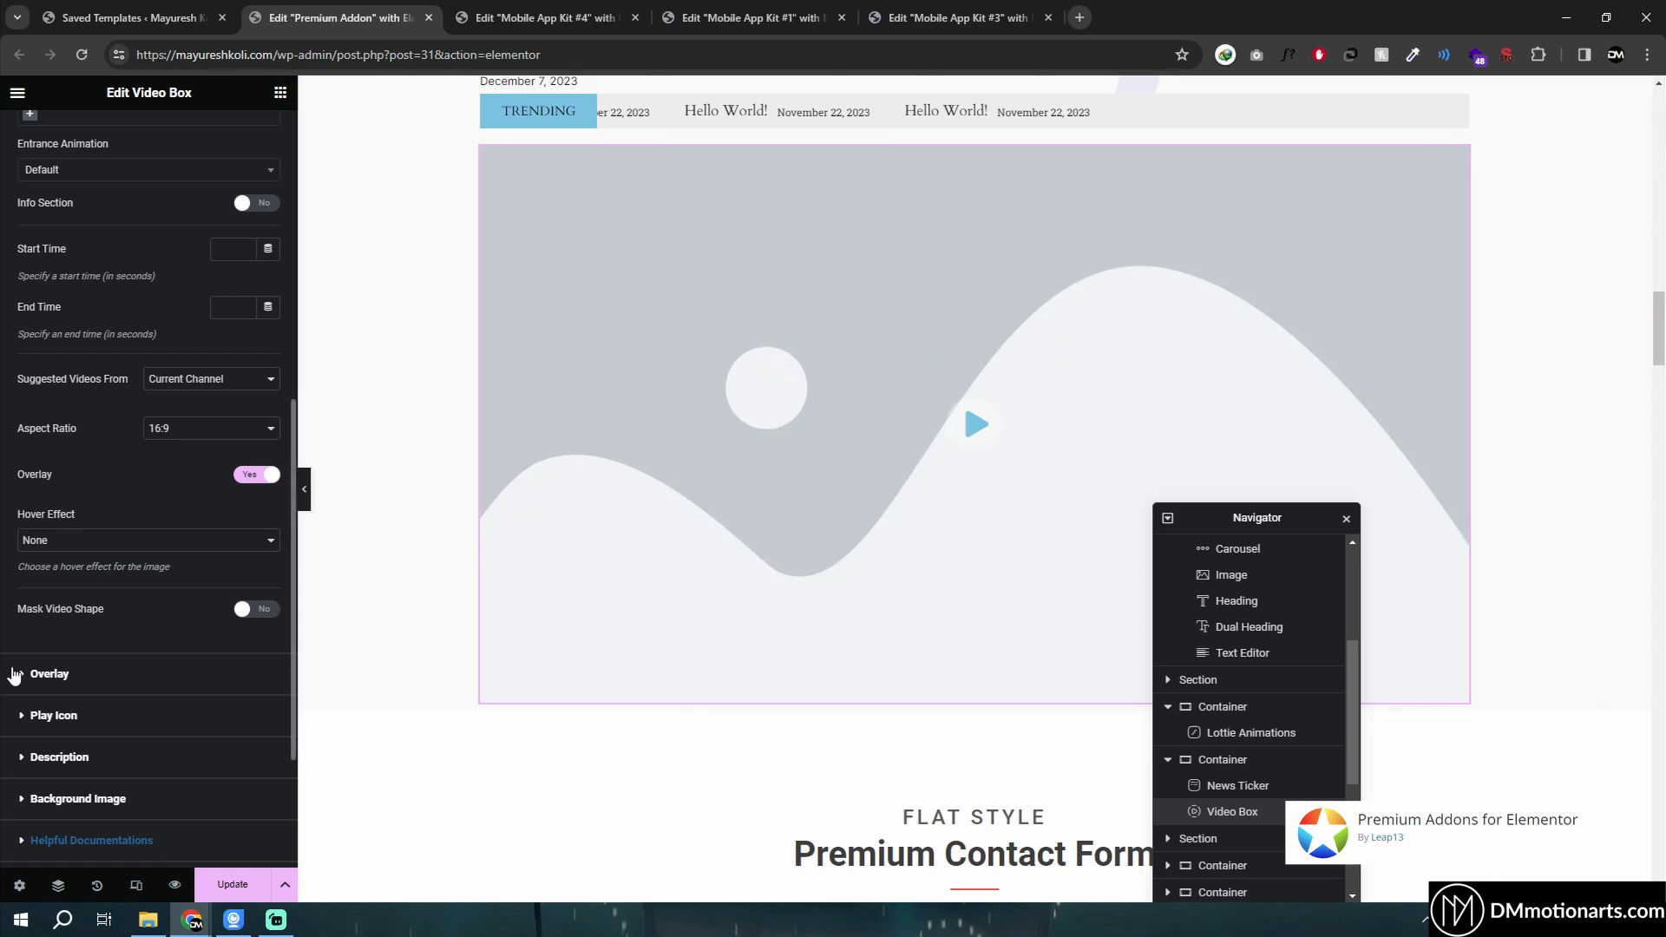
# - Remove the video box's overlay image and undo the removal
pyautogui.click(22, 674)
pyautogui.click(263, 304)
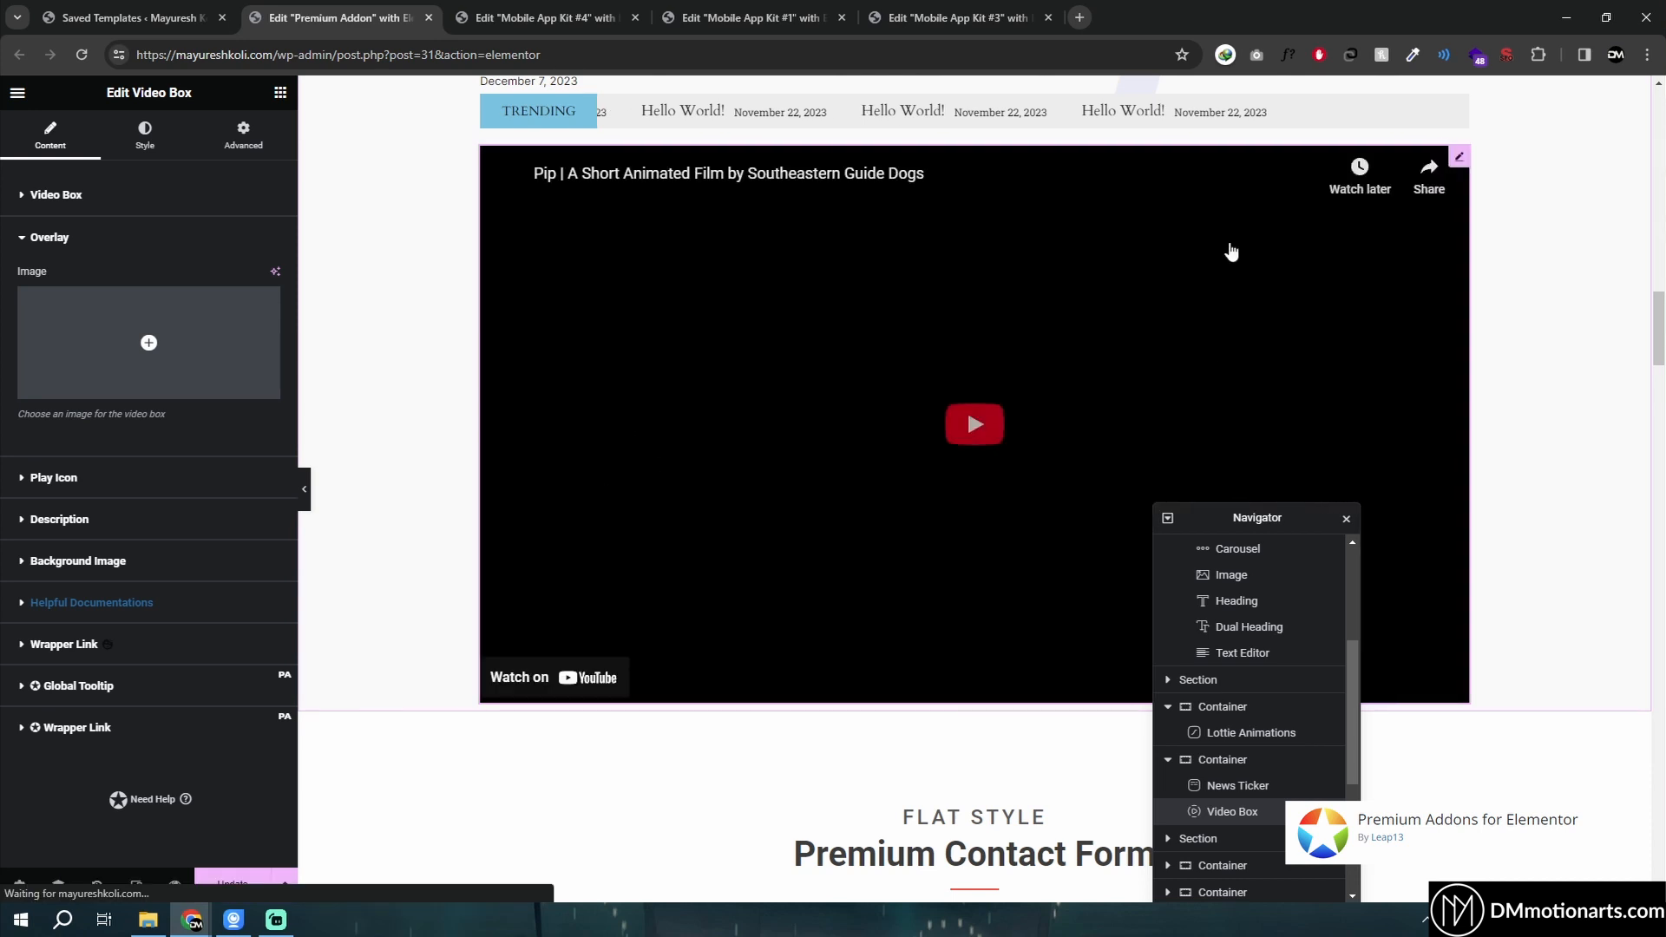
pyautogui.hotkey('ctrl', 'z')
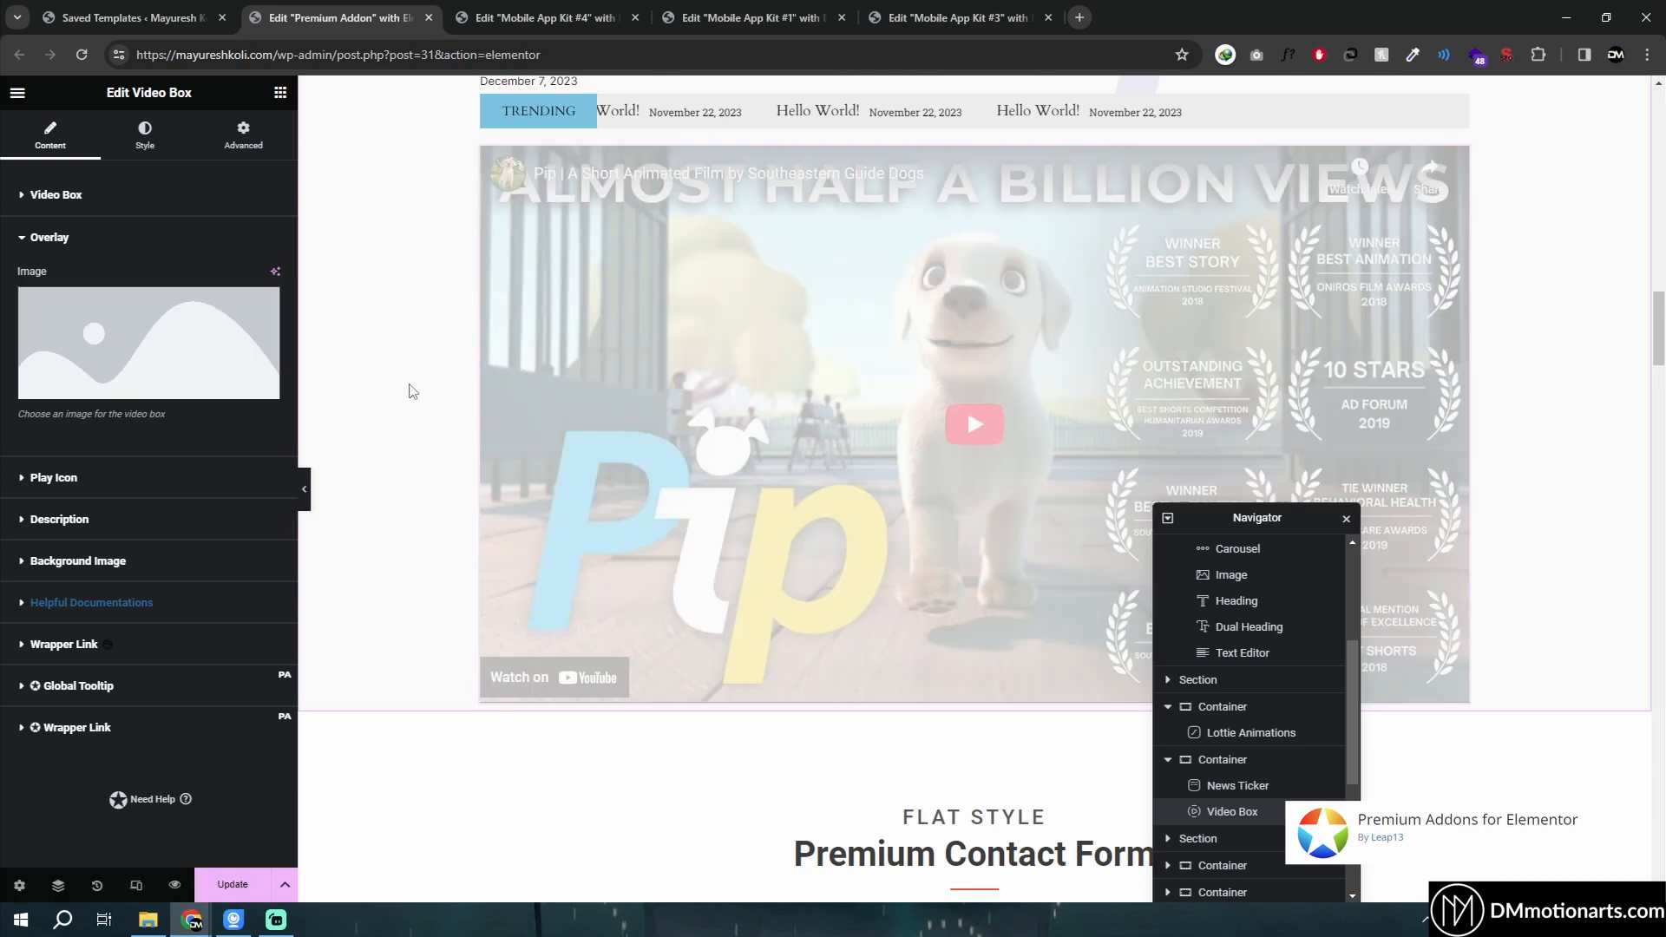
# - Open the video box's Play Icon settings and close the floating sticky video preview
pyautogui.moveTo(158, 356)
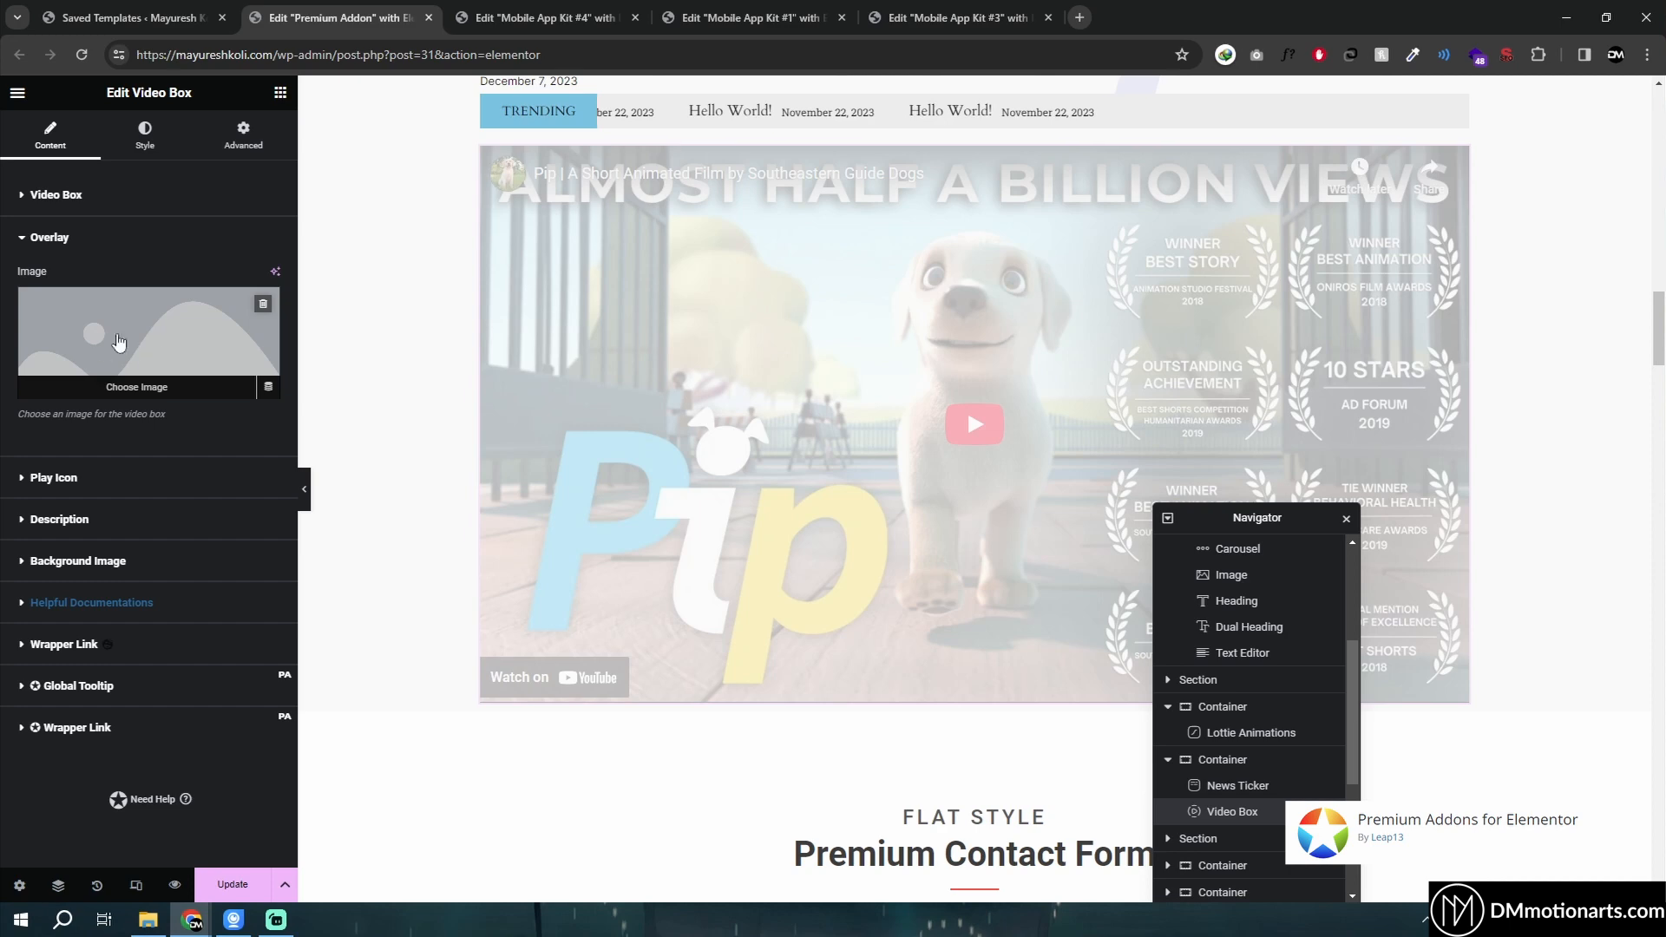
pyautogui.click(121, 477)
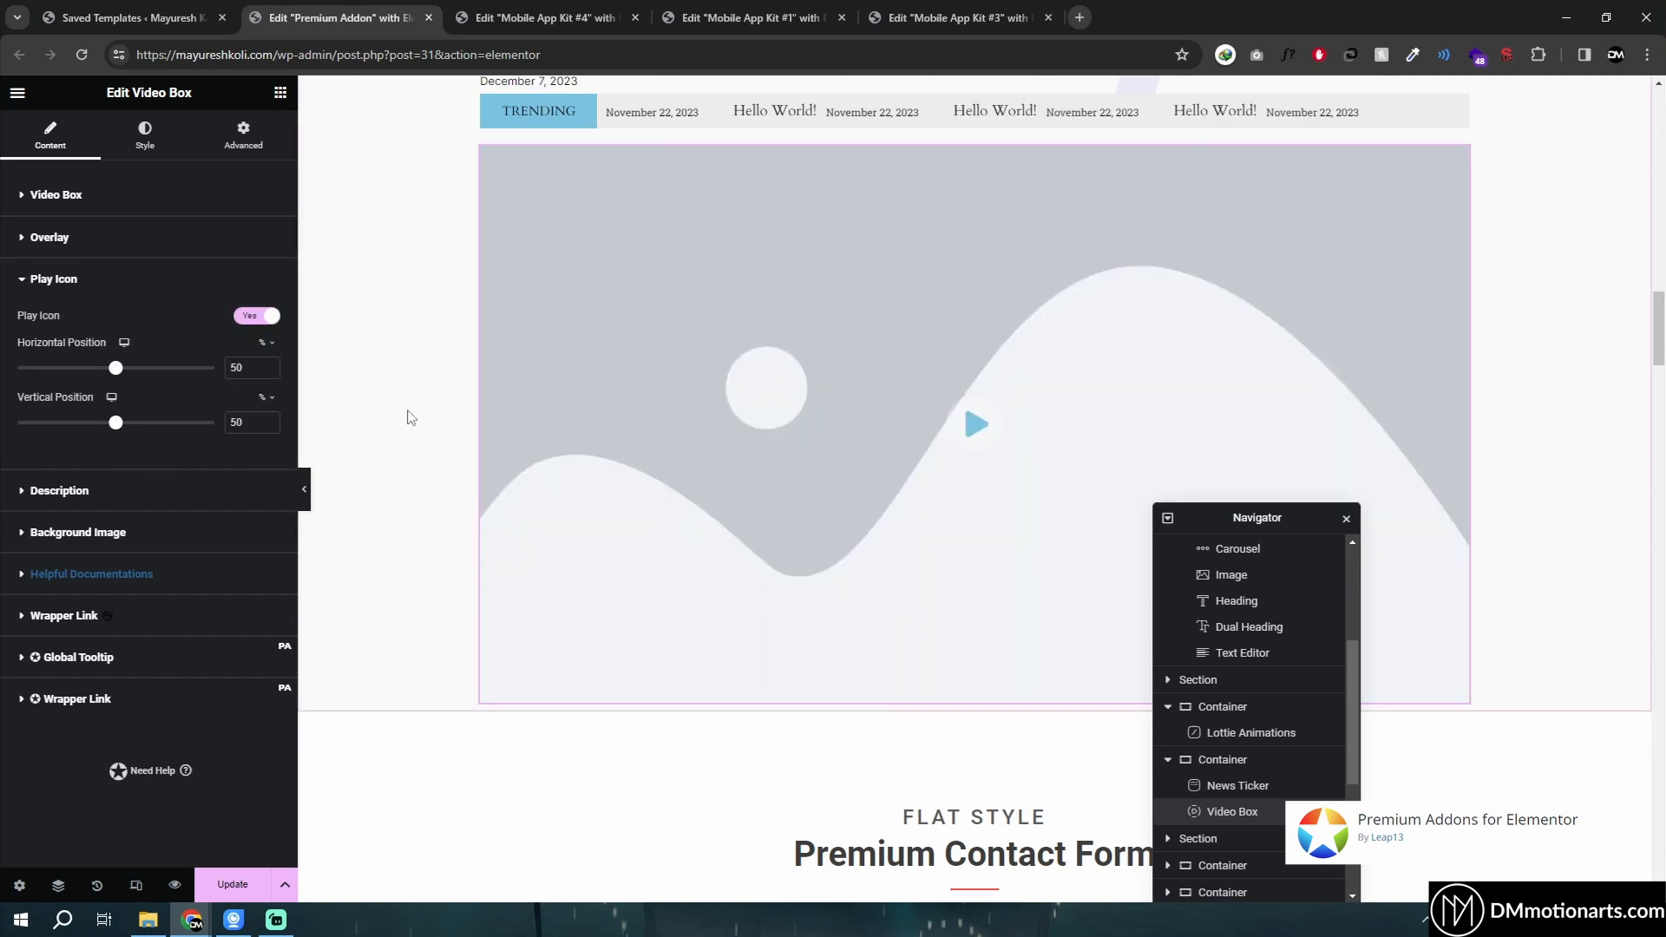
pyautogui.scroll(-4, 404, 423)
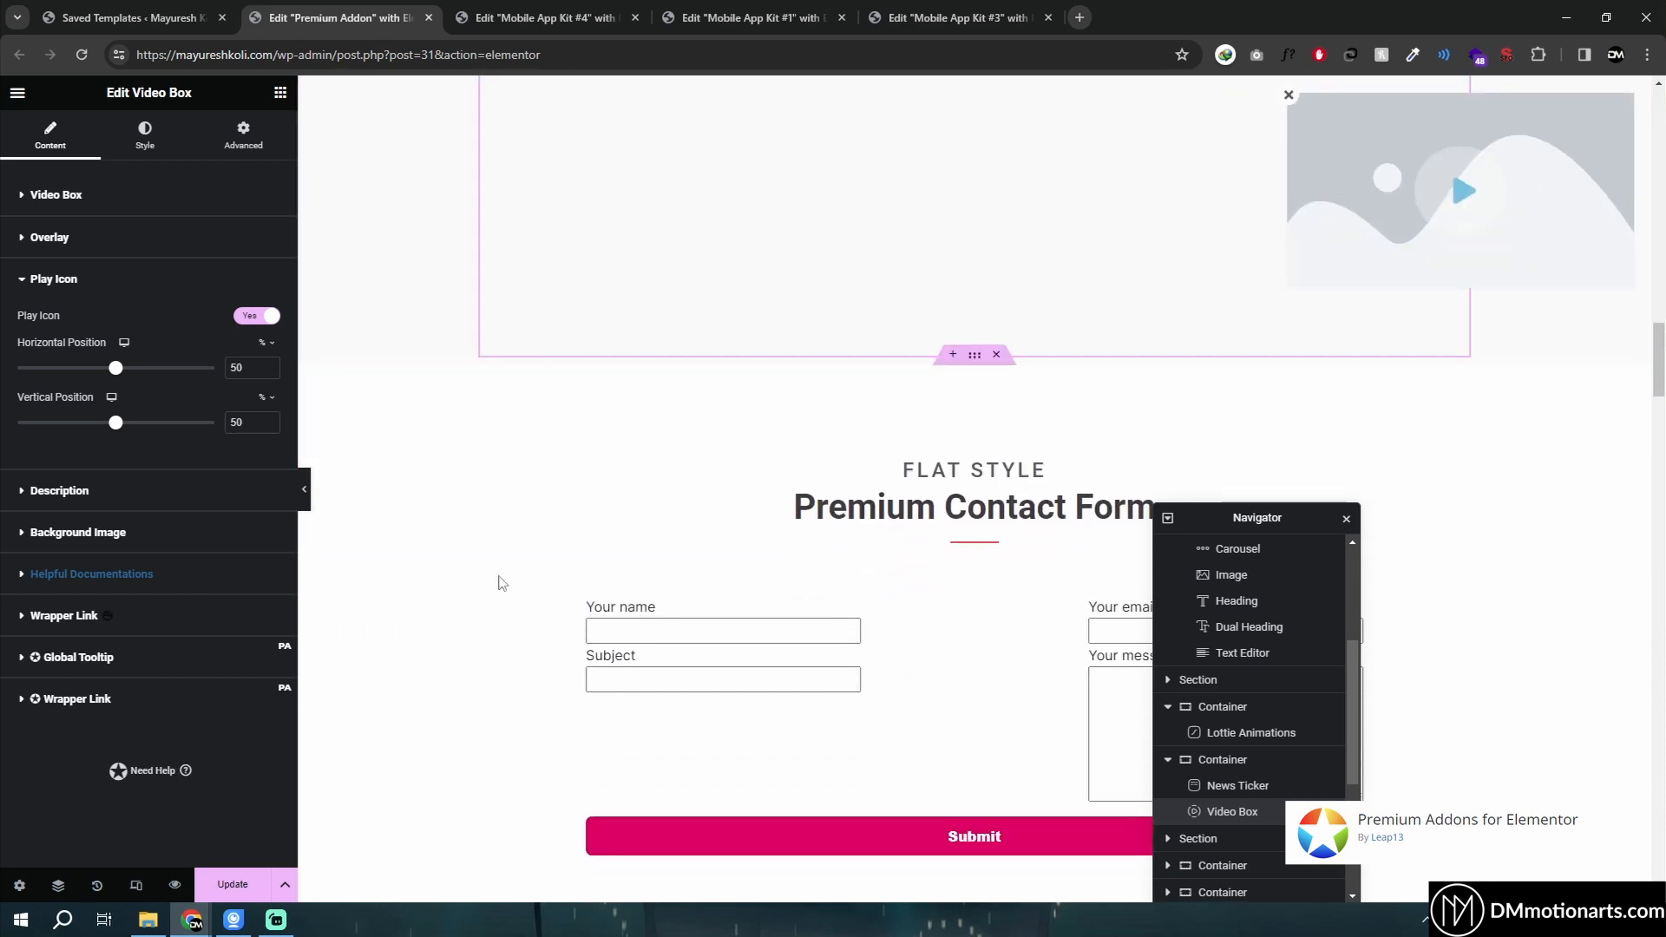
pyautogui.scroll(-3, 824, 512)
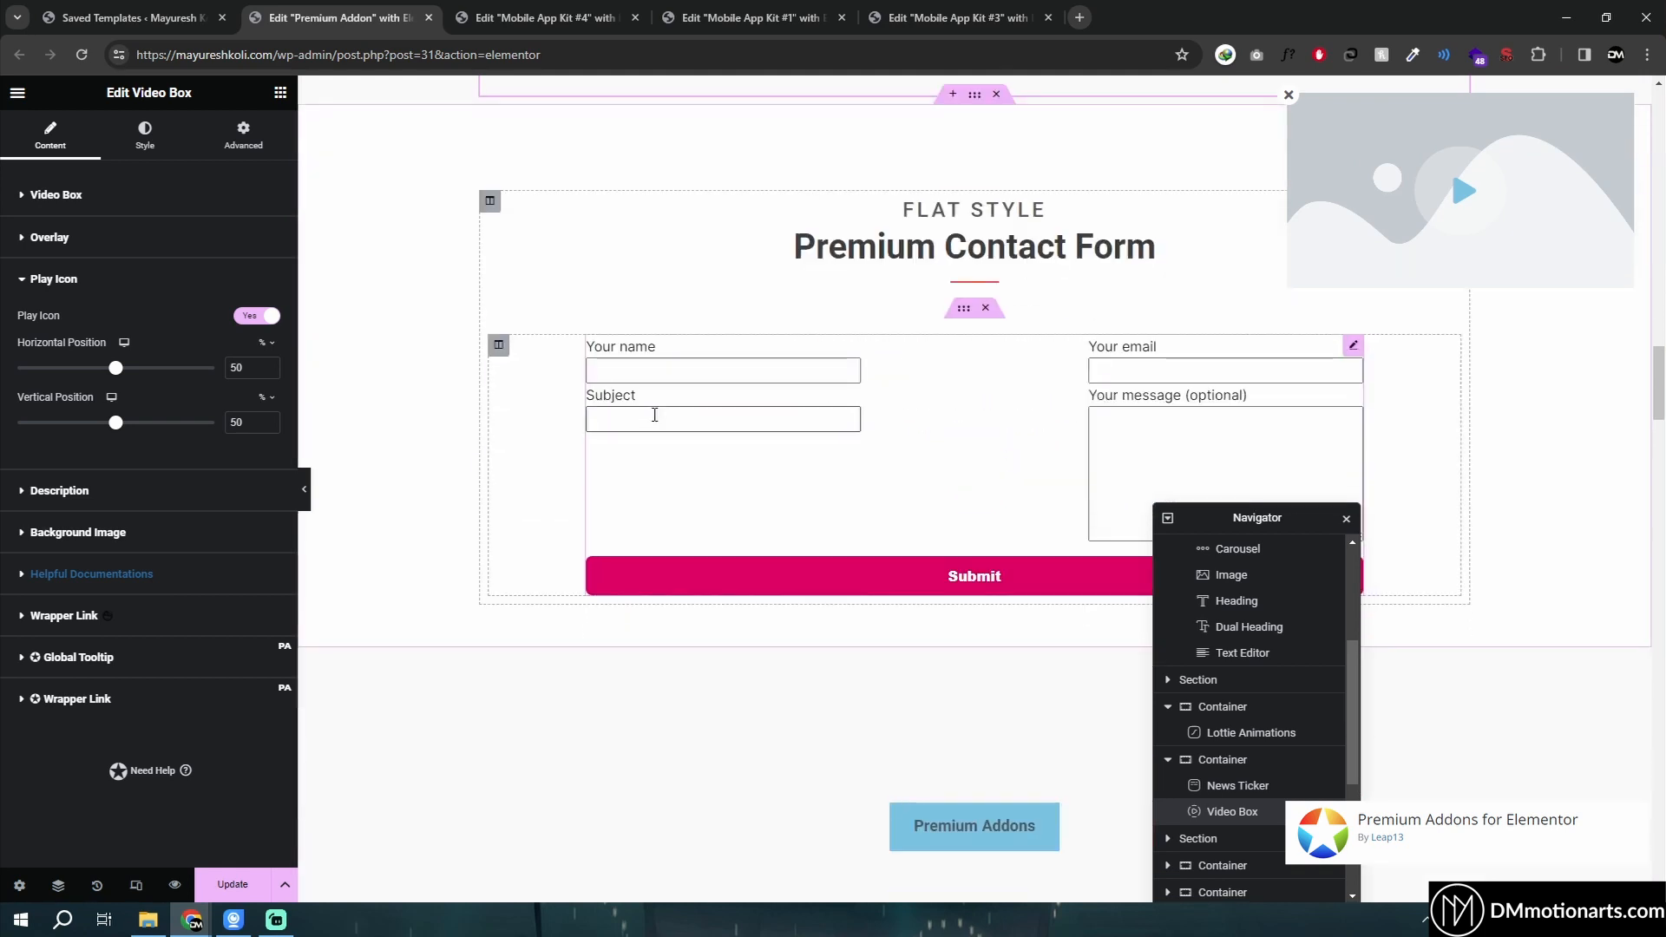
pyautogui.scroll(5, 1301, 234)
pyautogui.click(1289, 95)
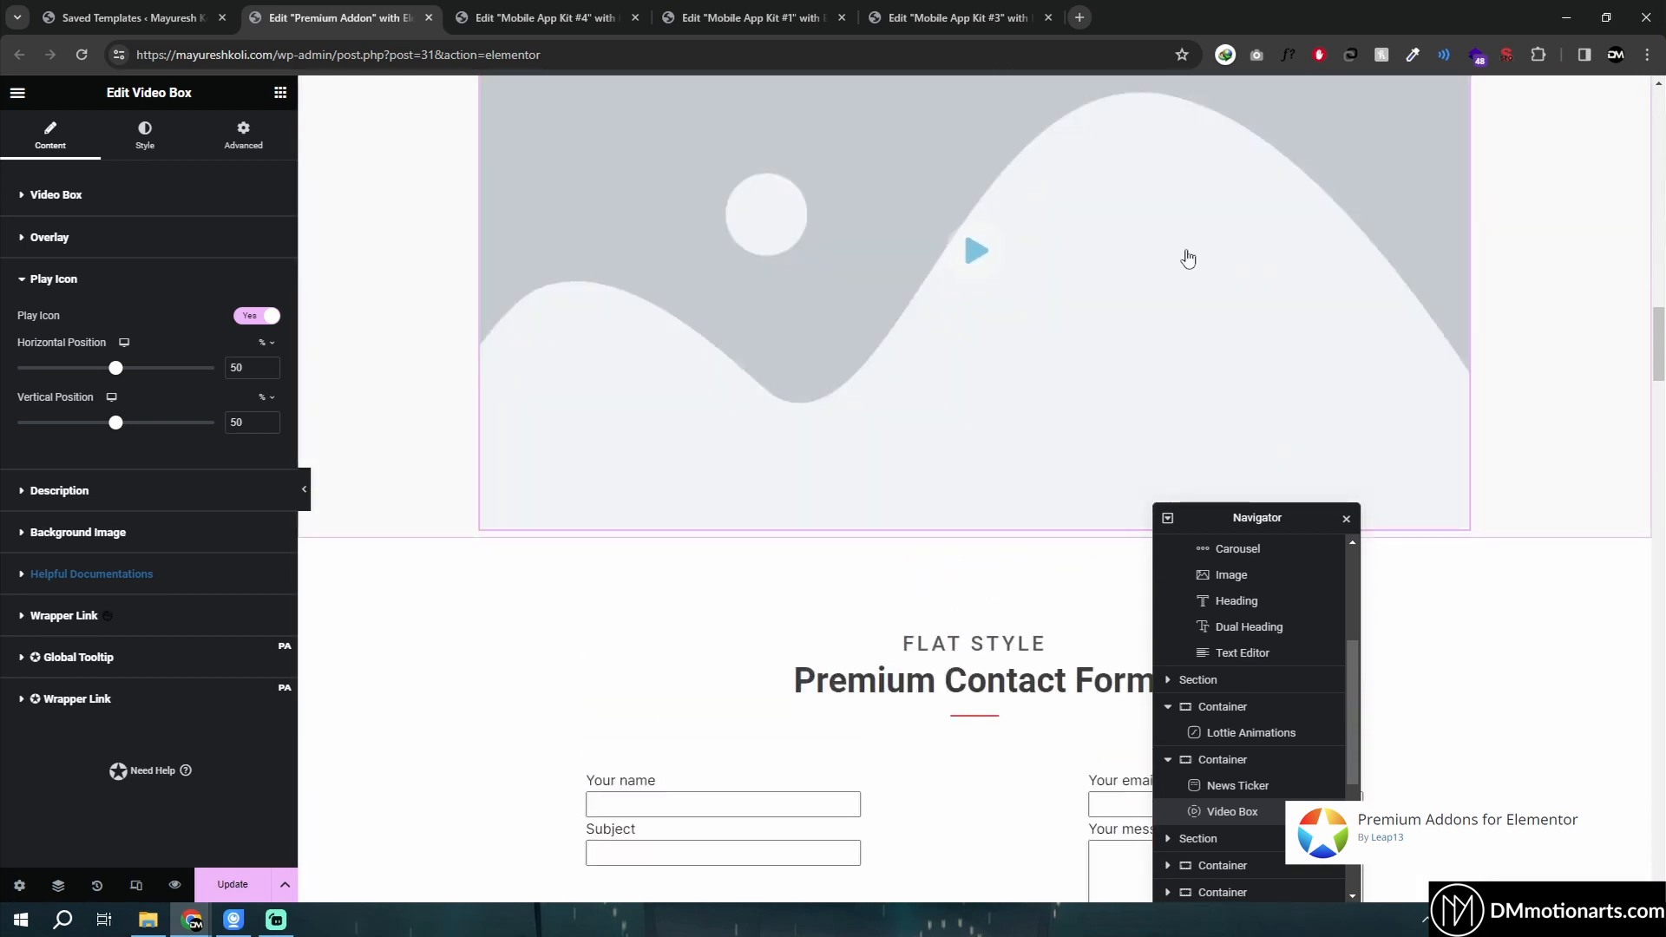
pyautogui.scroll(-5, 965, 392)
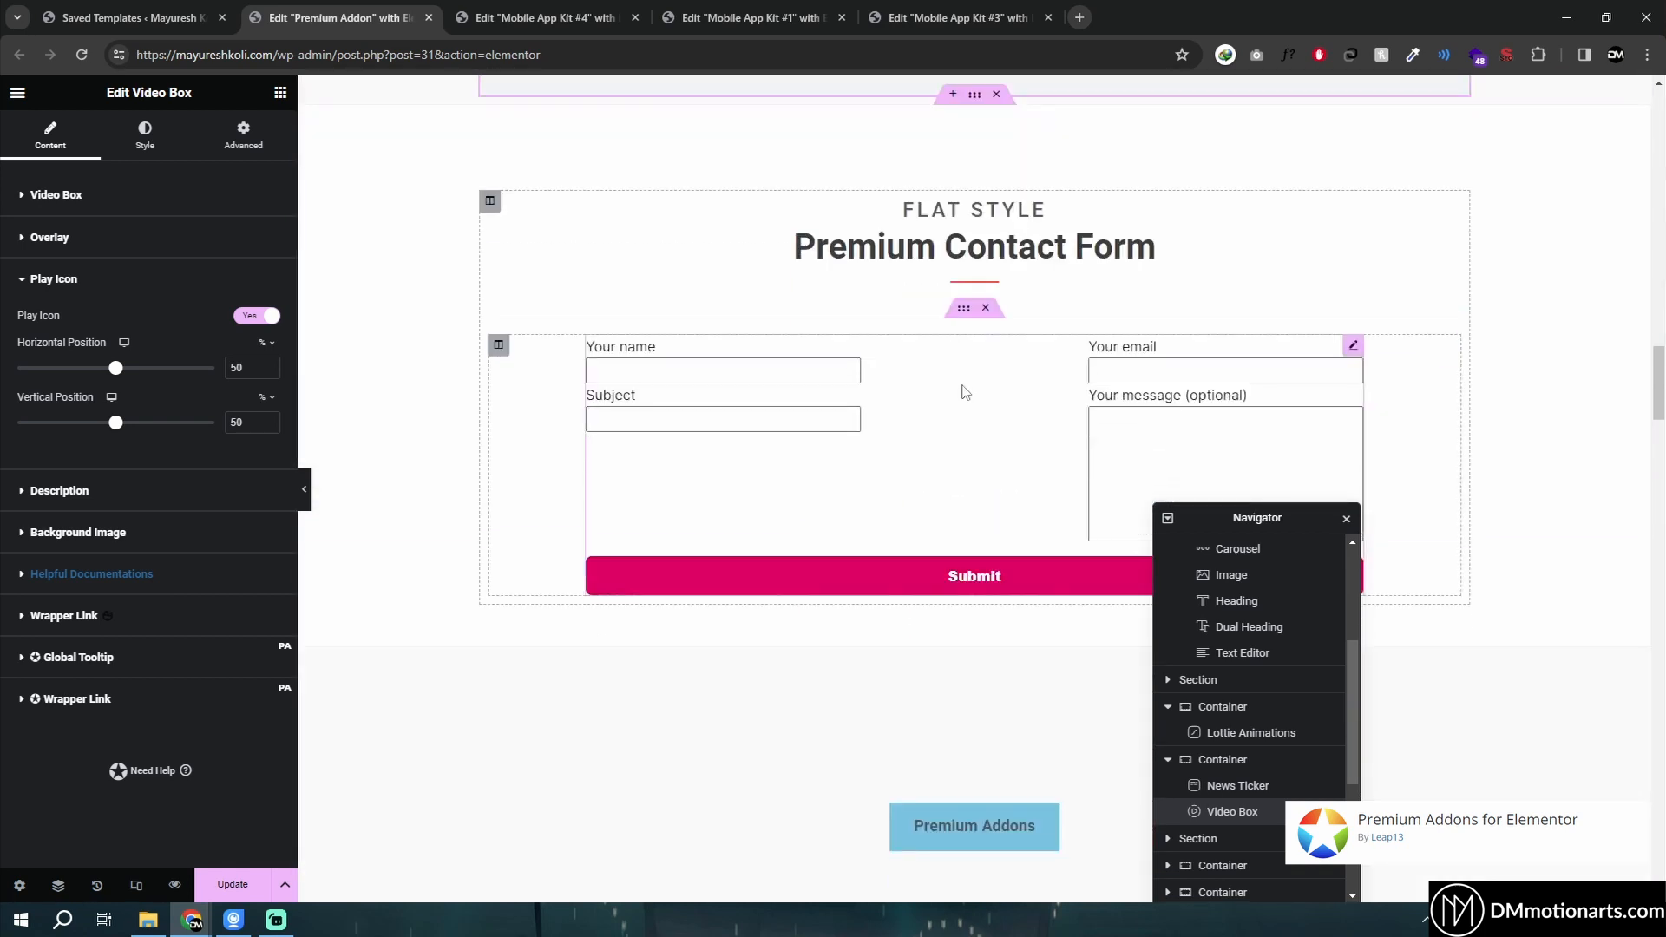
# - Select the Contact Form 7 widget and review its contact form settings
pyautogui.click(1353, 347)
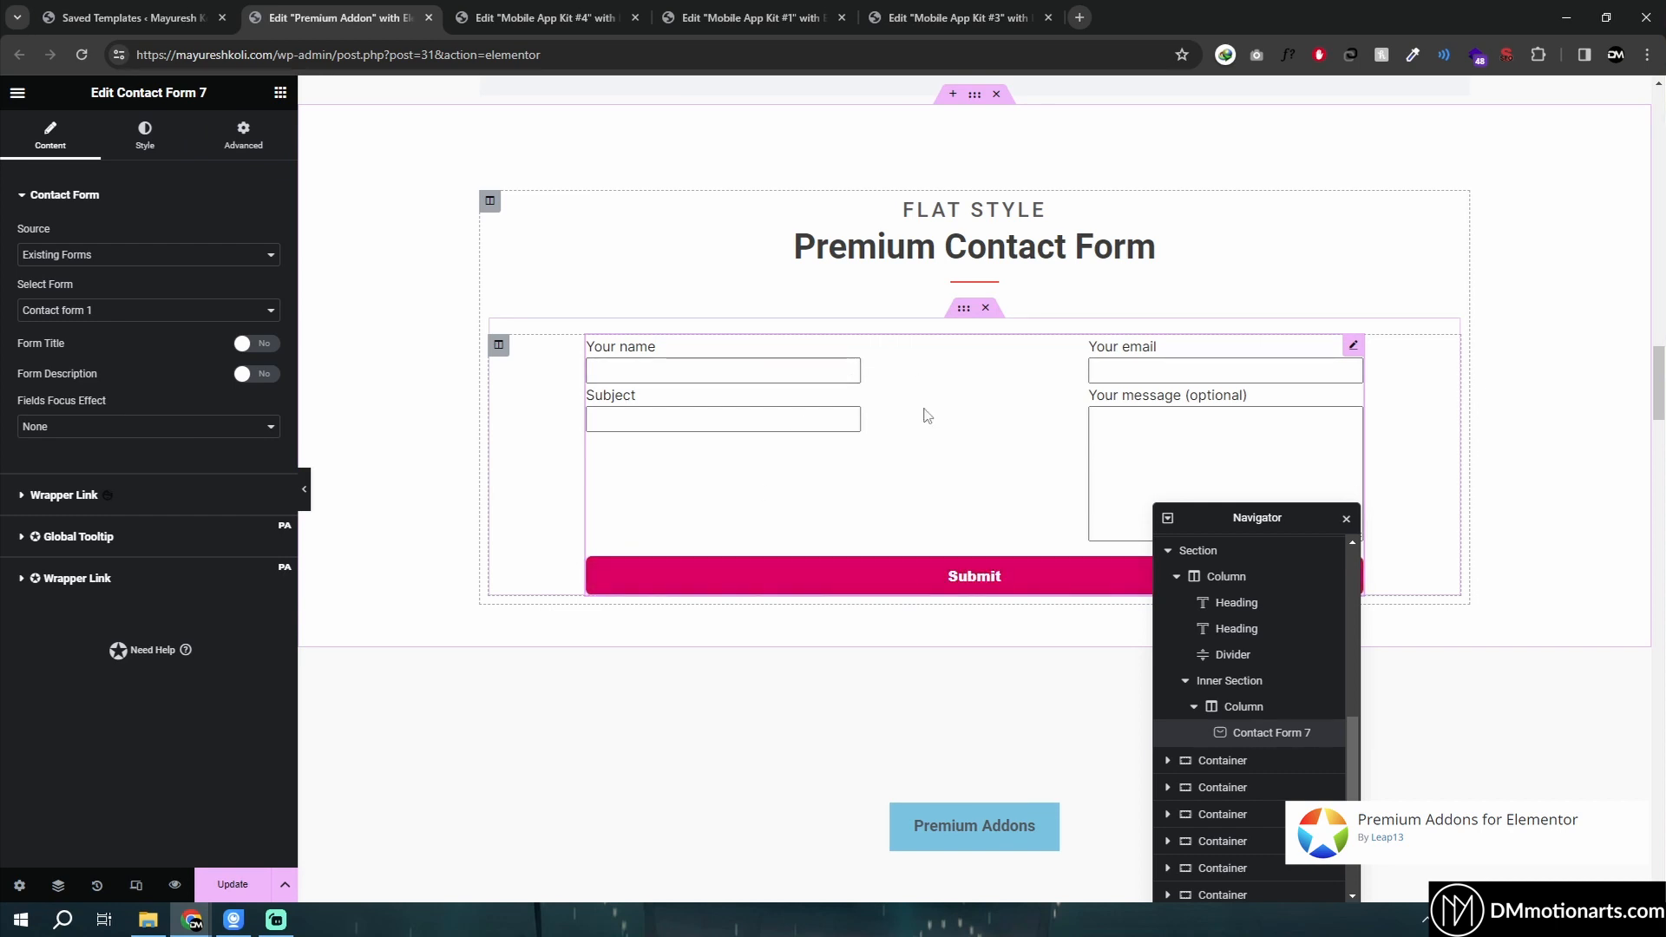
pyautogui.scroll(-6, 927, 415)
pyautogui.scroll(1, 773, 372)
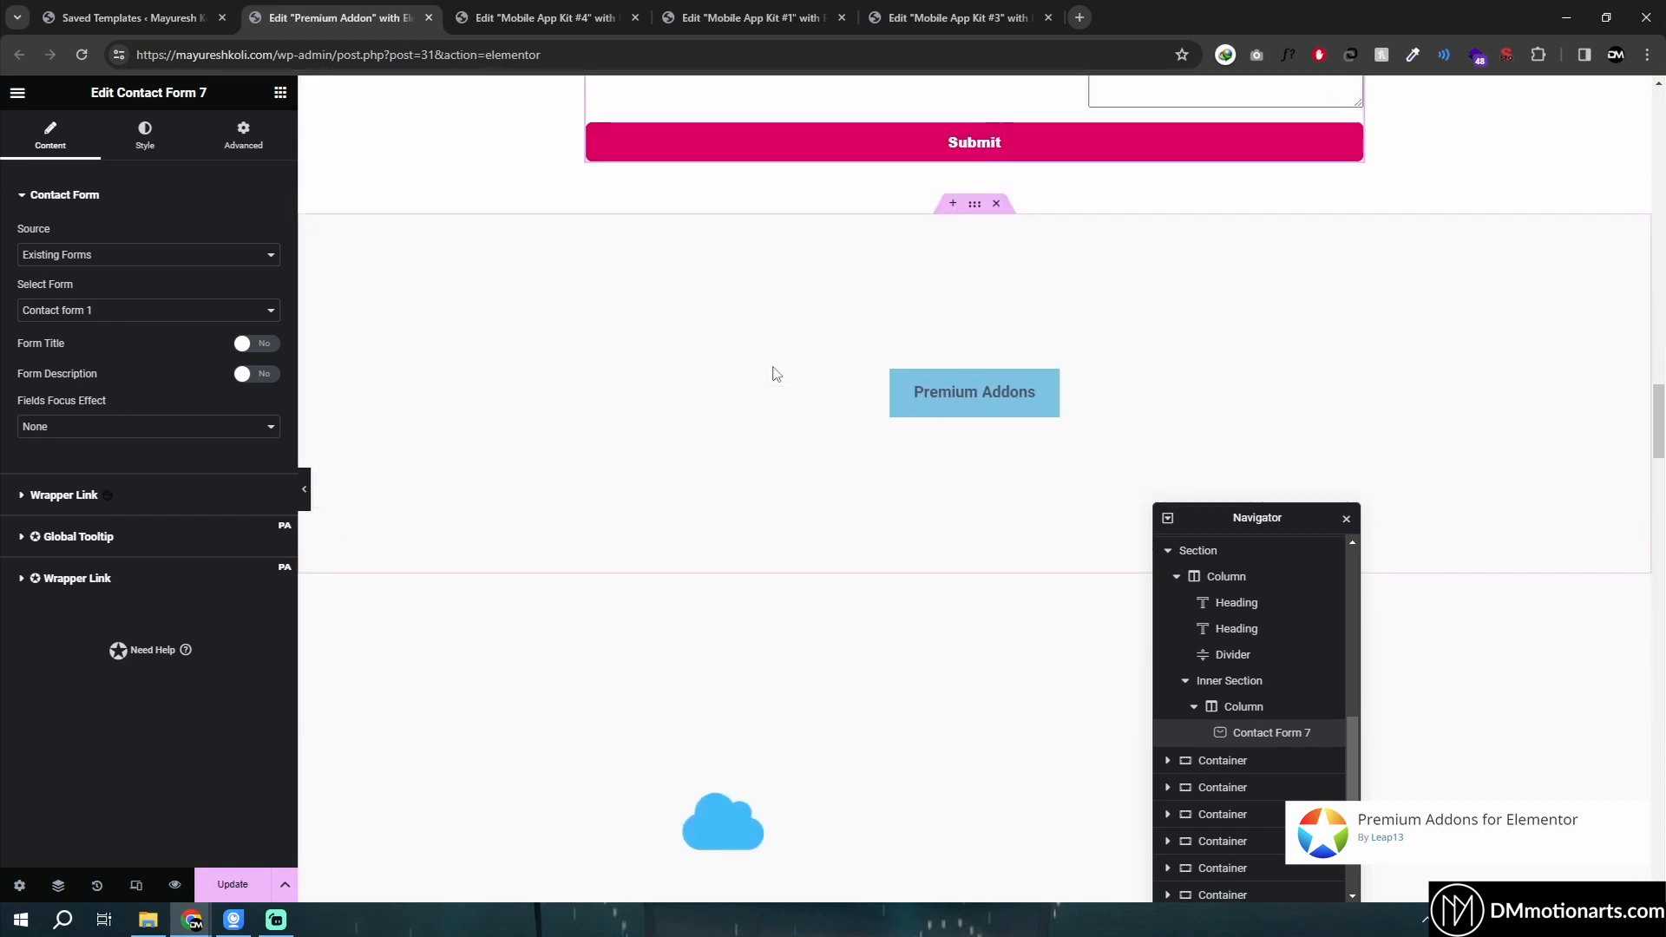
# - Select the Premium Addons modal box button, preview its popup, and check the Content to Show options
pyautogui.click(975, 402)
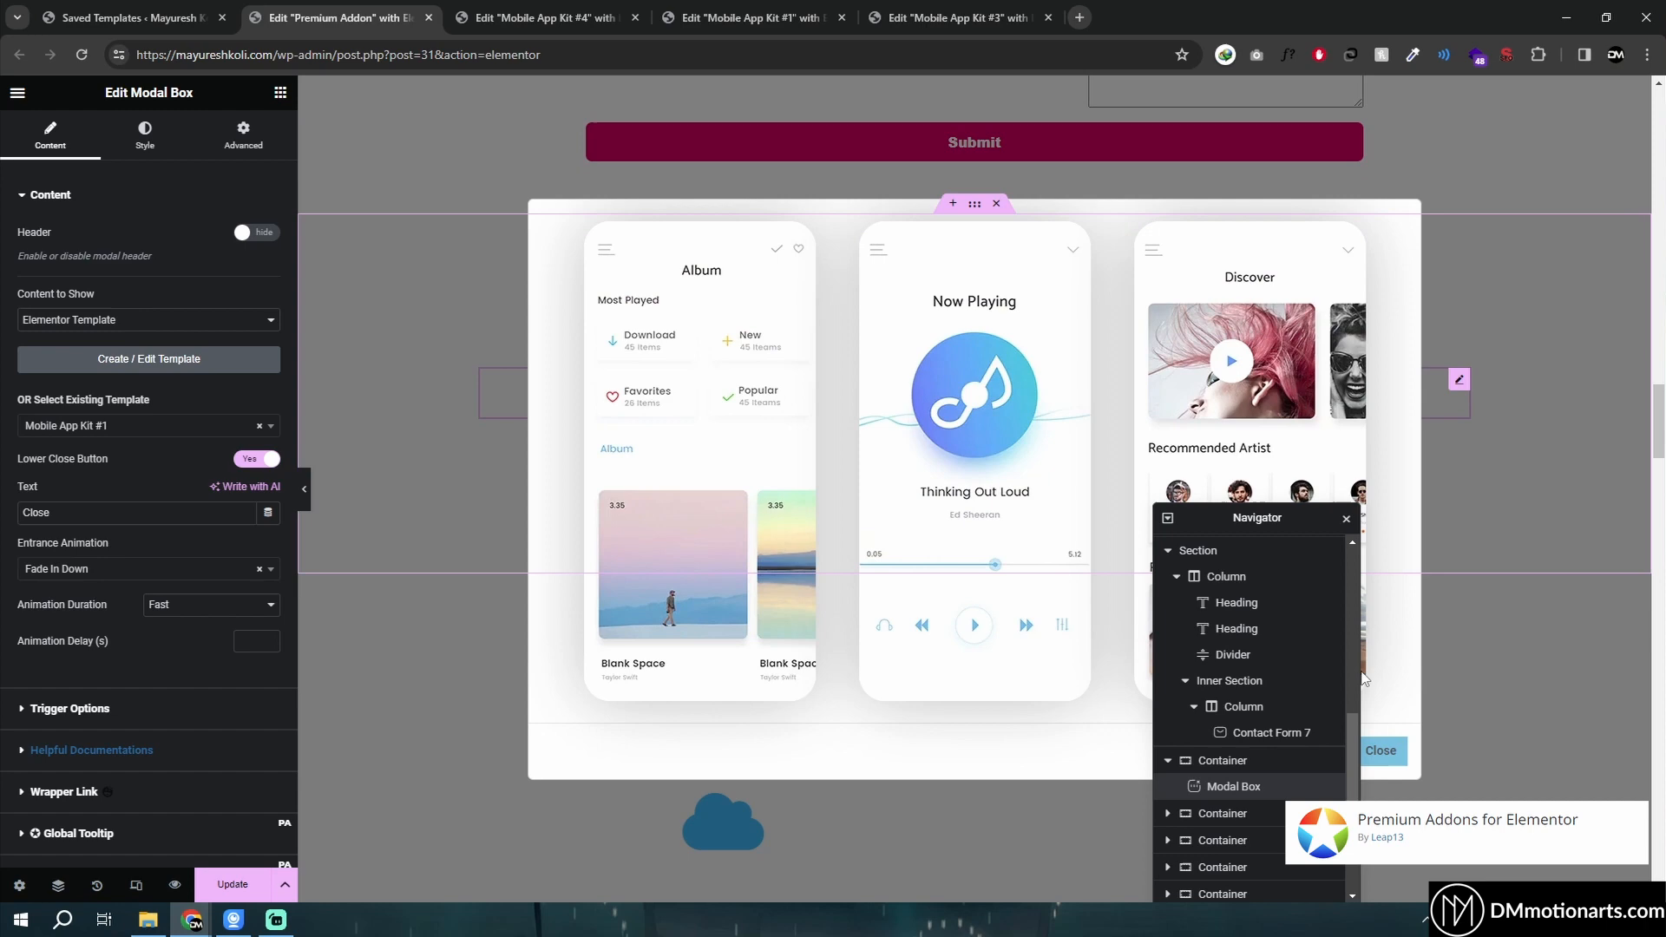
pyautogui.click(1380, 750)
pyautogui.click(952, 401)
pyautogui.click(1375, 748)
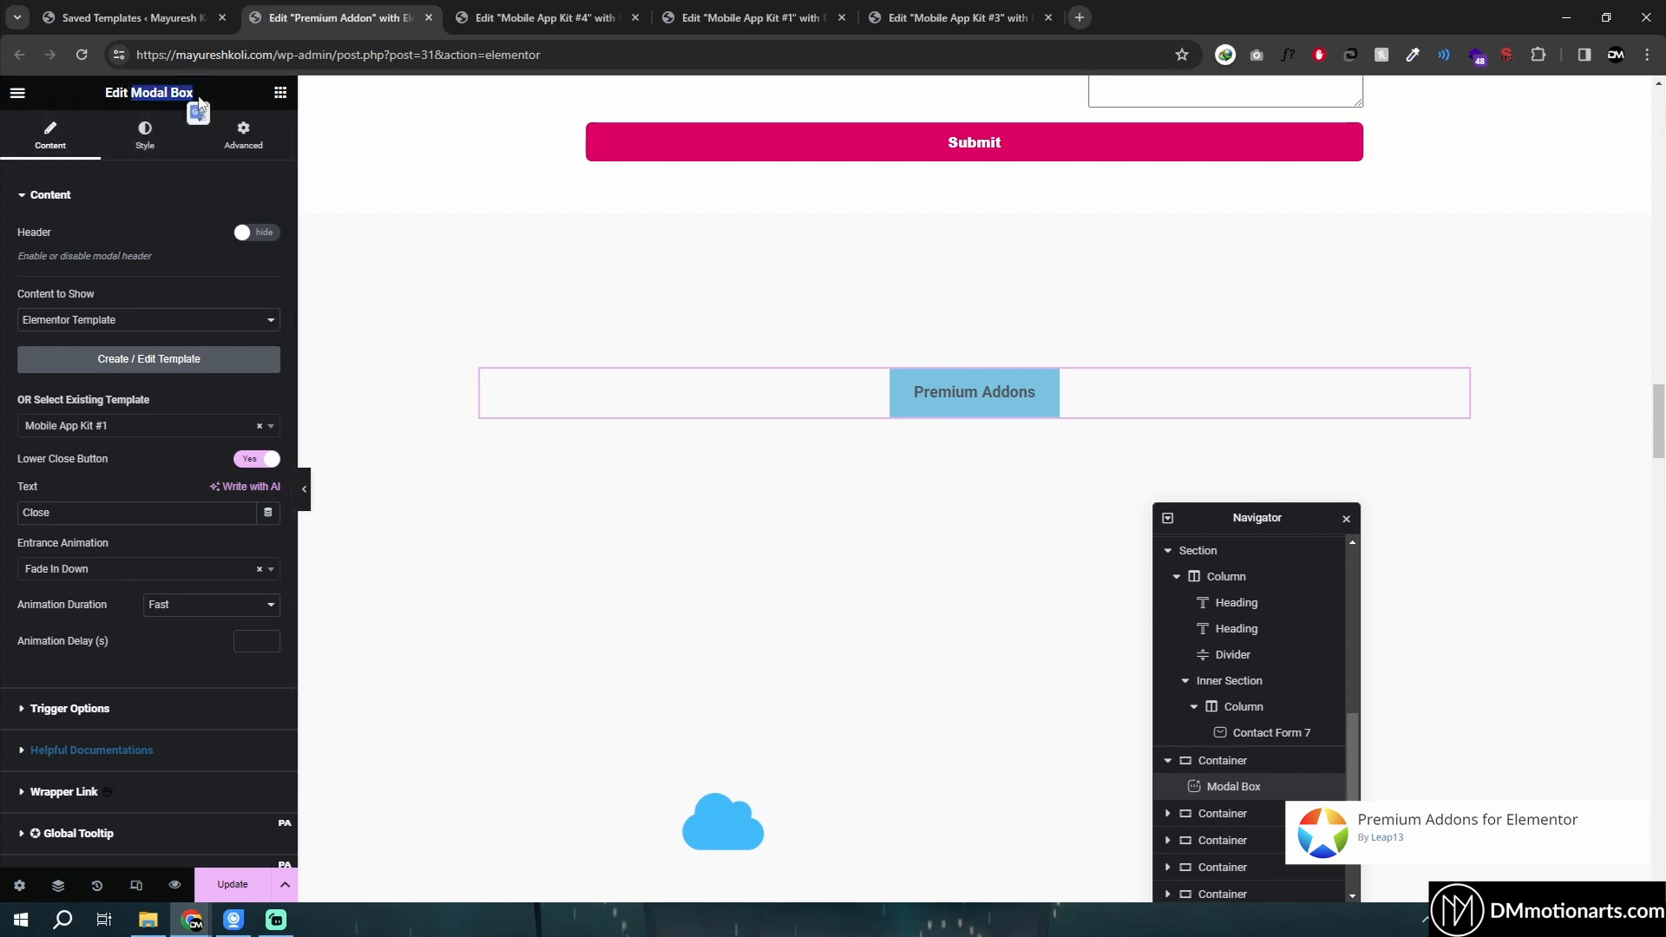
pyautogui.click(166, 320)
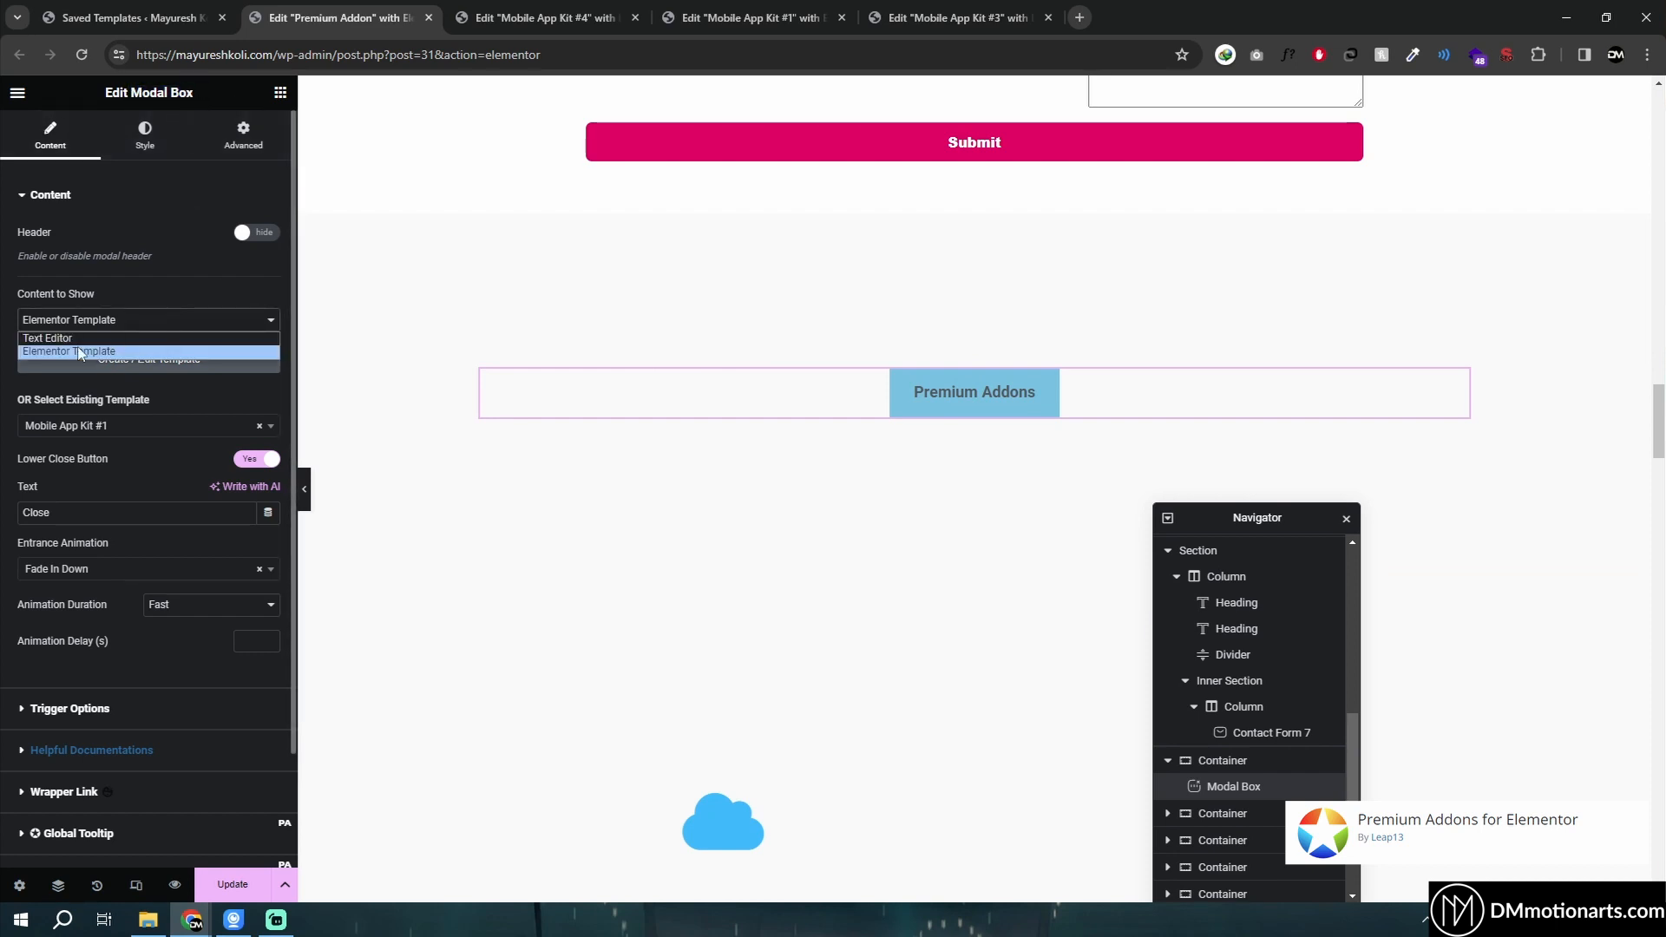
pyautogui.click(4, 323)
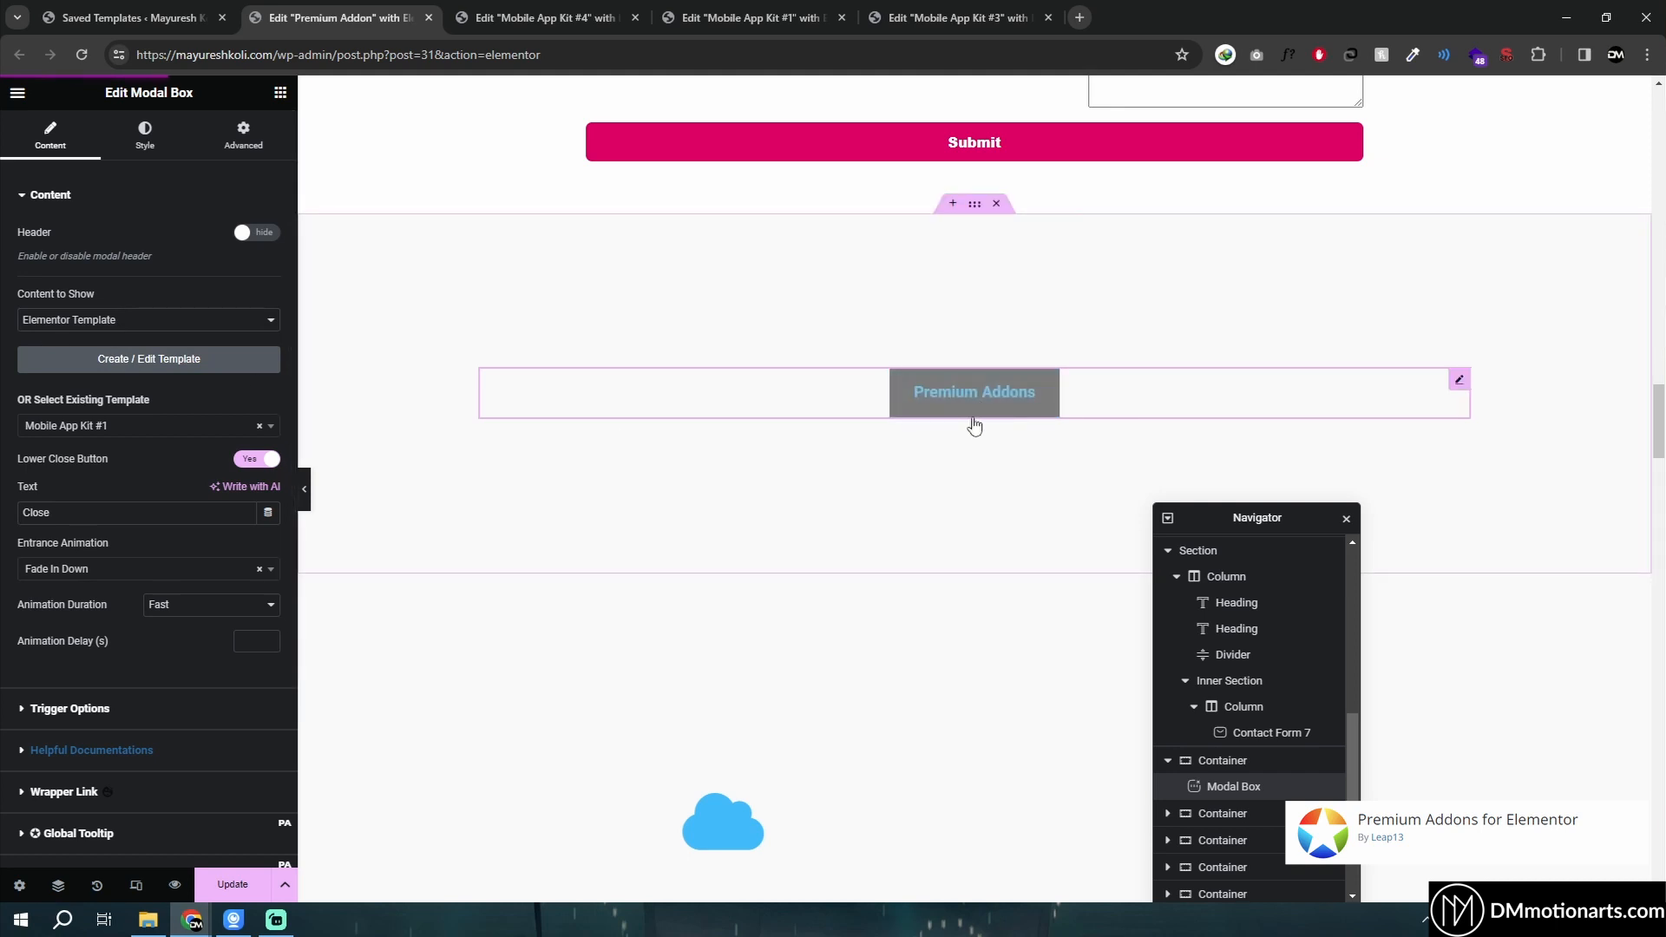
pyautogui.click(973, 406)
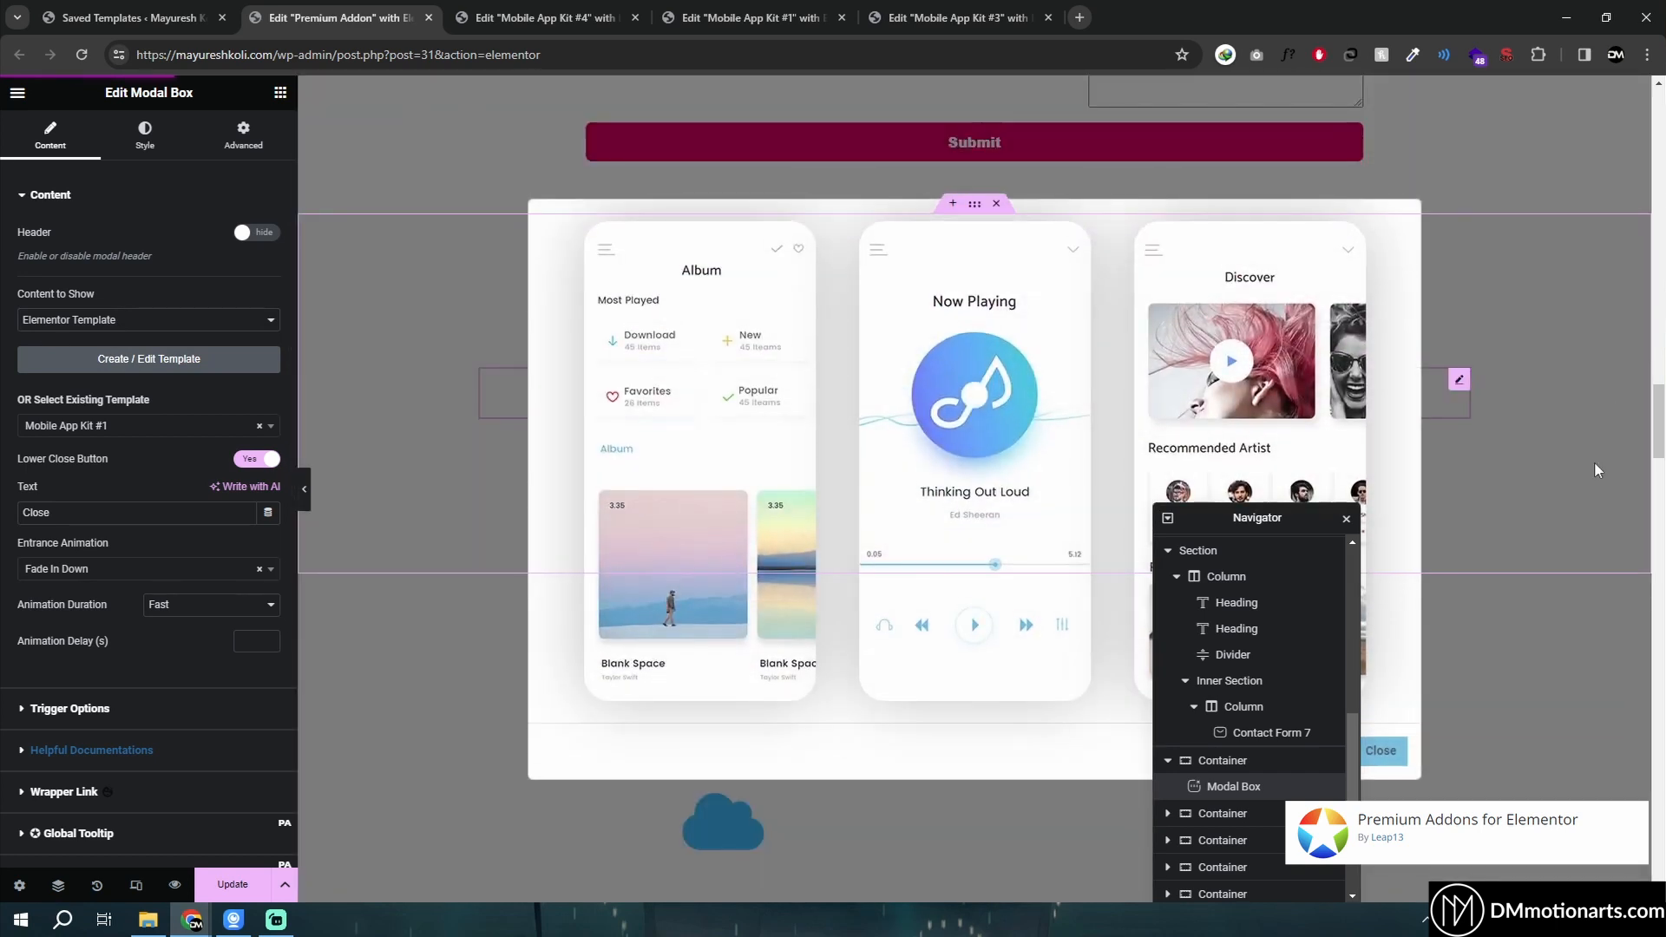
pyautogui.click(1594, 461)
# - Open the published page in a new tab and close the extra Mobile App Kit editor tabs
pyautogui.scroll(-2, 898, 330)
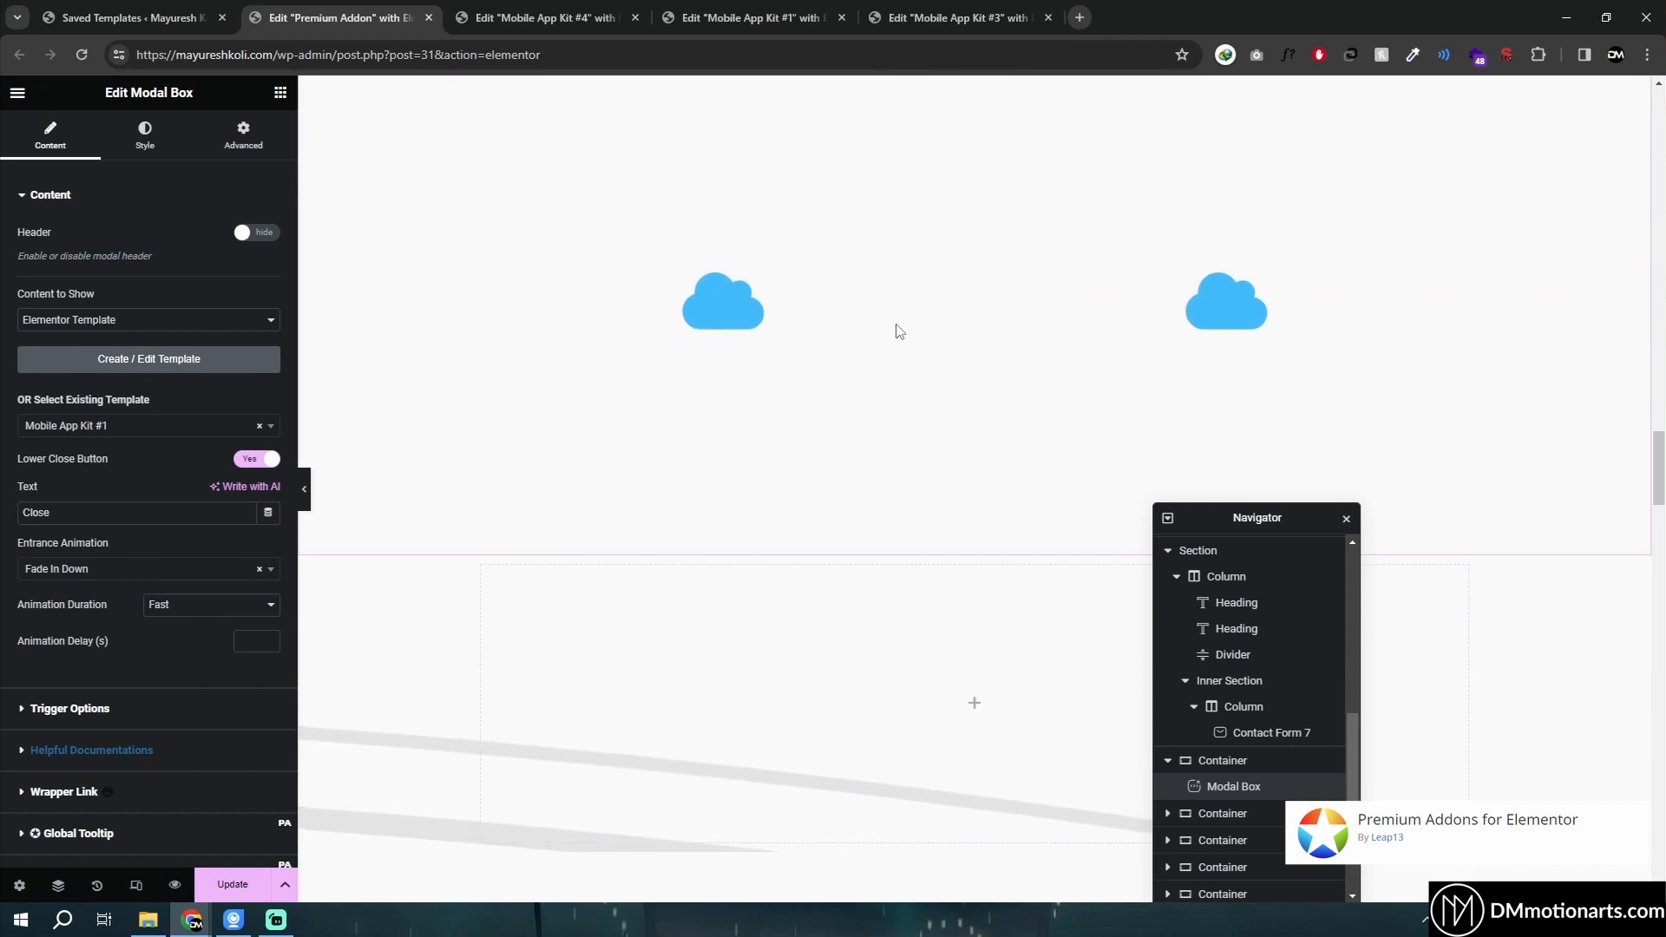
pyautogui.scroll(1, 892, 327)
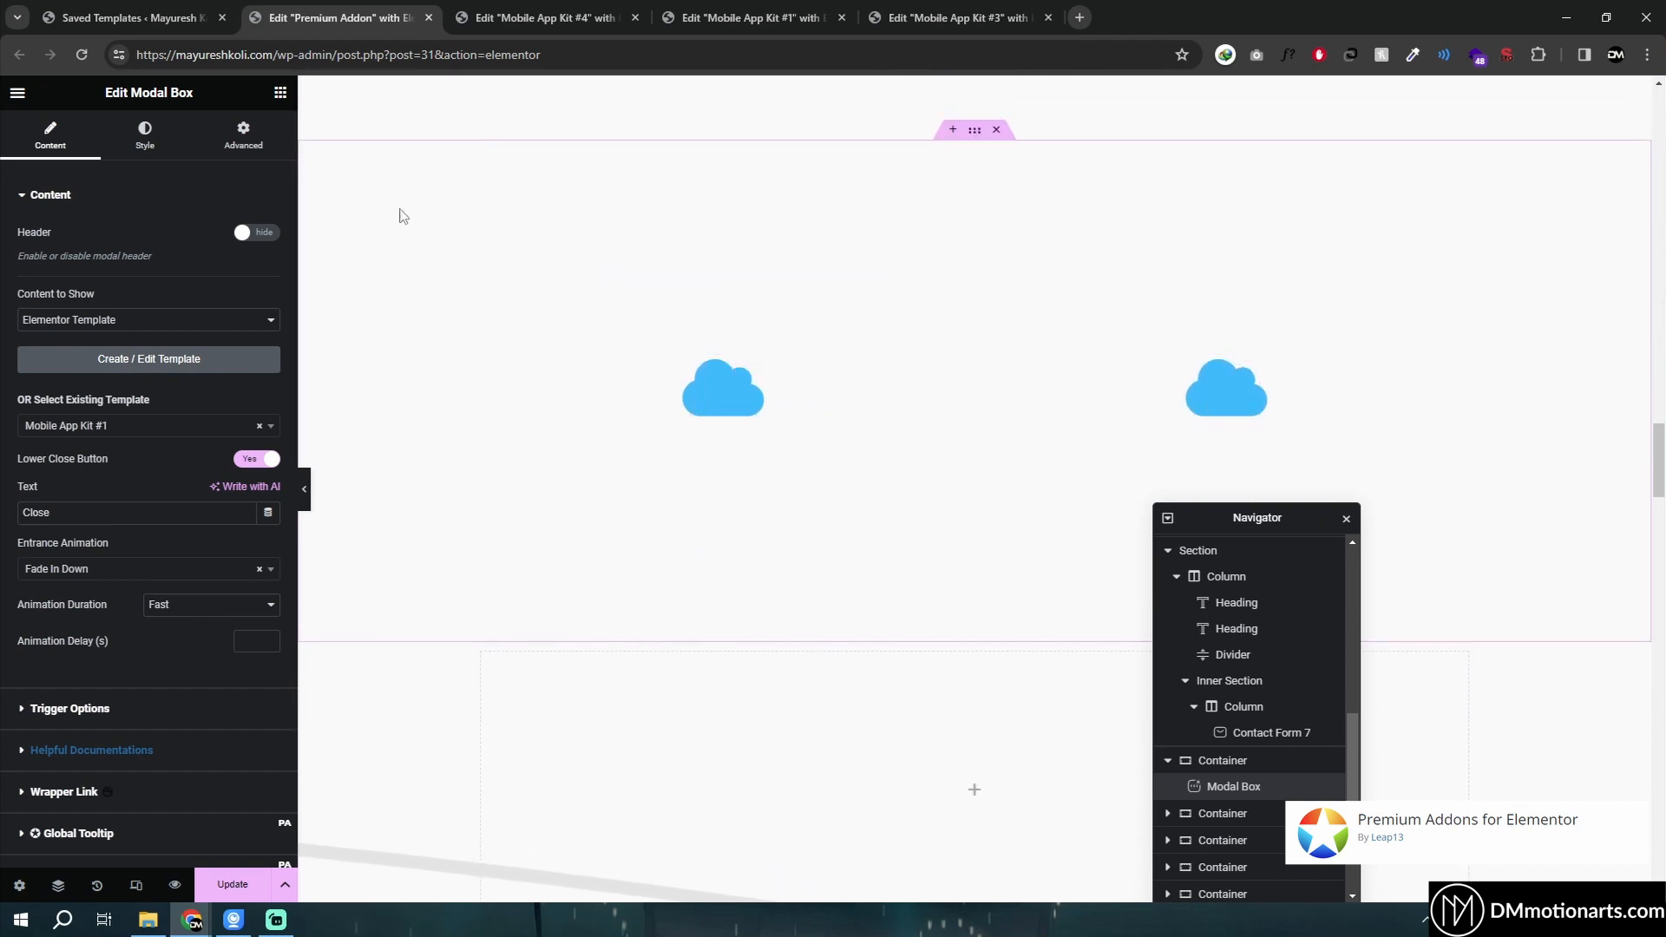
pyautogui.click(17, 92)
pyautogui.middleClick(84, 431)
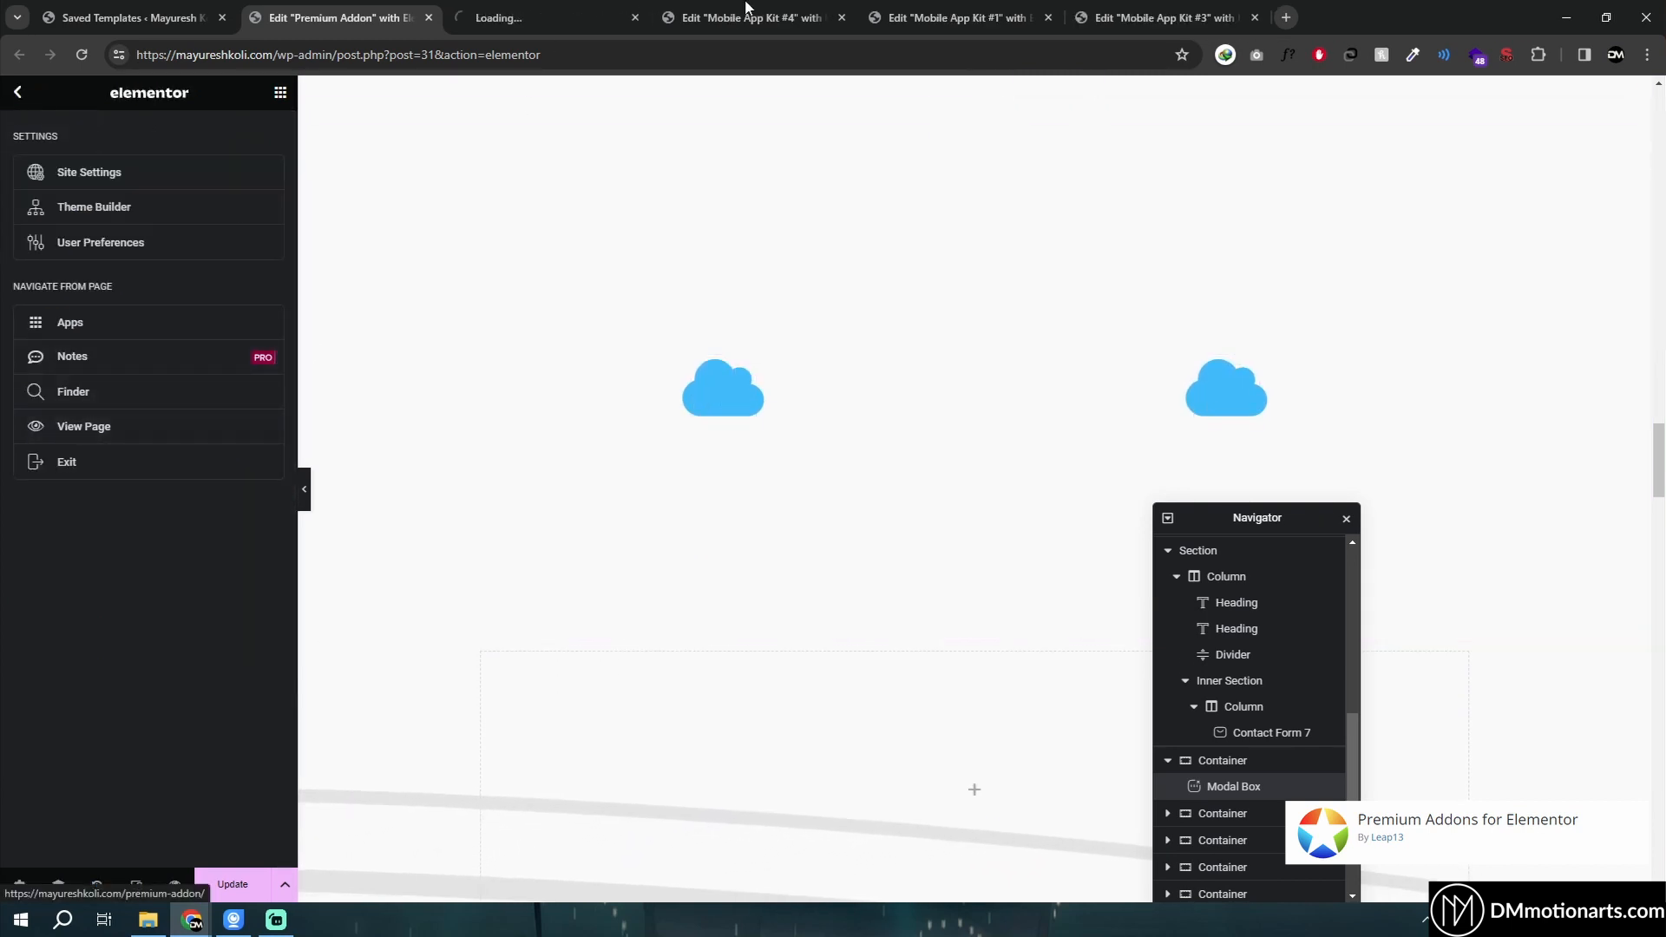
pyautogui.middleClick(757, 8)
pyautogui.middleClick(772, 9)
pyautogui.middleClick(793, 9)
# - Switch to the live page tab and scroll through the widgets as rendered
pyautogui.click(555, 10)
pyautogui.click(362, 9)
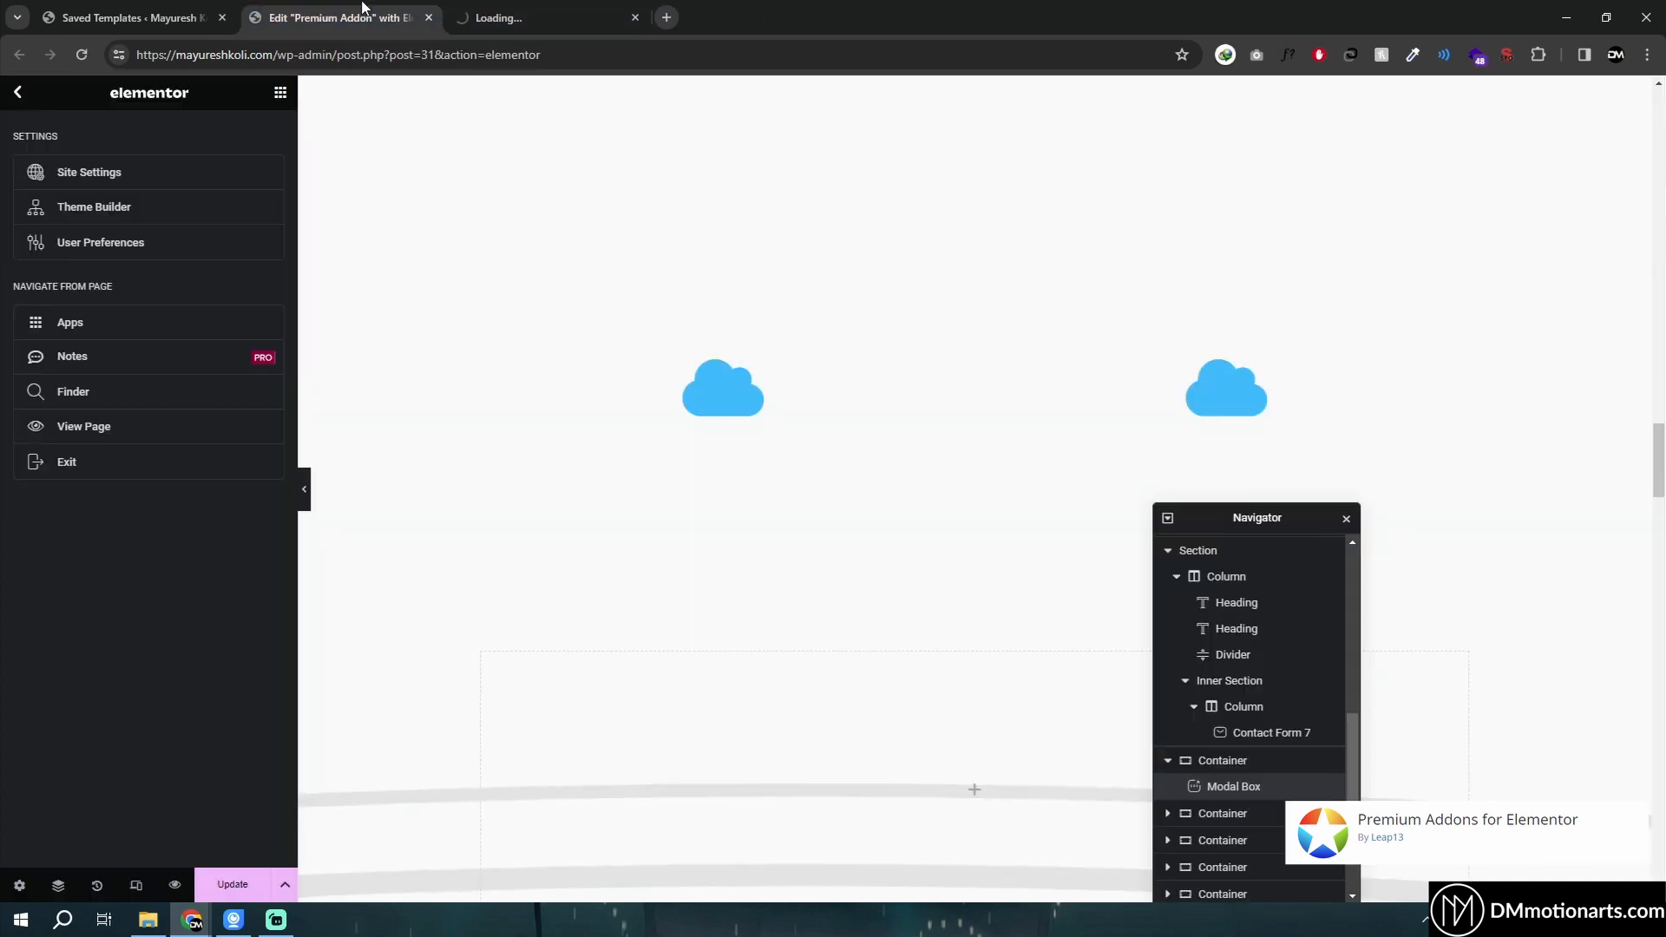
pyautogui.click(545, 9)
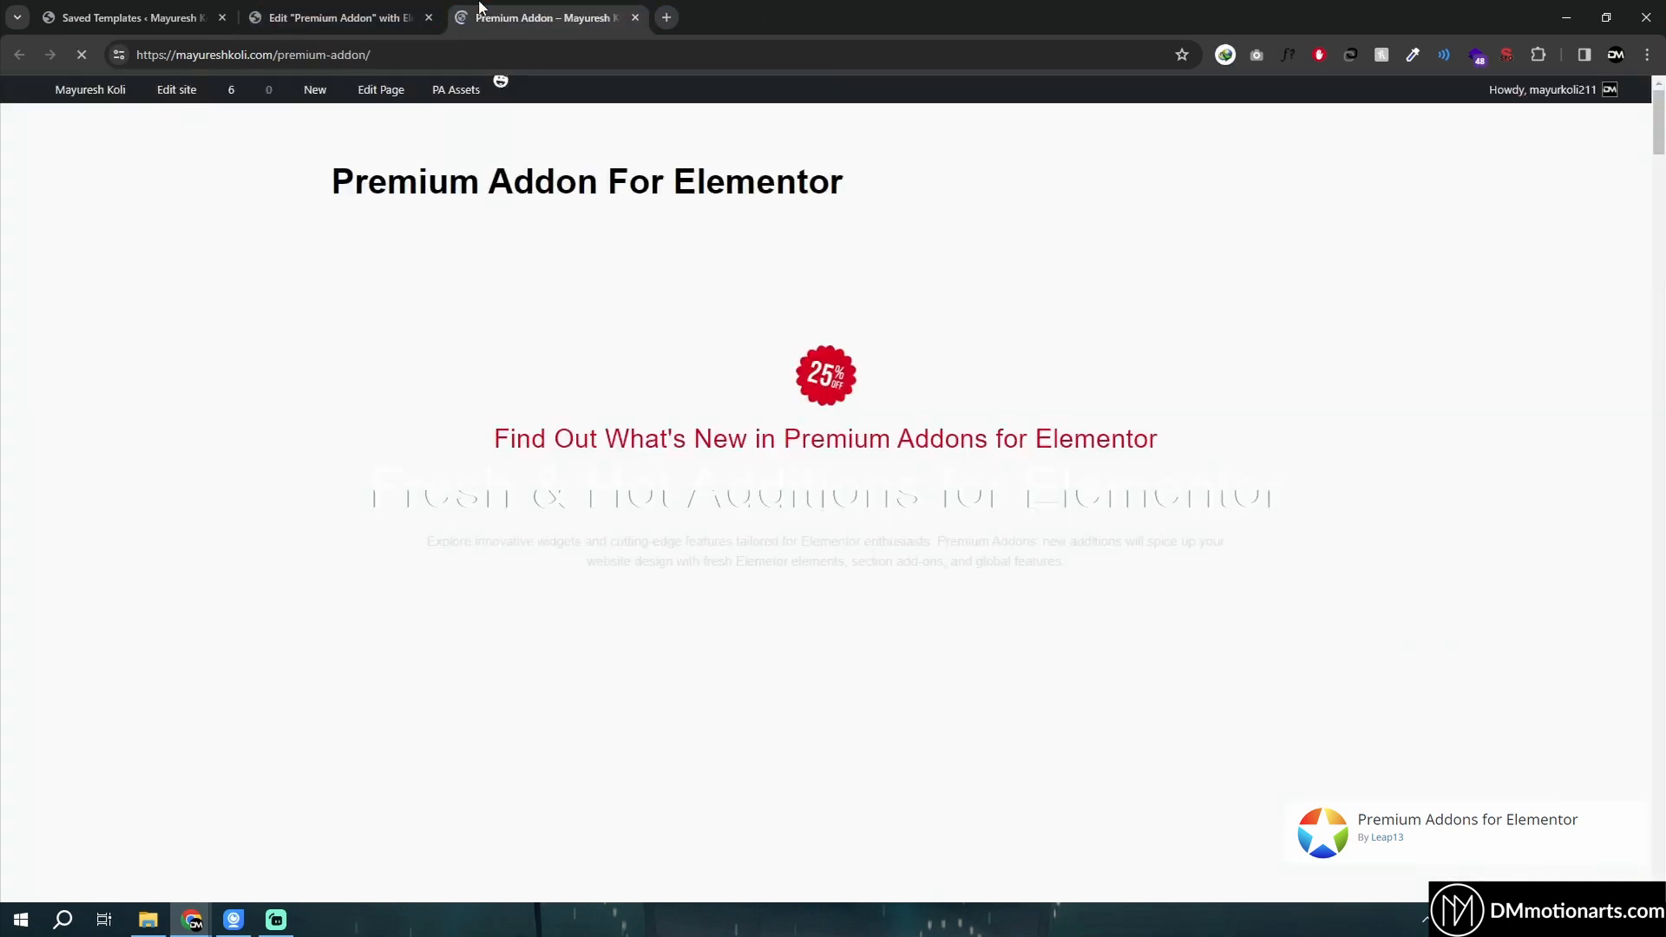
pyautogui.scroll(-15, 627, 425)
pyautogui.scroll(-12, 633, 431)
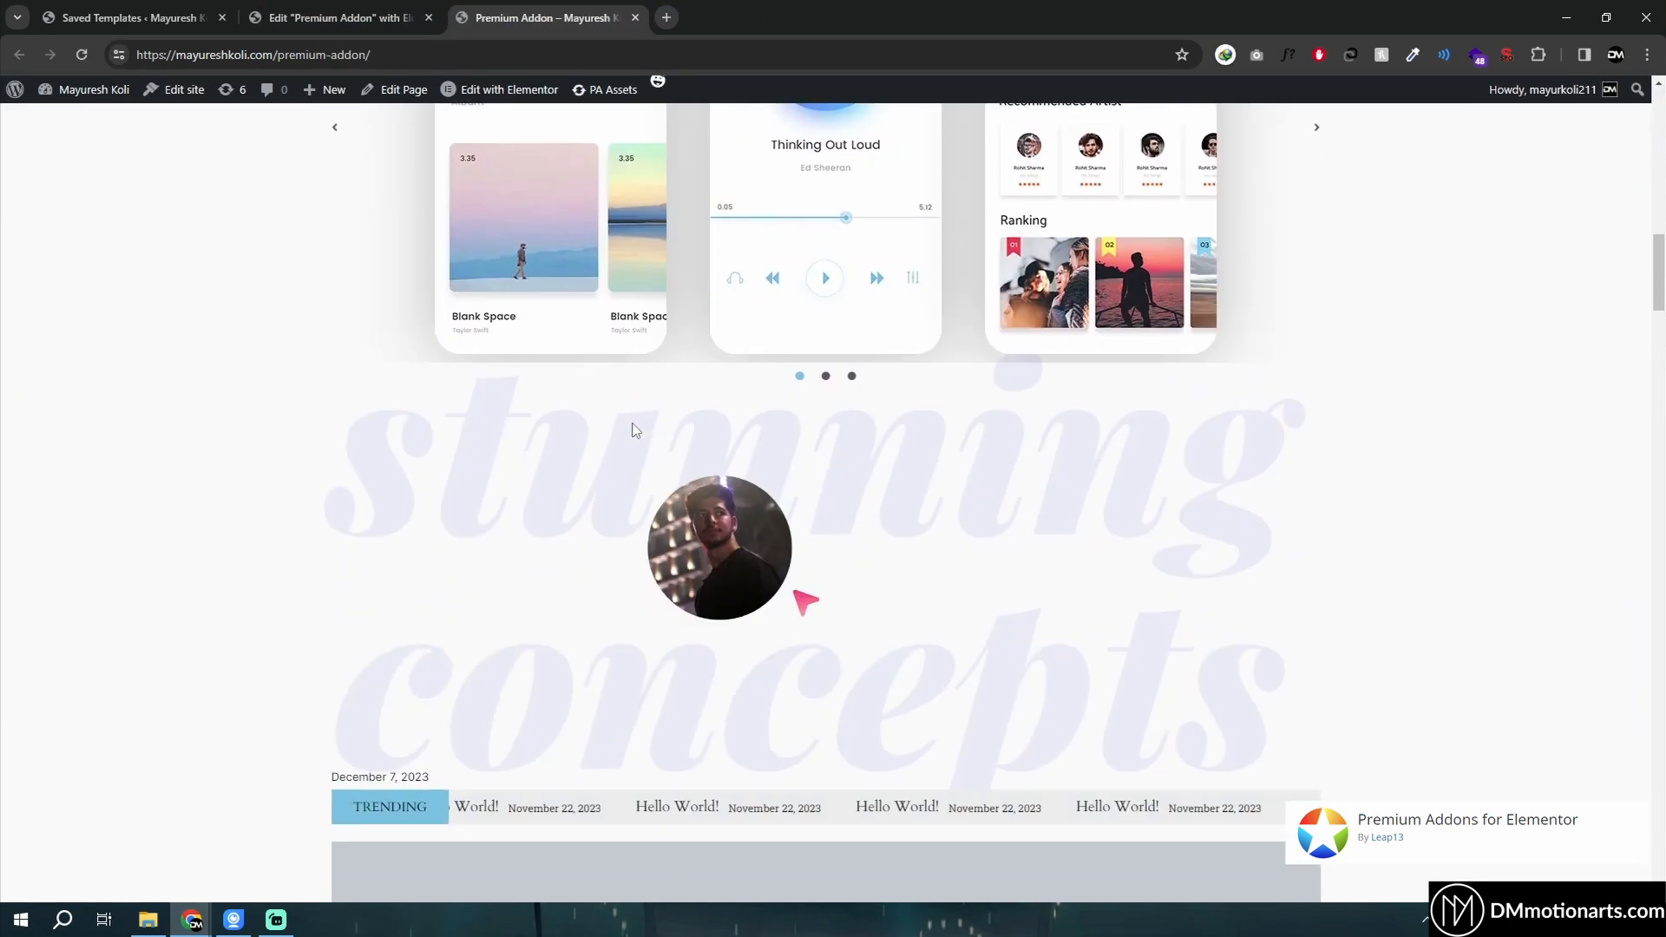
pyautogui.scroll(-12, 636, 430)
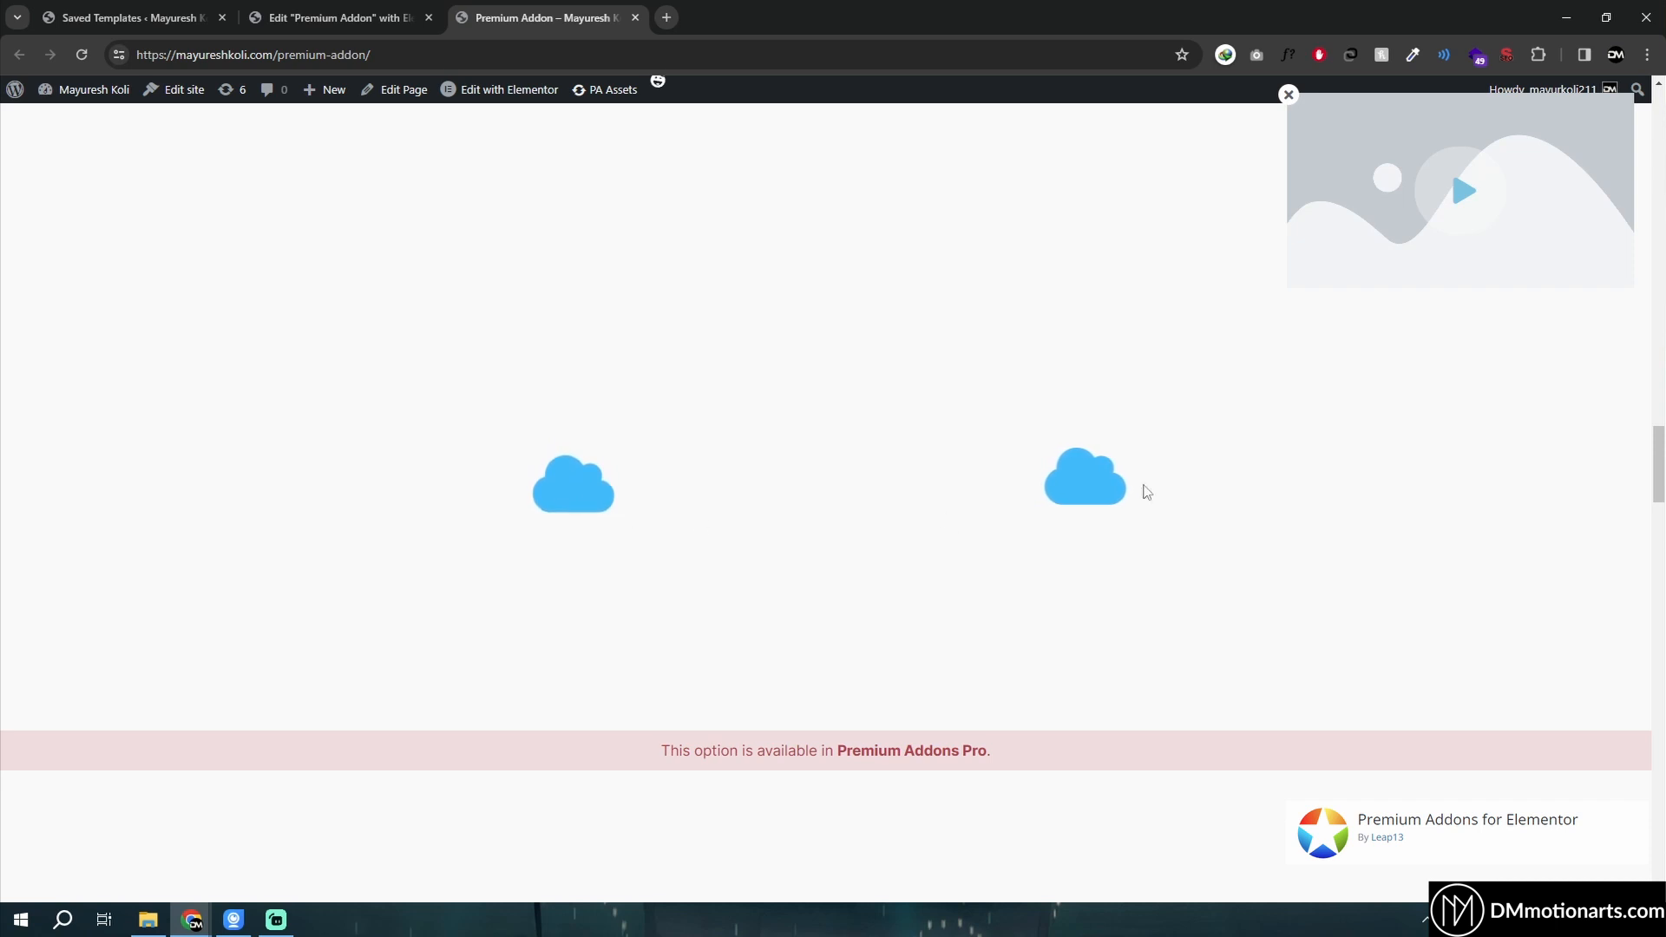
# - Return to the editor, select the first cloud icon, and open its Premium Floating Effects advanced settings
pyautogui.click(305, 10)
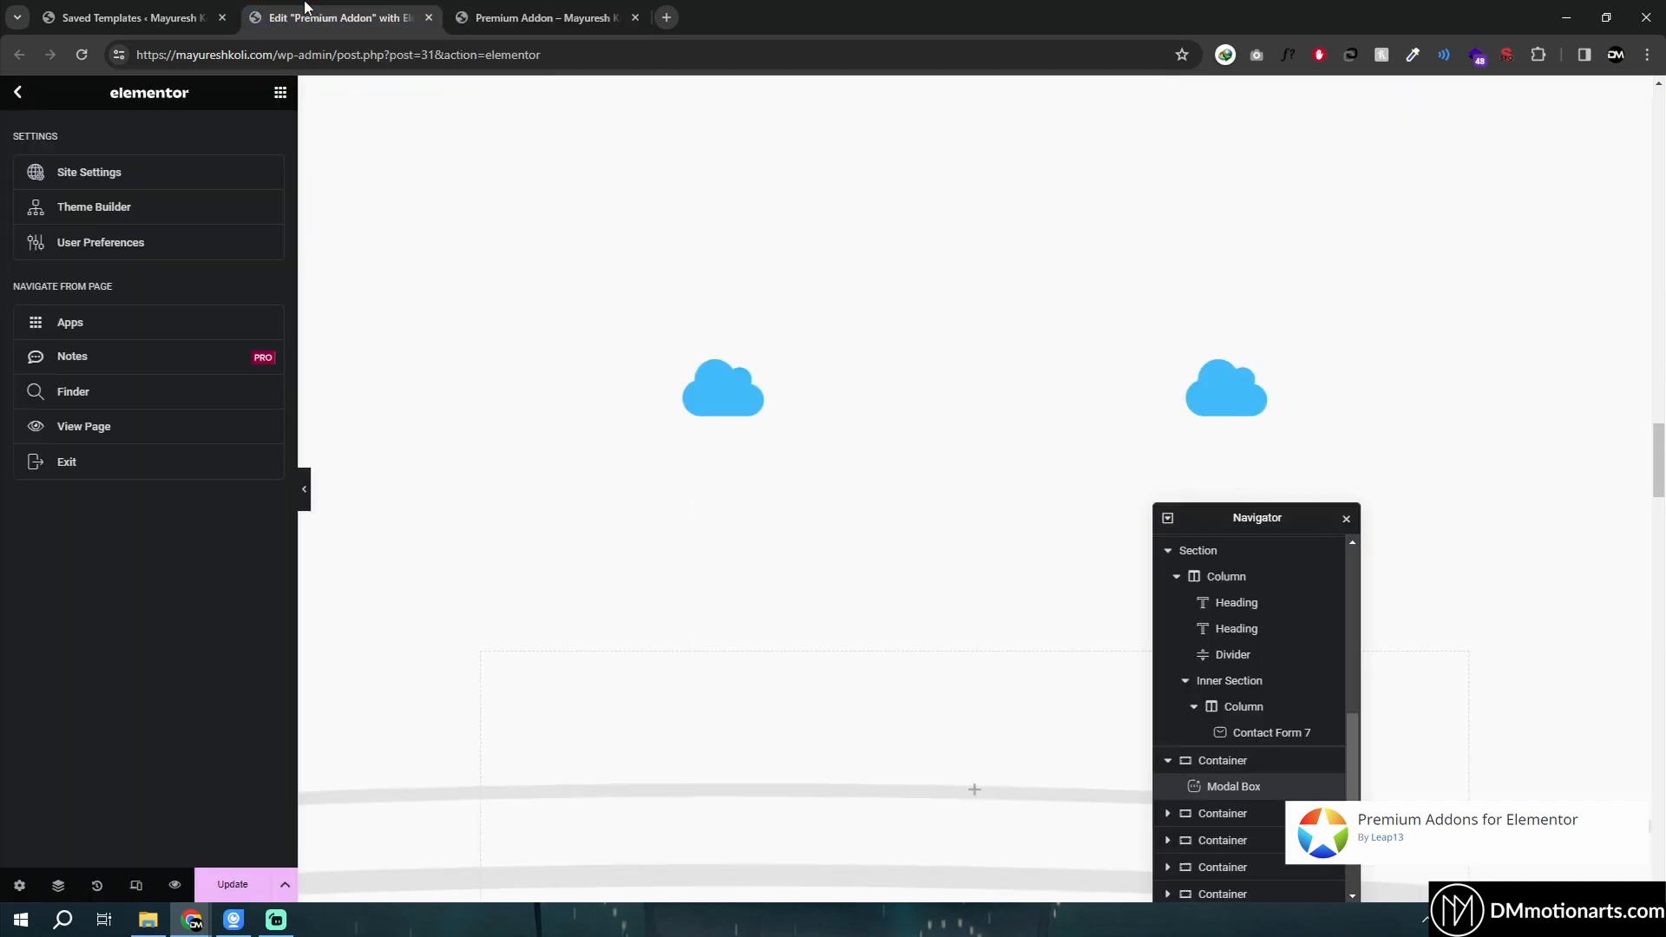
pyautogui.click(739, 397)
pyautogui.click(269, 147)
pyautogui.scroll(-5, 106, 368)
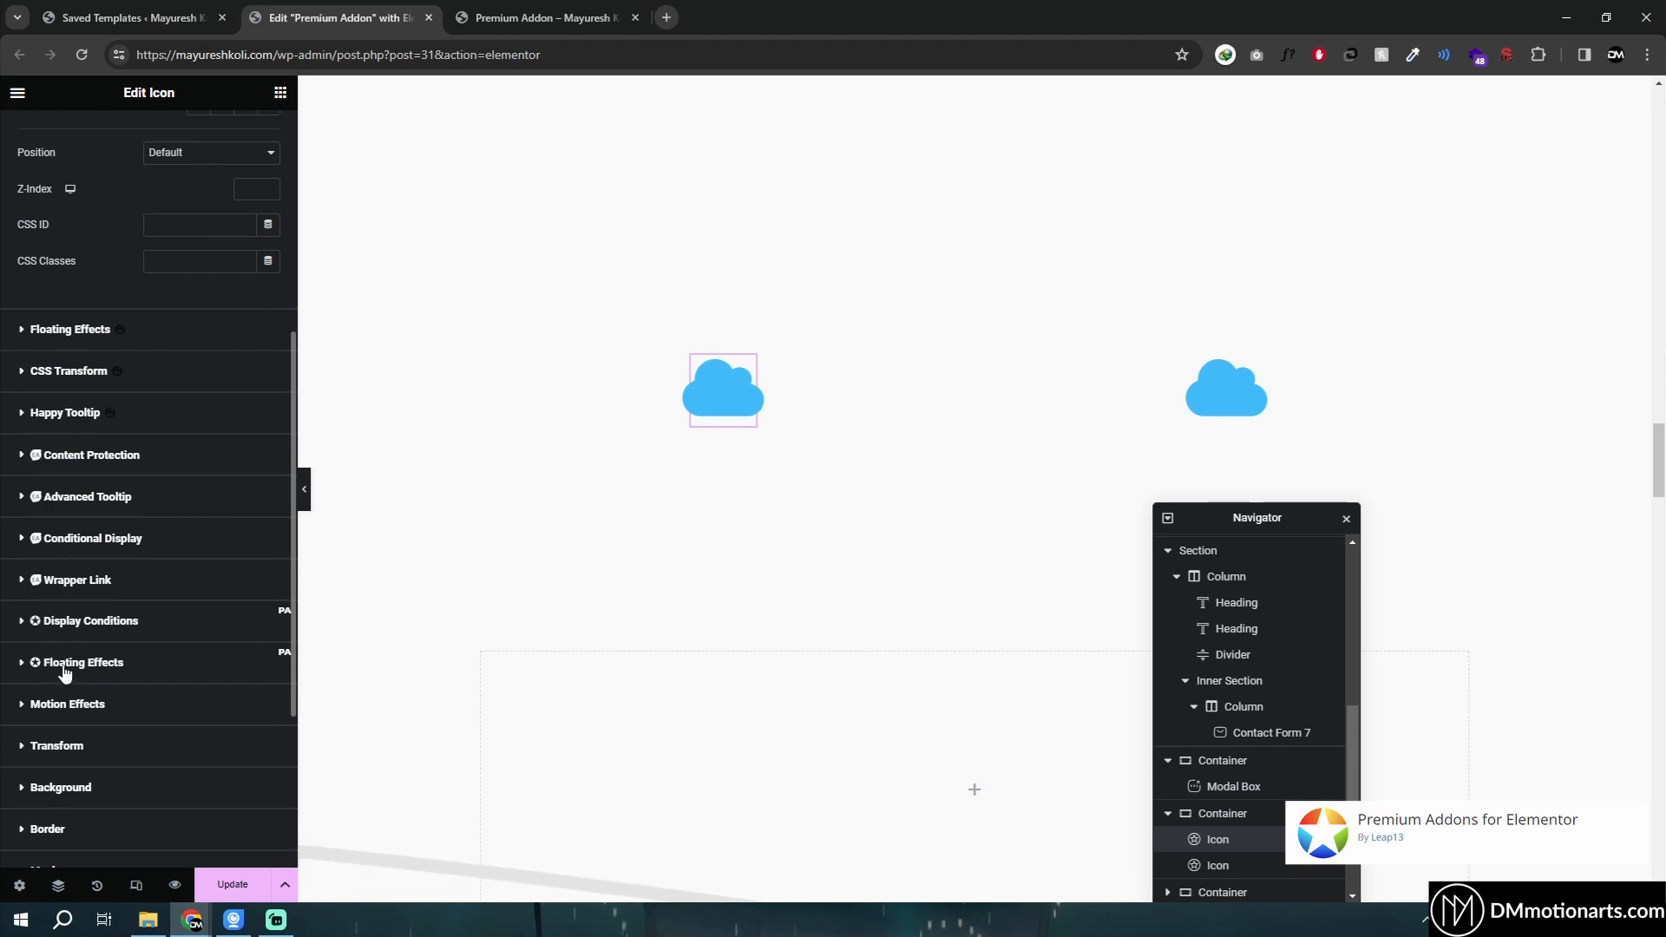
pyautogui.click(119, 662)
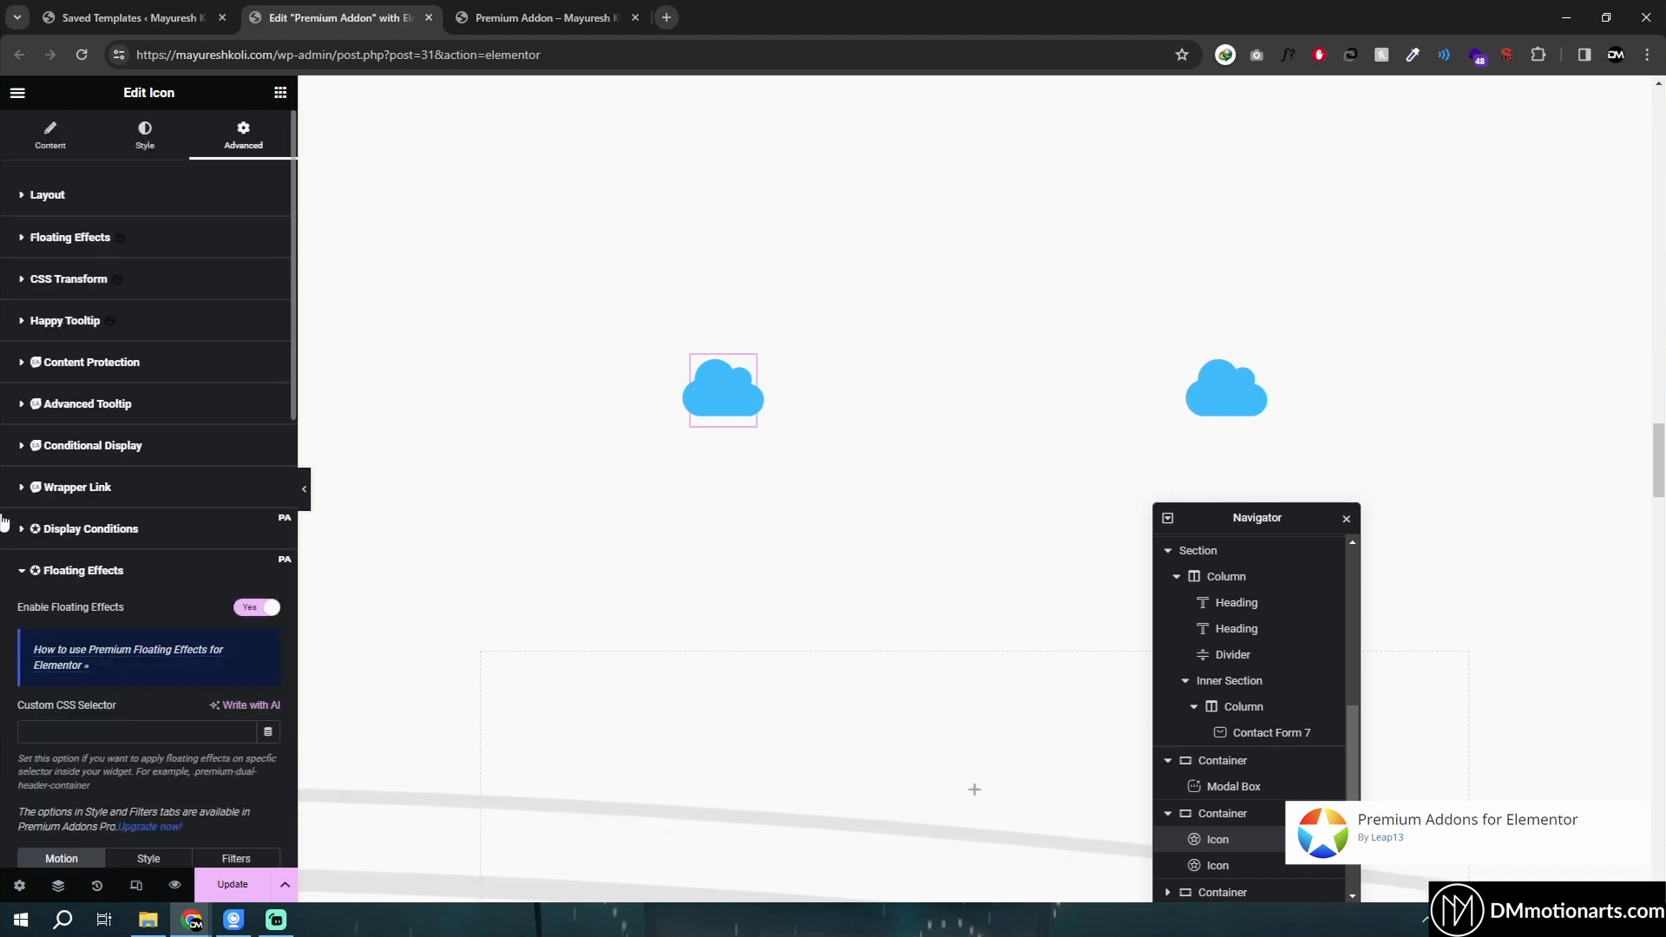
# - Review the cloud icon's floating motion settings: translate, duration, rotate, direction, loop and easing
pyautogui.scroll(-4, 130, 538)
pyautogui.scroll(-1, 70, 417)
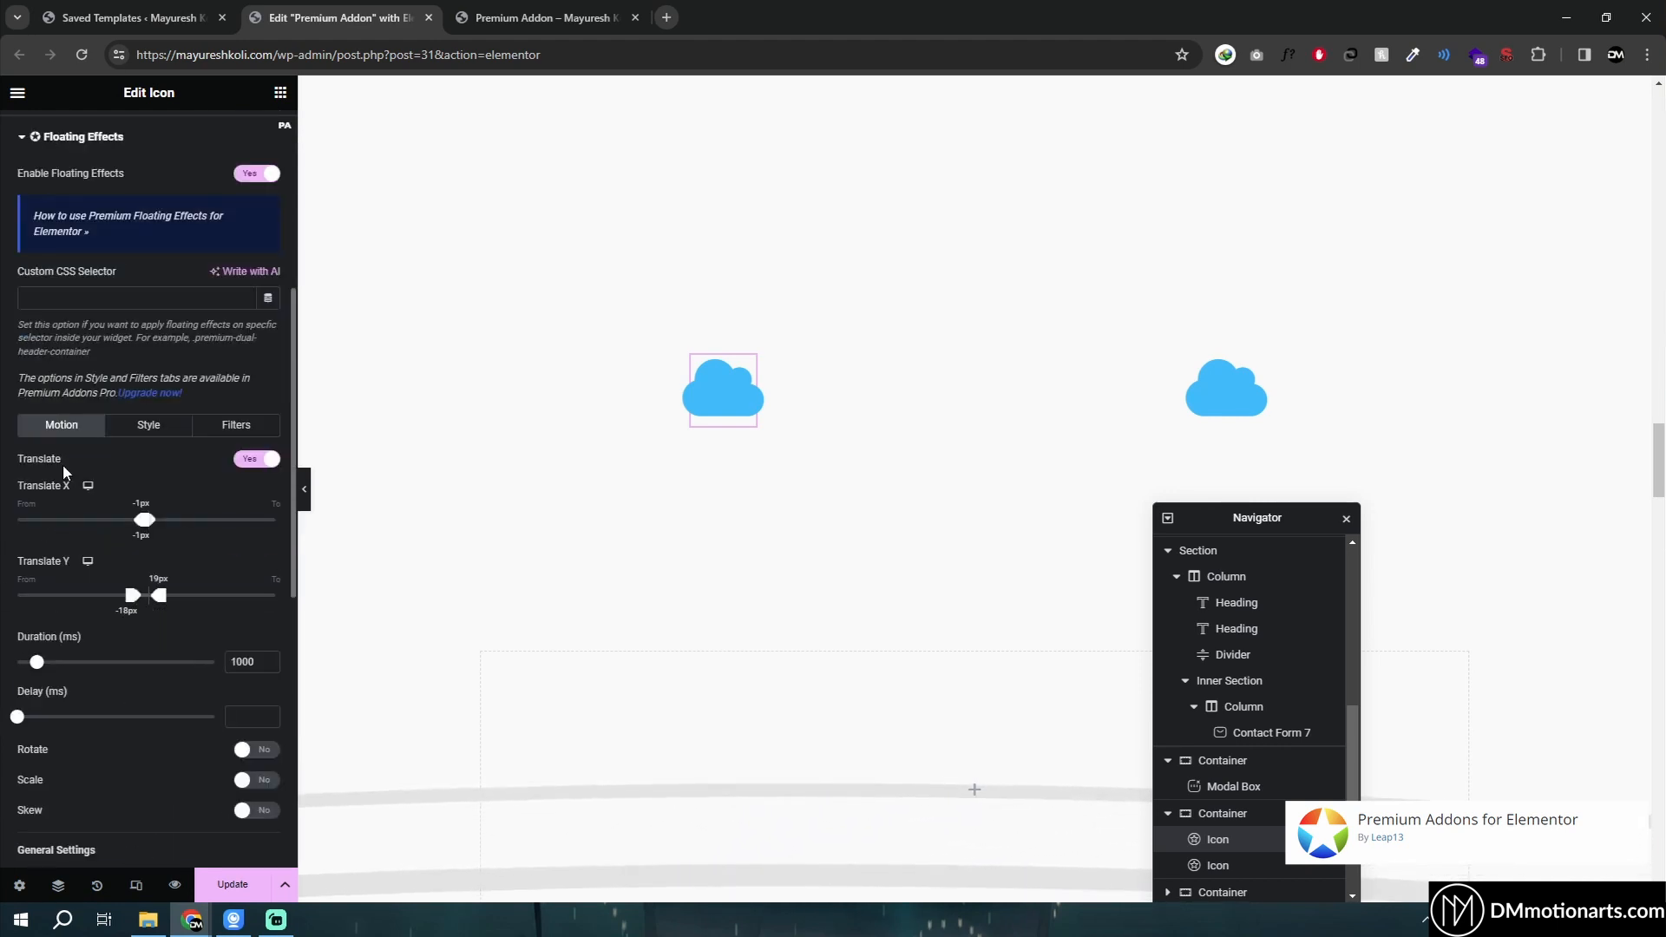
pyautogui.scroll(-1, 43, 482)
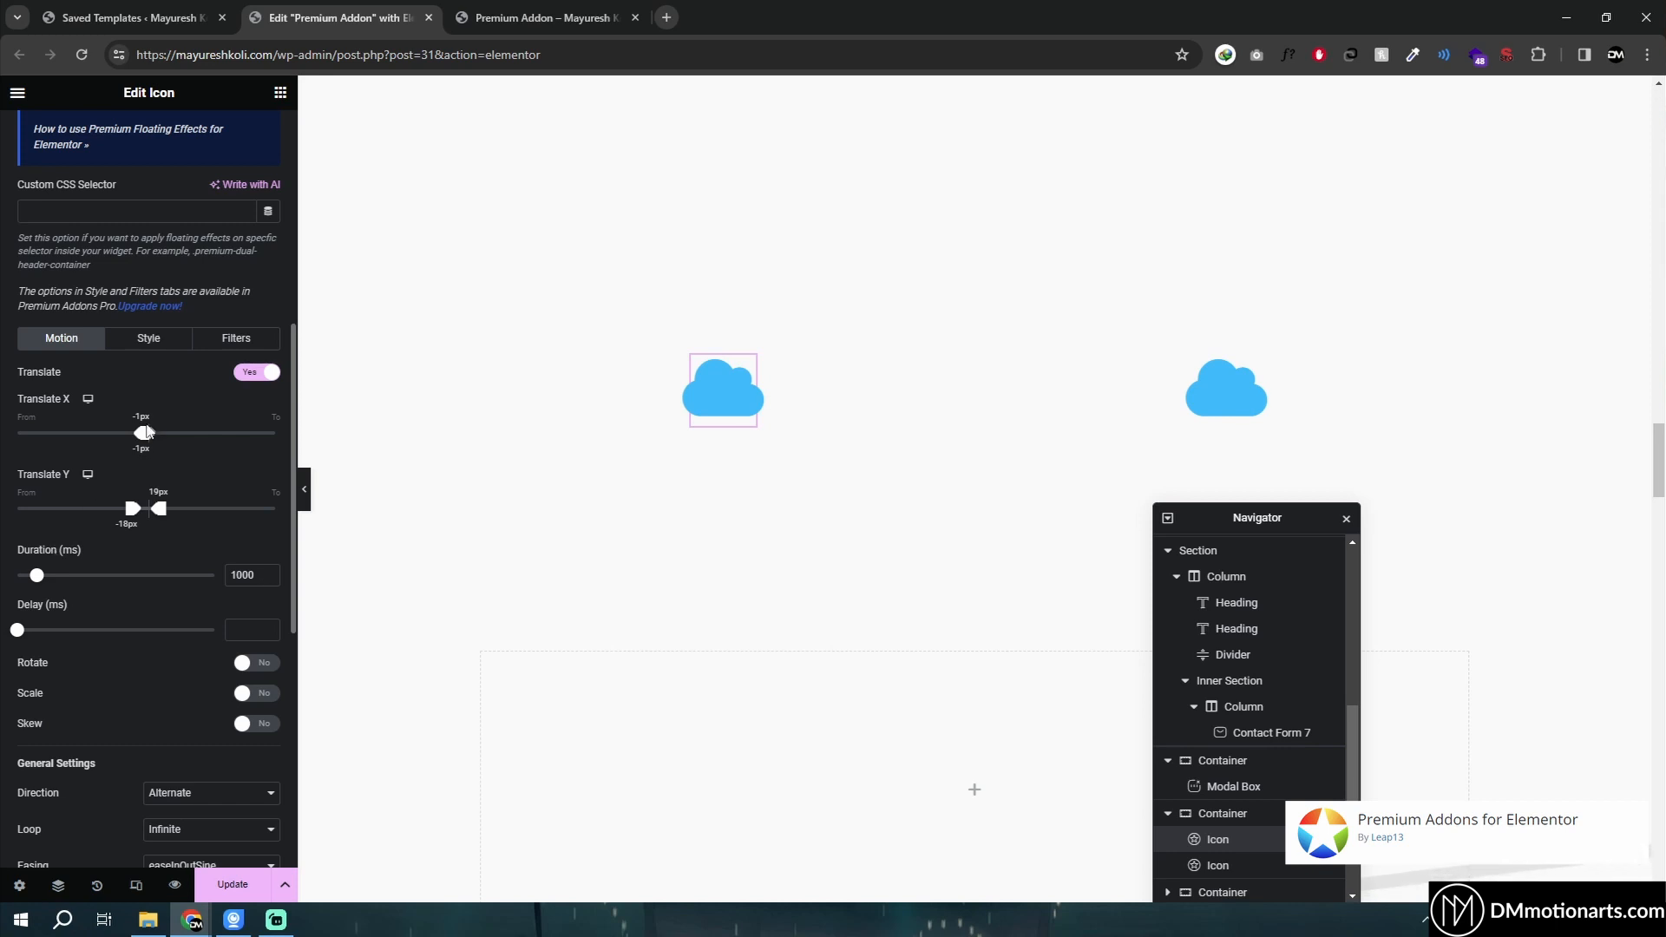
pyautogui.scroll(-3, 2, 533)
pyautogui.scroll(3, 3, 528)
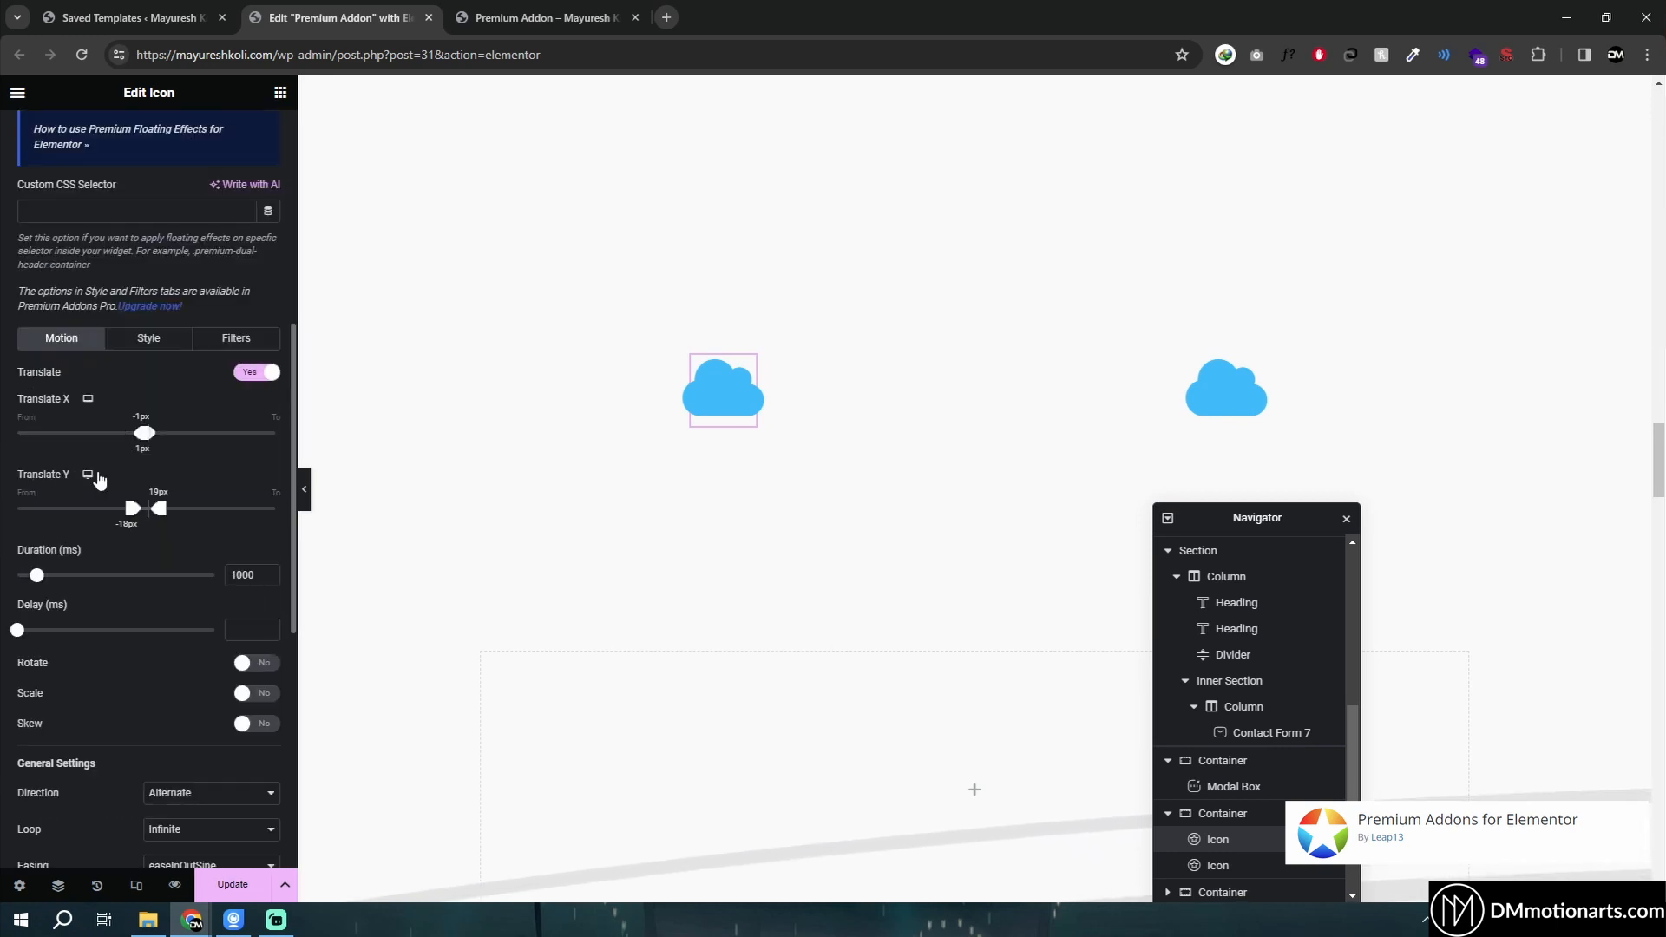
pyautogui.moveTo(144, 444); pyautogui.dragTo(150, 454)
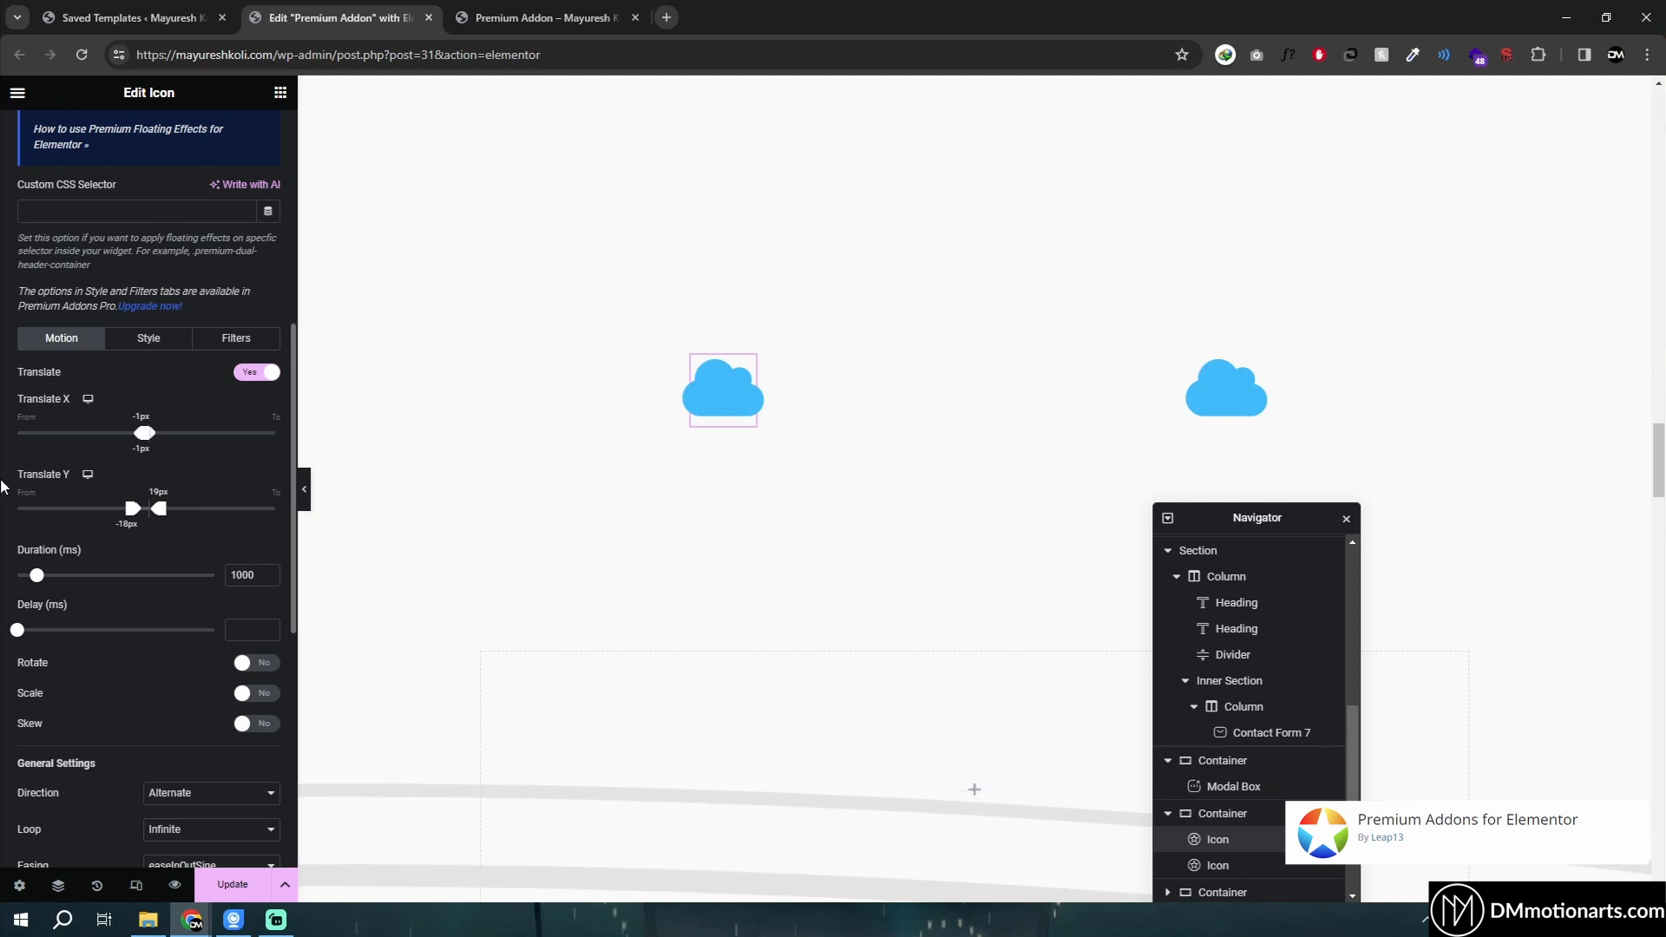
pyautogui.scroll(-6, 86, 451)
pyautogui.scroll(2, 32, 449)
pyautogui.scroll(2, 43, 486)
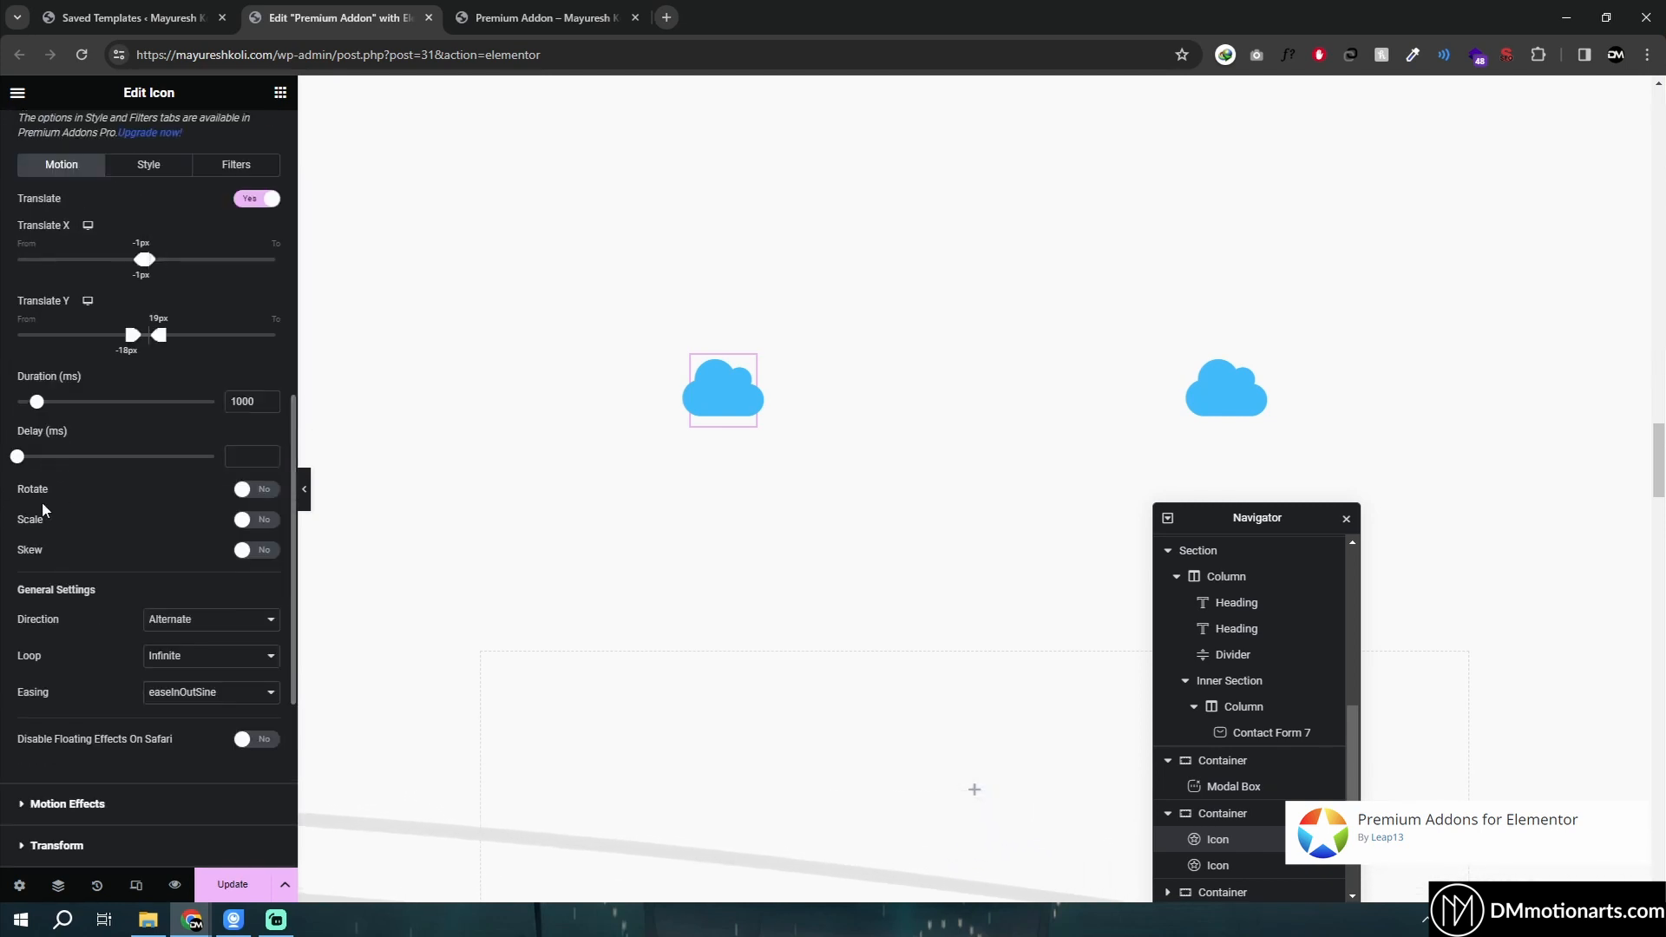
pyautogui.scroll(-3, 7, 546)
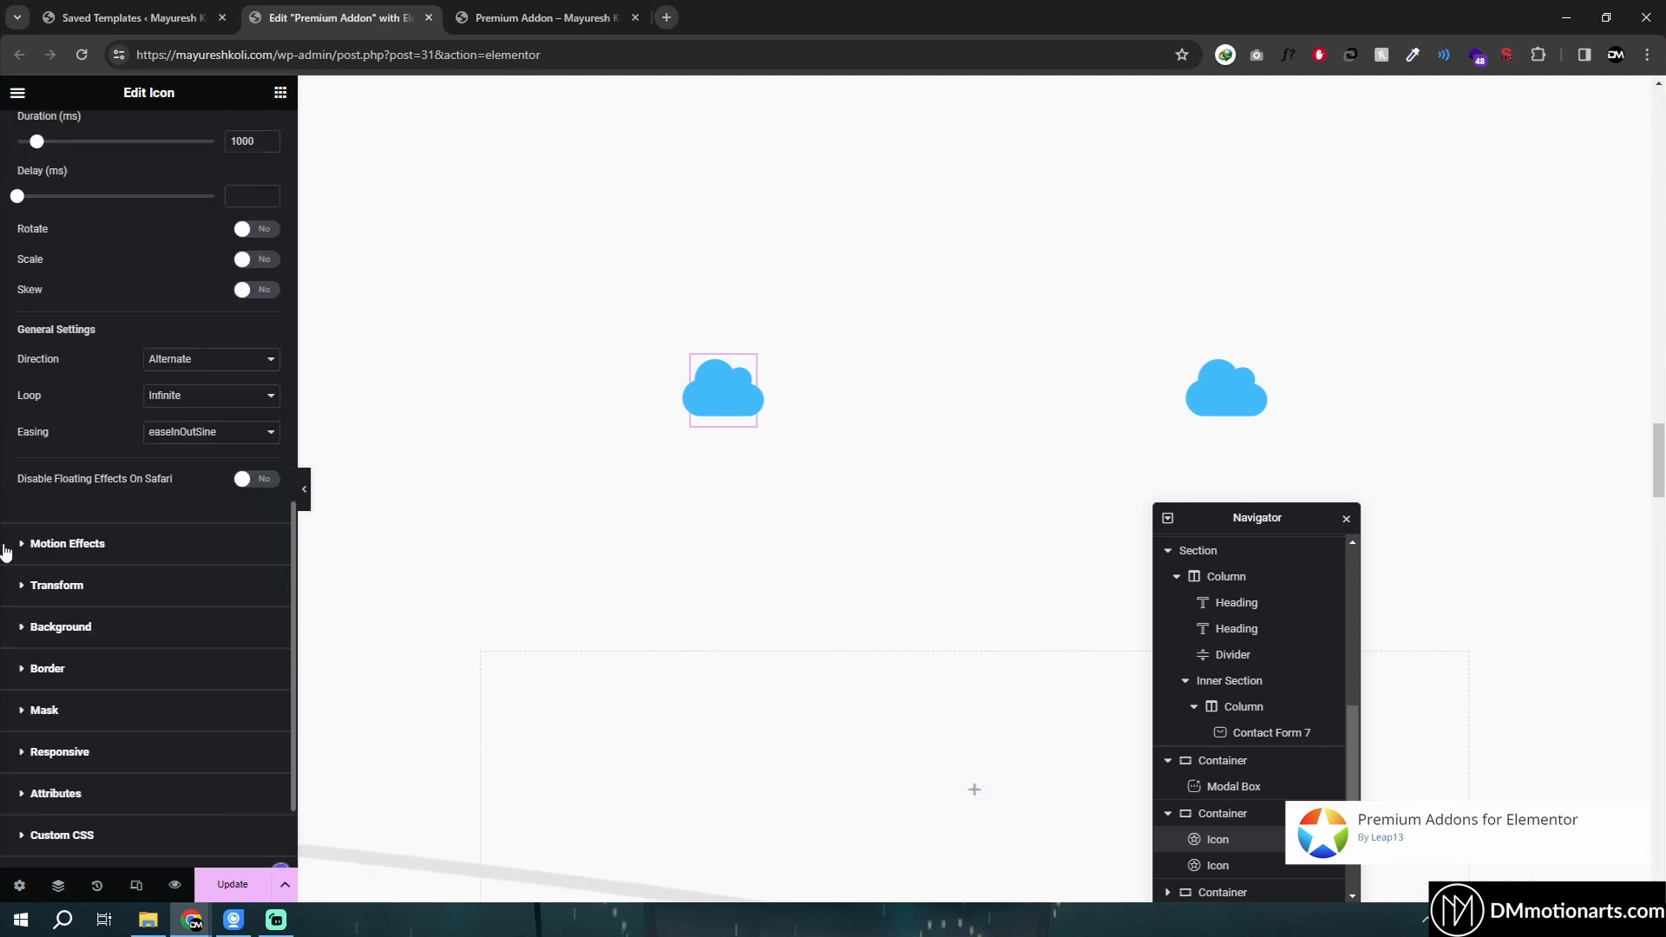
pyautogui.scroll(10, 9, 520)
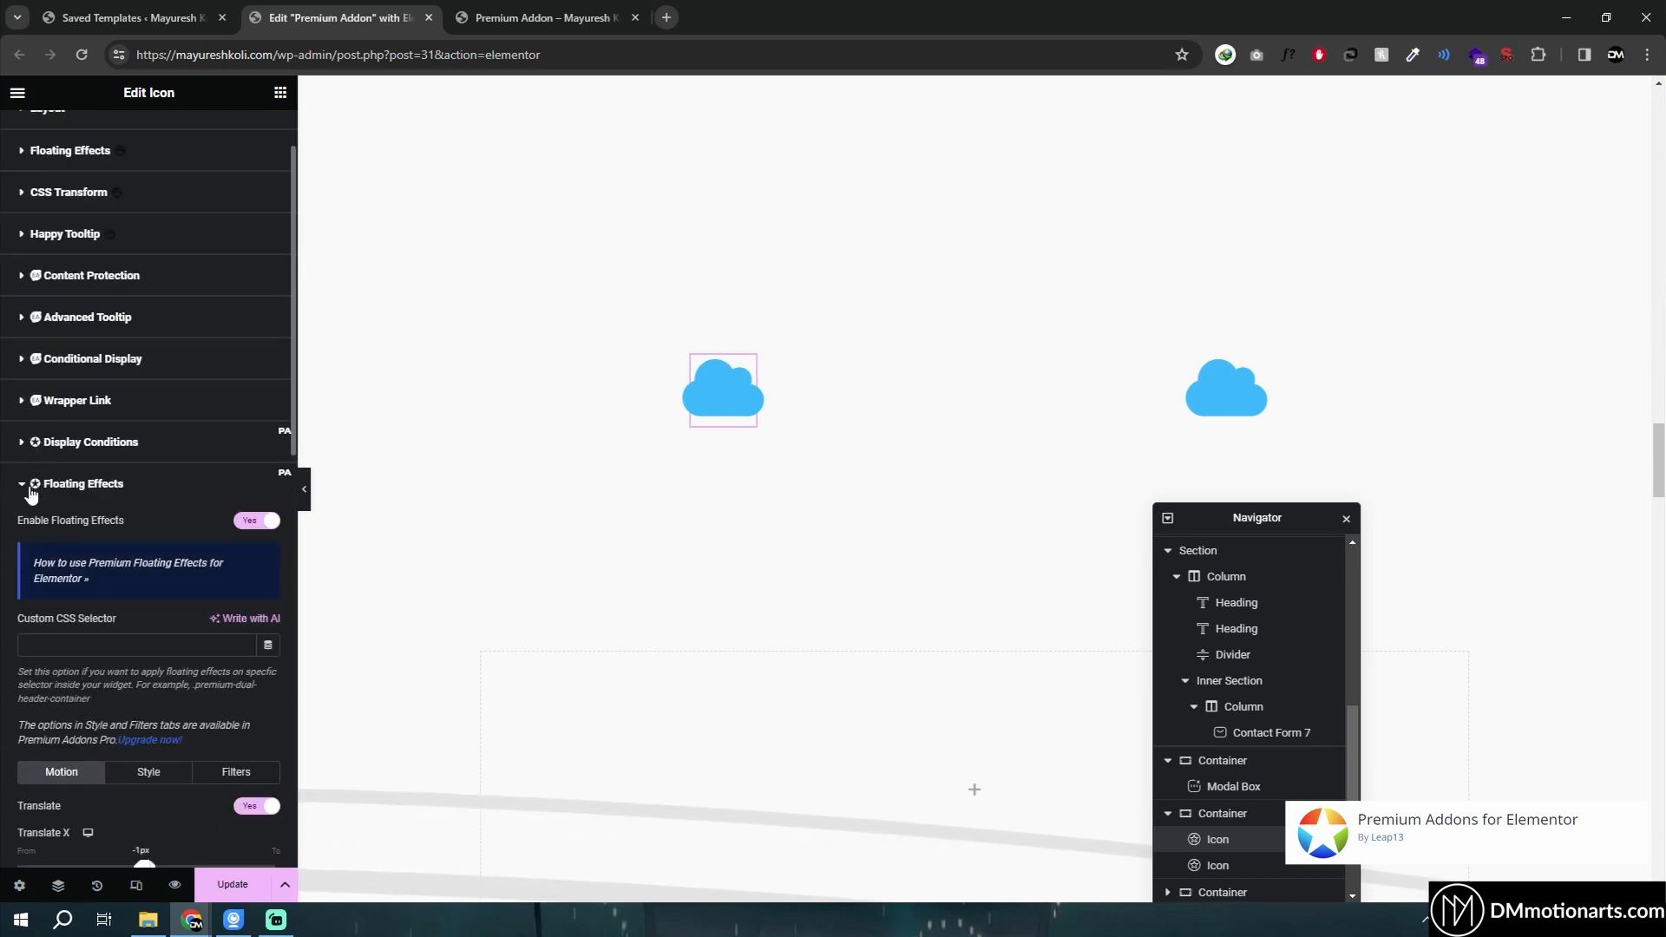
pyautogui.click(26, 484)
# - Select the empty container below and open its Animated Shape Divider style settings
pyautogui.scroll(-3, 861, 564)
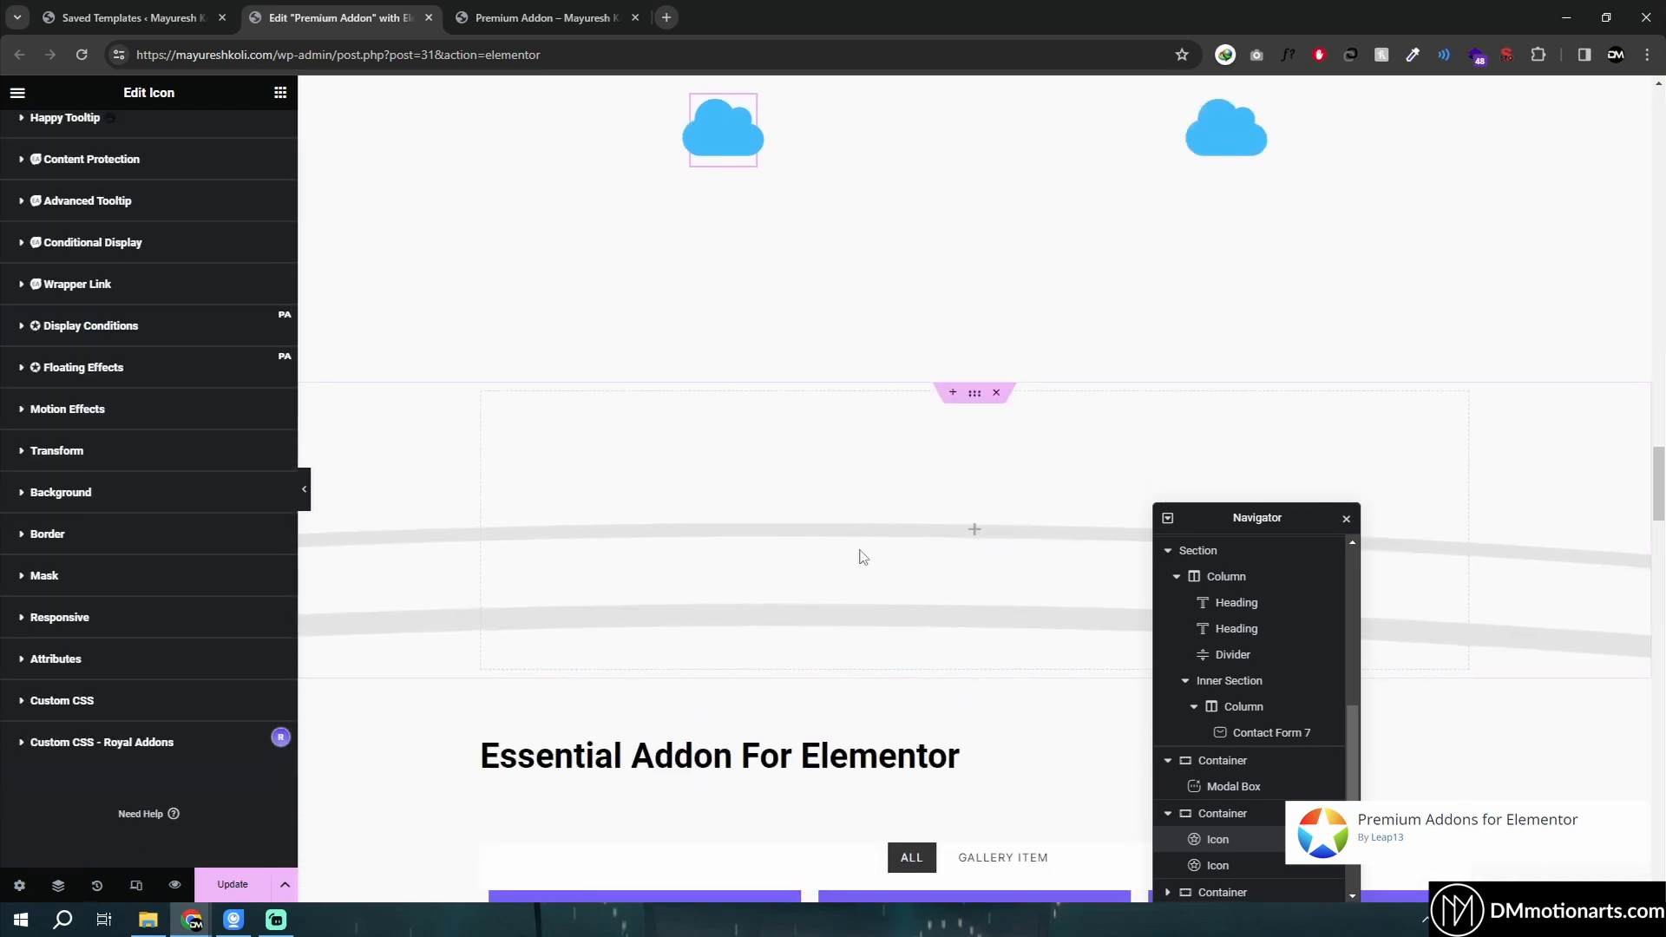
pyautogui.click(974, 396)
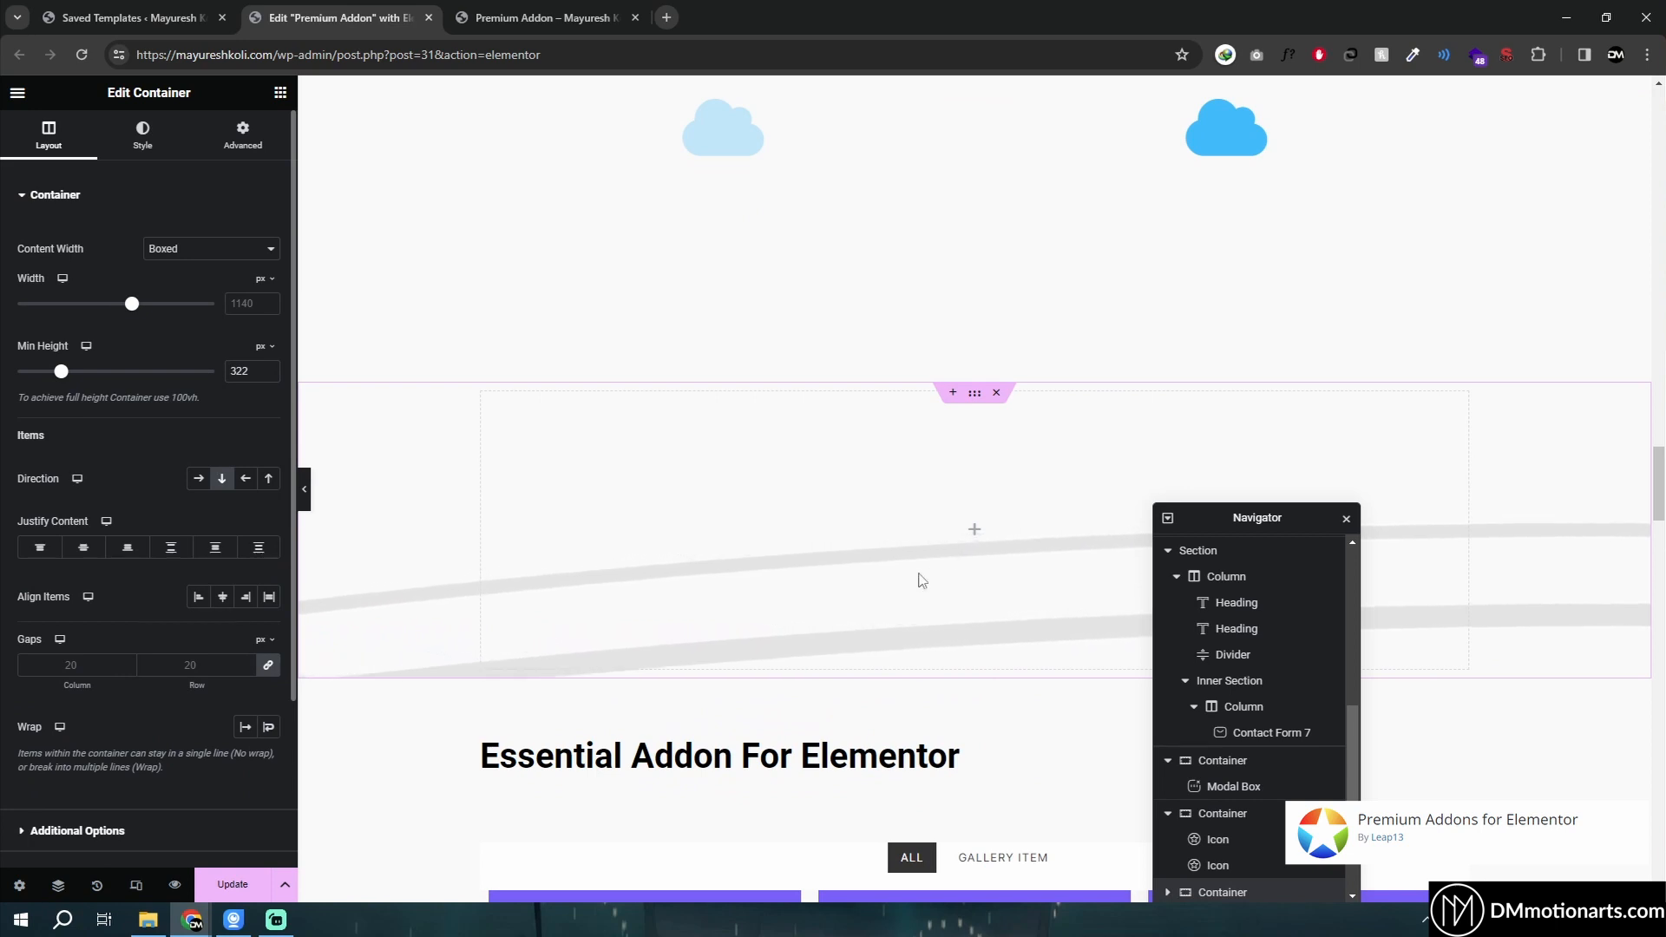
pyautogui.click(145, 139)
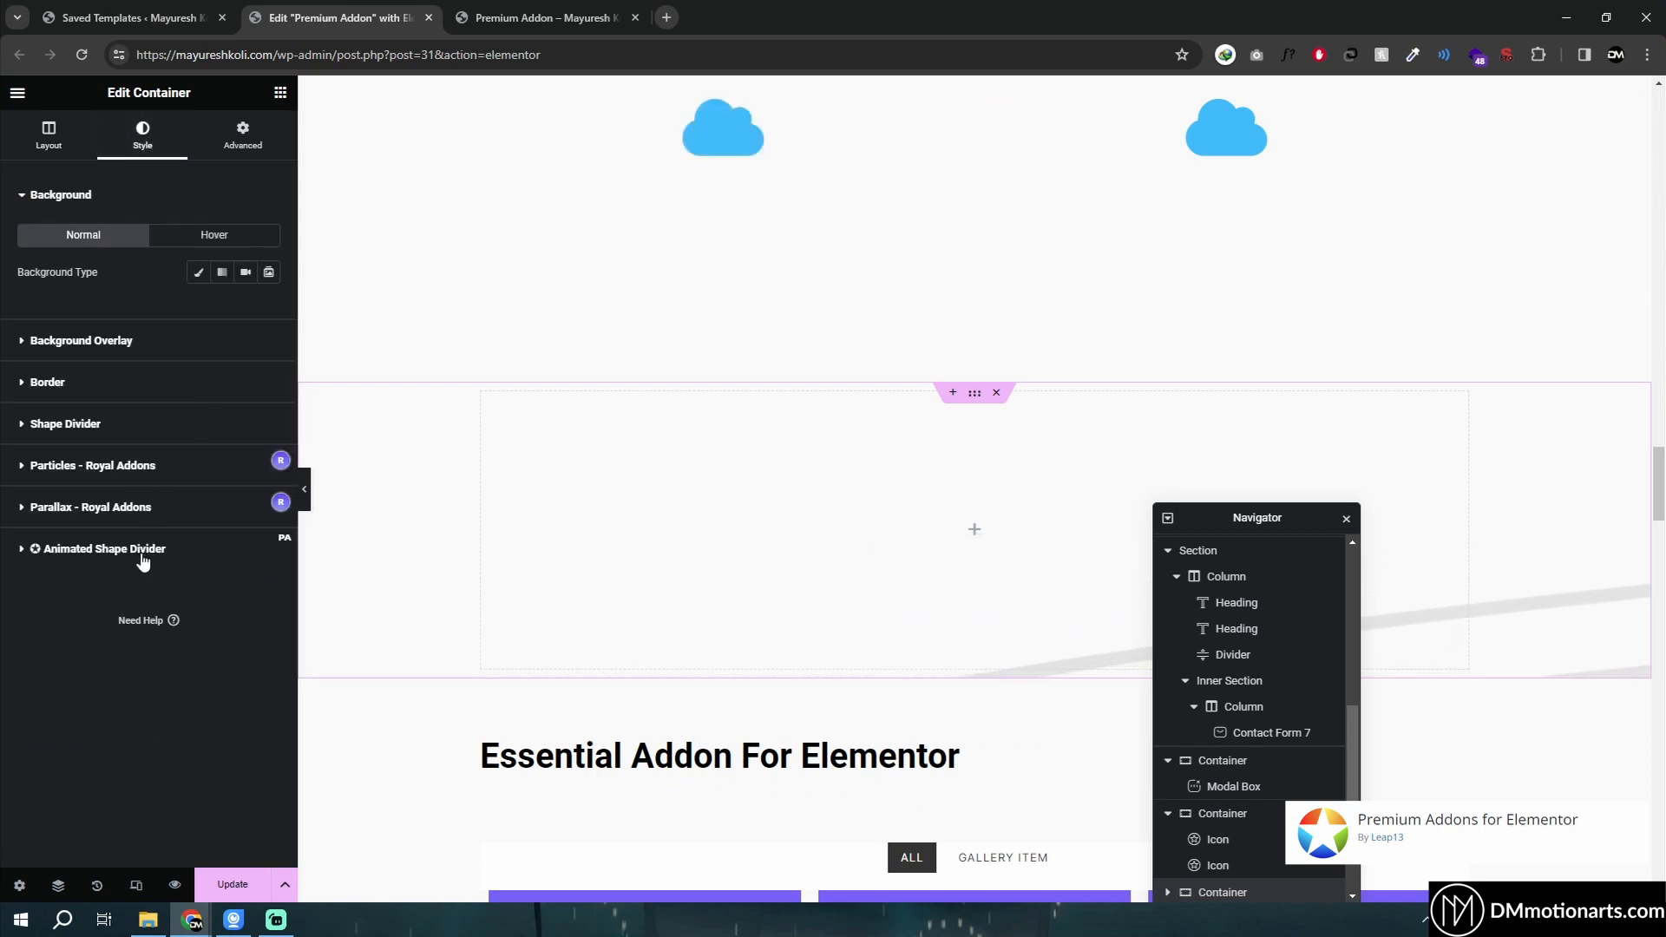
pyautogui.click(113, 548)
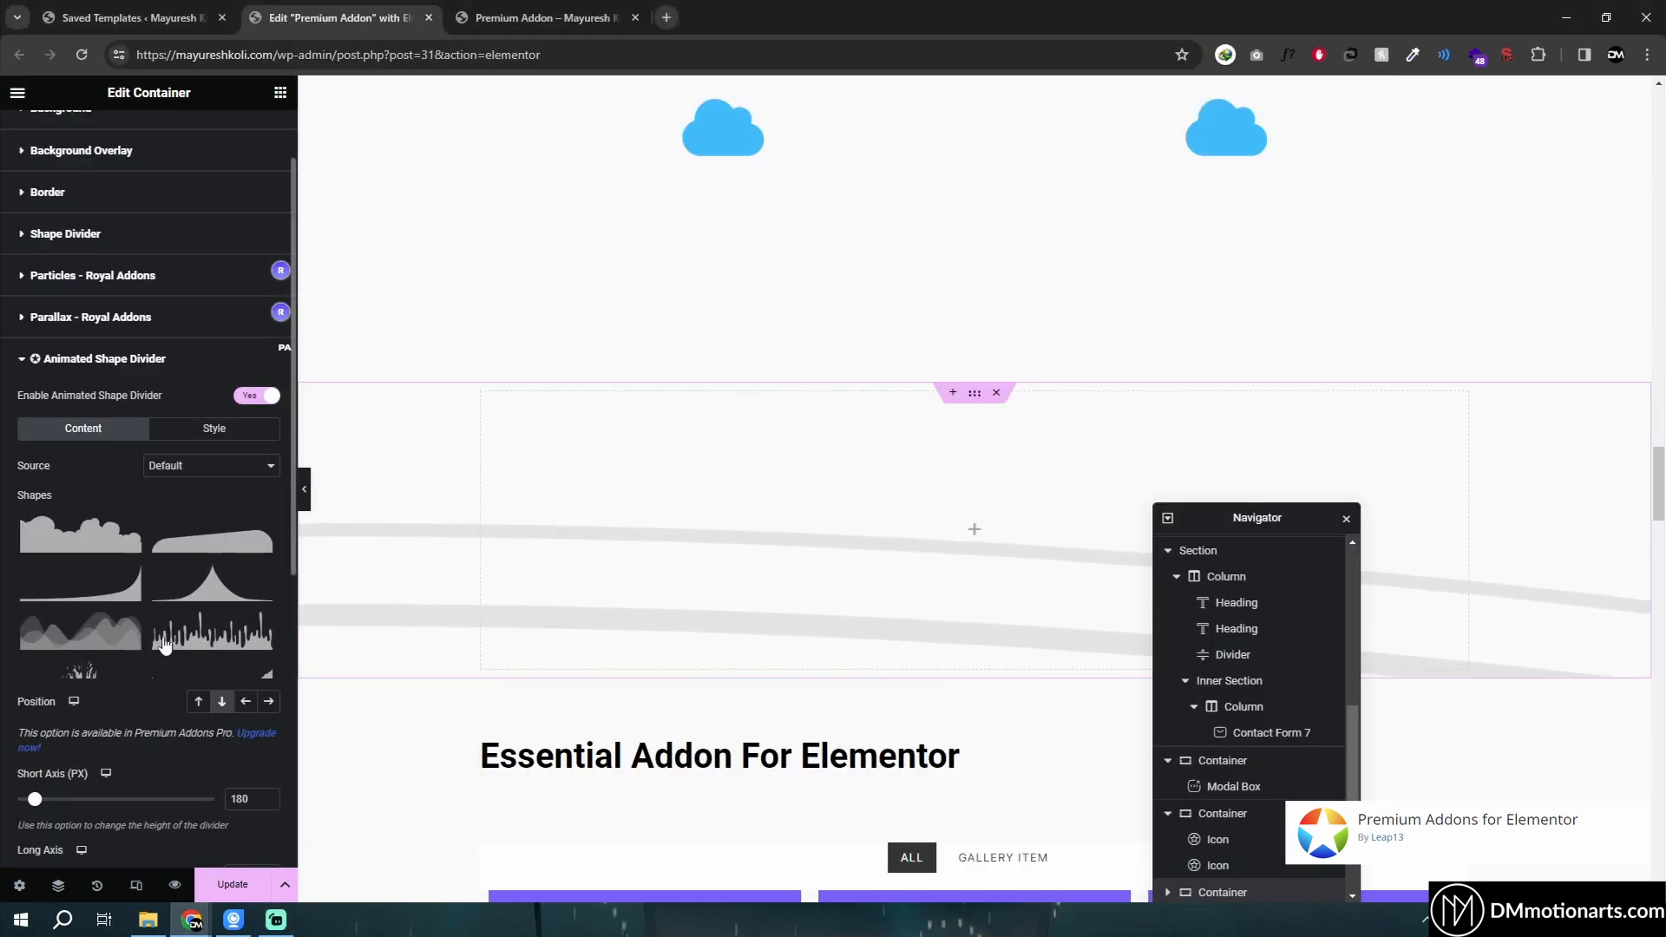
pyautogui.scroll(-3, 569, 558)
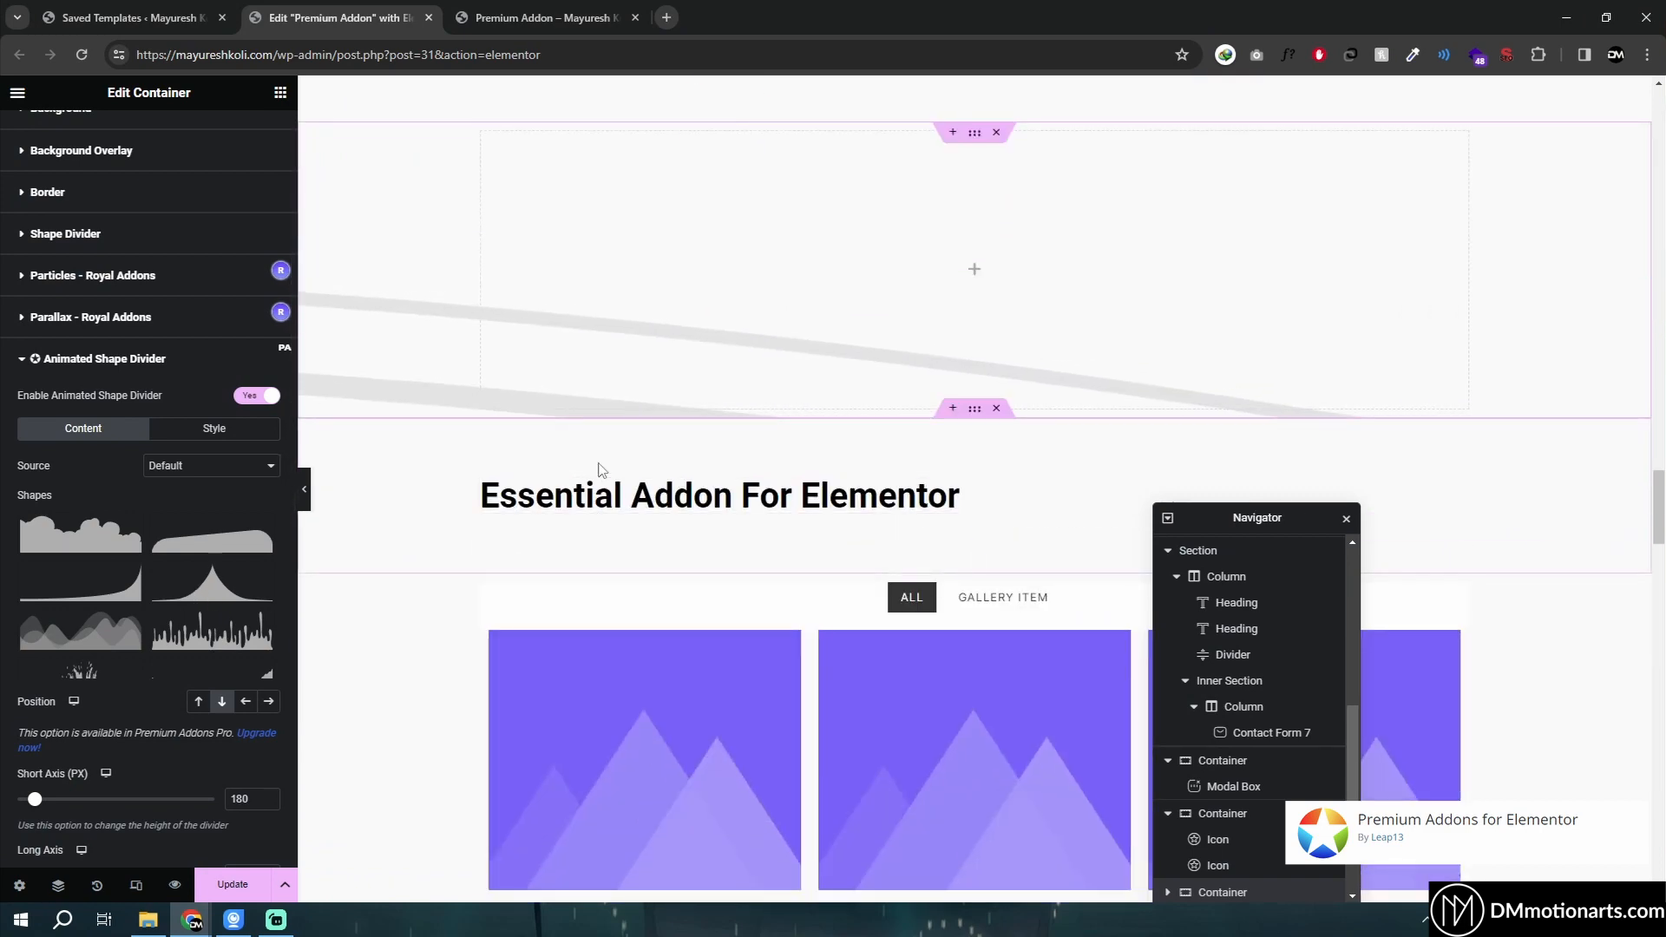
# - Scroll through the editor canvas, selecting the promotional container and the mobile app section to view their settings
pyautogui.scroll(2, 590, 459)
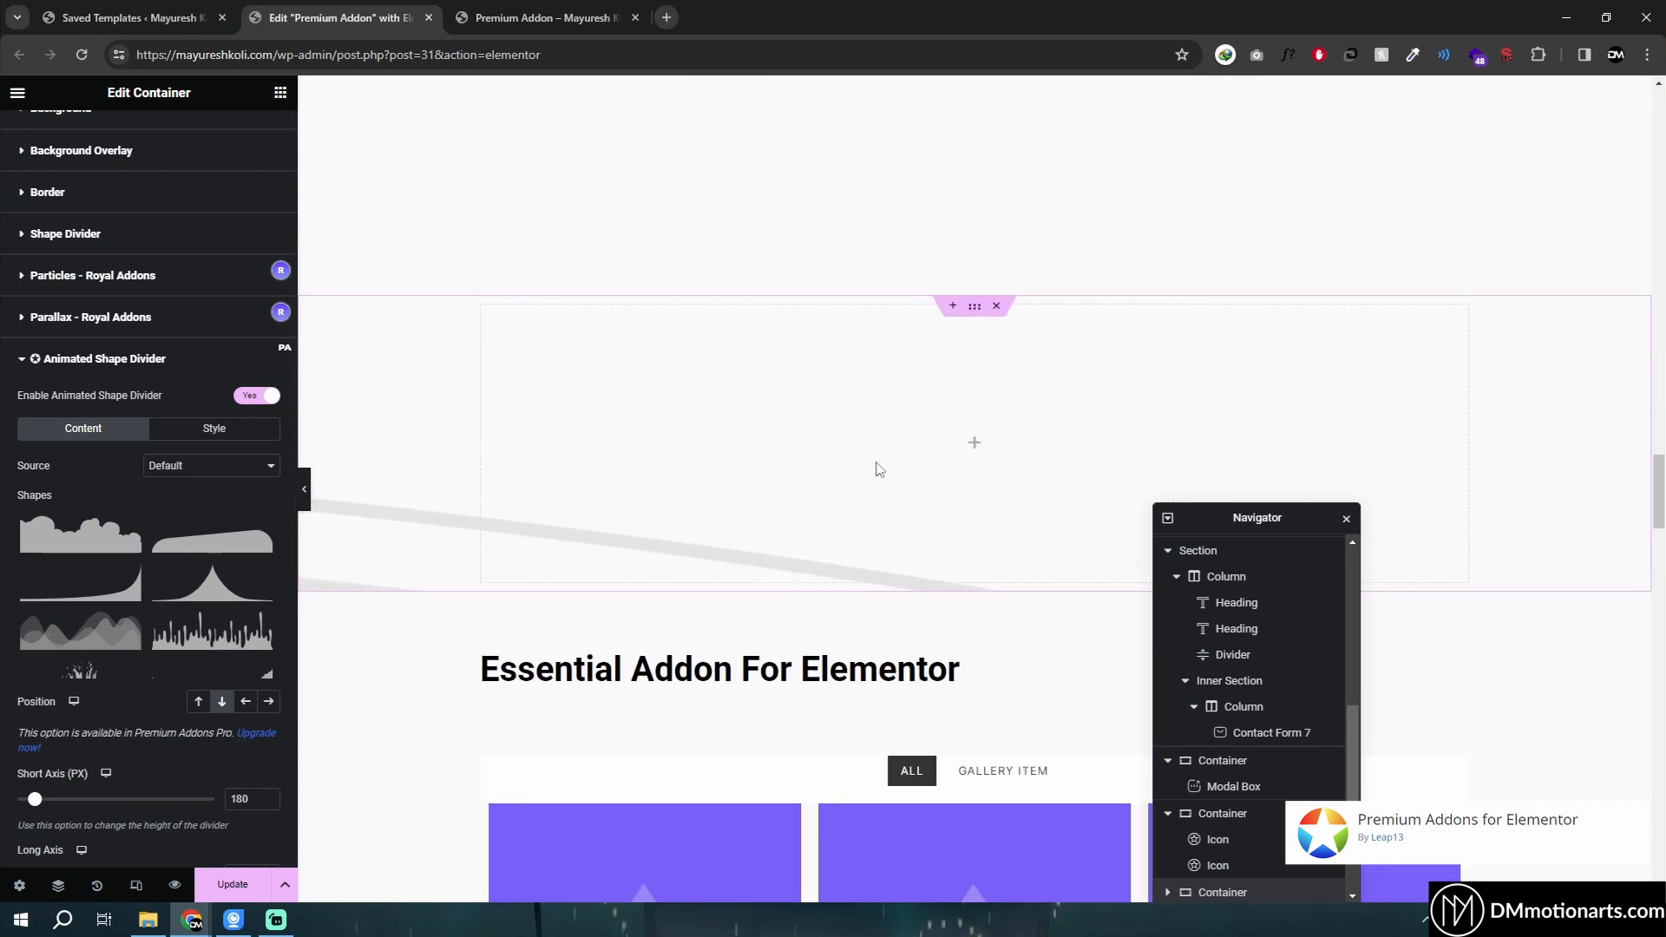
pyautogui.scroll(8, 878, 468)
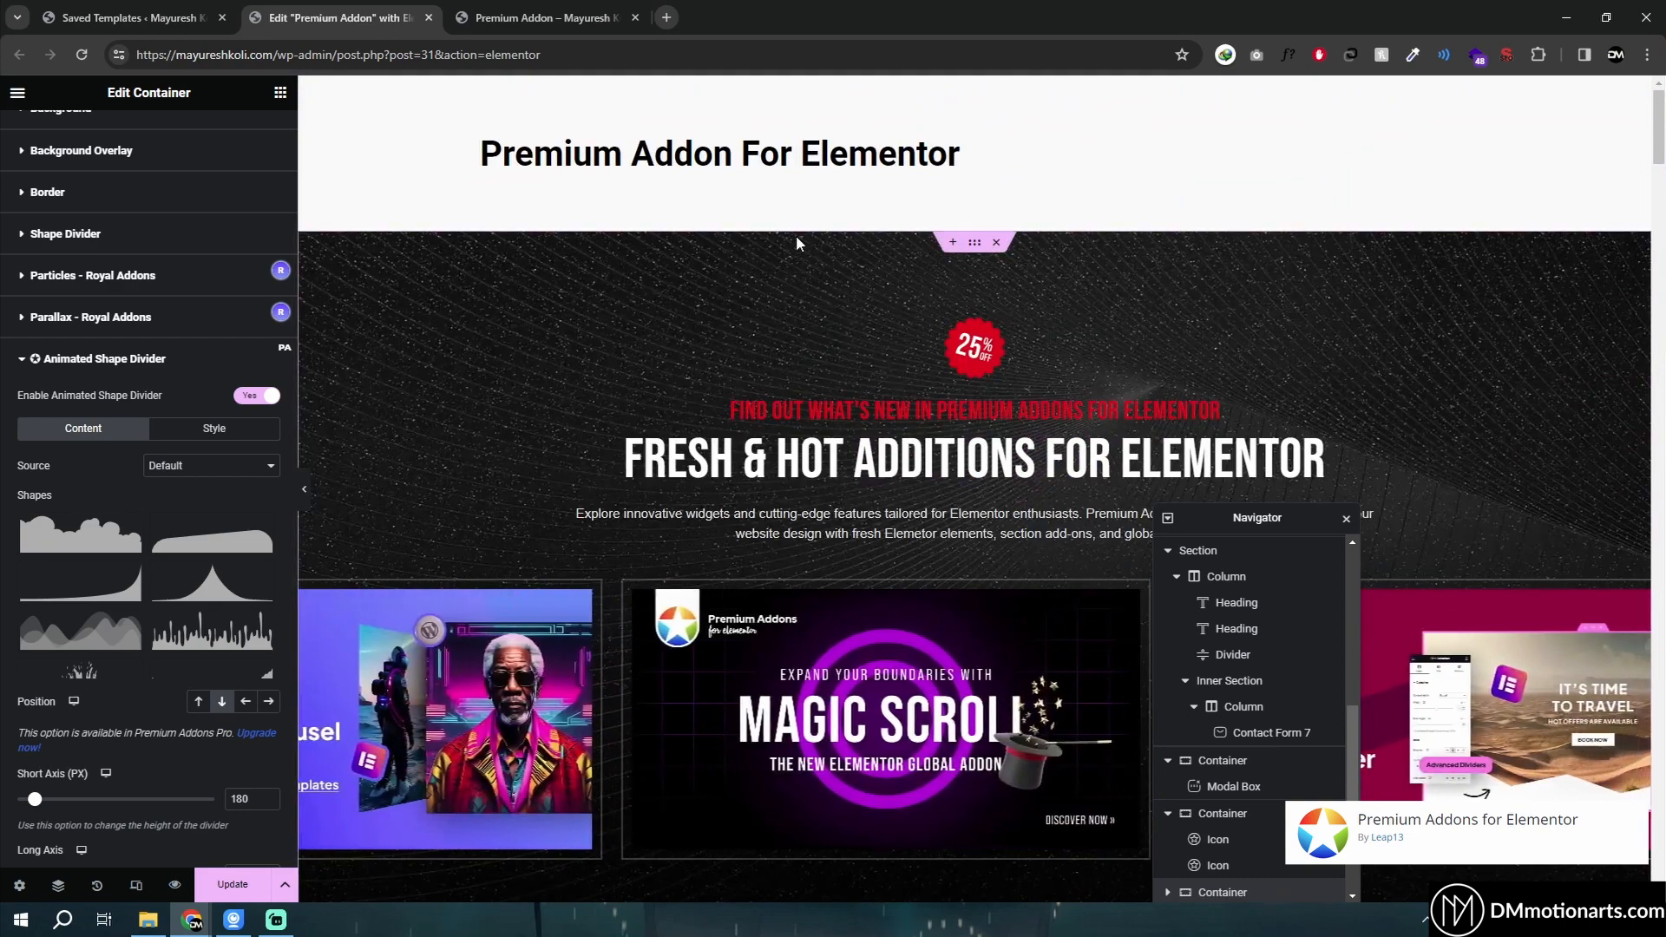
pyautogui.click(794, 236)
pyautogui.scroll(-3, 139, 466)
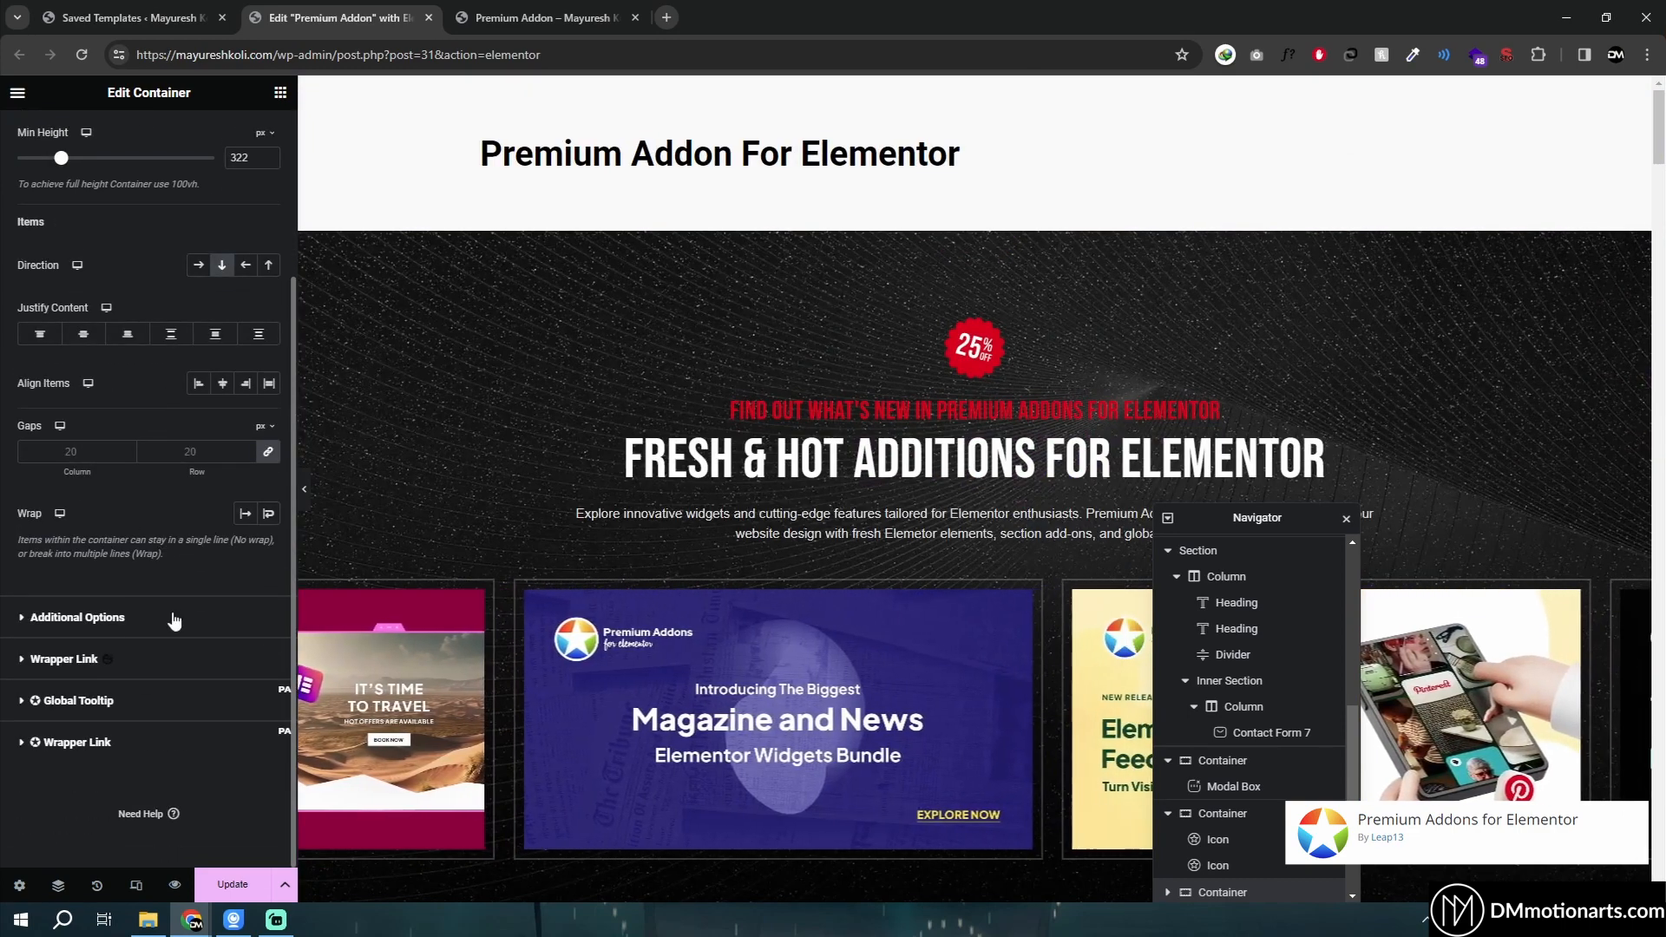
pyautogui.scroll(-7, 867, 597)
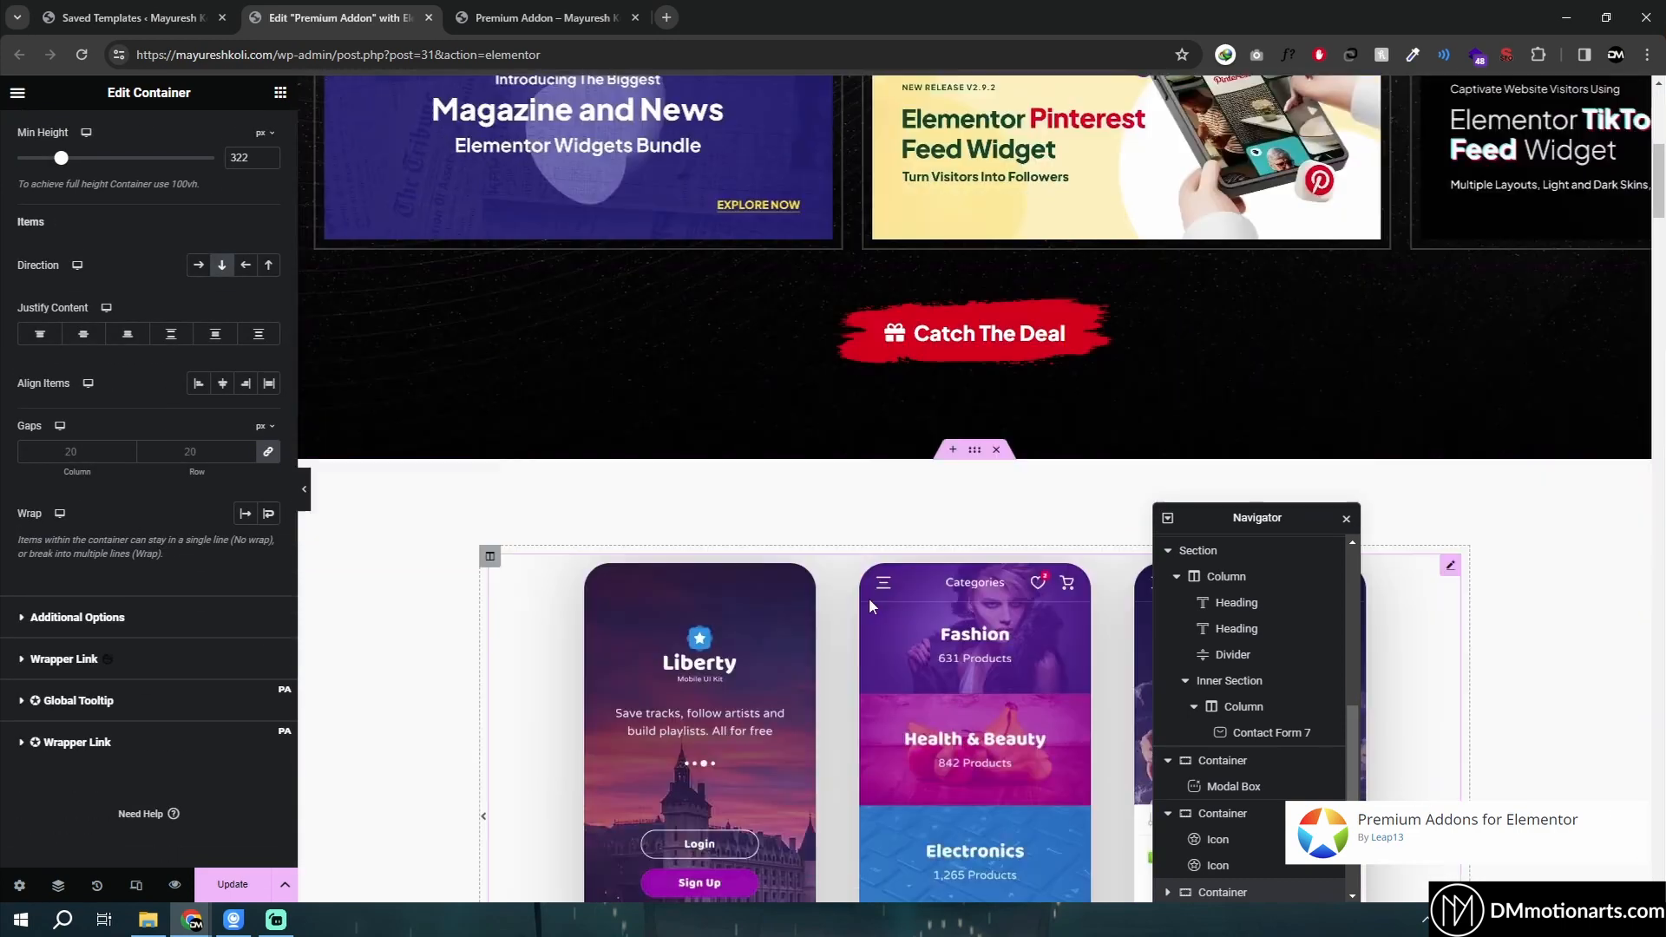
pyautogui.scroll(-1, 869, 600)
pyautogui.click(975, 367)
pyautogui.scroll(-3, 55, 677)
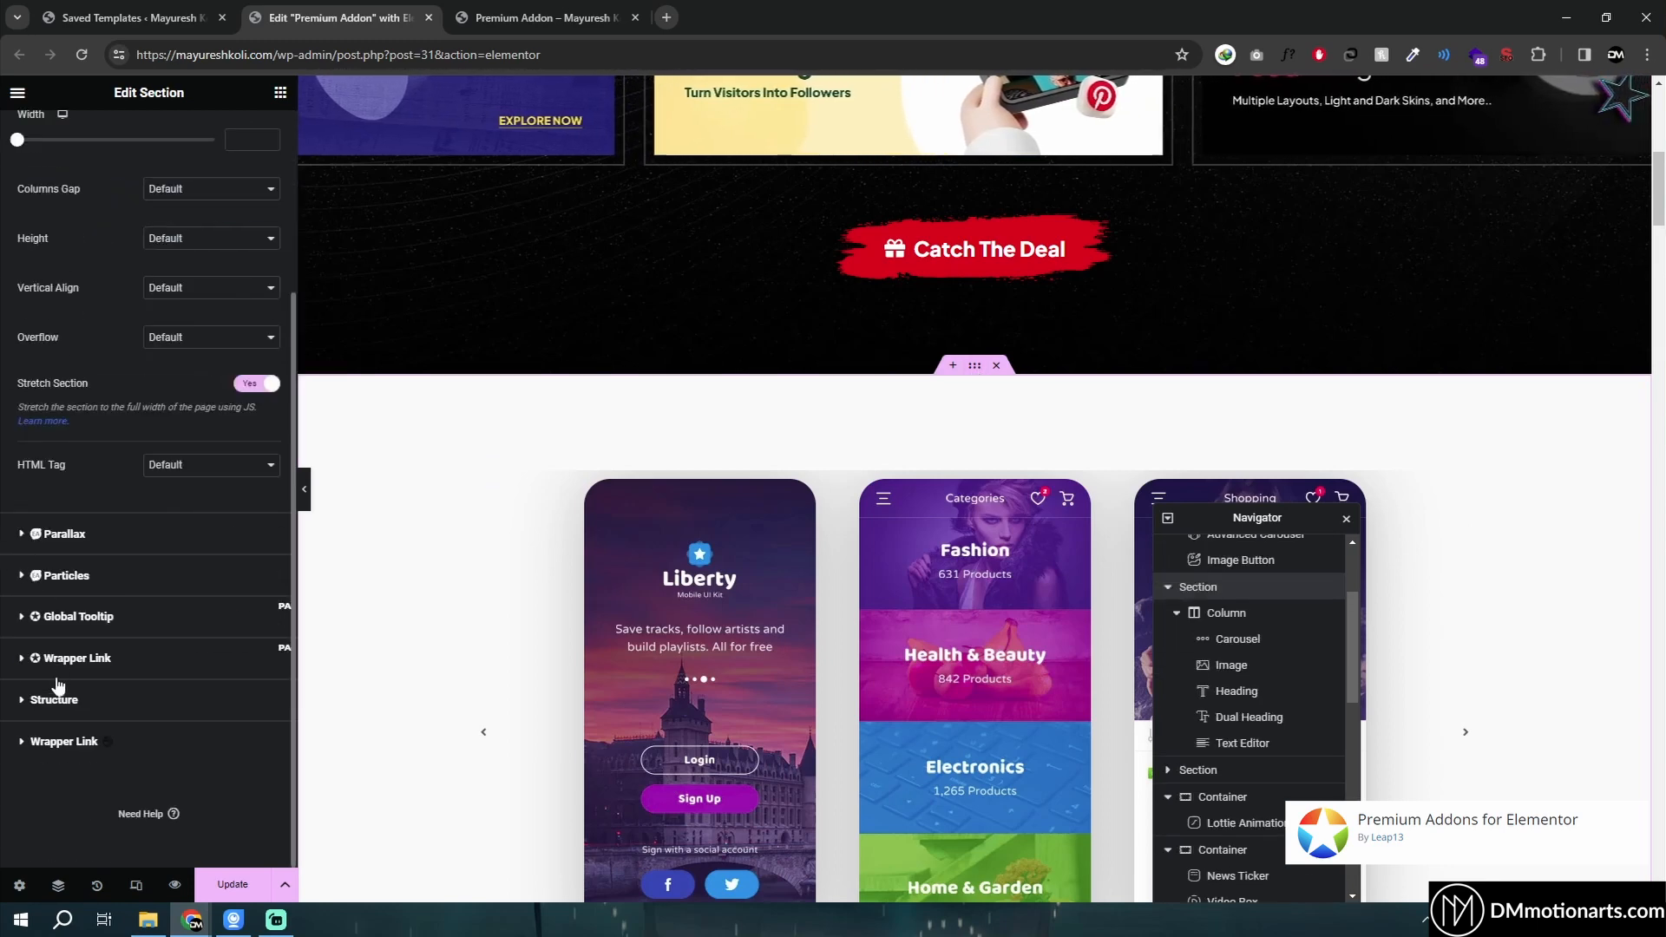
pyautogui.scroll(3, 46, 510)
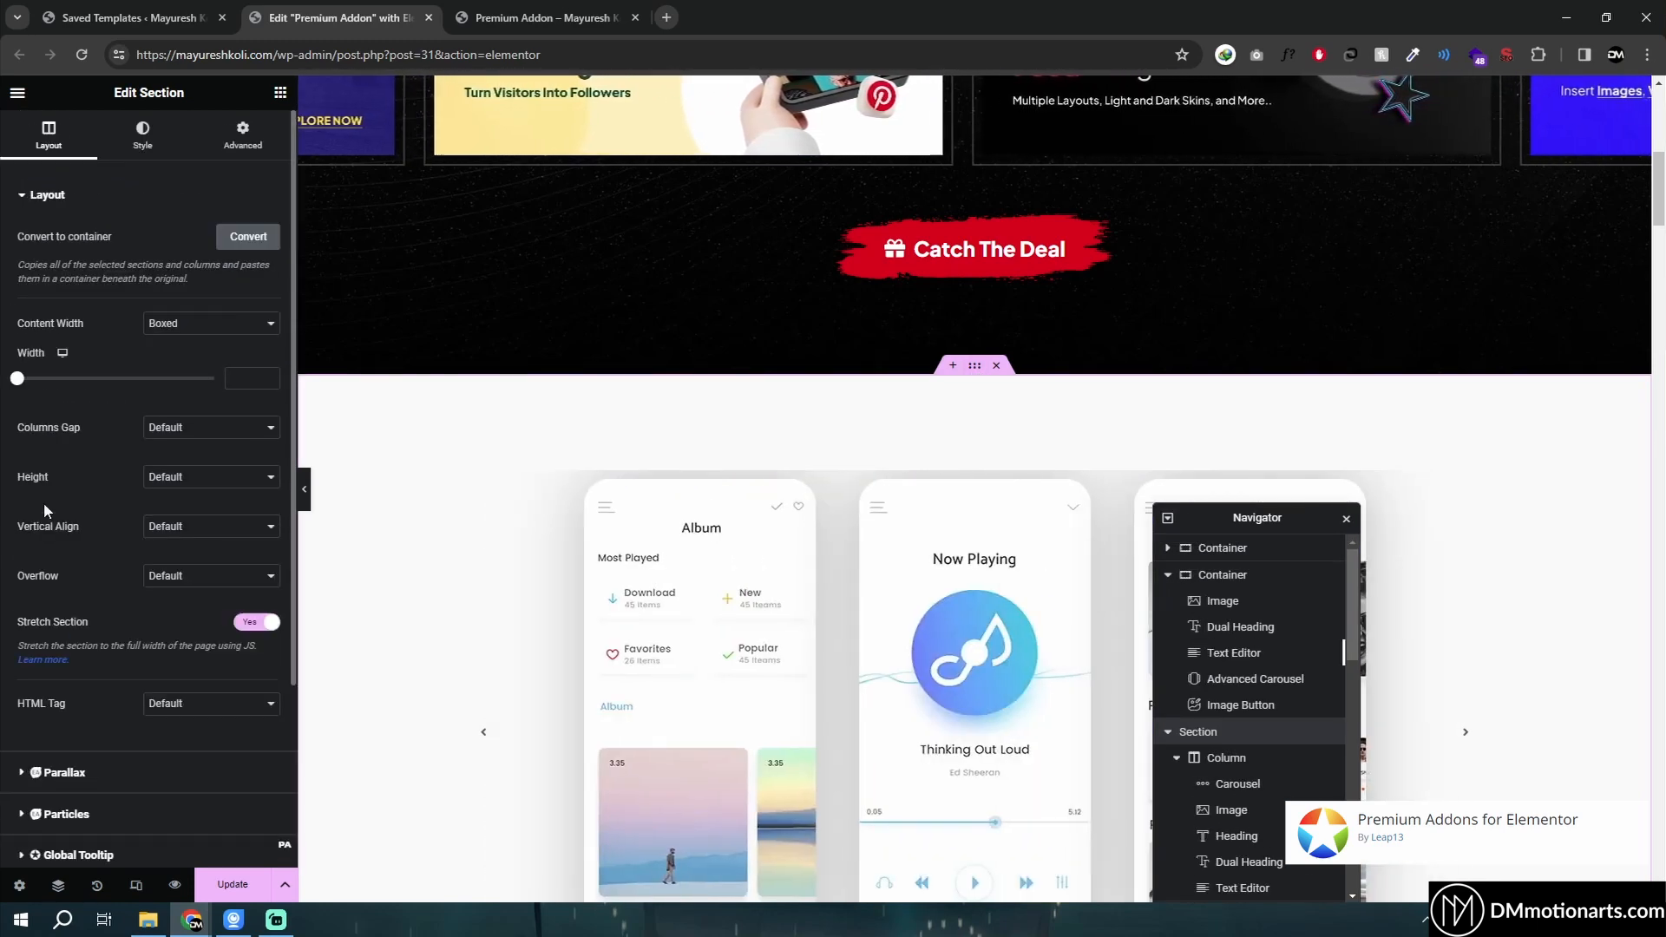
pyautogui.scroll(1, 952, 387)
pyautogui.scroll(-6, 881, 604)
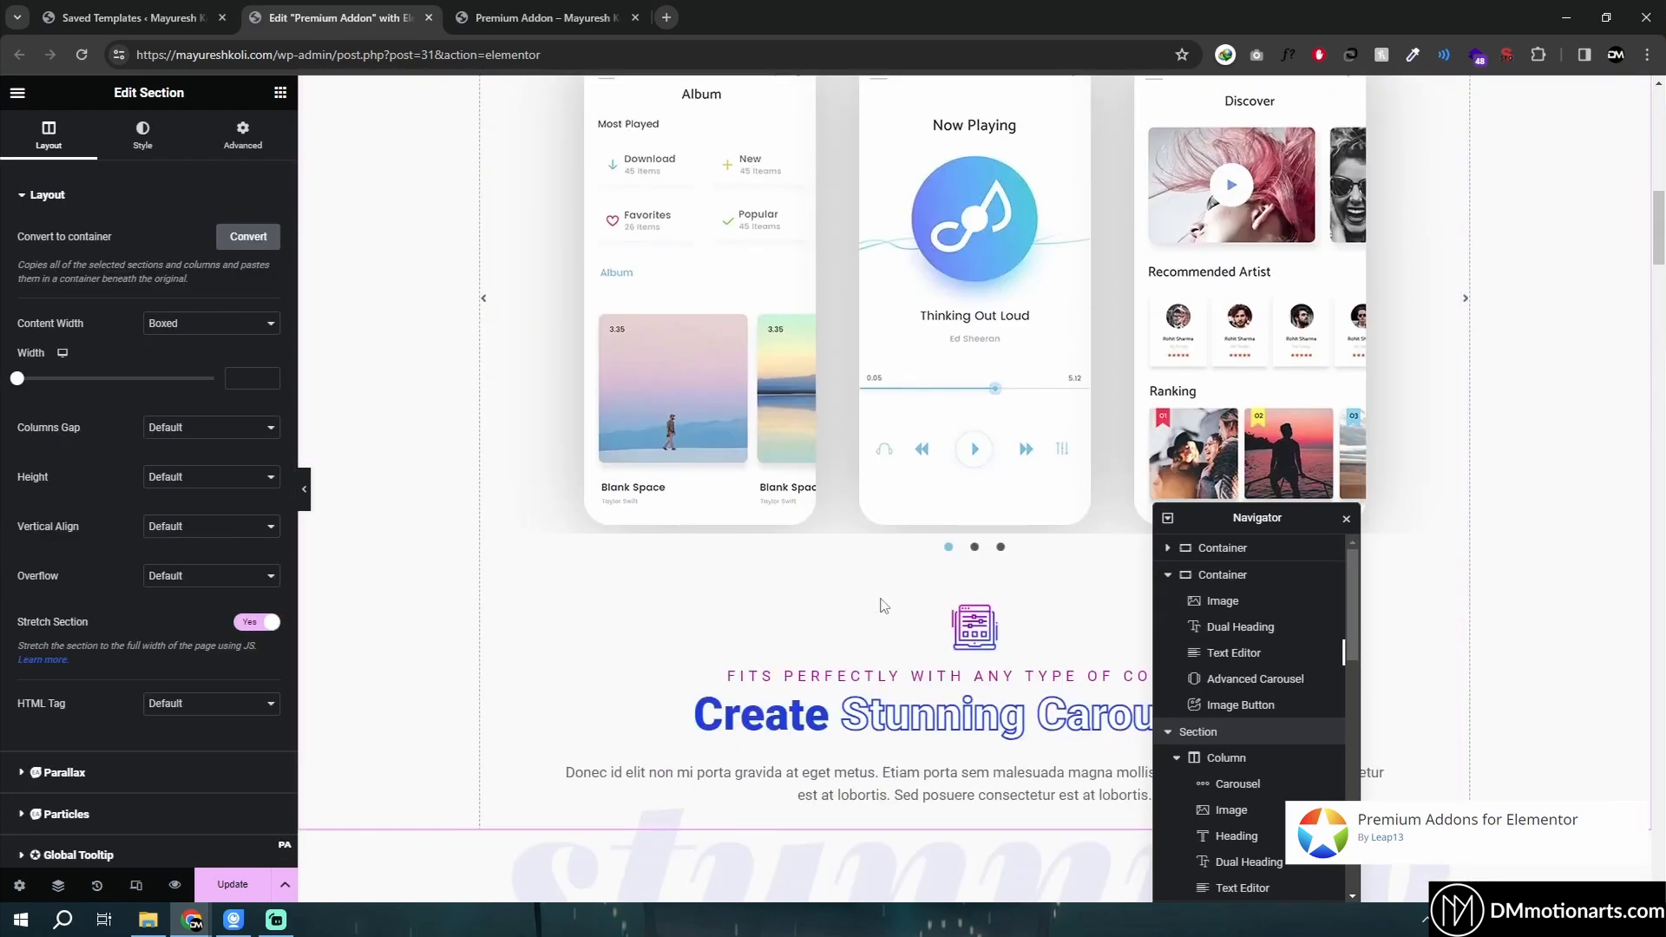
pyautogui.scroll(-8, 881, 605)
pyautogui.scroll(2, 963, 319)
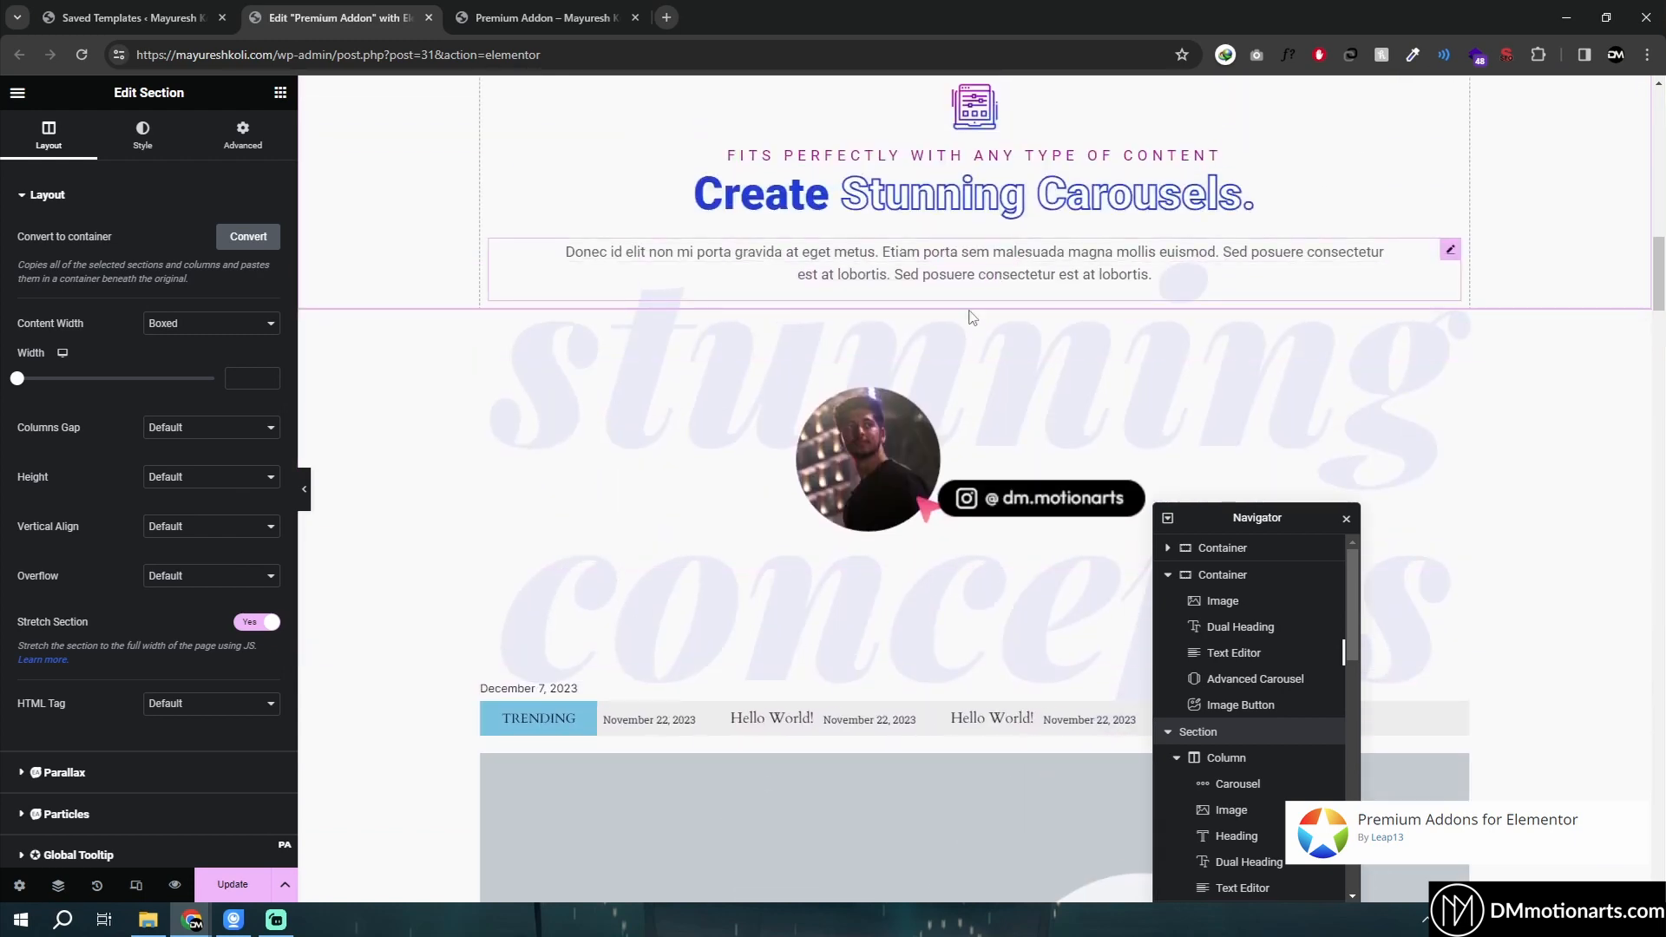
pyautogui.scroll(-3, 911, 520)
# - Select the News Ticker and Video Box container and inspect the HTML Tag choices under Additional Options, keeping Default
pyautogui.click(959, 412)
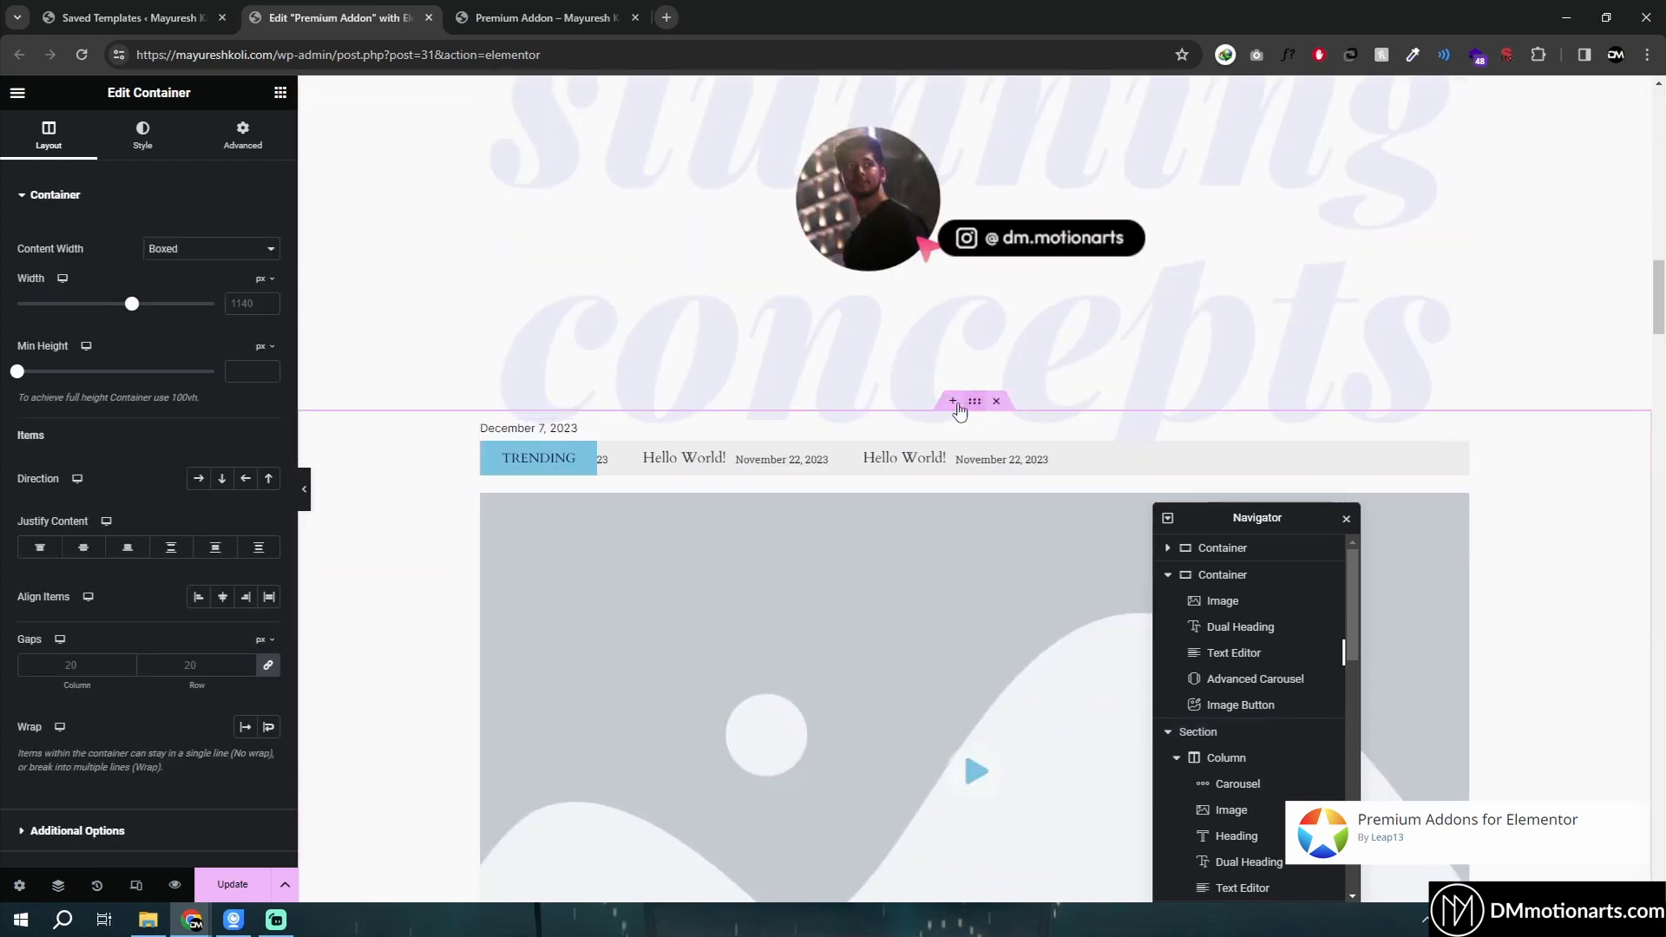
pyautogui.scroll(-2, 126, 512)
pyautogui.click(52, 655)
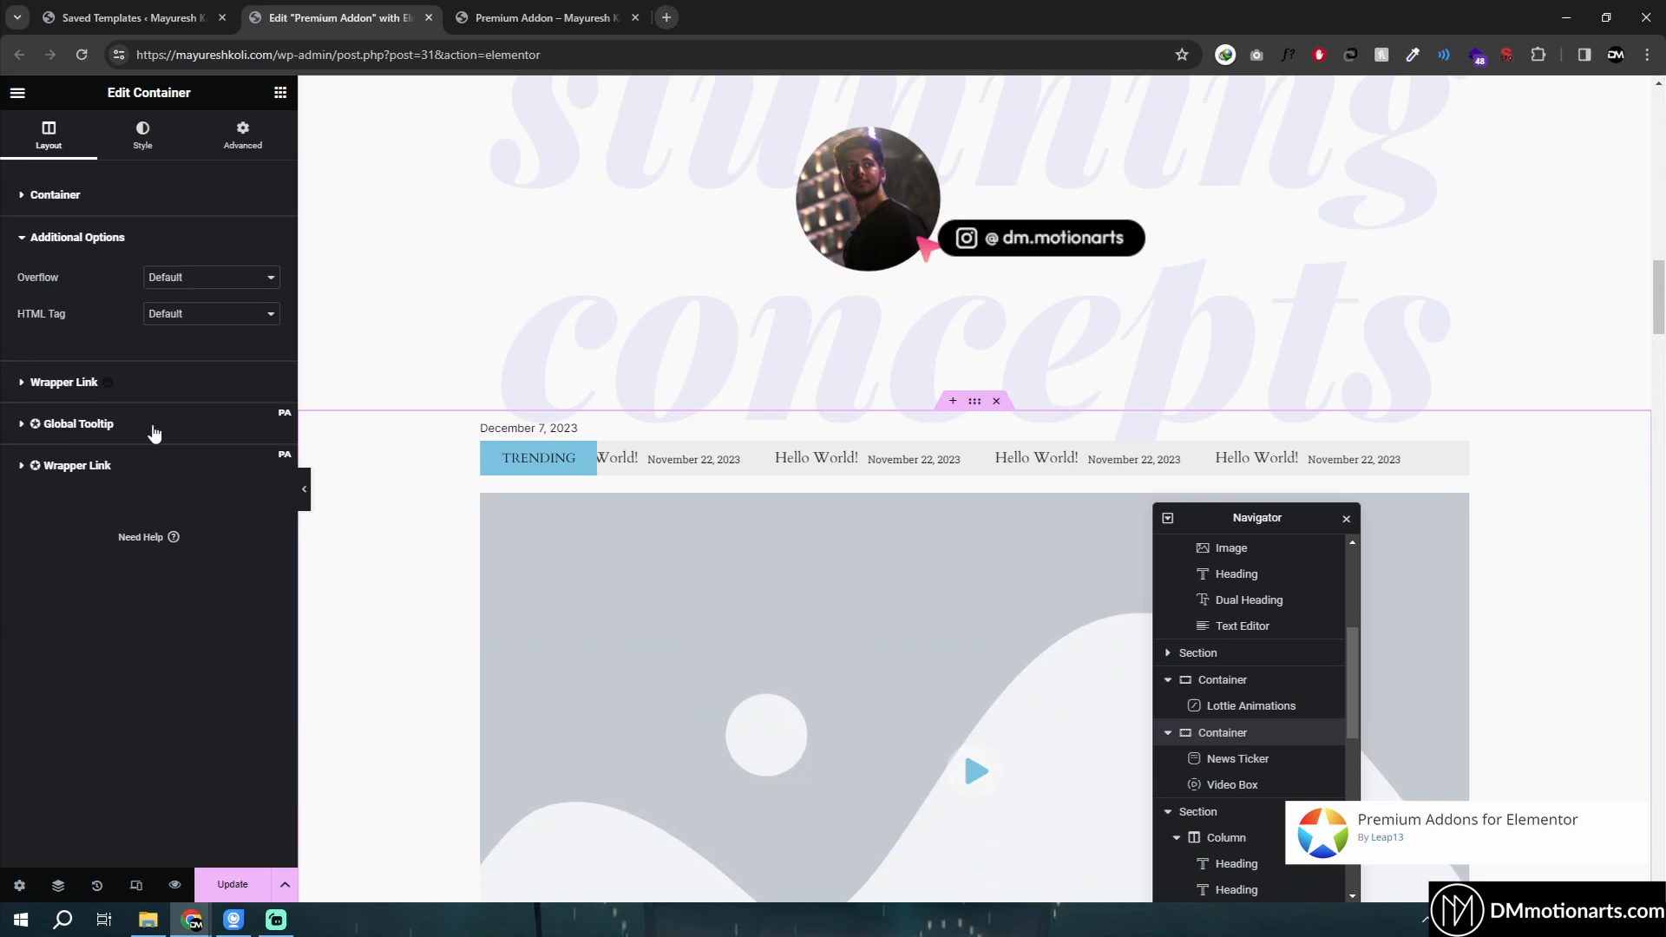
pyautogui.click(172, 319)
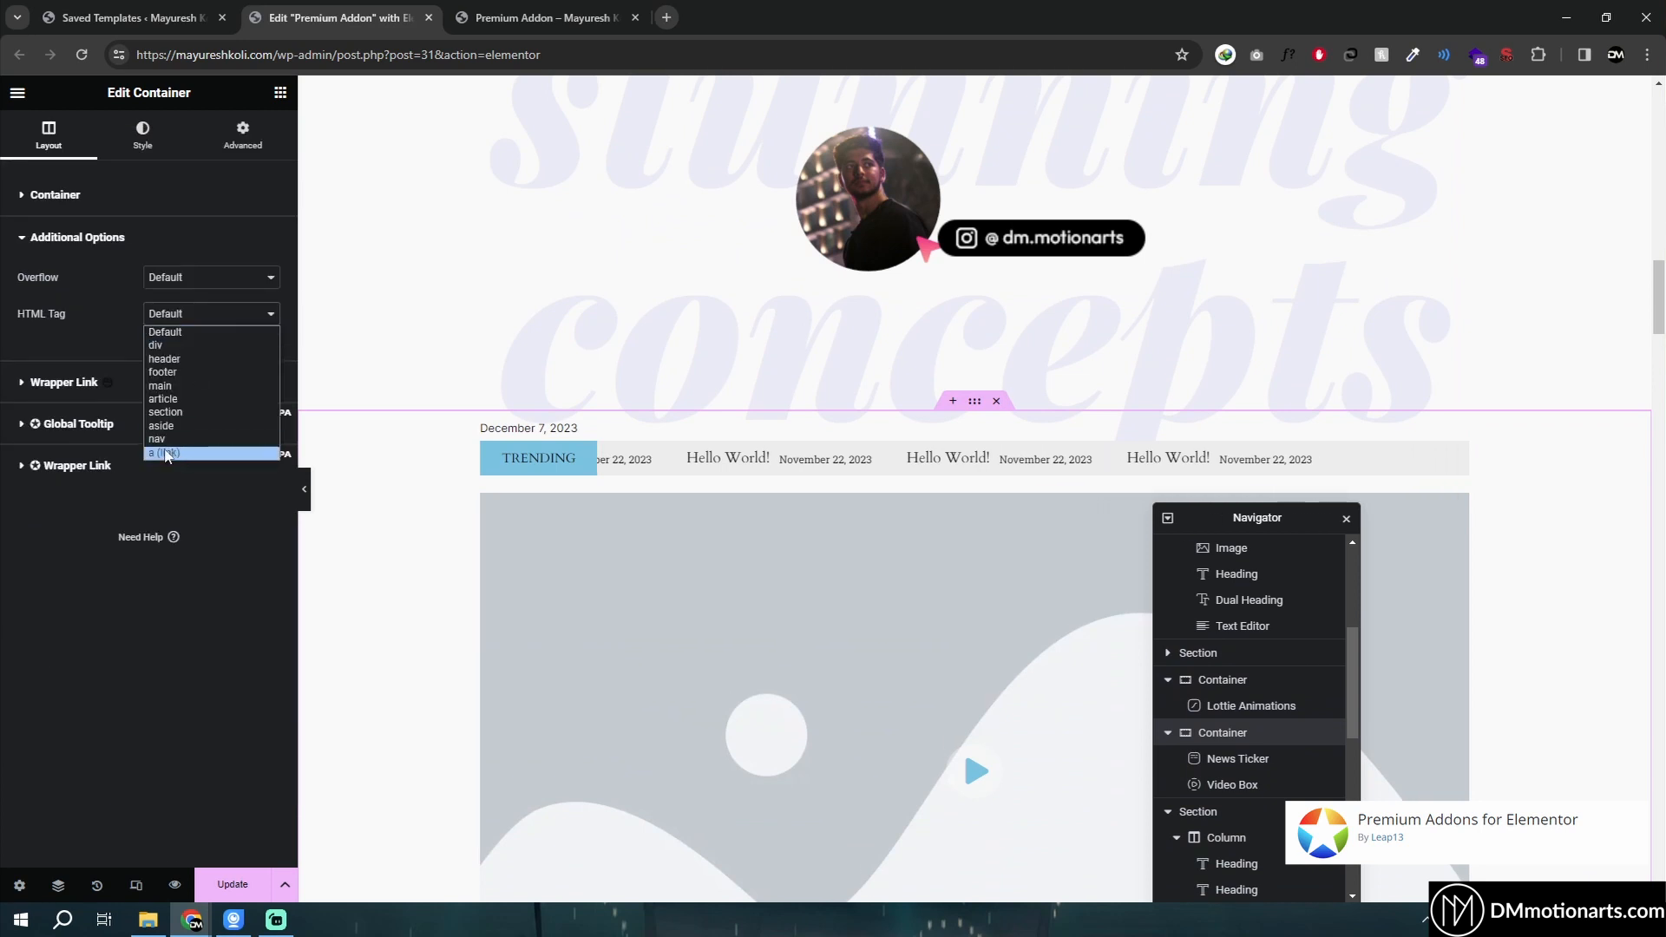
pyautogui.click(5, 558)
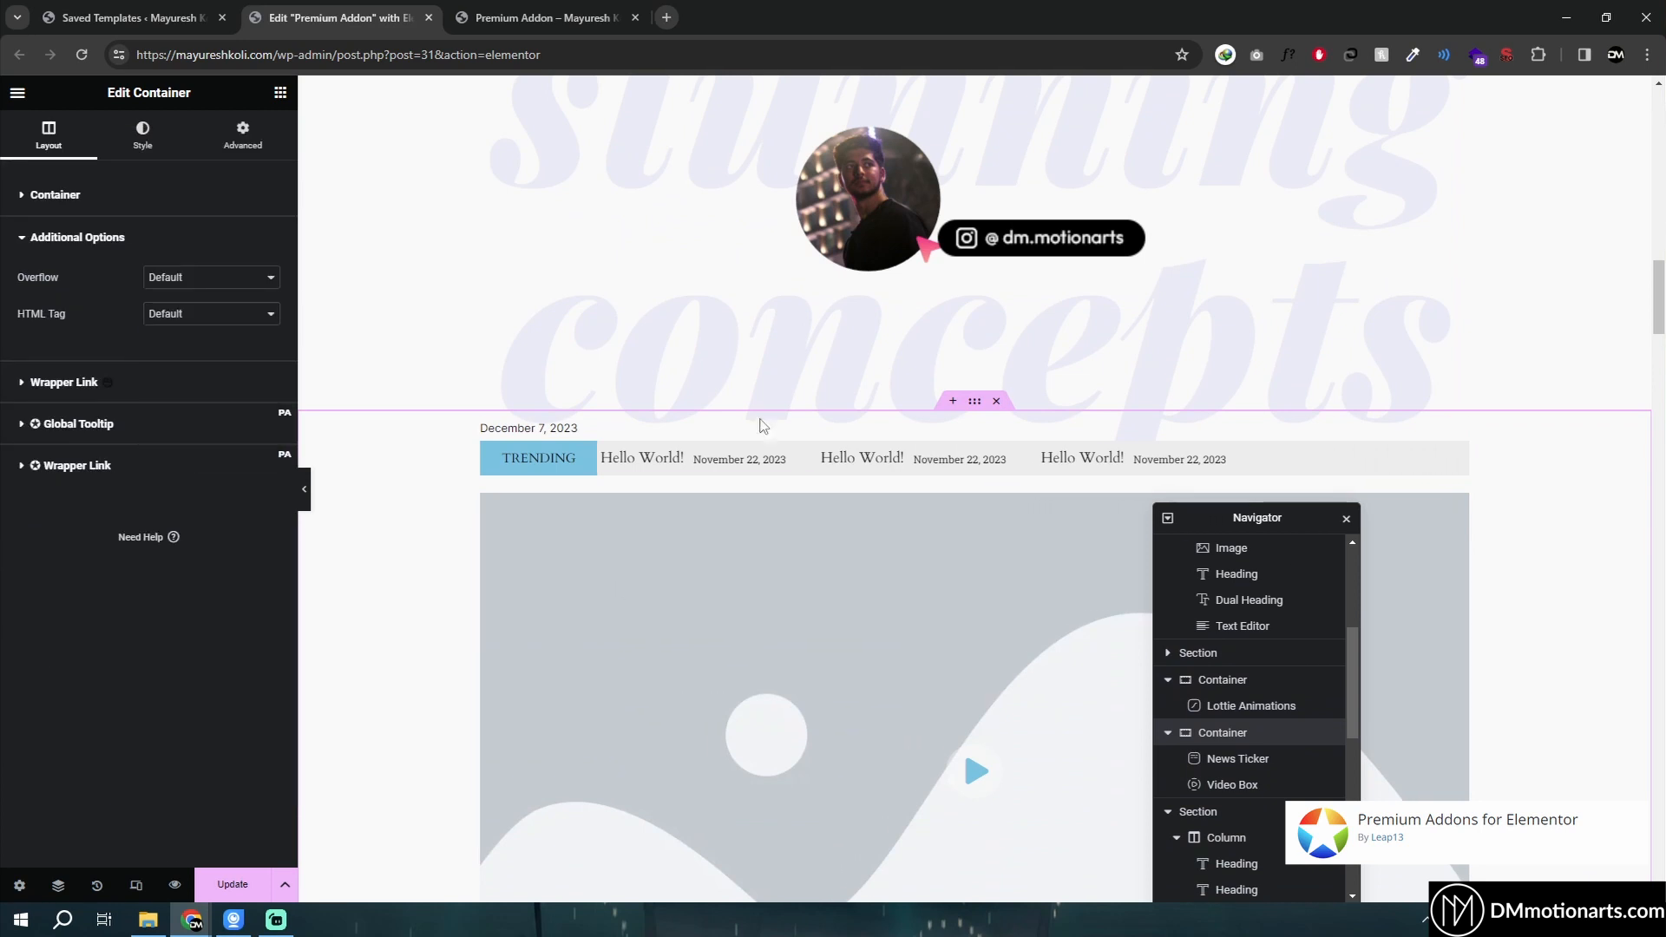
pyautogui.scroll(-1, 762, 661)
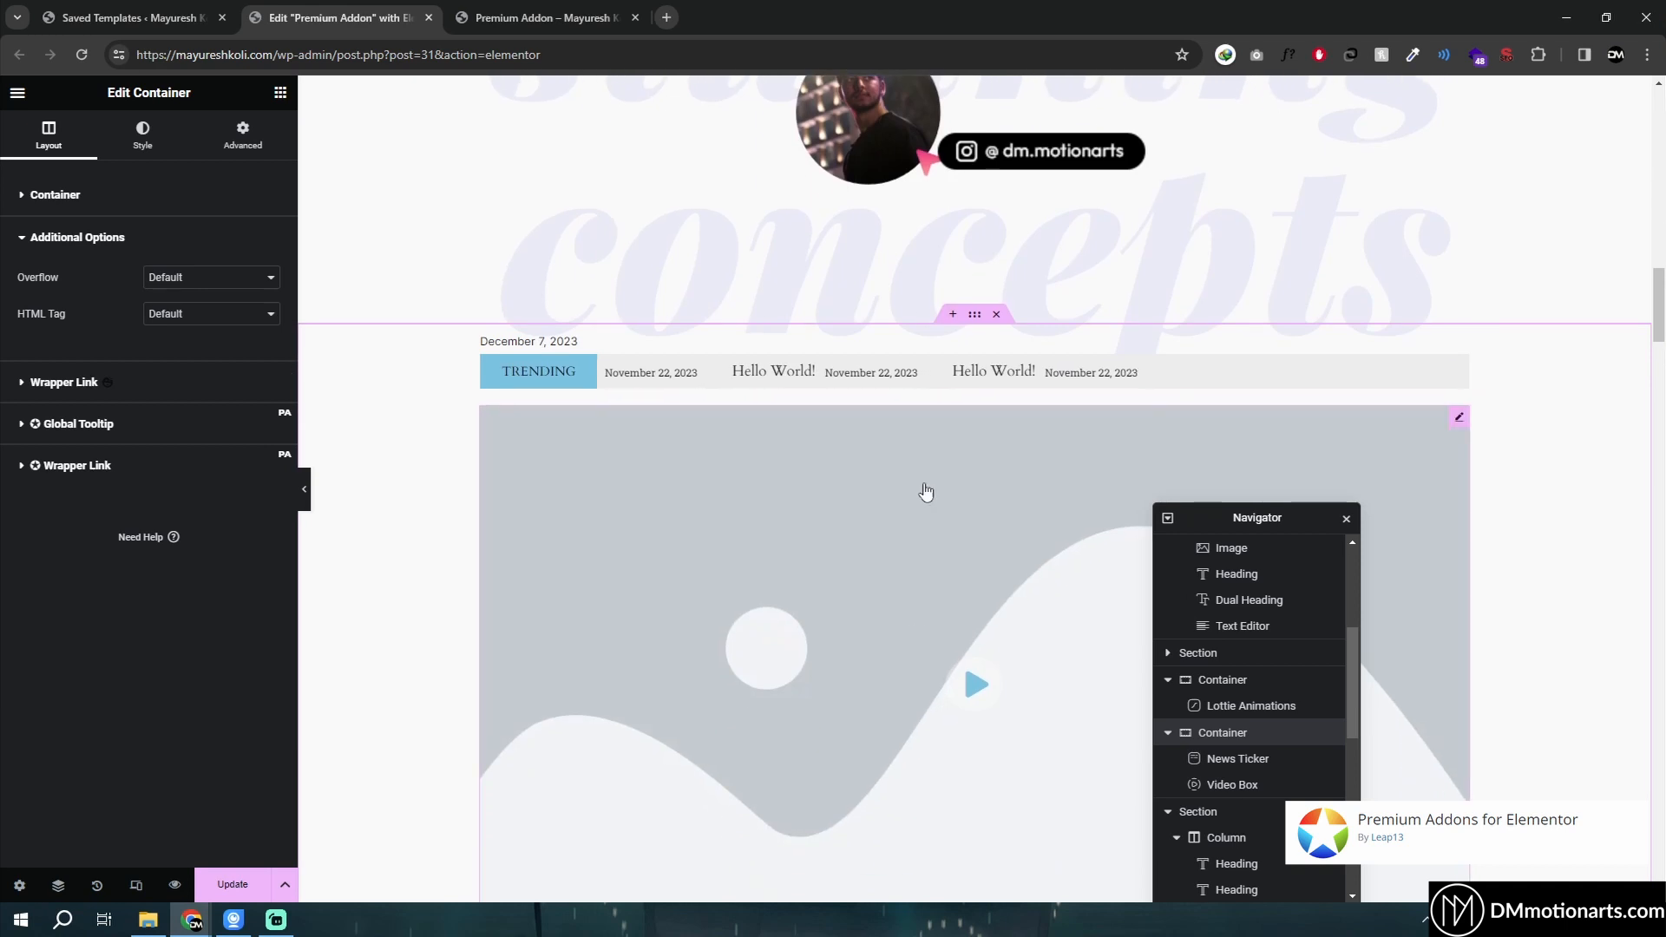
pyautogui.click(177, 320)
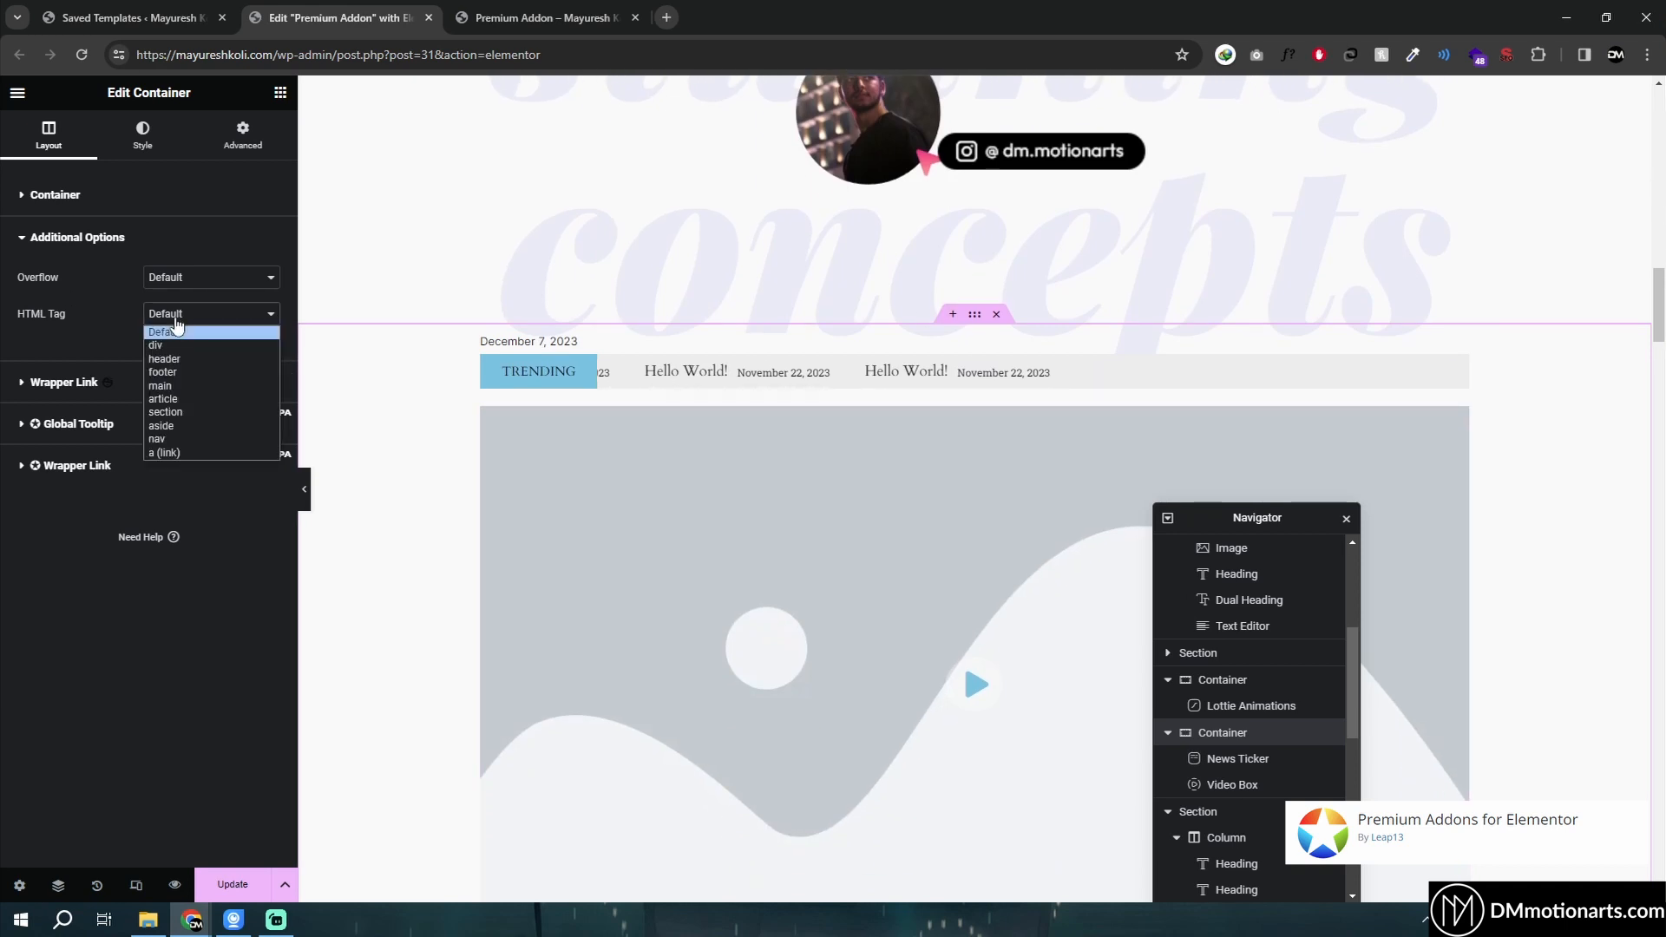
pyautogui.click(176, 332)
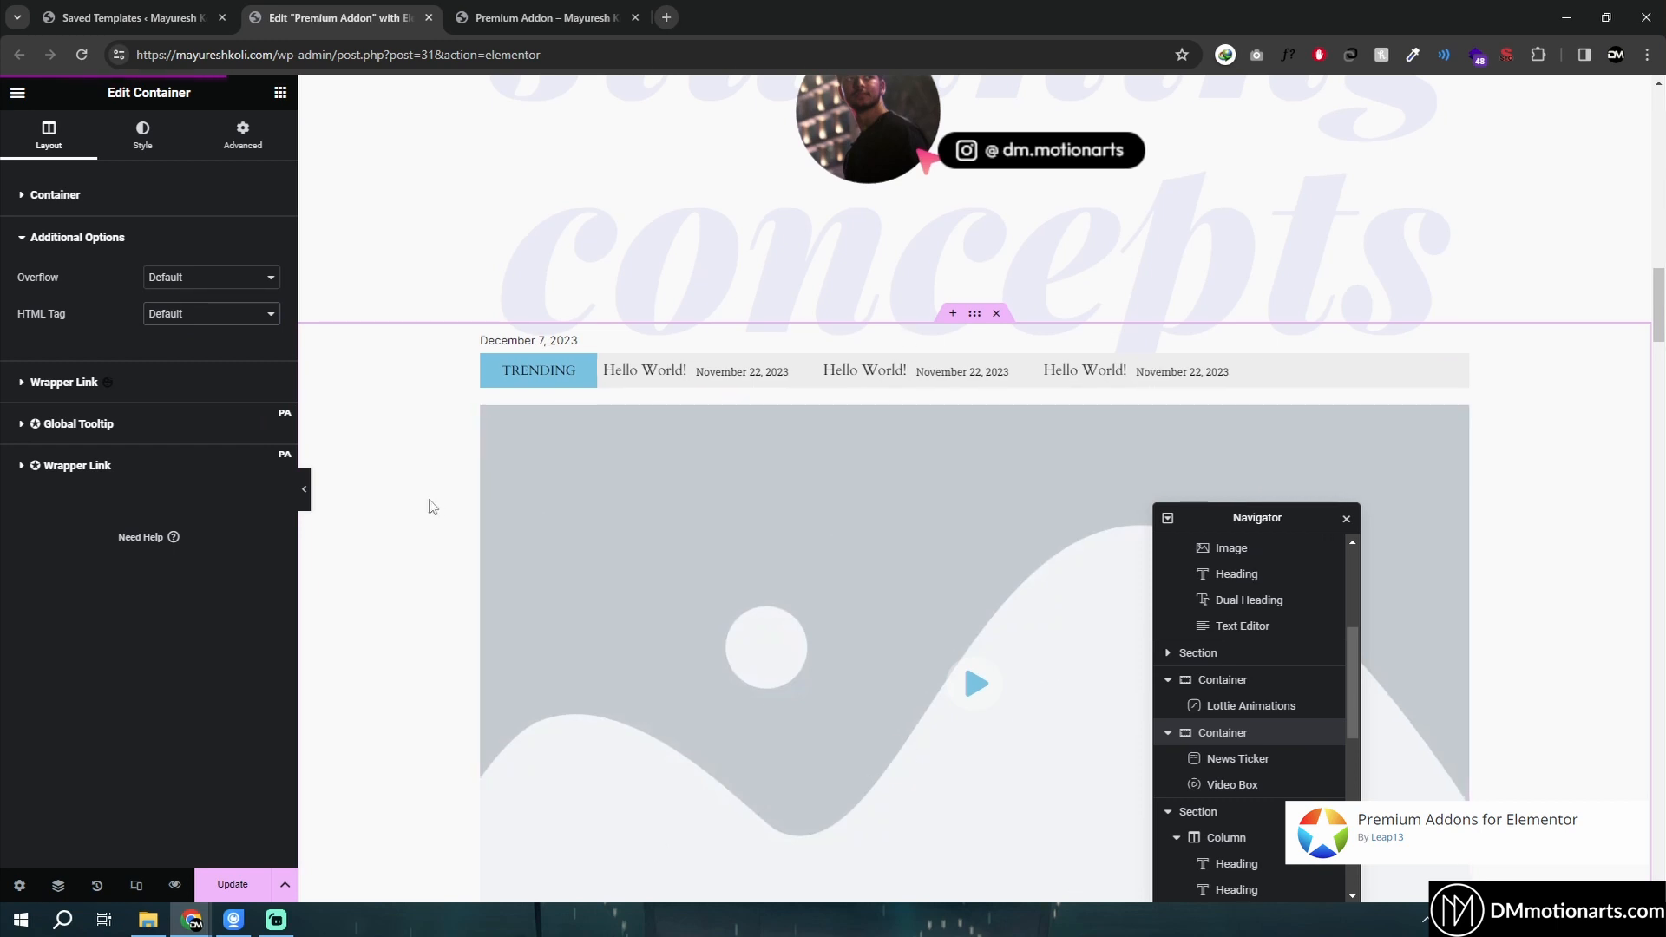
# - Open the container's Premium Wrapper Link settings and review the link type choices and link options
pyautogui.scroll(-2, 938, 518)
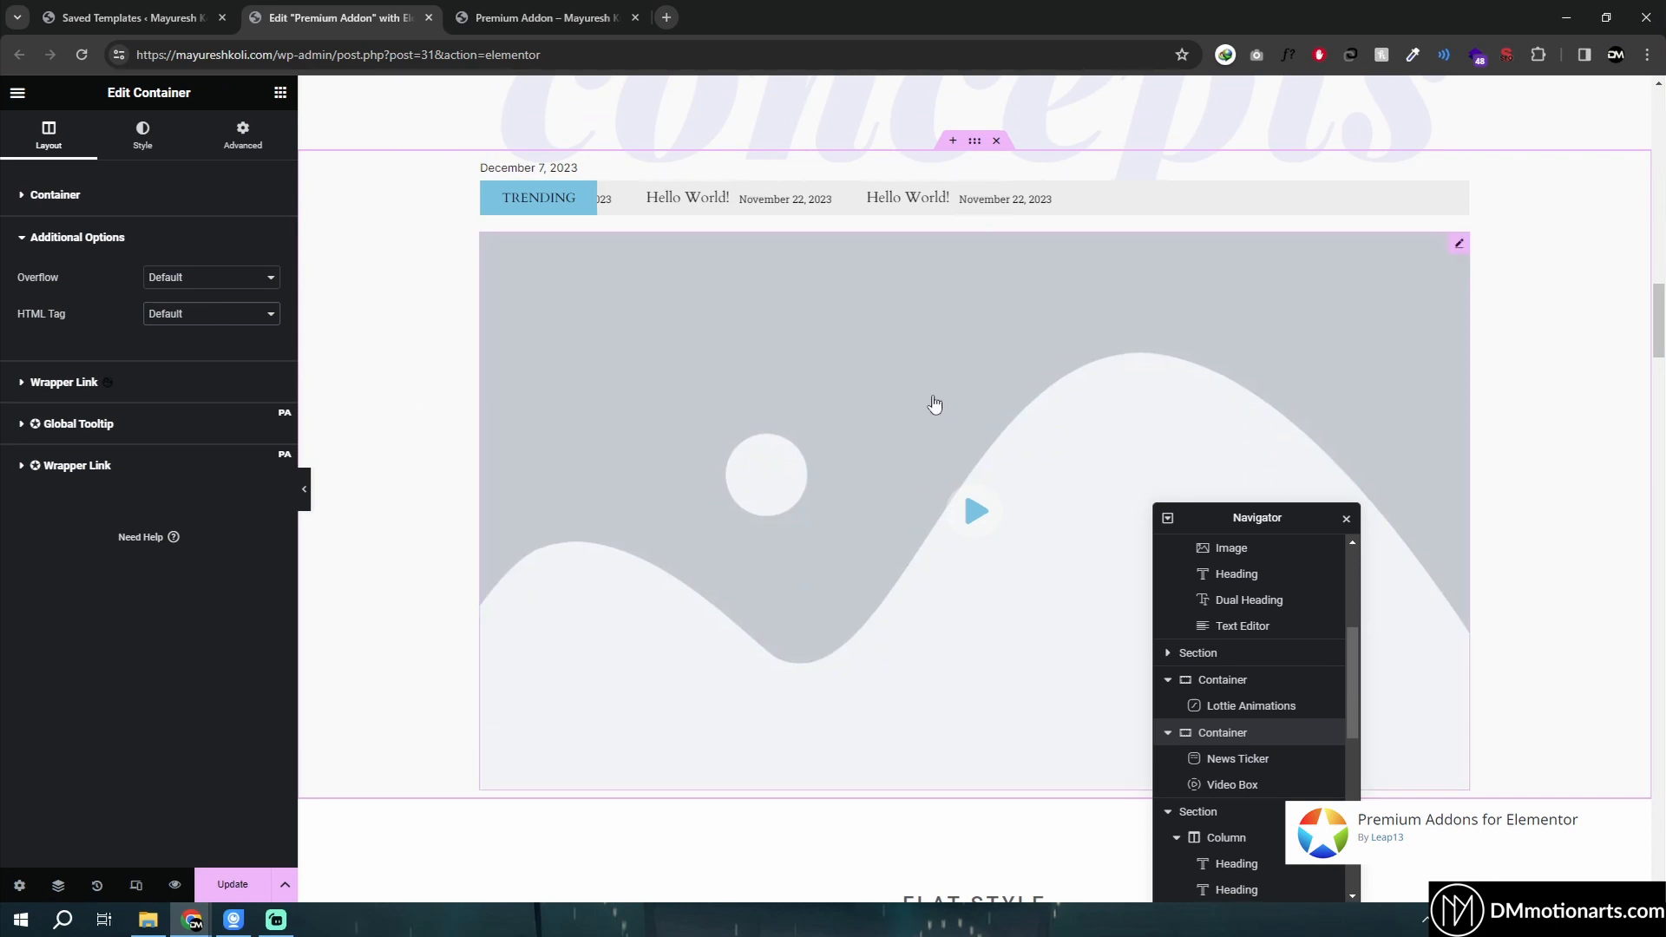
pyautogui.scroll(1, 971, 260)
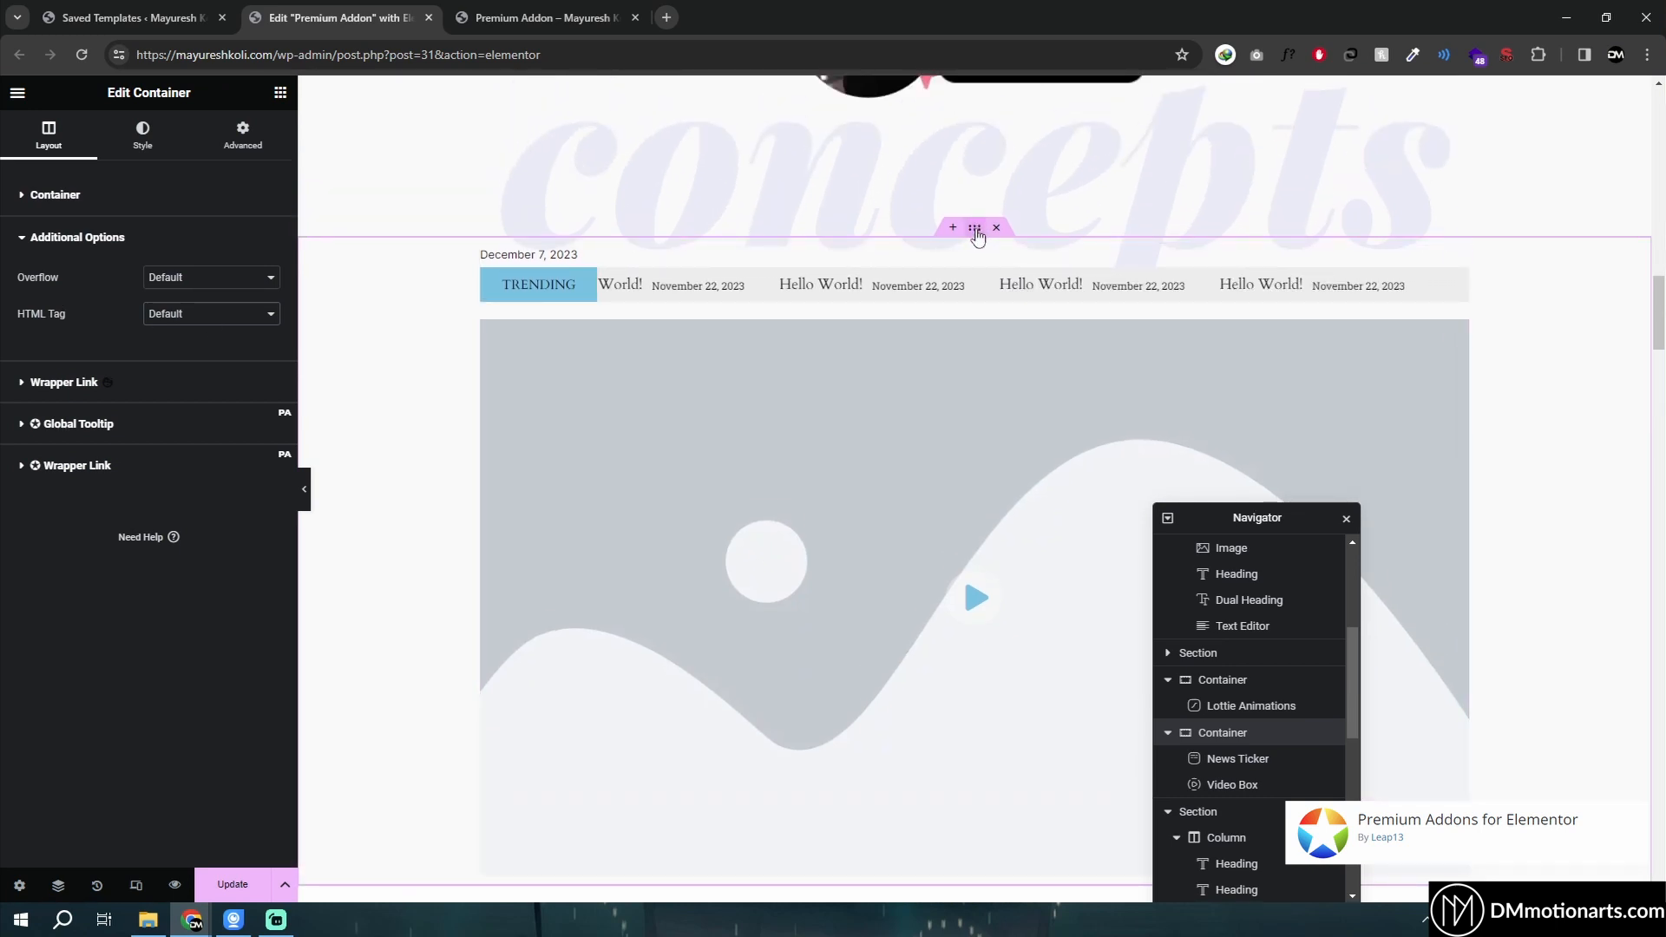
pyautogui.click(113, 475)
pyautogui.click(101, 491)
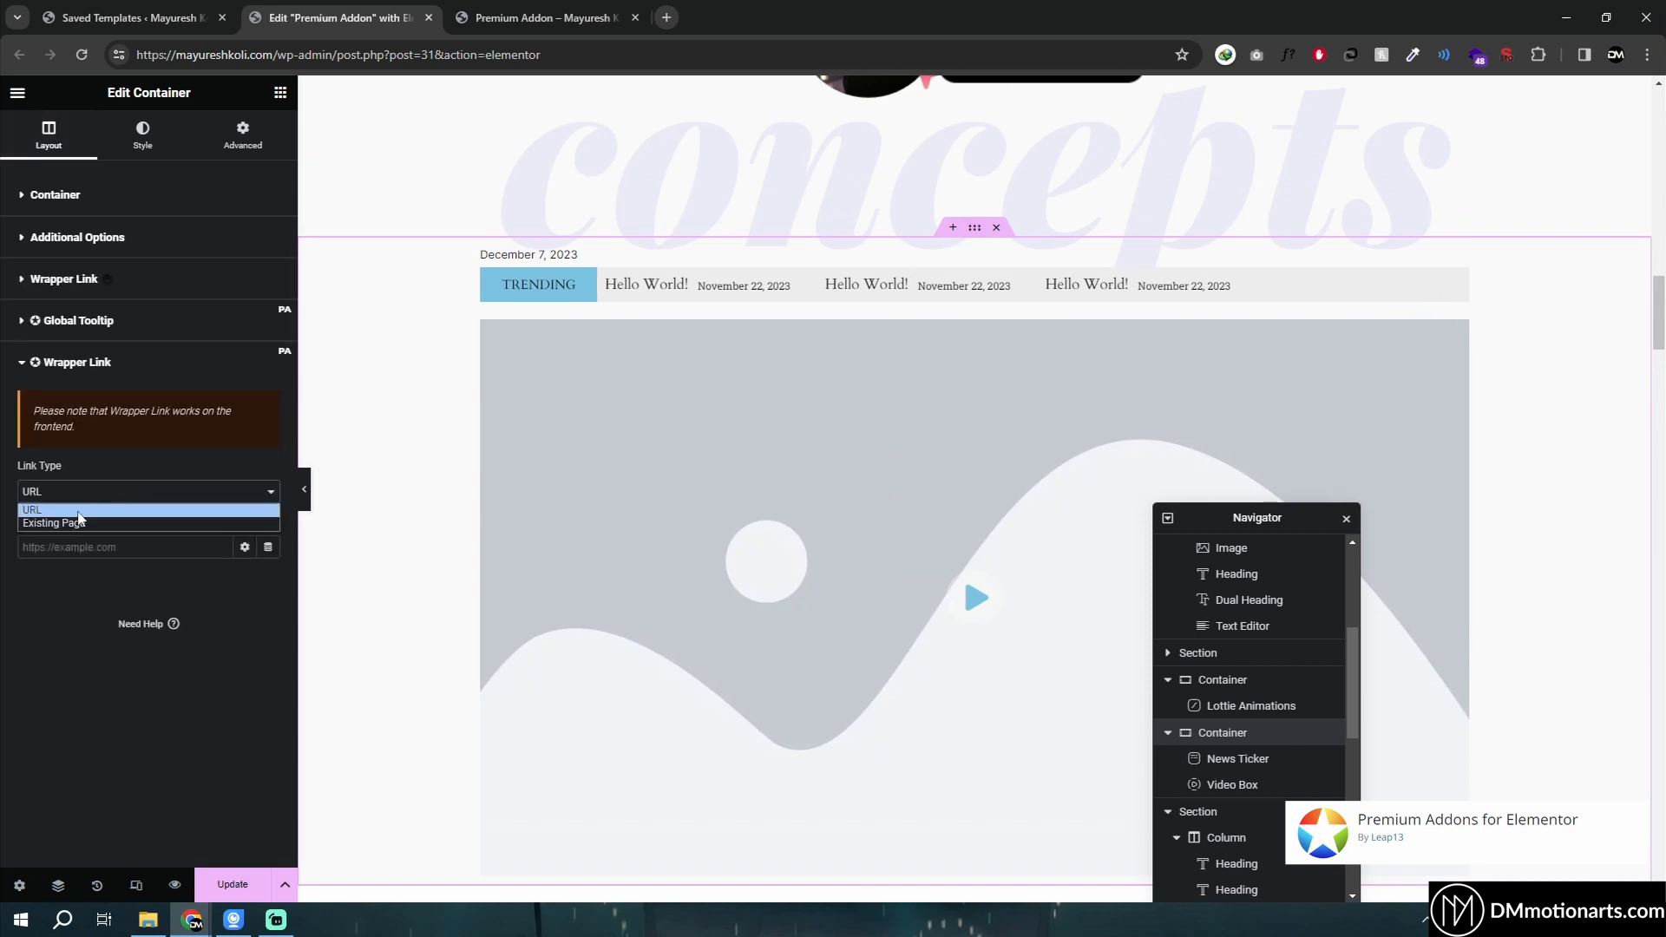
pyautogui.click(245, 548)
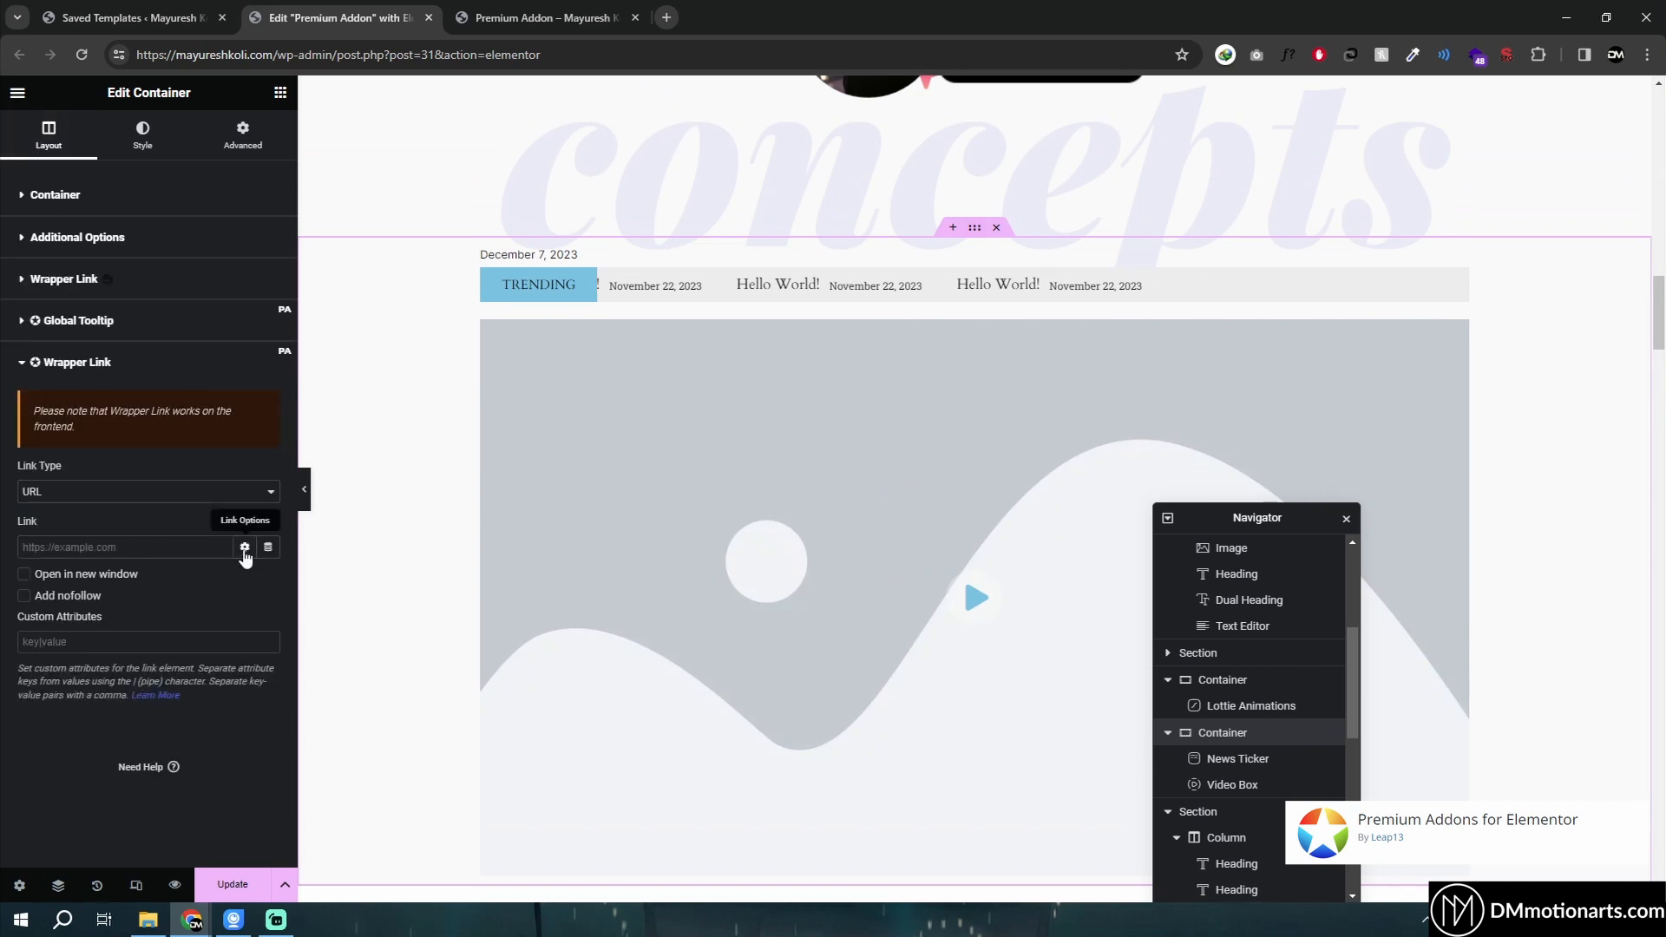
pyautogui.click(244, 547)
pyautogui.click(77, 362)
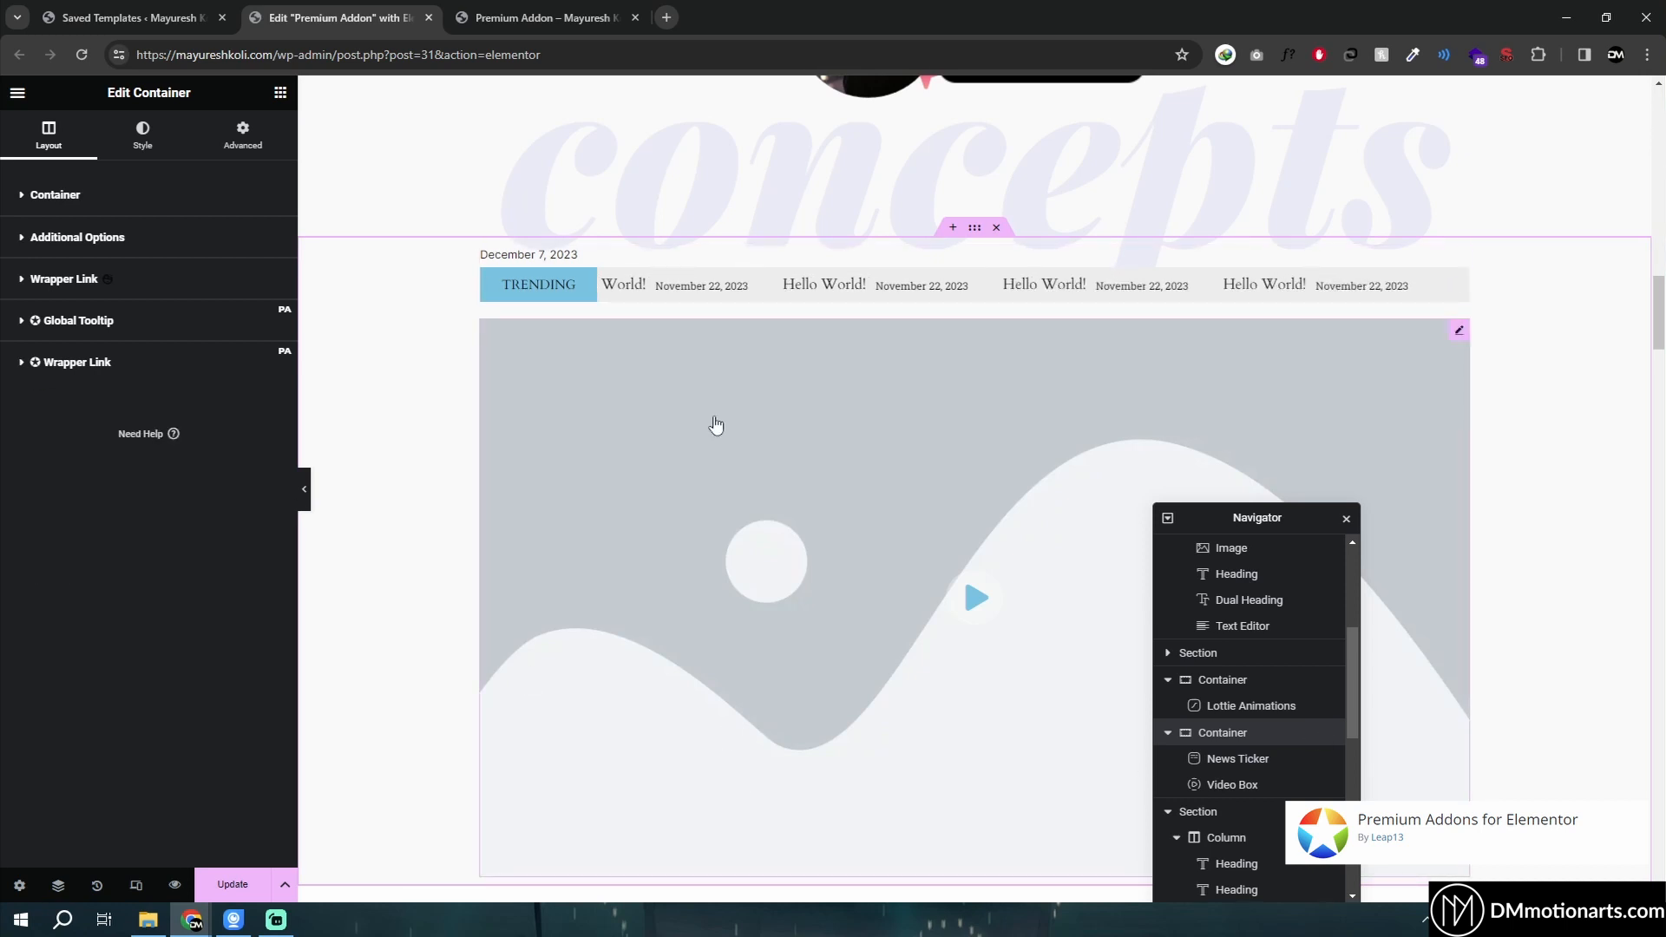
pyautogui.scroll(-1, 621, 312)
pyautogui.scroll(1, 387, 346)
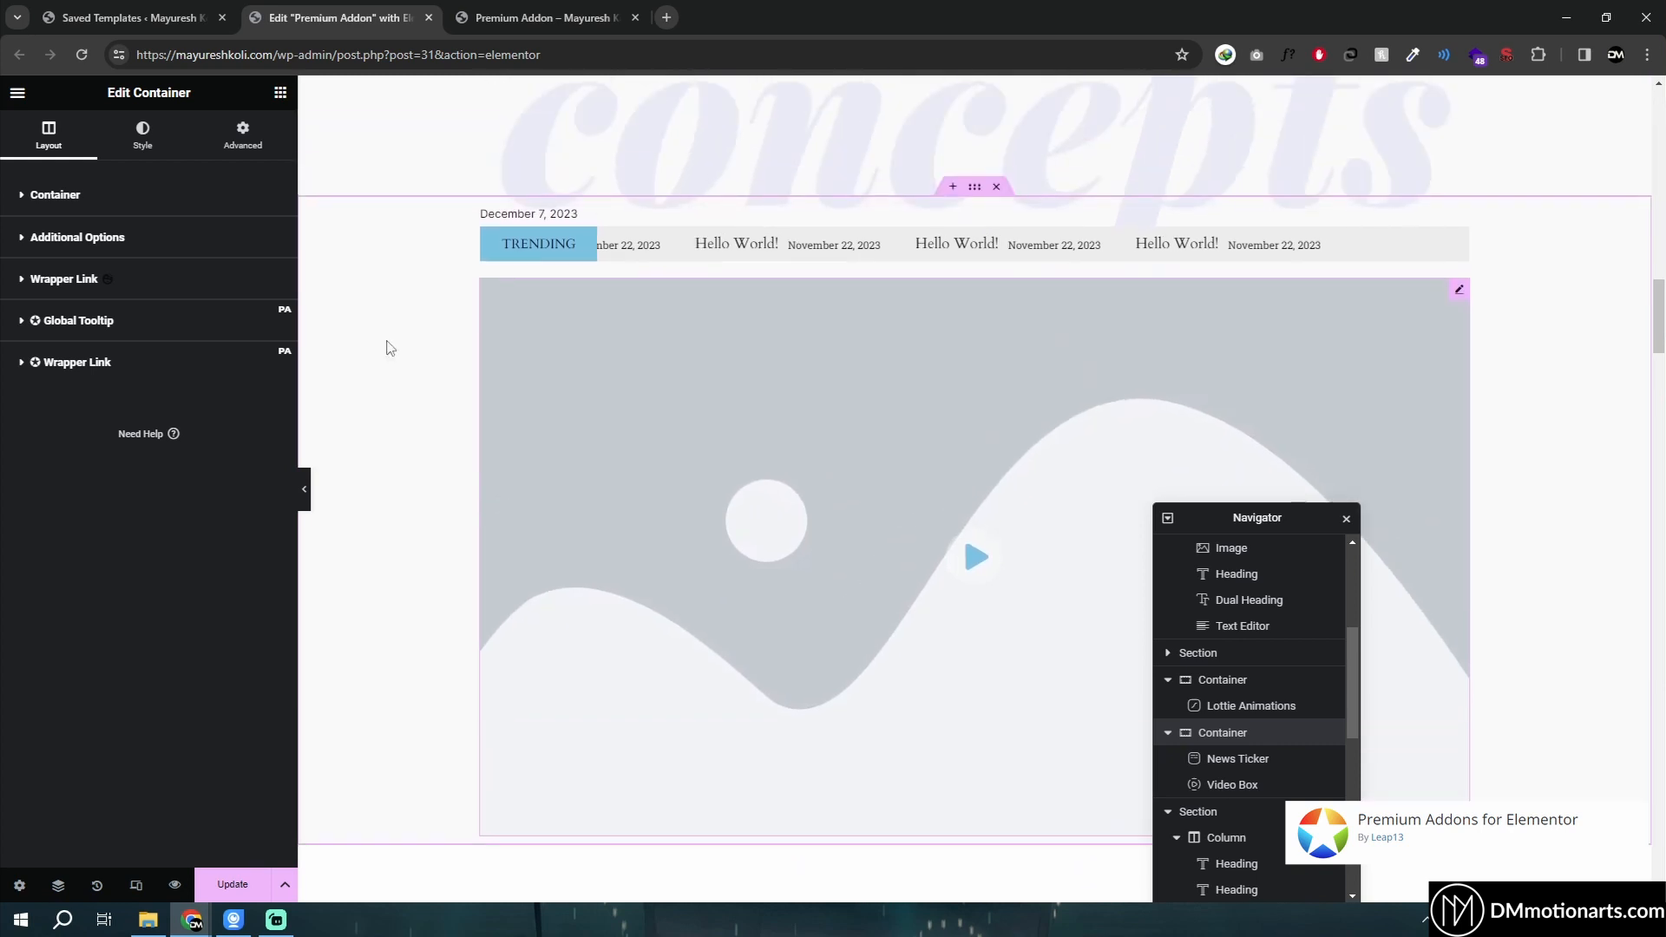
pyautogui.click(30, 250)
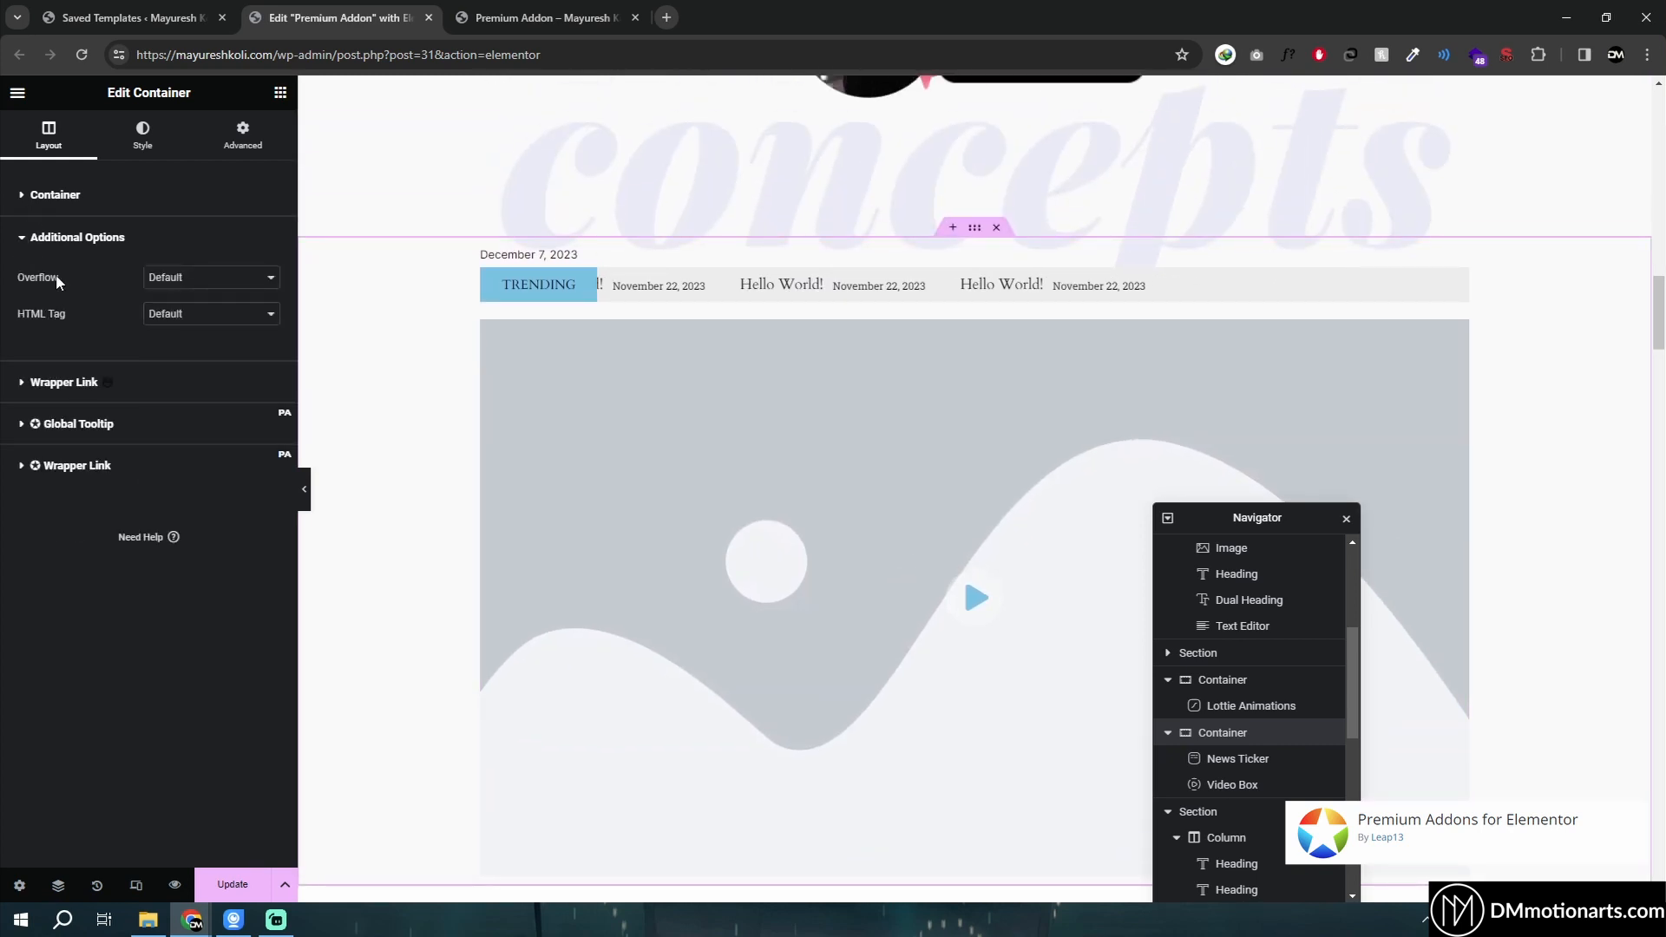
pyautogui.click(39, 243)
pyautogui.scroll(-3, 755, 453)
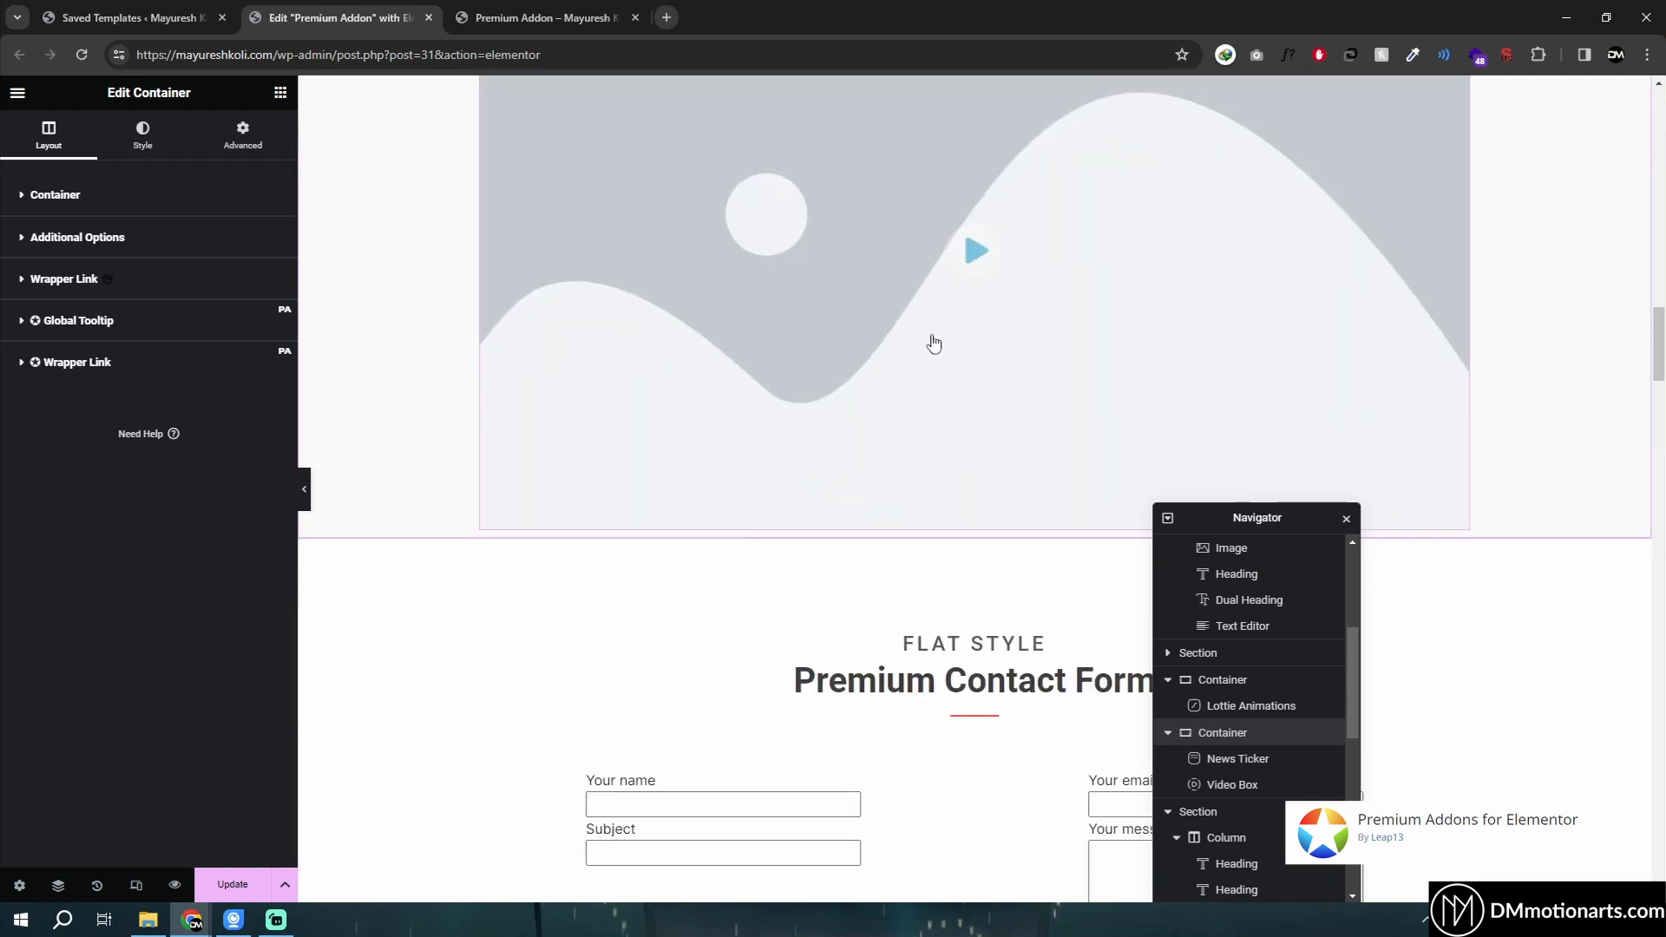
pyautogui.scroll(3, 934, 342)
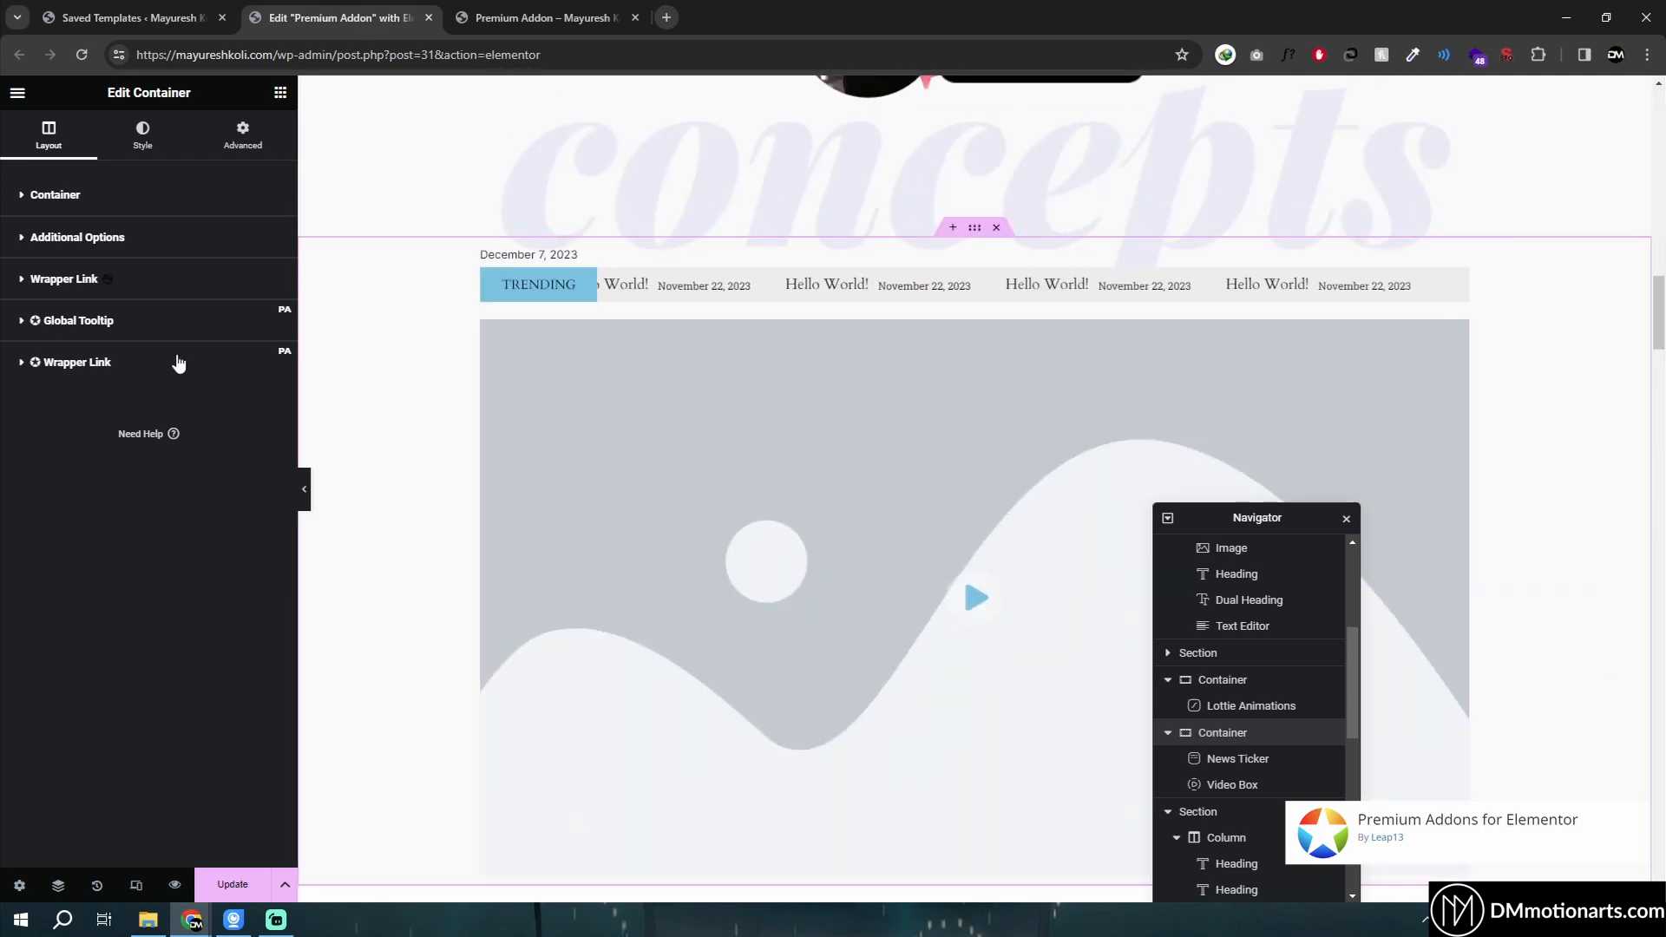
pyautogui.click(35, 321)
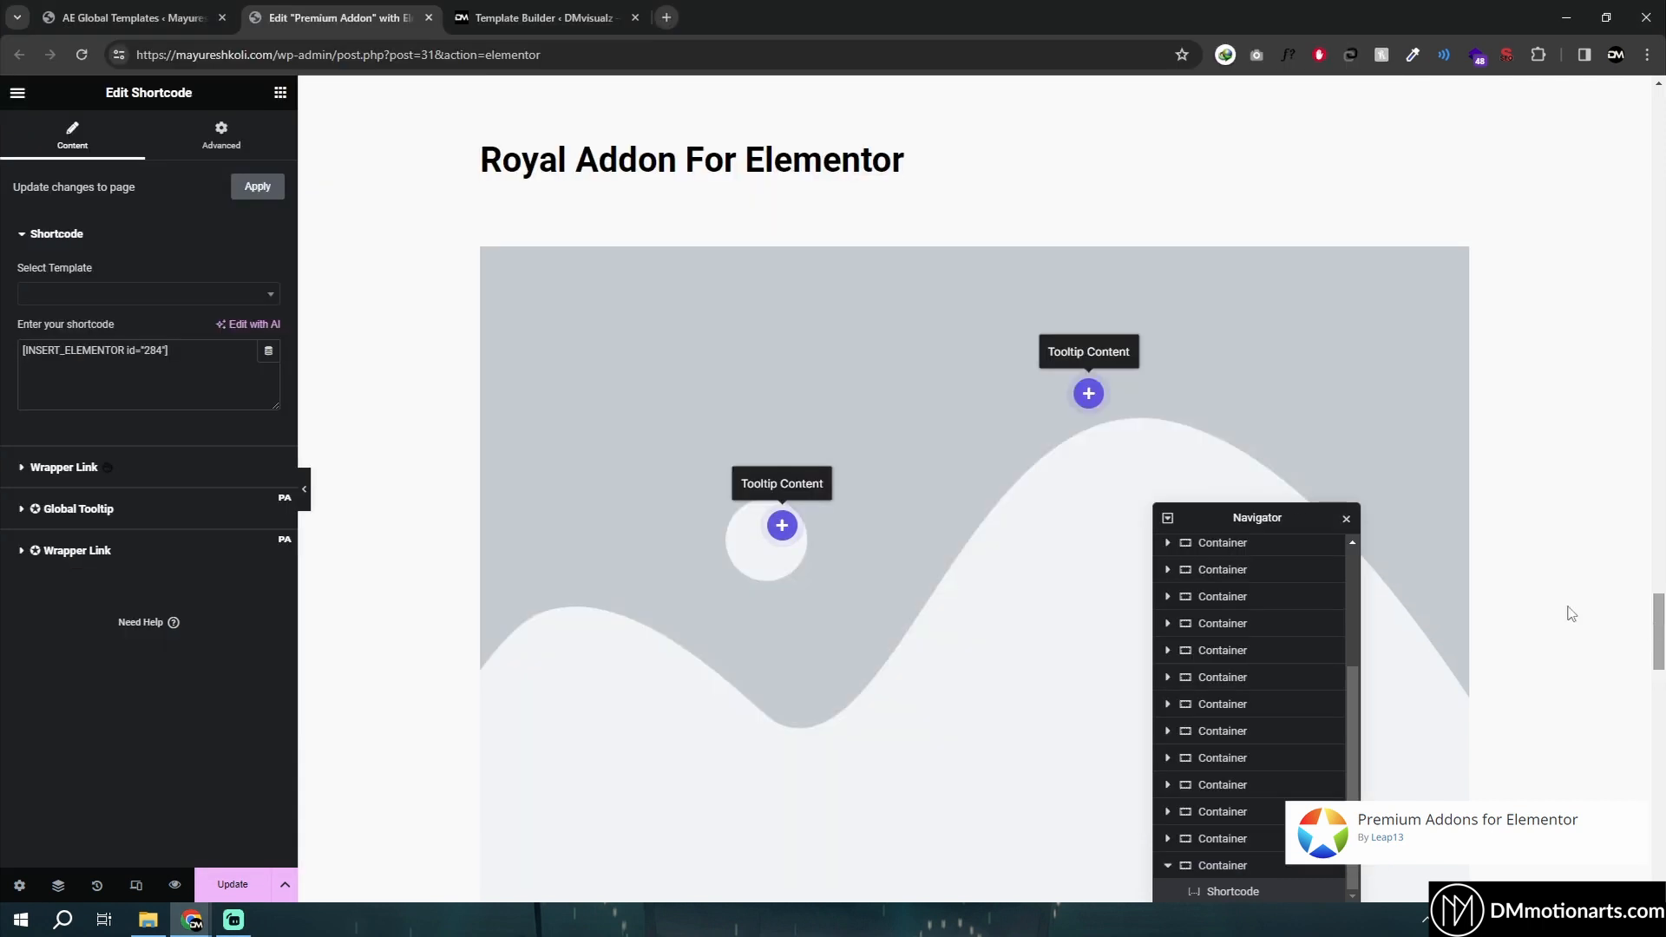
# - Select the Royal Addon heading container and enable Premium Display Conditions in its advanced settings
pyautogui.scroll(3, 744, 498)
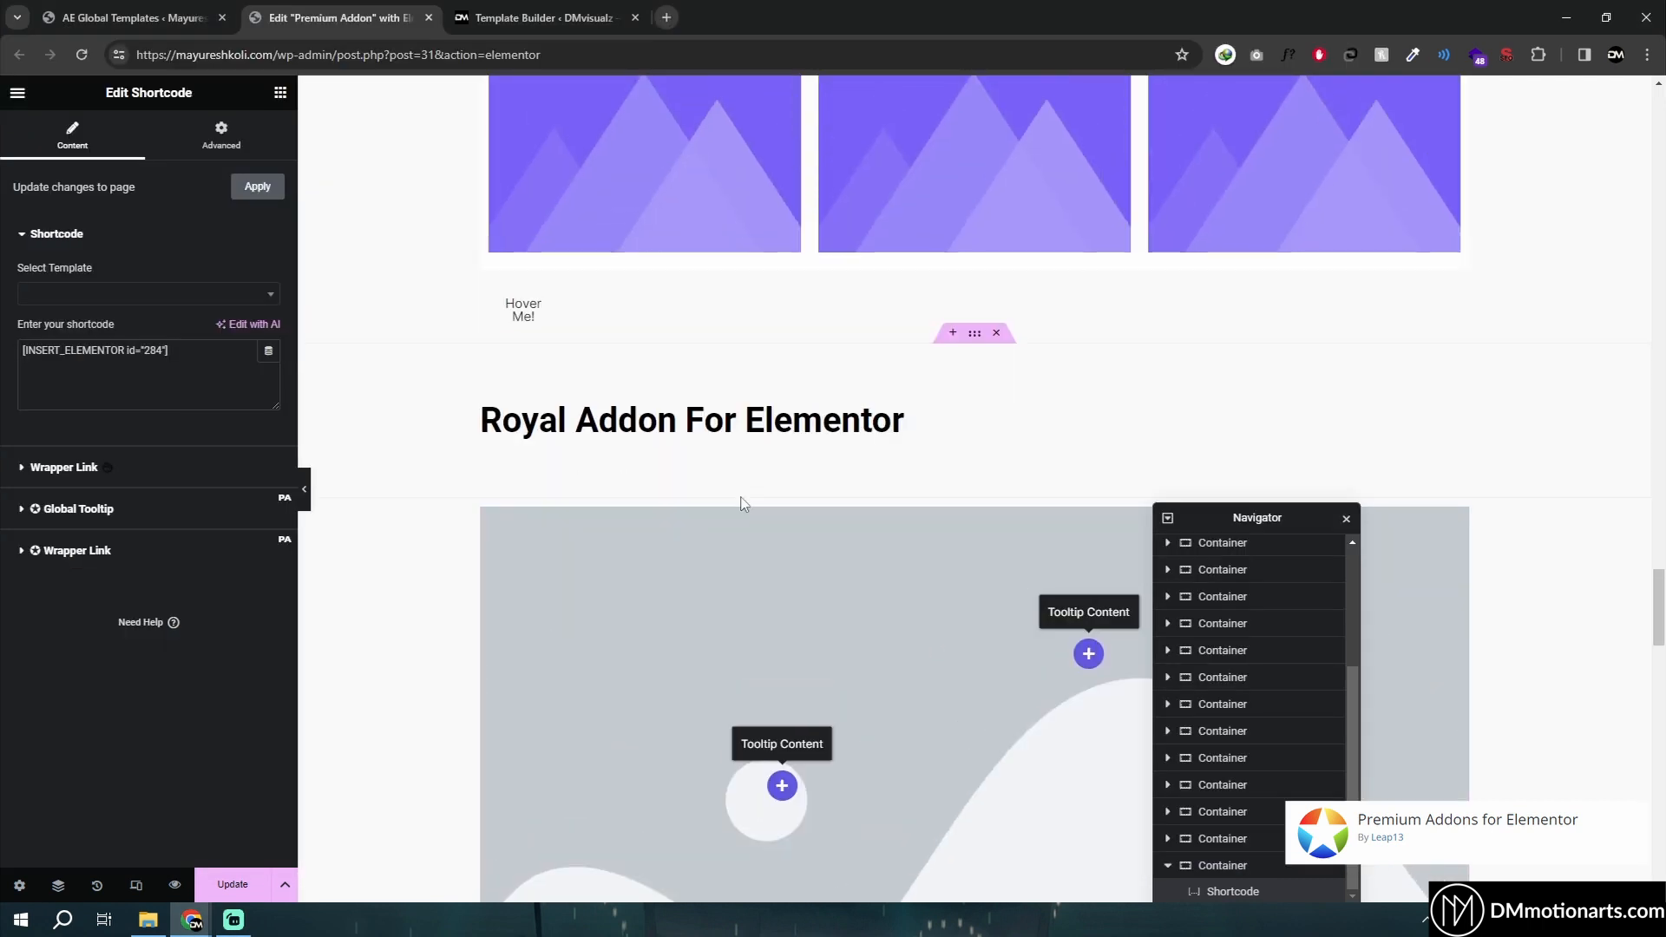
pyautogui.click(975, 338)
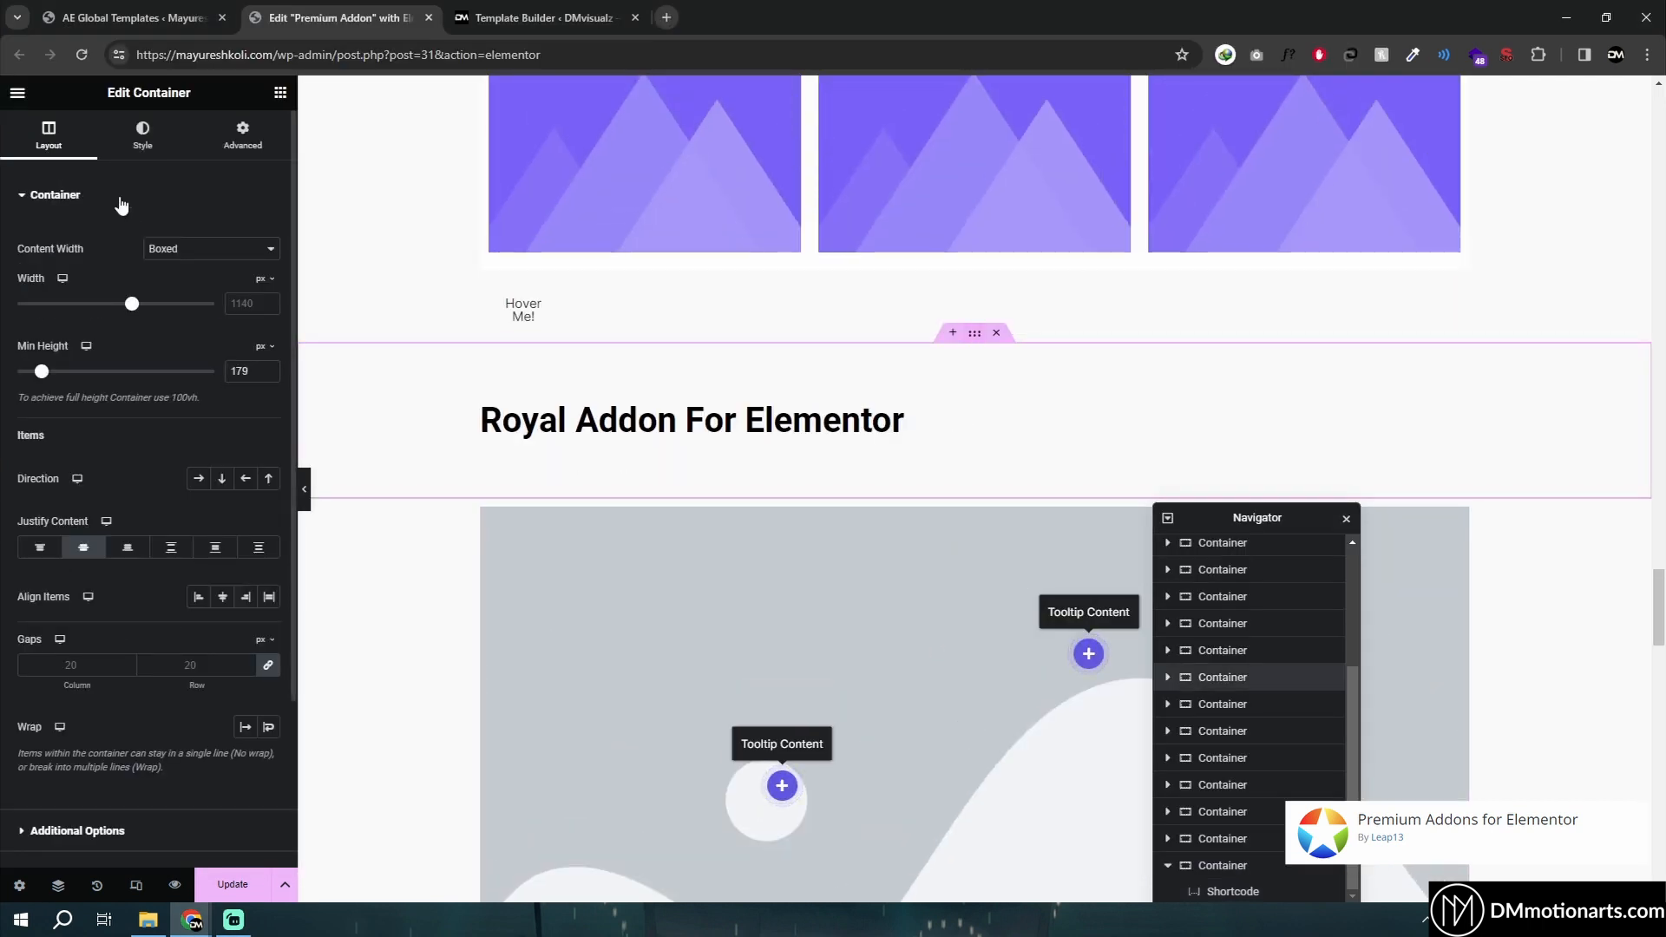
pyautogui.click(224, 139)
pyautogui.scroll(-3, 78, 555)
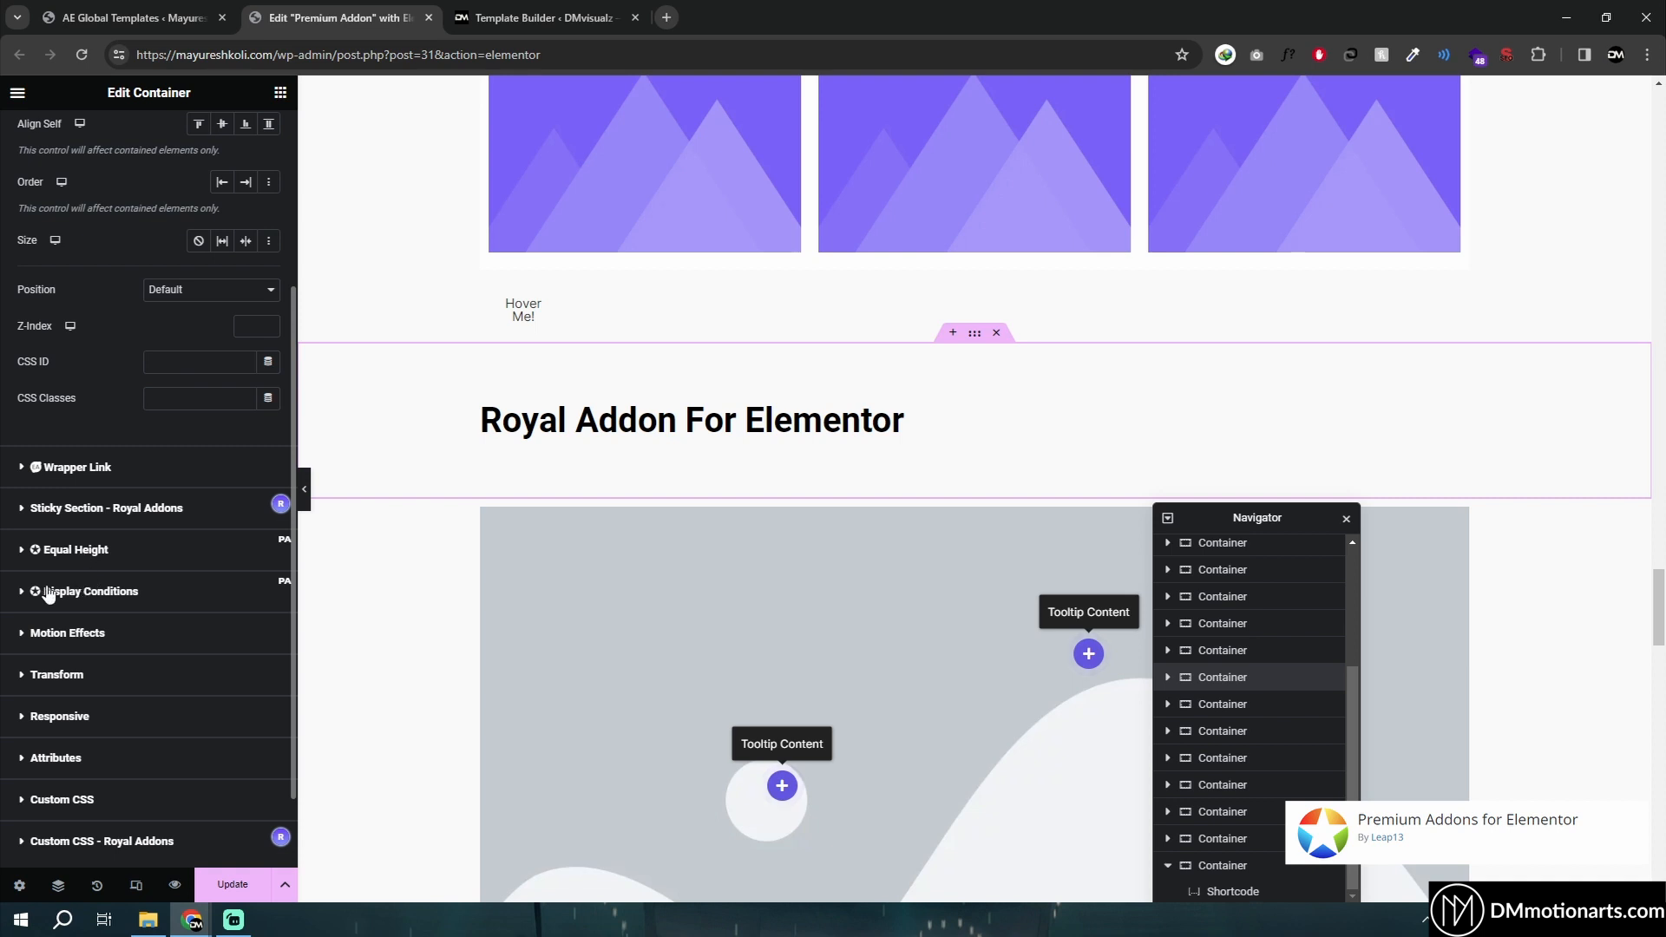
pyautogui.click(48, 592)
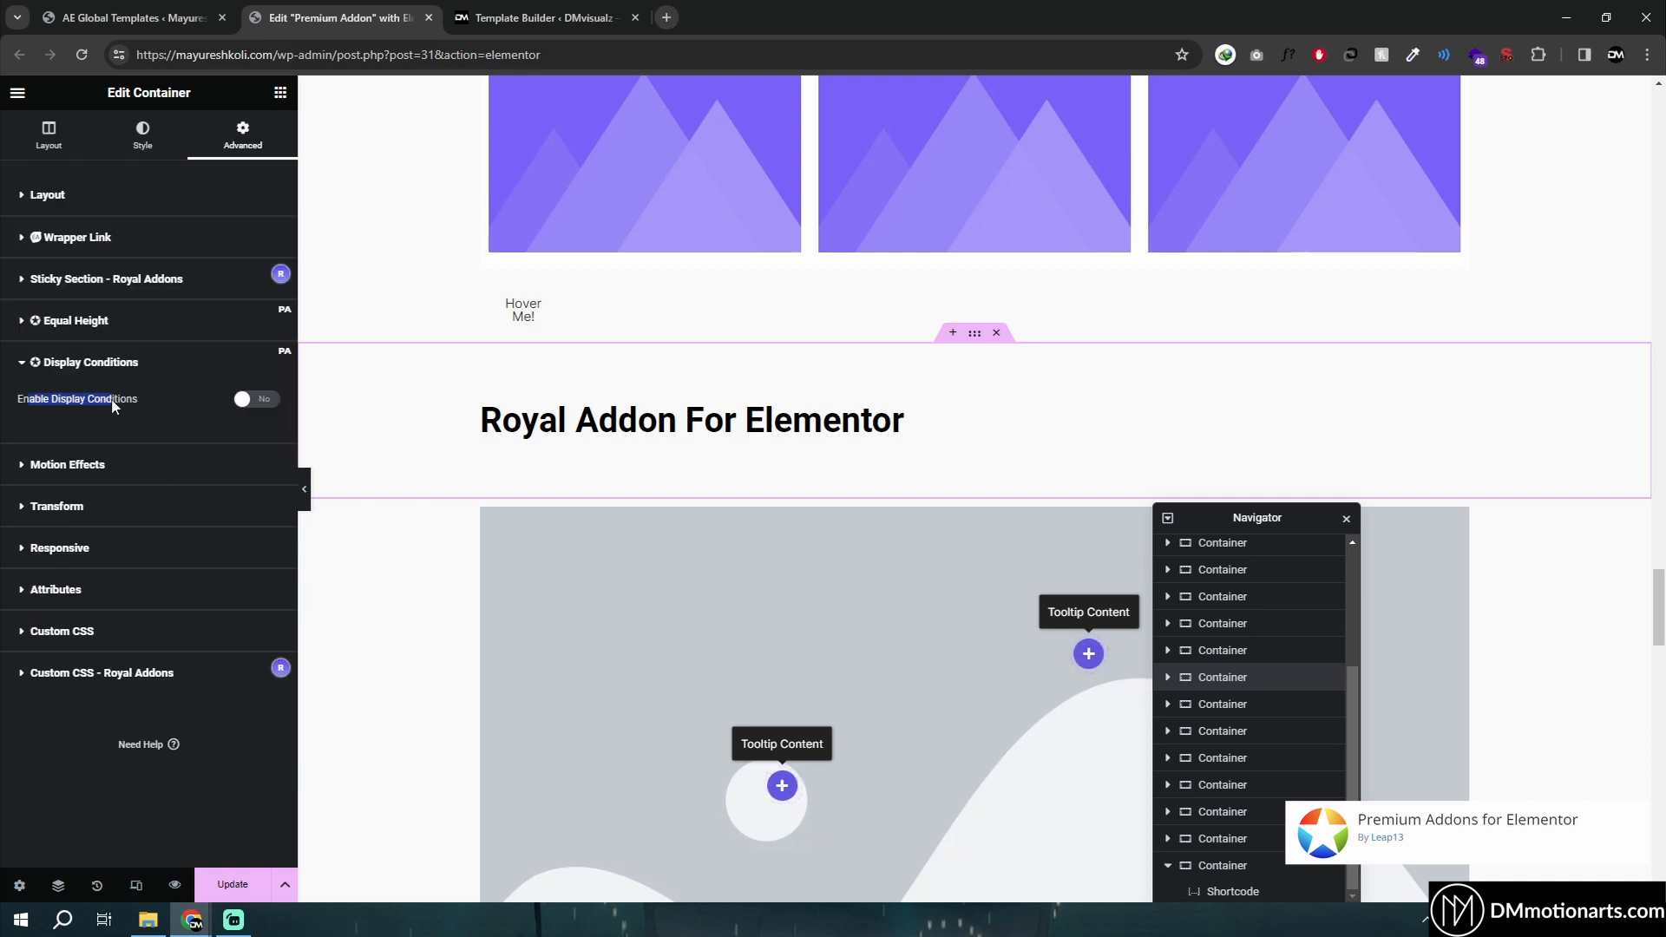
pyautogui.moveTo(115, 406); pyautogui.dragTo(111, 404)
pyautogui.click(50, 399)
pyautogui.doubleClick(67, 399)
pyautogui.click(258, 400)
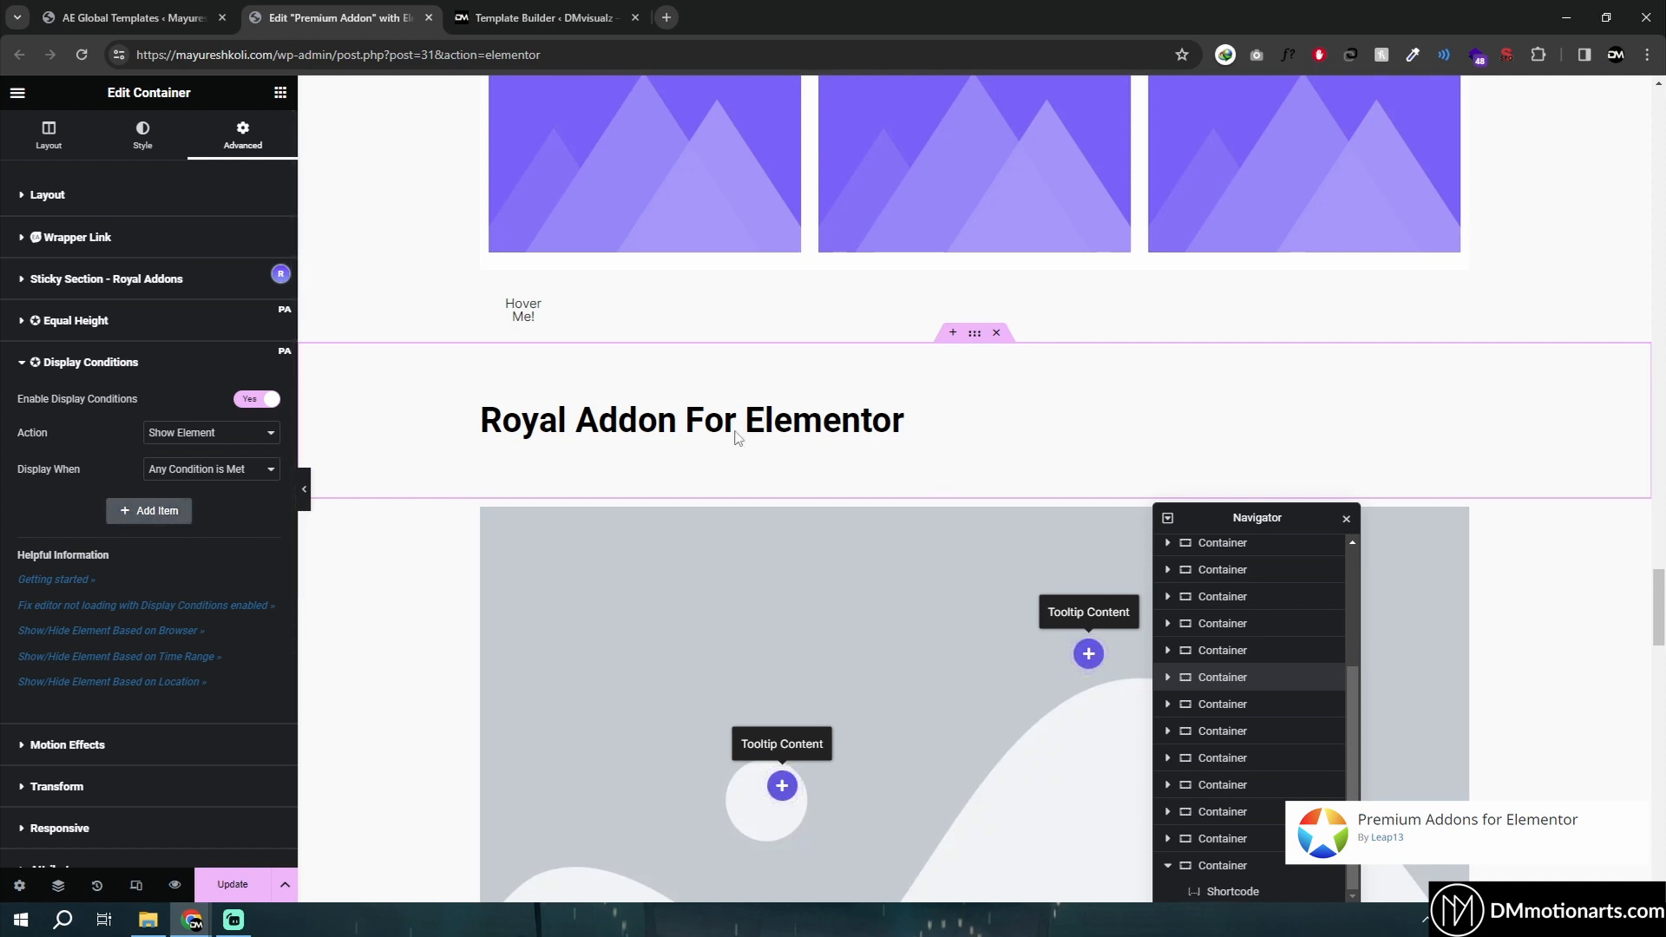
# - Add a display condition item and set its type to Operating System
pyautogui.scroll(3, 453, 501)
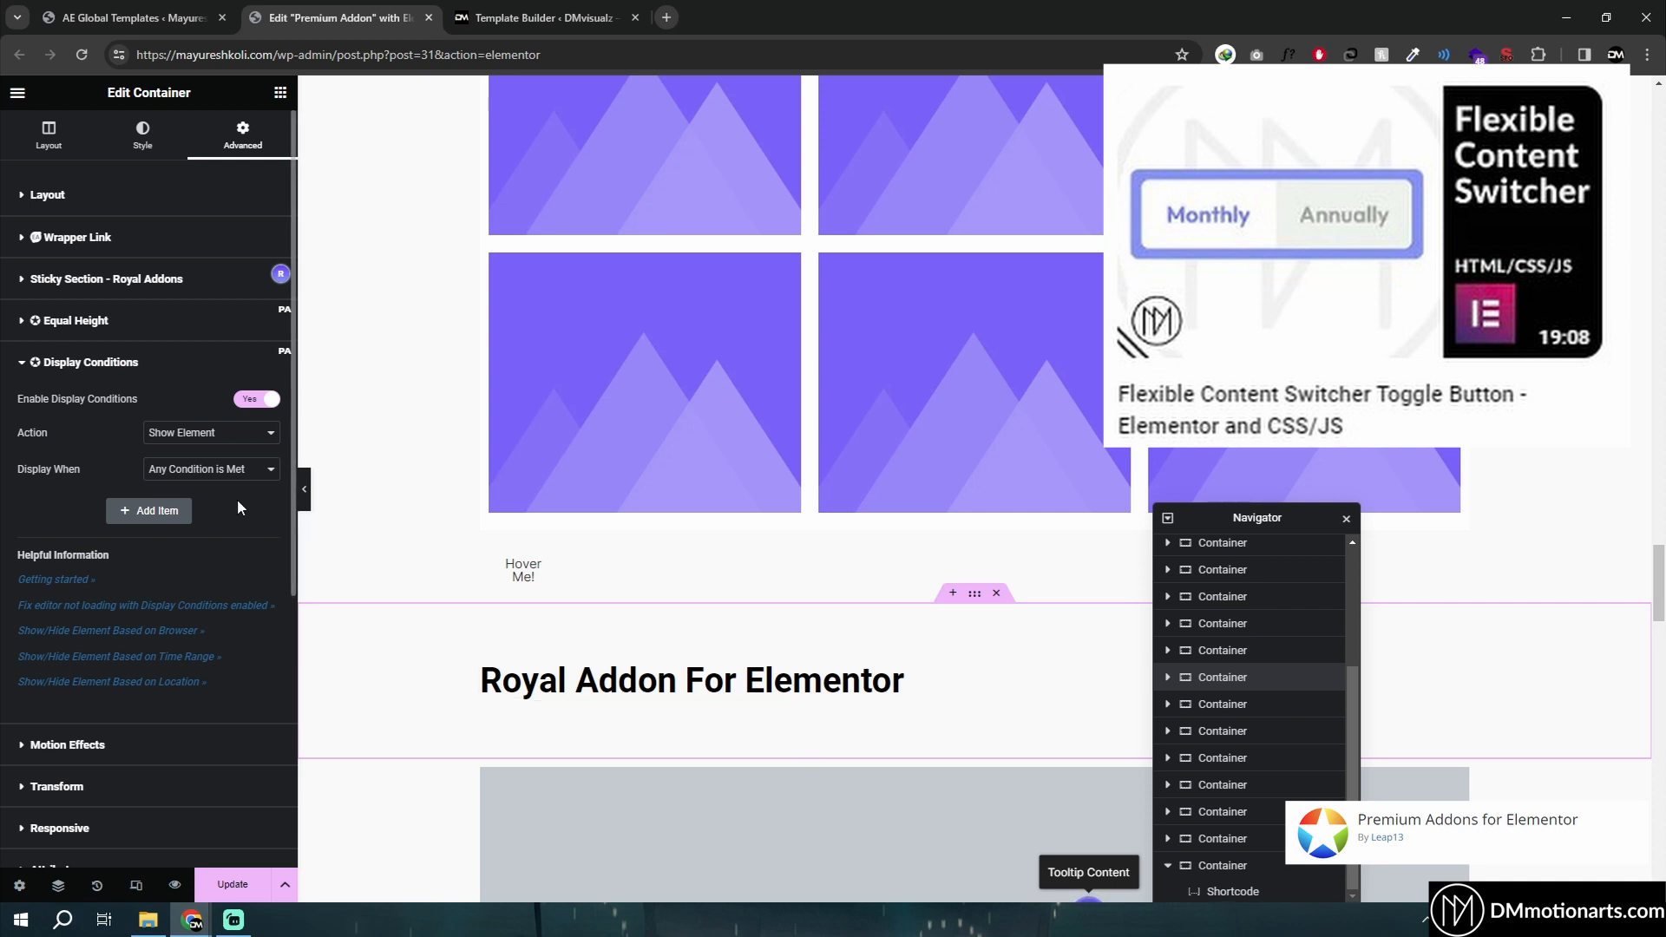
pyautogui.click(220, 474)
pyautogui.click(156, 513)
pyautogui.click(124, 584)
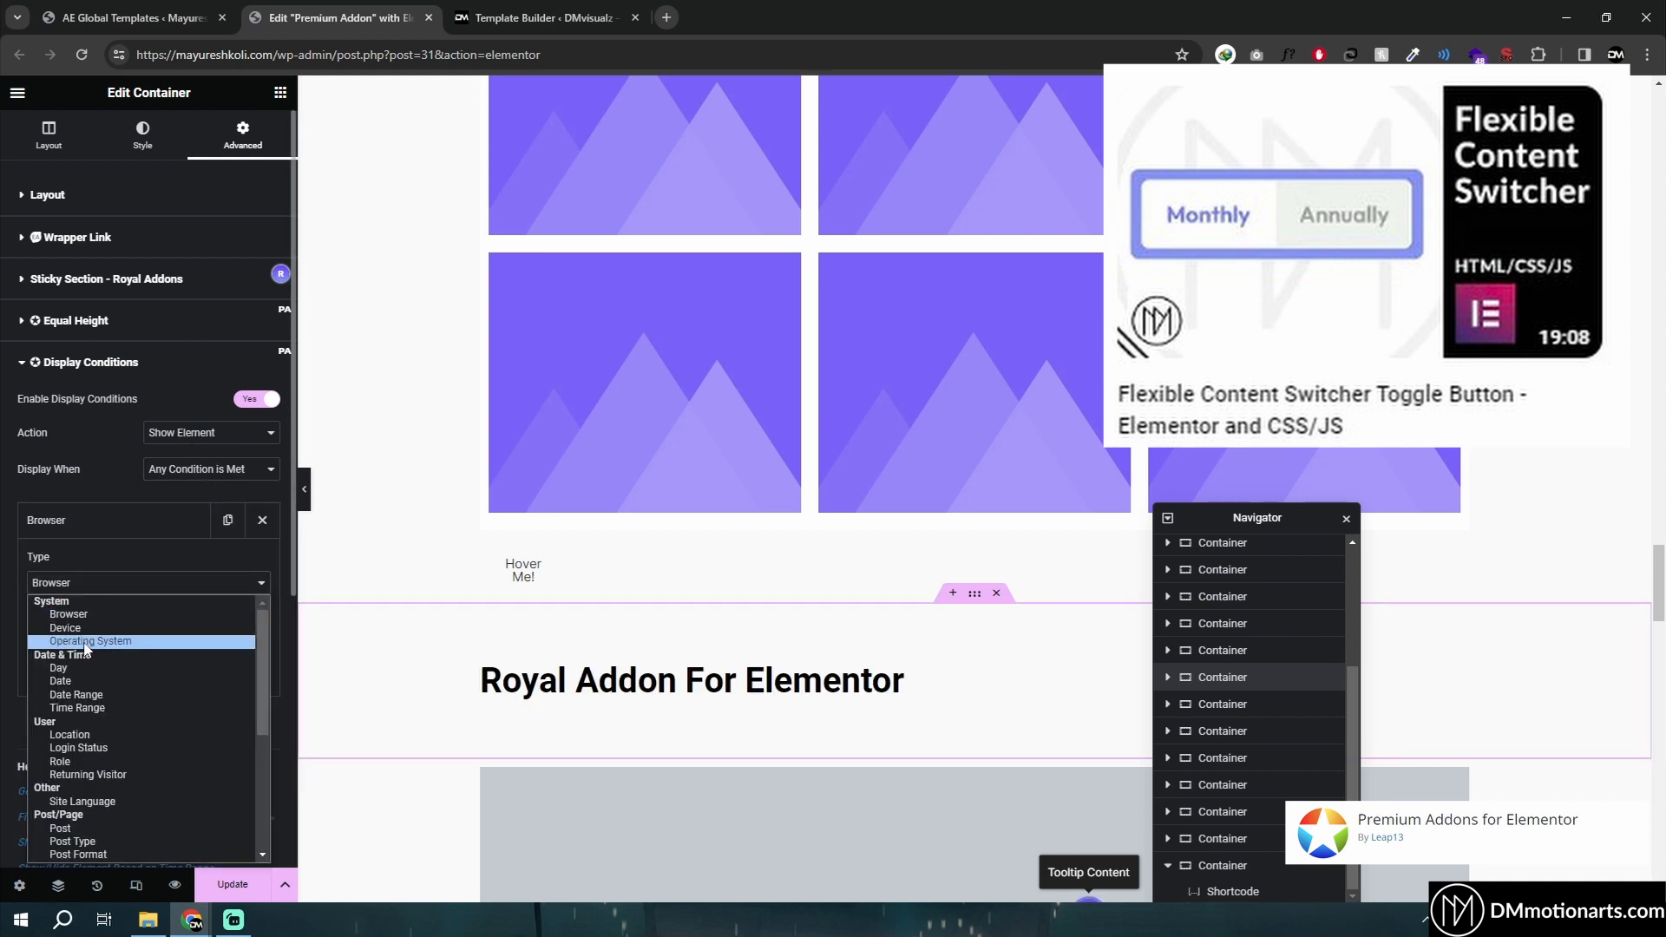
pyautogui.click(84, 631)
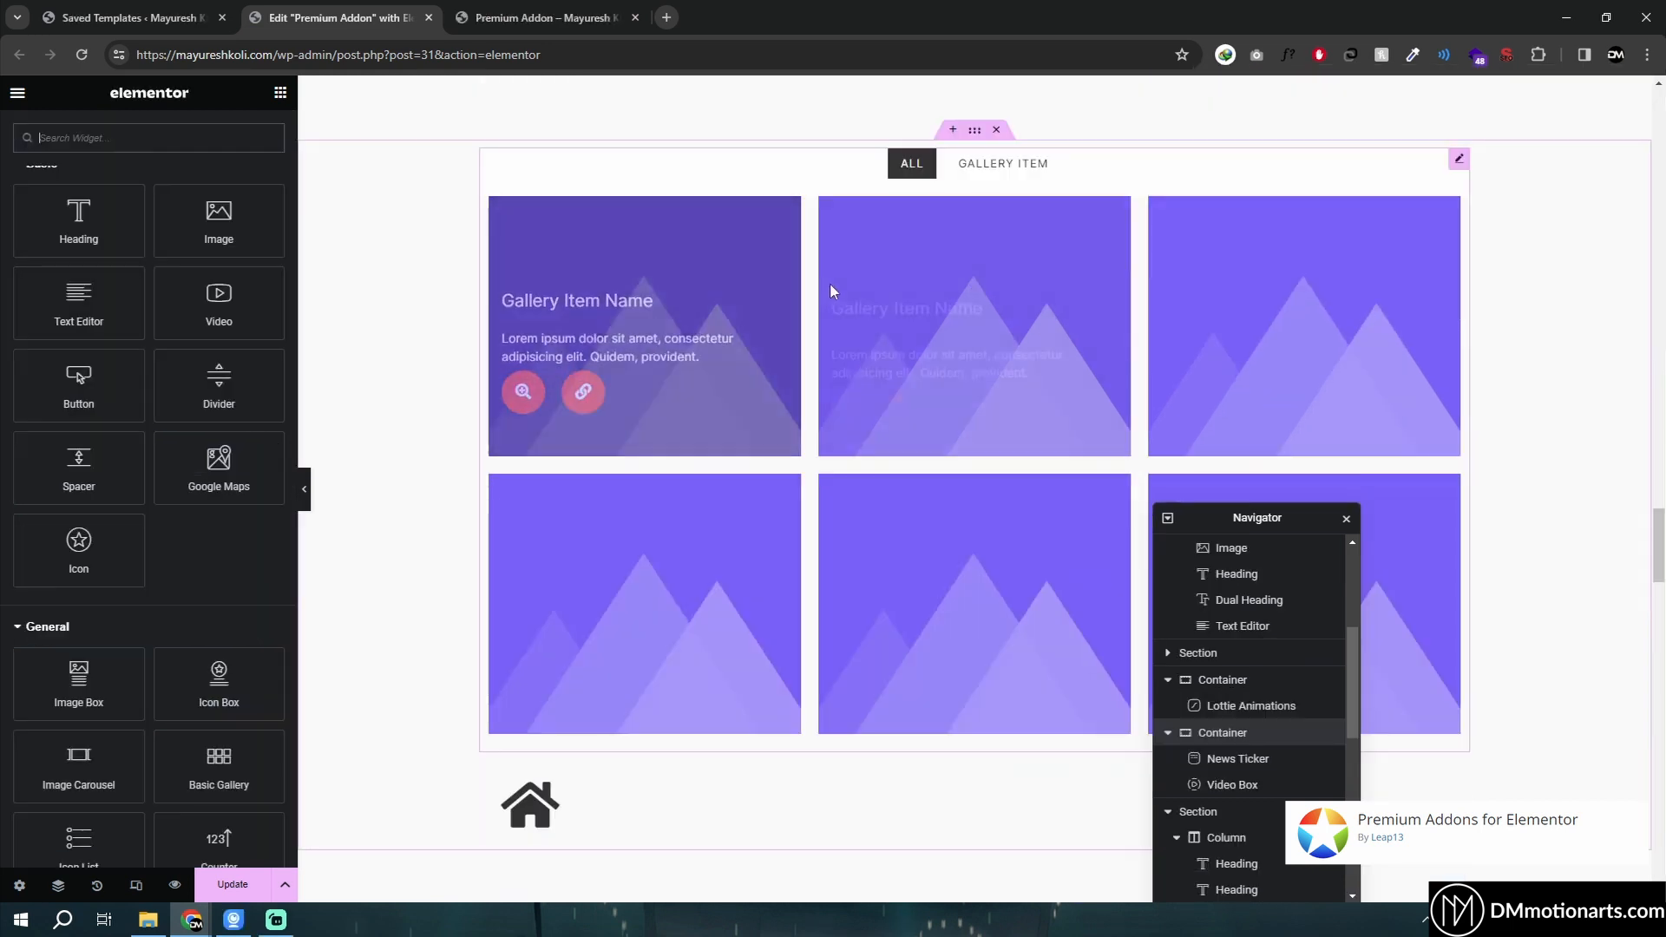
# - Switch between browser tabs to the live Premium Addon page and focus its address bar
pyautogui.click(130, 17)
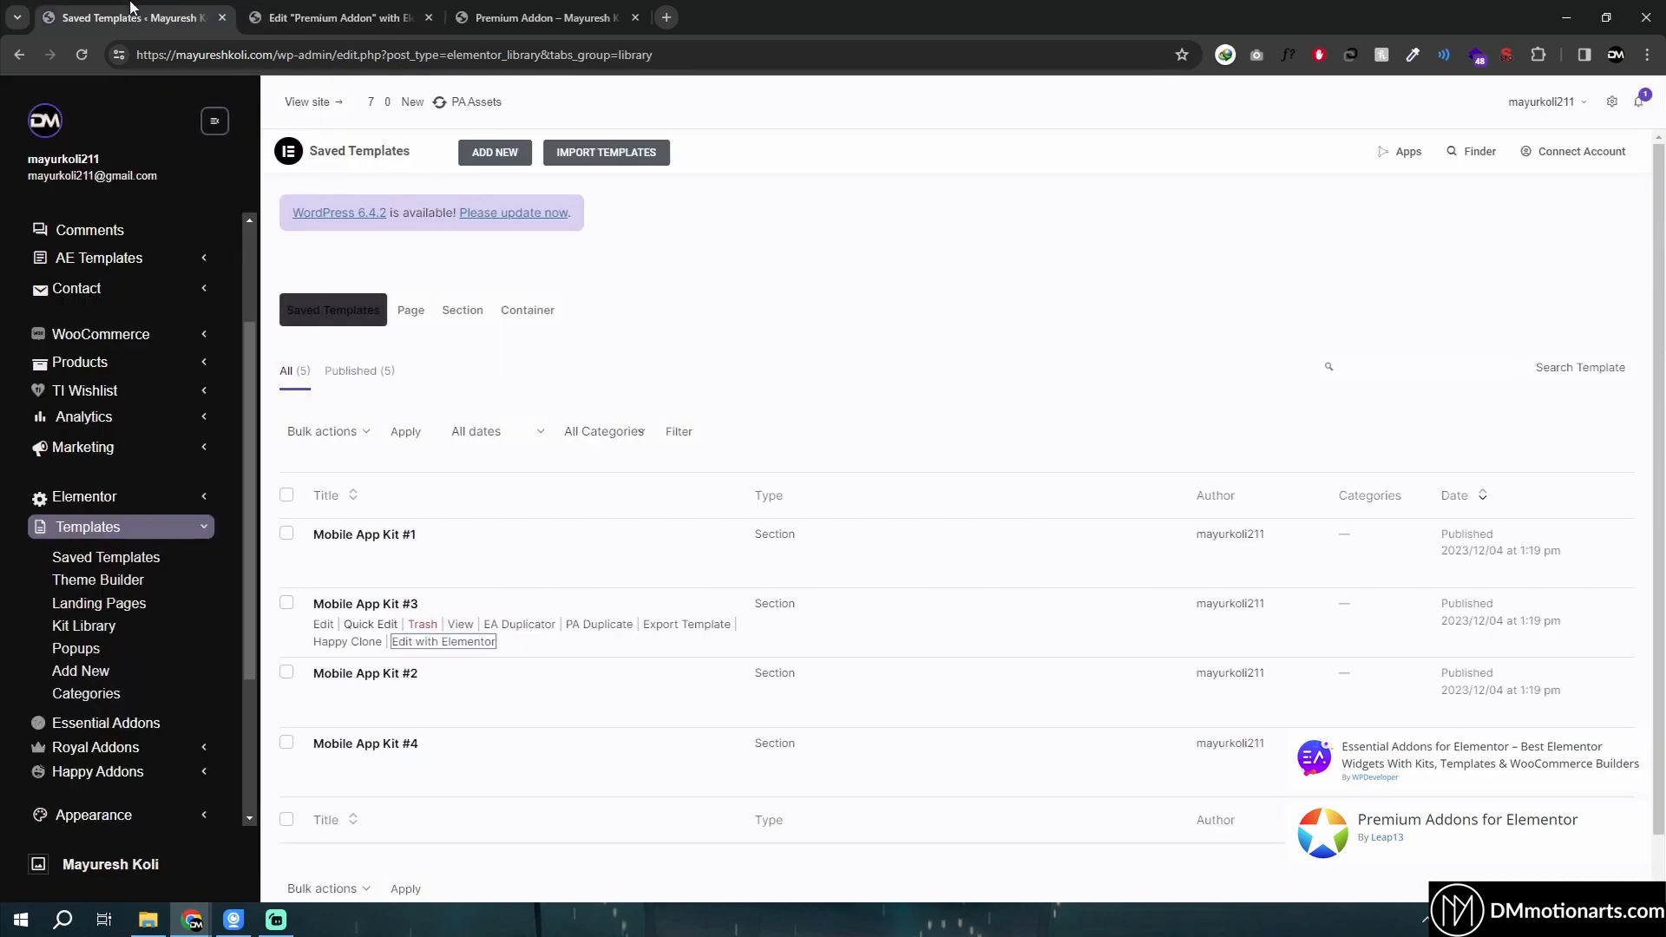
pyautogui.click(538, 18)
pyautogui.click(339, 17)
pyautogui.click(533, 25)
pyautogui.click(468, 54)
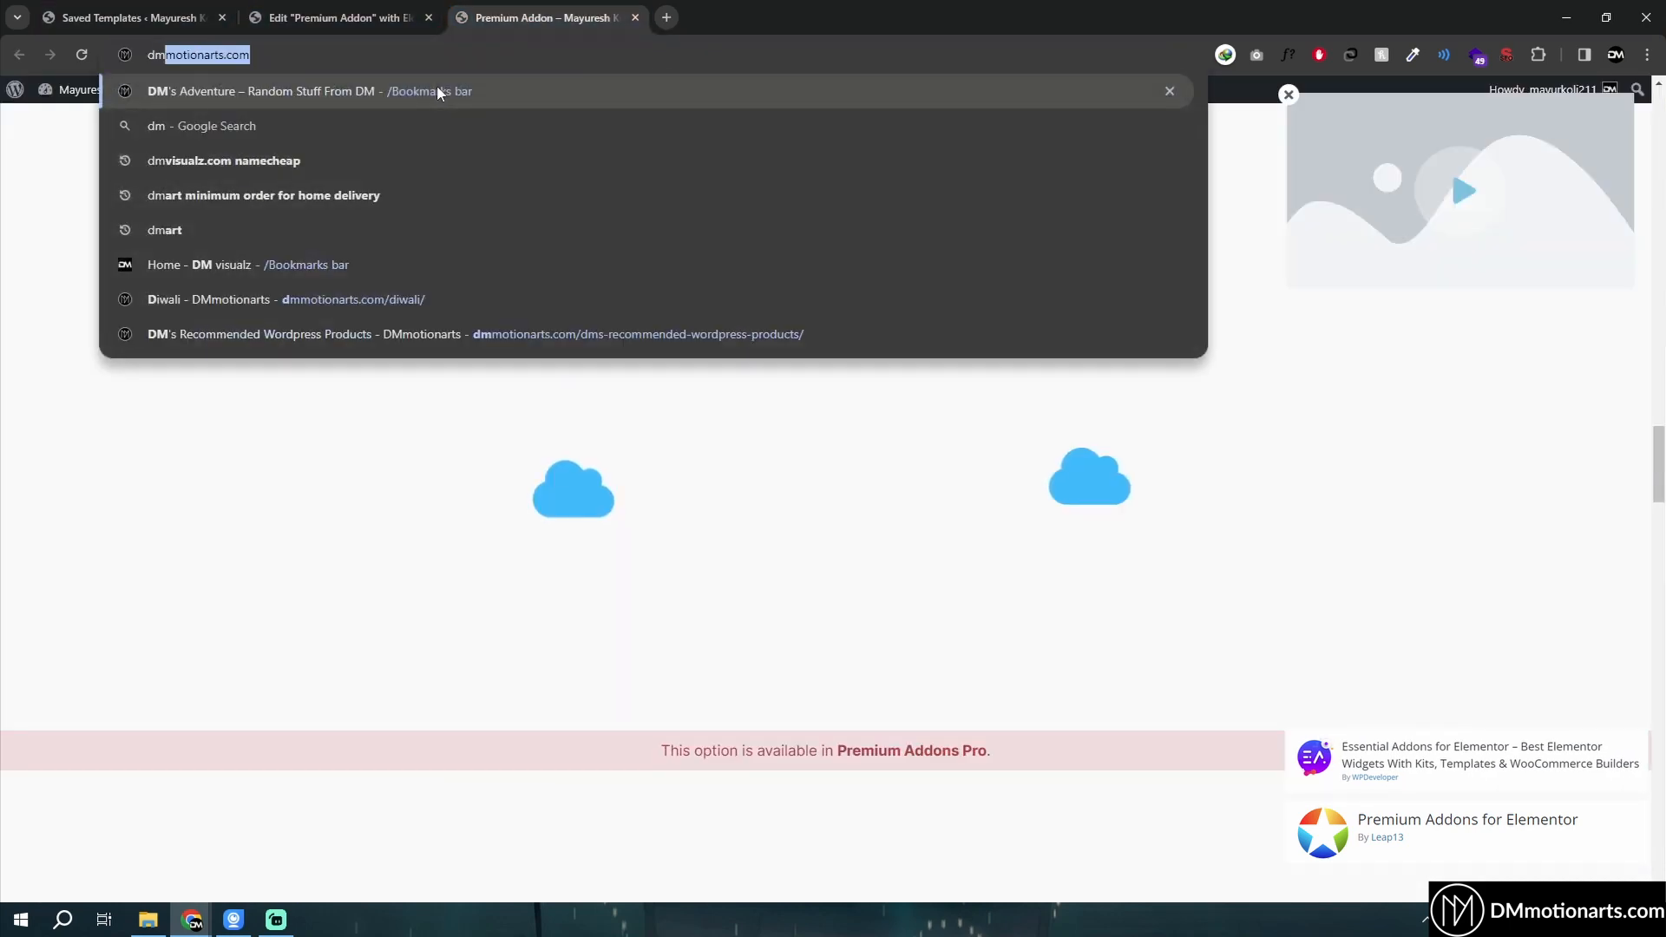
# - Open the DMmotionarts home page in the third tab and switch back to the Elementor editor
pyautogui.click(436, 85)
pyautogui.click(338, 17)
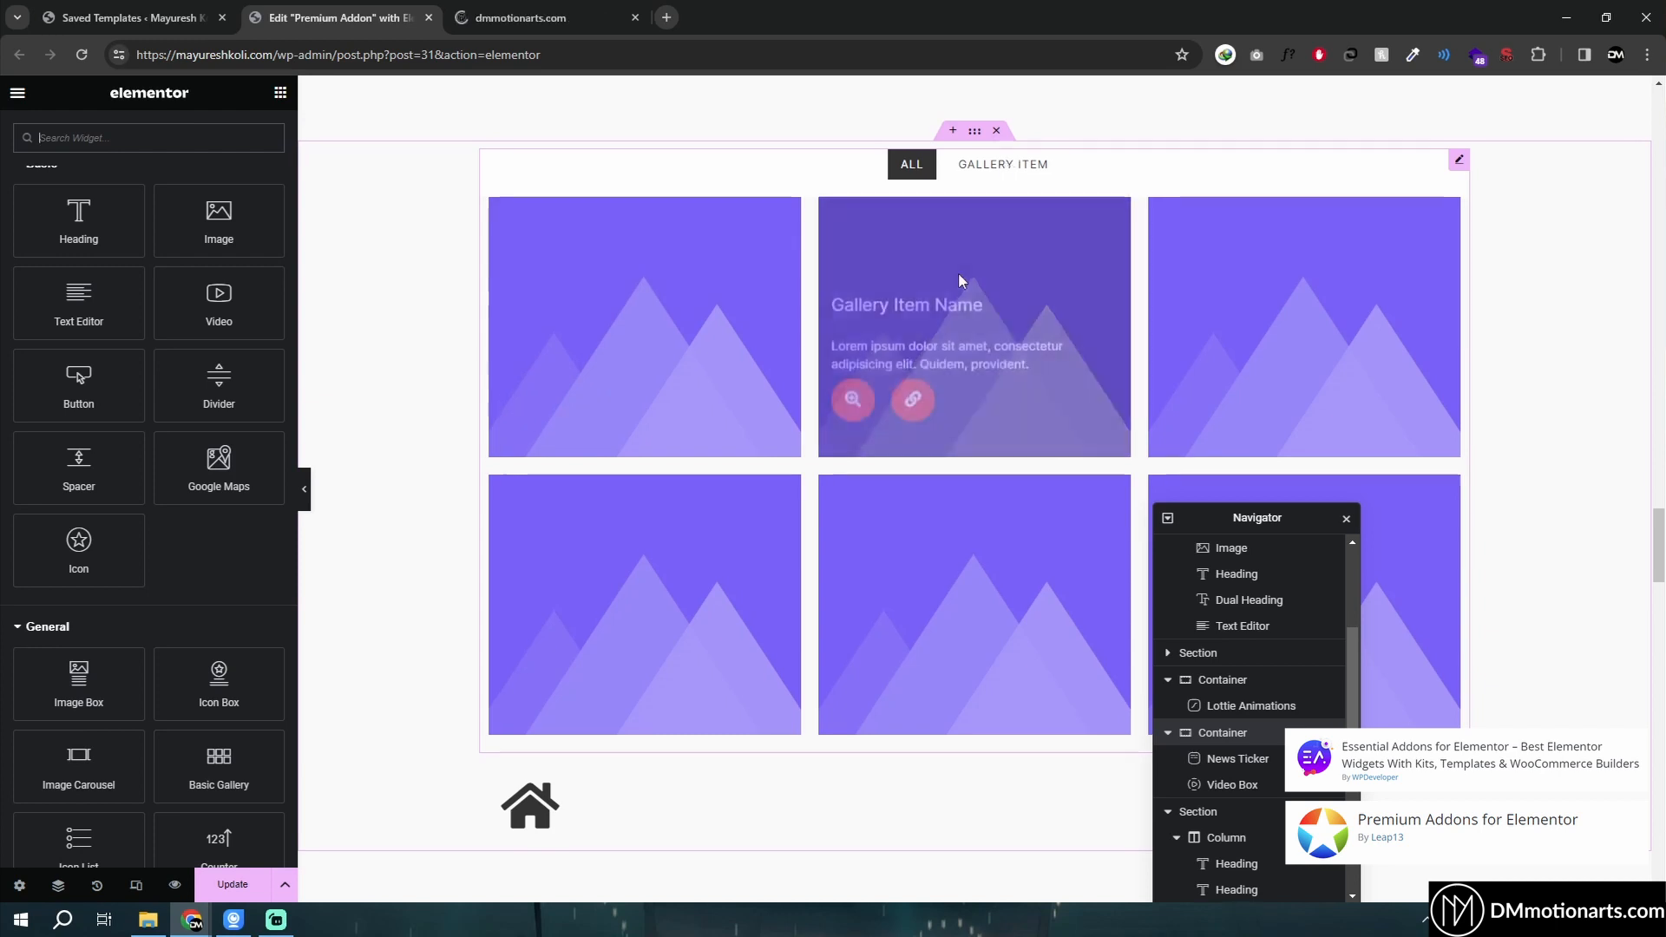
pyautogui.scroll(1, 706, 186)
pyautogui.click(130, 17)
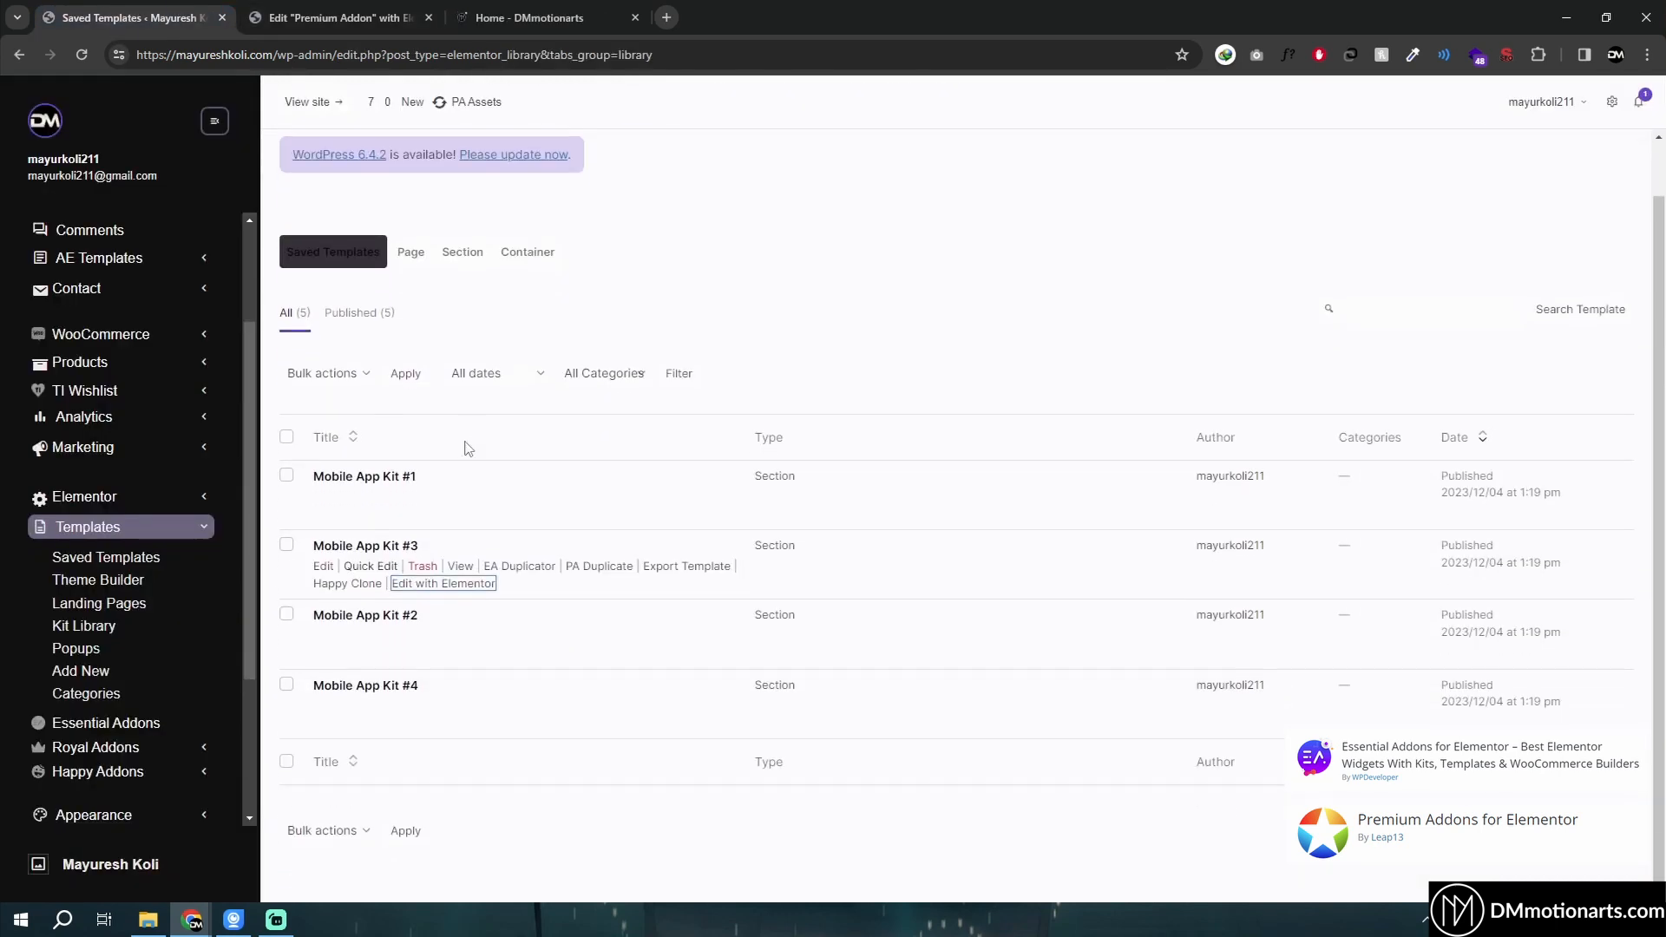
pyautogui.click(339, 17)
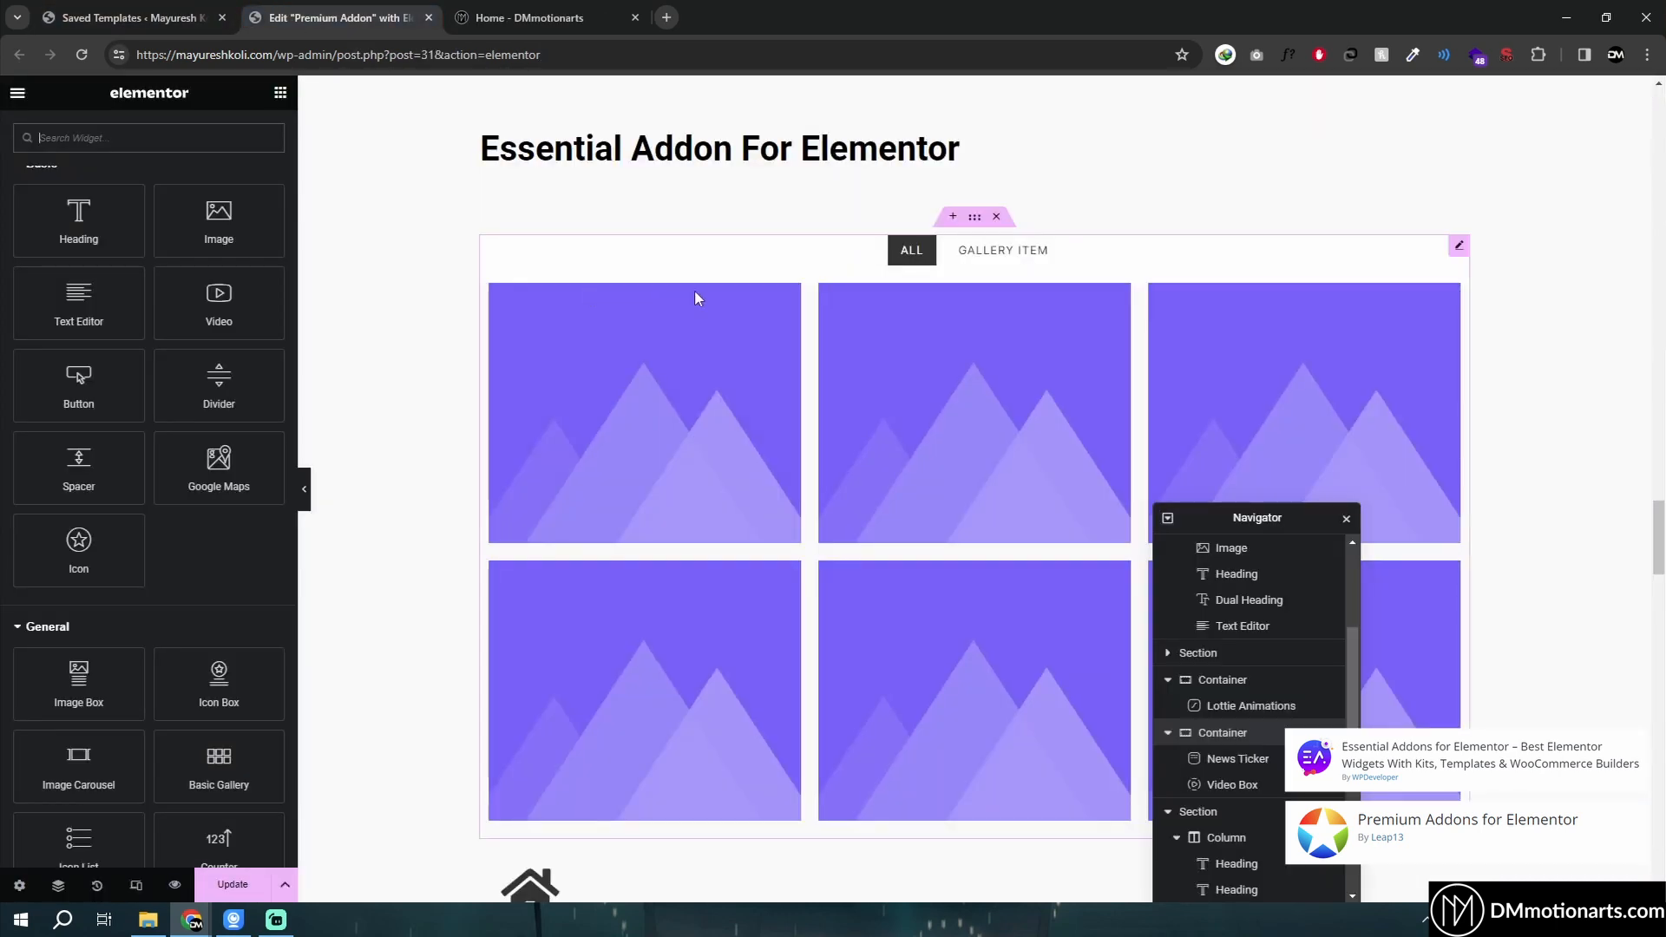
# - Select the Filterable Gallery widget and review its gallery items settings
pyautogui.click(967, 253)
pyautogui.click(911, 250)
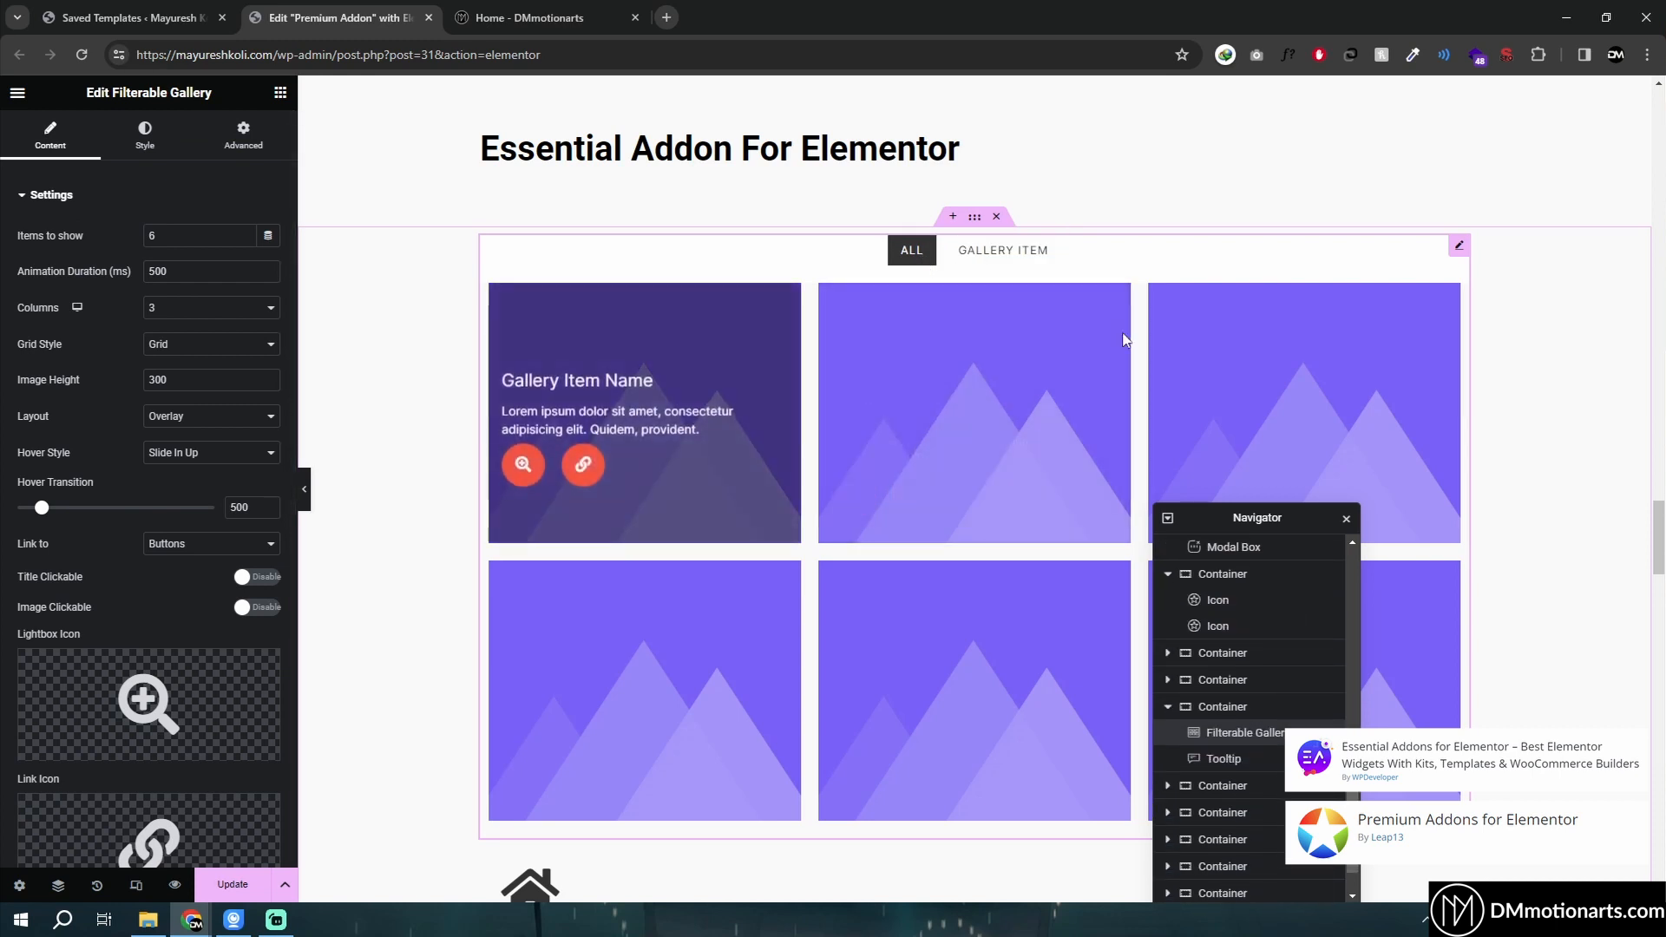
pyautogui.scroll(-6, 36, 480)
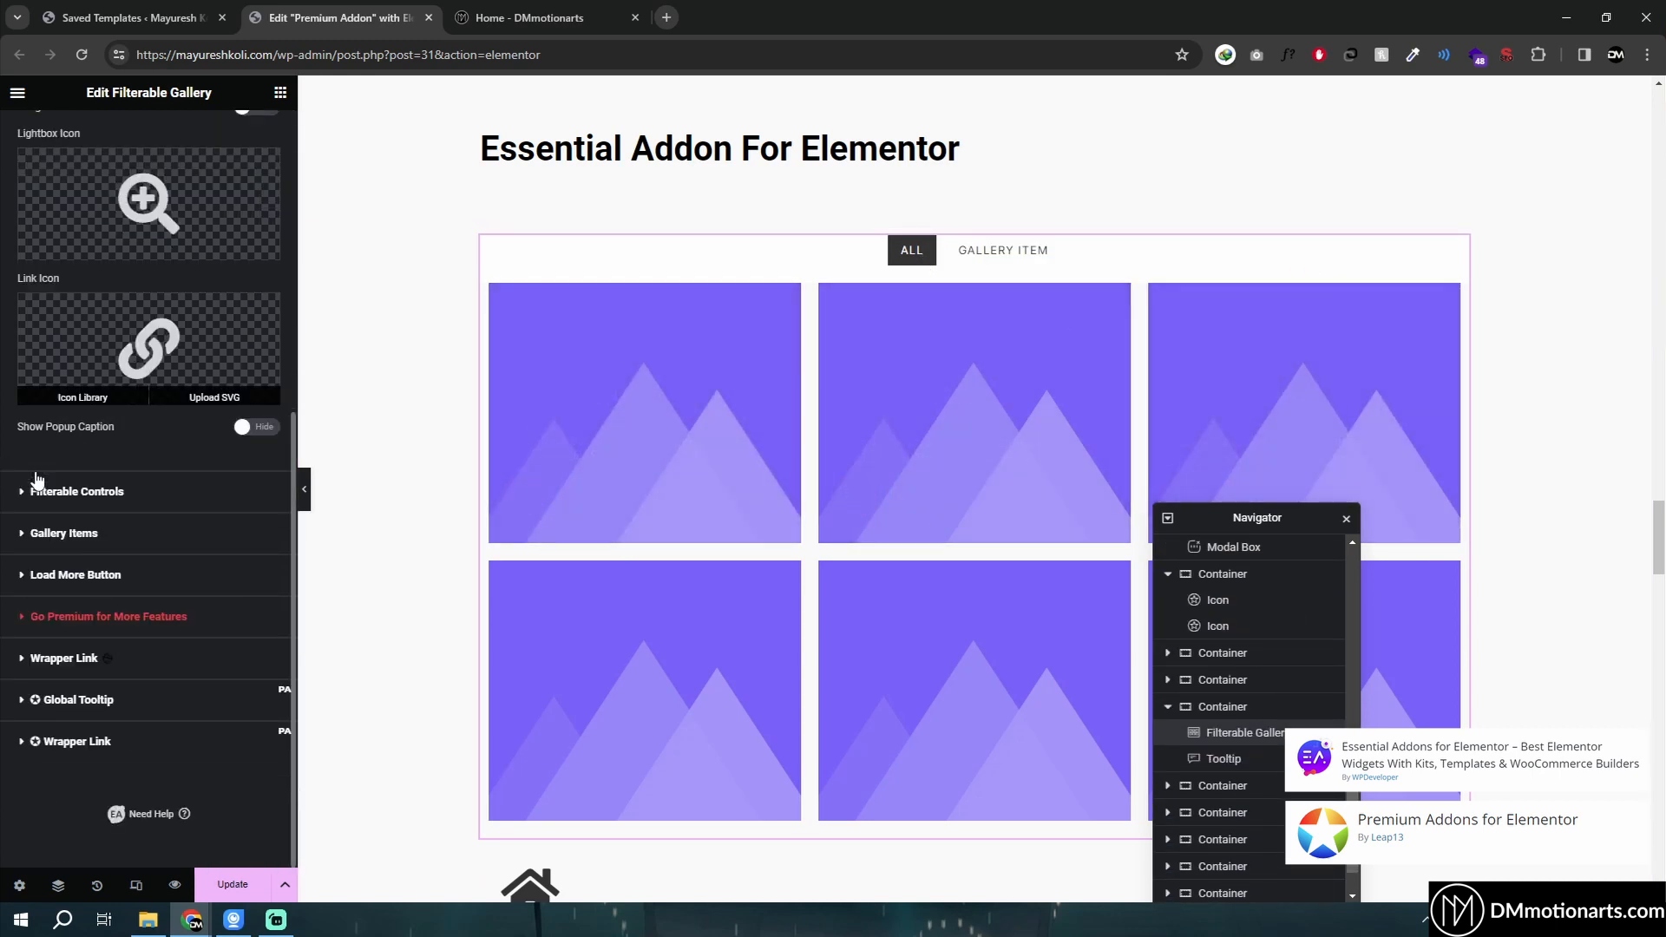
pyautogui.click(28, 534)
pyautogui.scroll(-1, 80, 560)
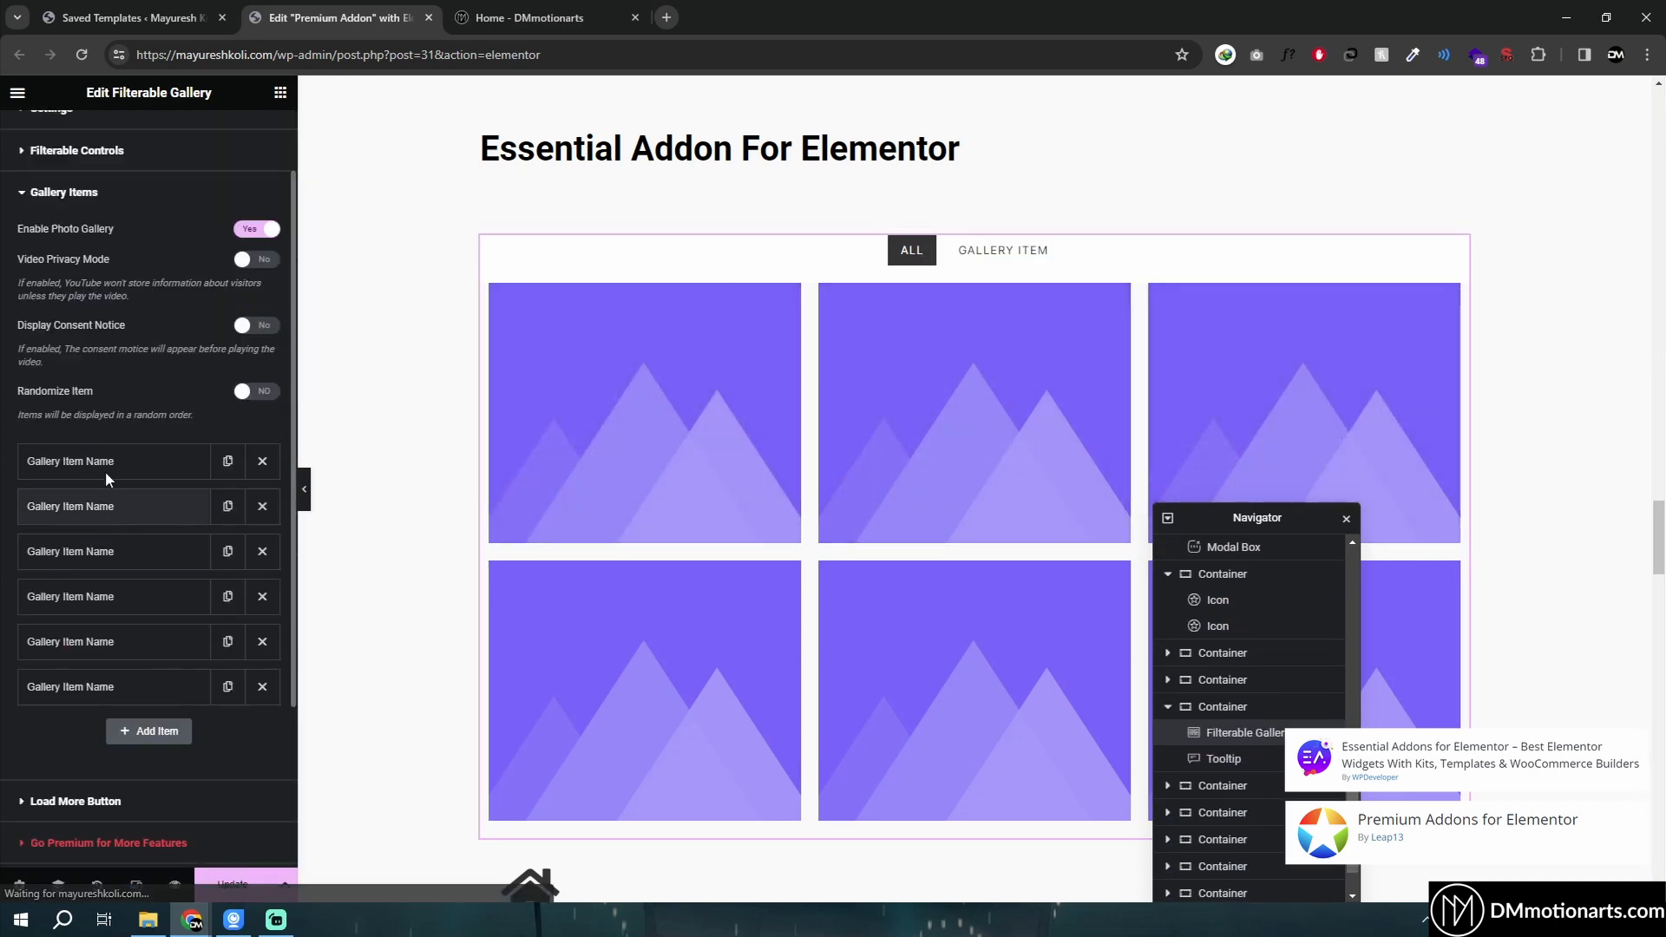
pyautogui.click(104, 472)
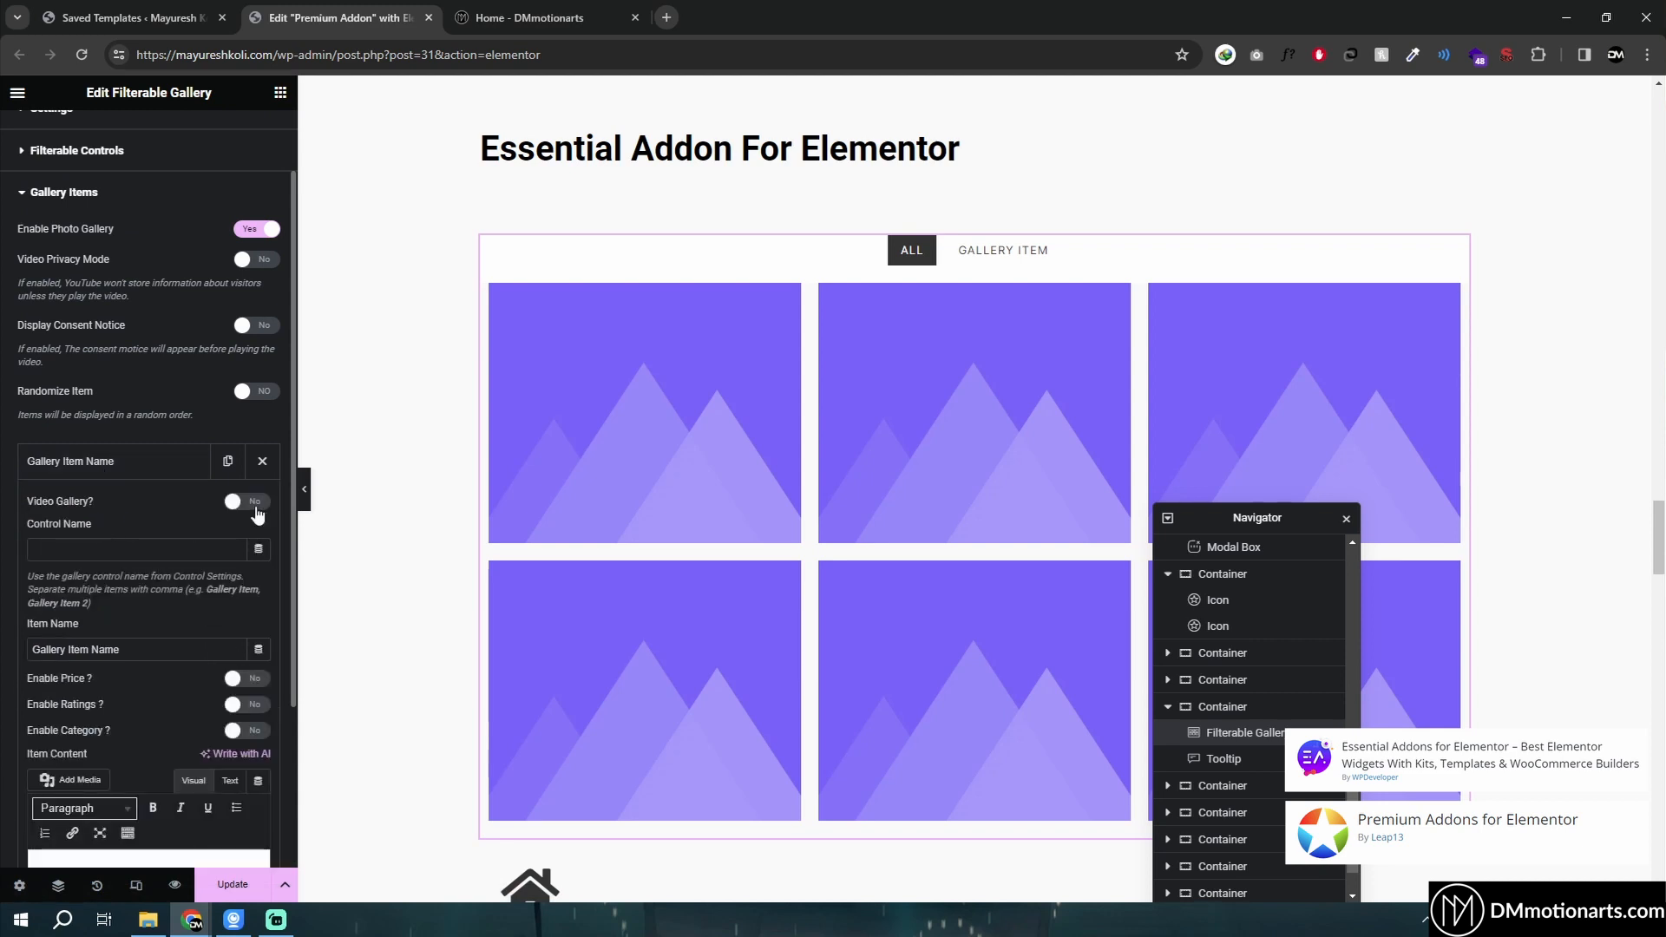
pyautogui.click(151, 457)
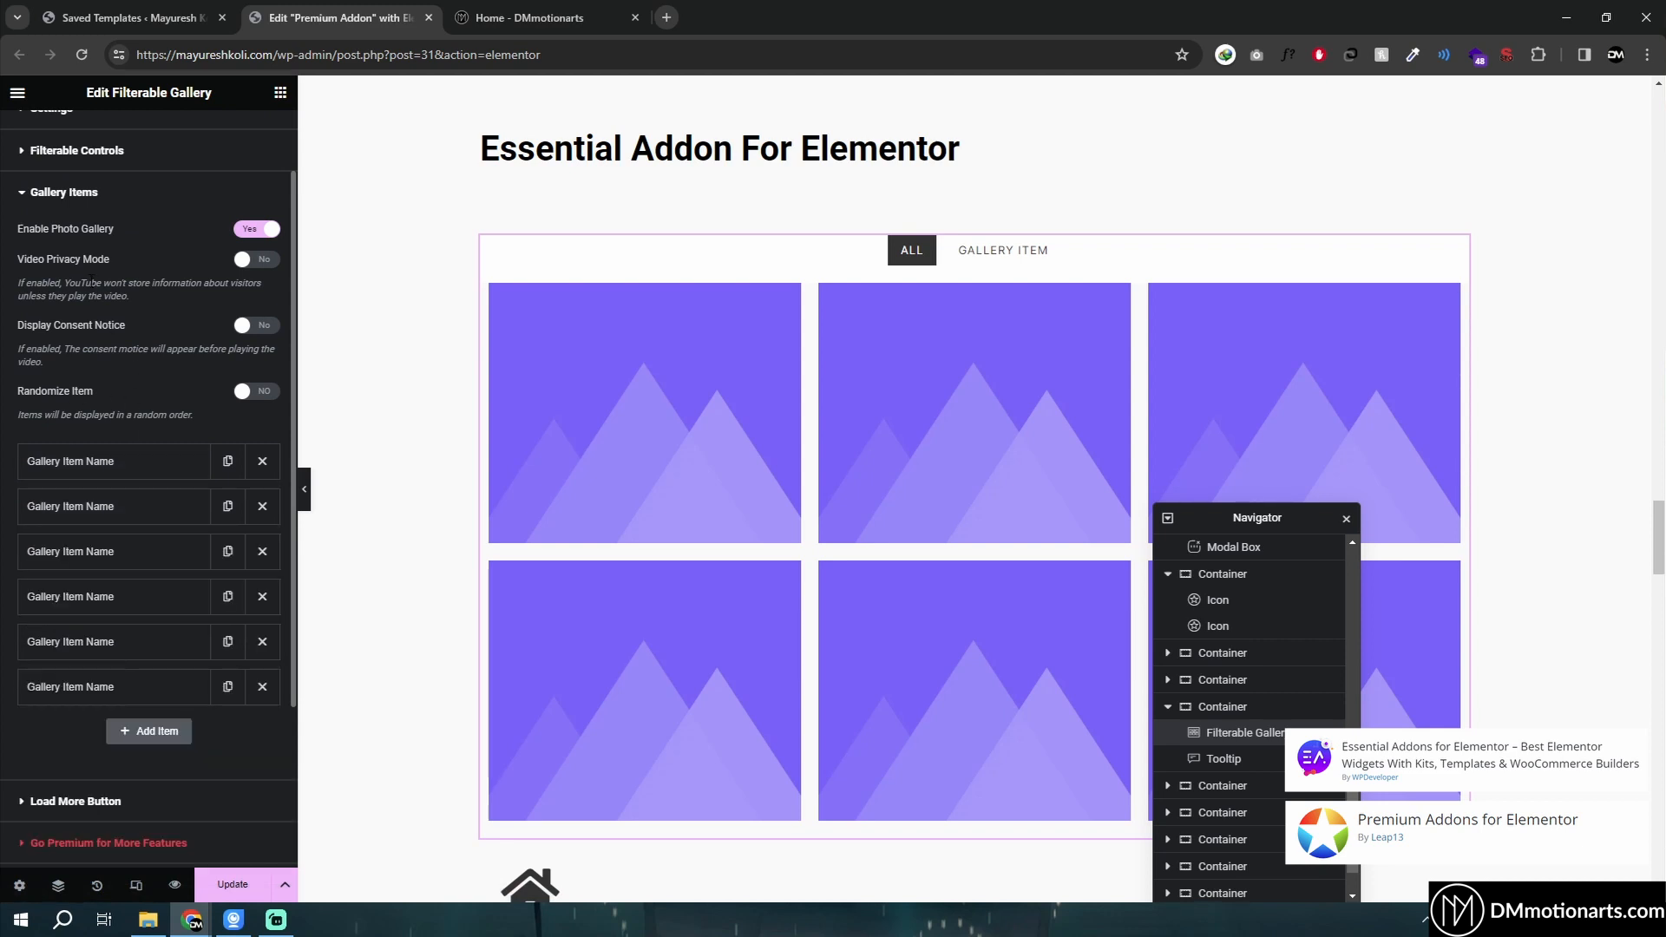
pyautogui.click(41, 193)
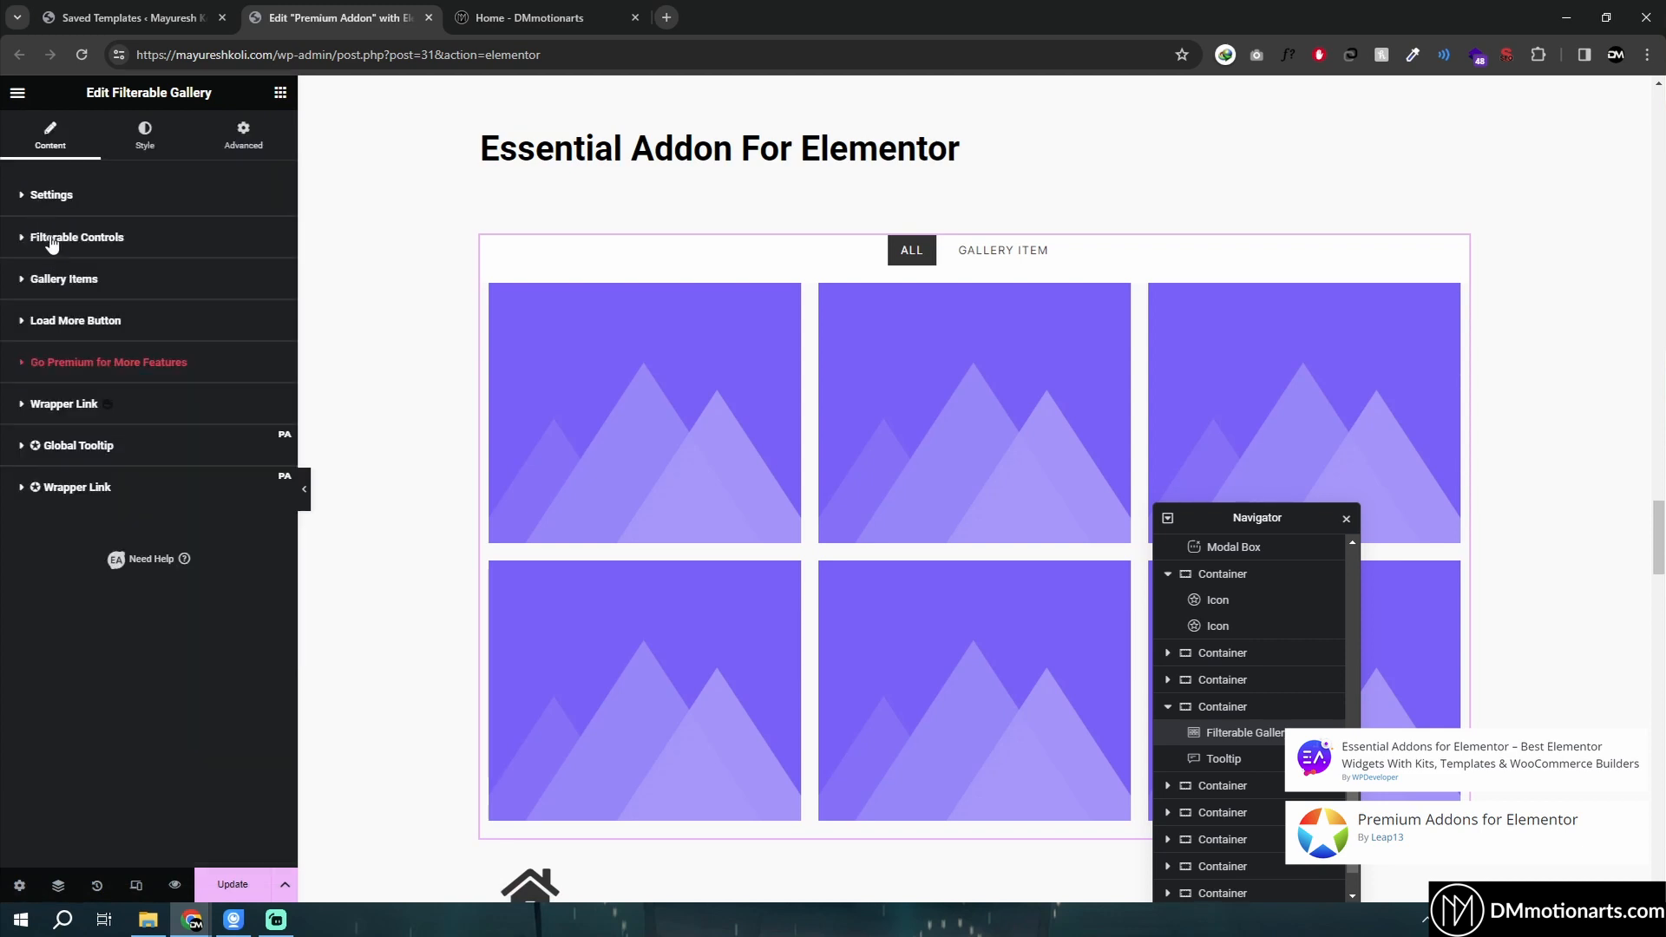
pyautogui.click(925, 263)
# - On the live DMmotionarts site, try each portfolio filter button, then close that tab
pyautogui.hotkey('ctrl', 'Tab')
pyautogui.scroll(-5, 690, 548)
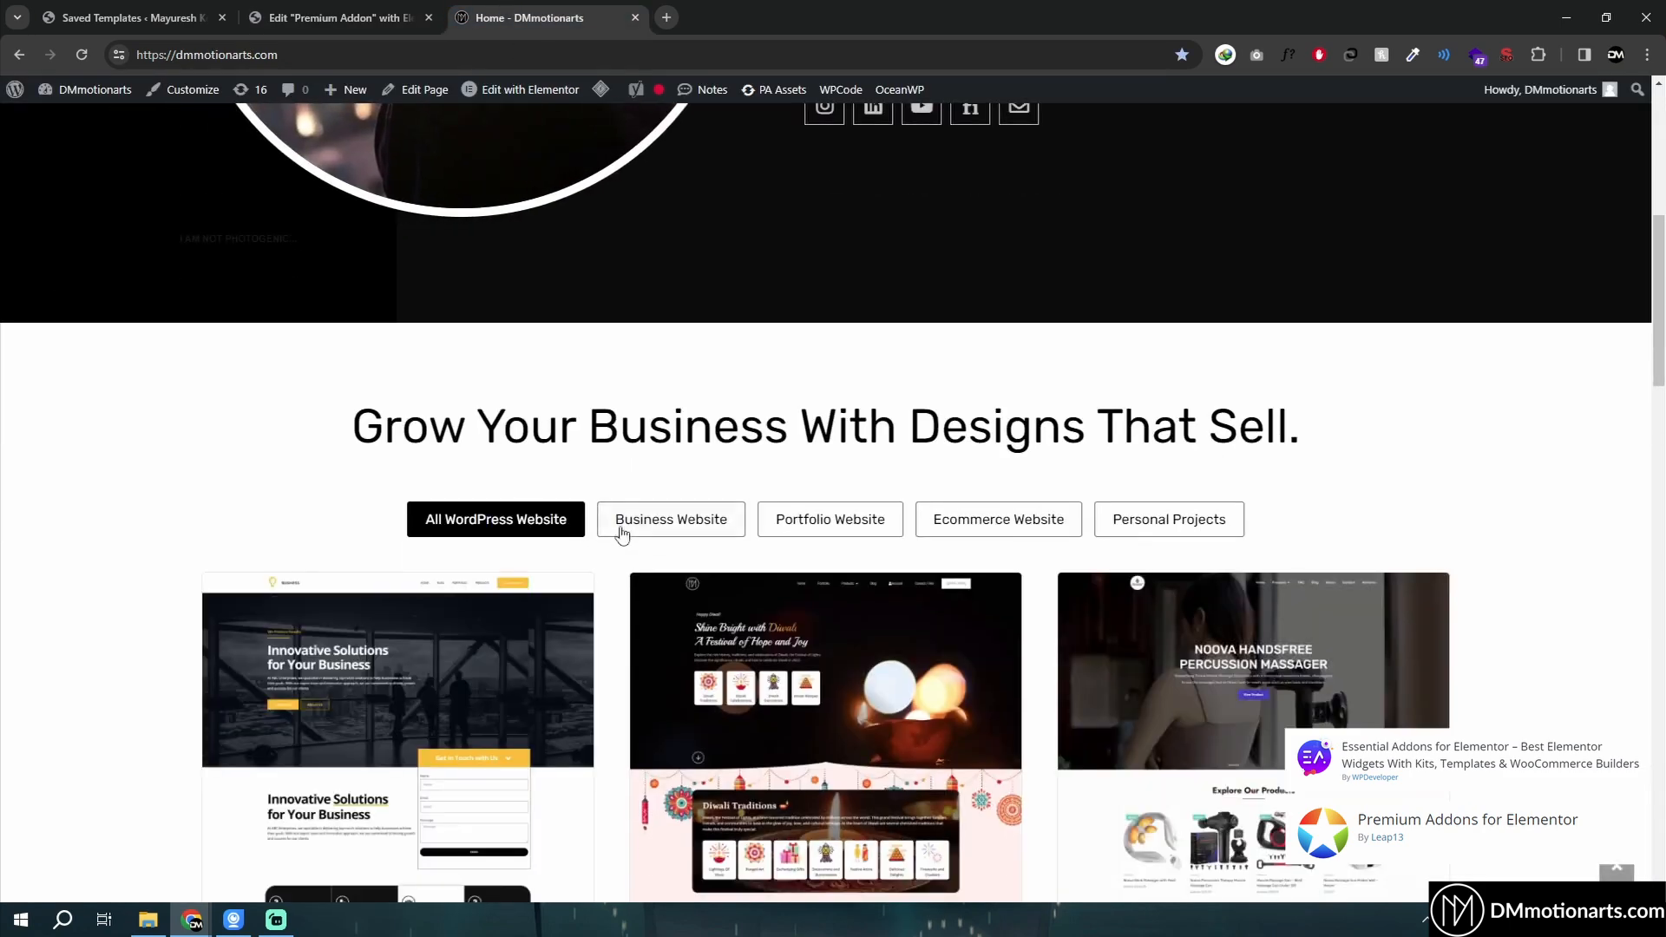
pyautogui.scroll(-1, 622, 532)
pyautogui.click(665, 434)
pyautogui.click(829, 433)
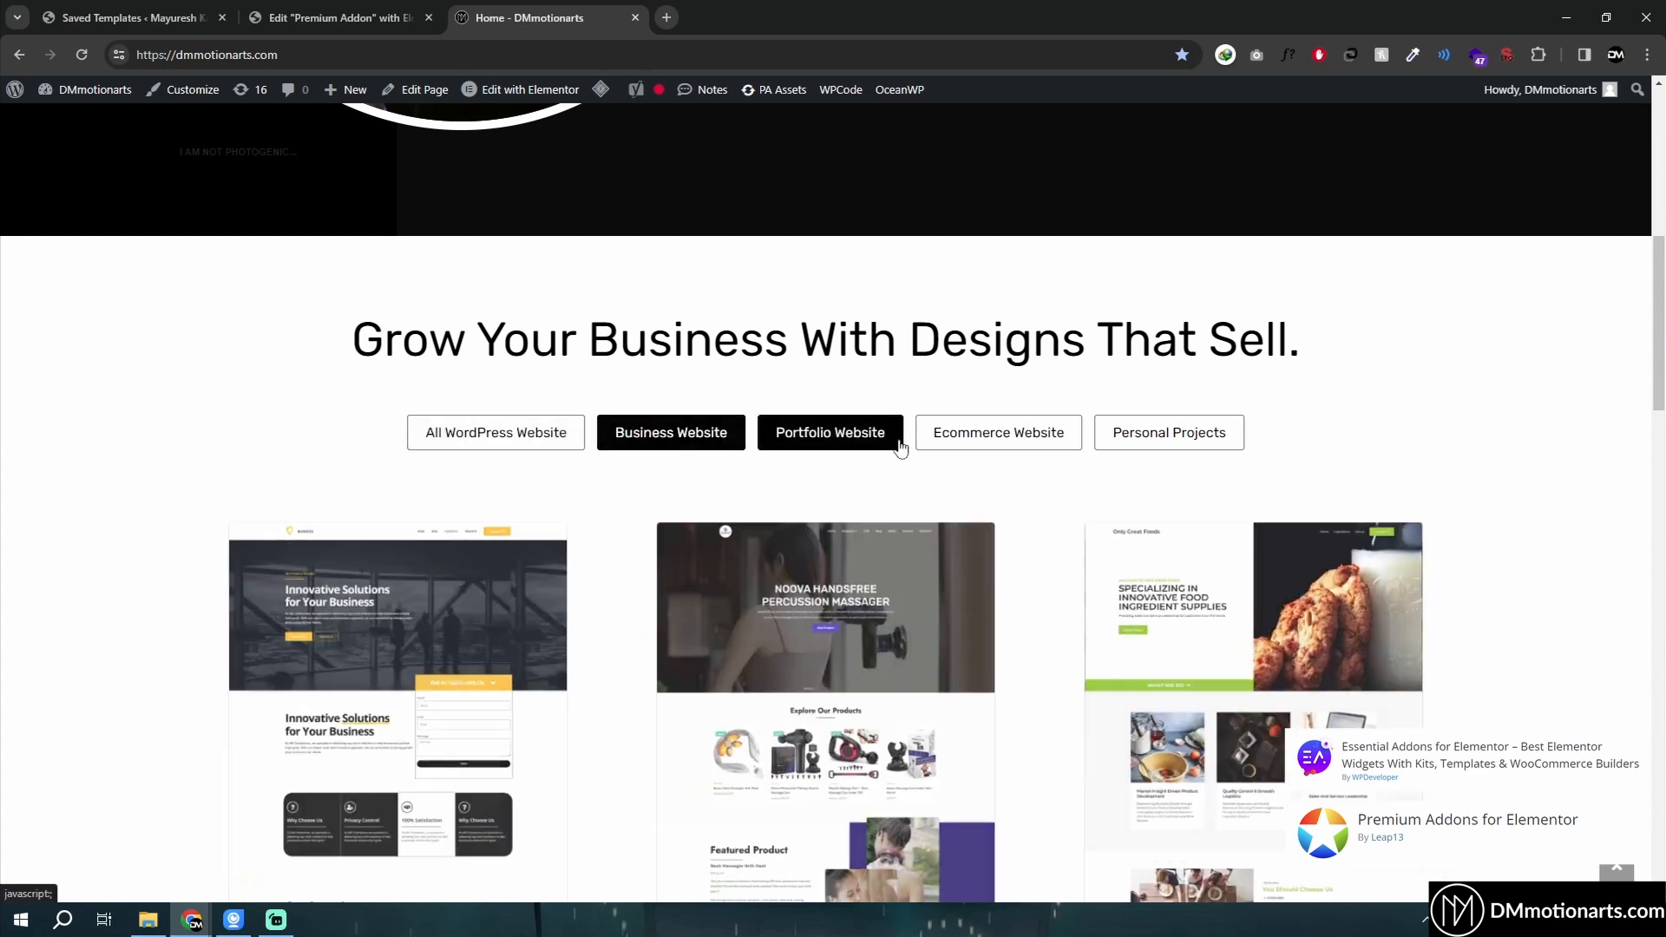
pyautogui.click(987, 436)
pyautogui.click(542, 451)
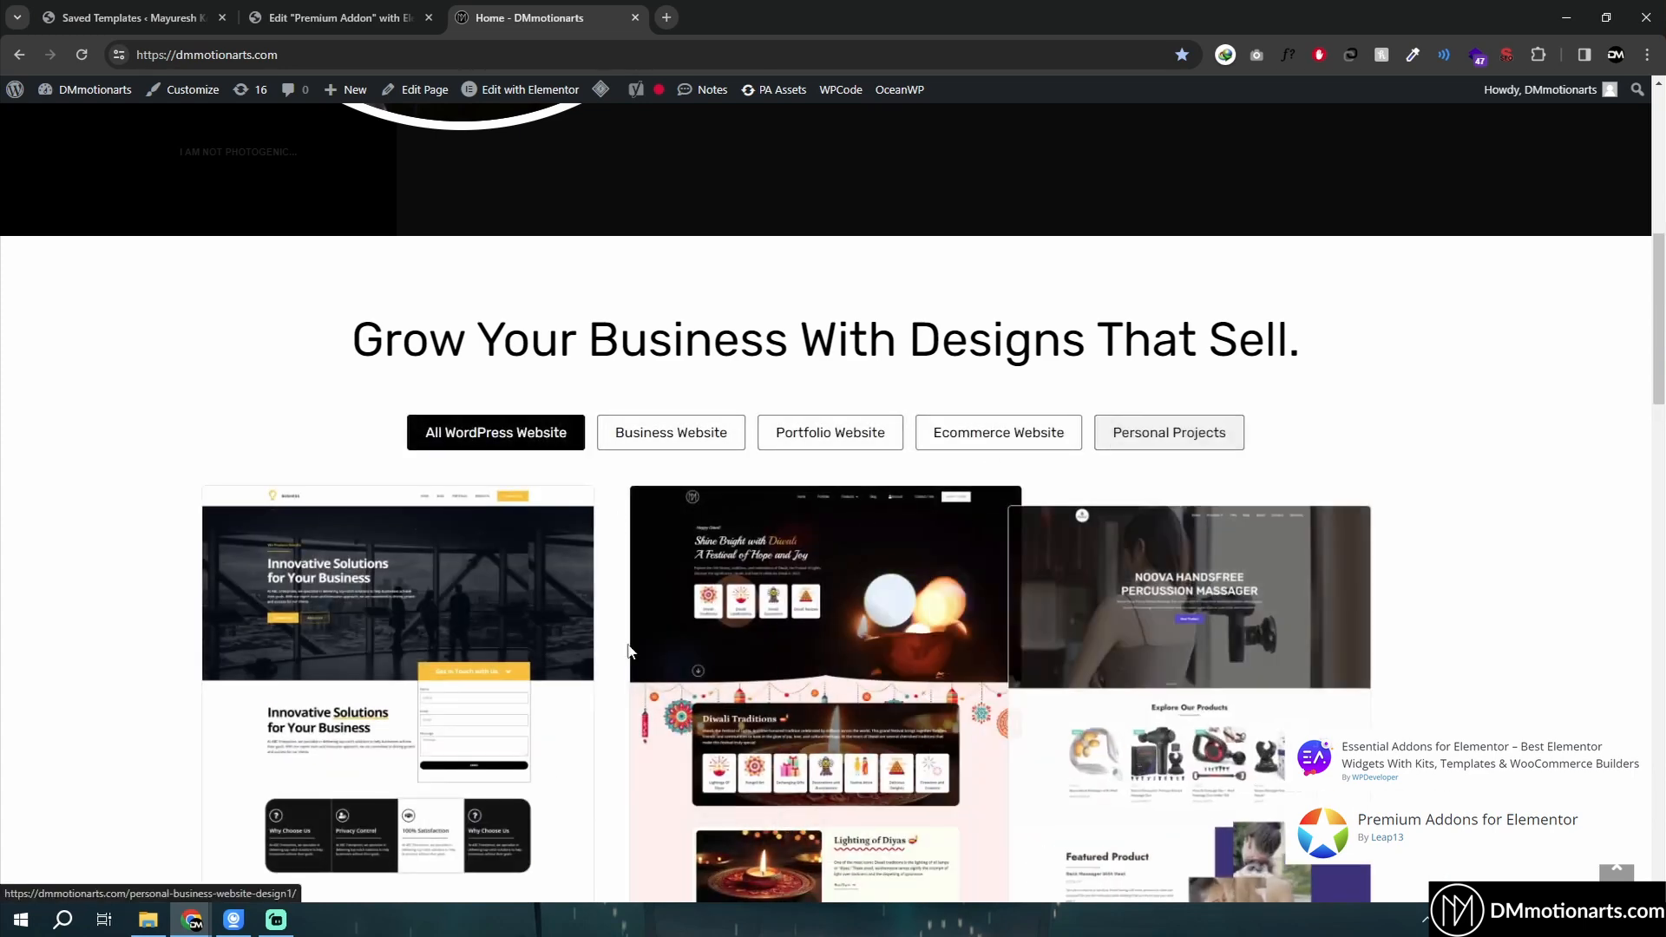
pyautogui.click(671, 432)
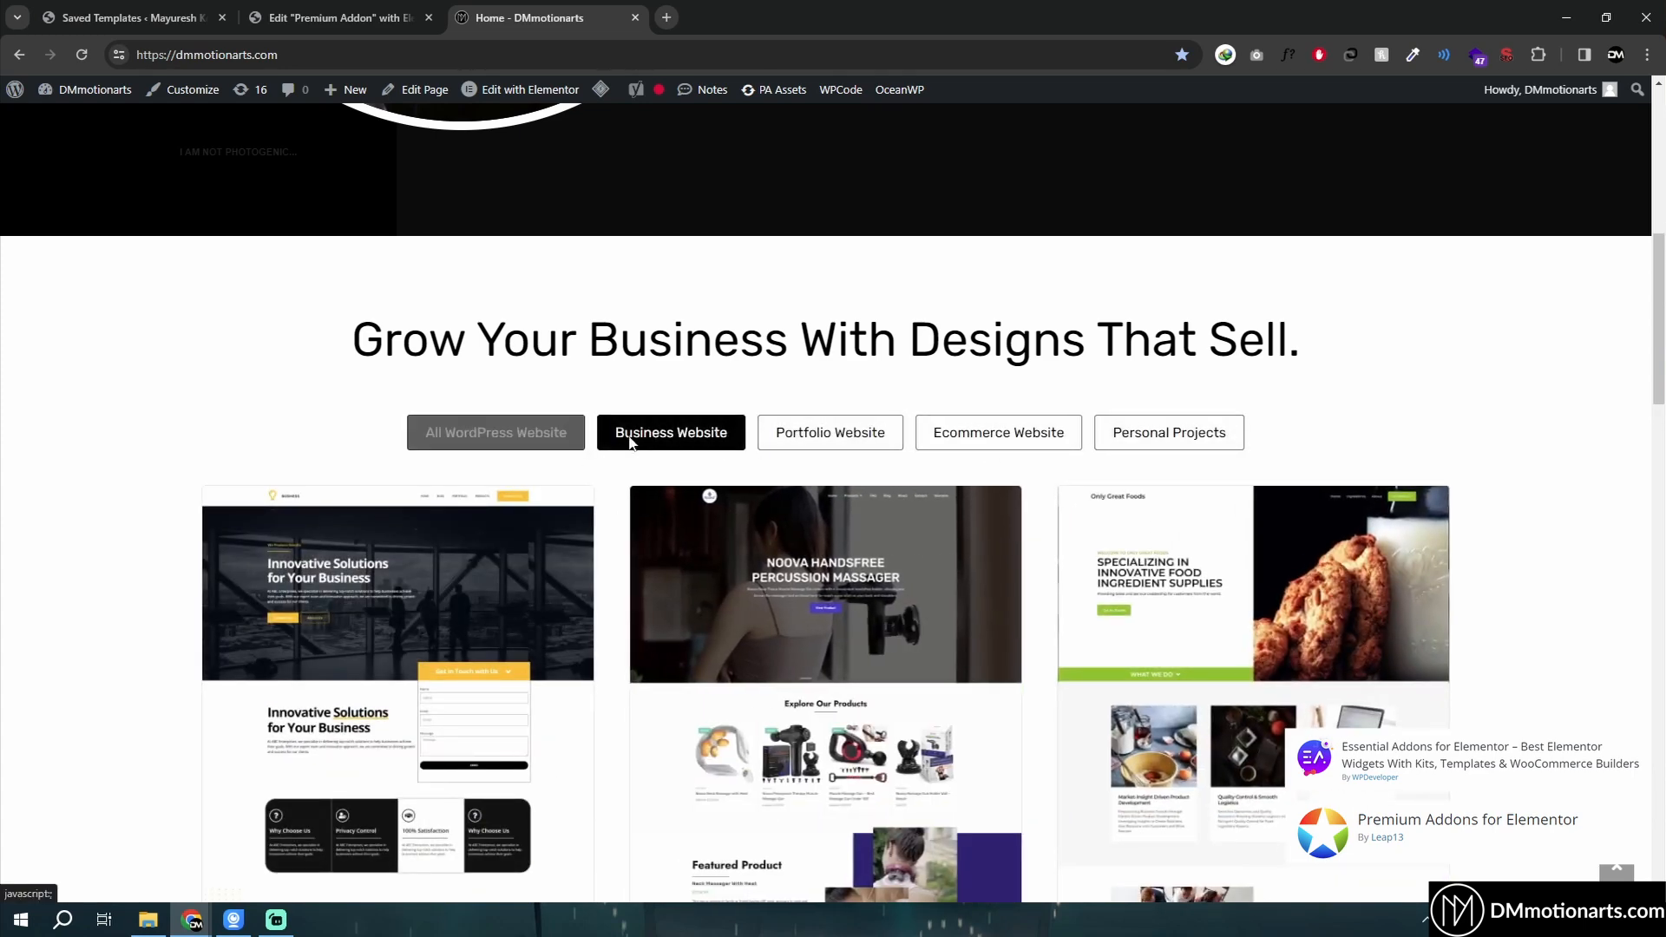
pyautogui.click(830, 432)
pyautogui.click(496, 432)
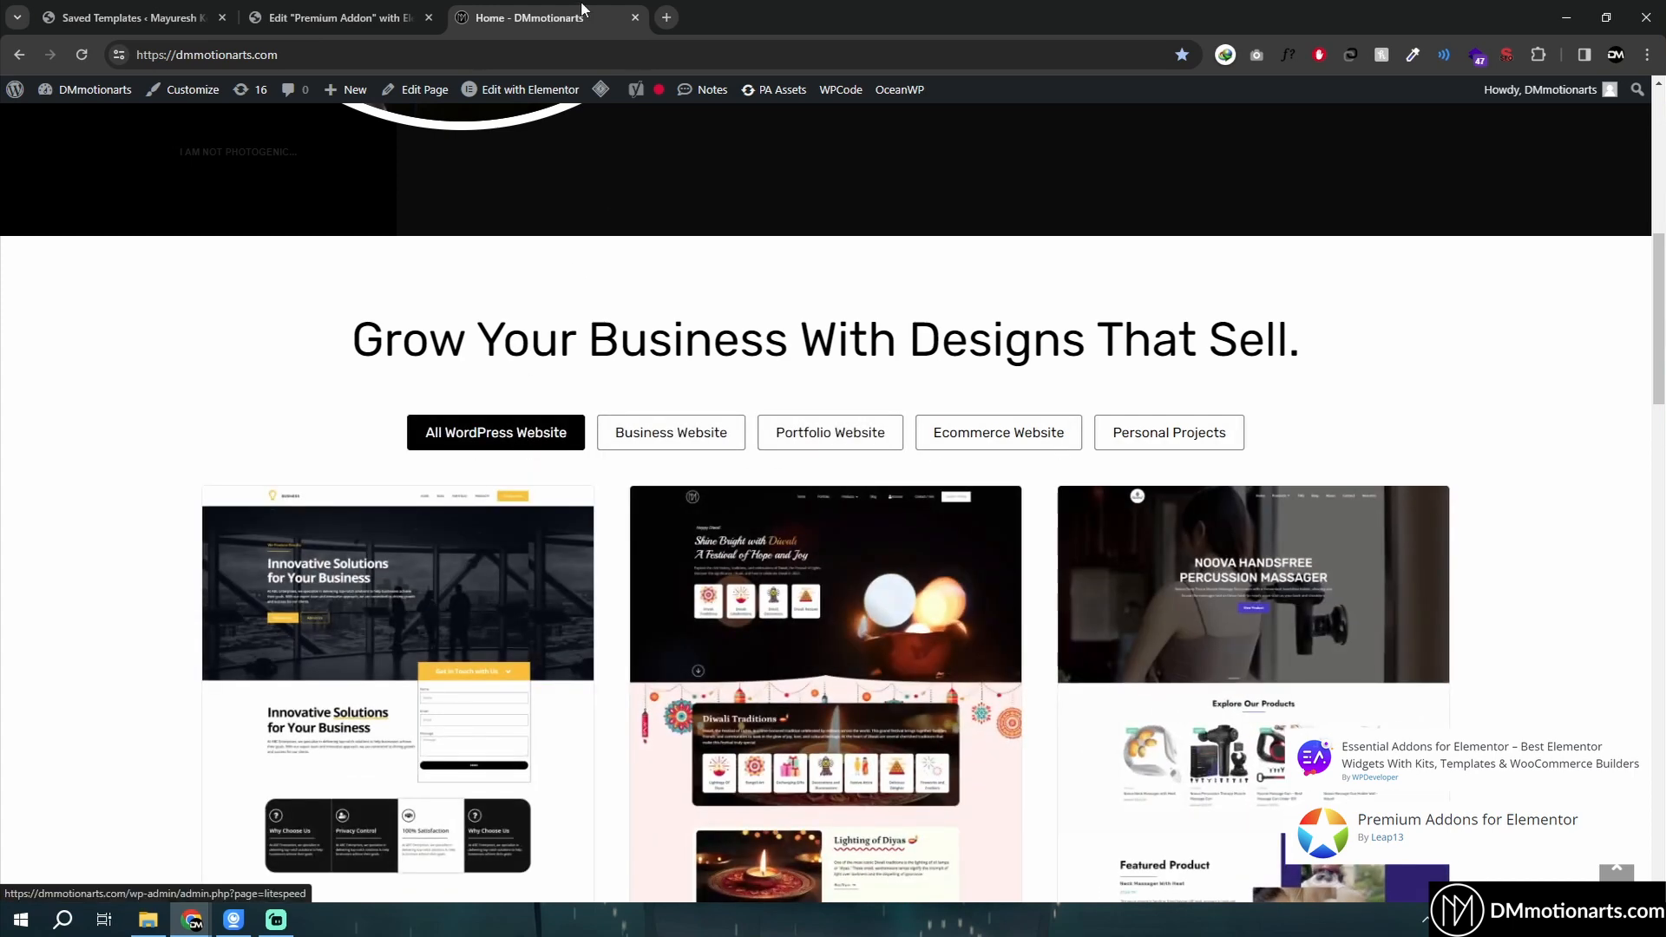
pyautogui.hotkey('ctrl', 'w')
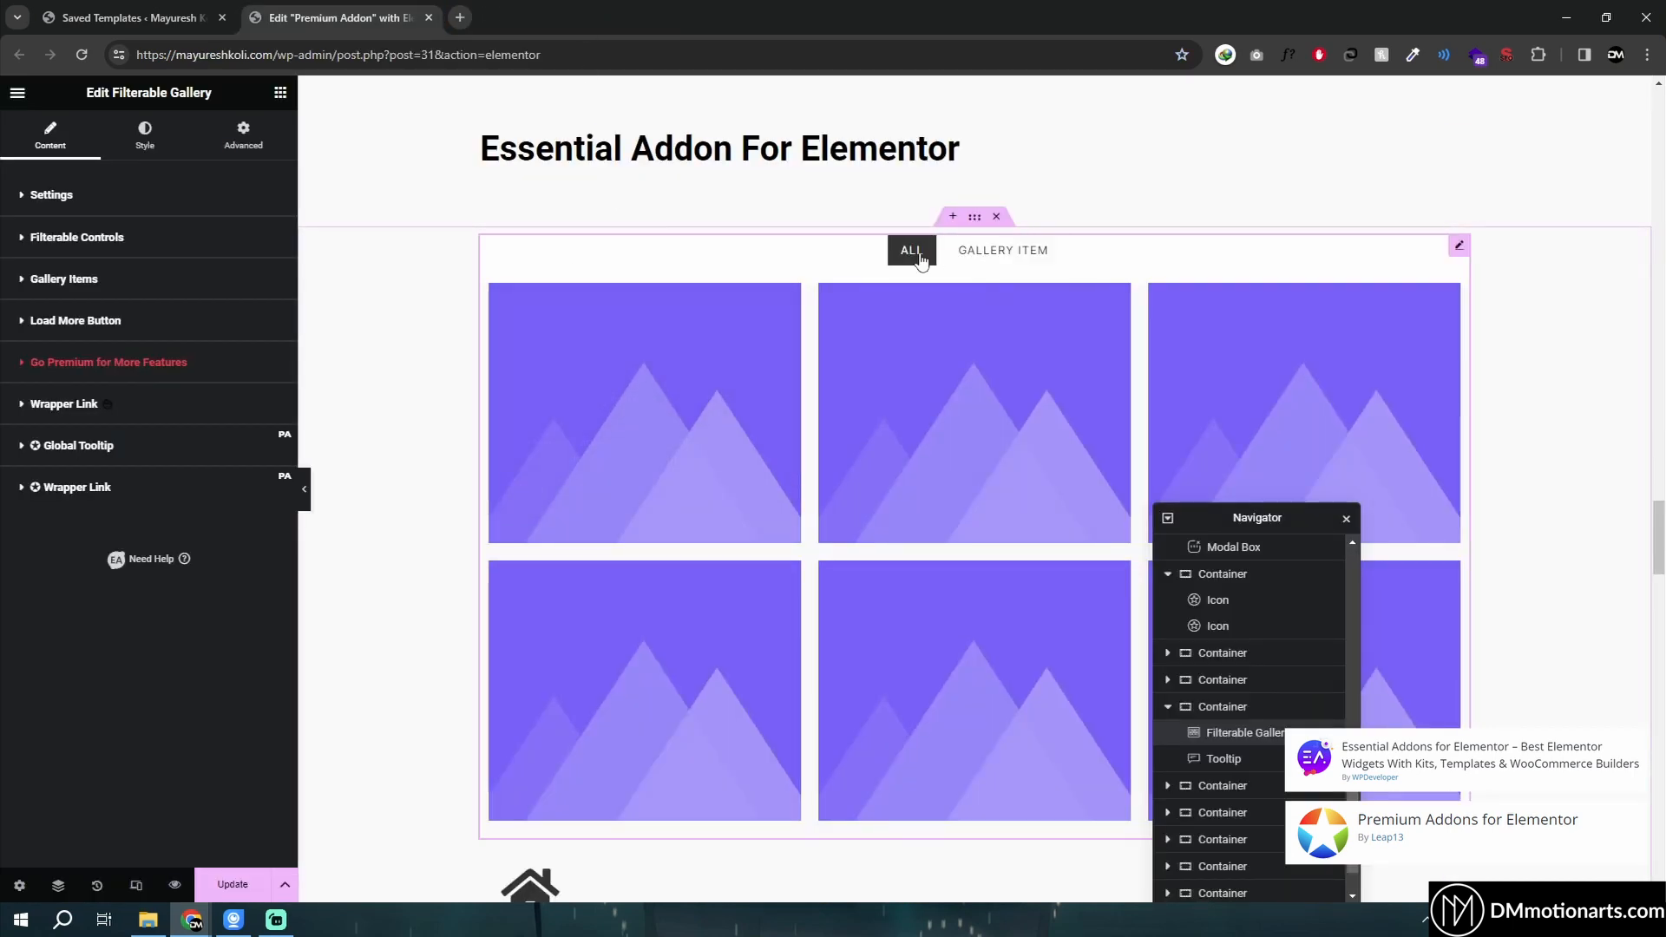
# - Search the widget panel for tab widgets
pyautogui.click(280, 92)
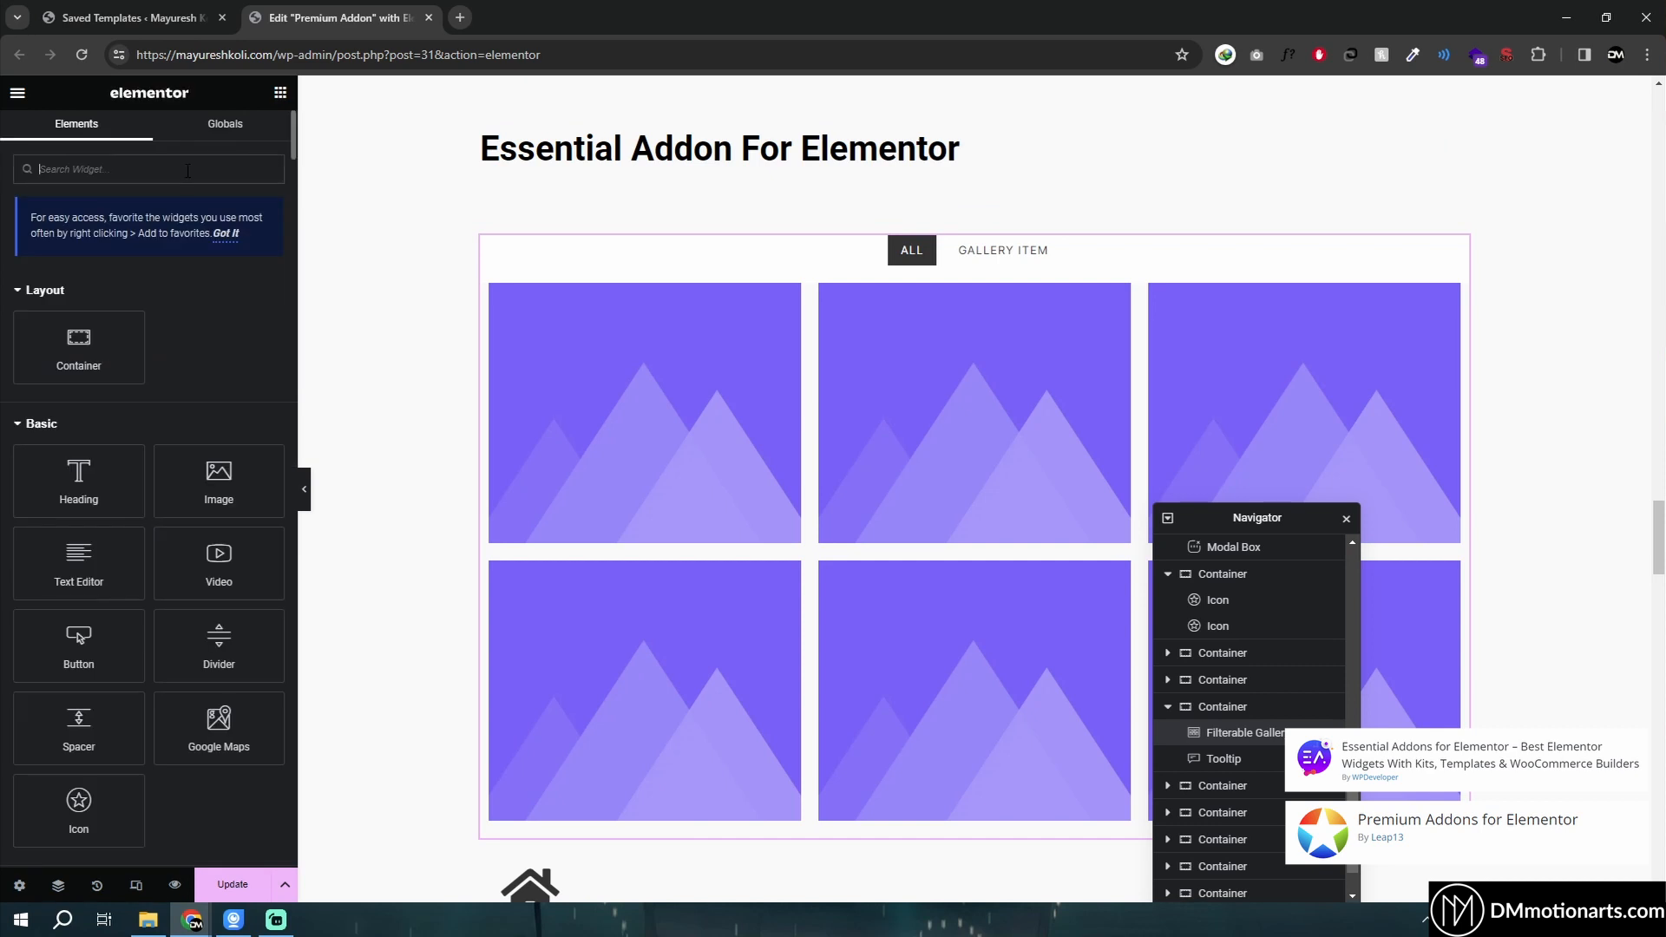
pyautogui.write('tab')
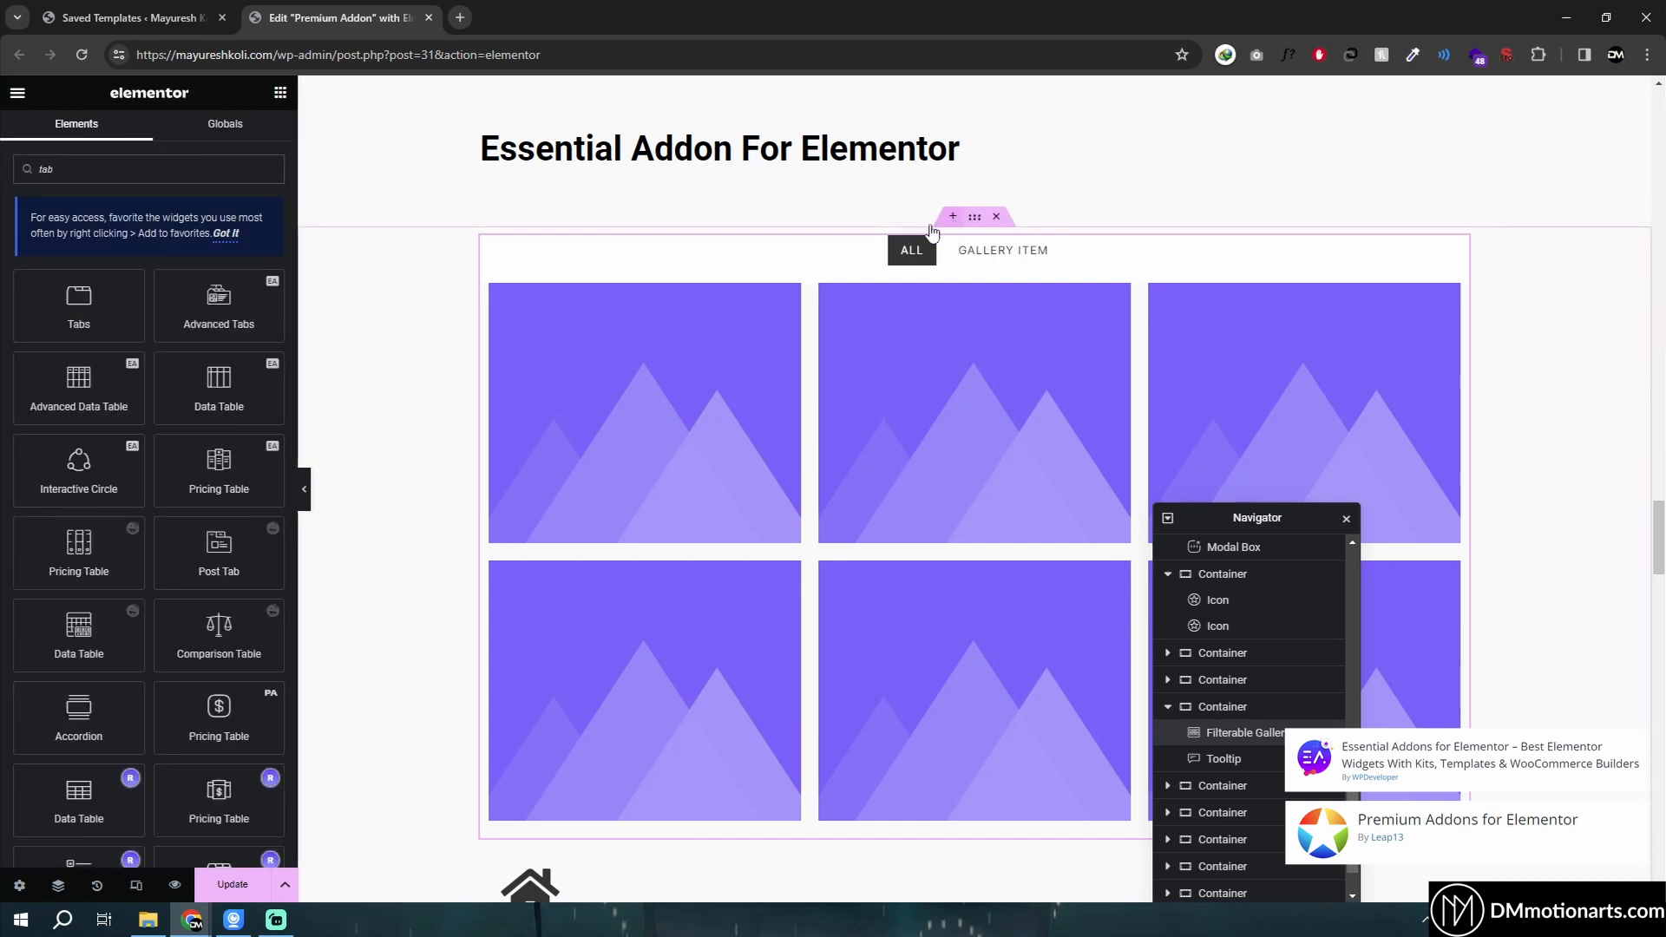
pyautogui.click(952, 216)
pyautogui.moveTo(905, 303); pyautogui.dragTo(708, 341)
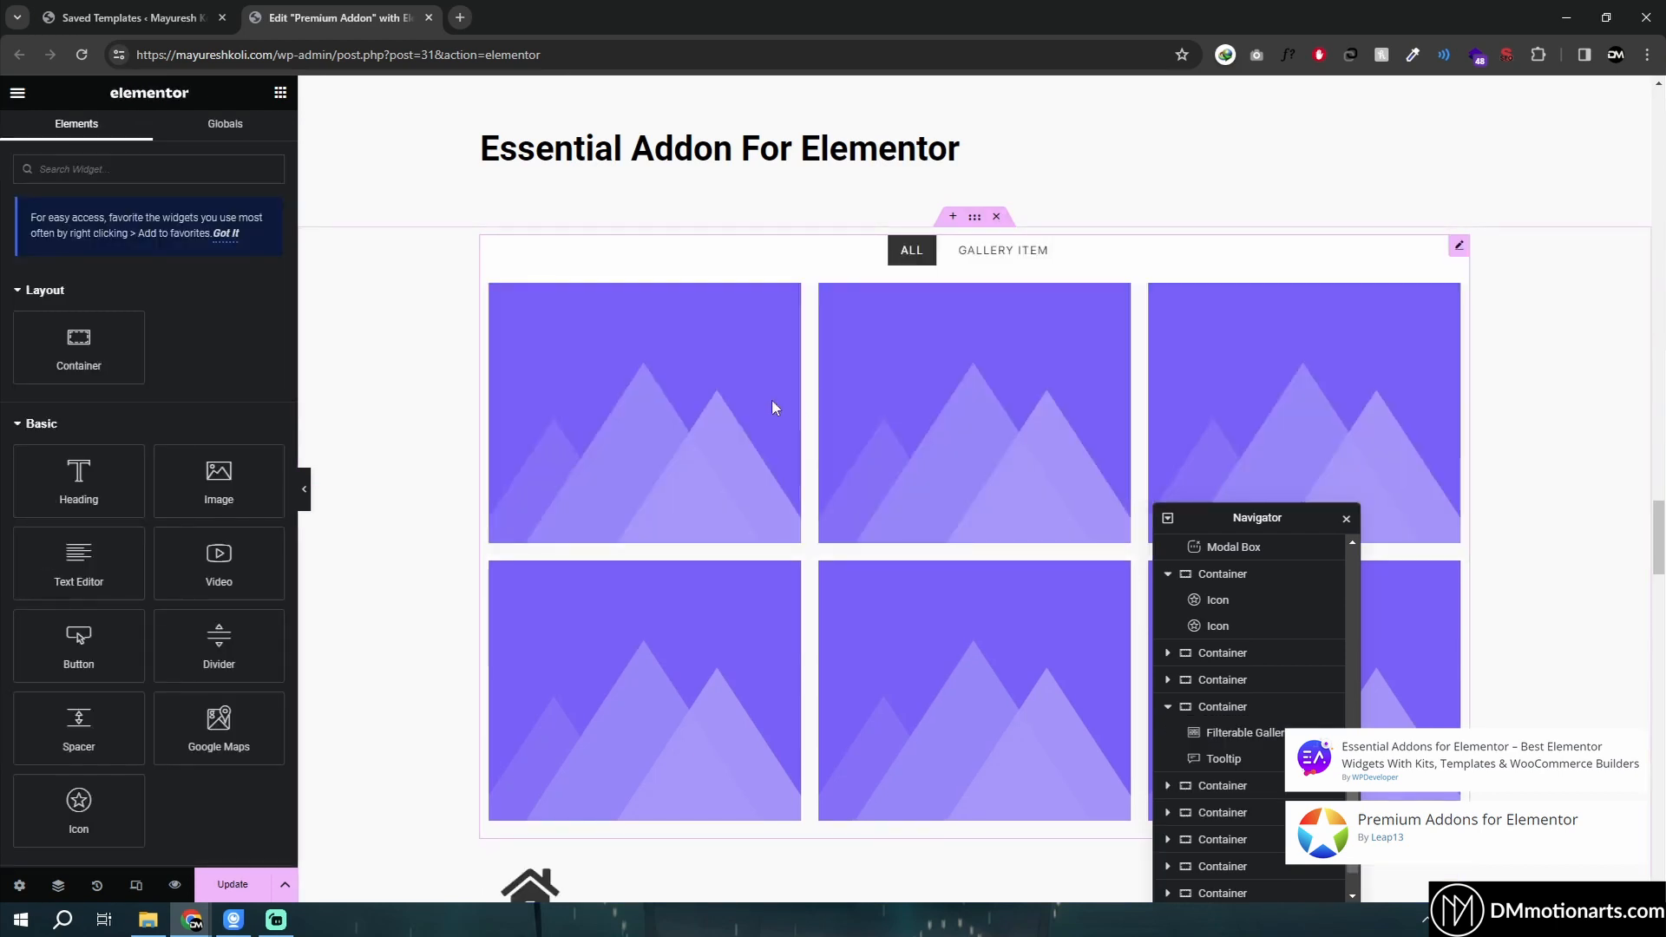
# - Select the tooltip widget below the gallery and set its content type to text
pyautogui.scroll(-4, 667, 386)
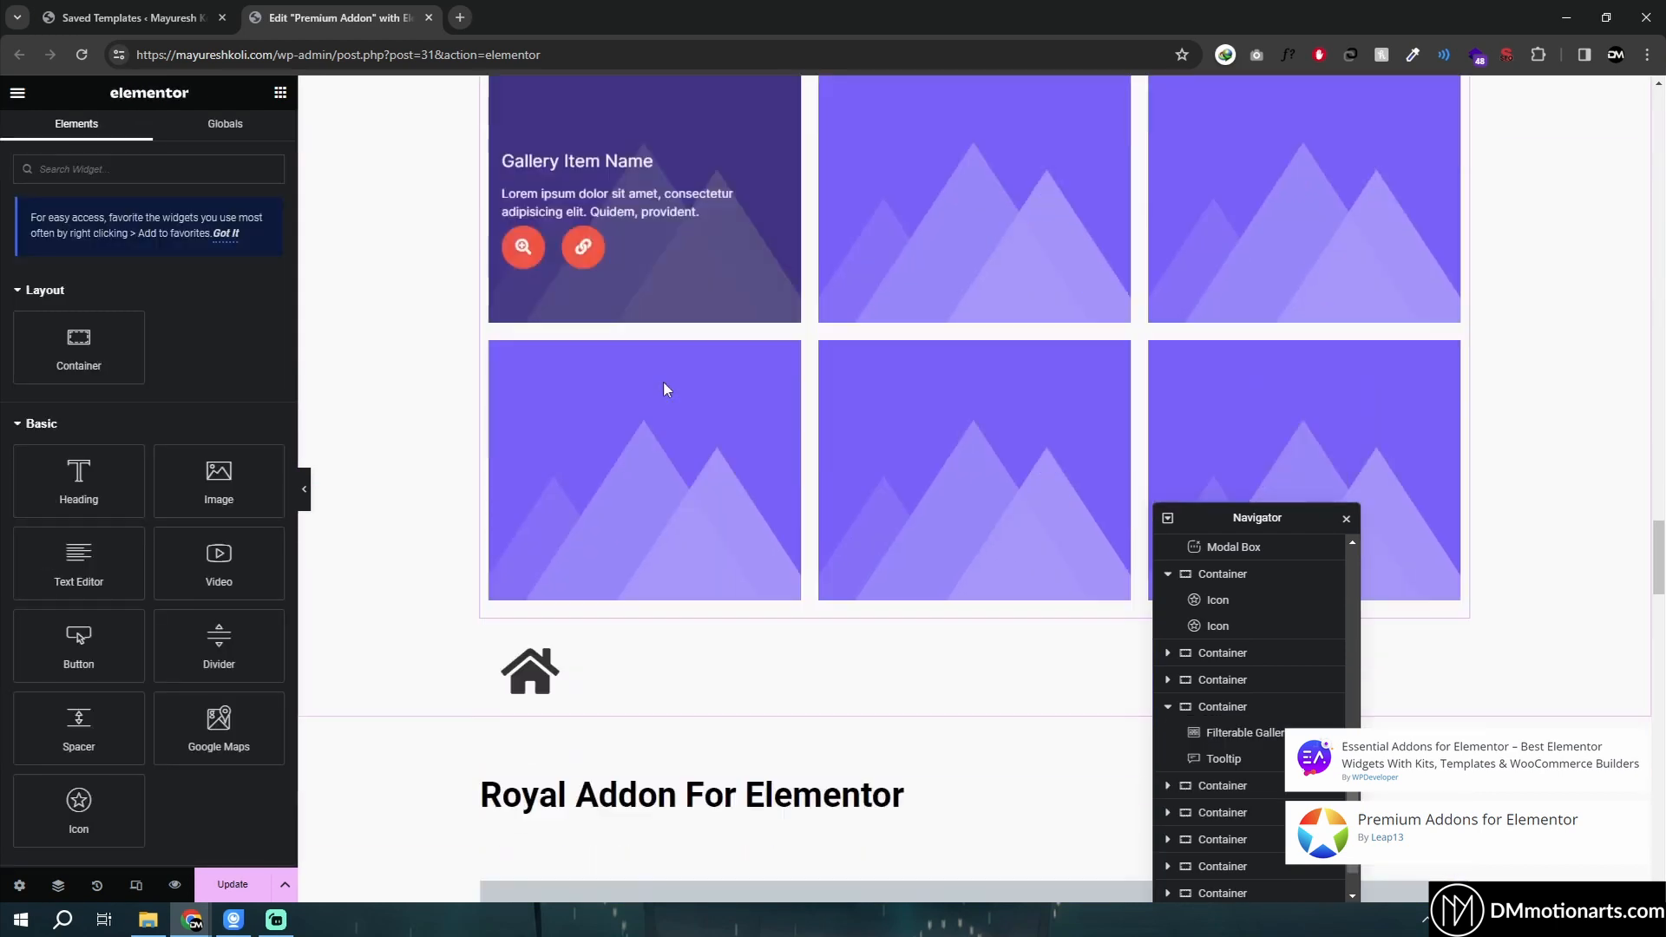
pyautogui.moveTo(587, 560)
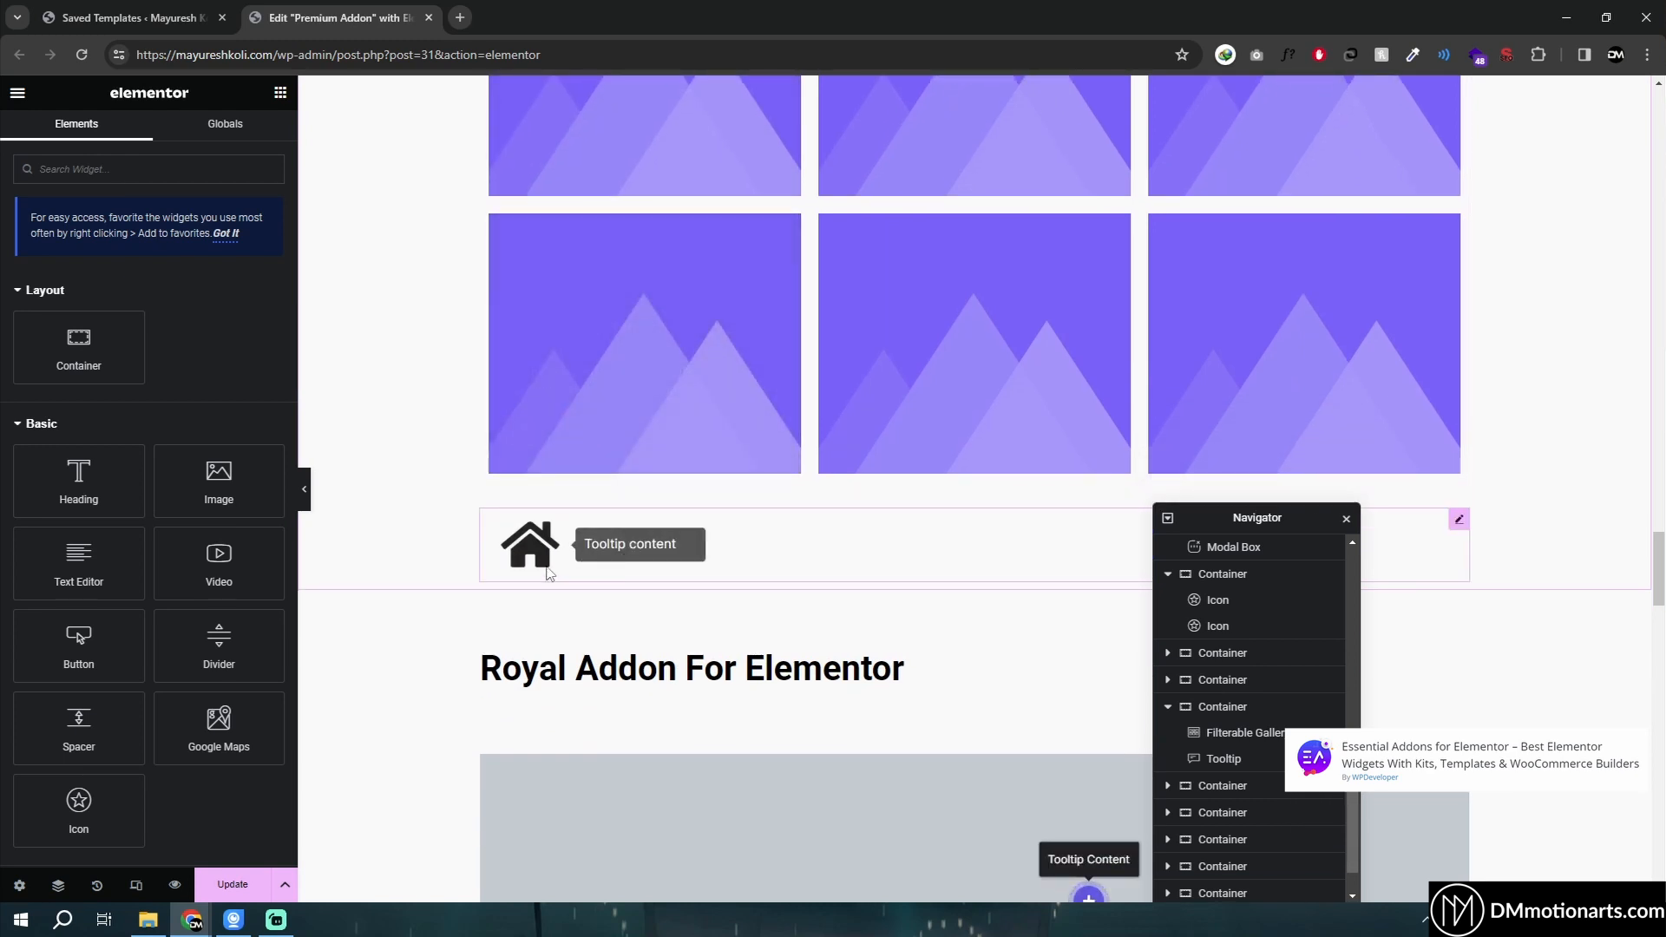
pyautogui.scroll(-1, 659, 520)
pyautogui.click(718, 476)
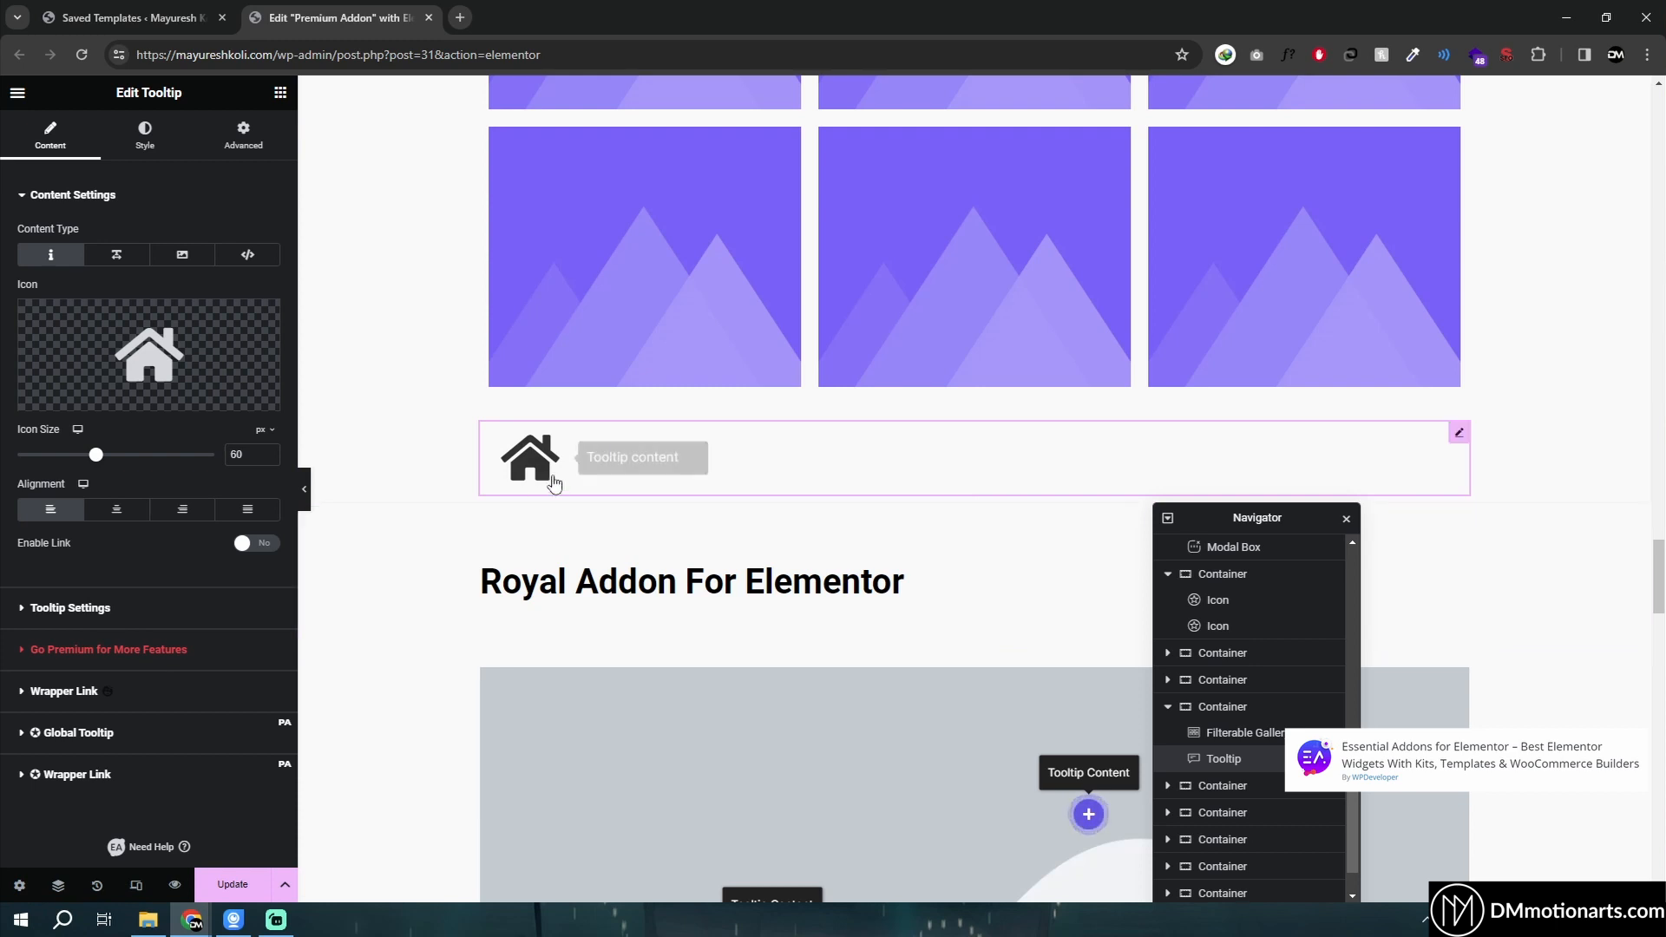
pyautogui.click(133, 264)
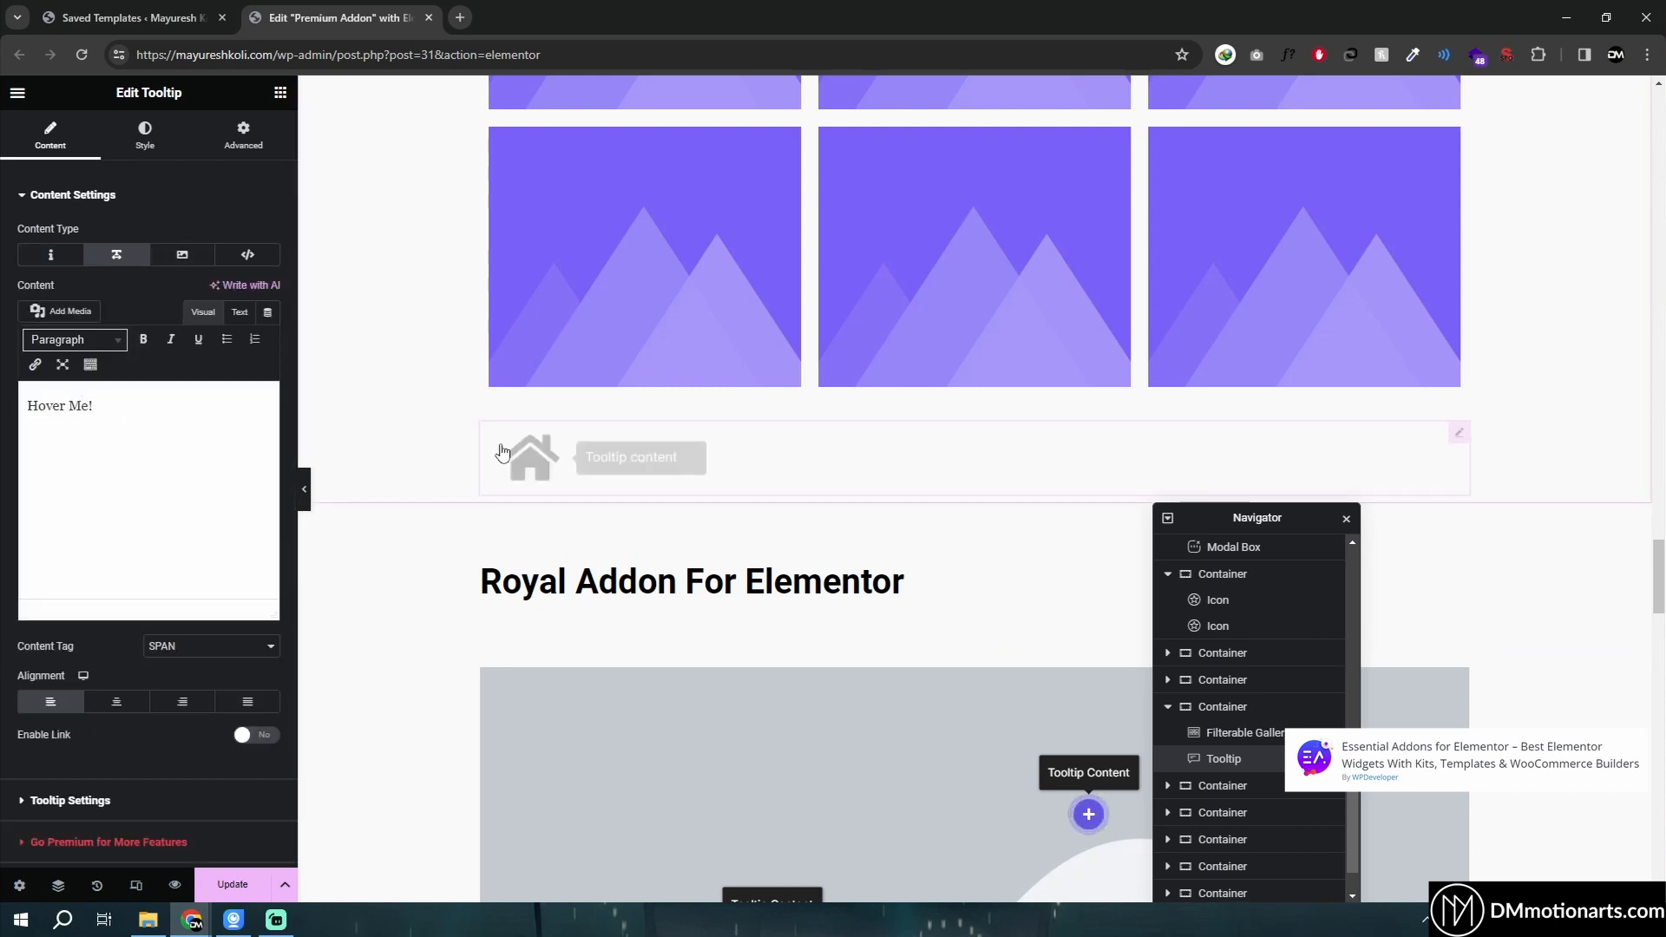
pyautogui.moveTo(566, 453)
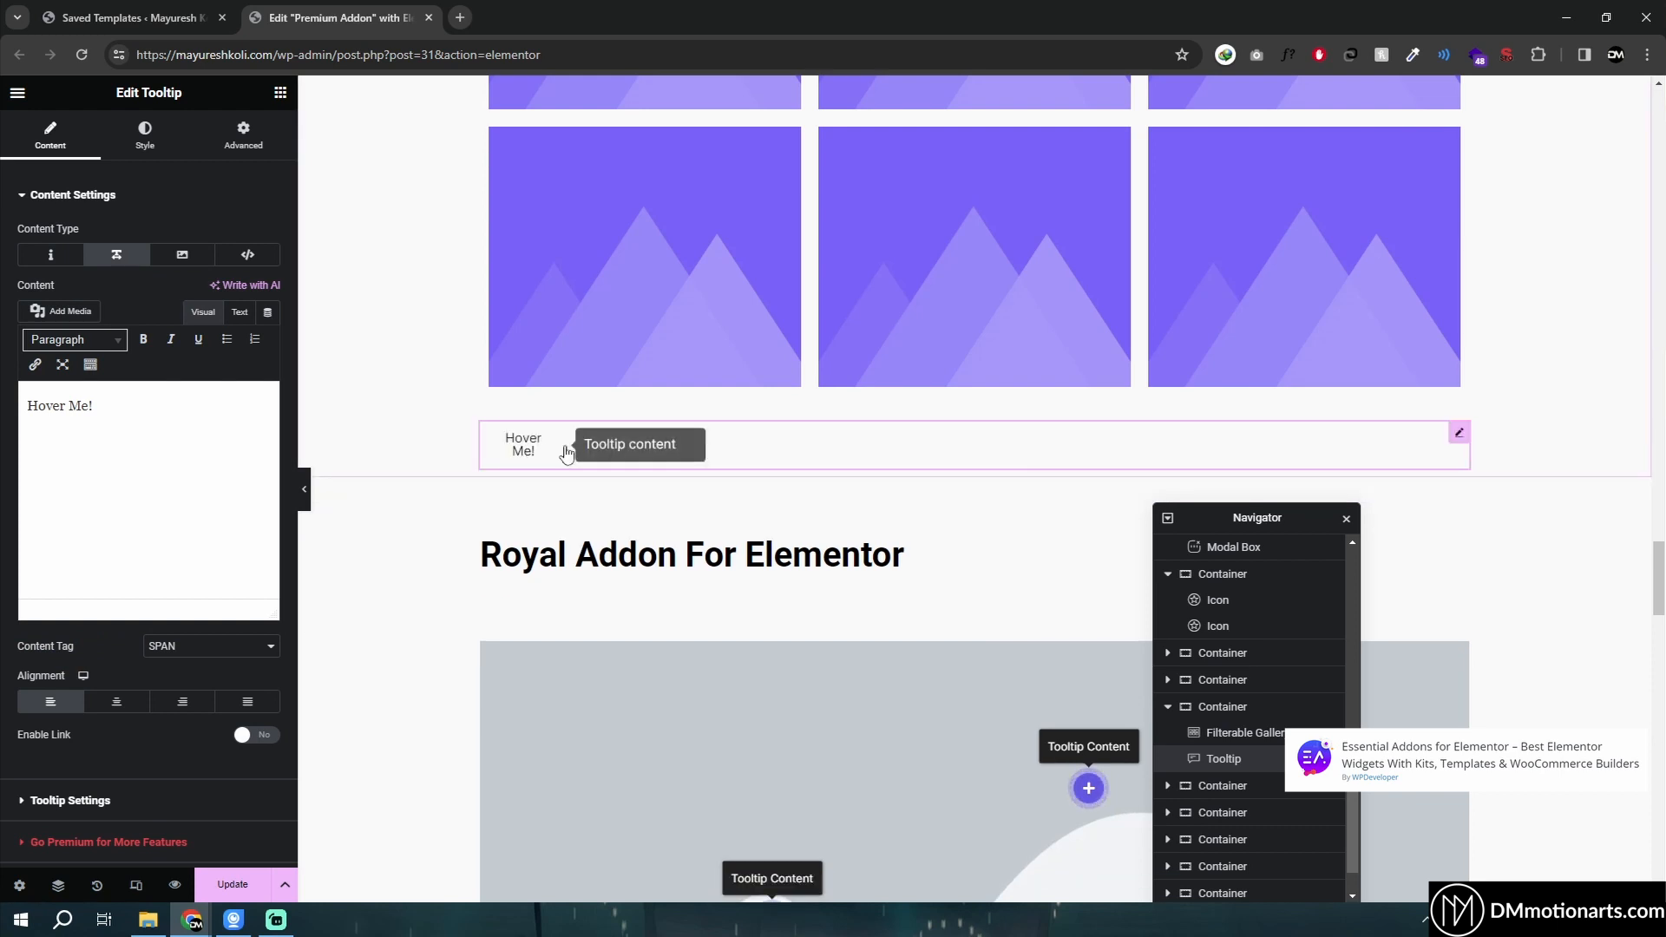
# - Select the Royal Addon heading and then the Image Hotspots widget beneath it
pyautogui.scroll(-3, 390, 402)
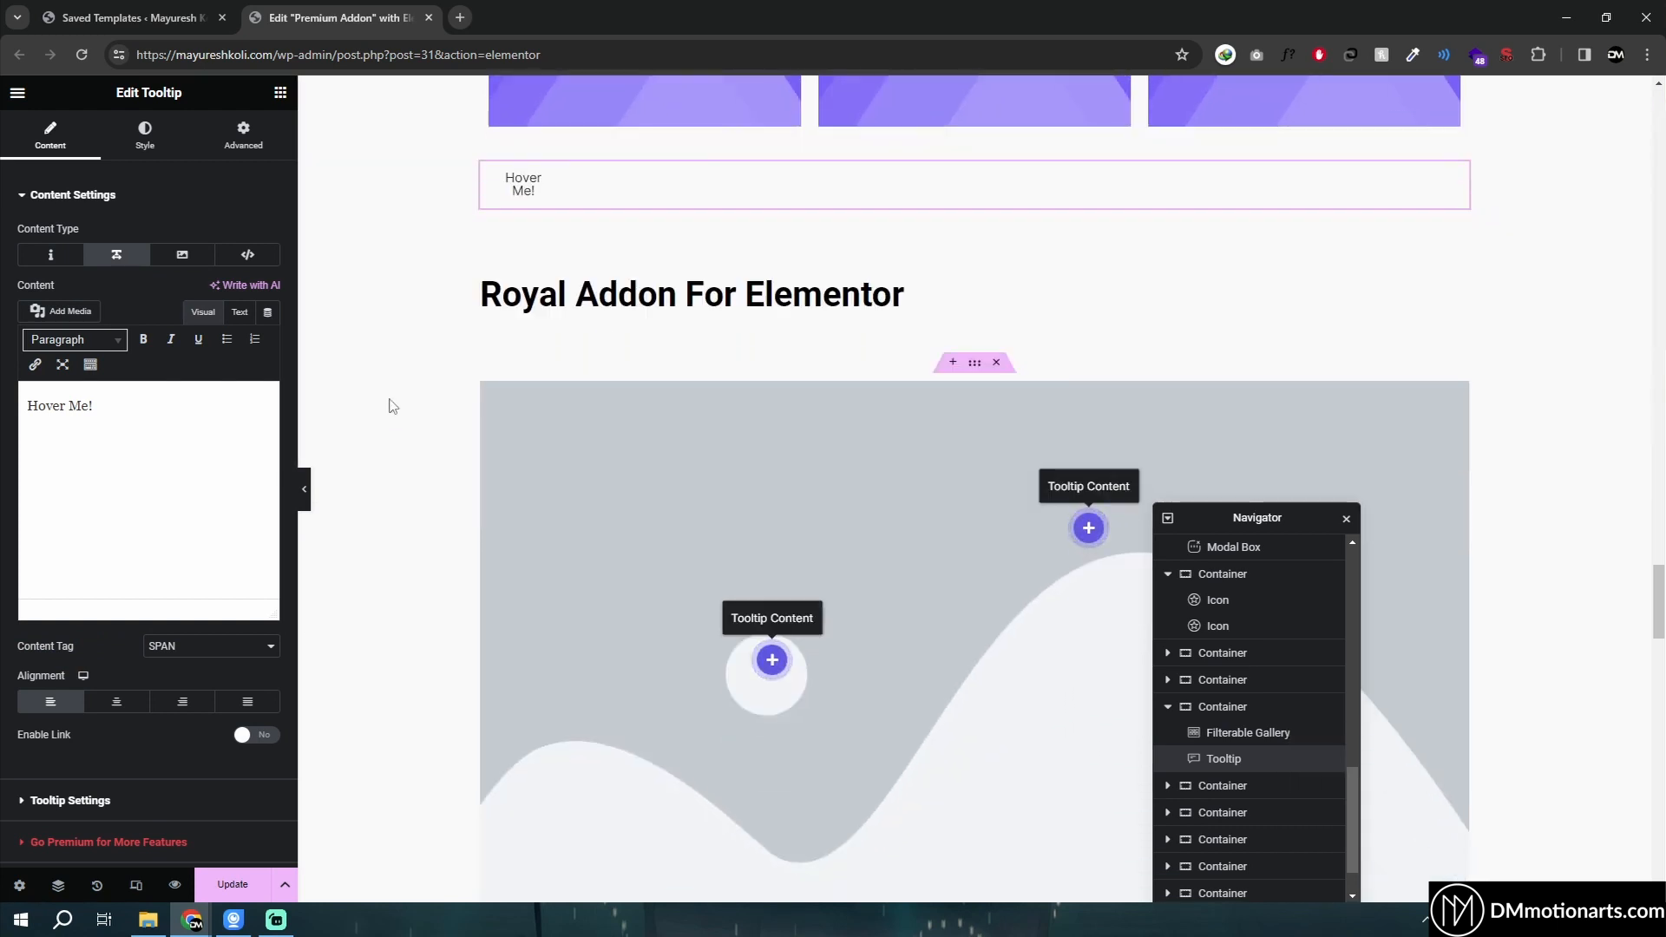
pyautogui.scroll(7, 391, 402)
pyautogui.scroll(1, 656, 337)
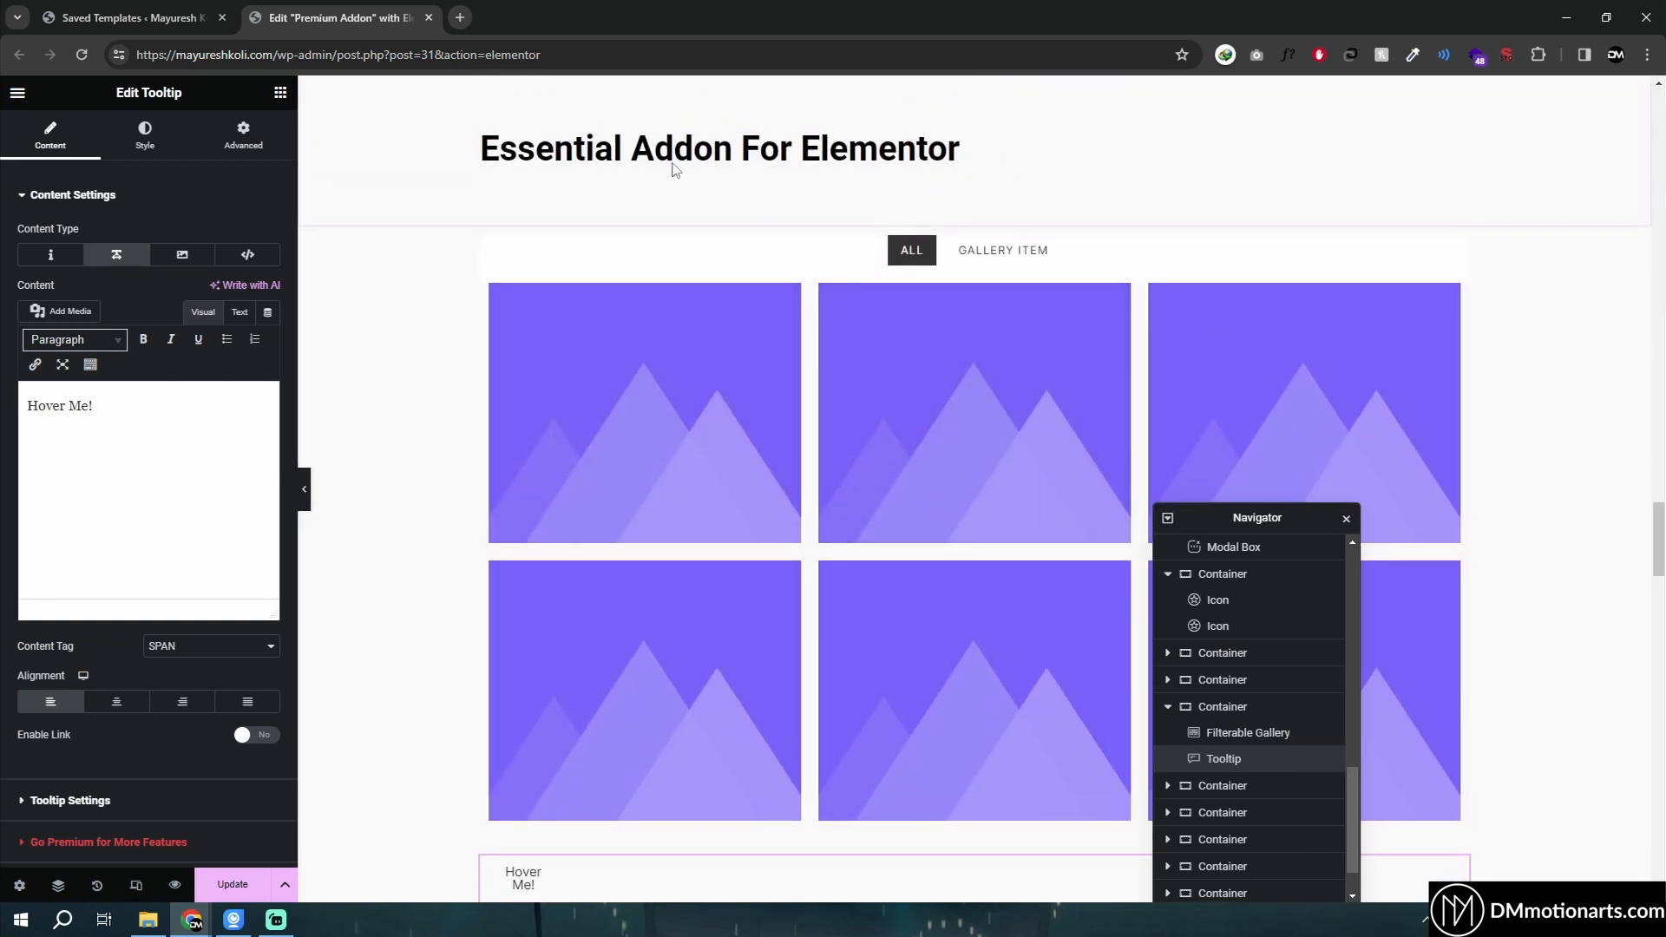
pyautogui.scroll(-9, 647, 435)
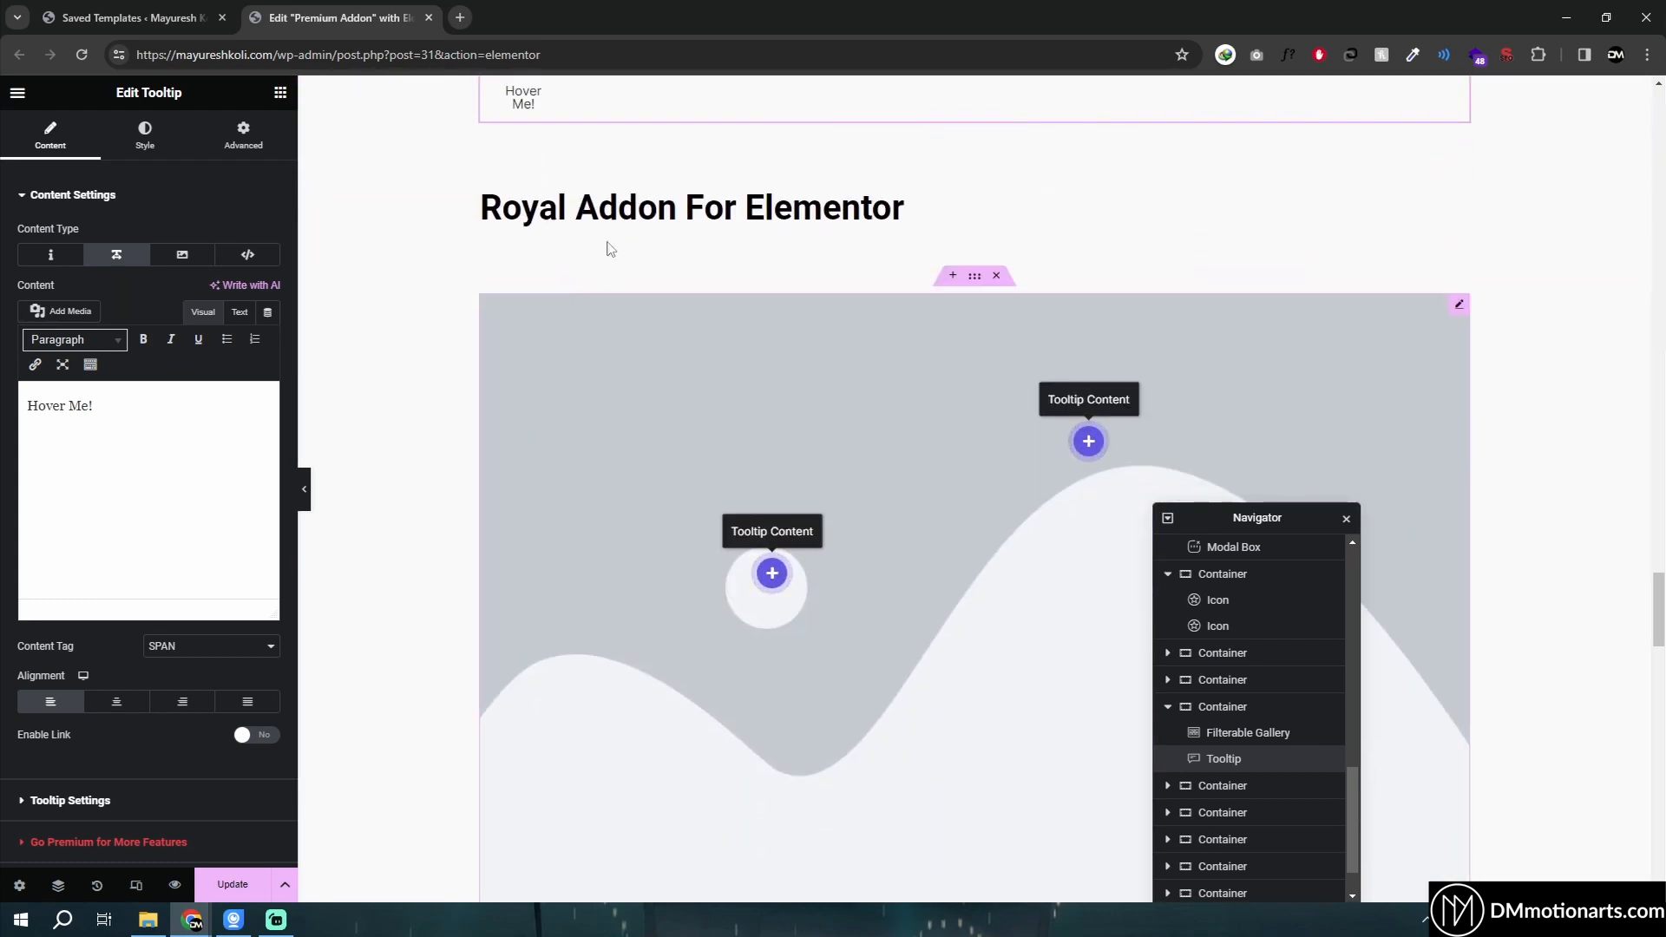
pyautogui.click(621, 219)
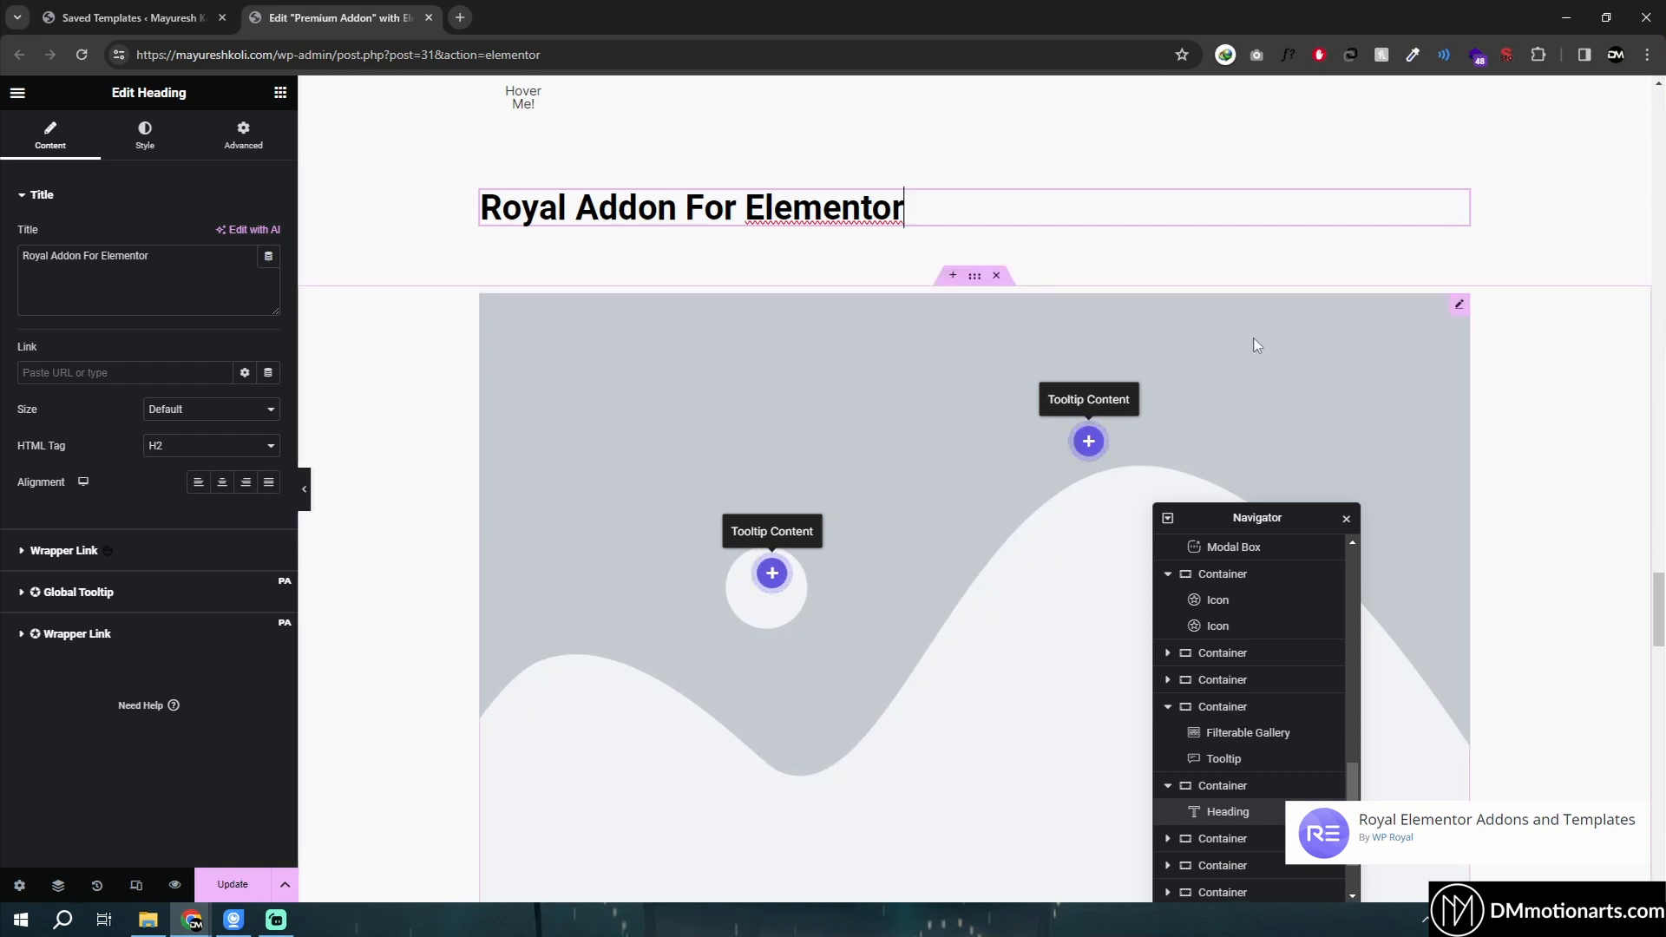
pyautogui.click(1459, 307)
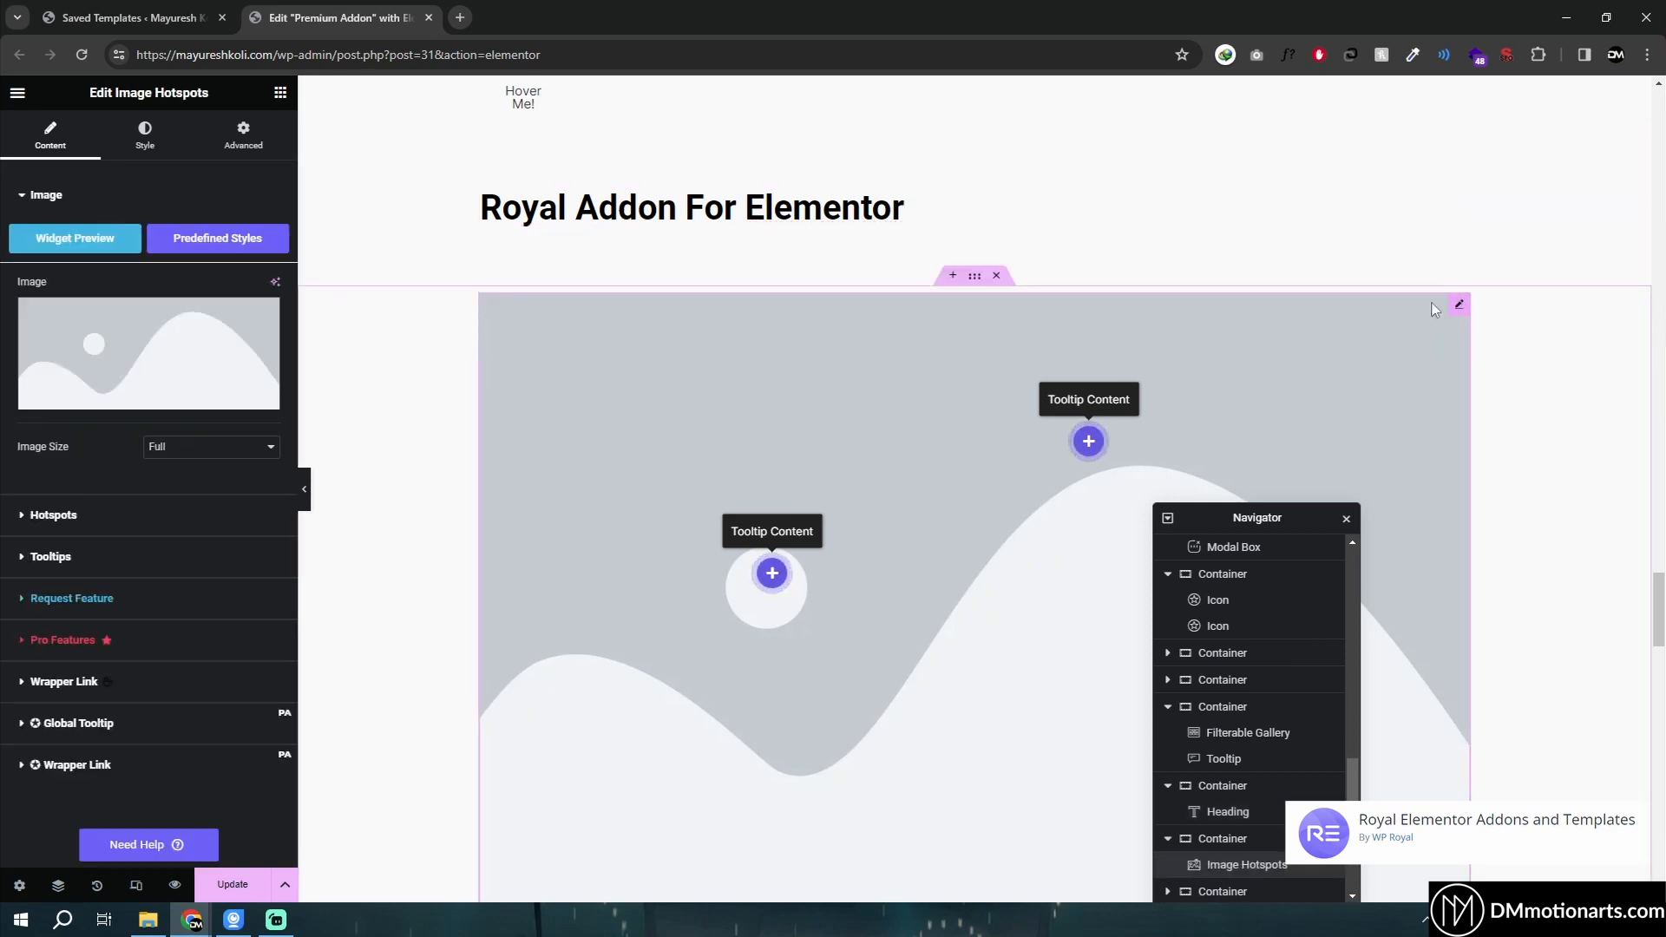
# - Search the widget panel for hotspot widgets
pyautogui.click(280, 94)
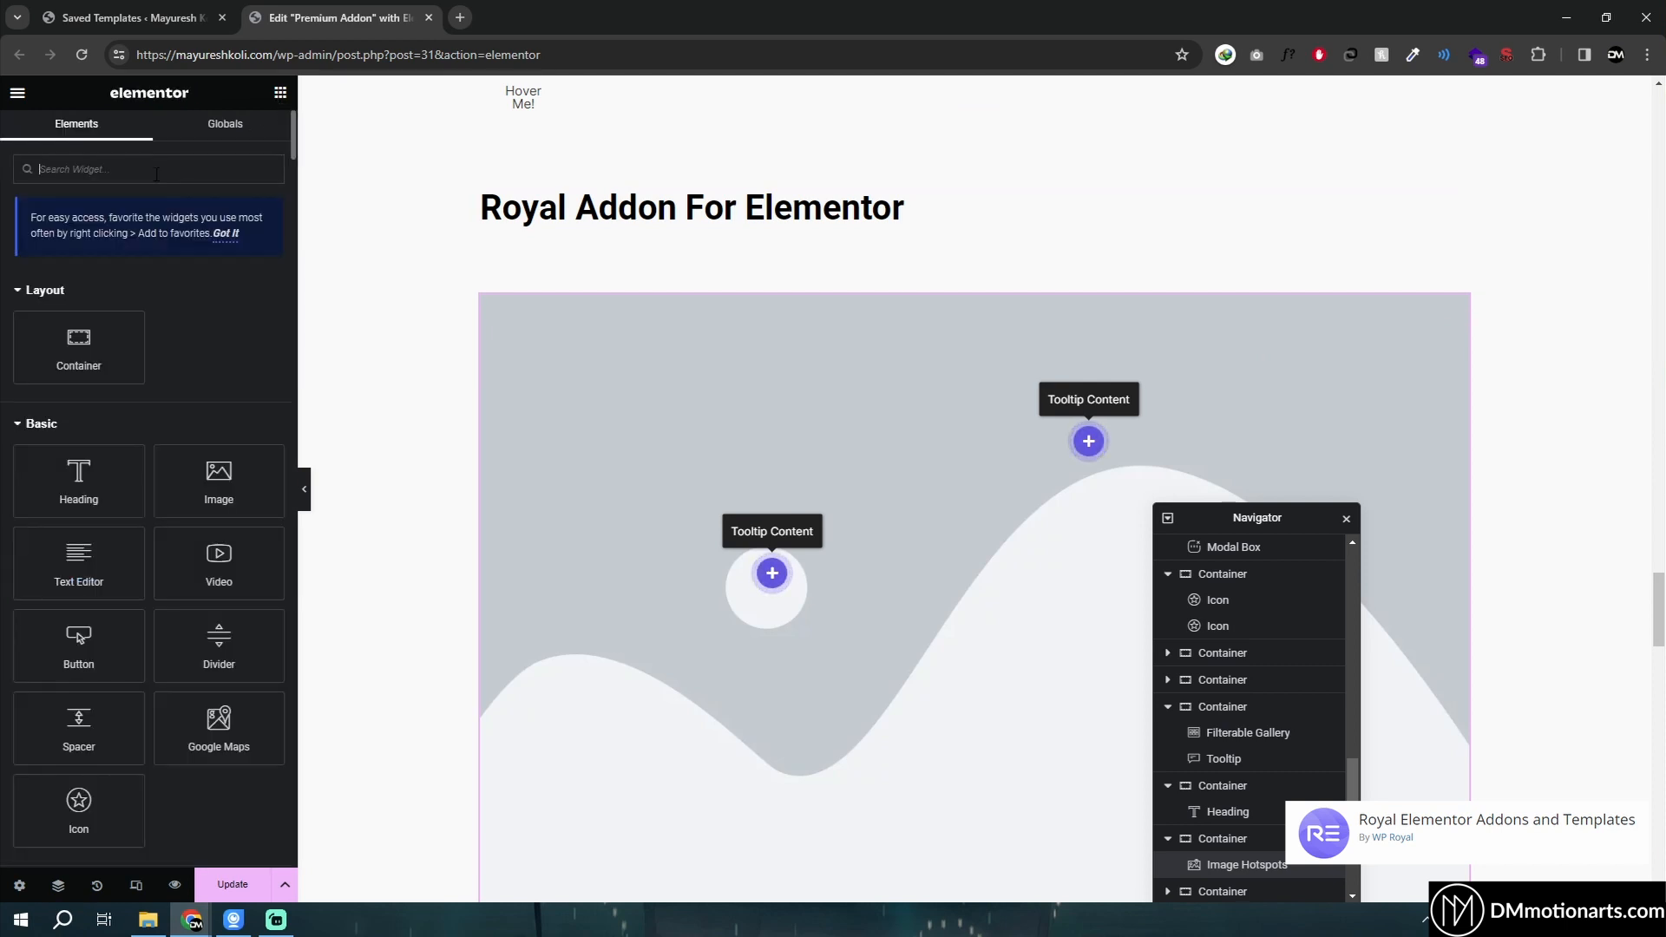
pyautogui.write('hotspot')
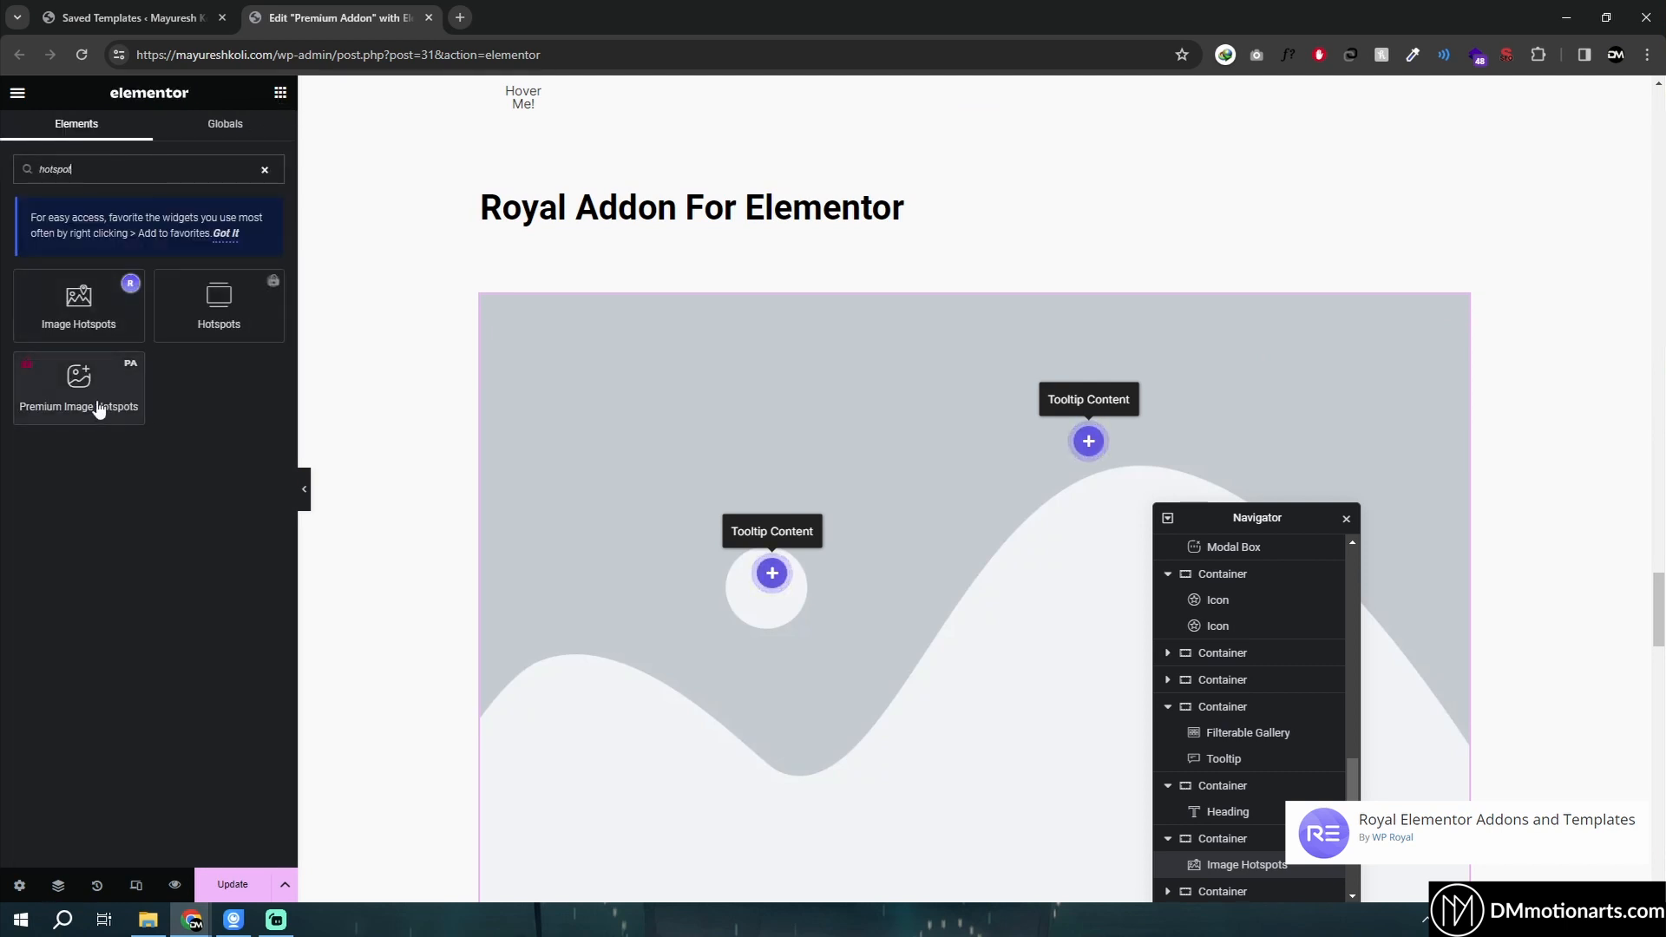
pyautogui.press('BackSpace')
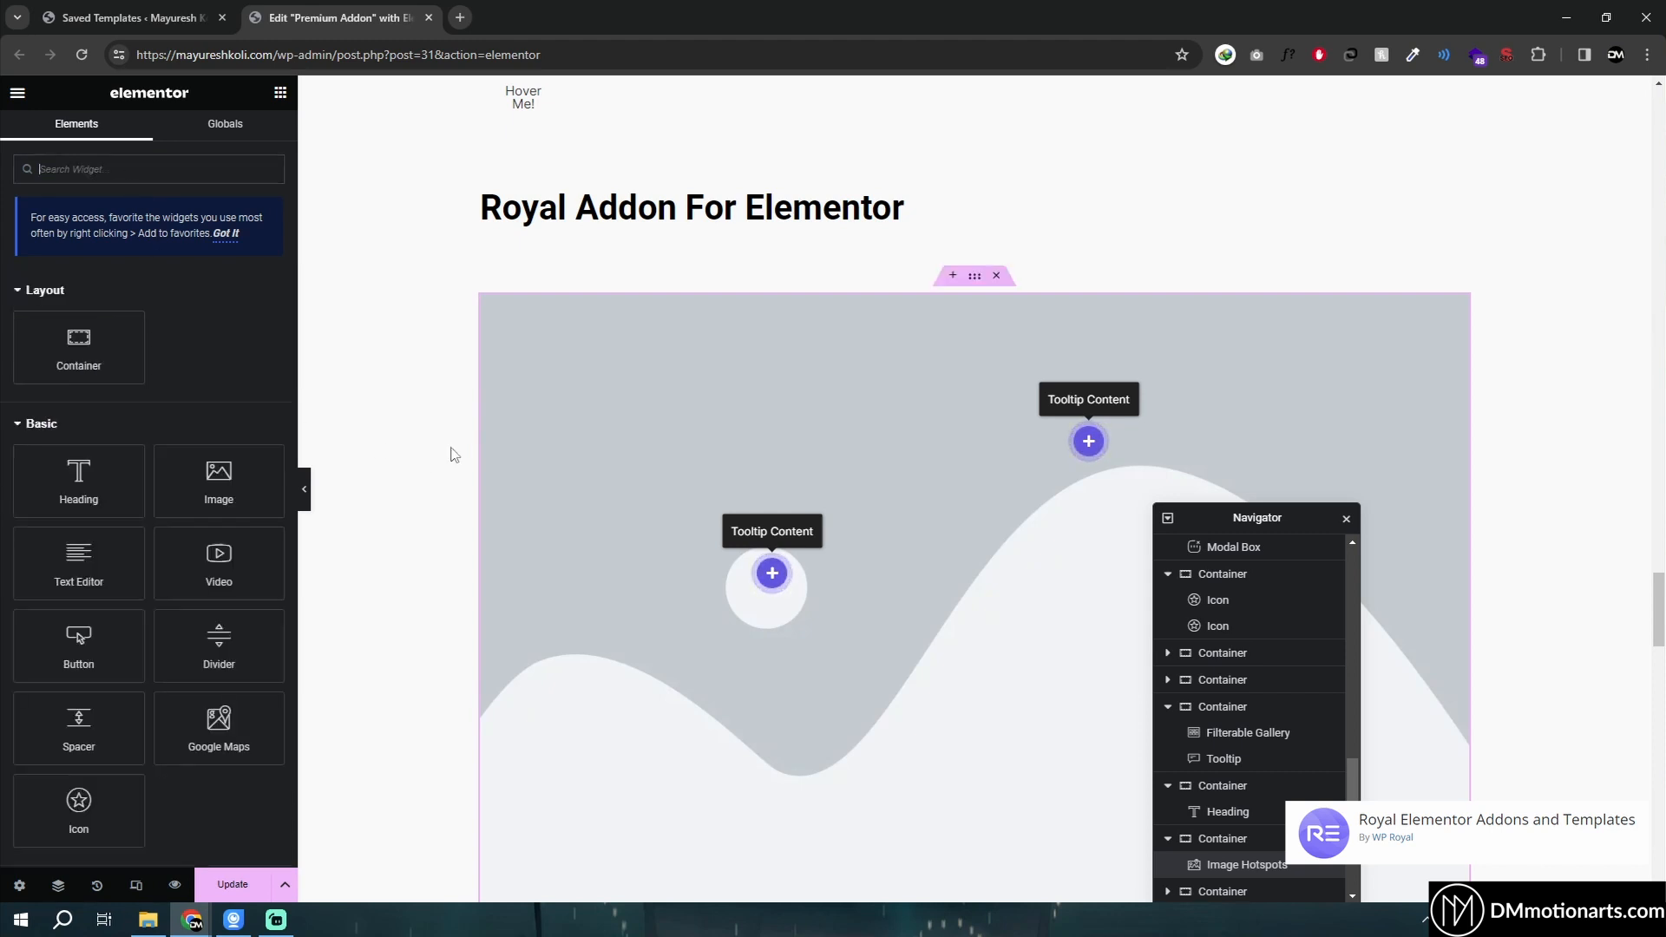
# - Set the first hotspot item's horizontal position to about 29% in the Image Hotspots widget
pyautogui.click(898, 486)
pyautogui.scroll(-1, 941, 425)
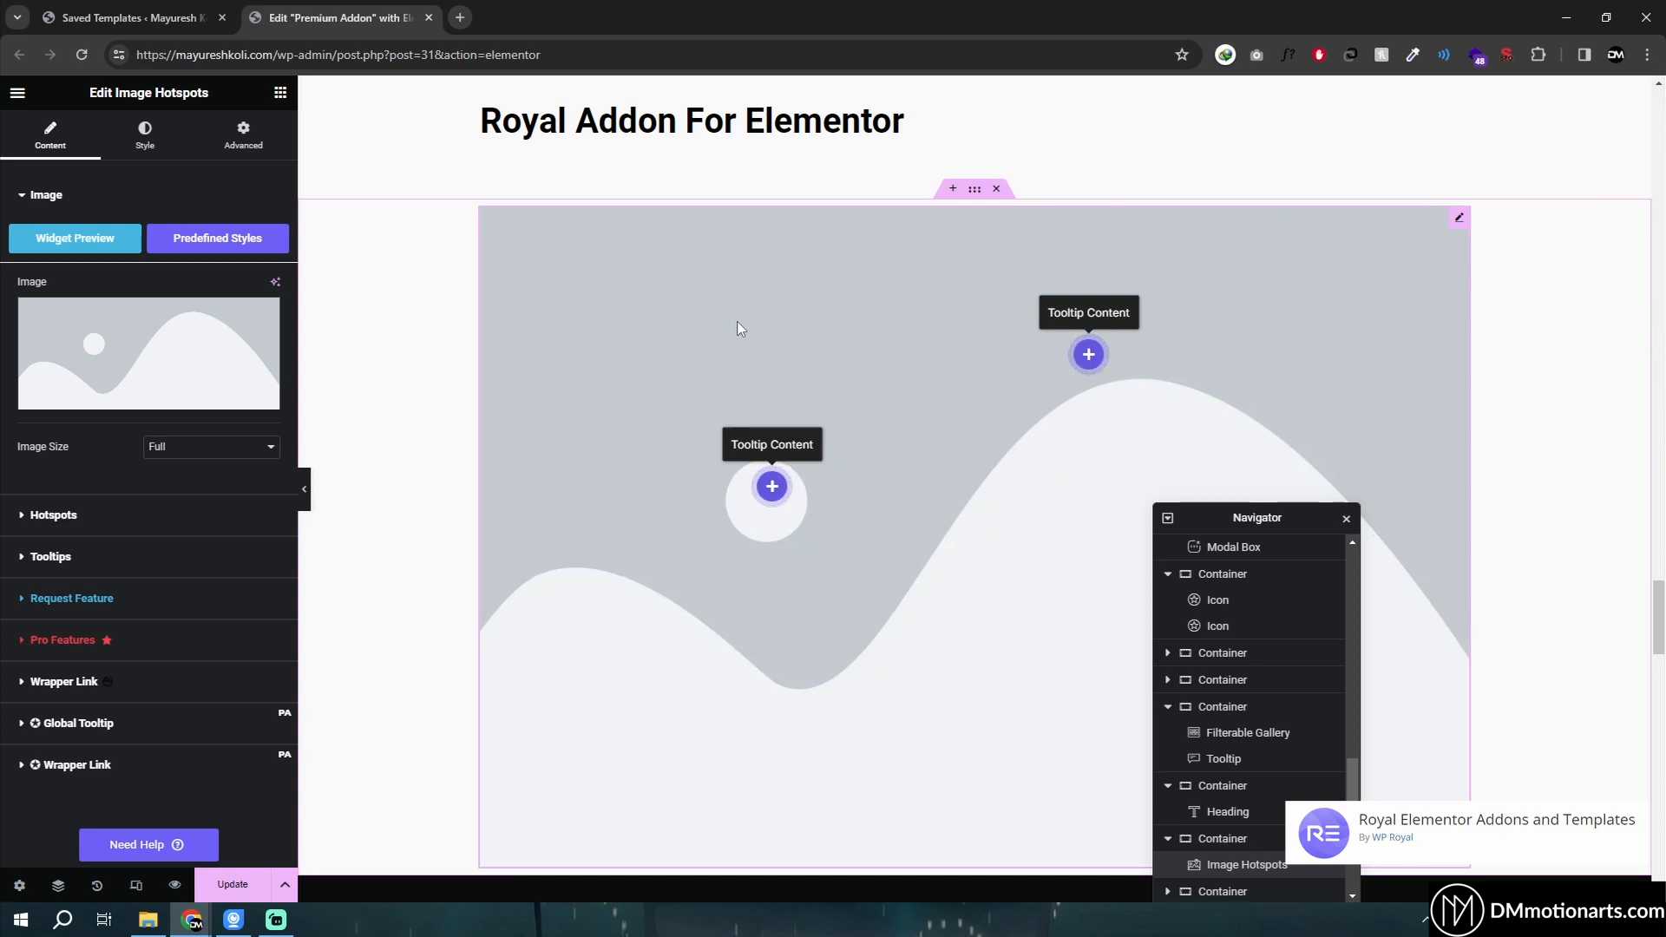
pyautogui.click(31, 523)
pyautogui.click(105, 299)
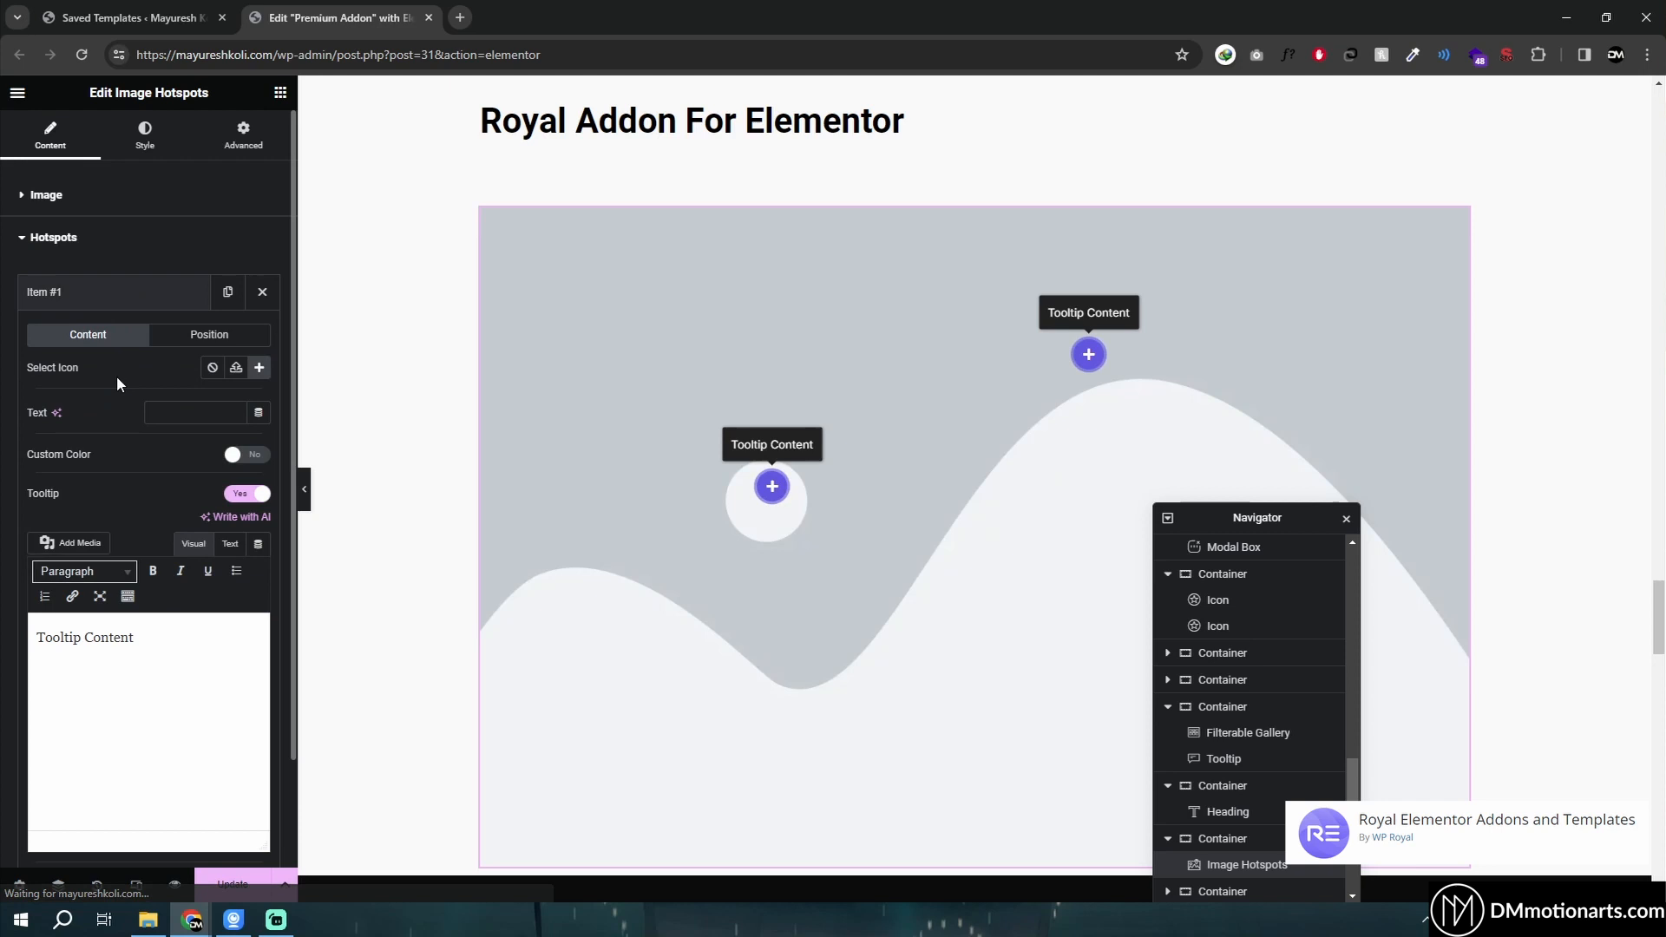
pyautogui.click(207, 337)
pyautogui.moveTo(84, 408)
pyautogui.mouseDown()
pyautogui.moveTo(122, 408)
pyautogui.moveTo(88, 409)
pyautogui.mouseUp()
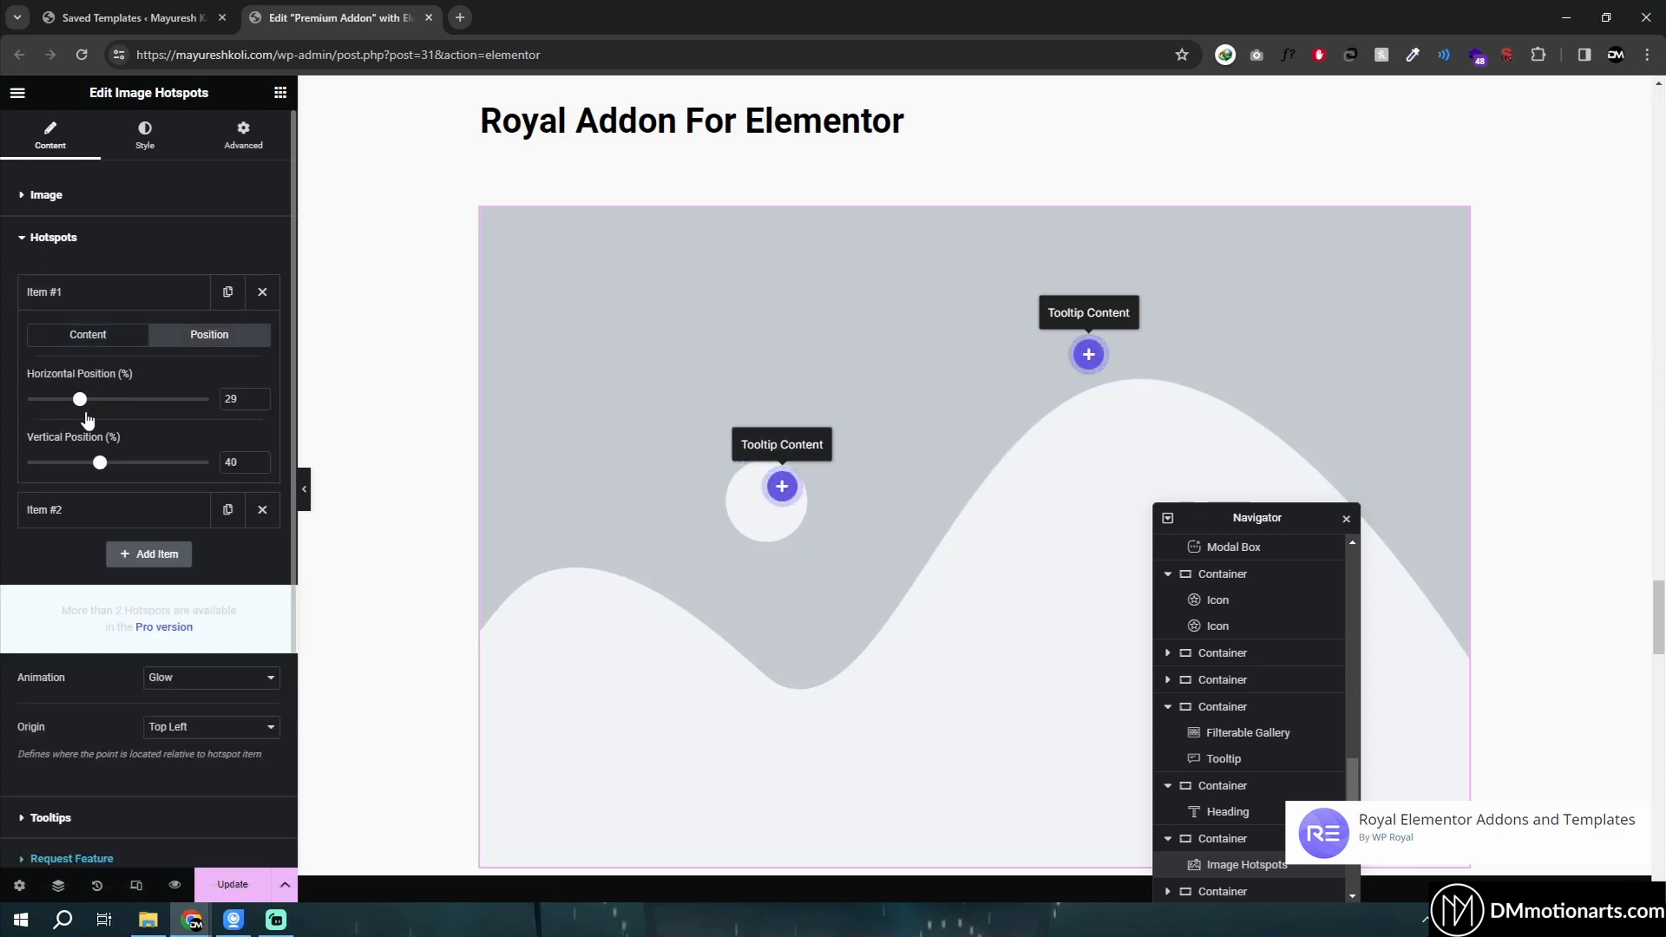
# - Review the Image Hotspots widget's image settings and scroll through the page to the projects hub section
pyautogui.click(72, 295)
pyautogui.click(42, 196)
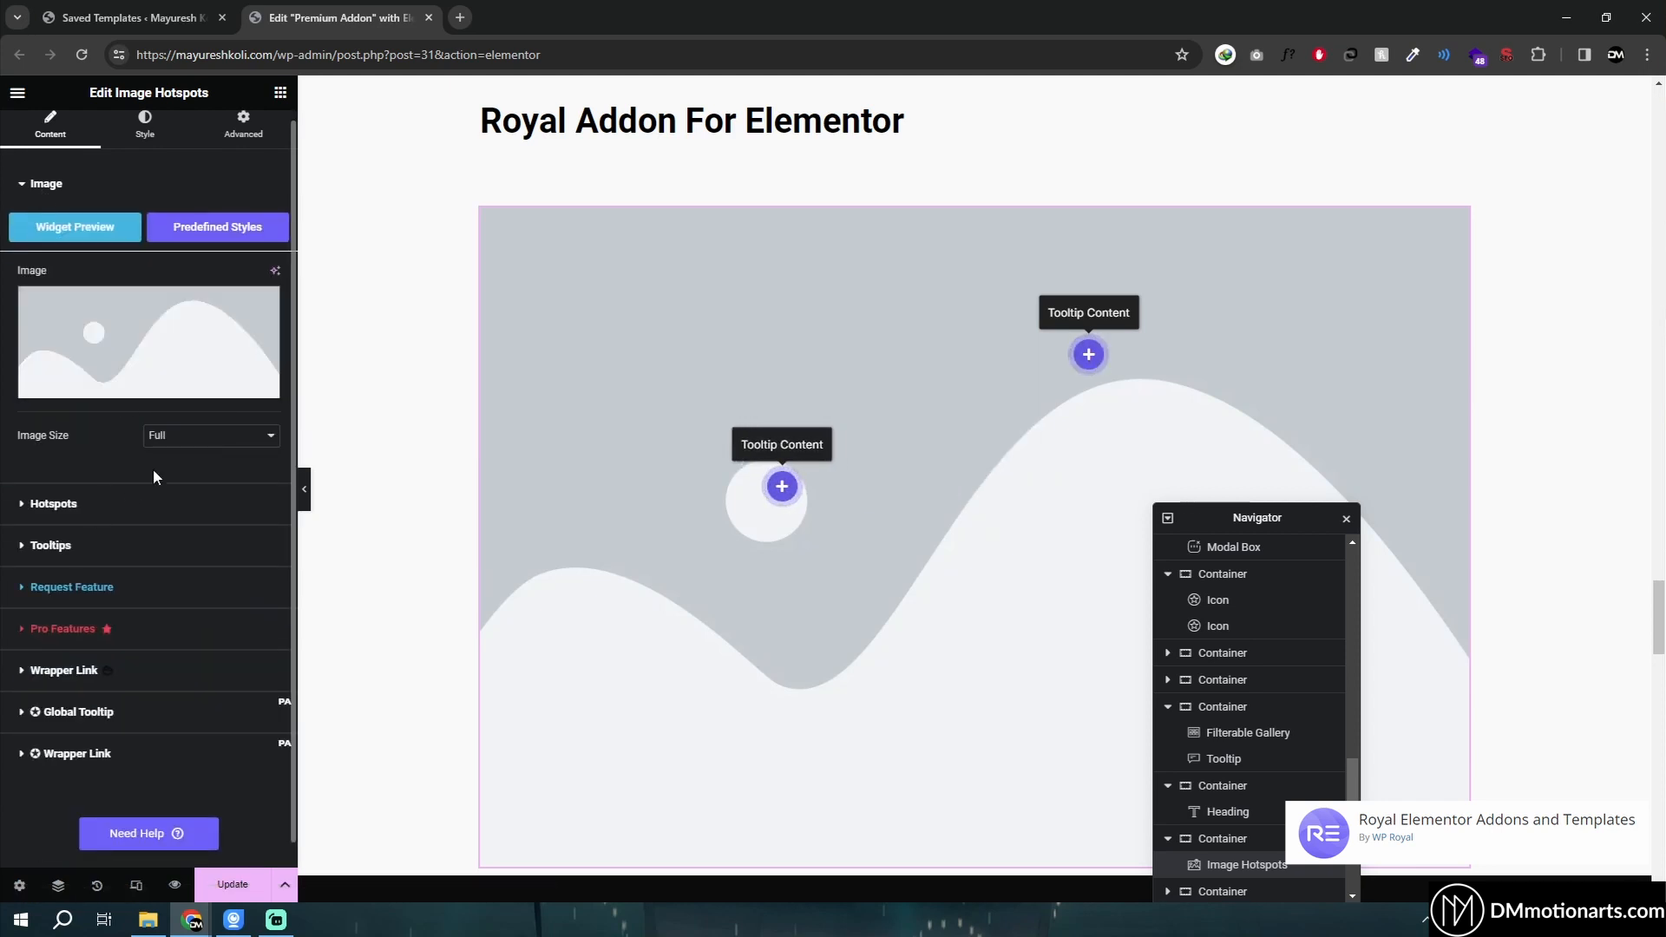
pyautogui.scroll(-10, 718, 439)
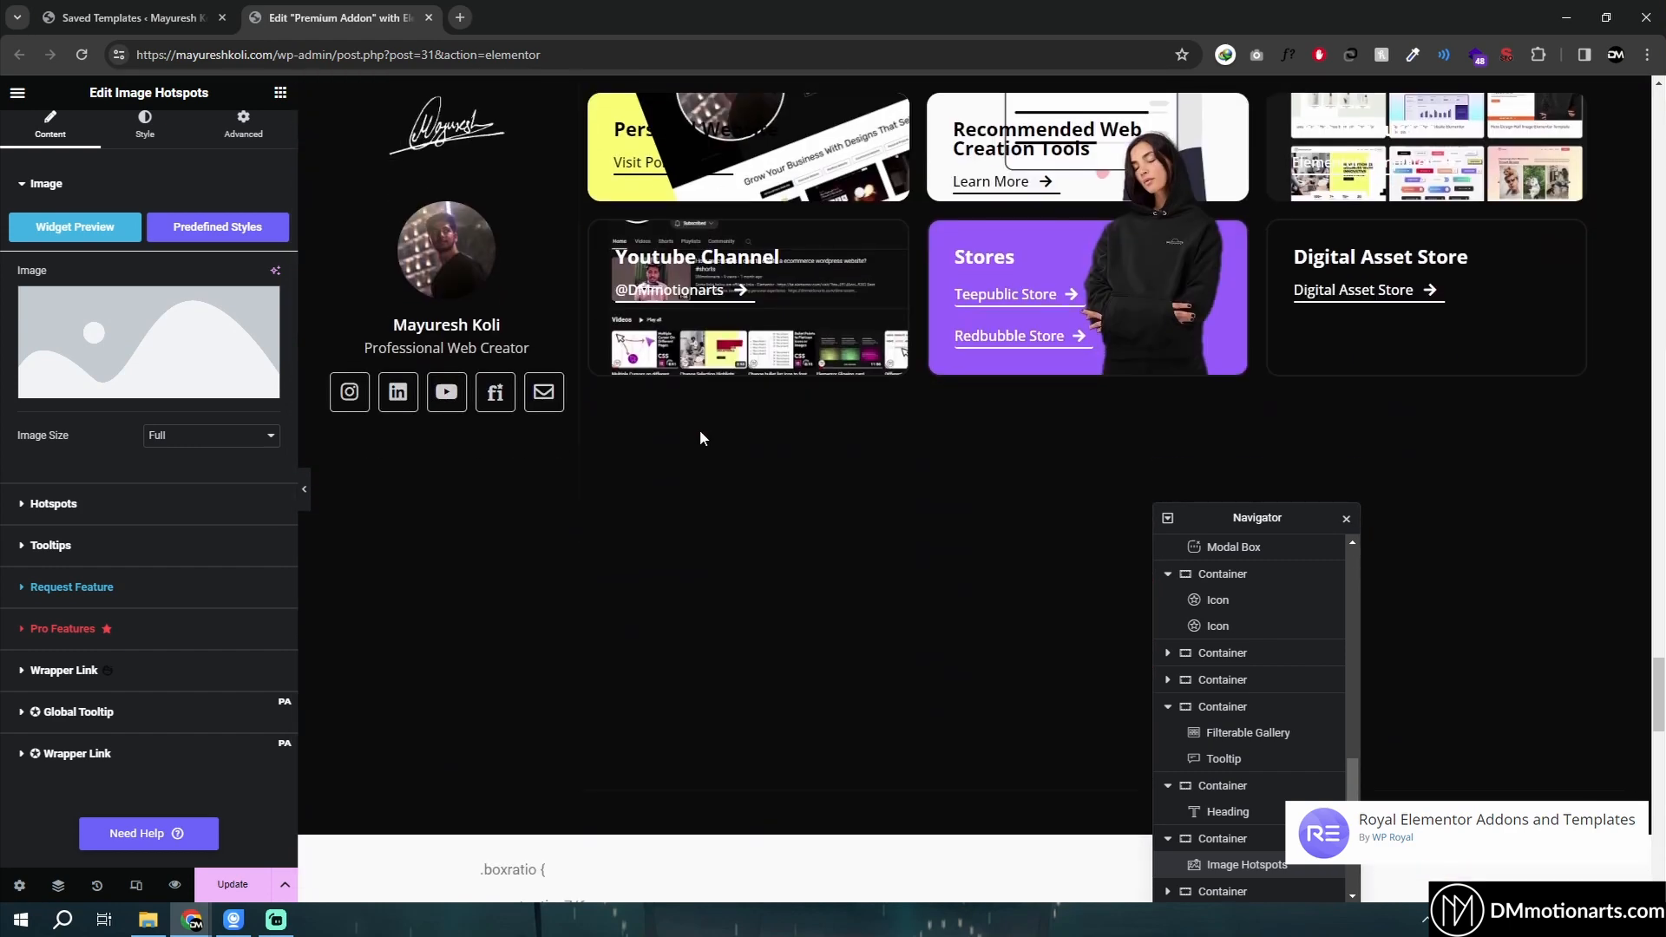
pyautogui.scroll(2, 659, 466)
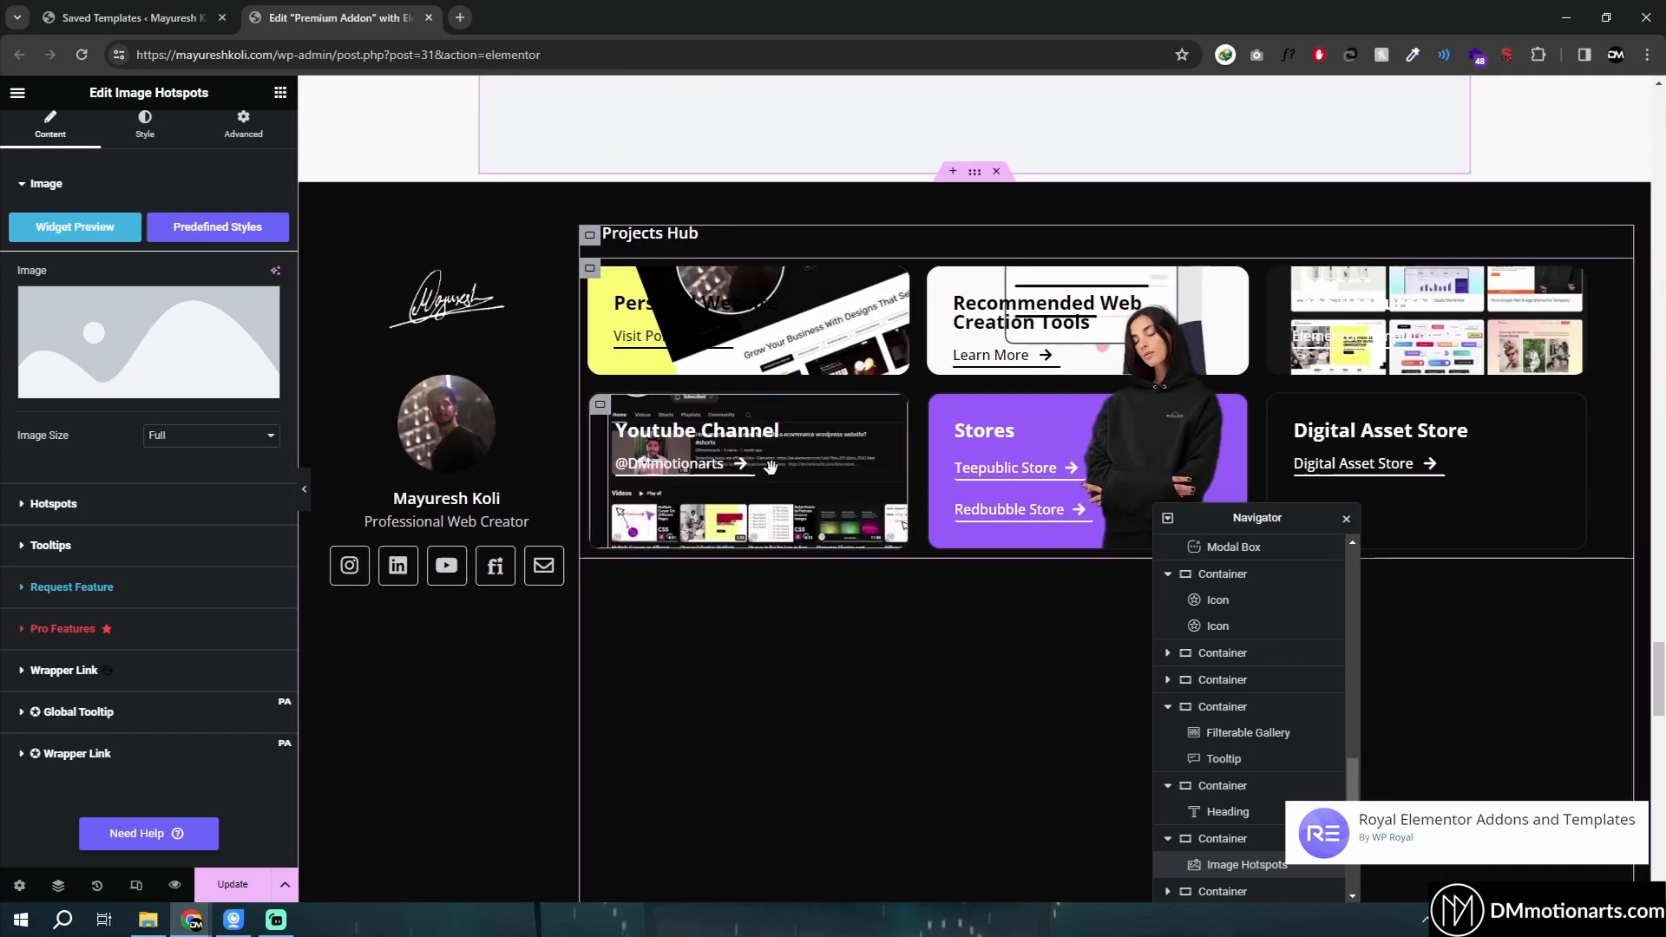
pyautogui.scroll(-1, 564, 336)
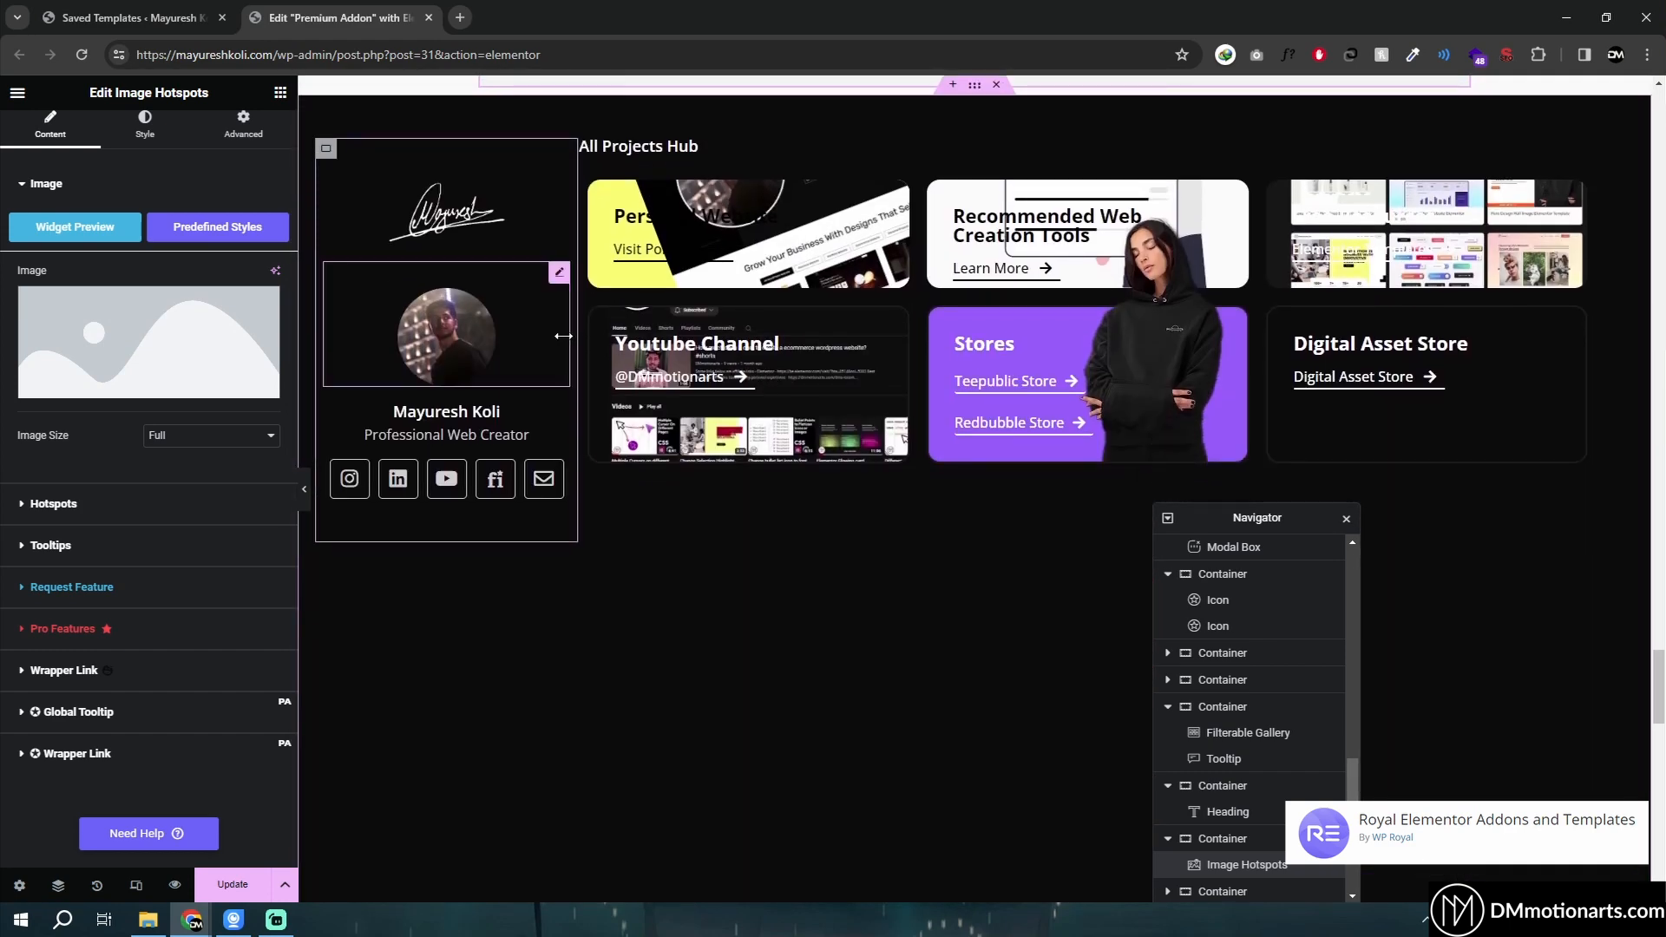
pyautogui.scroll(-4, 606, 361)
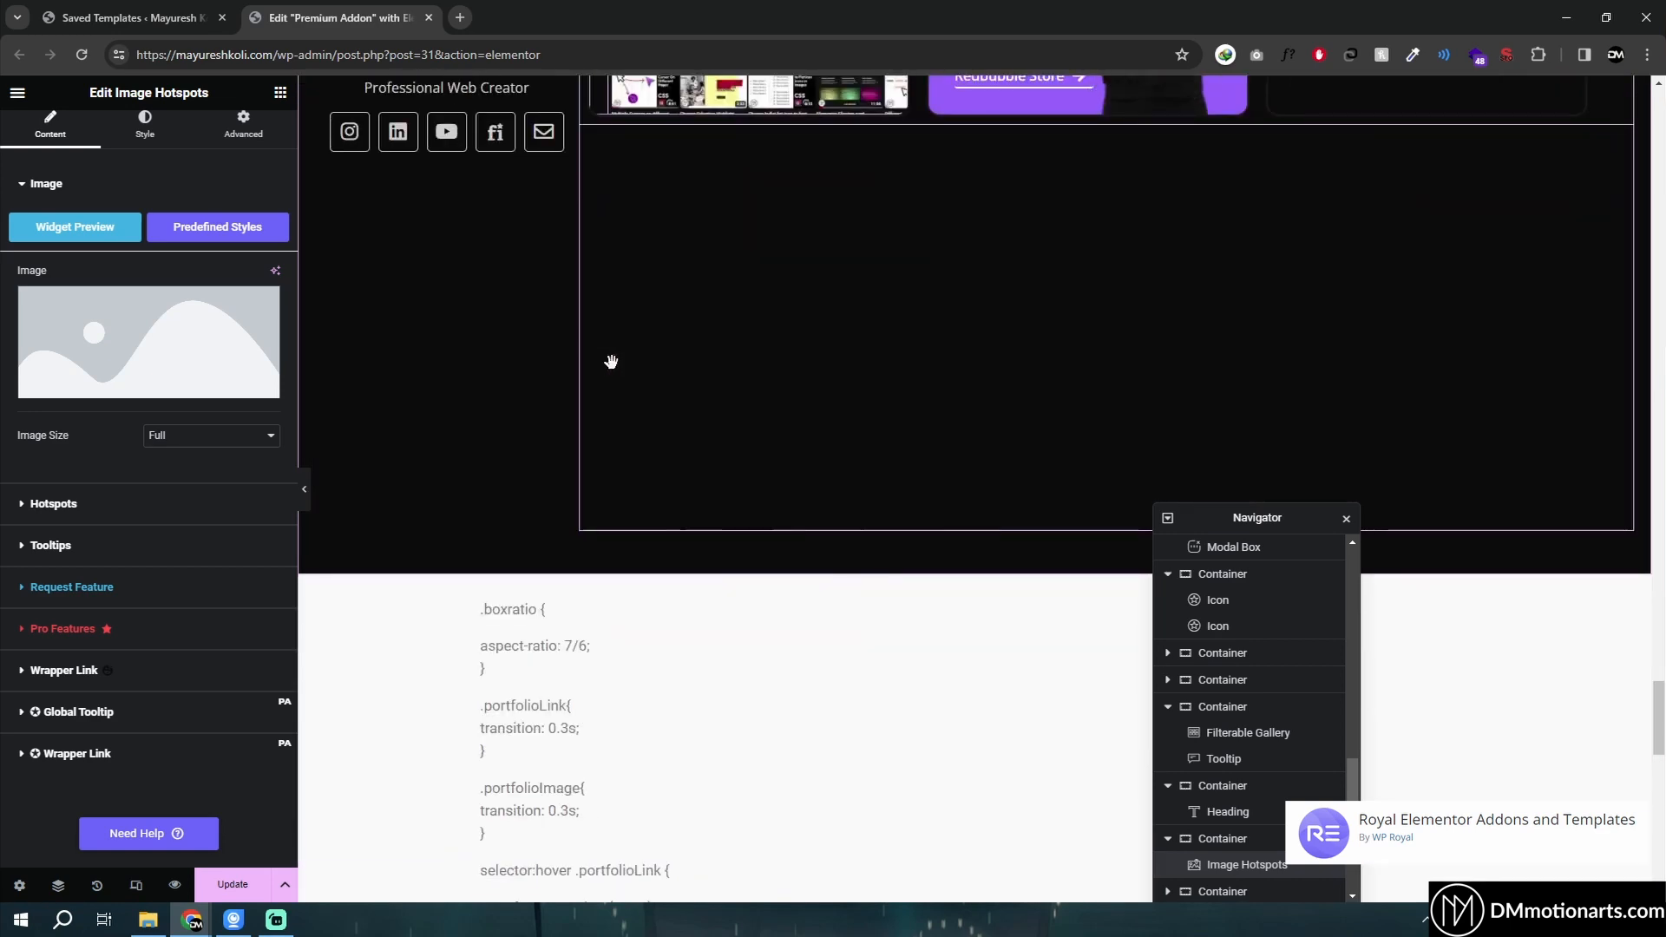
pyautogui.scroll(4, 612, 330)
# - Copy the CSS from the text editor below and paste it into the projects hub container's Custom CSS – Royal Addons field
pyautogui.click(590, 188)
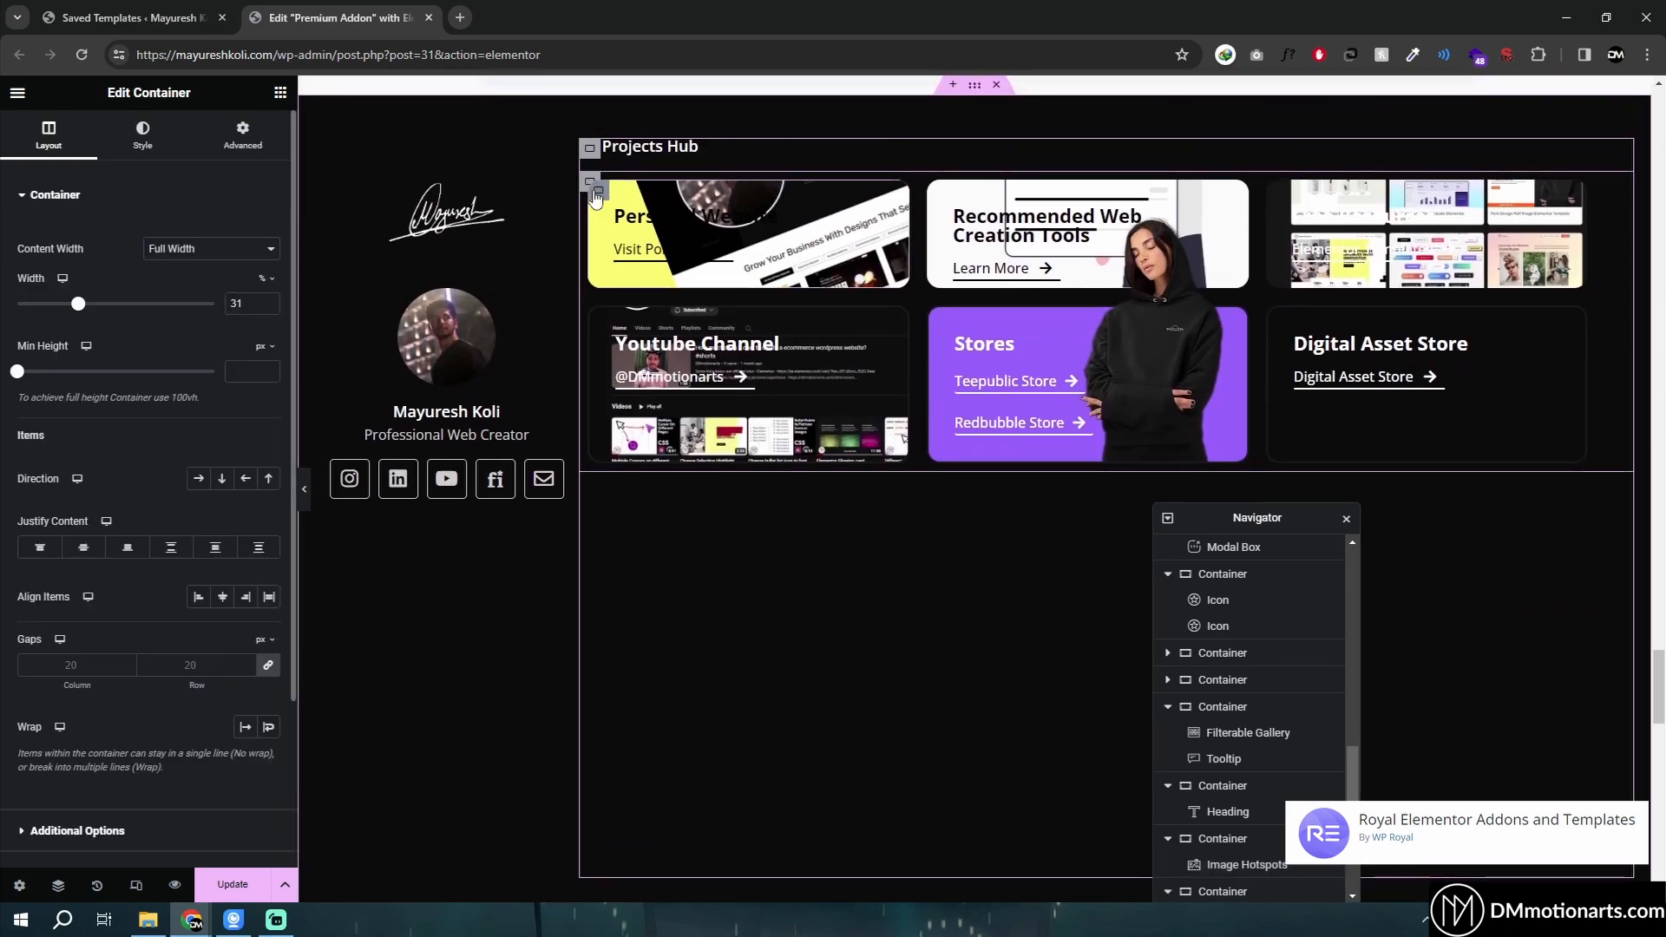
pyautogui.click(243, 144)
pyautogui.scroll(-4, 107, 557)
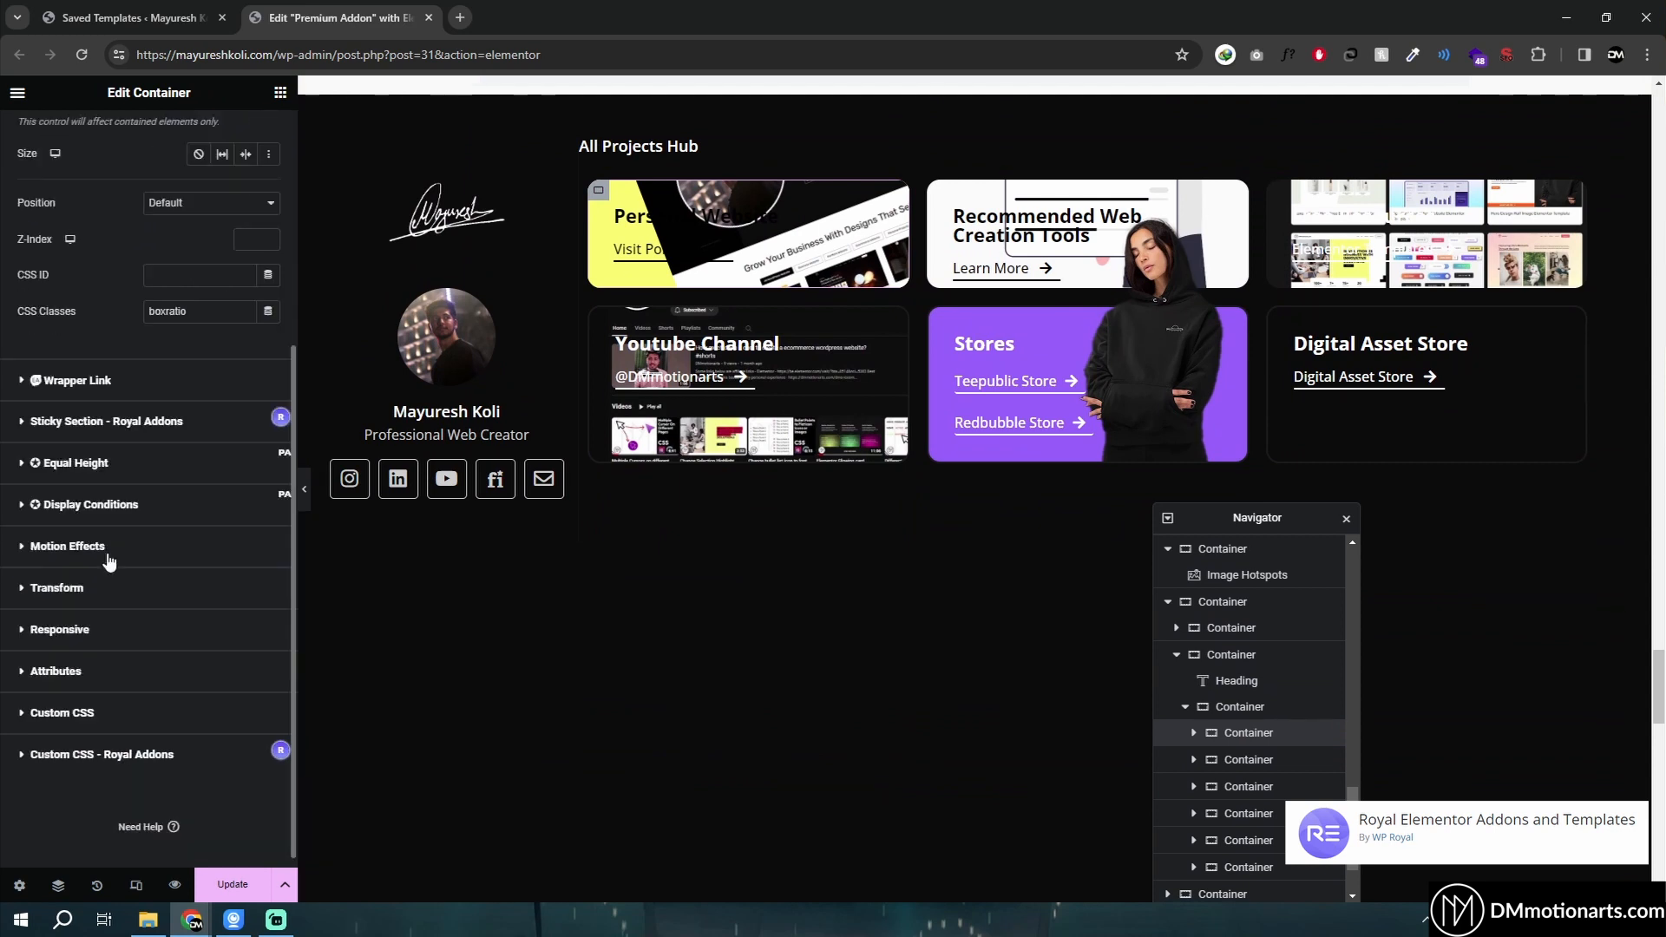
pyautogui.click(54, 701)
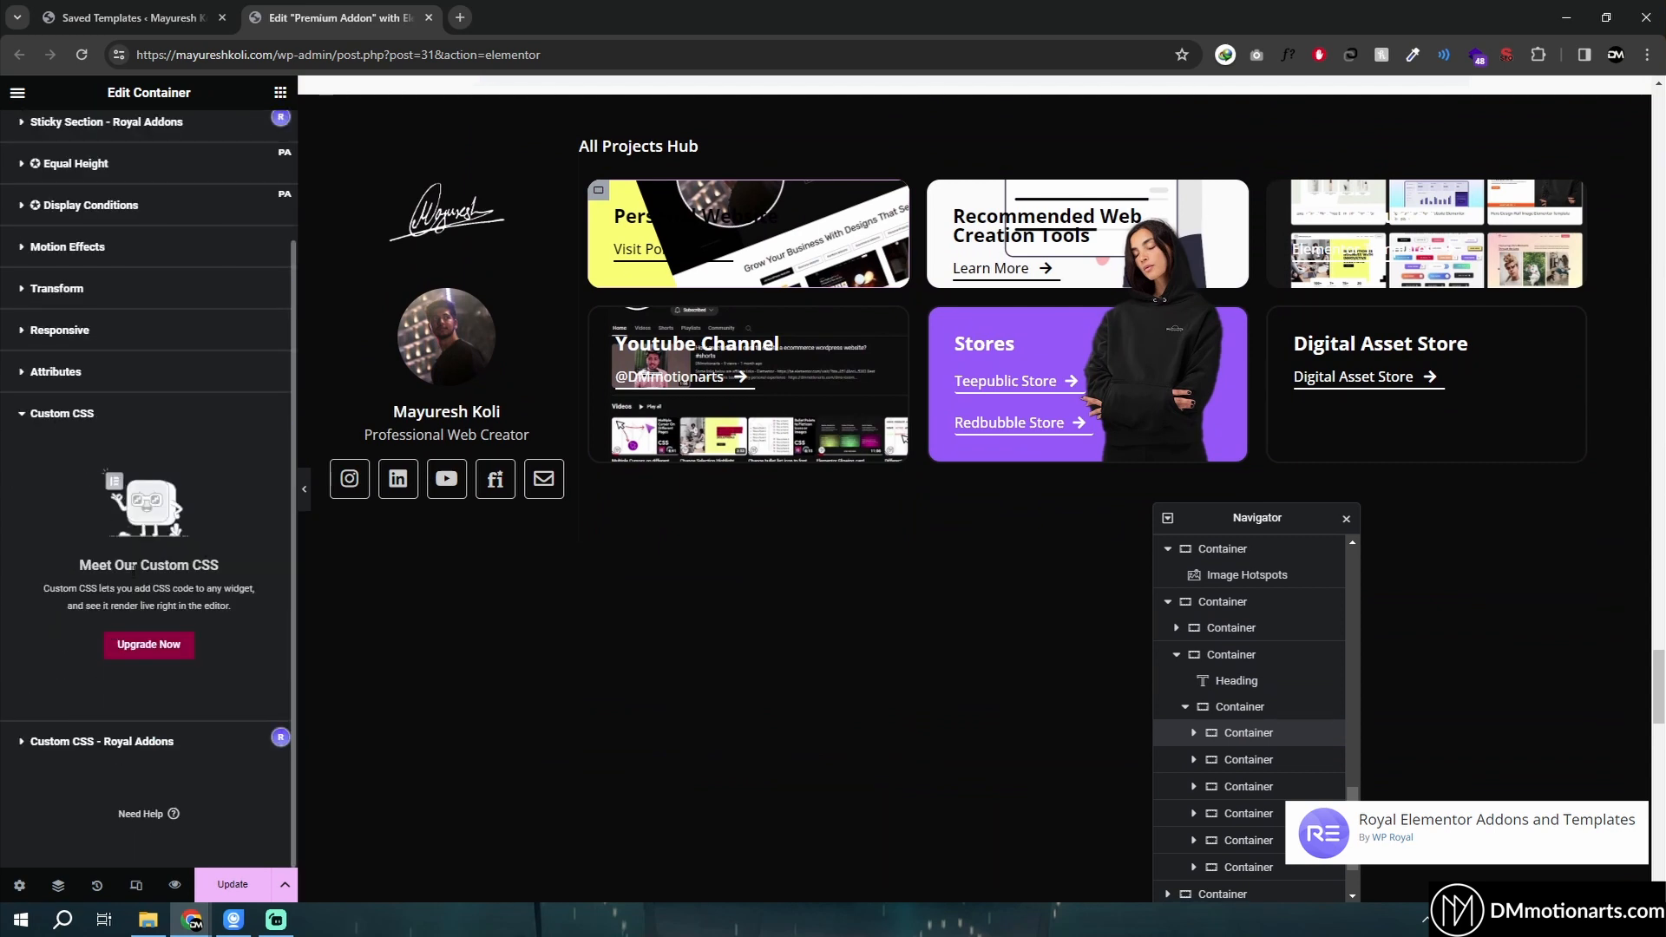
pyautogui.click(37, 744)
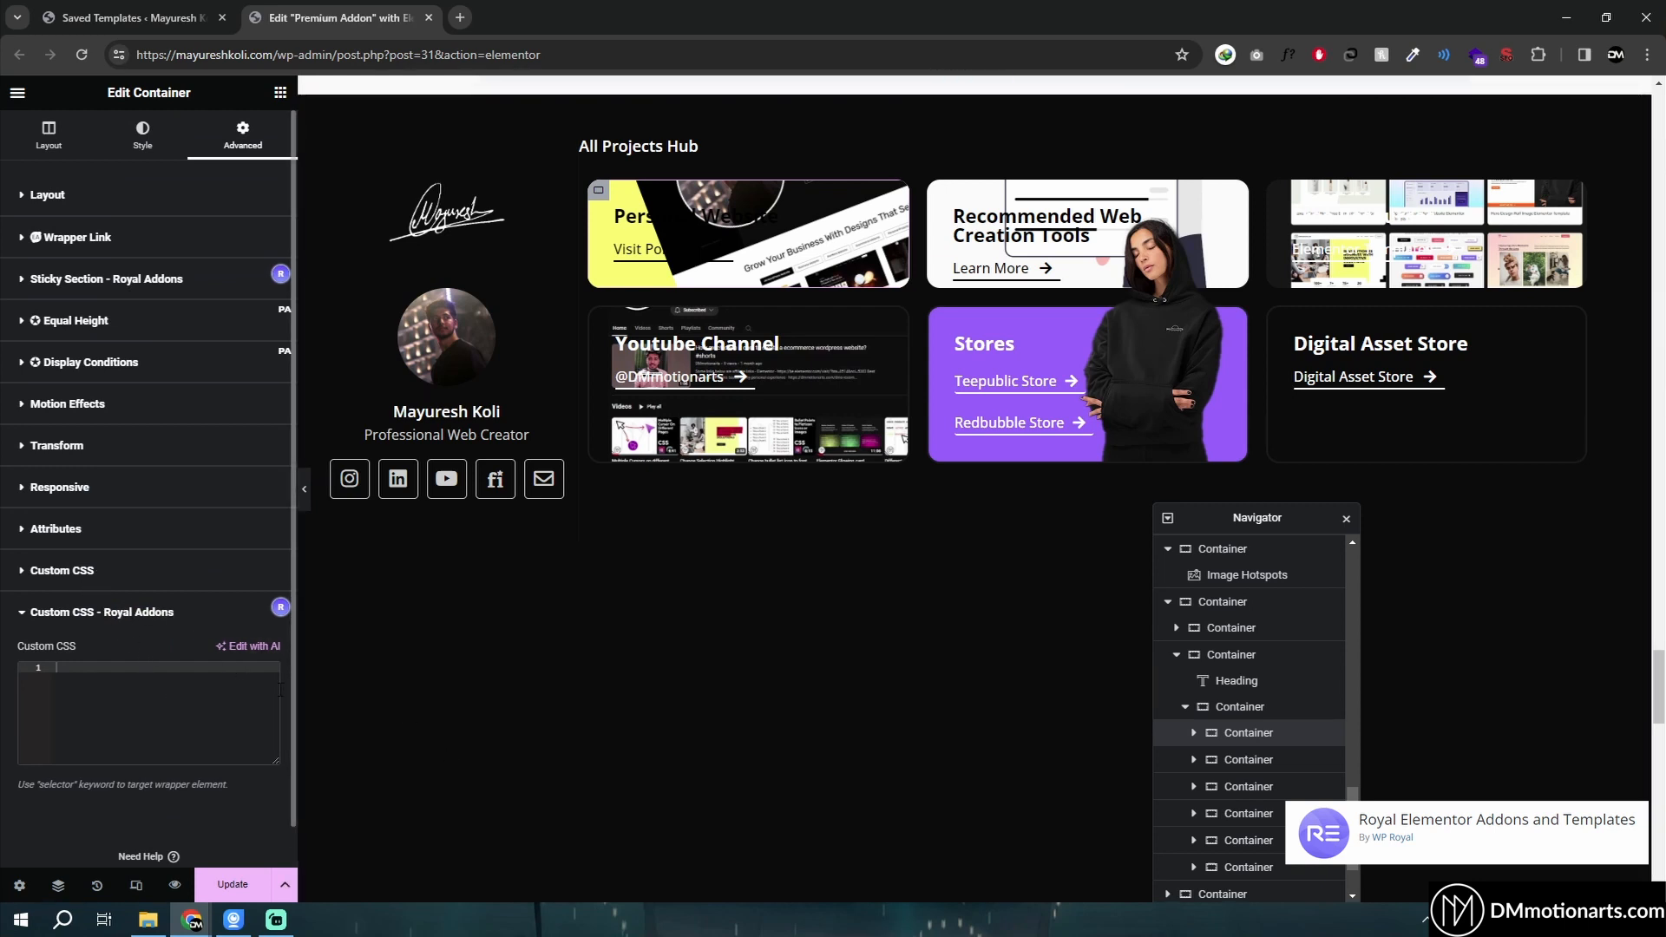
pyautogui.scroll(-7, 587, 691)
pyautogui.click(644, 559)
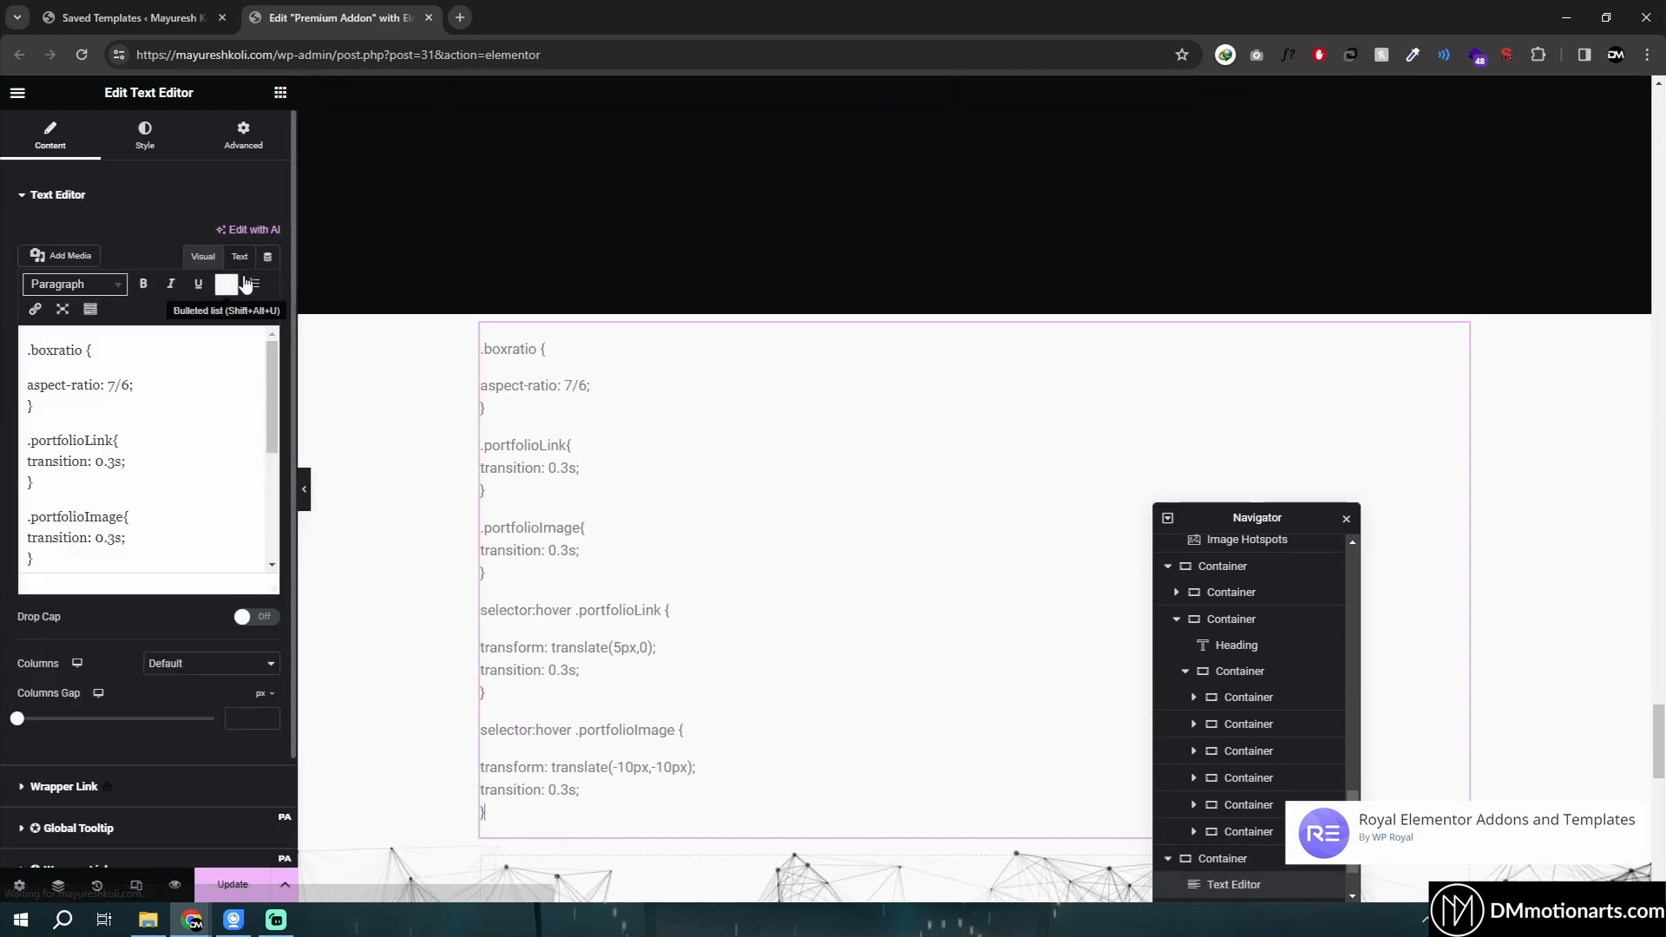
pyautogui.hotkey('ctrl', 'a')
pyautogui.scroll(5, 609, 590)
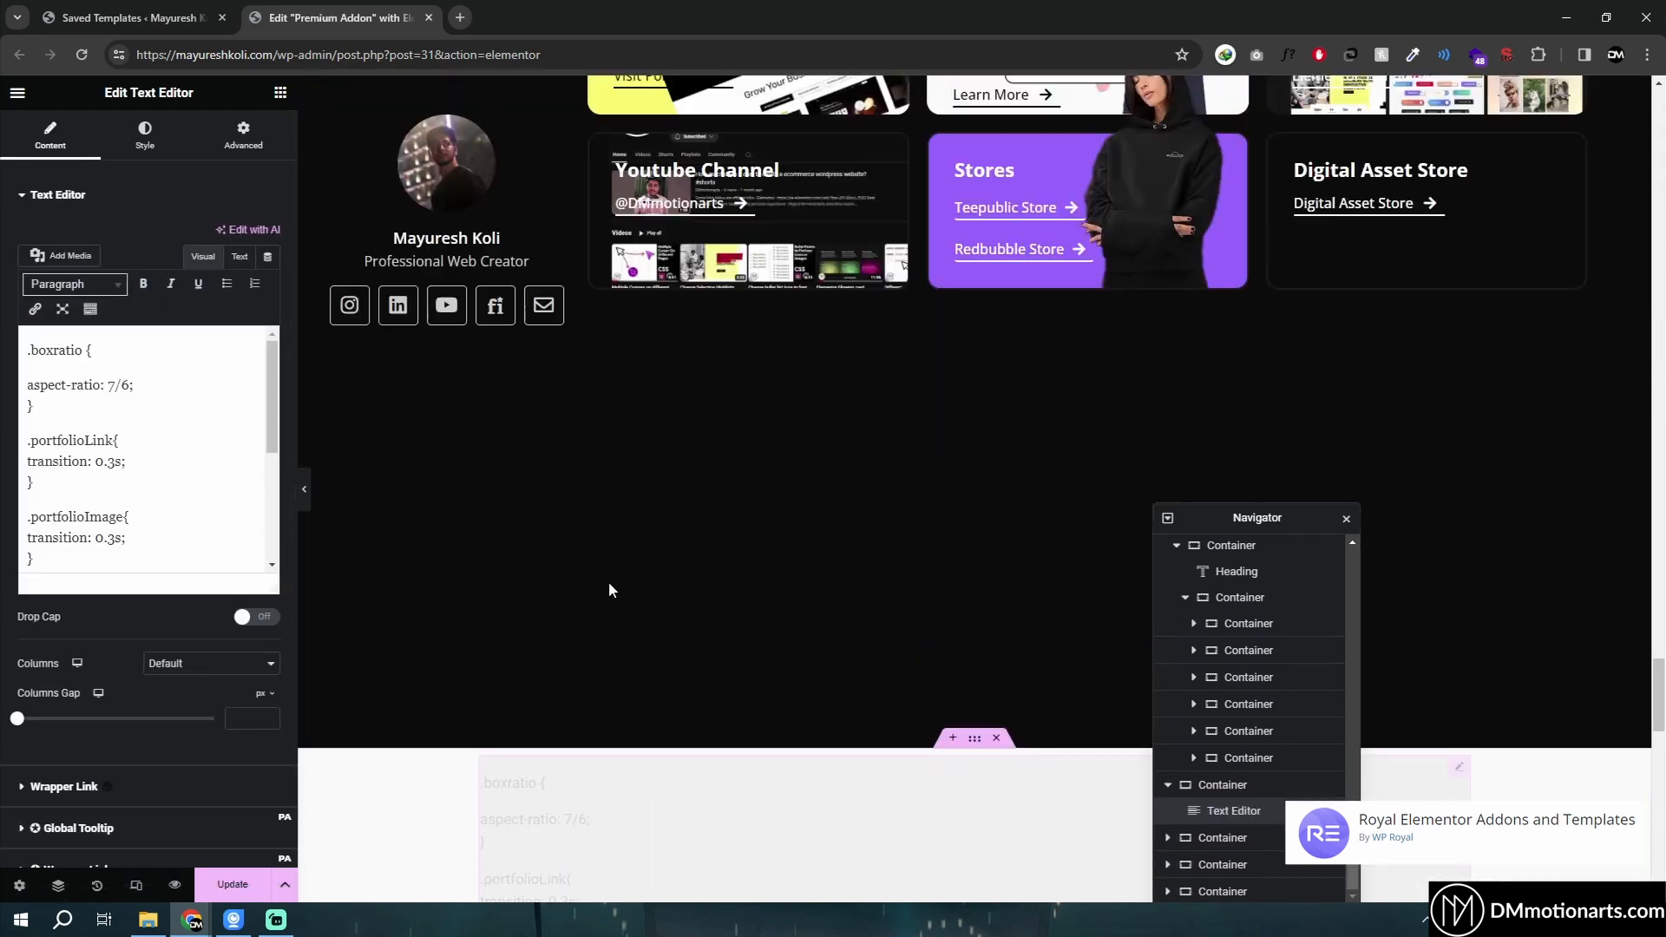
pyautogui.scroll(2, 608, 590)
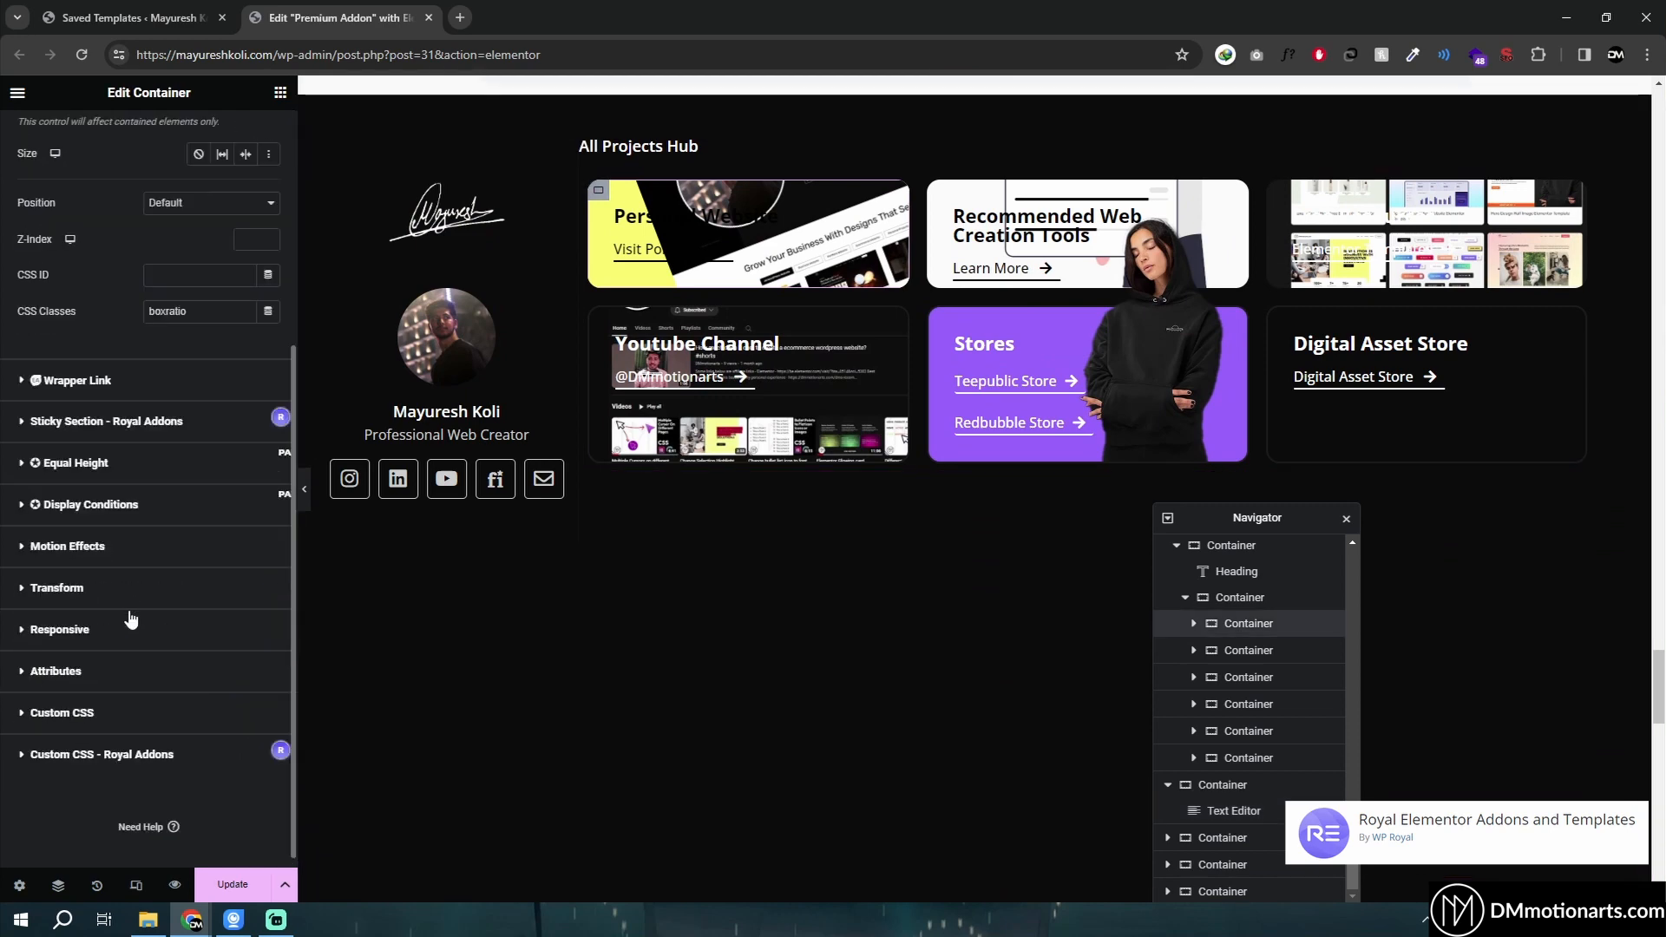
pyautogui.click(32, 744)
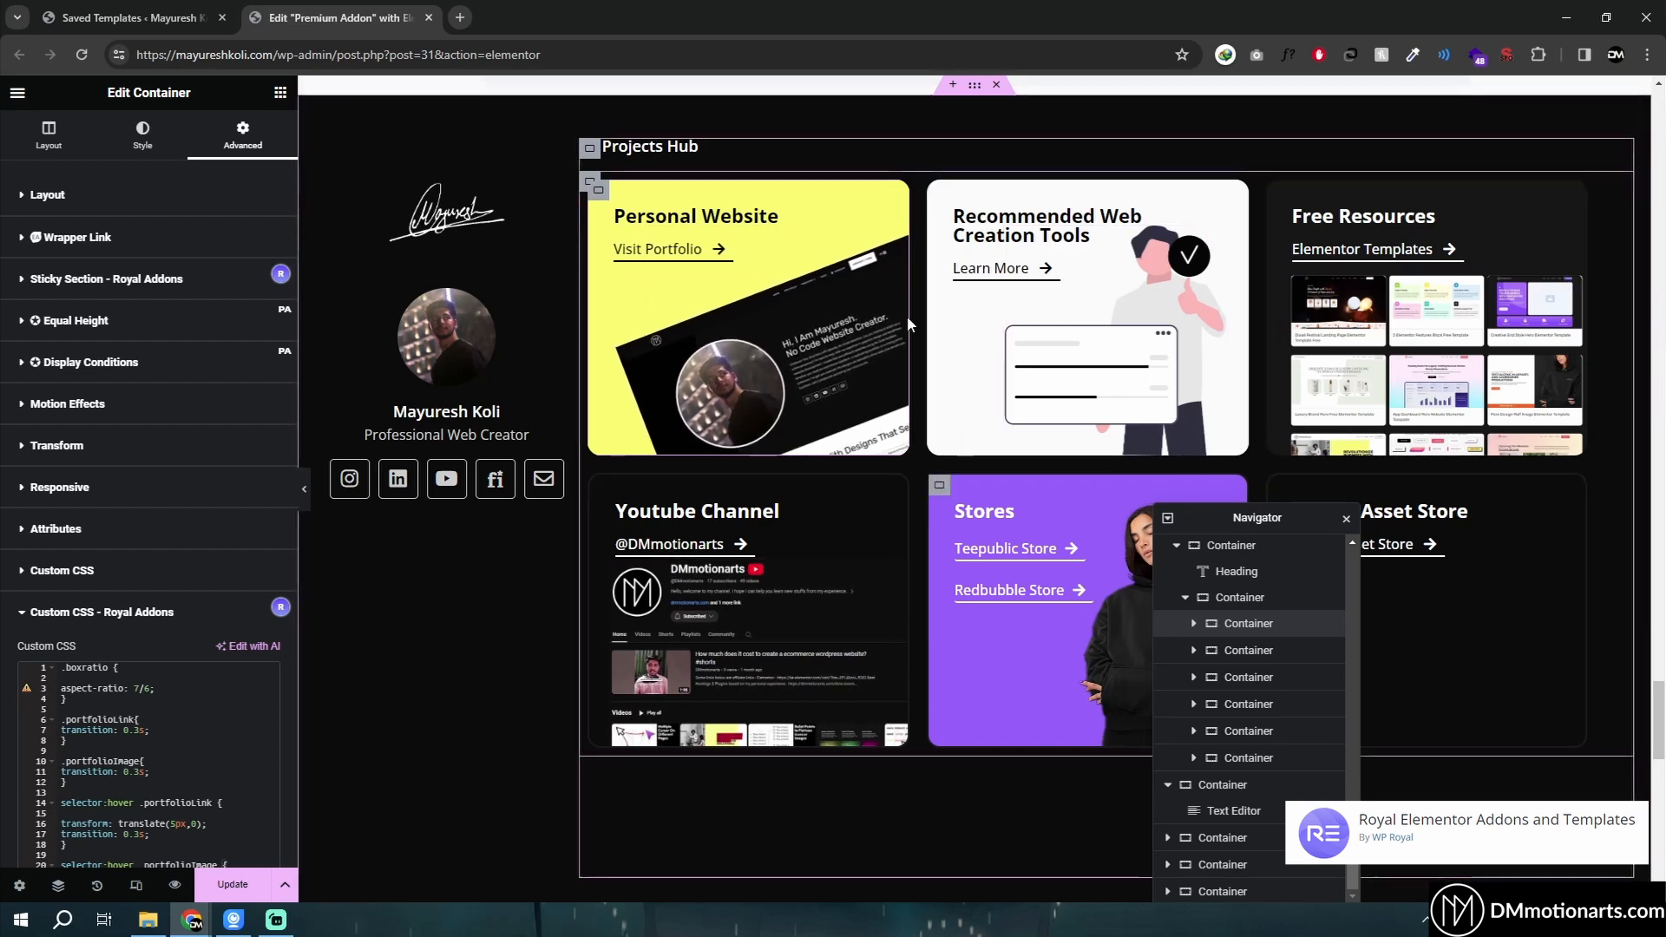
# - Review the pasted custom CSS code and the text editor content beneath the projects section
pyautogui.scroll(-3, 128, 666)
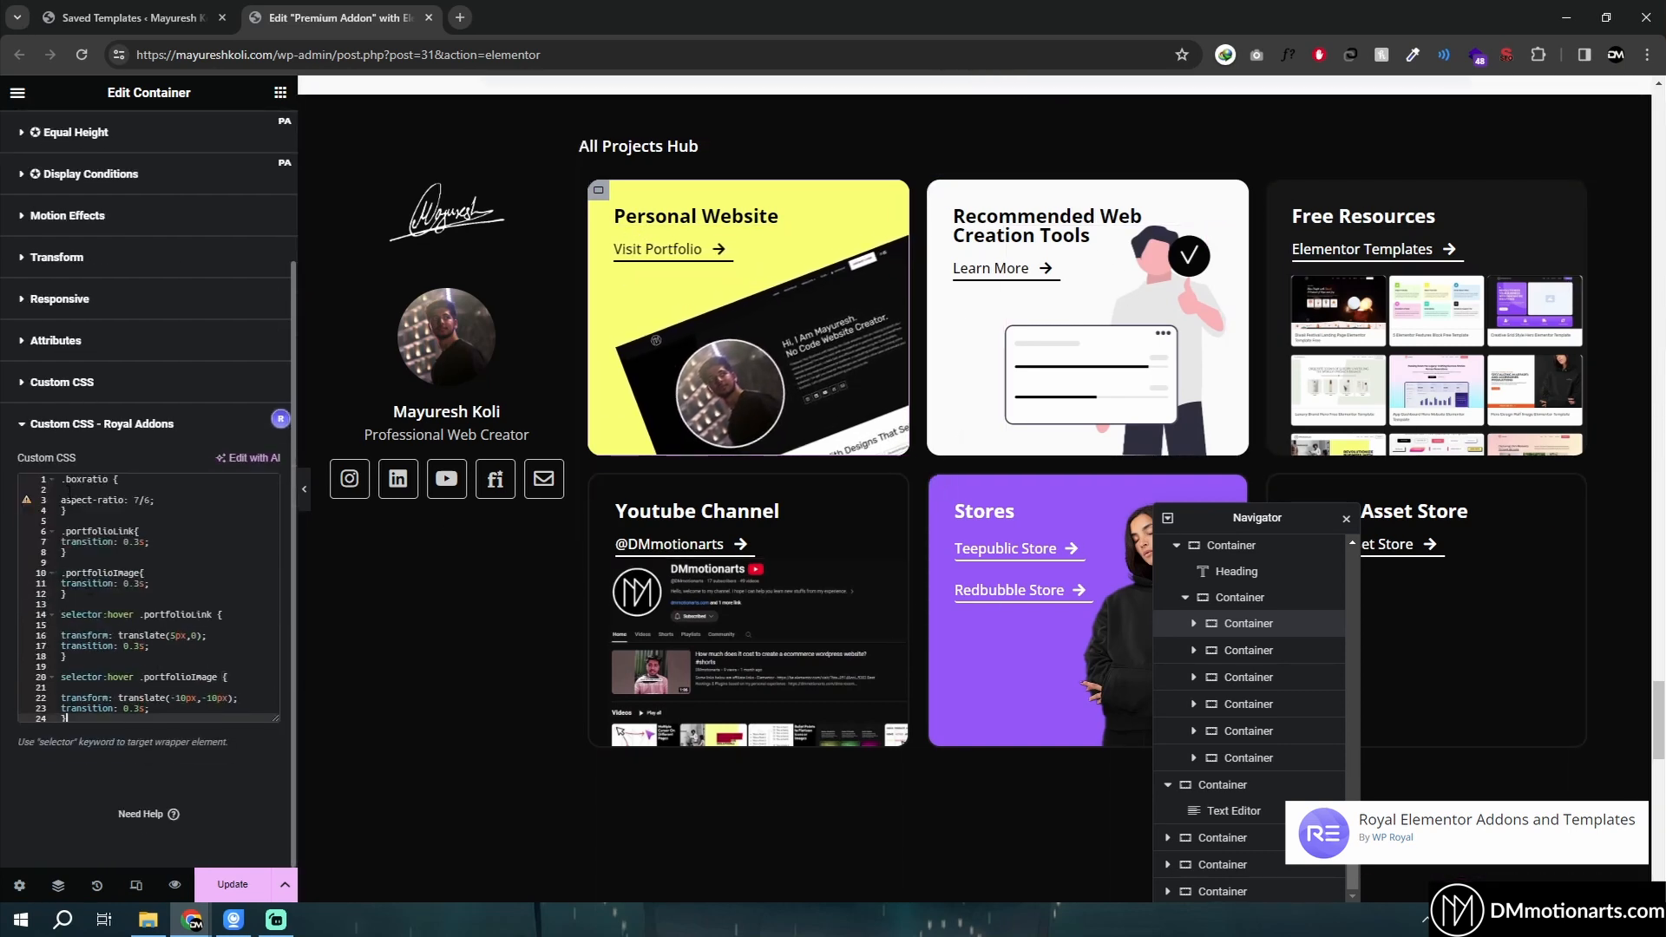
pyautogui.moveTo(69, 492); pyautogui.dragTo(234, 677)
pyautogui.click(247, 676)
pyautogui.scroll(-3, 446, 544)
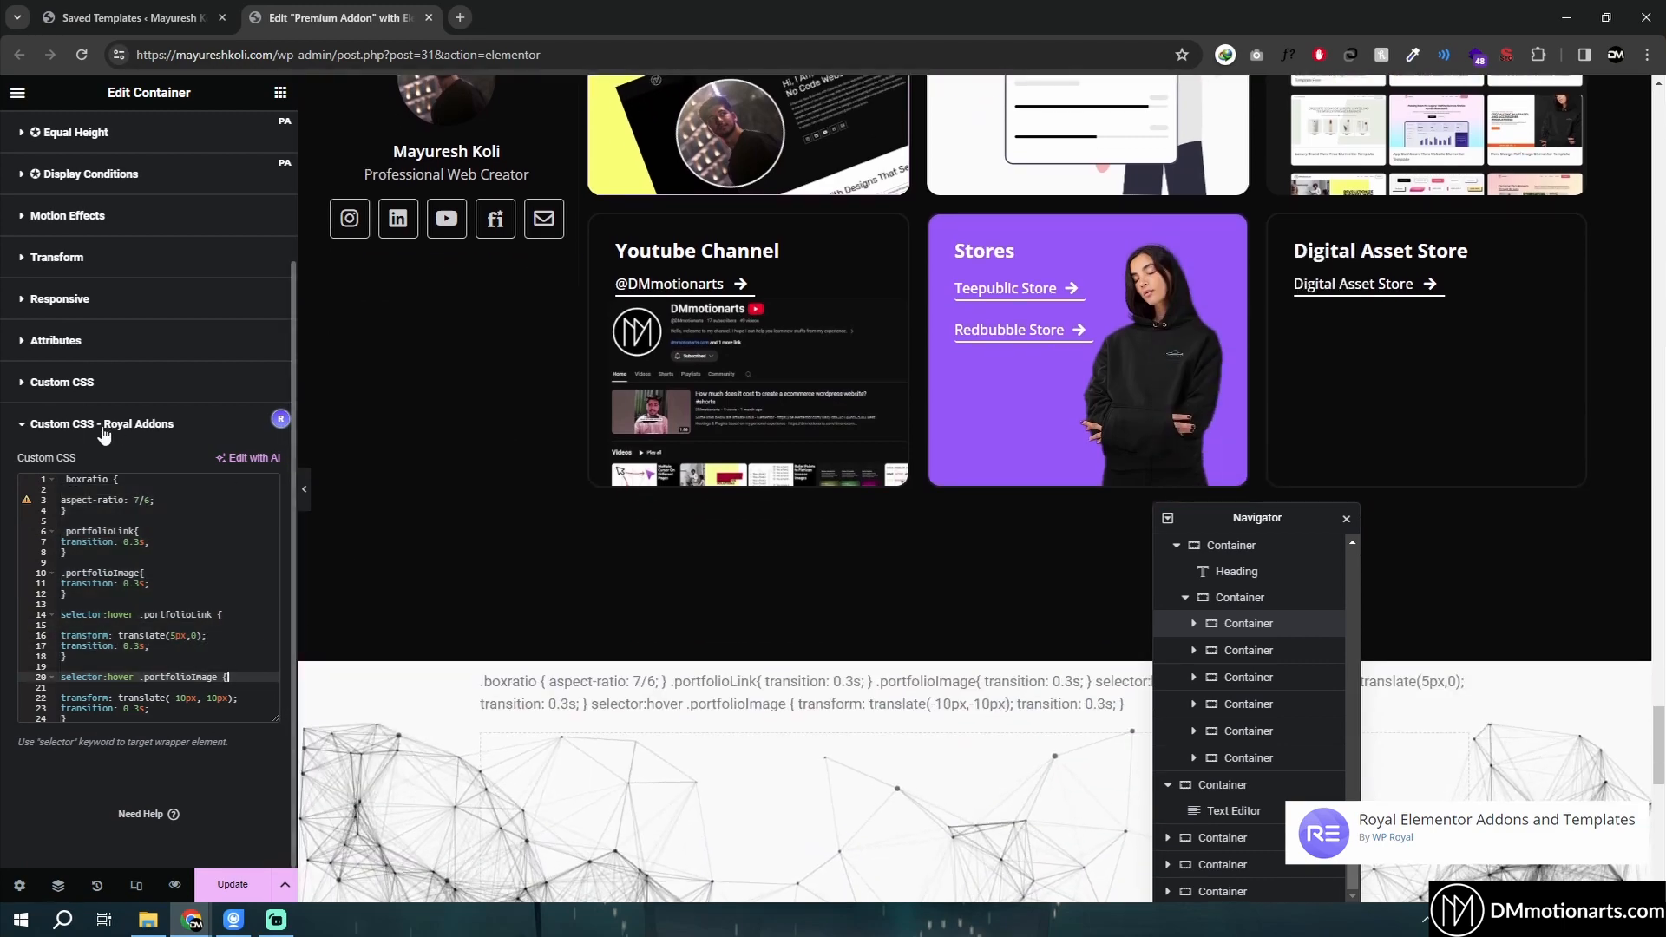
pyautogui.scroll(-5, 452, 510)
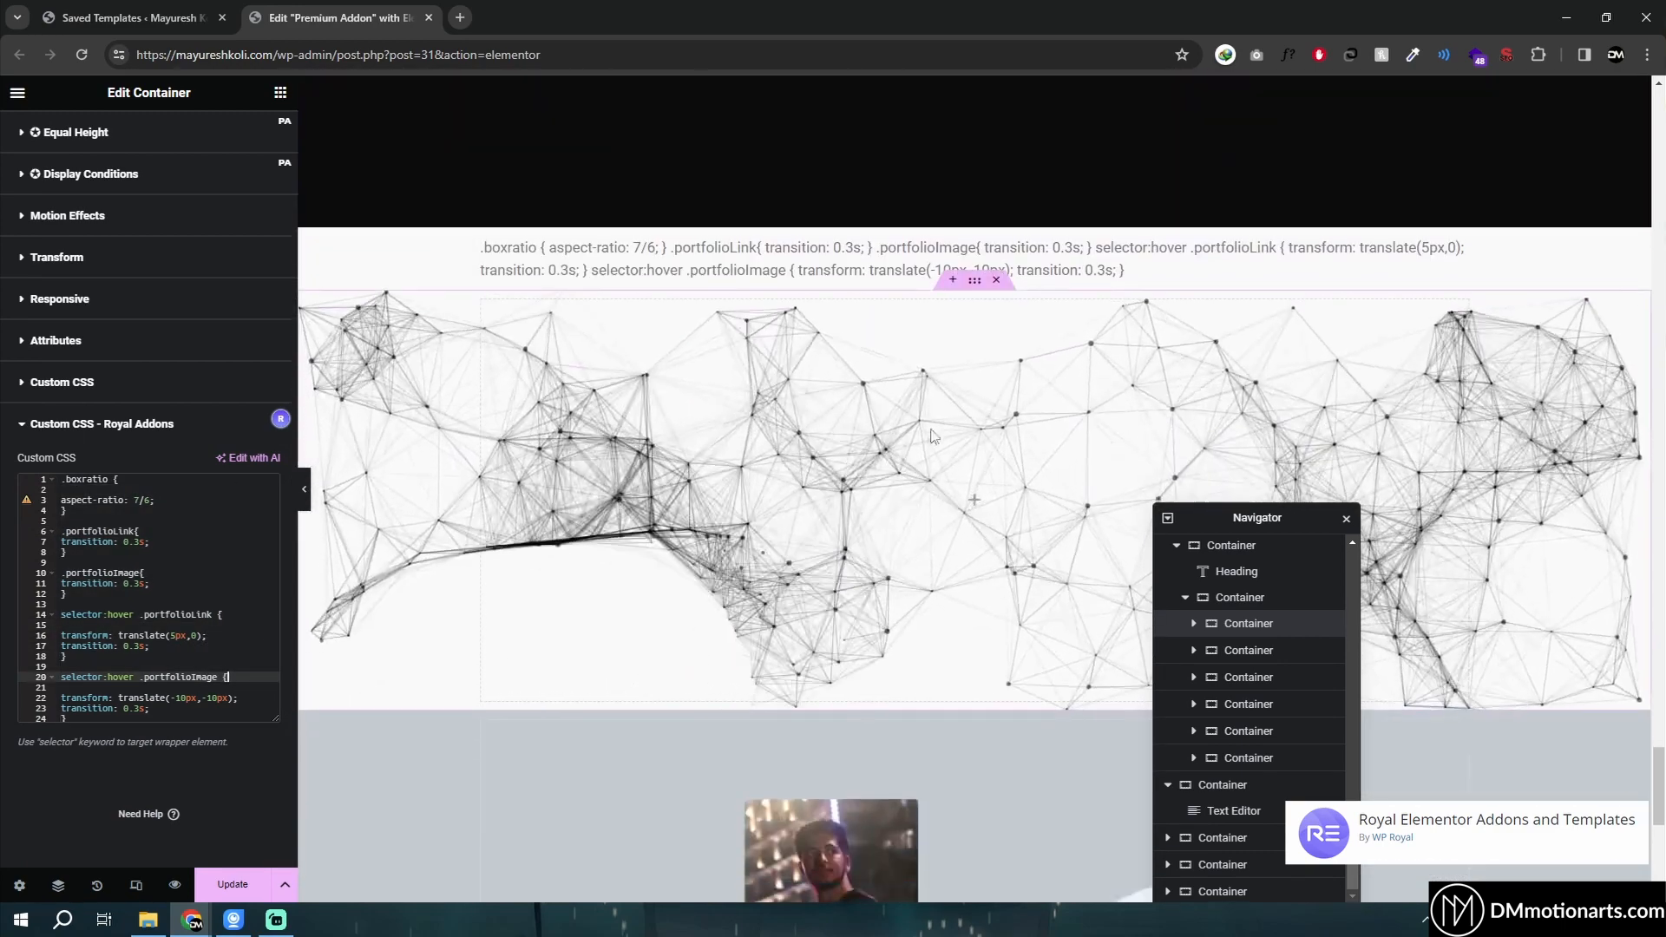
# - Select the particles background container and inspect the custom JSON in its Particles – Royal Addons settings
pyautogui.click(974, 280)
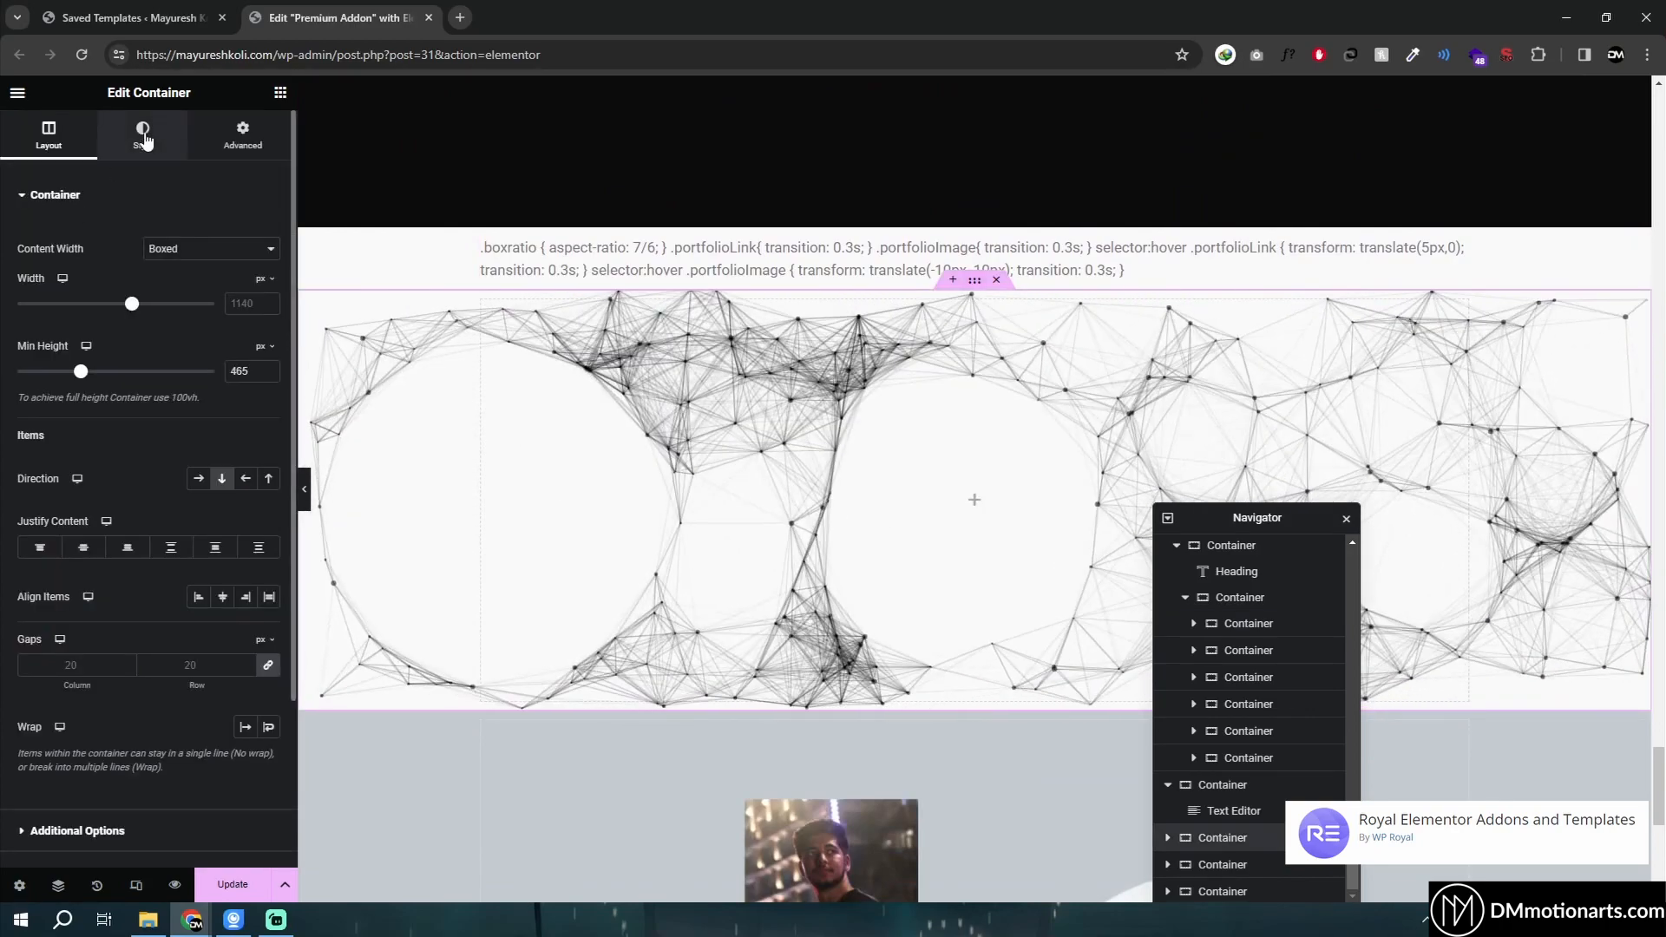
pyautogui.click(143, 135)
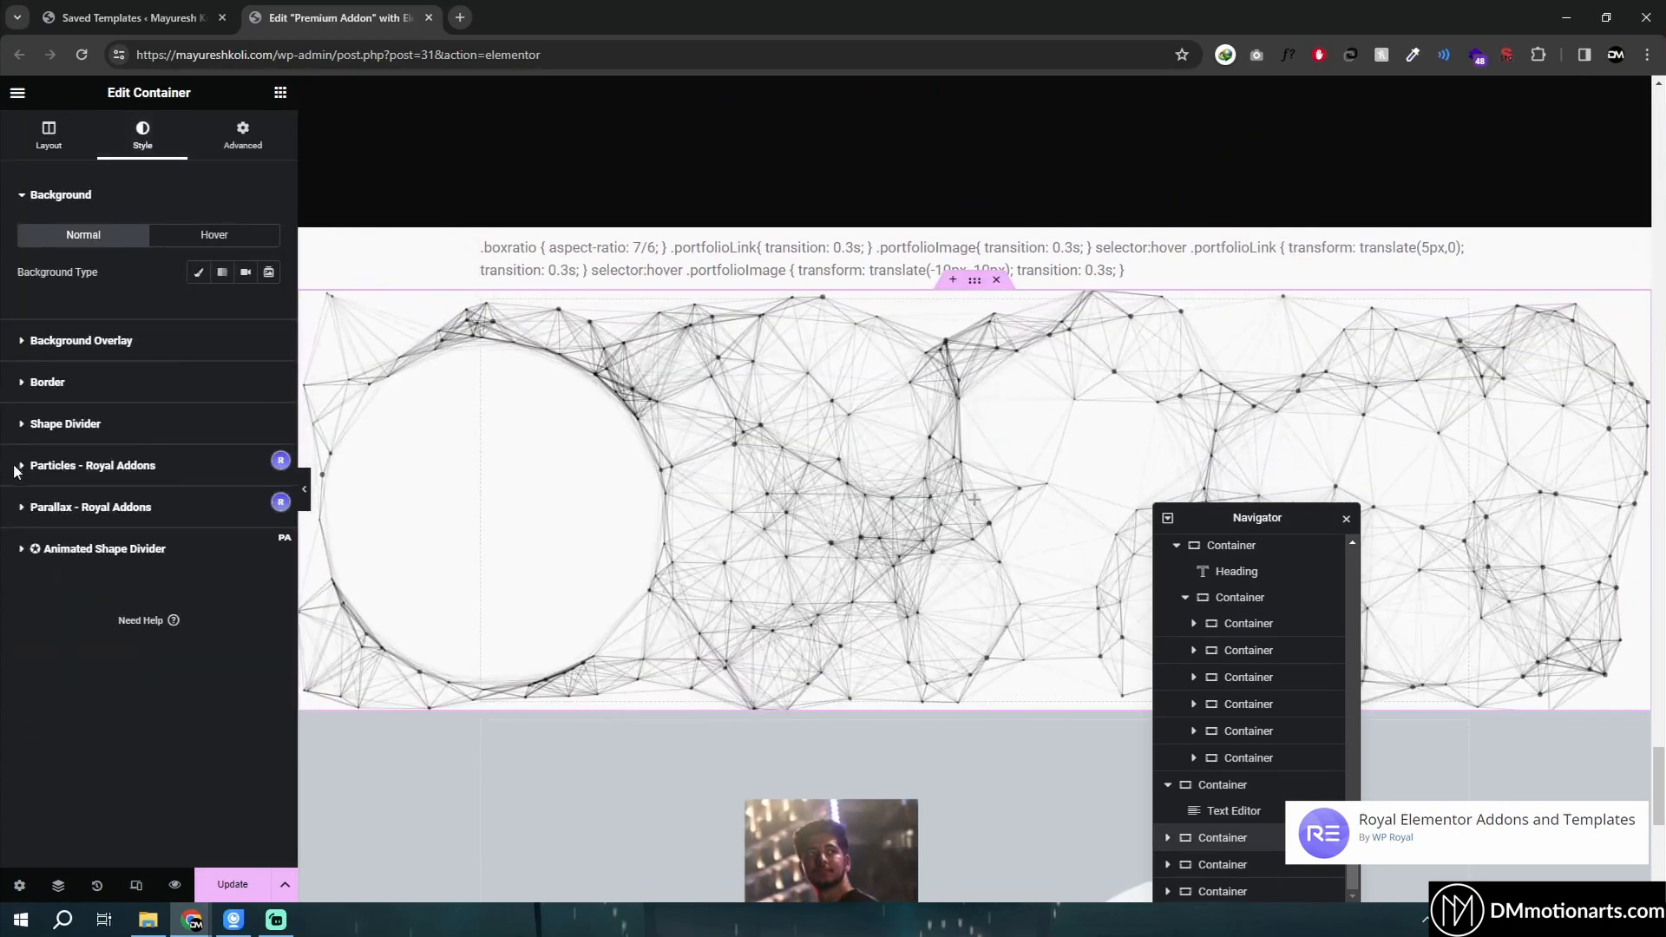
pyautogui.click(53, 466)
pyautogui.scroll(-2, 148, 520)
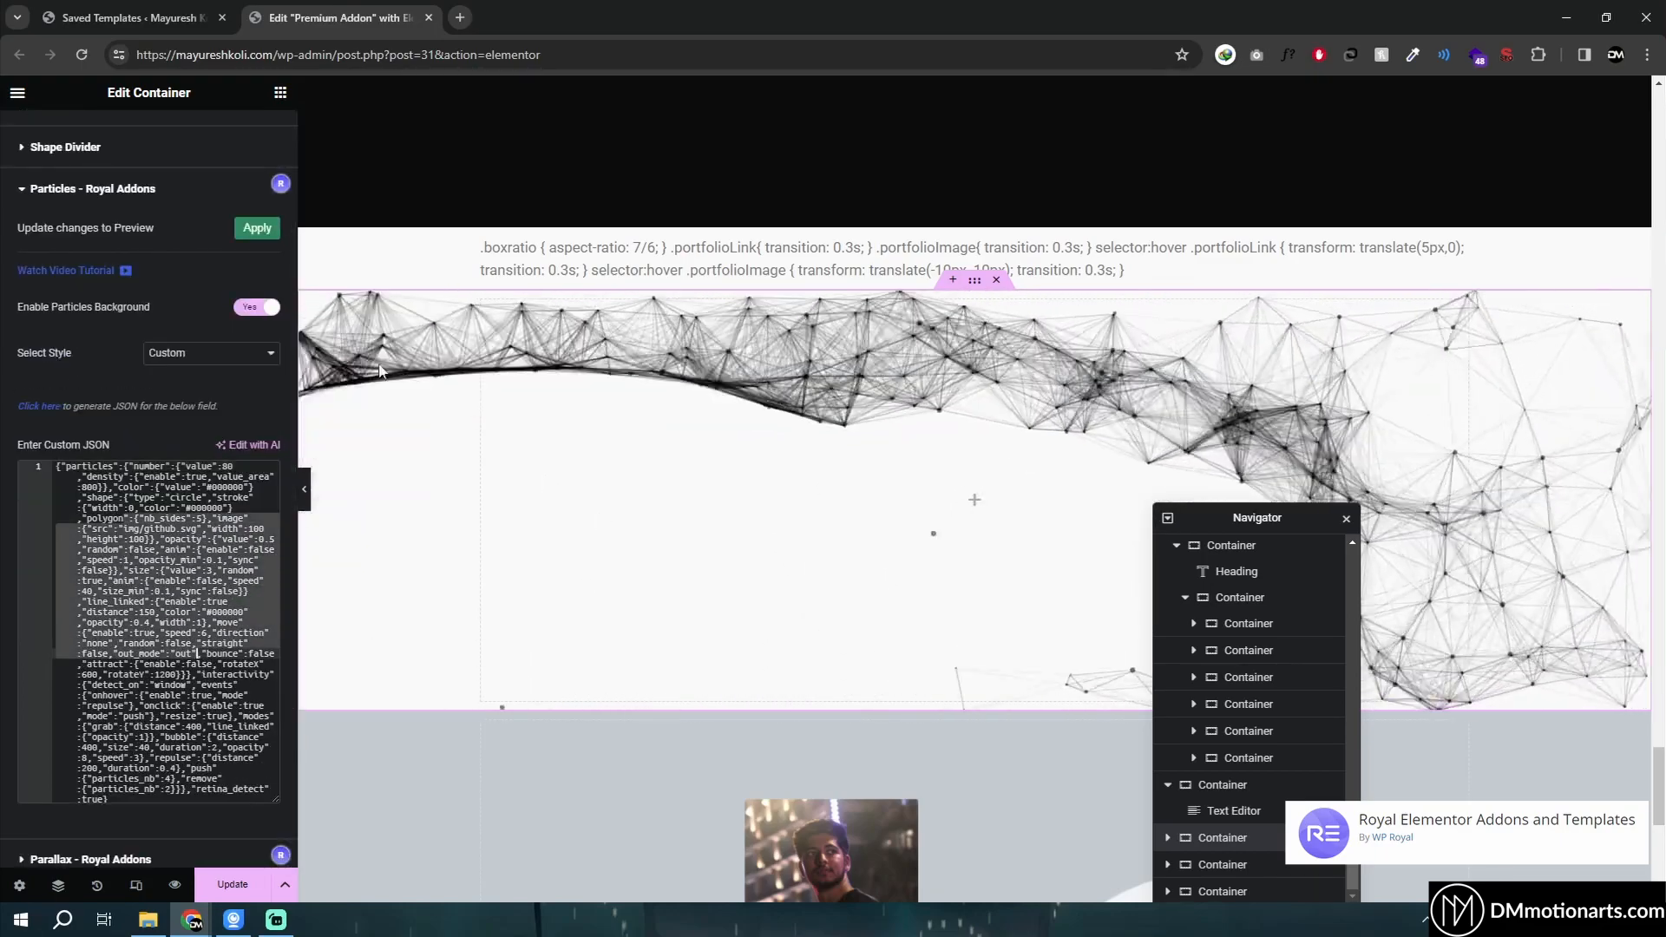
pyautogui.click(112, 497)
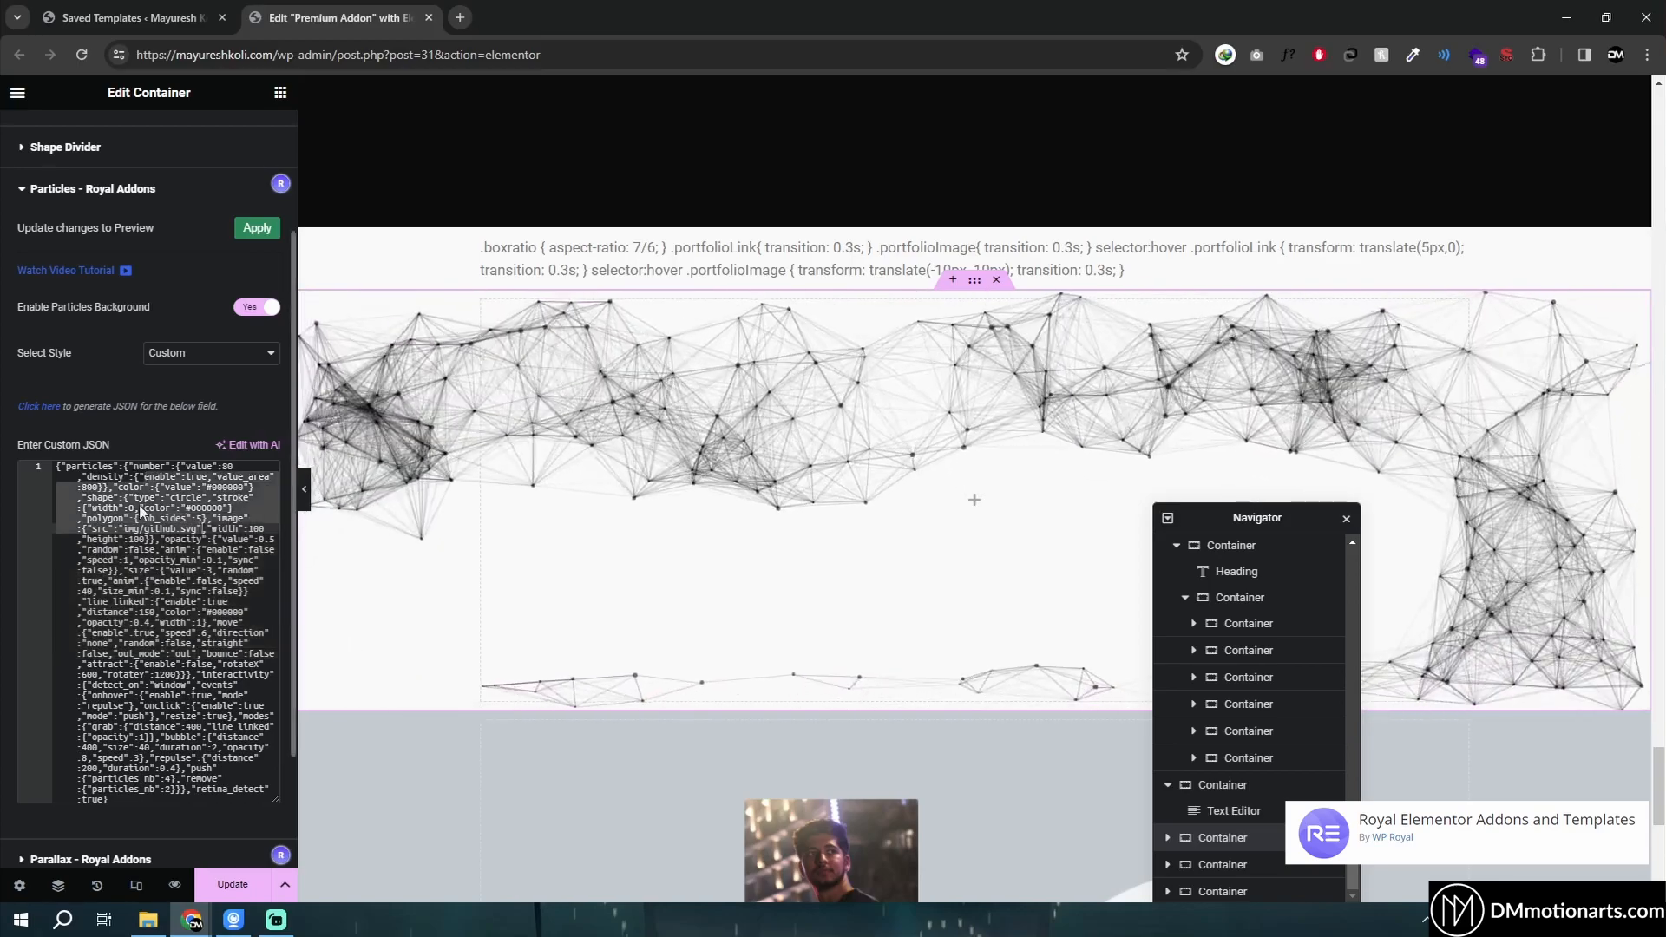
pyautogui.moveTo(112, 497); pyautogui.dragTo(213, 768)
pyautogui.click(213, 768)
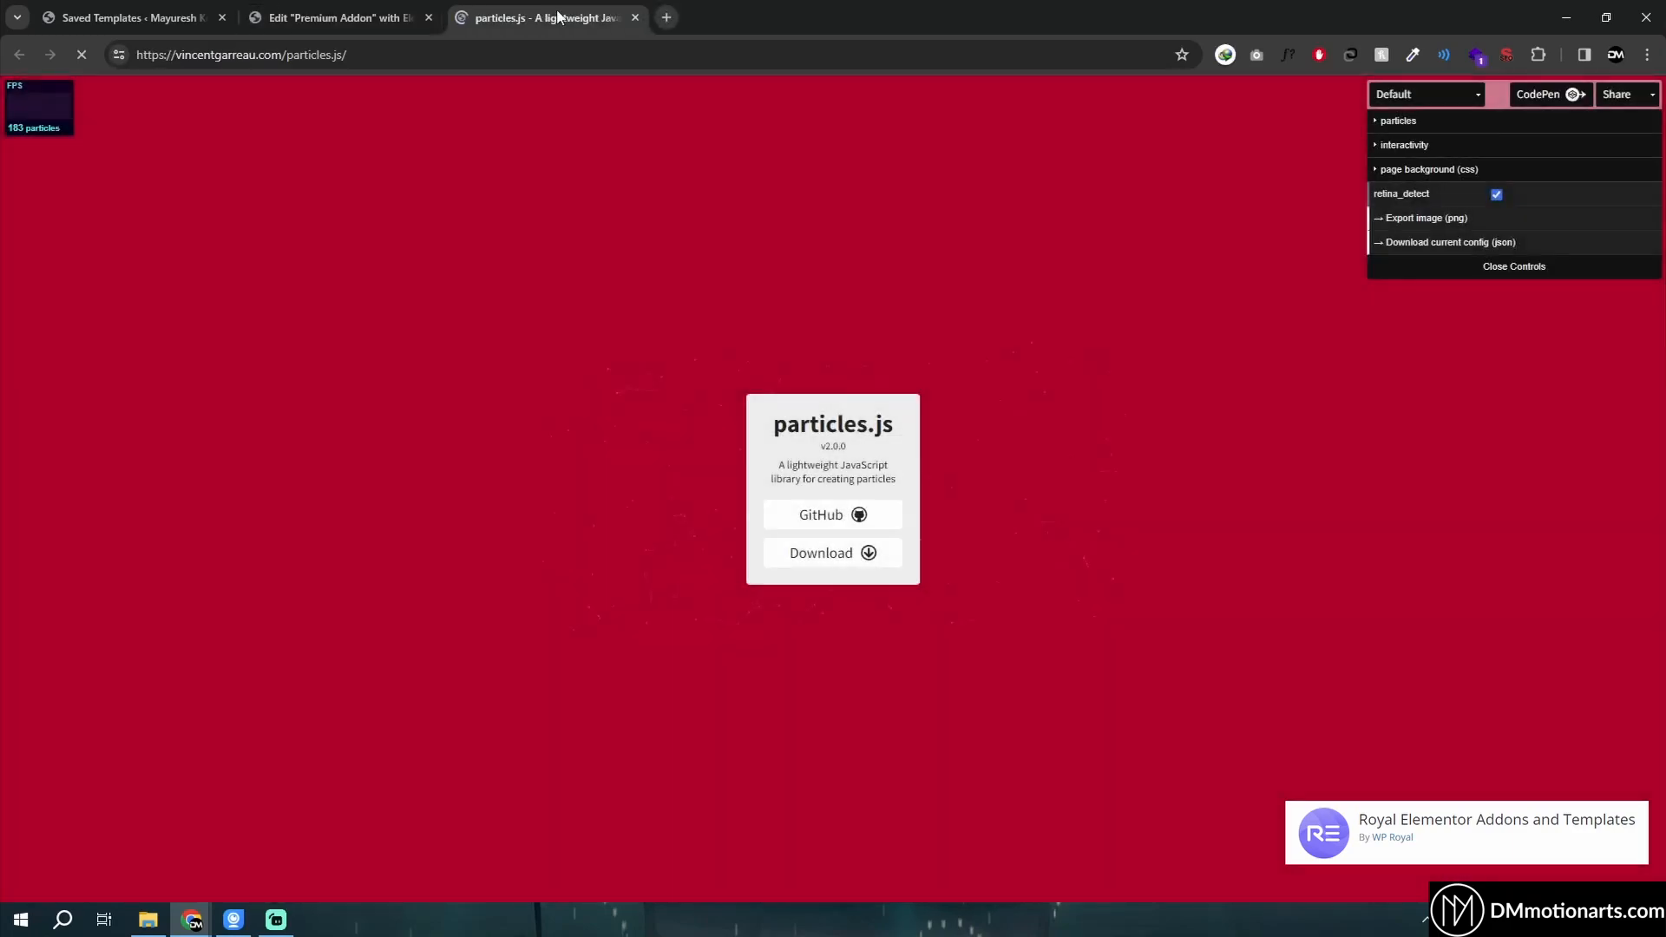
# - Explore the particle options in the particles.js generator, then return to the Elementor editor
pyautogui.click(1389, 121)
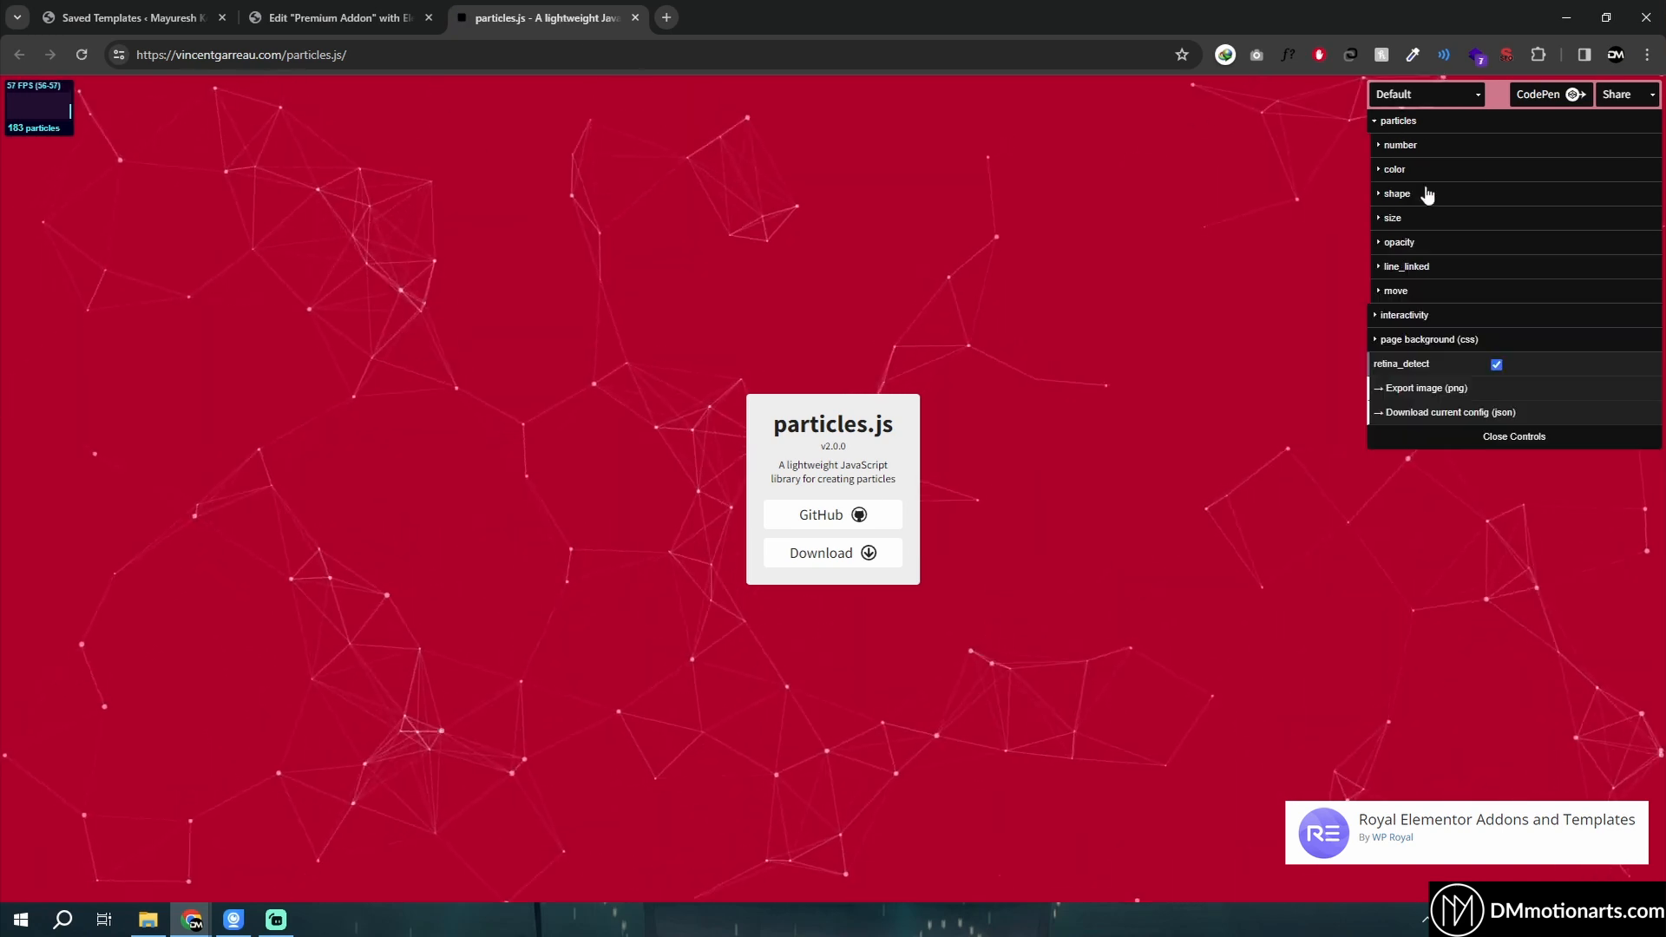
pyautogui.click(1400, 145)
pyautogui.click(1401, 145)
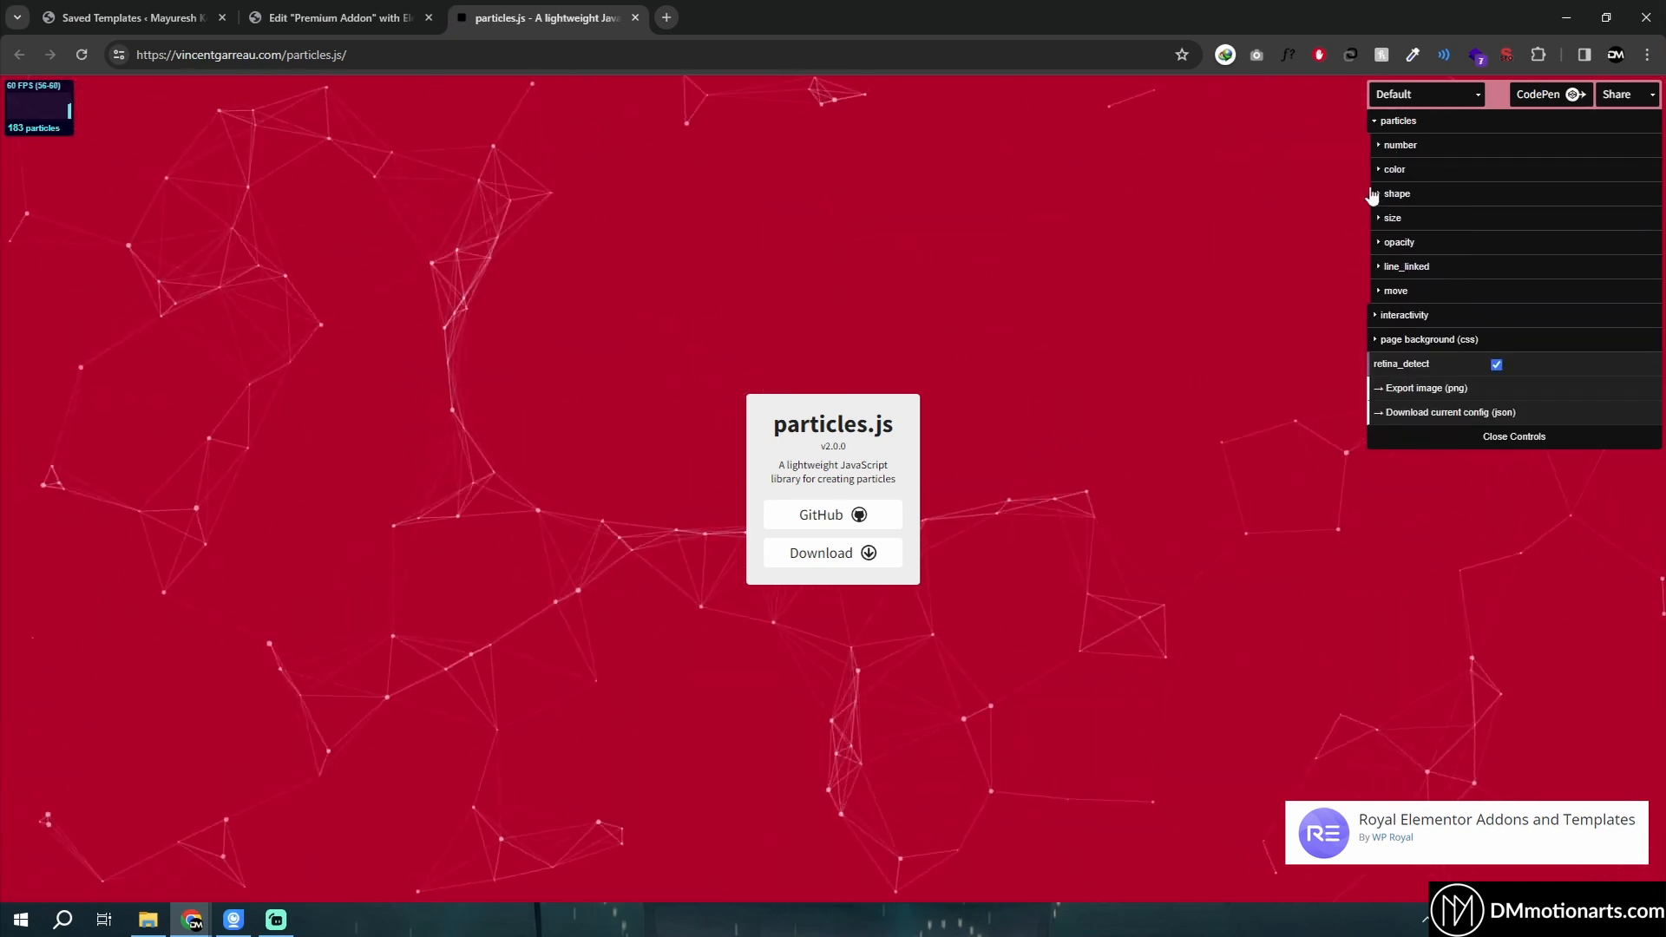
pyautogui.click(1384, 123)
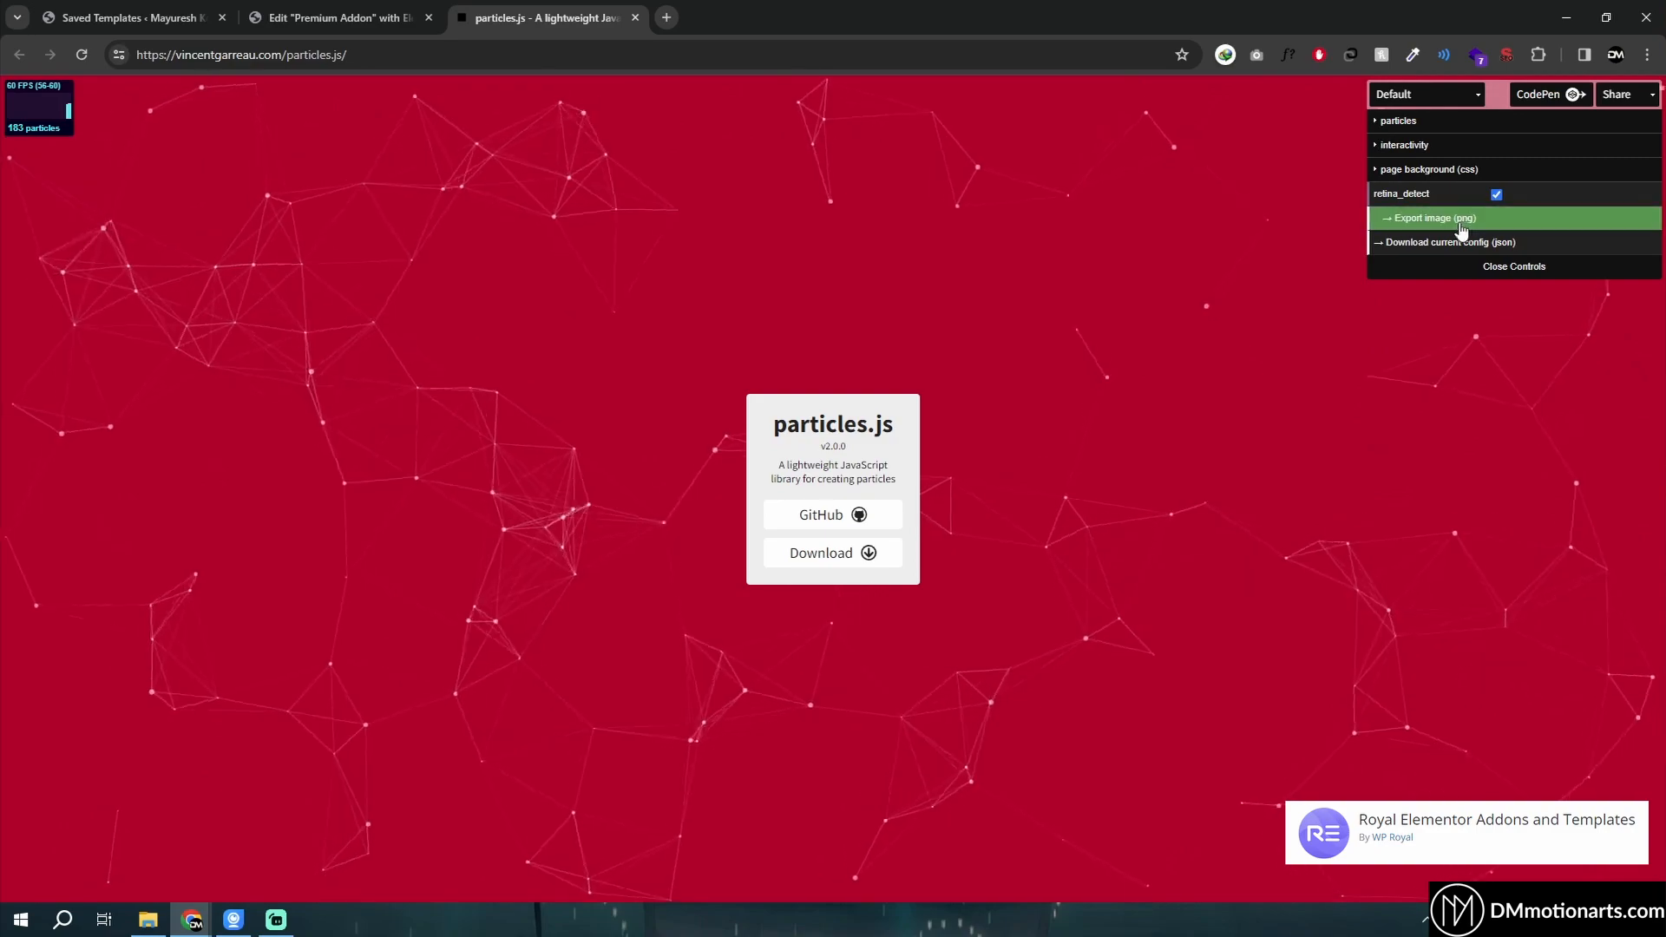
pyautogui.click(343, 17)
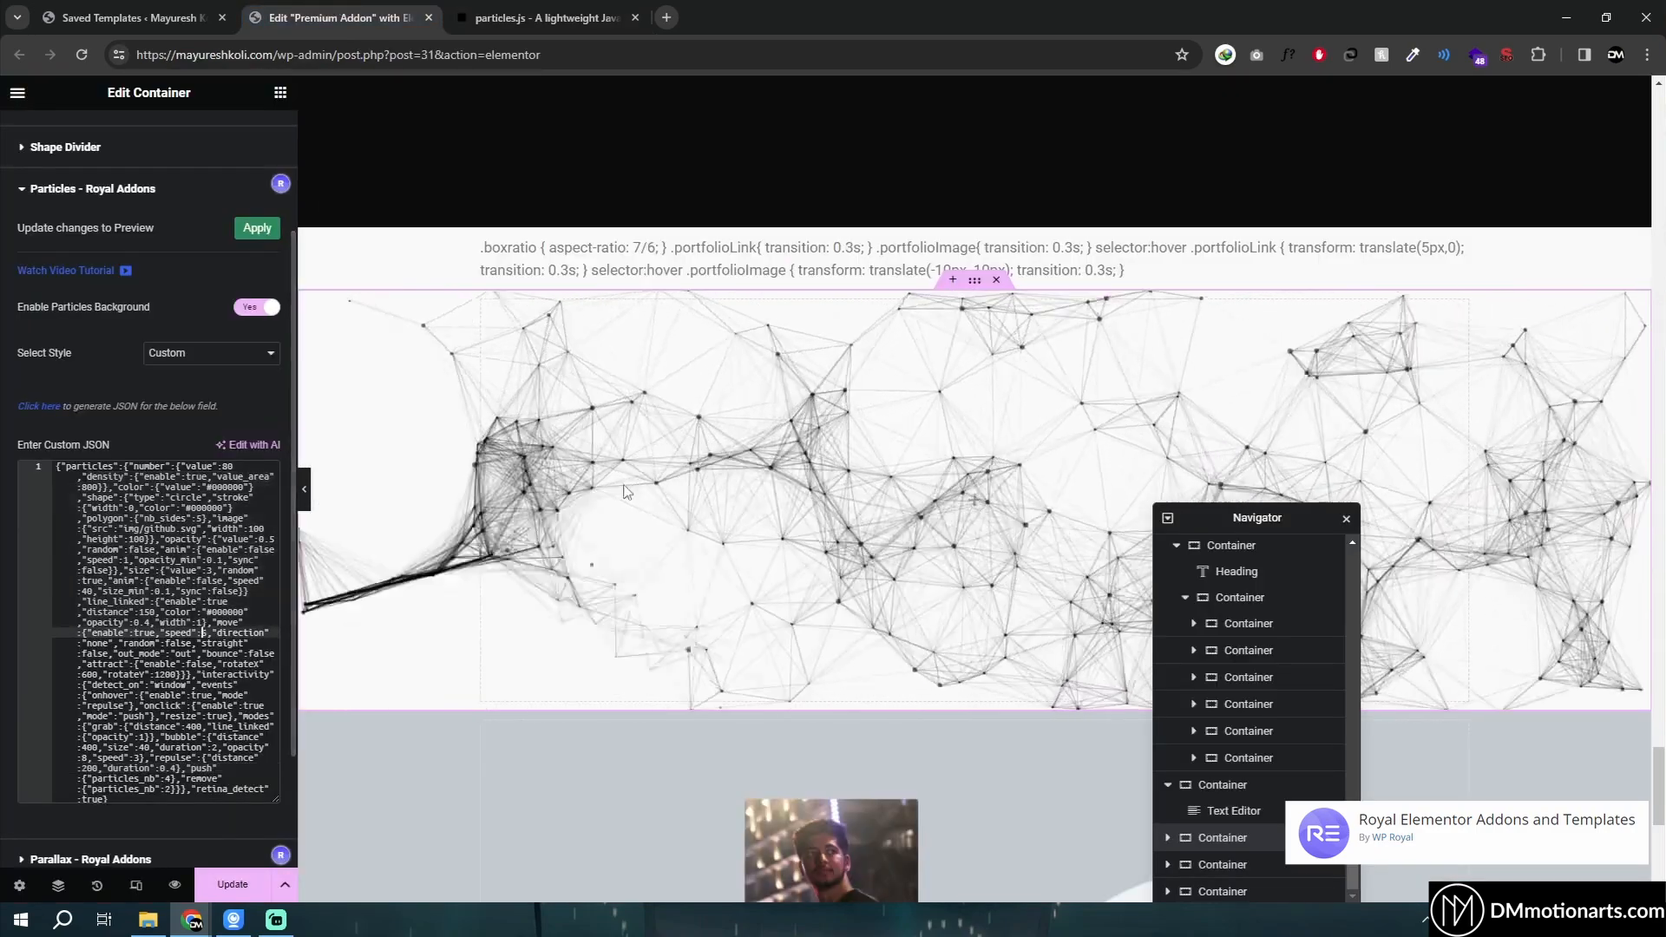
# - Select the container with the wave image and turn off Multi Layer Parallax in its Parallax – Royal Addons settings
pyautogui.scroll(-7, 677, 474)
pyautogui.scroll(1, 937, 373)
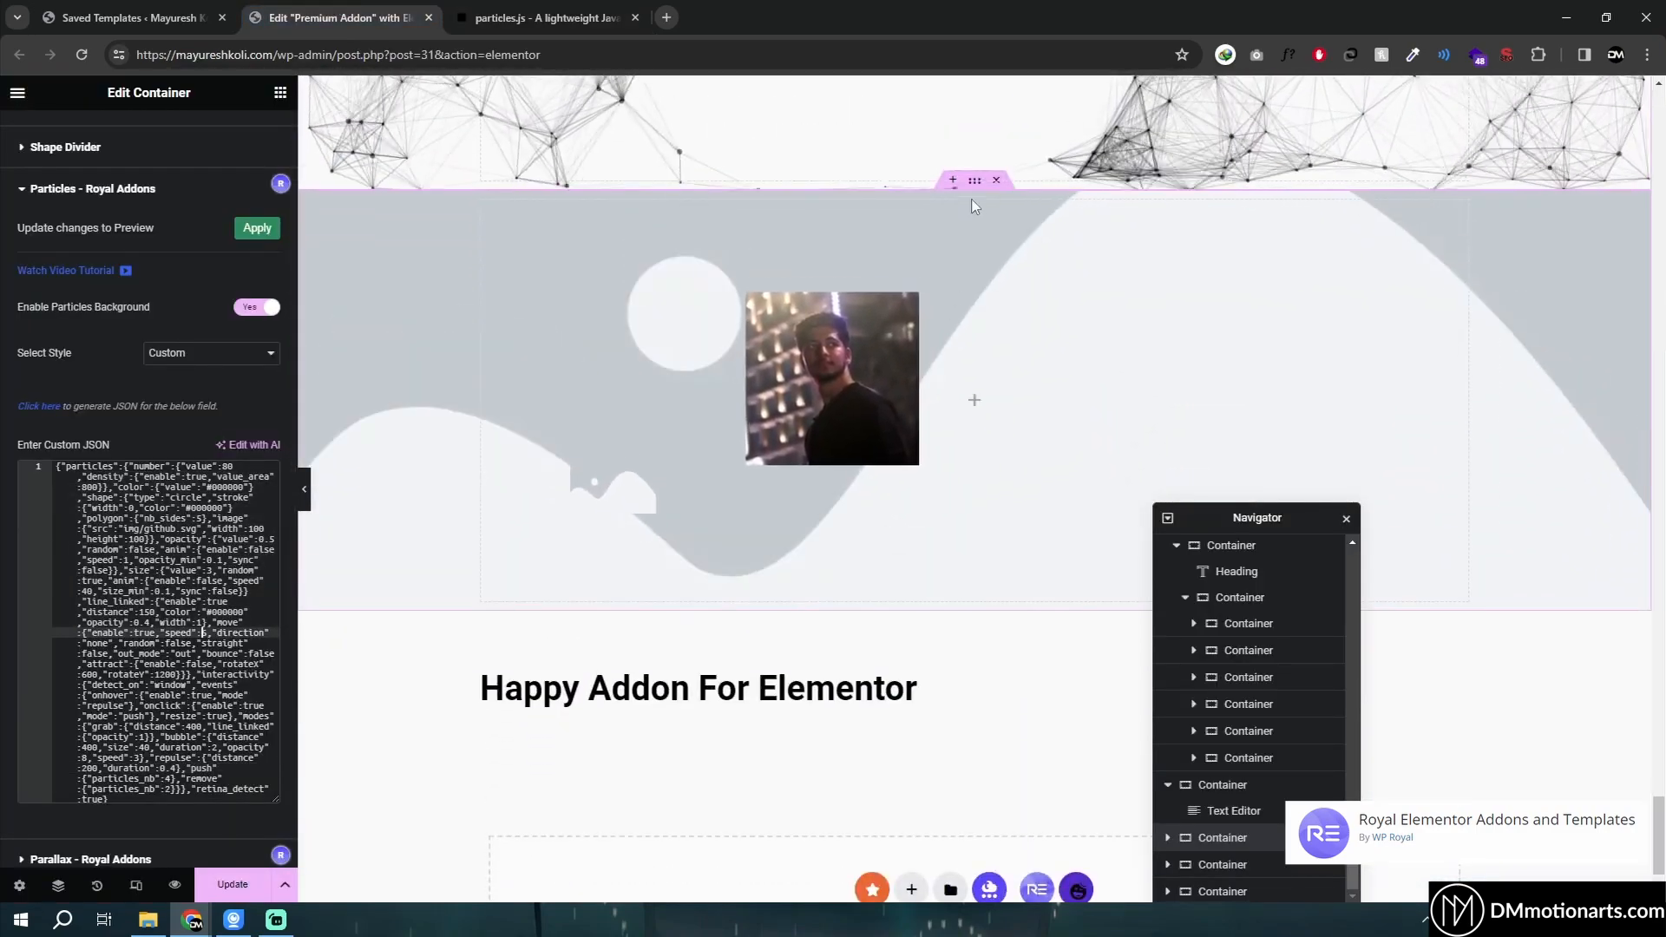
pyautogui.scroll(1, 978, 191)
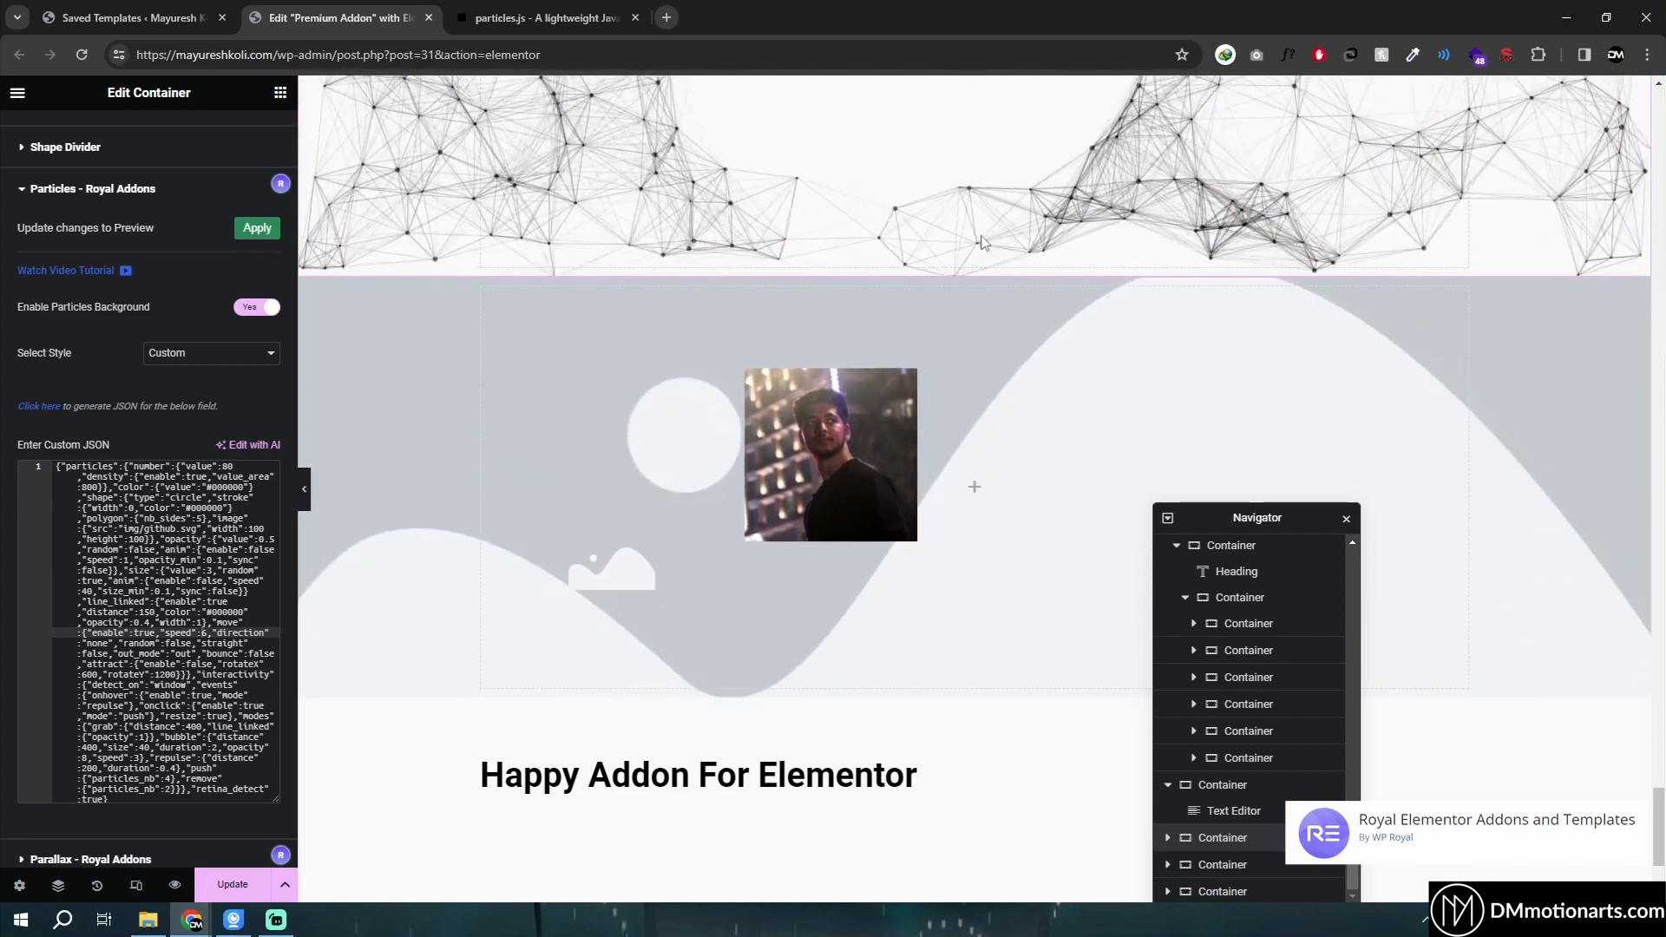
pyautogui.click(1224, 862)
pyautogui.scroll(-2, 77, 609)
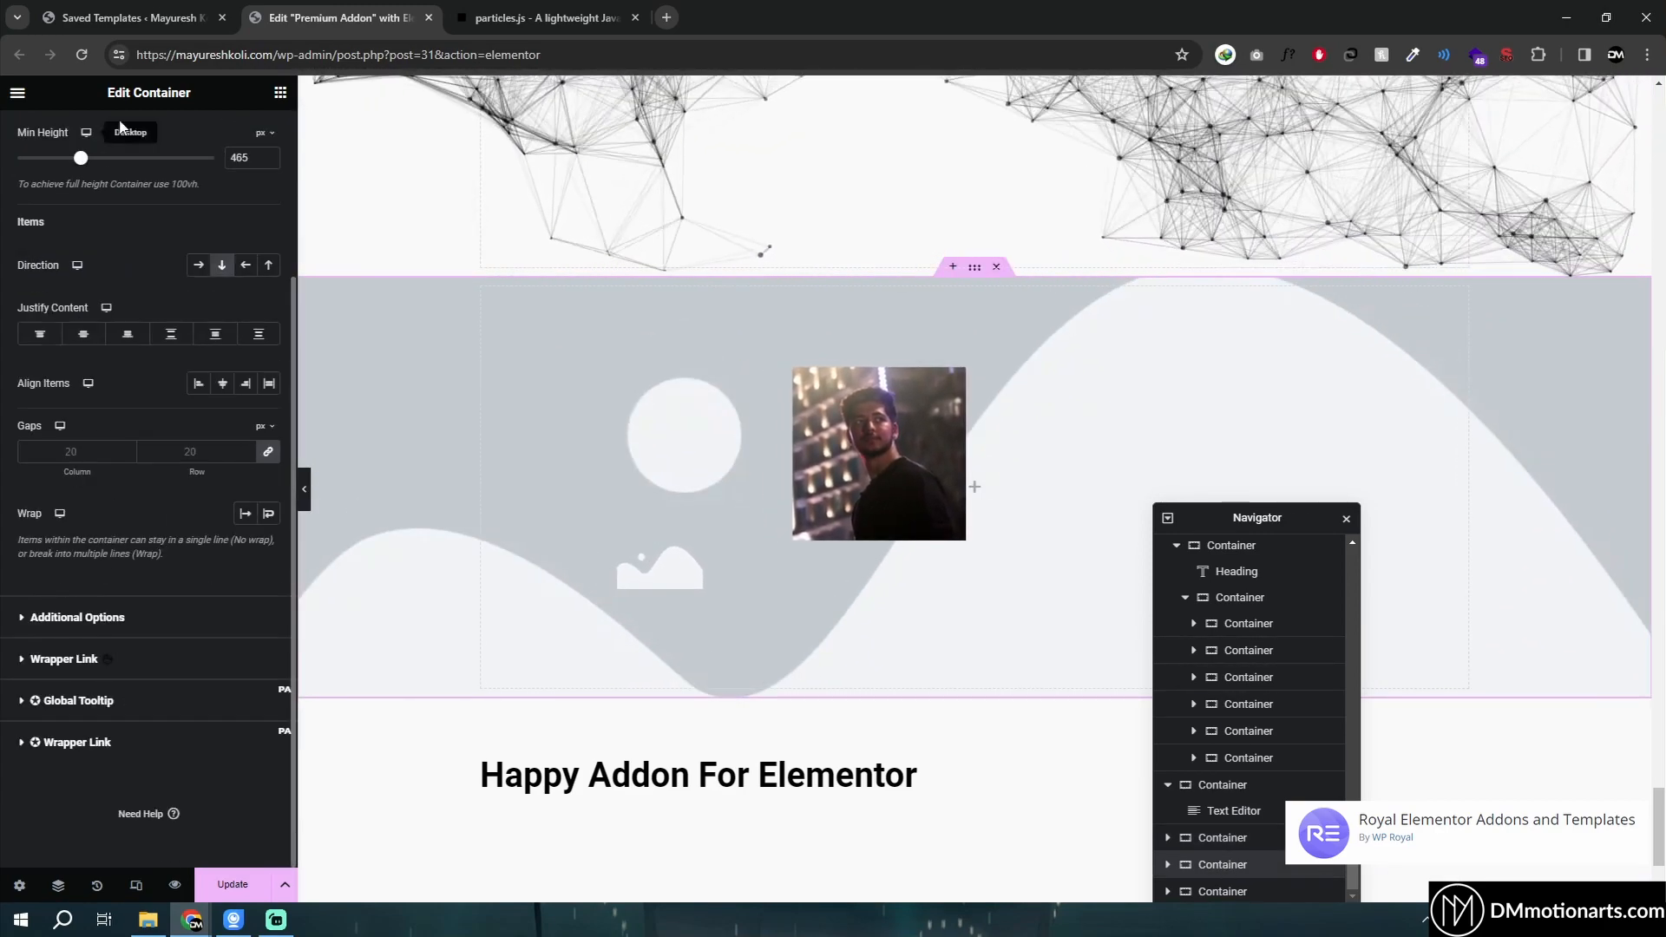
pyautogui.scroll(3, 126, 139)
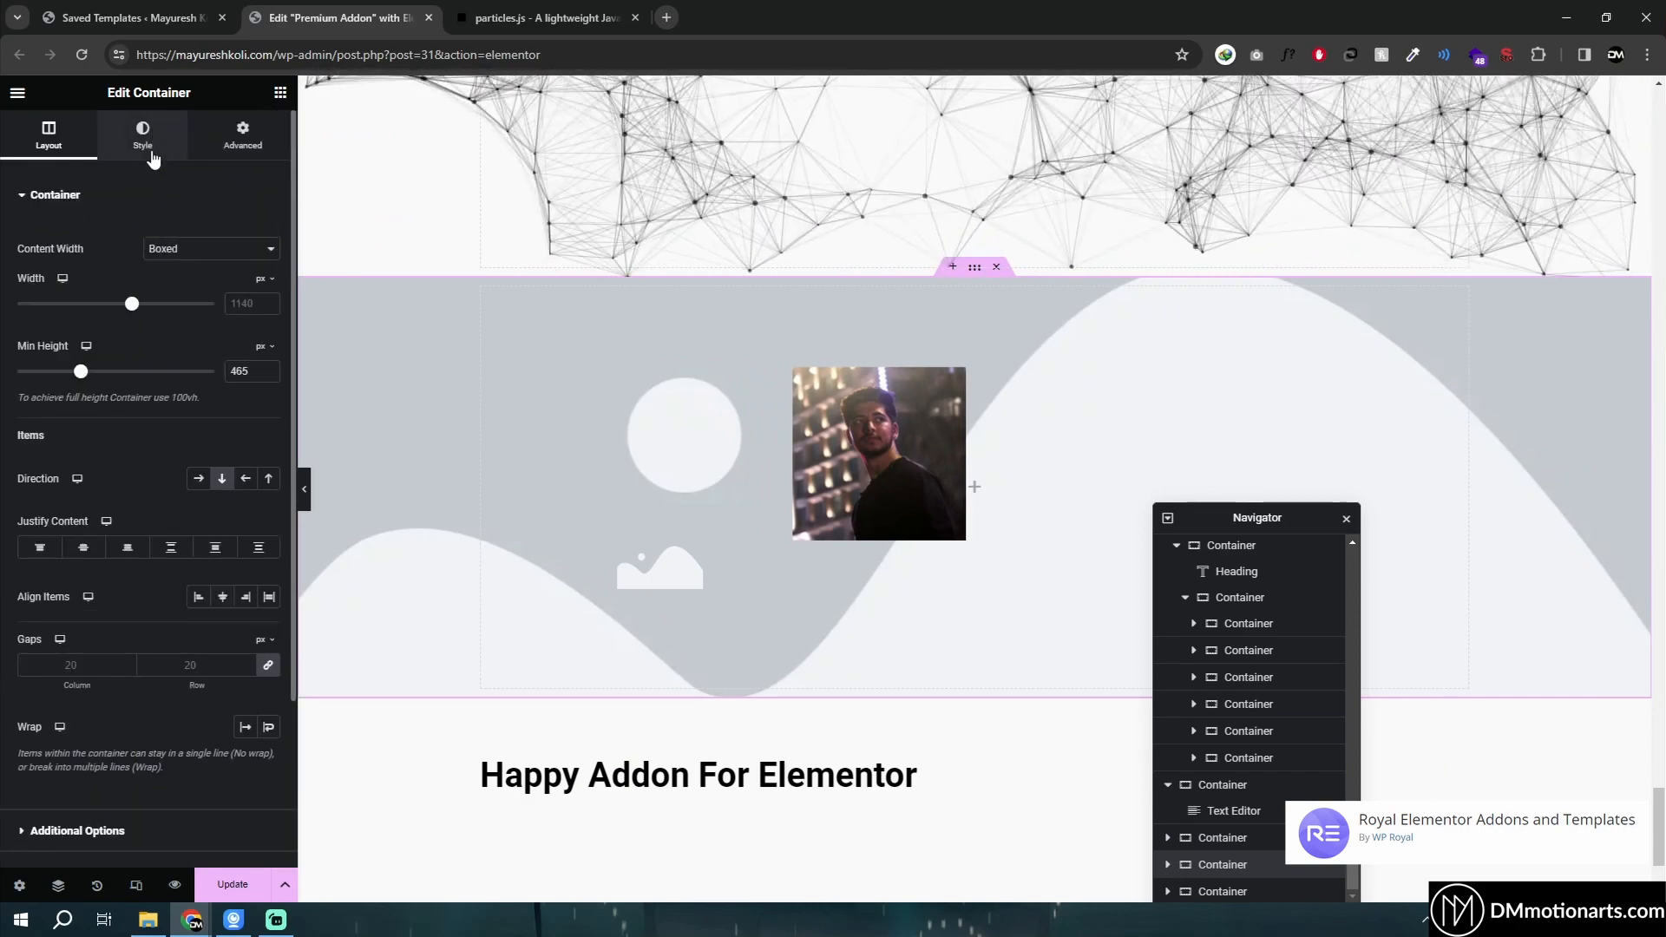
pyautogui.click(147, 152)
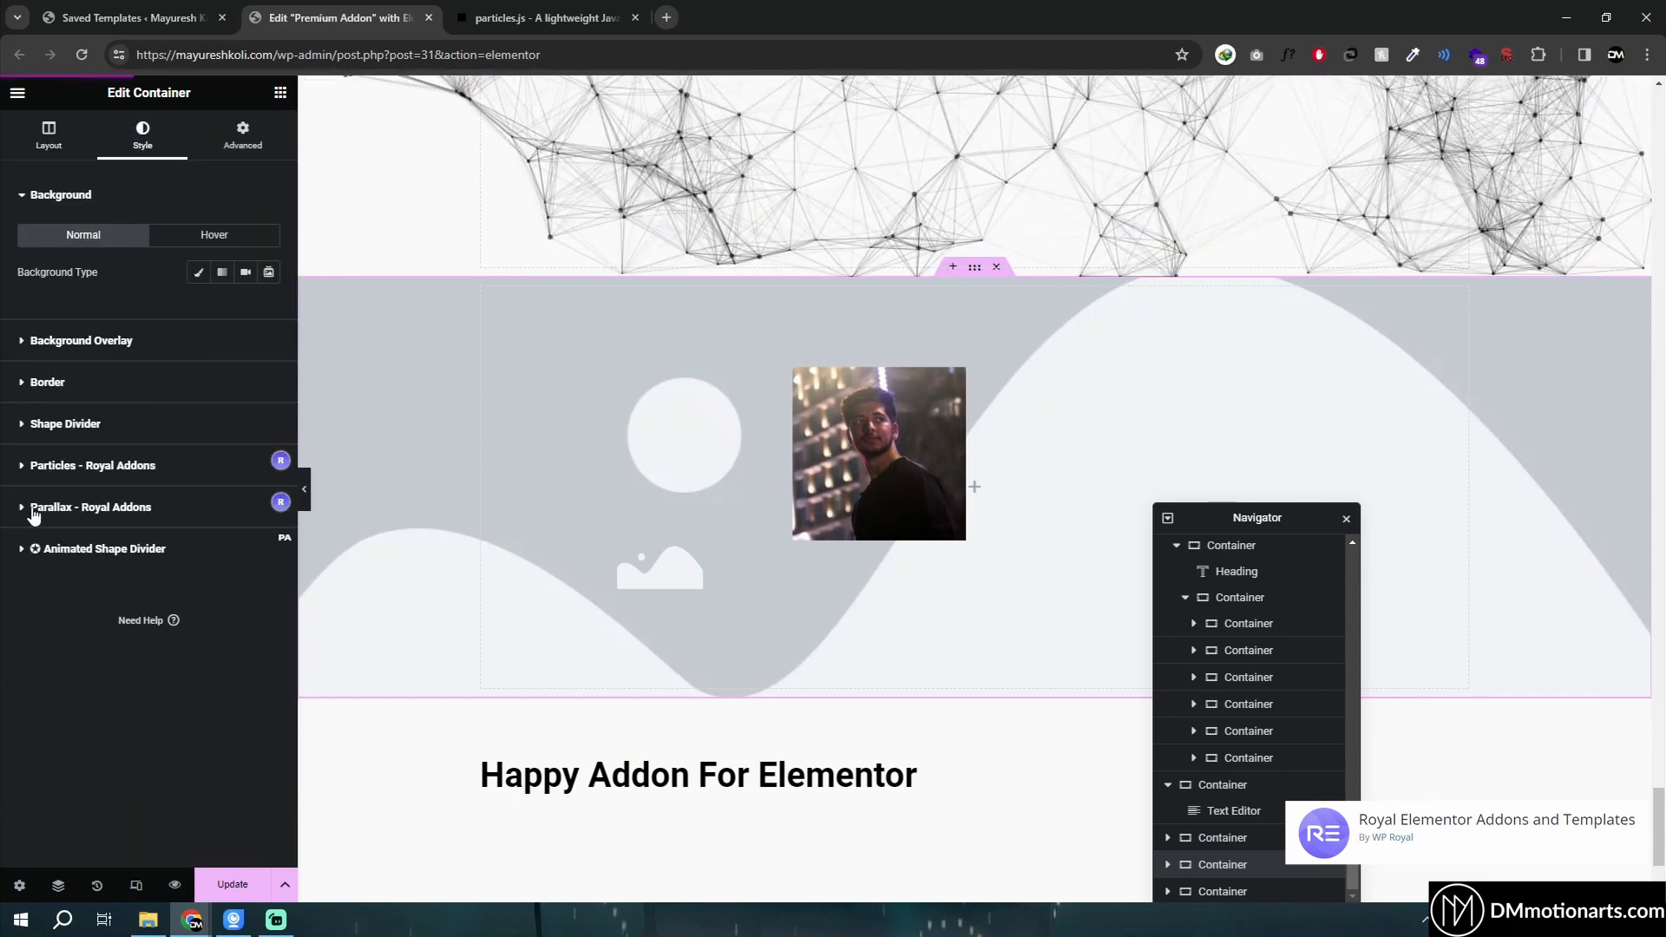
pyautogui.click(35, 508)
pyautogui.scroll(-2, 144, 529)
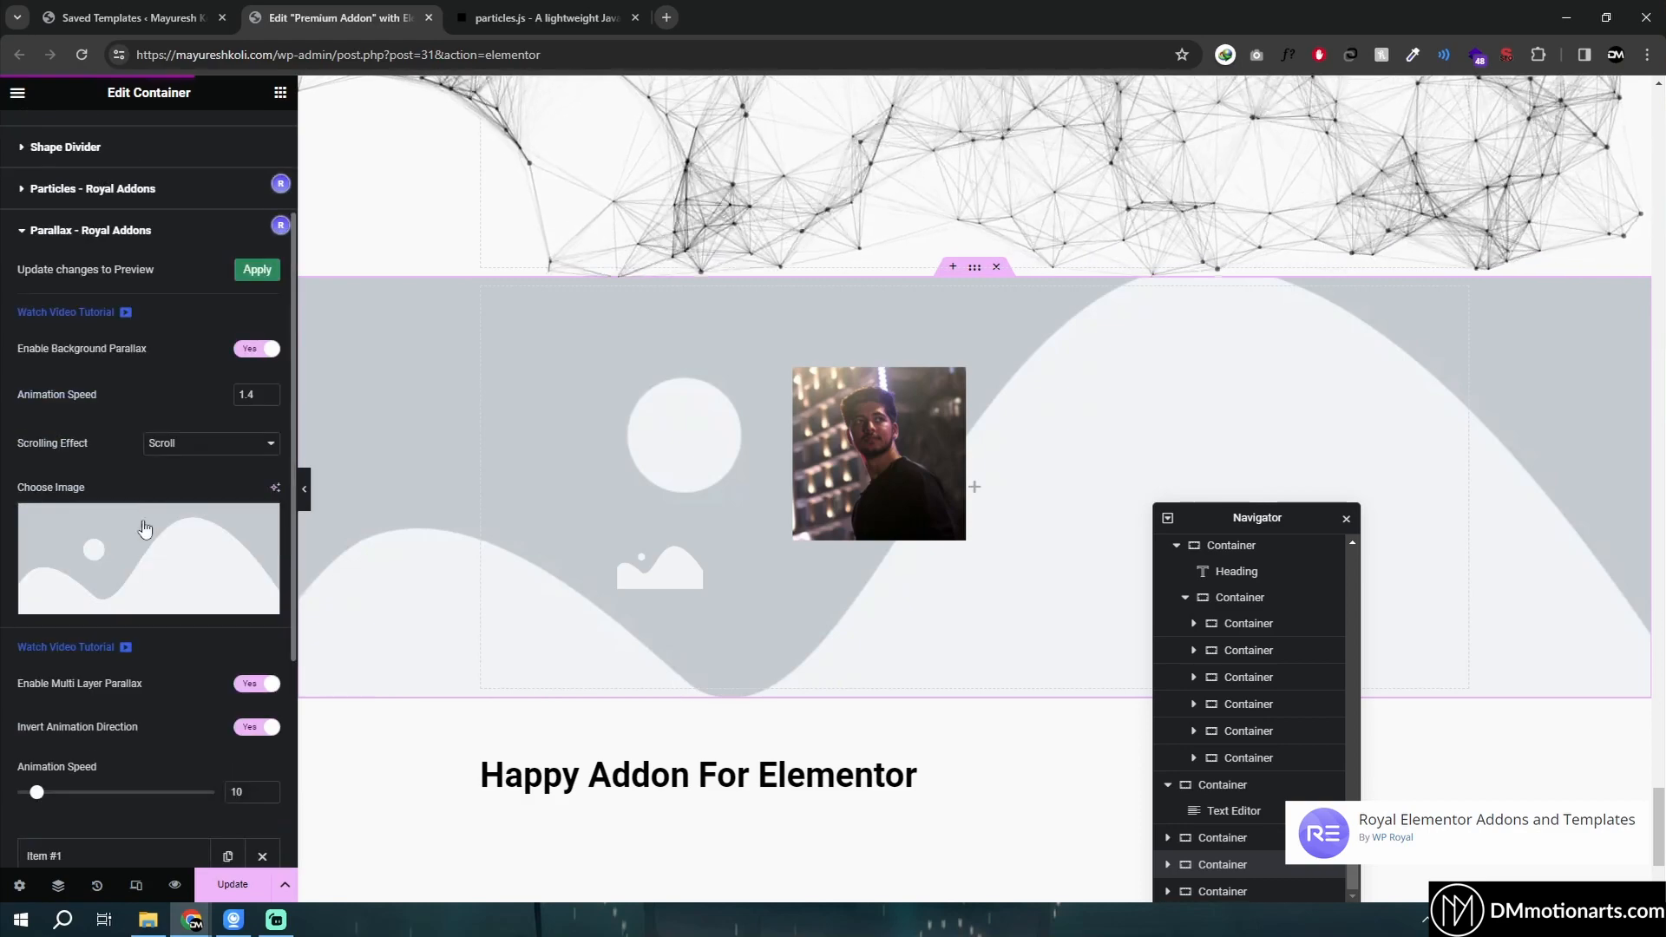
pyautogui.scroll(-2, 67, 575)
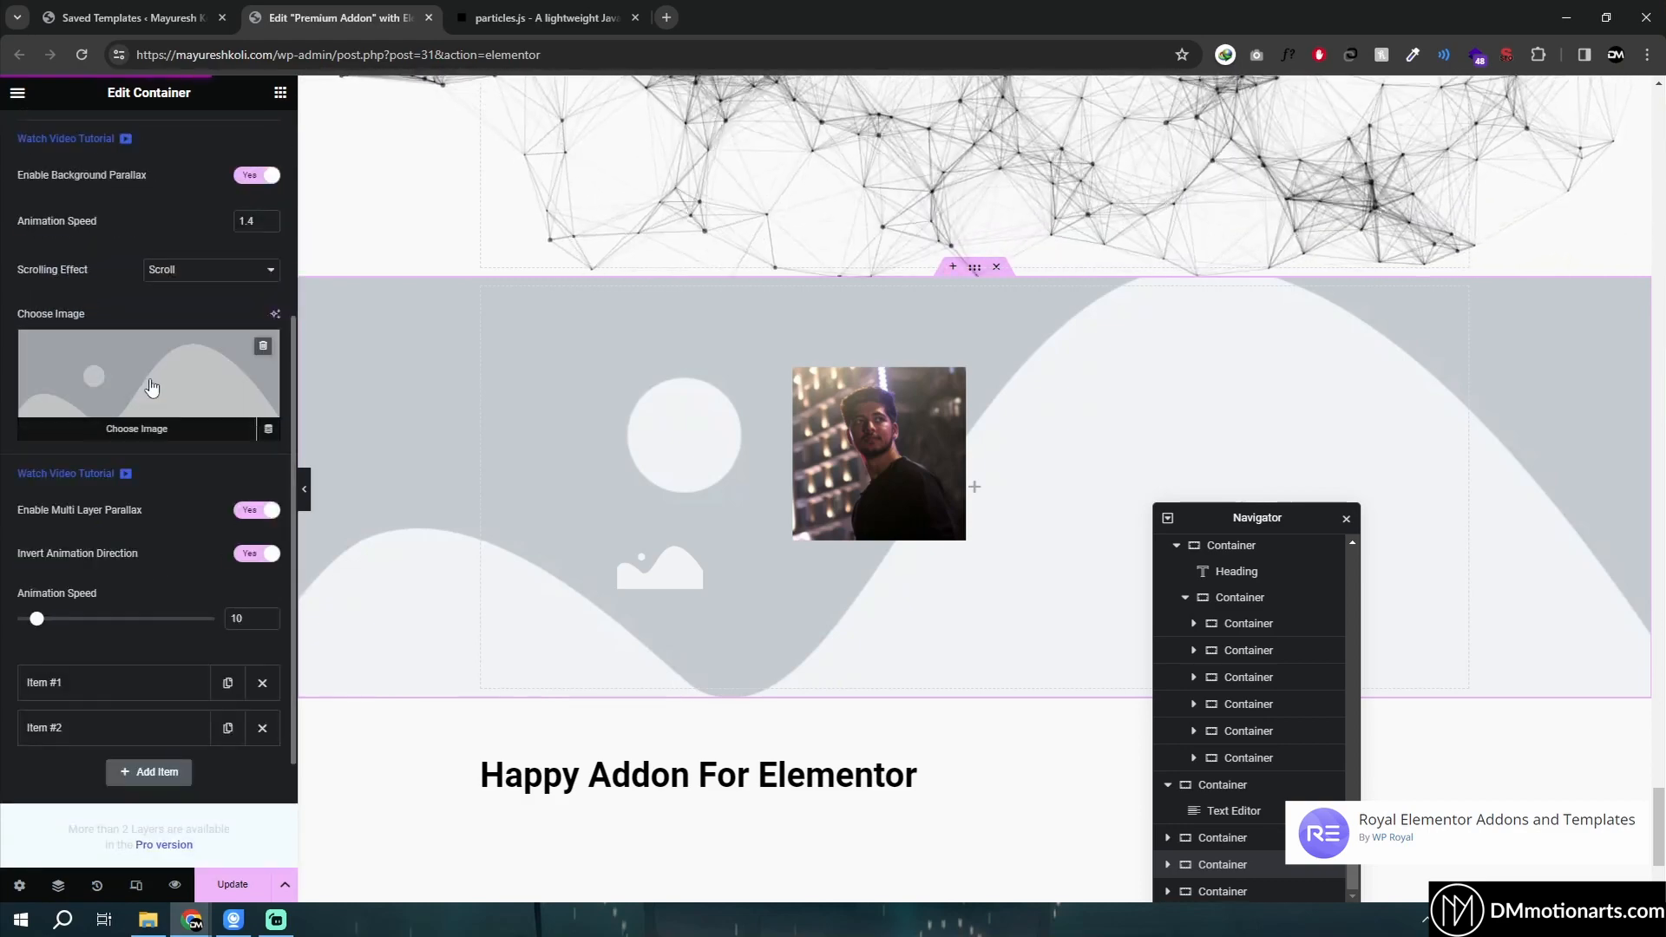
pyautogui.scroll(1, 134, 416)
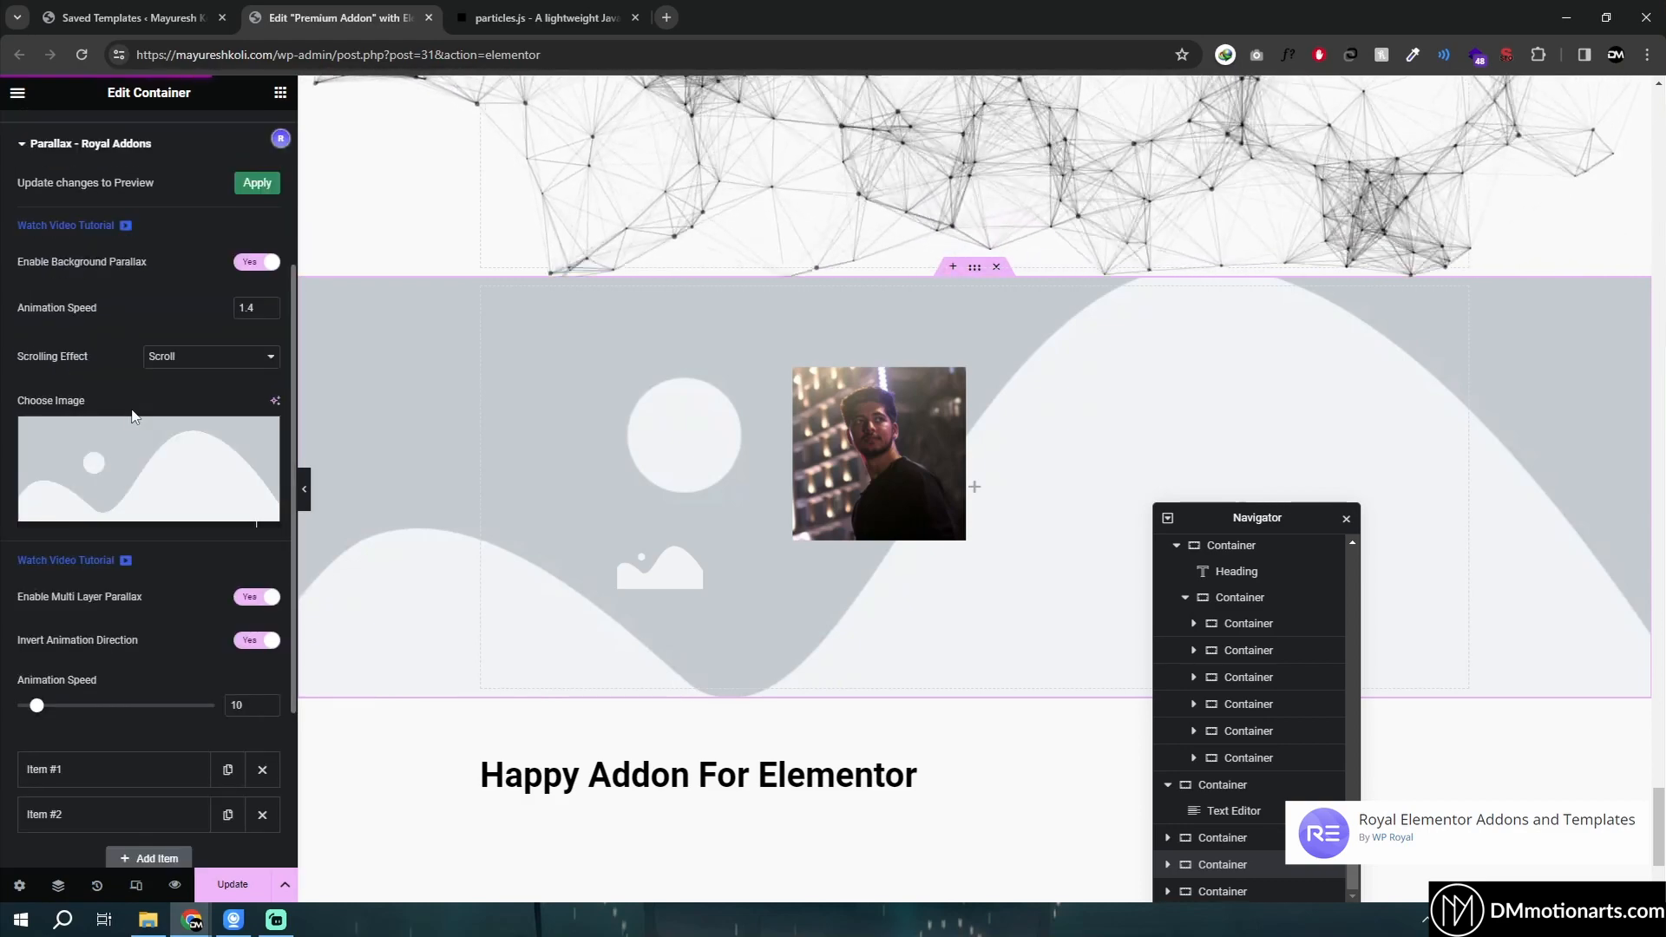
pyautogui.click(254, 597)
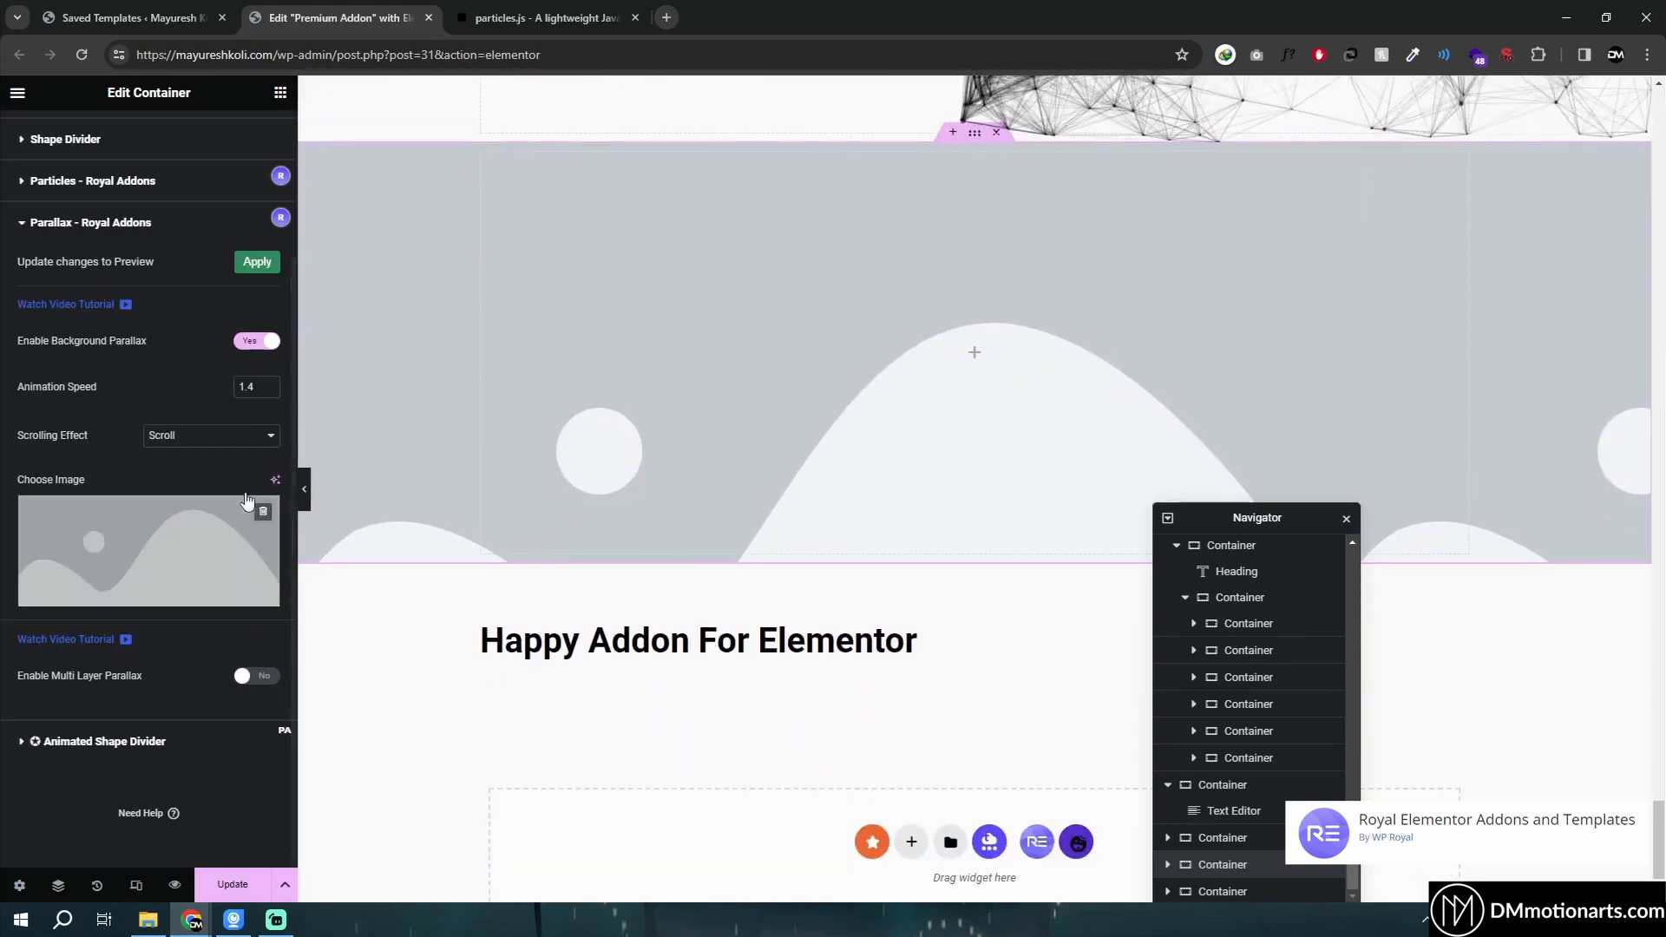
# - Try the Zoom scrolling effect, switch back to Scroll, and apply the parallax changes to the preview
pyautogui.click(202, 435)
pyautogui.click(197, 470)
pyautogui.click(200, 434)
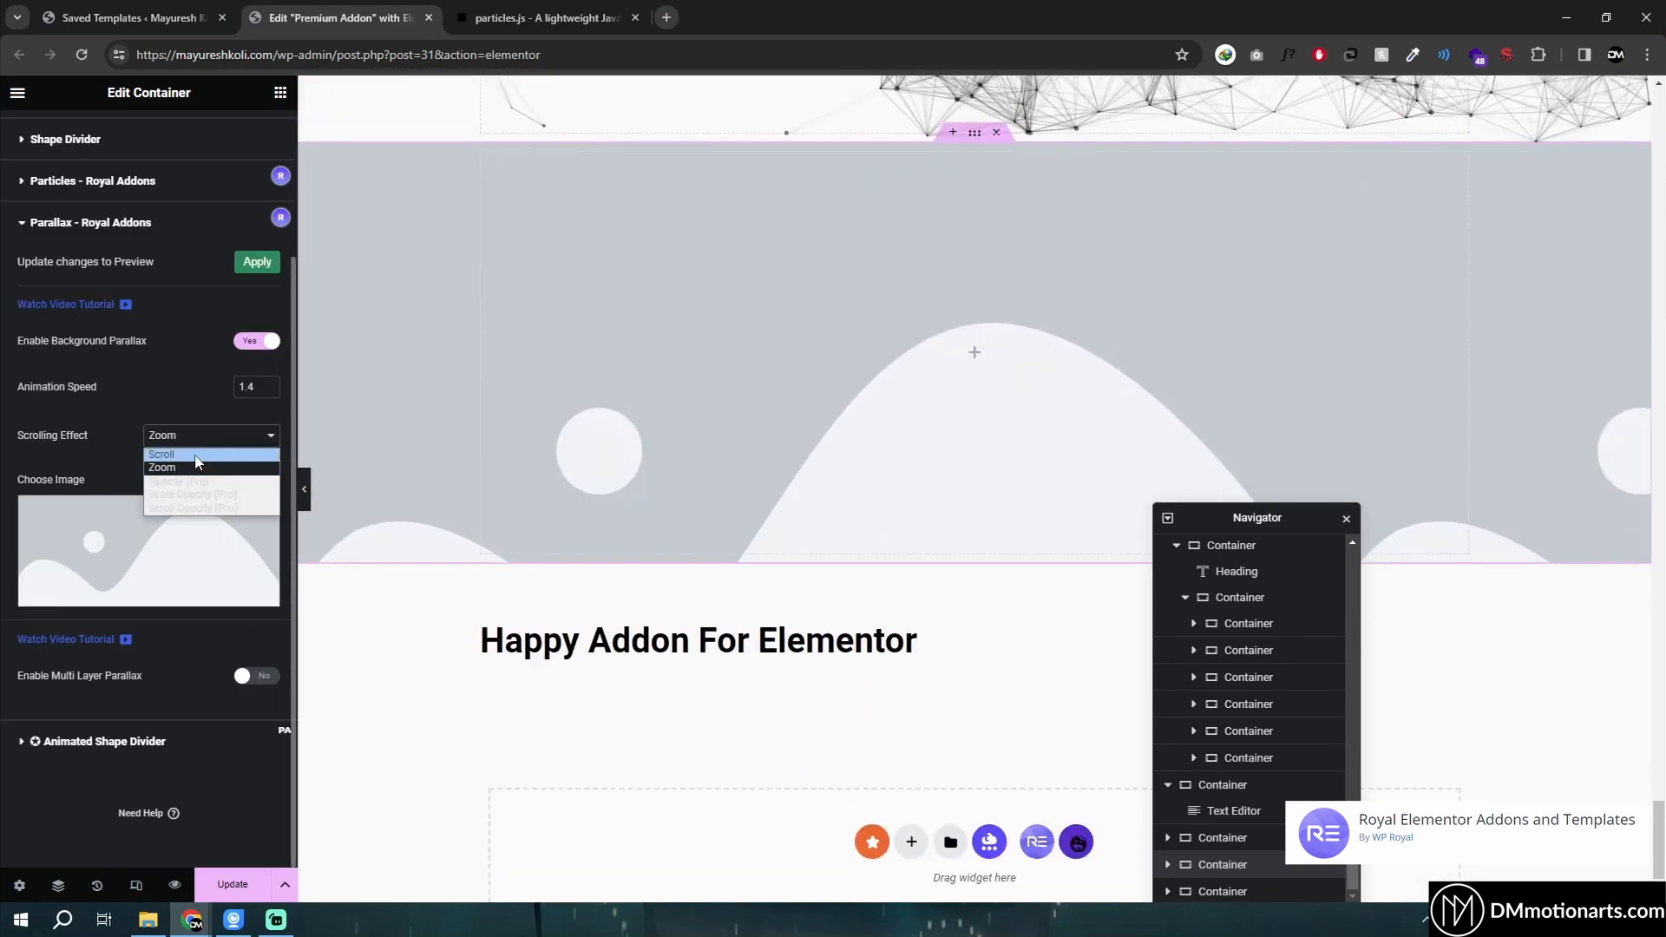
pyautogui.click(201, 434)
pyautogui.click(196, 452)
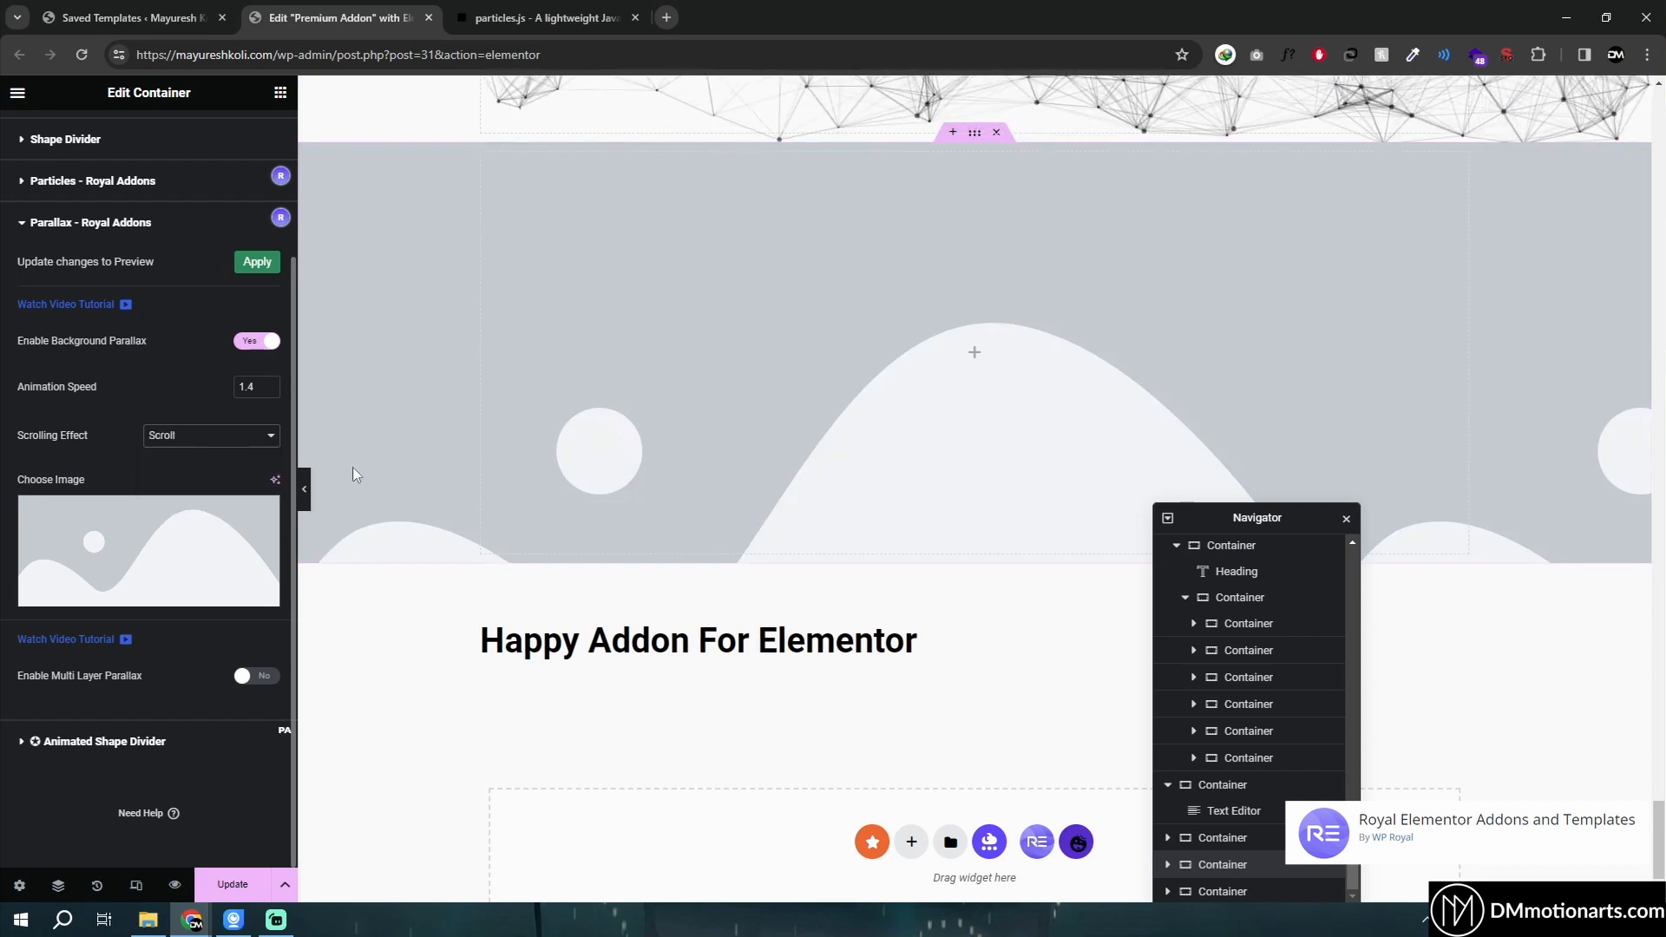
pyautogui.scroll(-2, 885, 408)
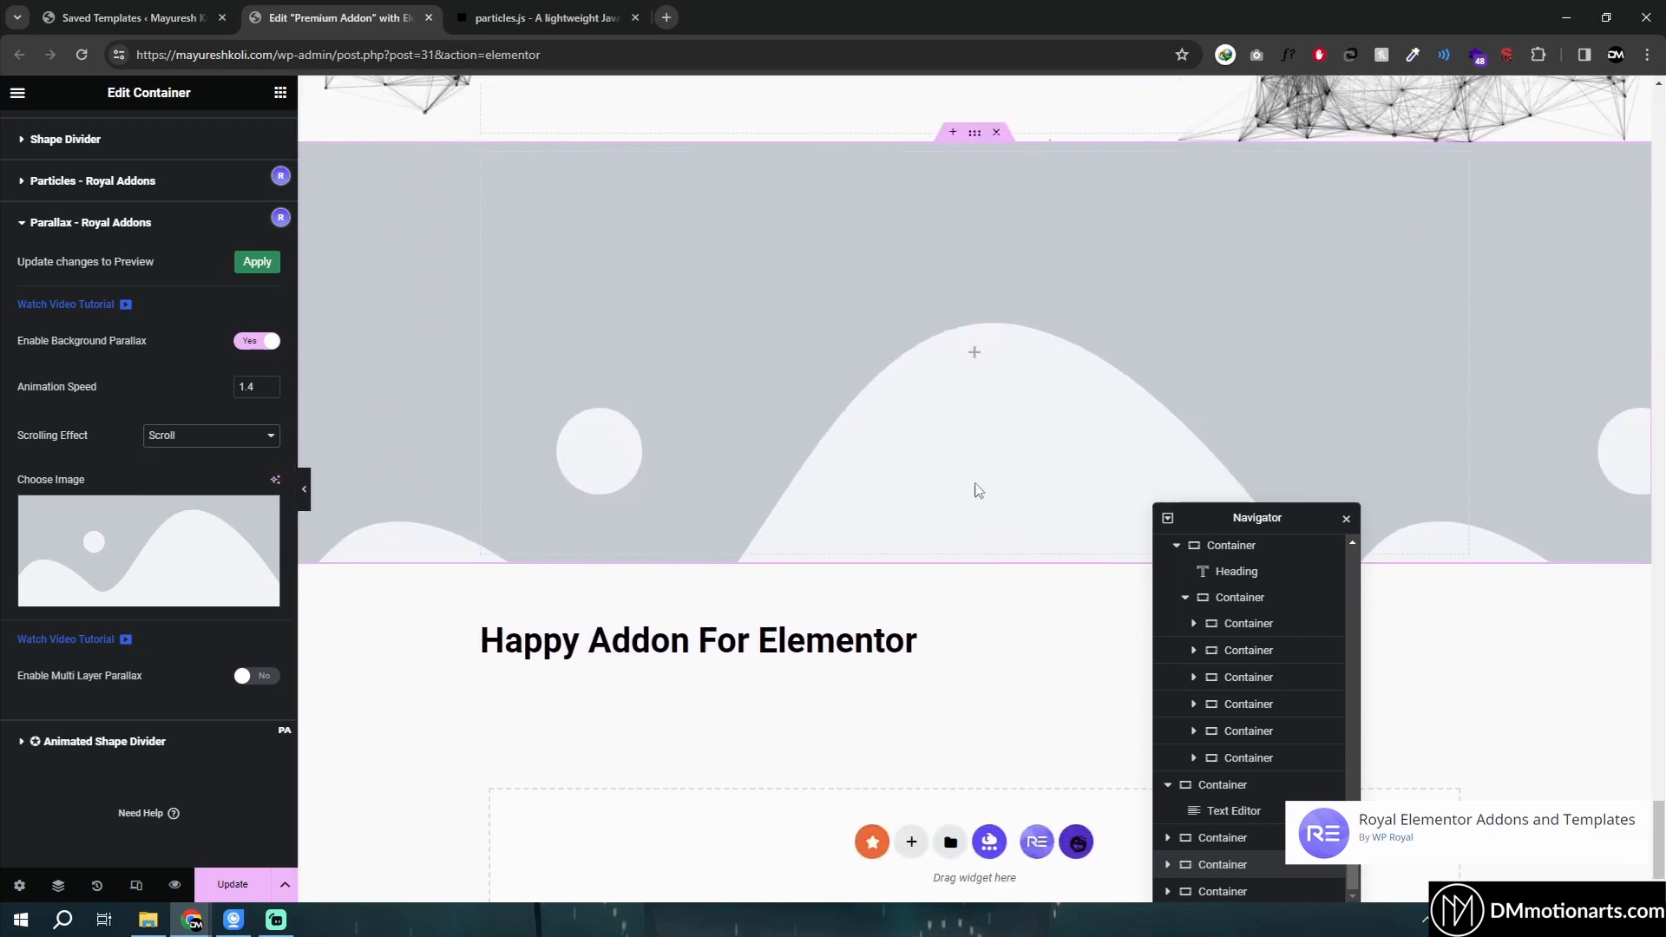
pyautogui.click(257, 262)
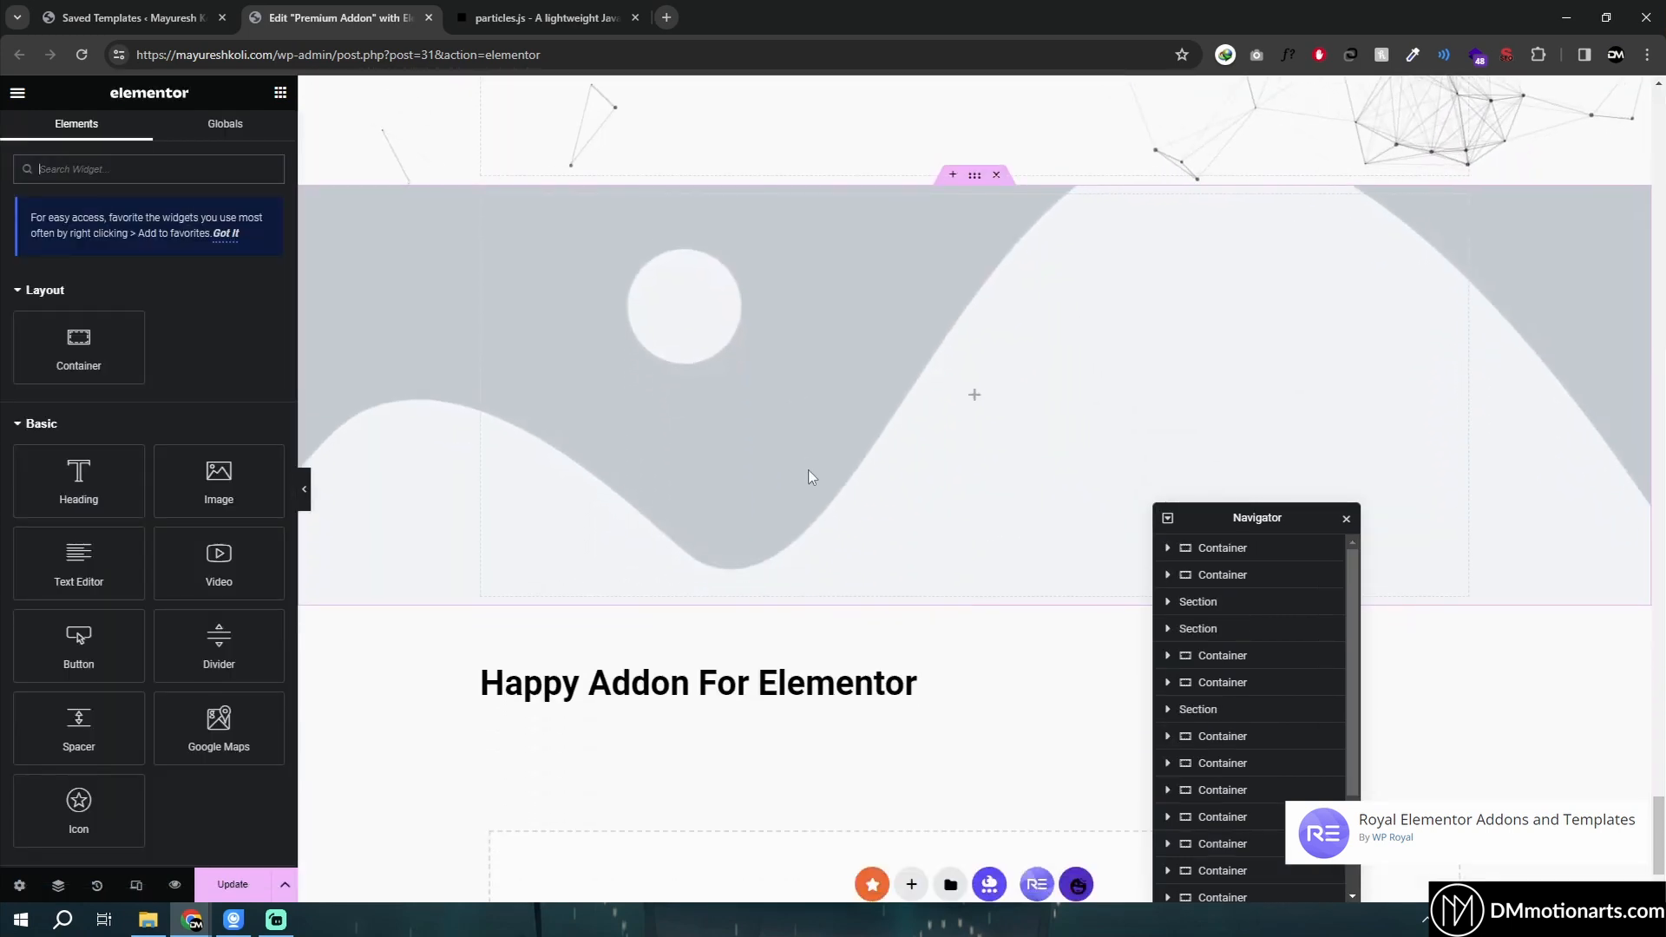
# - Scroll through the page to observe the parallax background effect in the preview
pyautogui.scroll(2, 814, 479)
pyautogui.scroll(-2, 980, 564)
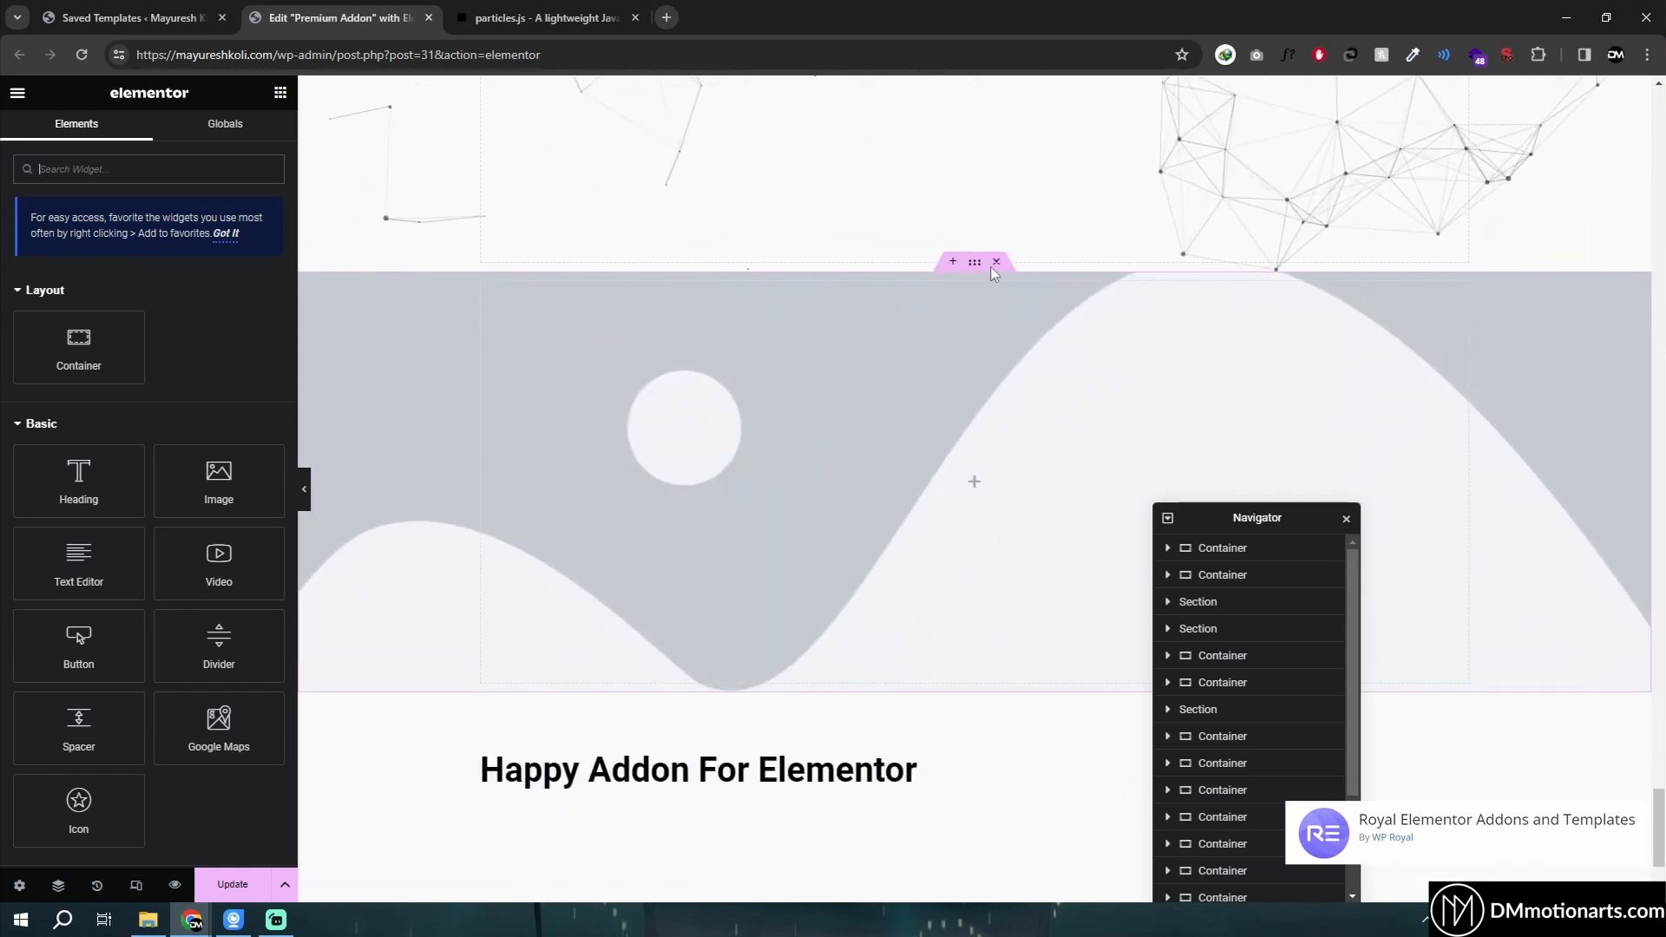
pyautogui.scroll(-3, 1236, 762)
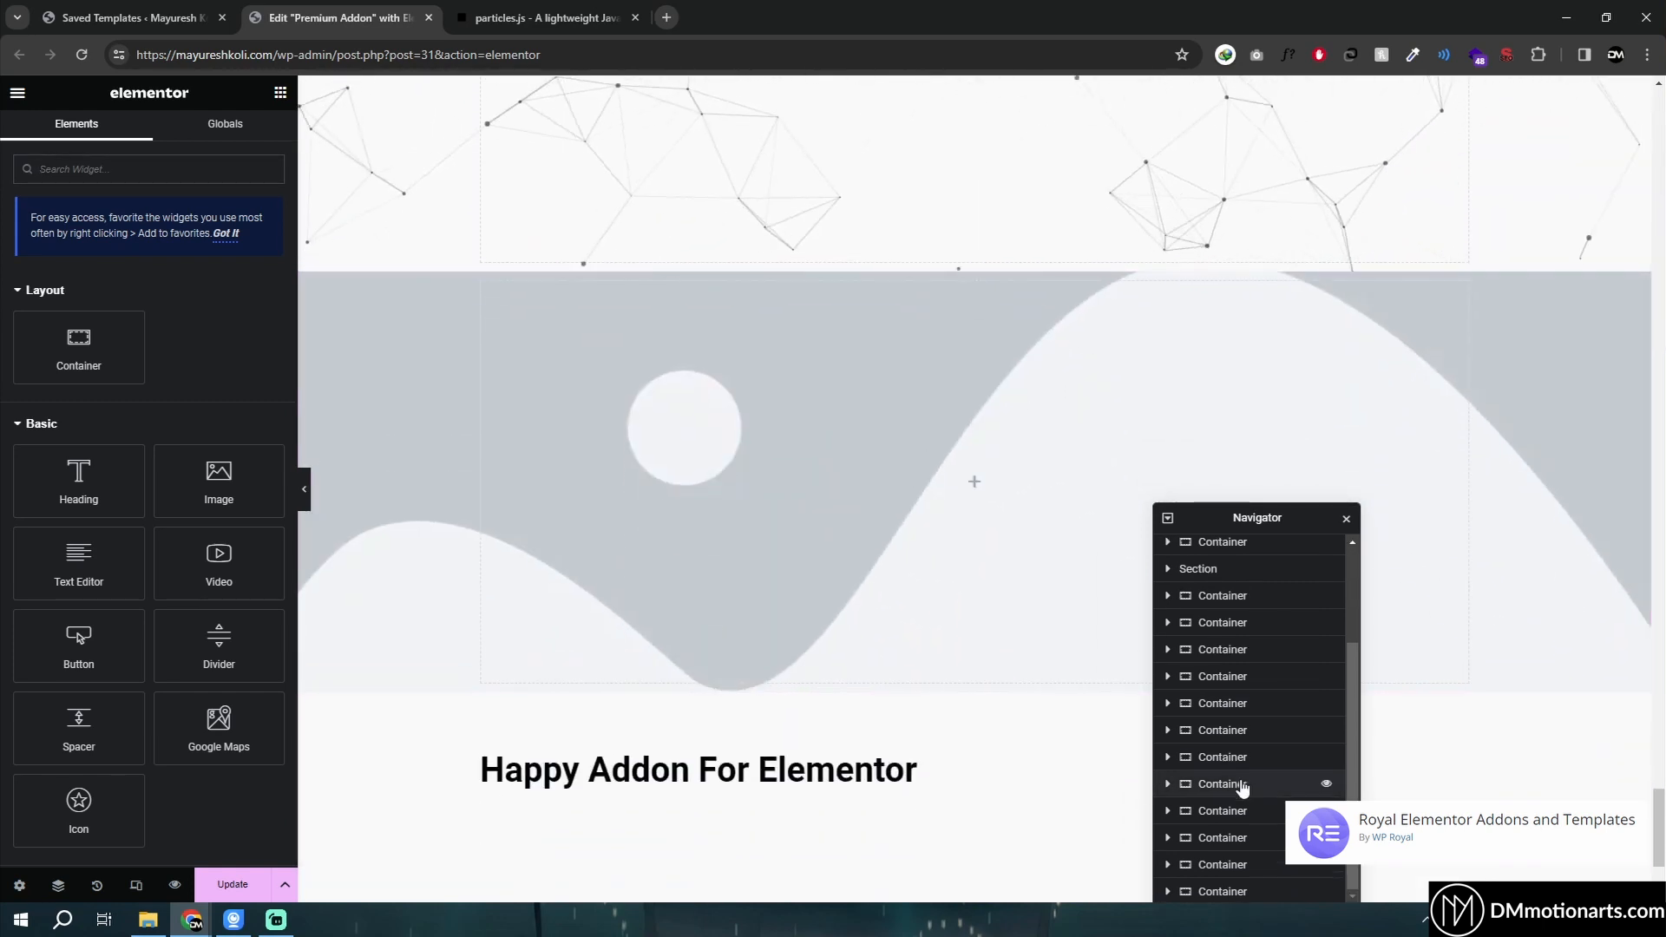
pyautogui.scroll(-2, 994, 583)
# - Select the wave container, disable Background Parallax and enable Multi Layer Parallax in its Parallax – Royal Addons settings
pyautogui.click(976, 510)
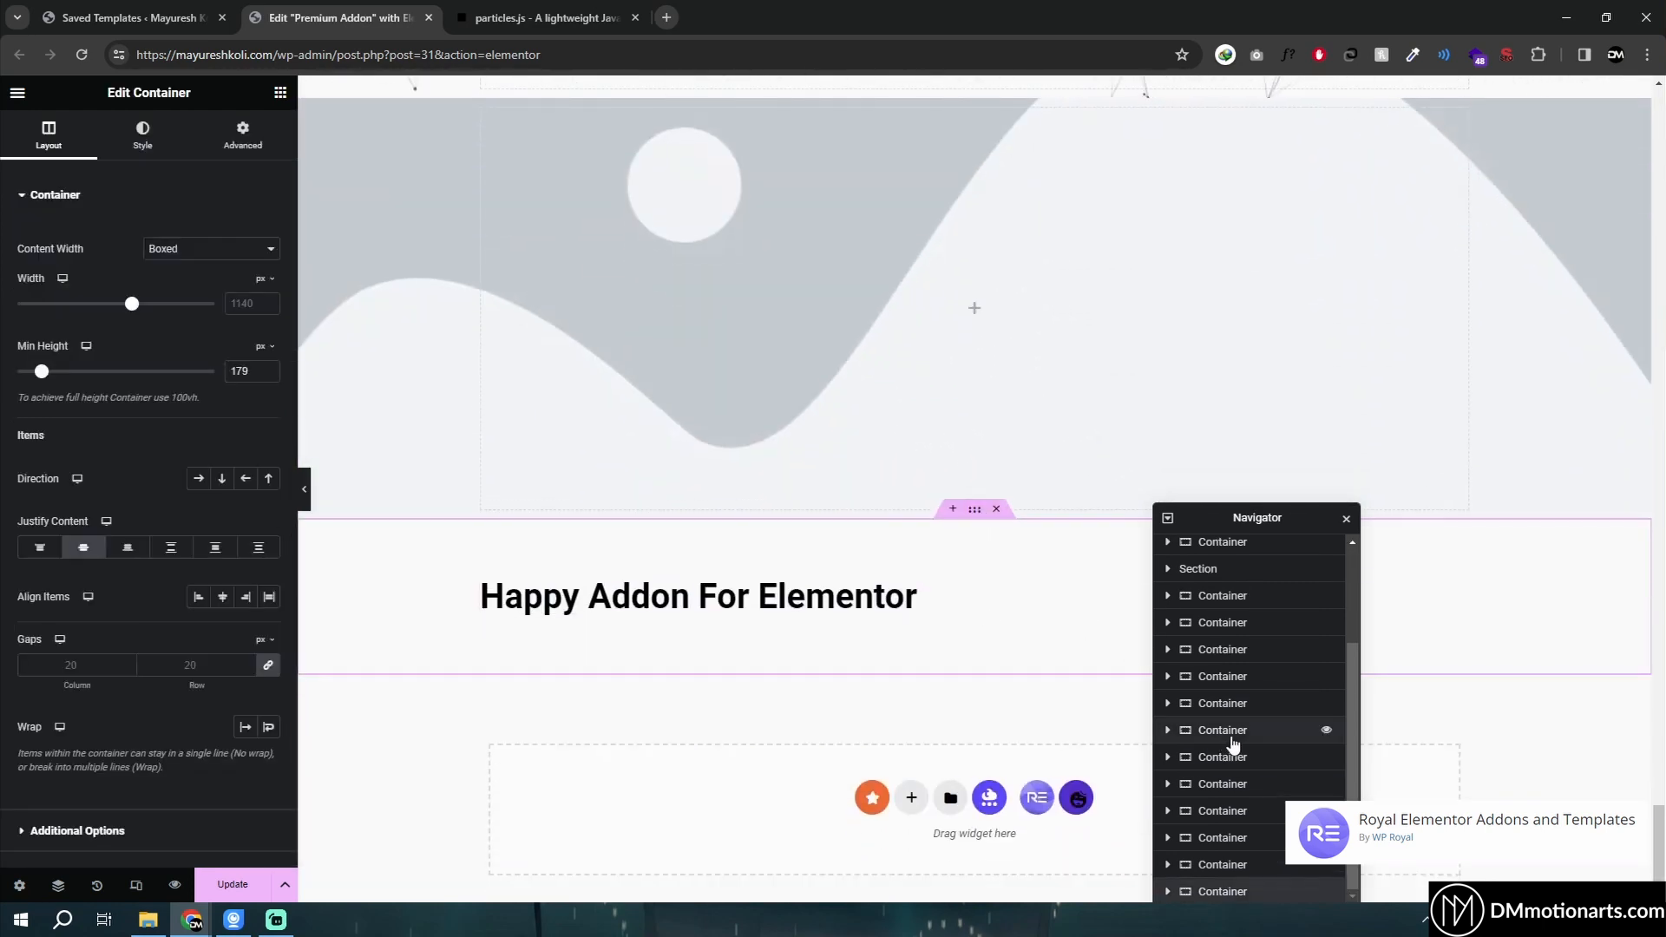
pyautogui.click(1224, 874)
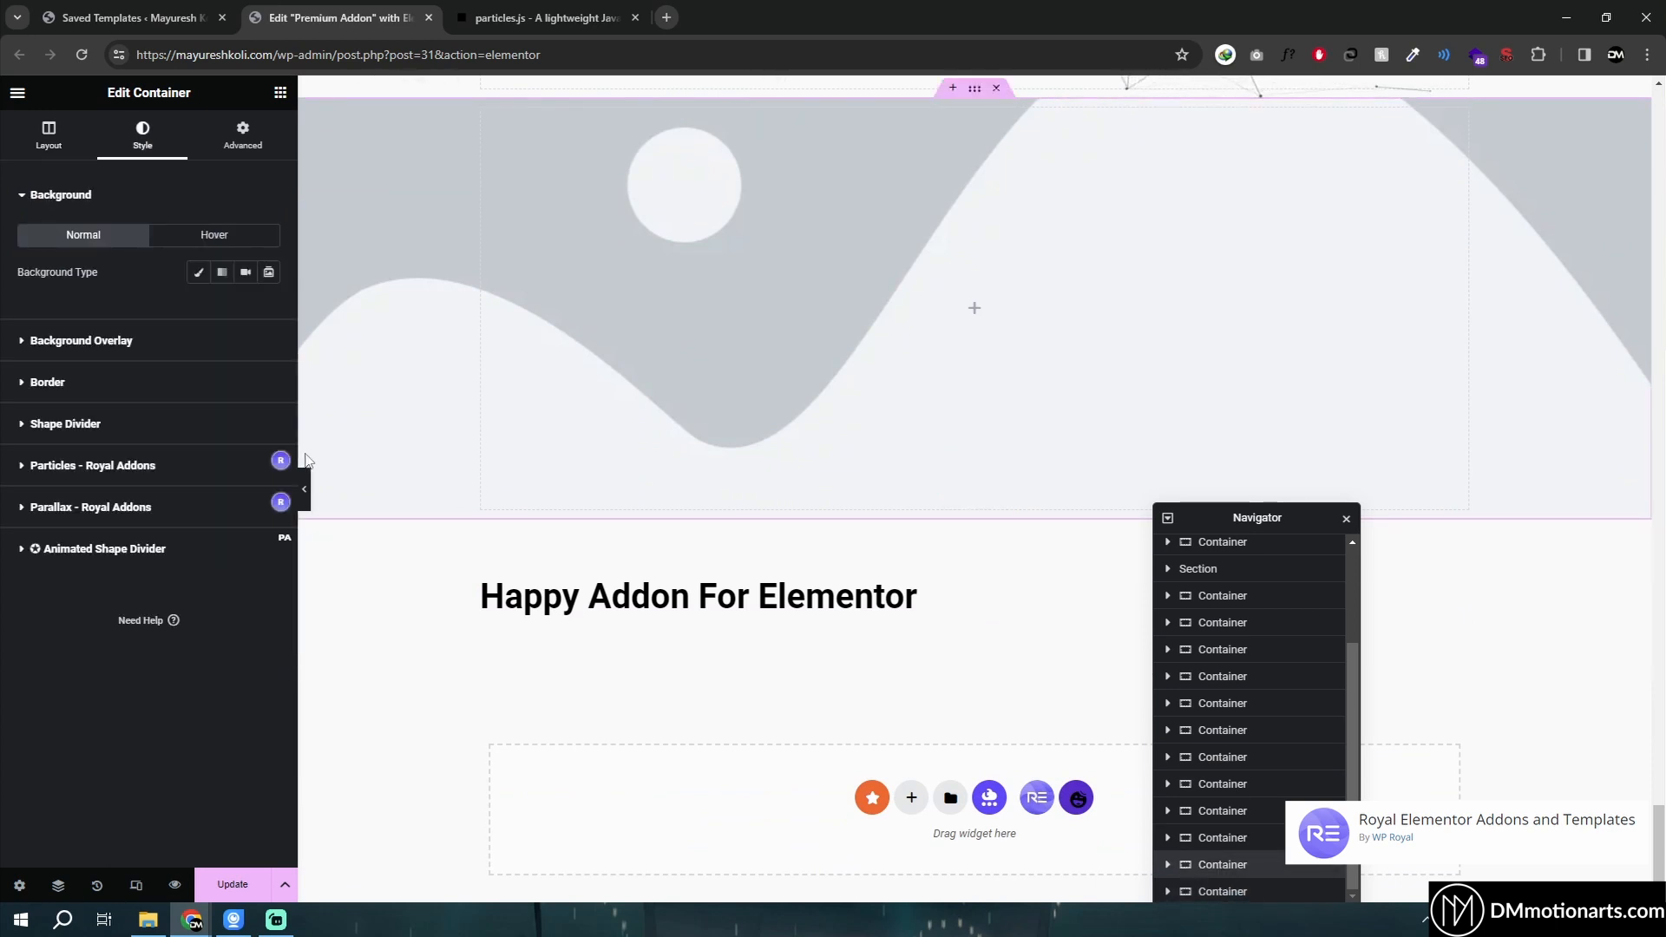
pyautogui.click(50, 511)
pyautogui.scroll(-2, 251, 364)
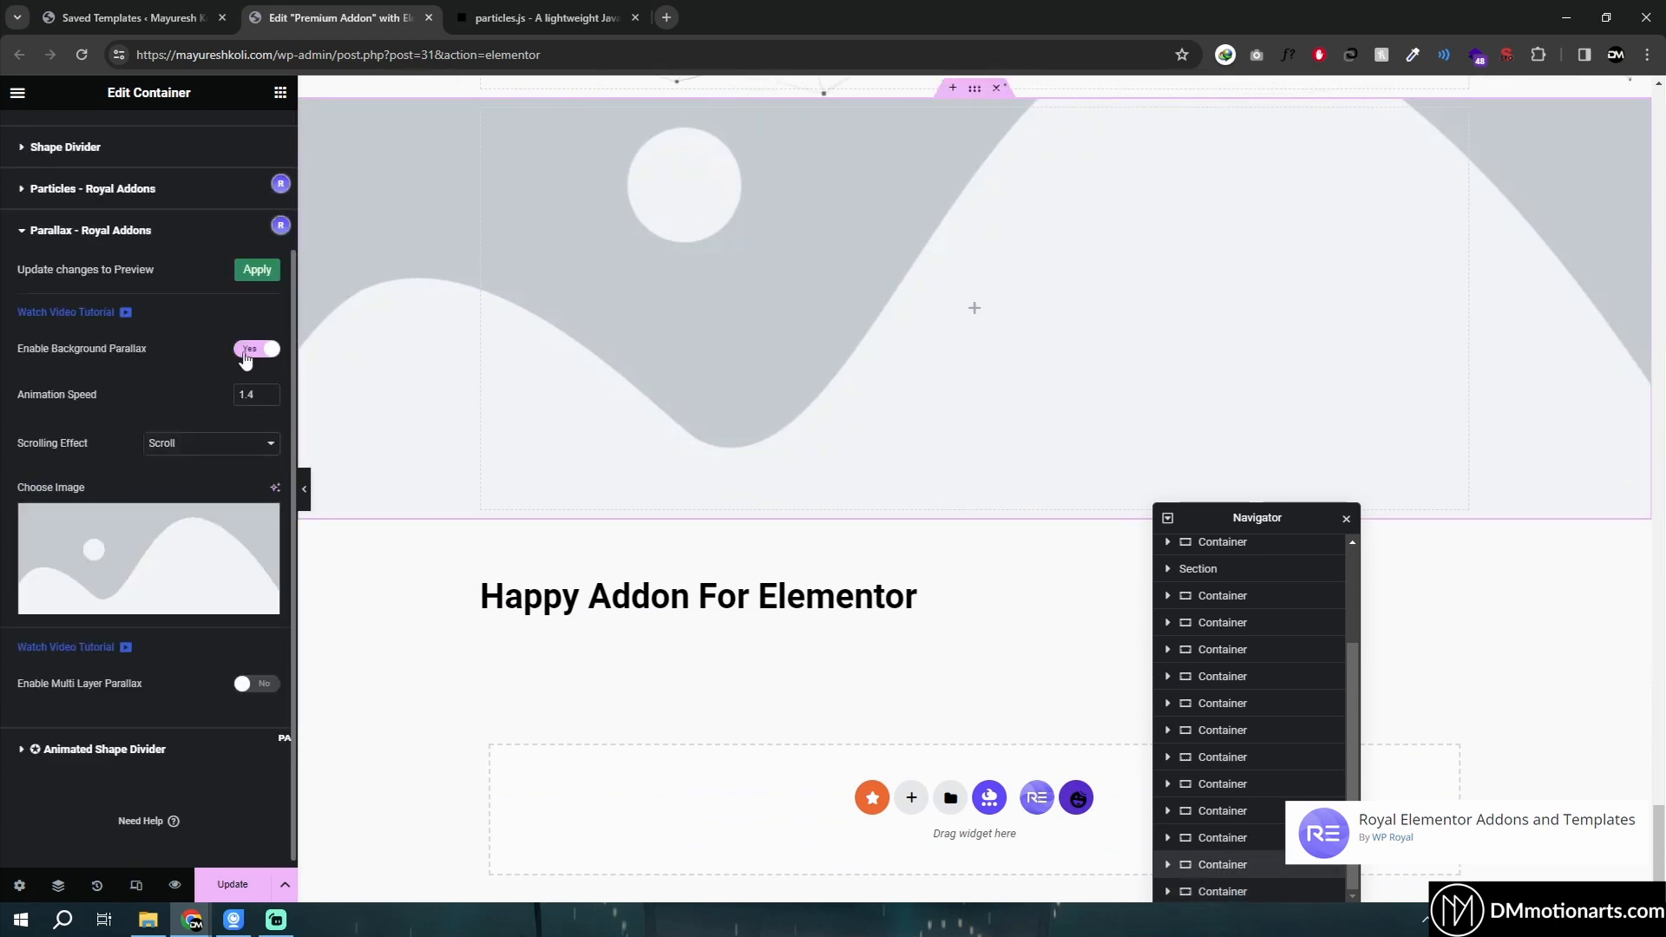
pyautogui.click(257, 349)
pyautogui.scroll(2, 257, 404)
pyautogui.click(248, 602)
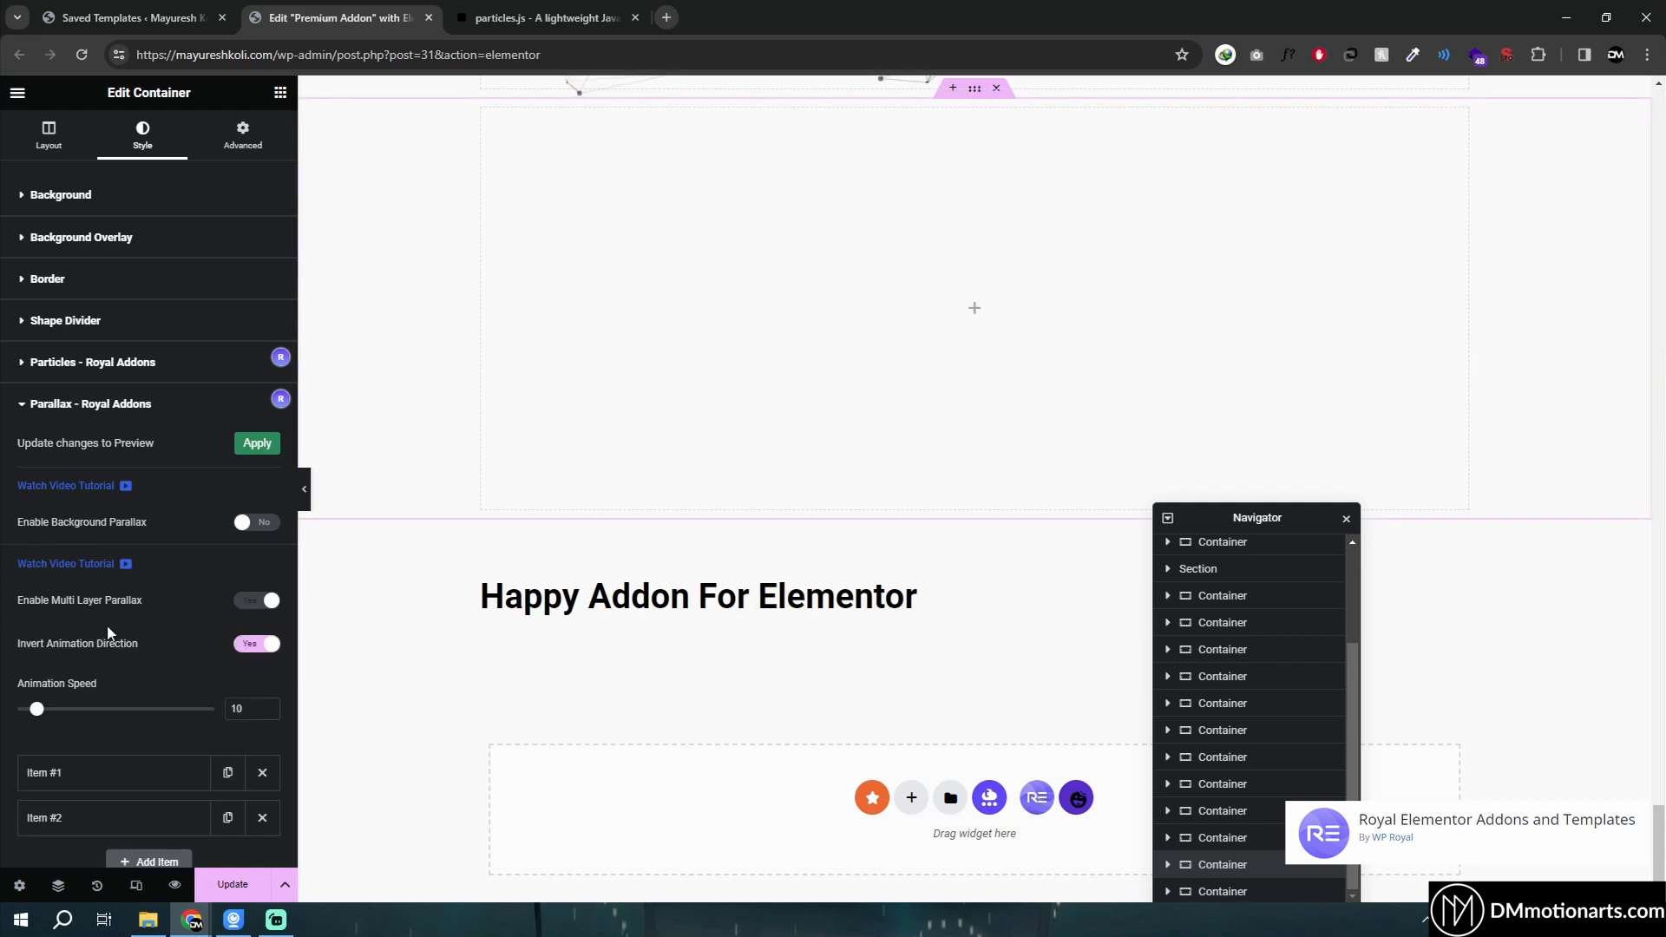
# - Expand parallax layer Item #1 and set its horizontal position to 51%
pyautogui.scroll(-2, 114, 622)
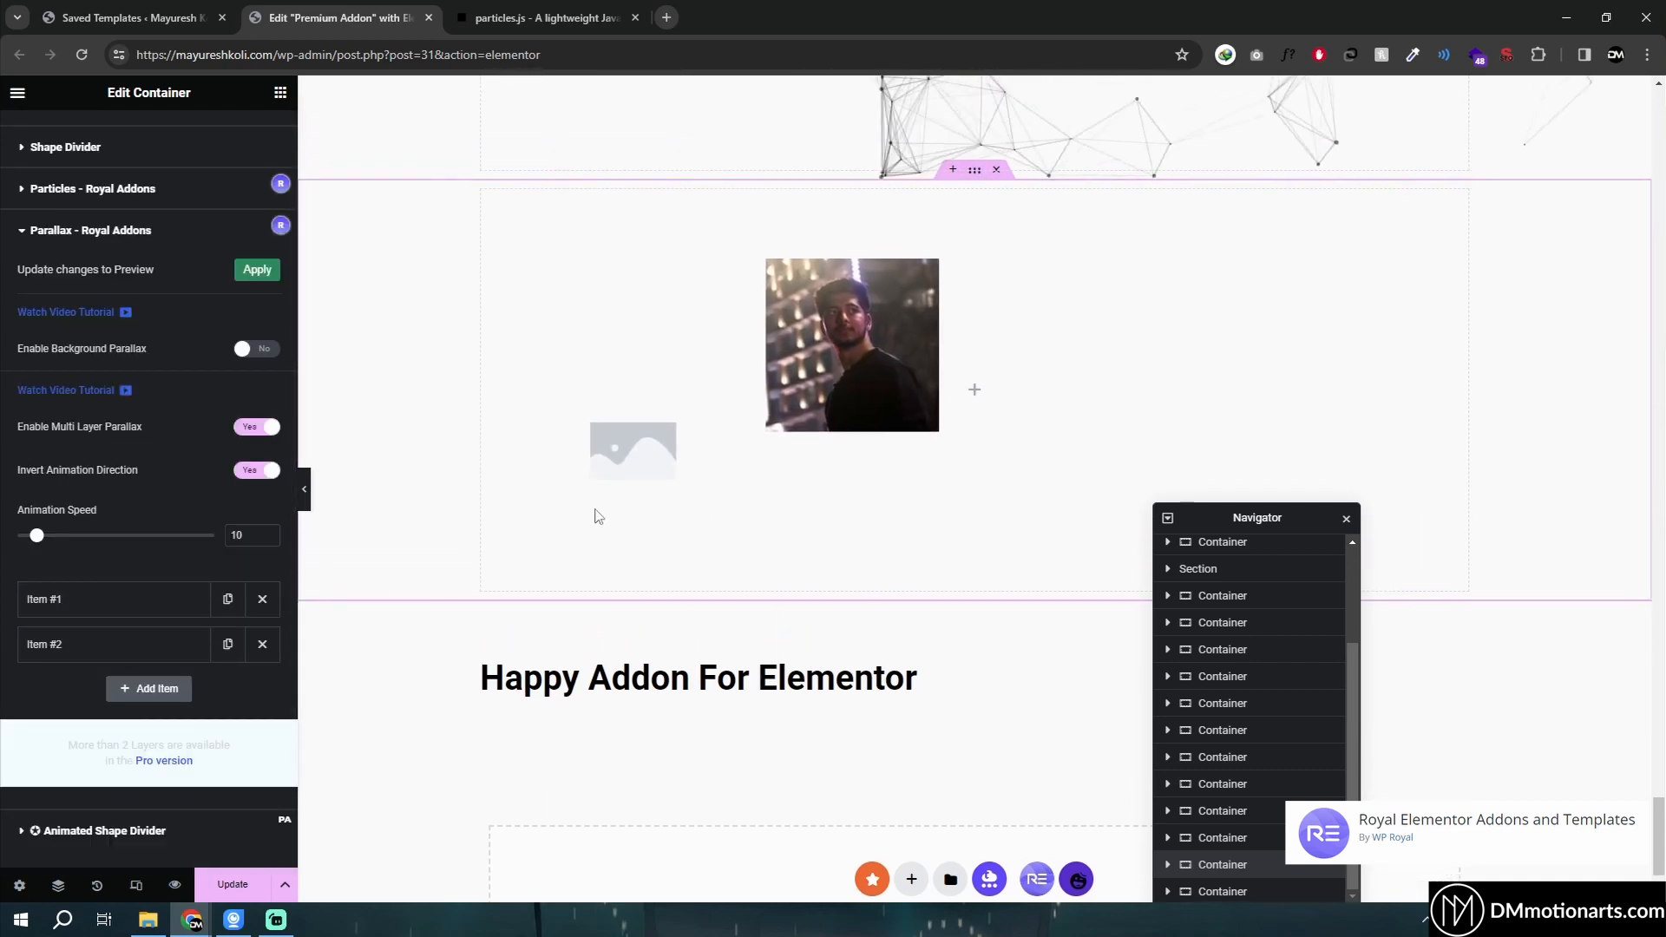
pyautogui.click(122, 598)
pyautogui.scroll(-2, 120, 625)
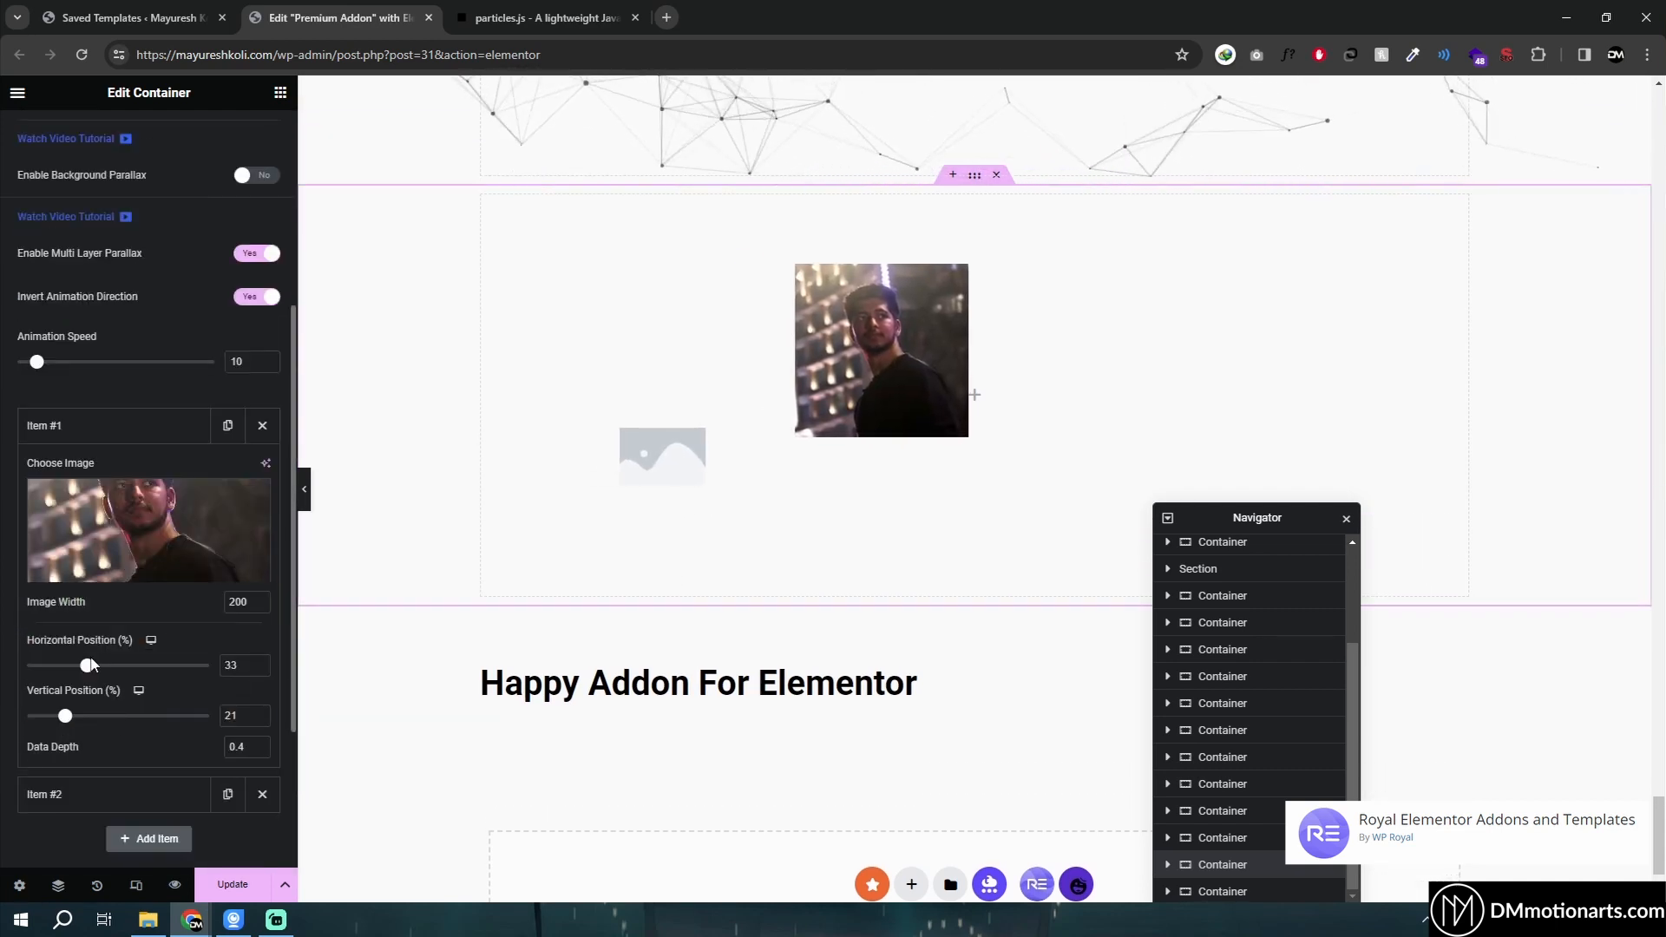
pyautogui.click(120, 666)
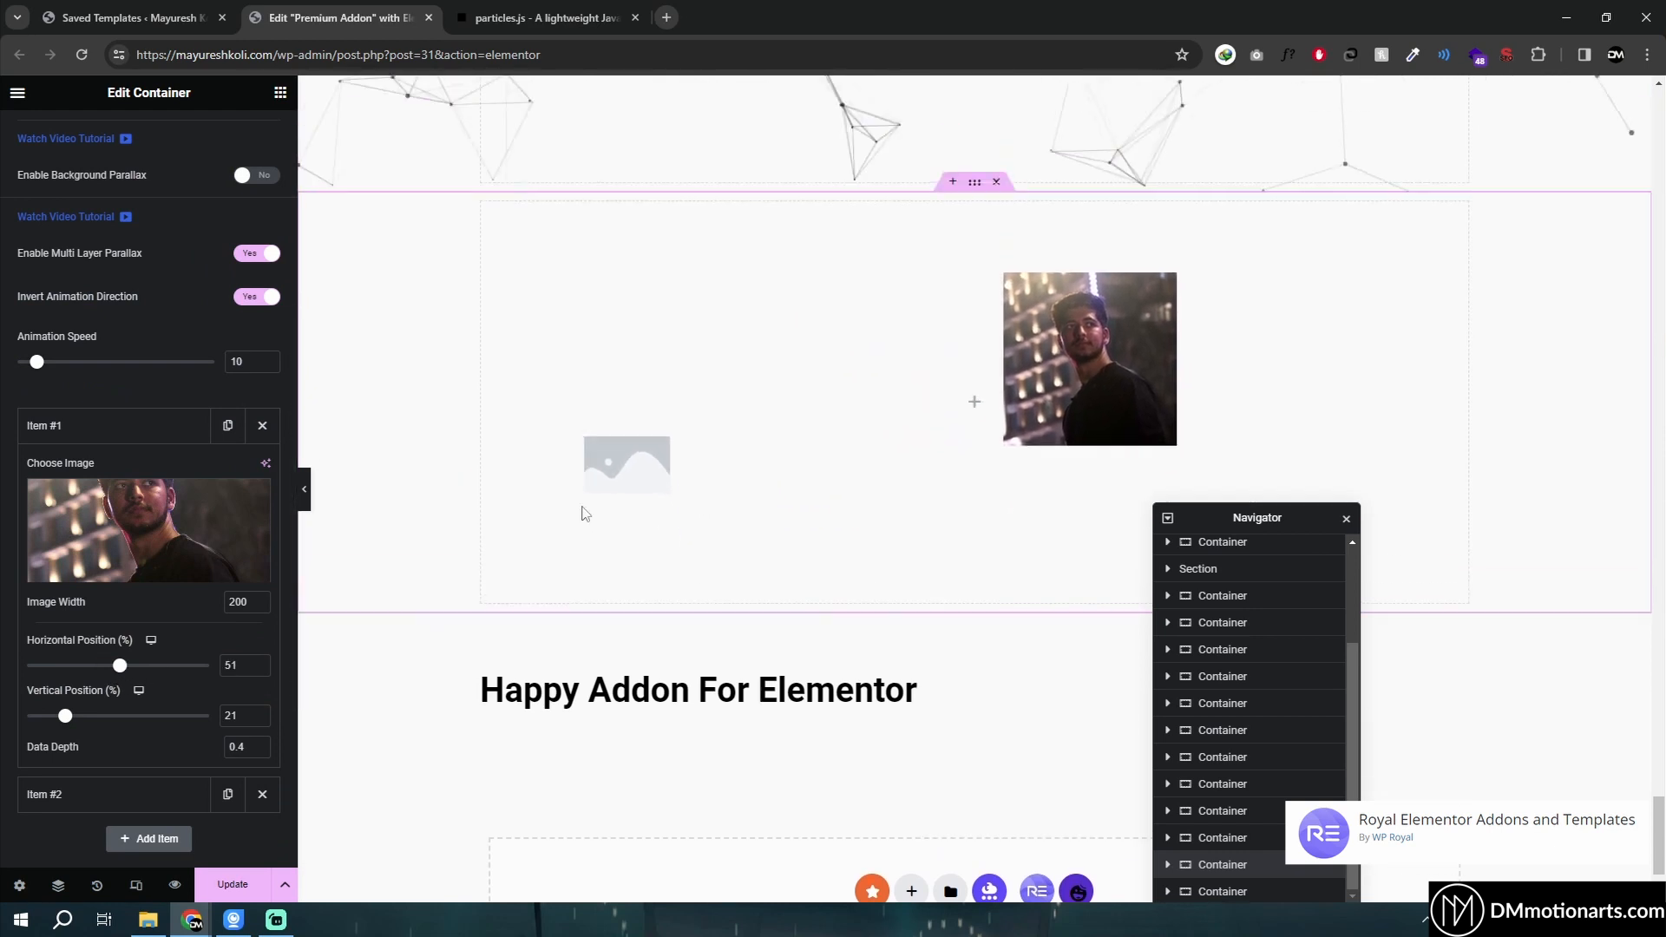
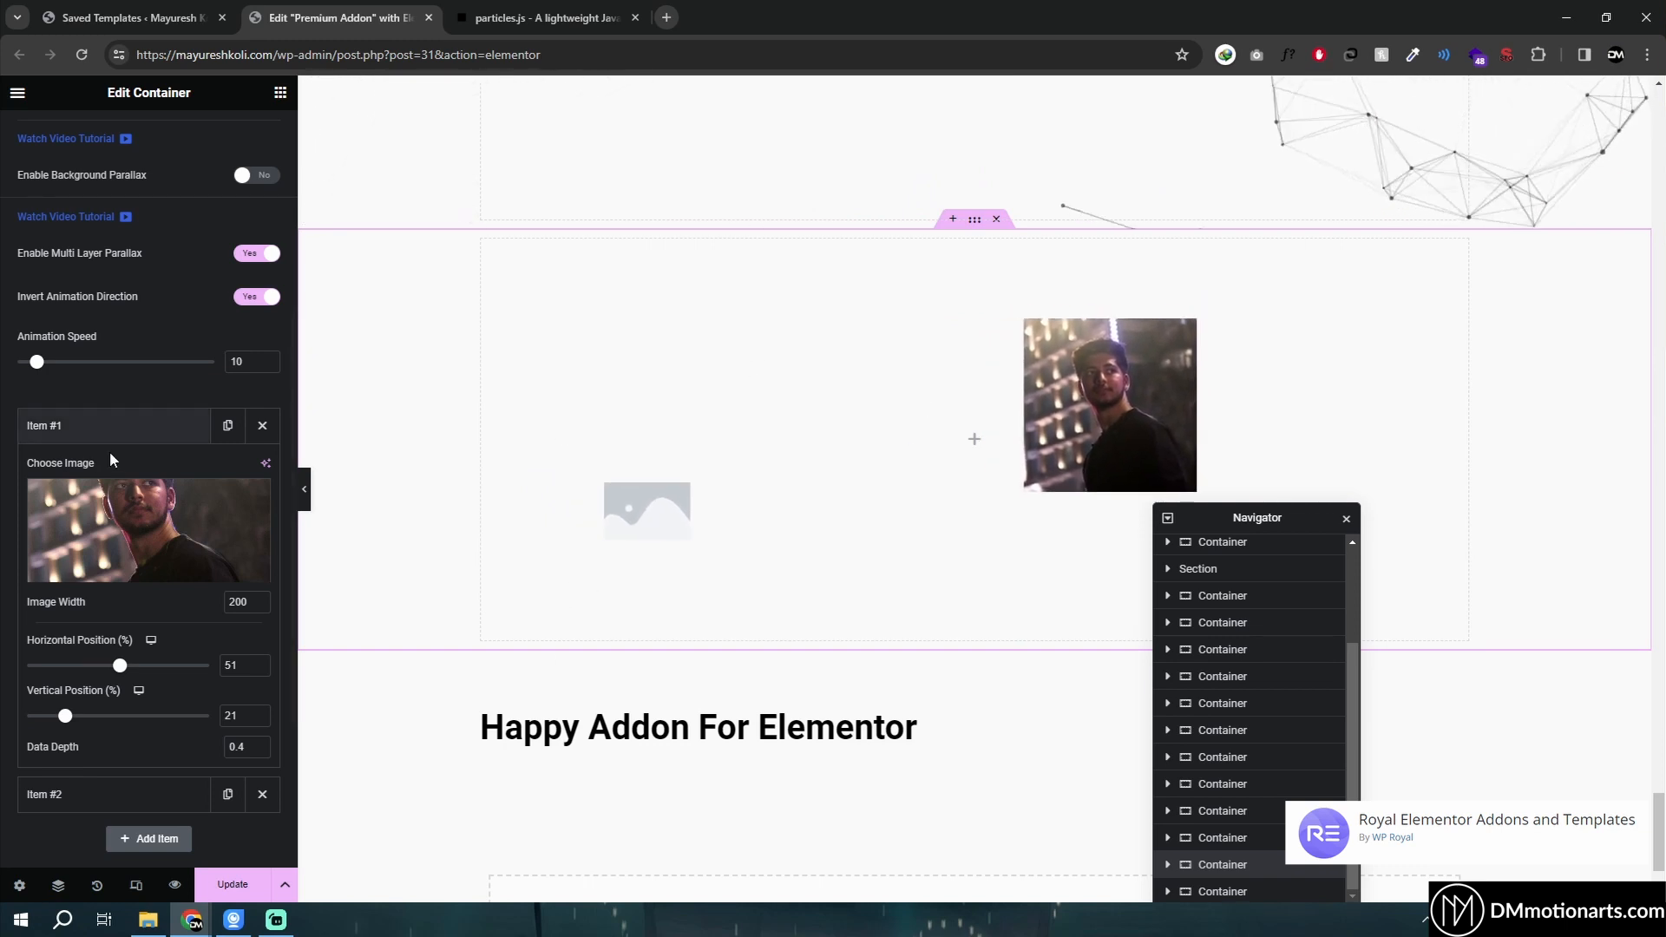
# - Re-enable Background Parallax on the wave container and scroll the preview to see both parallax effects together
pyautogui.scroll(1, 149, 252)
pyautogui.click(247, 263)
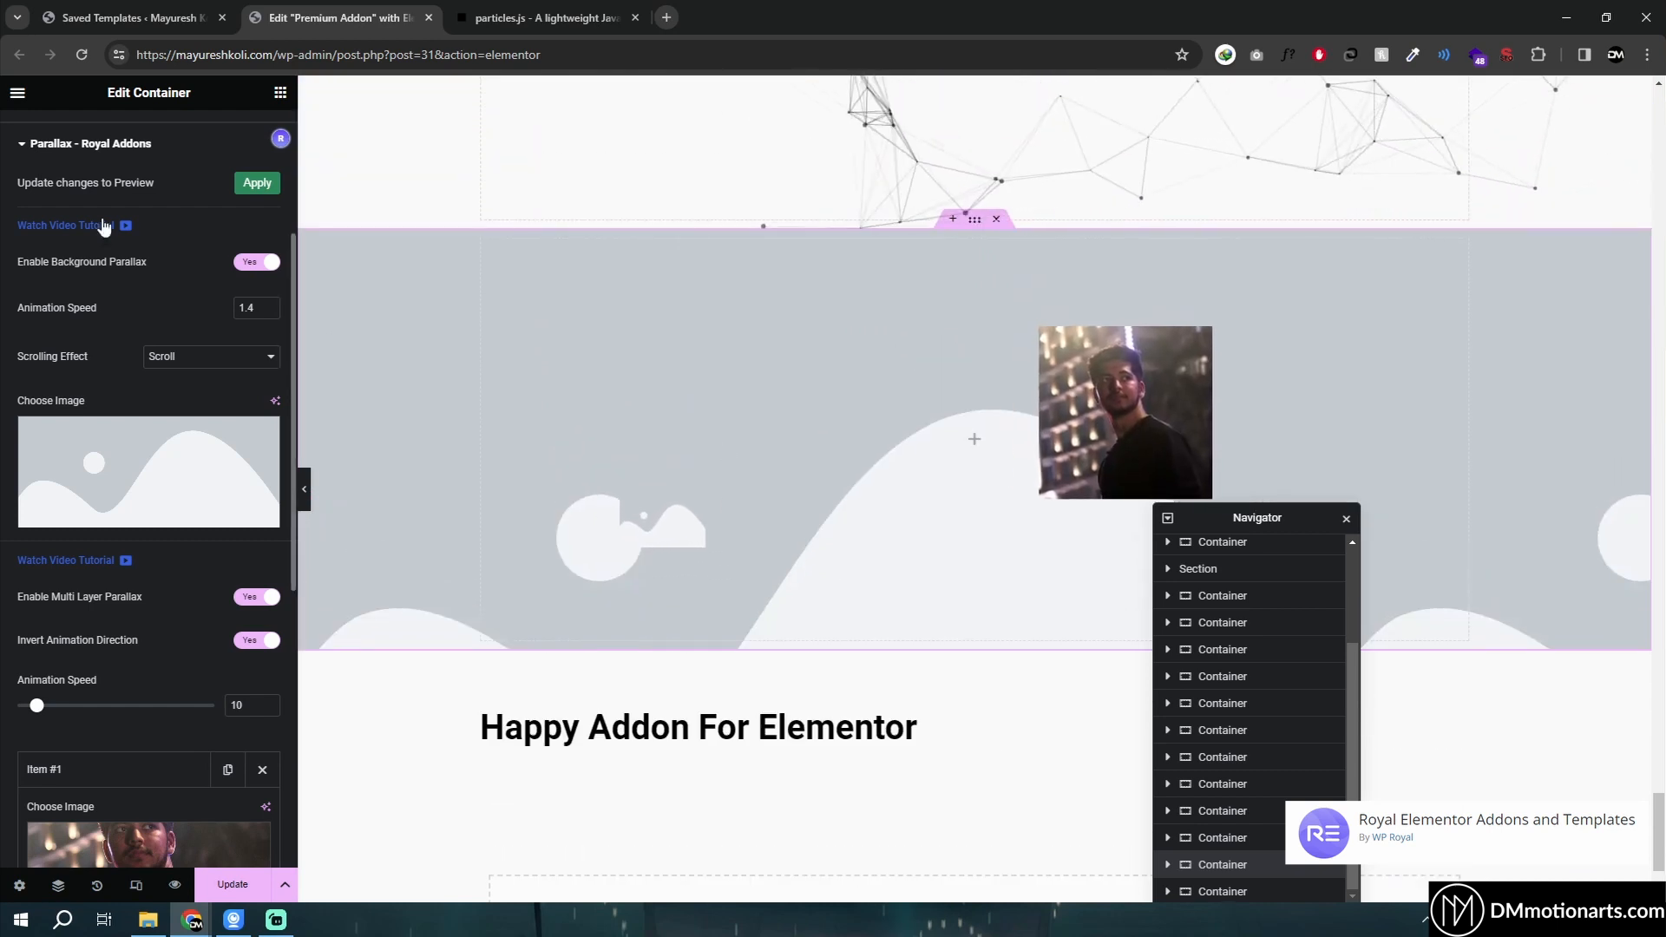
pyautogui.scroll(-2, 518, 373)
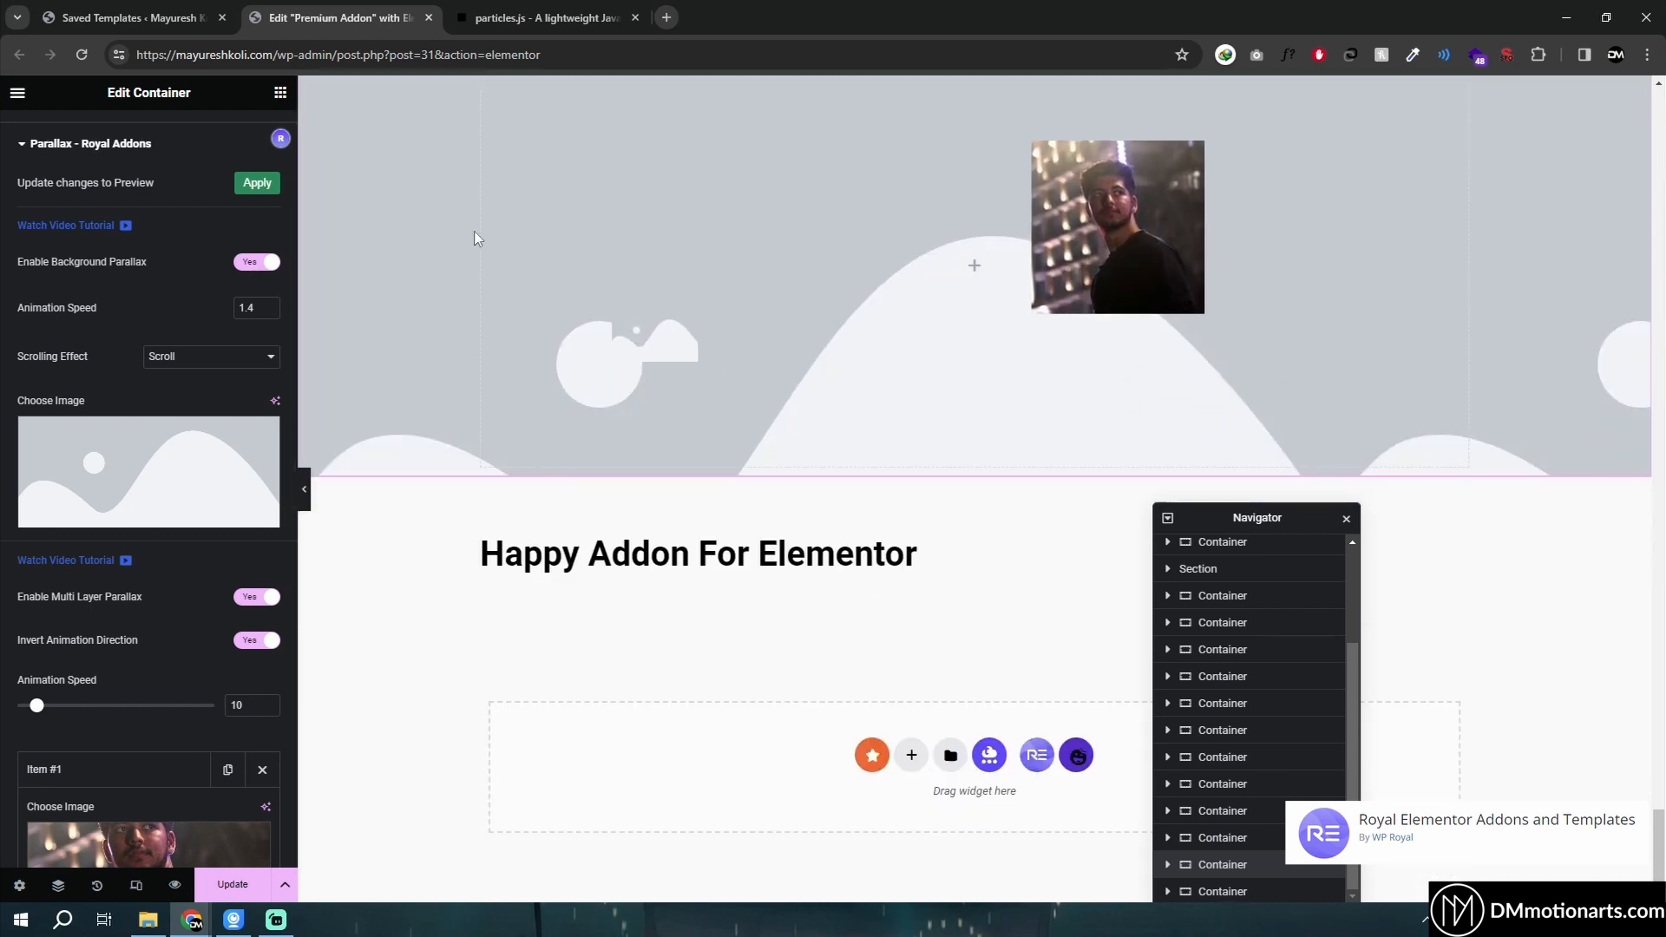
pyautogui.scroll(3, 473, 231)
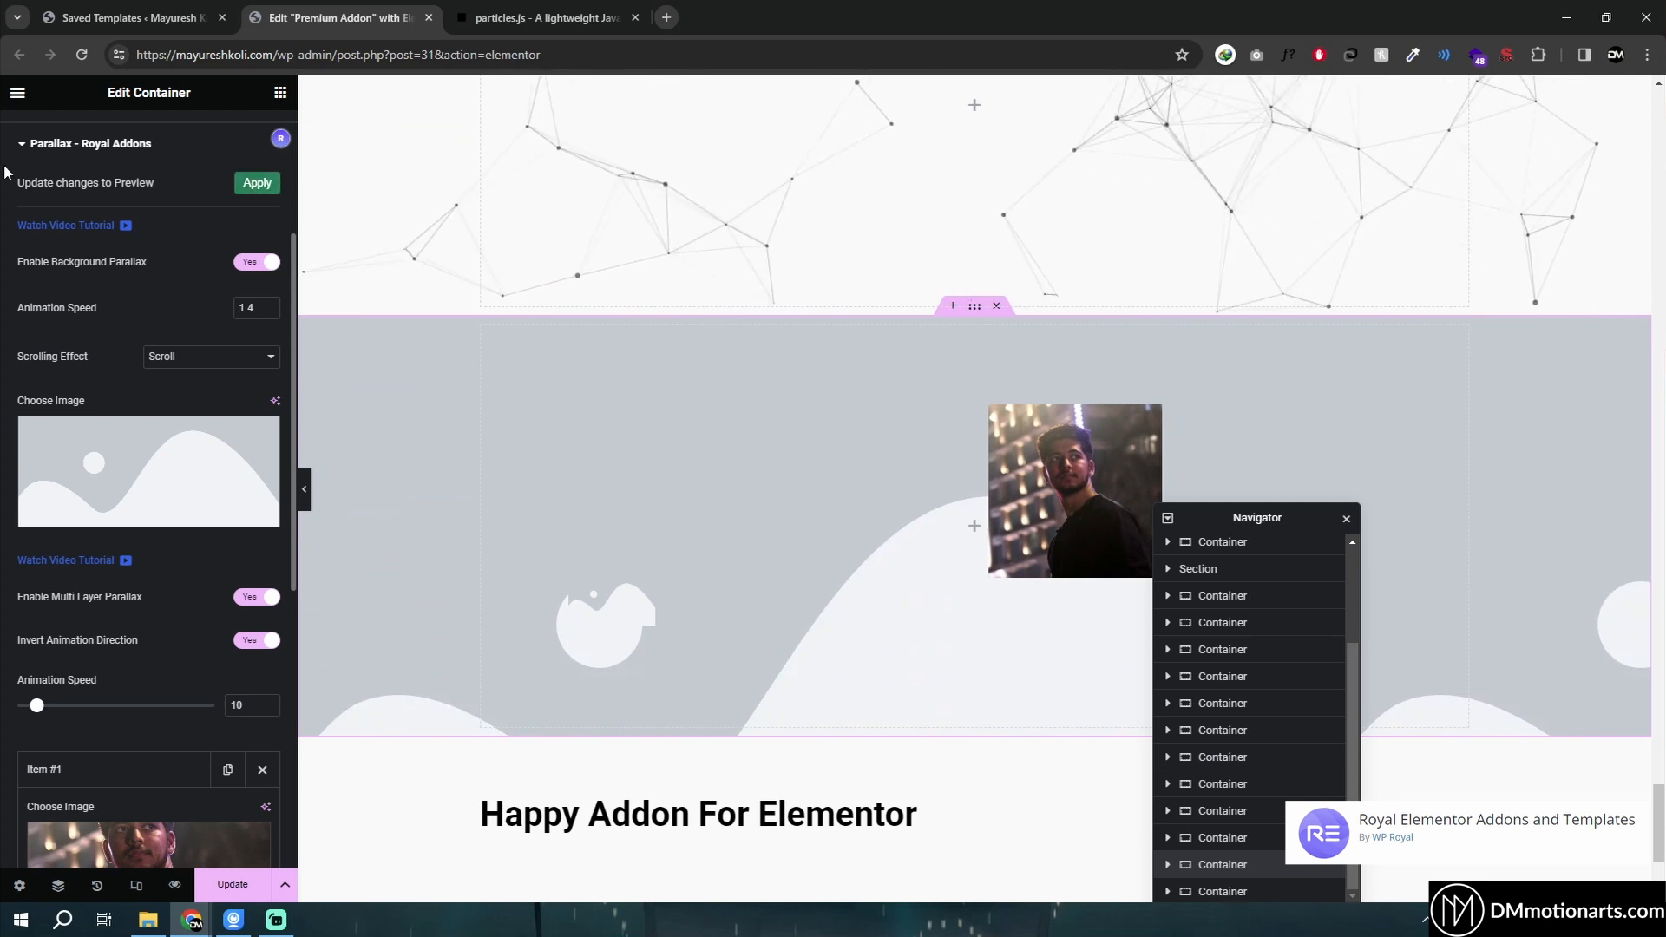
# - Collapse the Parallax – Royal Addons settings and open the Animated Shape Divider section
pyautogui.click(78, 143)
pyautogui.click(61, 448)
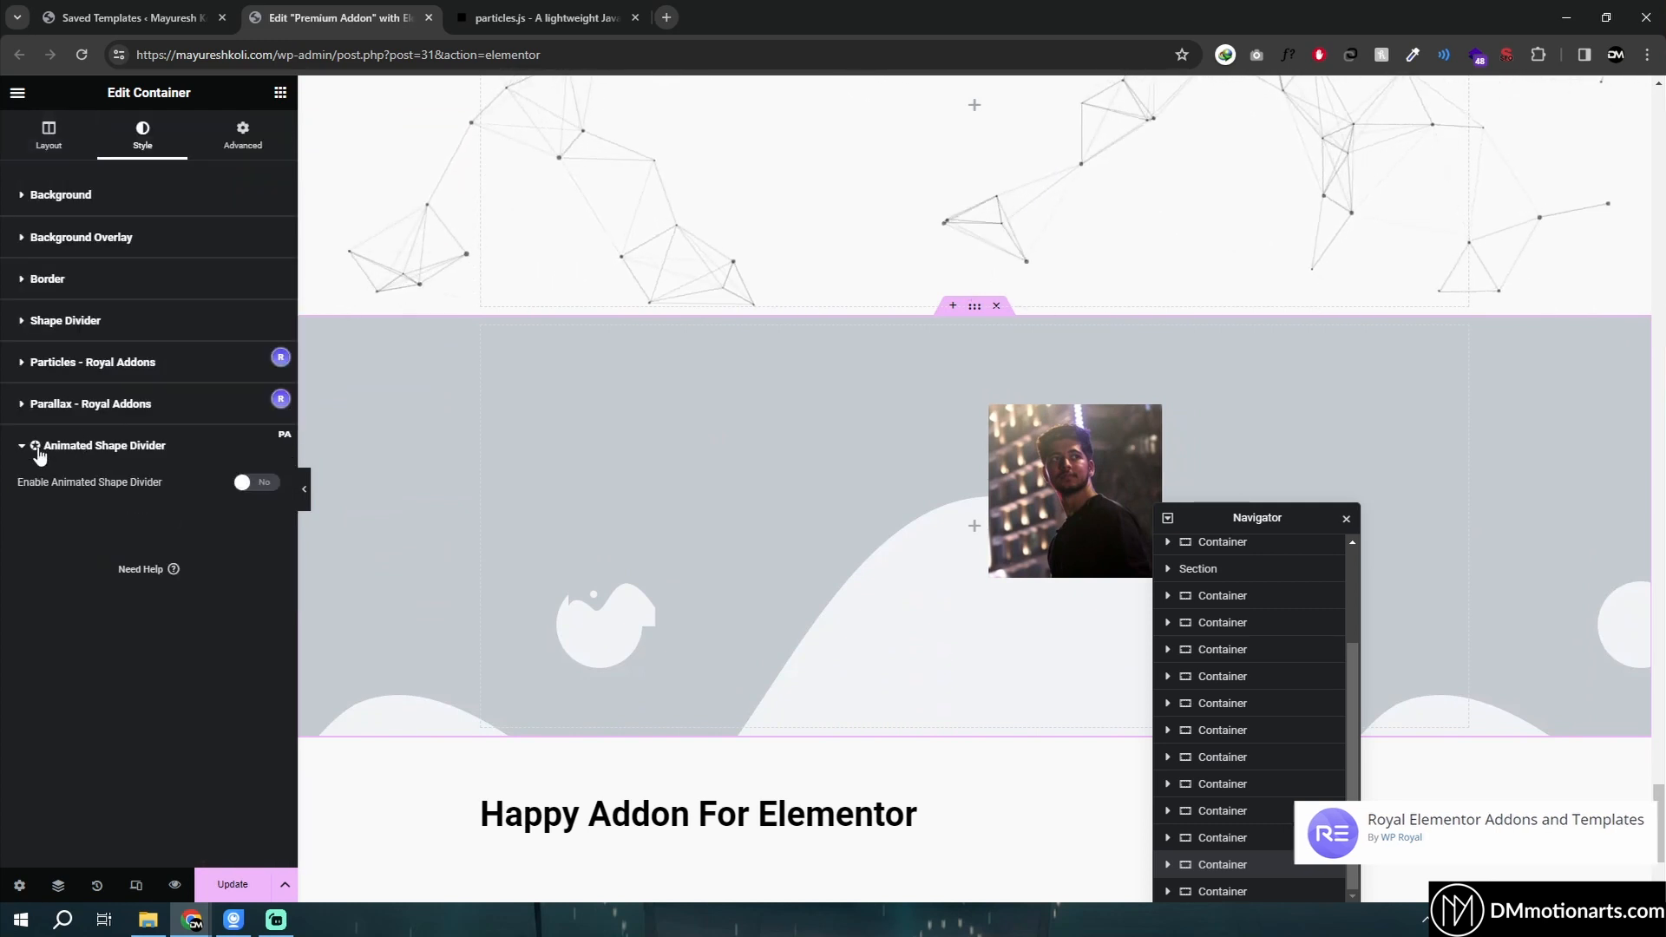
pyautogui.click(40, 449)
# - Open the AE Global Templates list in the admin tab and copy the Test template's shortcode
pyautogui.click(126, 18)
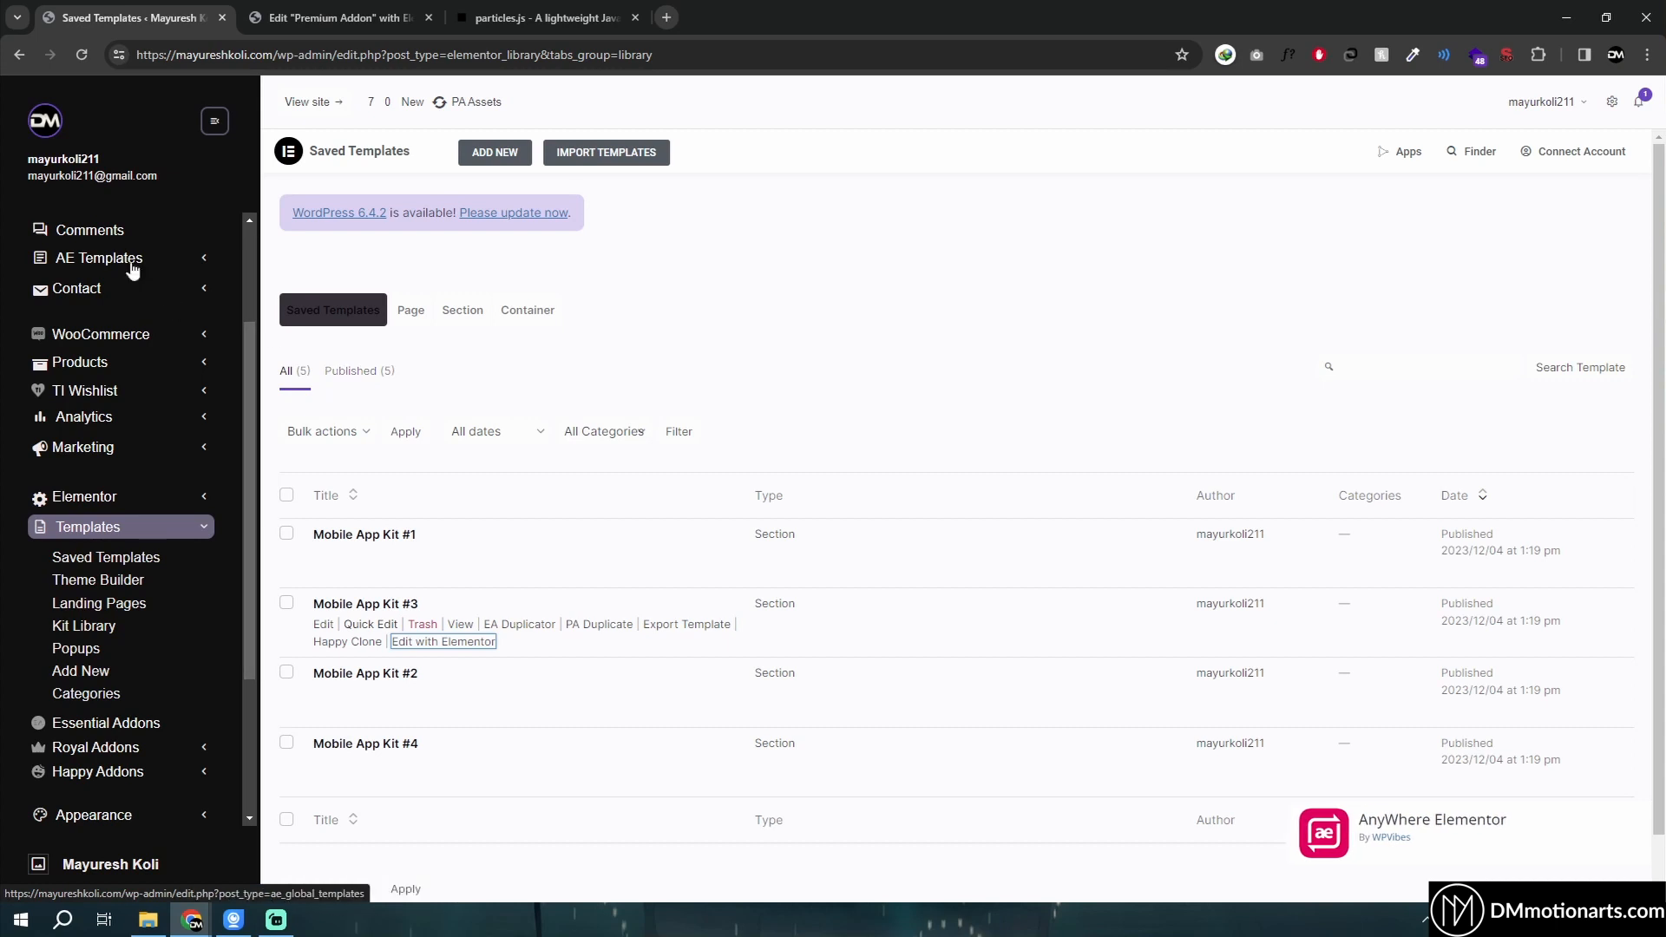
pyautogui.scroll(-1, 338, 641)
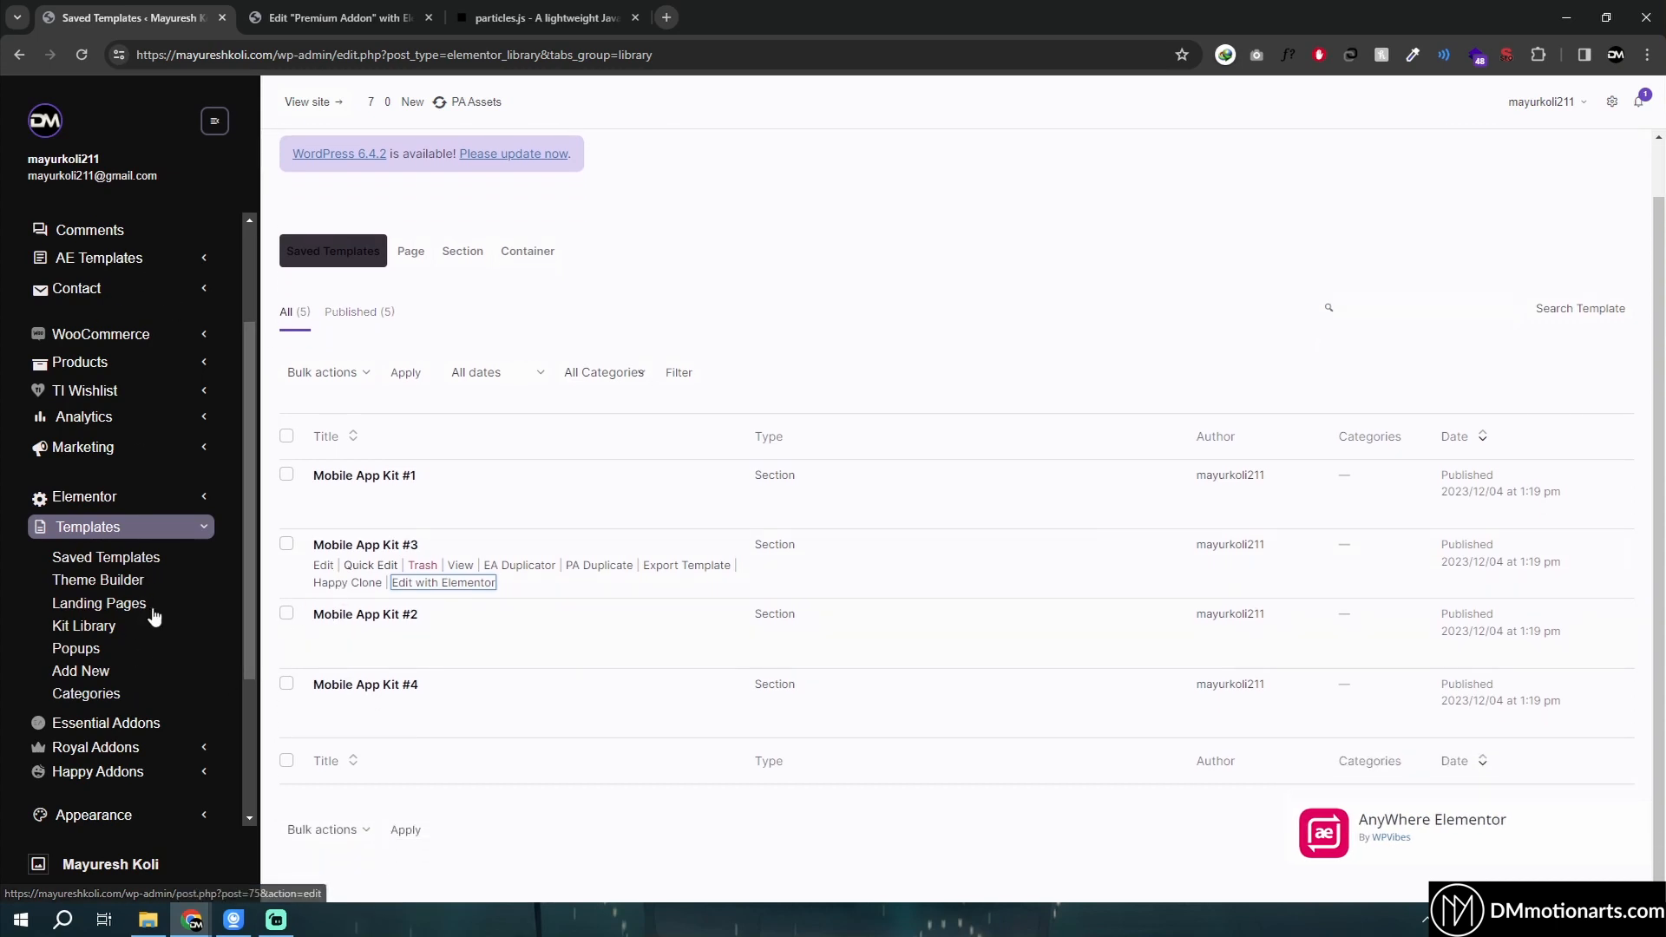
pyautogui.click(99, 257)
pyautogui.click(102, 295)
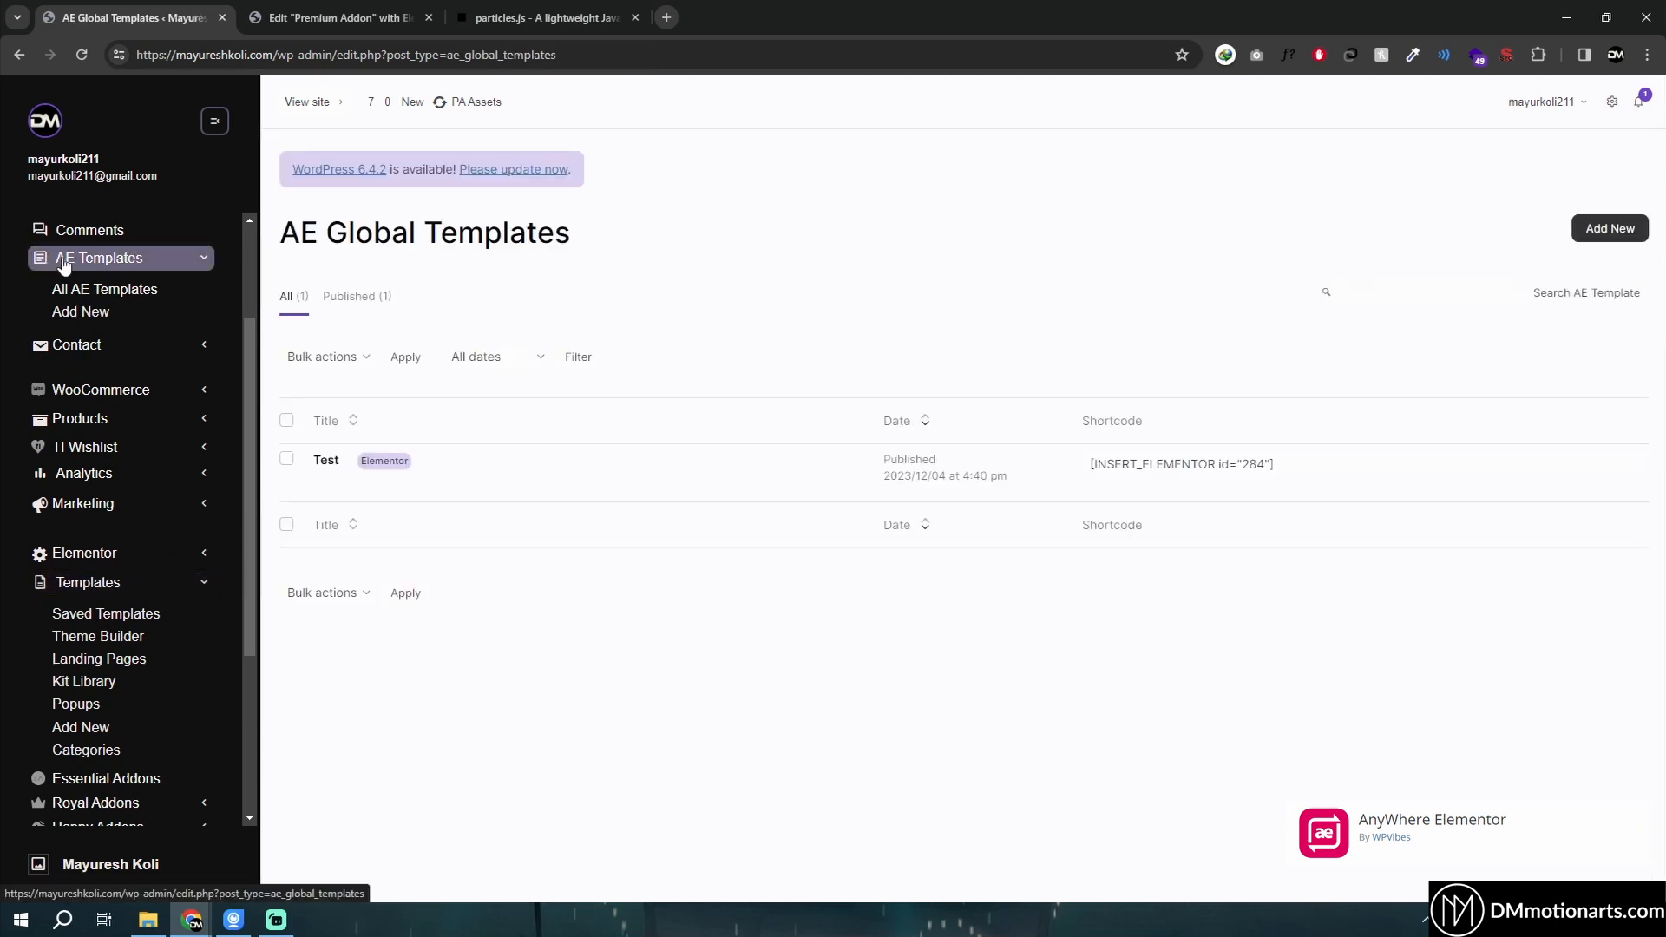
pyautogui.scroll(-3, 126, 586)
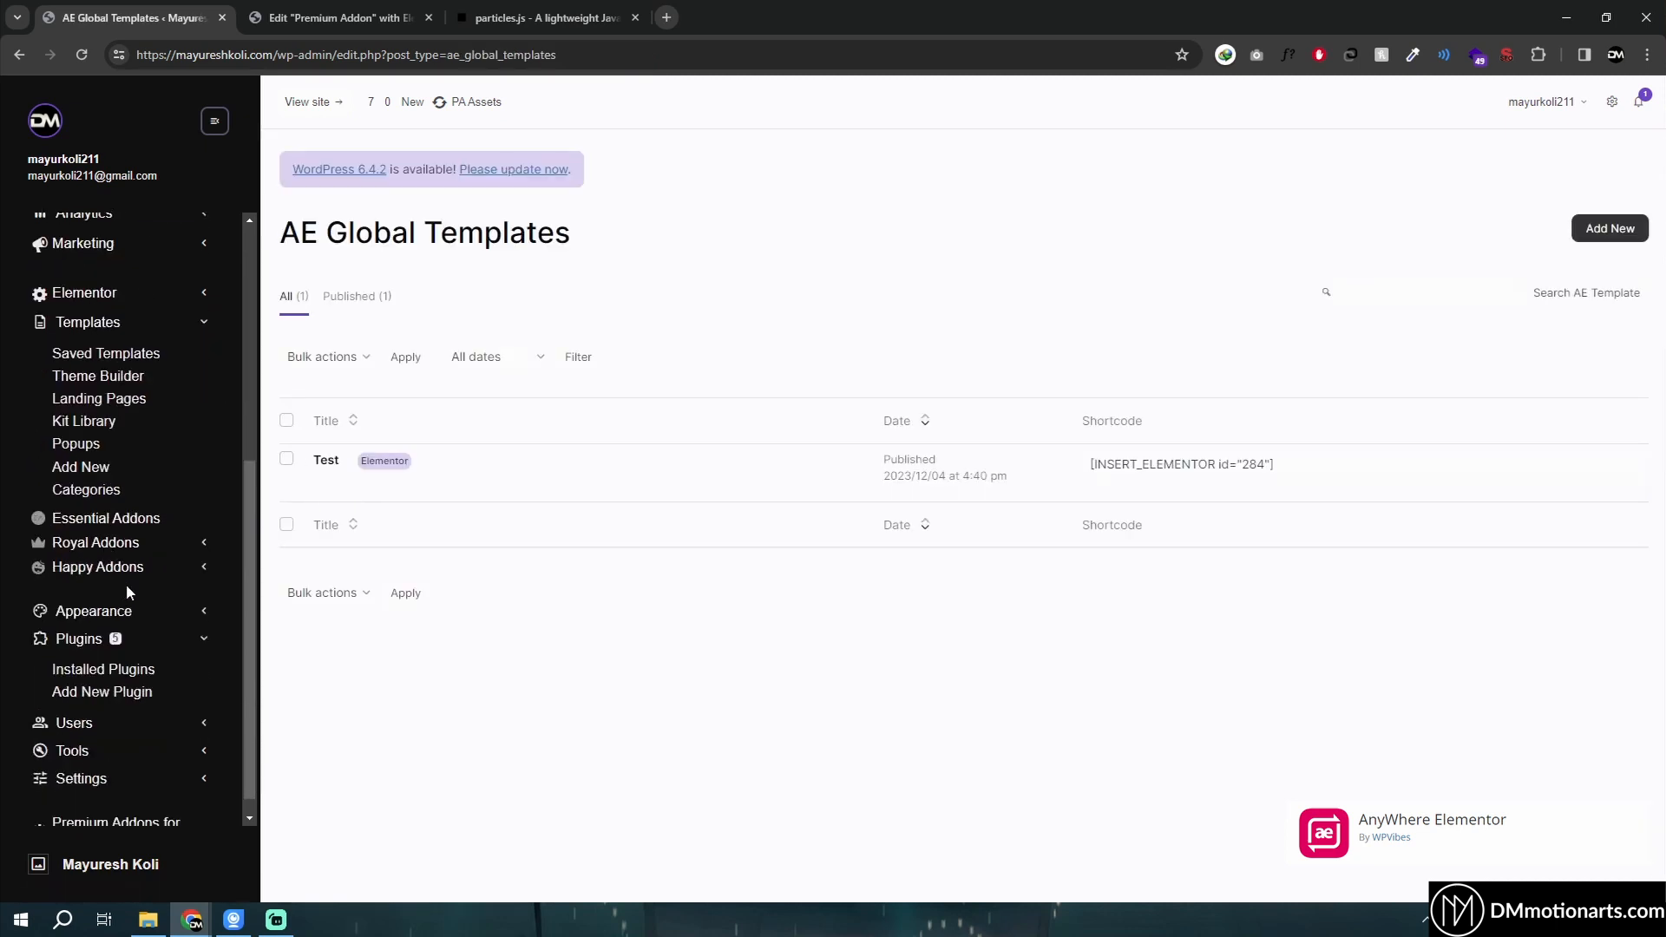
pyautogui.scroll(5, 188, 543)
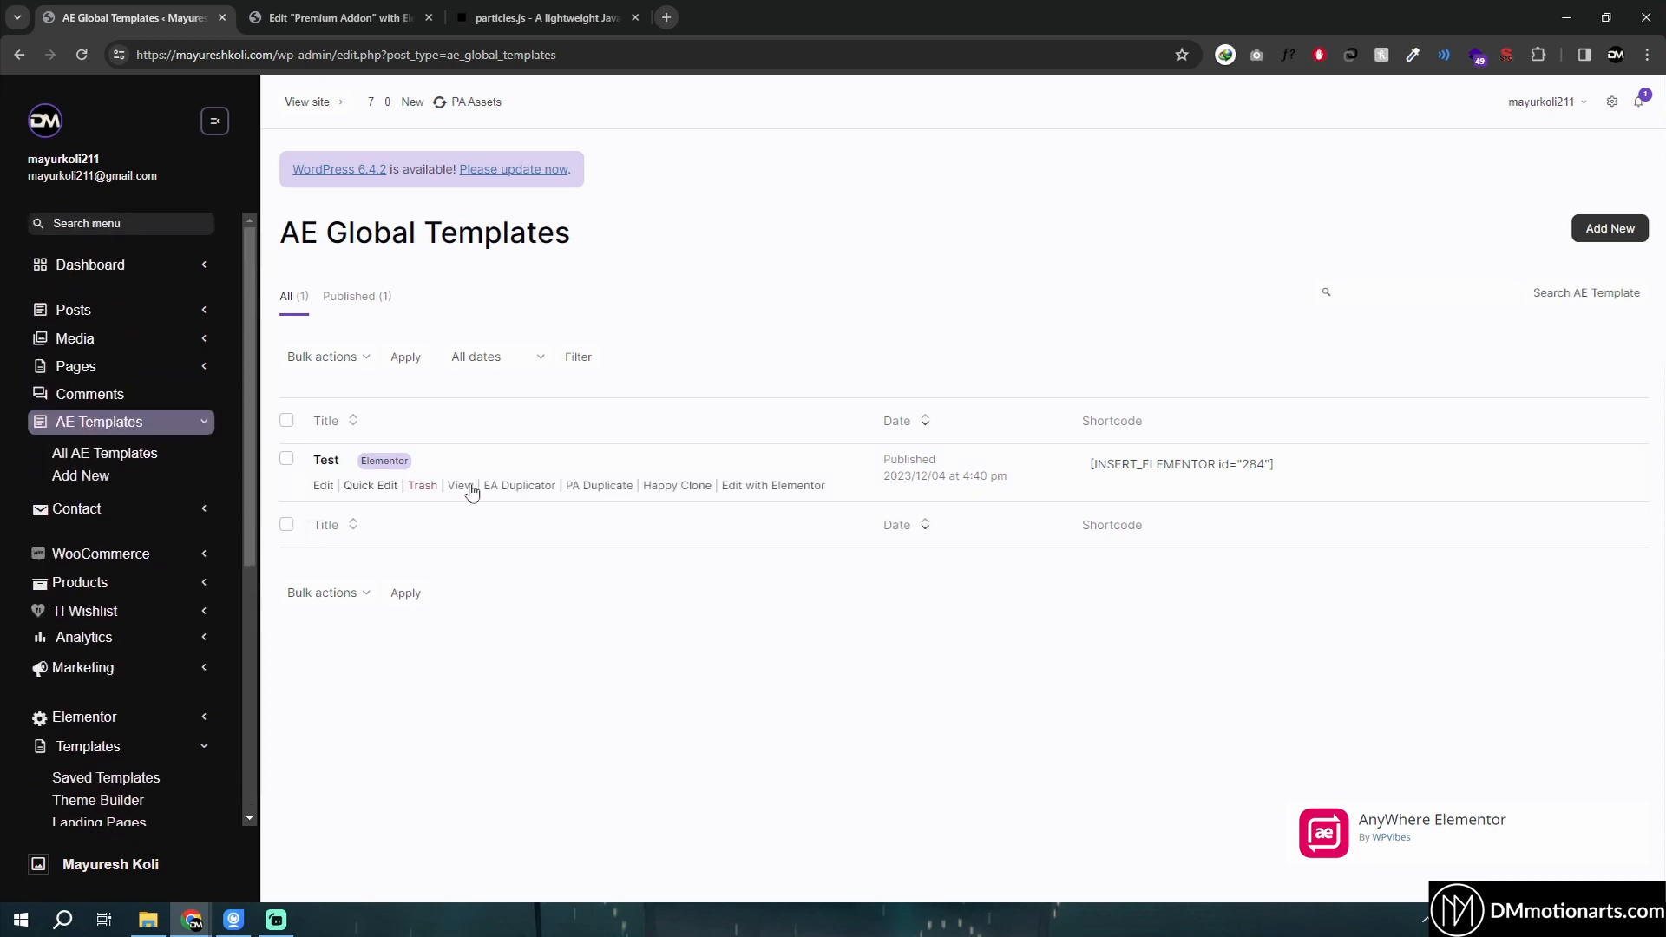
pyautogui.click(1288, 466)
pyautogui.moveTo(1218, 465); pyautogui.dragTo(1091, 471)
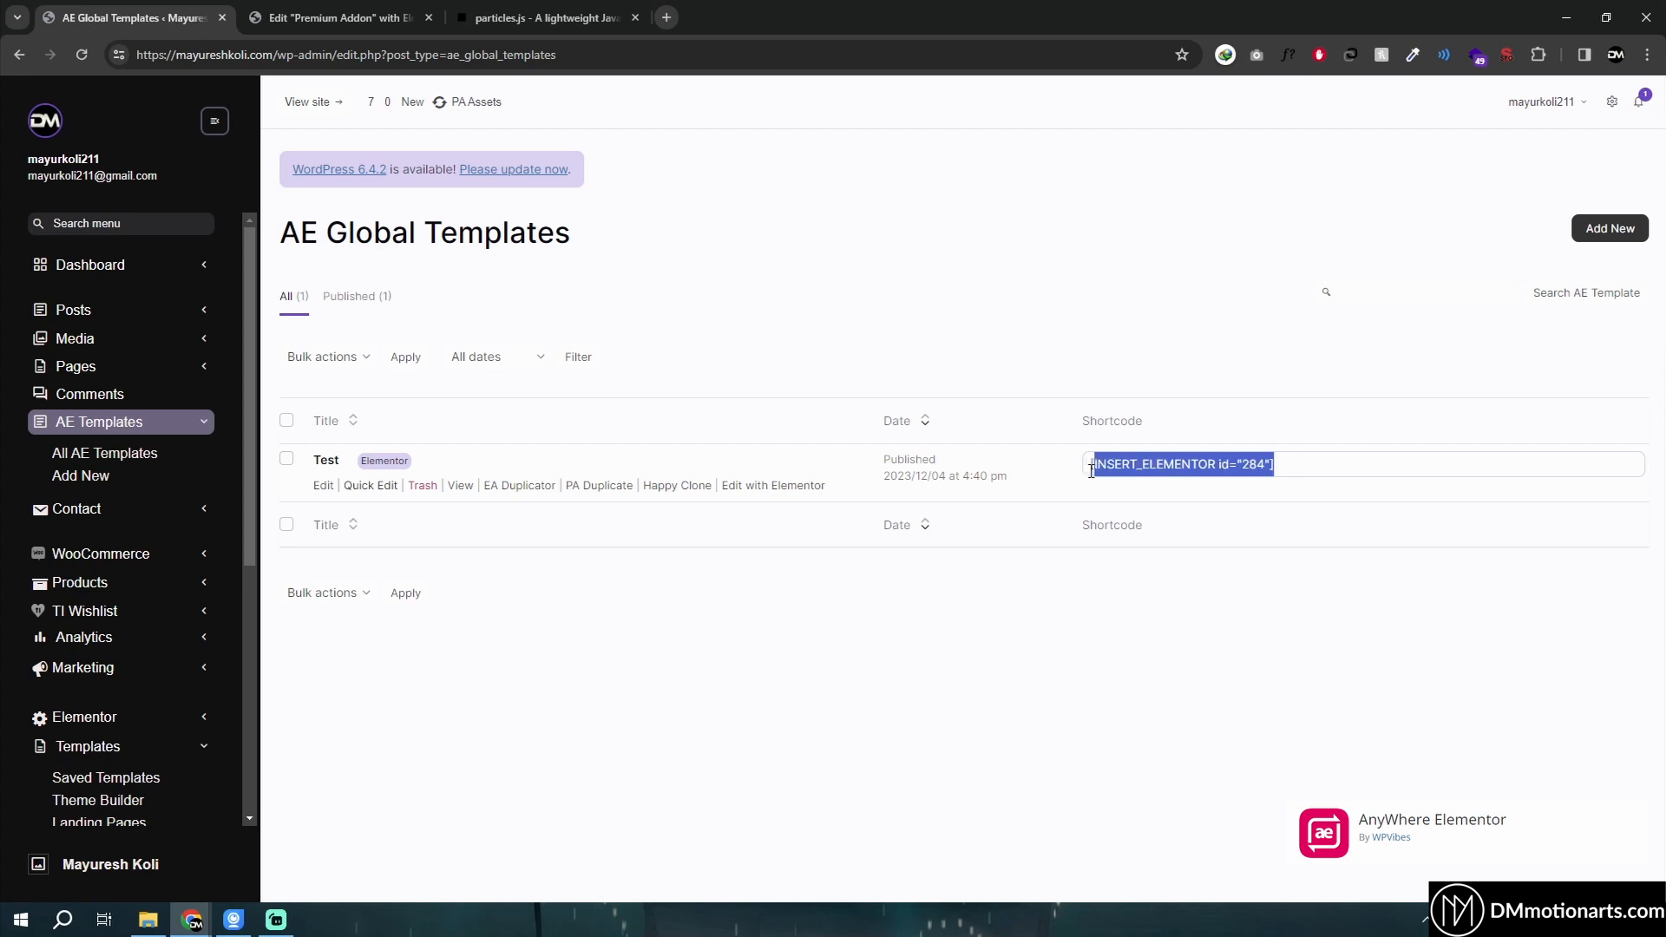
pyautogui.rightClick(1110, 466)
pyautogui.click(1143, 490)
# - View the Test template on the front end and select its DMmotionarts.com heading text
pyautogui.click(460, 487)
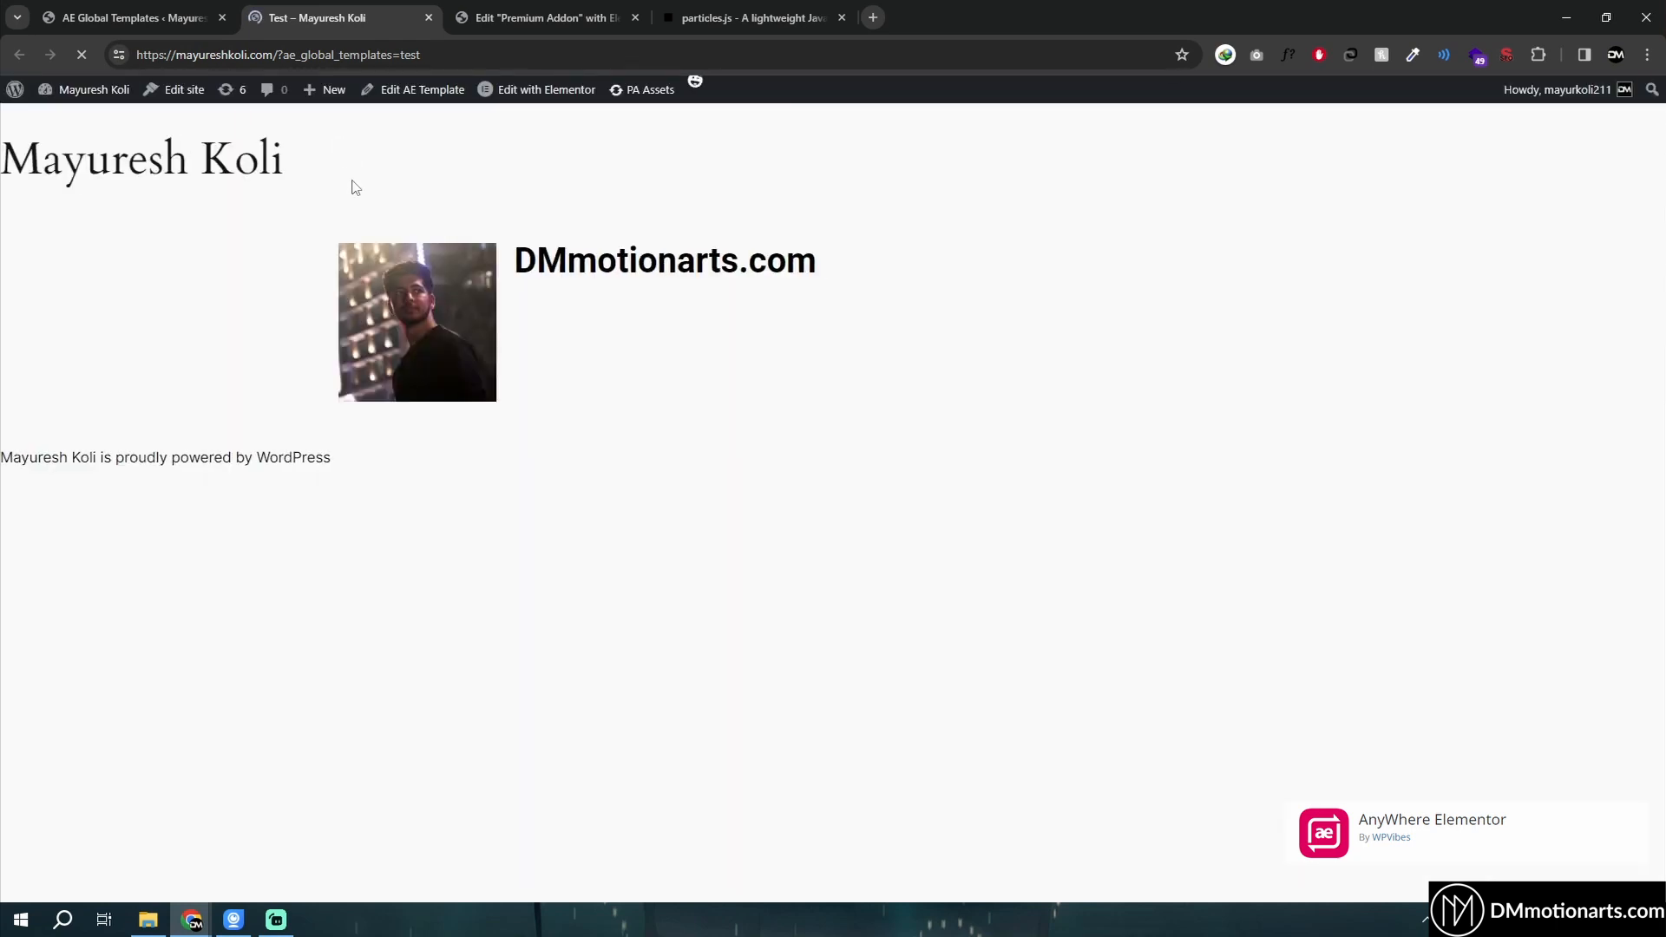
pyautogui.moveTo(451, 273); pyautogui.dragTo(791, 267)
pyautogui.click(803, 268)
pyautogui.moveTo(535, 266); pyautogui.dragTo(824, 269)
pyautogui.click(826, 275)
pyautogui.moveTo(616, 264); pyautogui.dragTo(833, 261)
pyautogui.click(816, 259)
# - In the editor, search for the Shortcode widget, add it to the empty container and paste the copied shortcode
pyautogui.middleClick(355, 18)
pyautogui.click(352, 18)
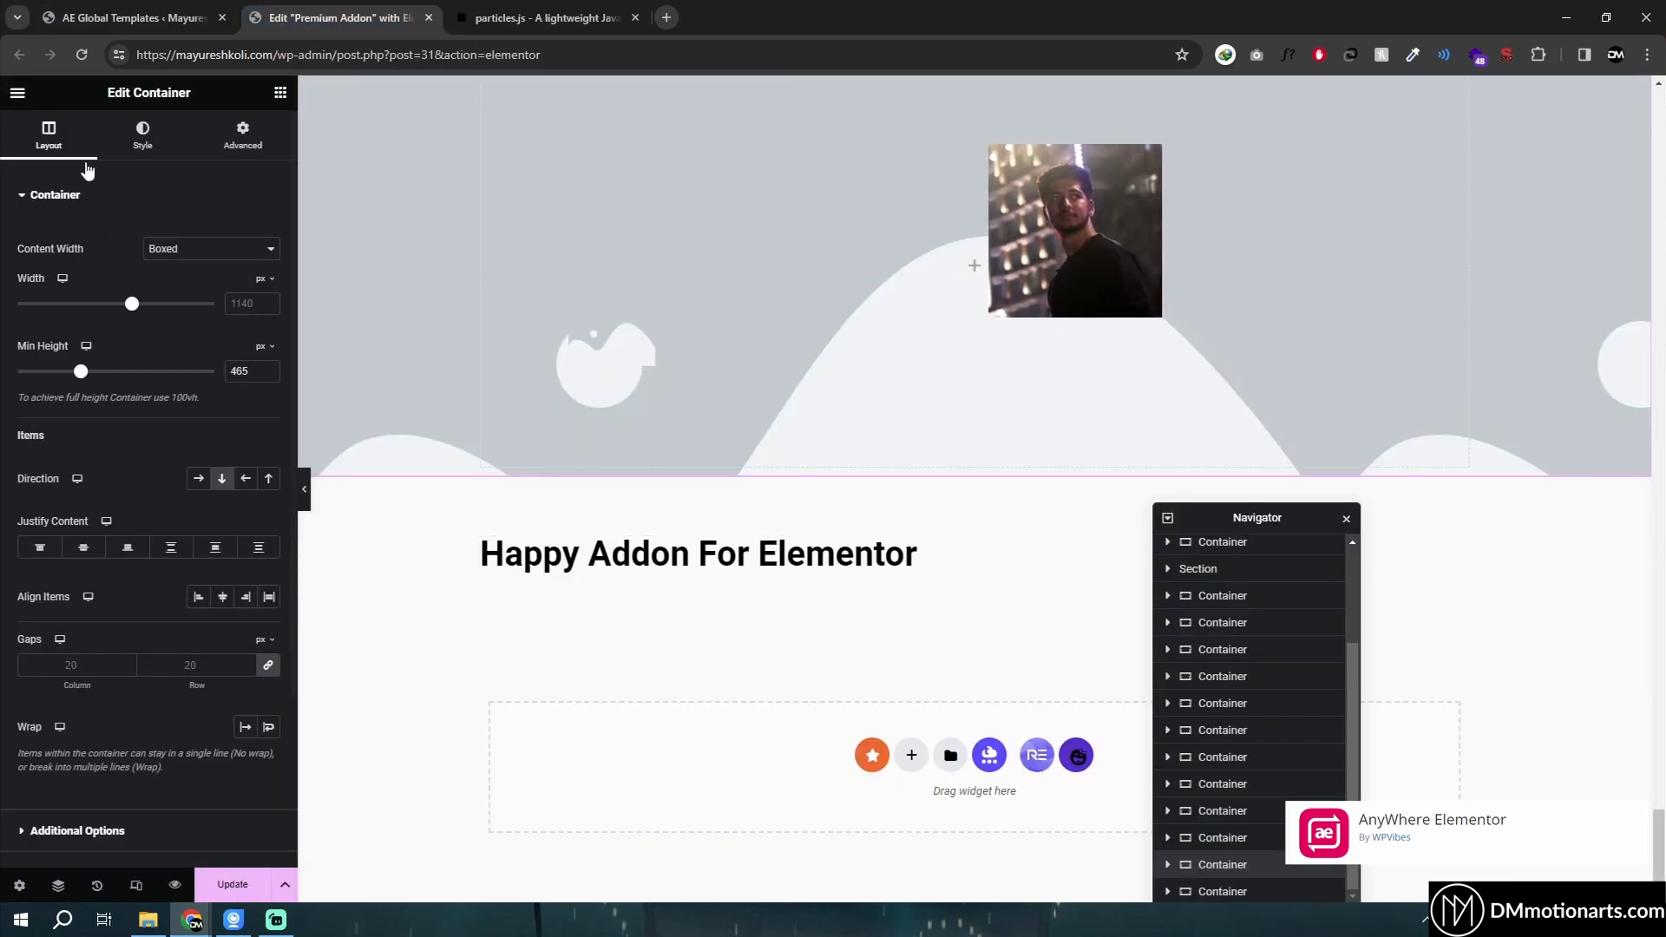
pyautogui.write('short')
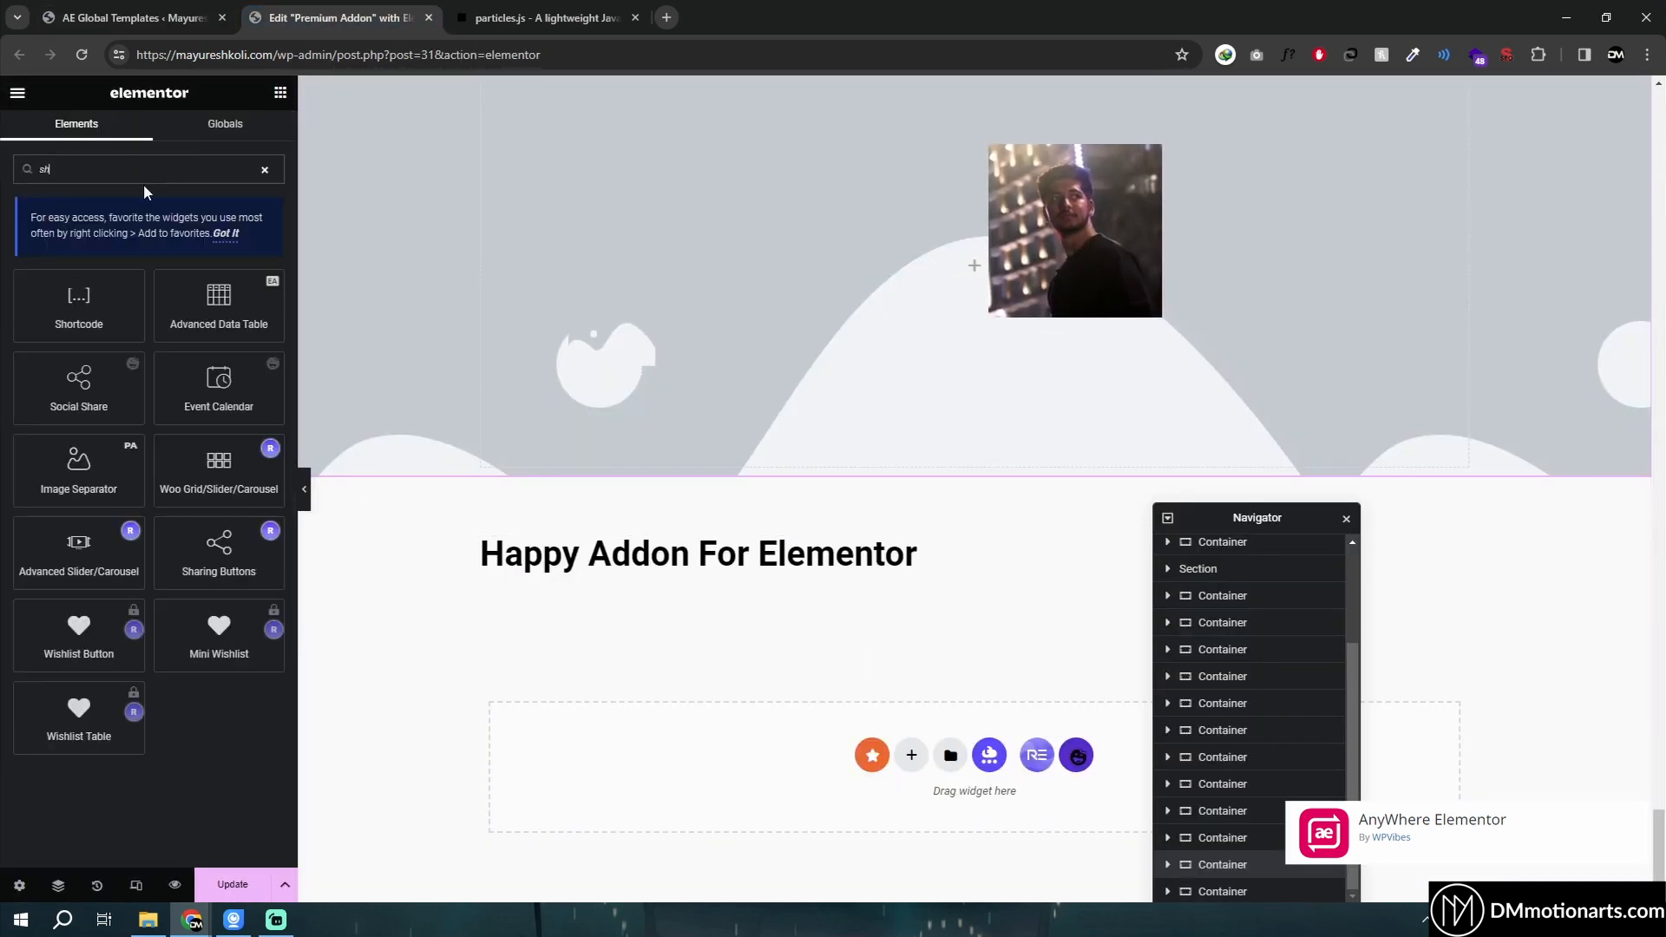
pyautogui.moveTo(87, 310); pyautogui.dragTo(890, 747)
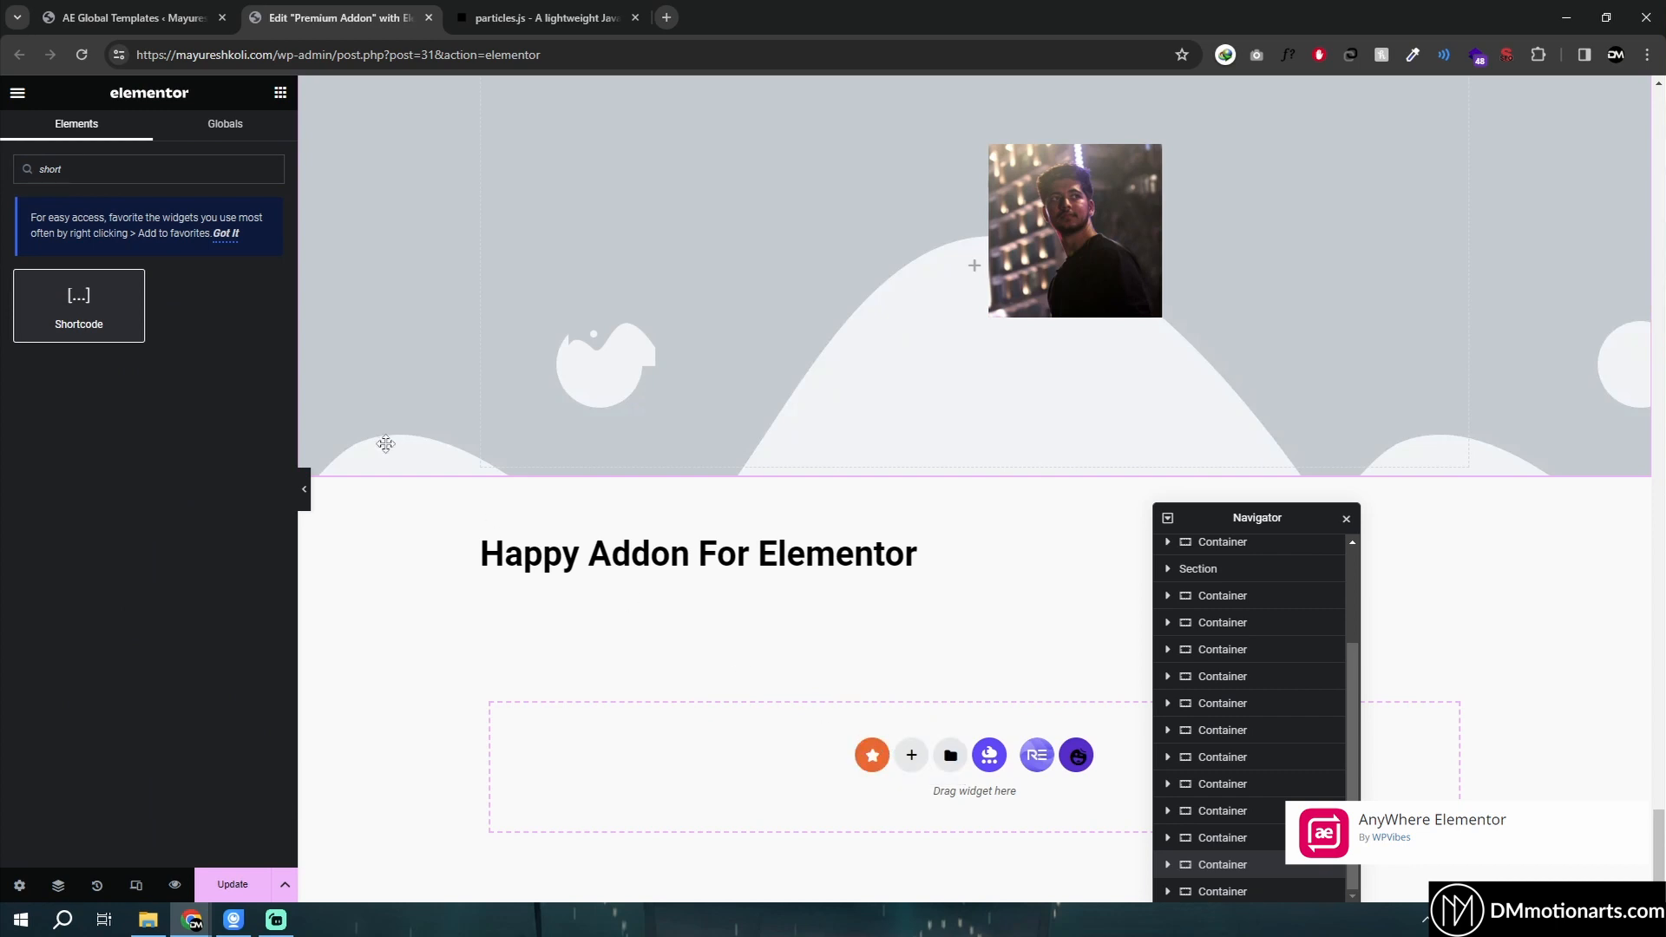
pyautogui.click(132, 359)
pyautogui.hotkey('ctrl', 'v')
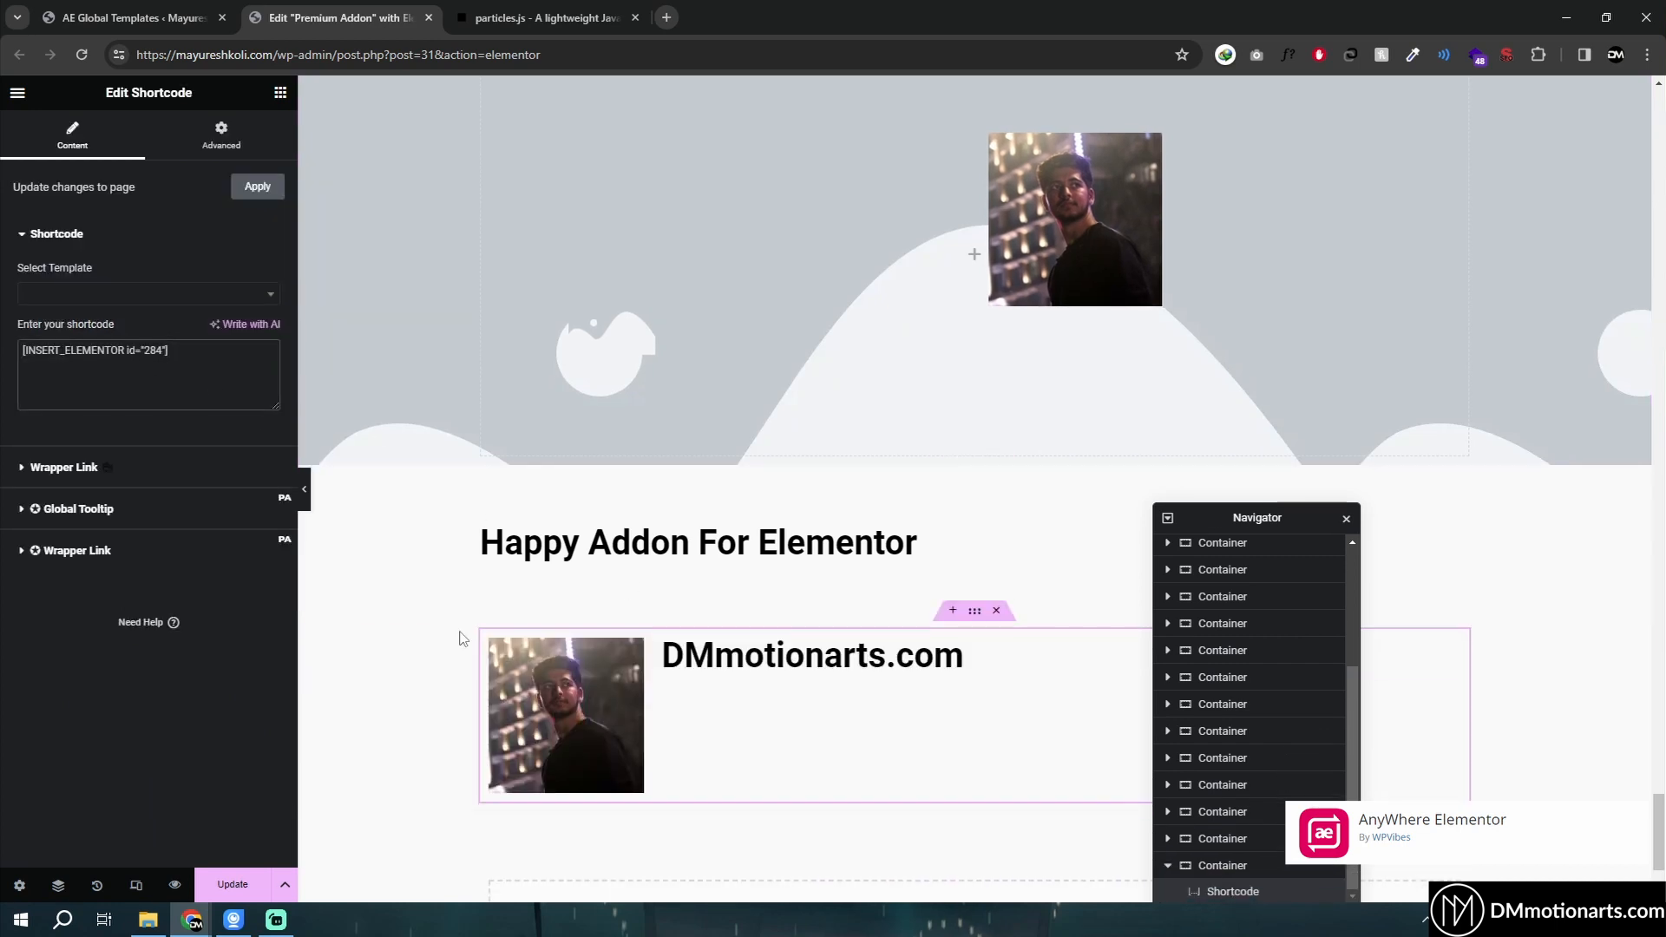
# - Examine the Shortcode widget's Select Template list and shortcode field
pyautogui.scroll(-2, 461, 634)
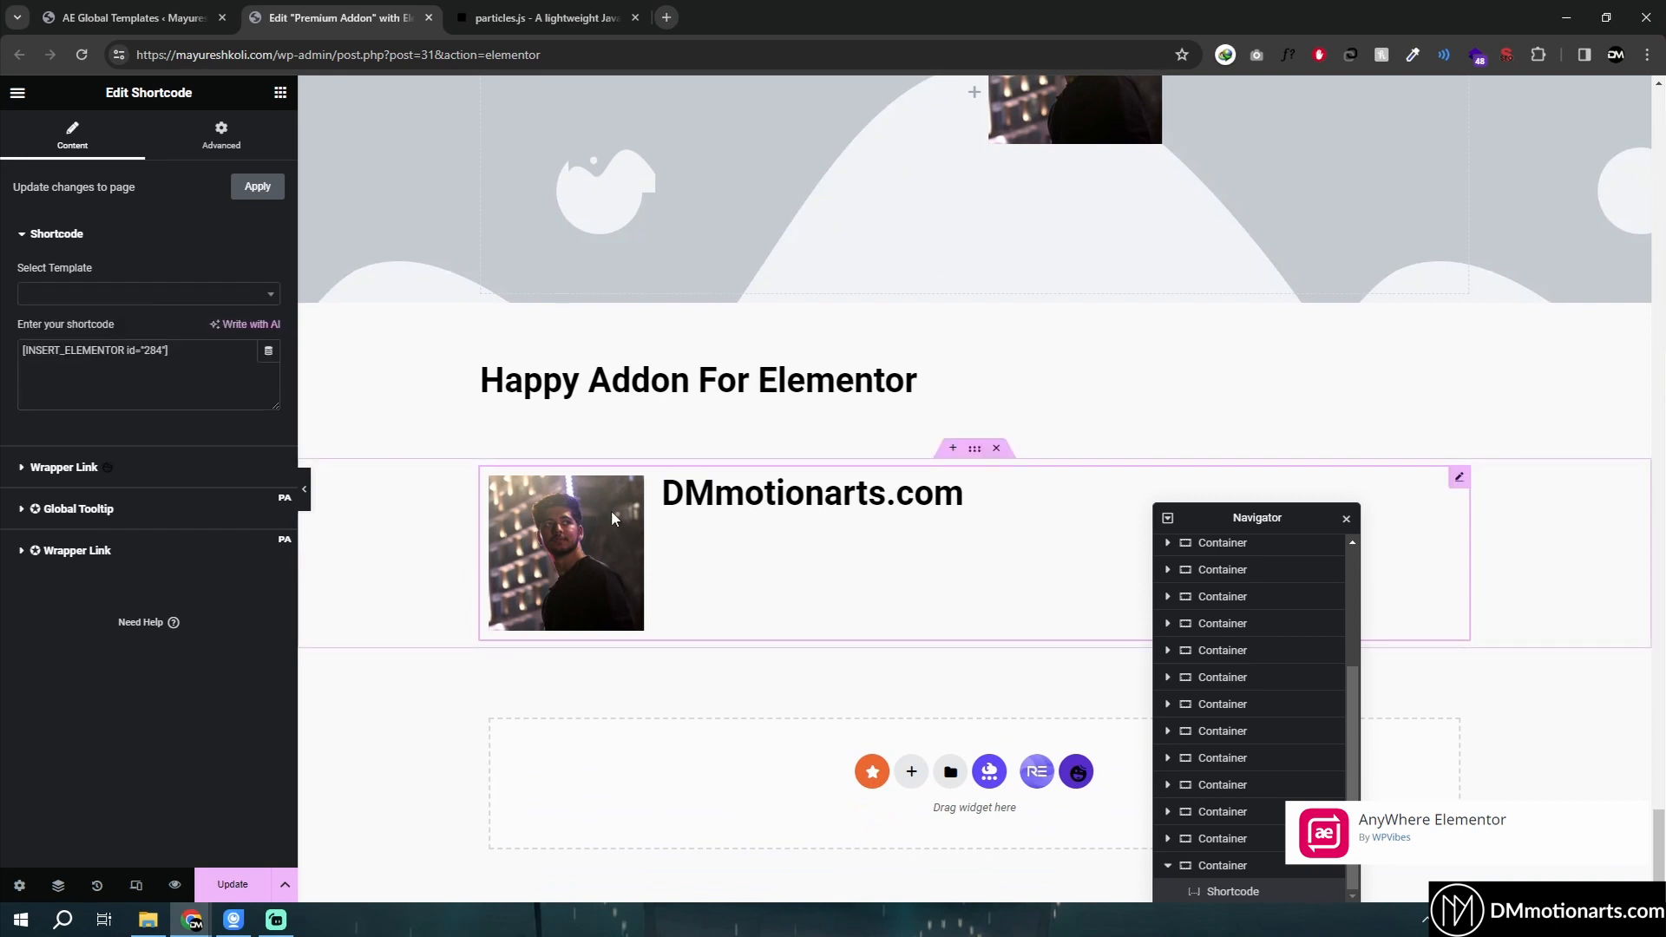
pyautogui.click(236, 298)
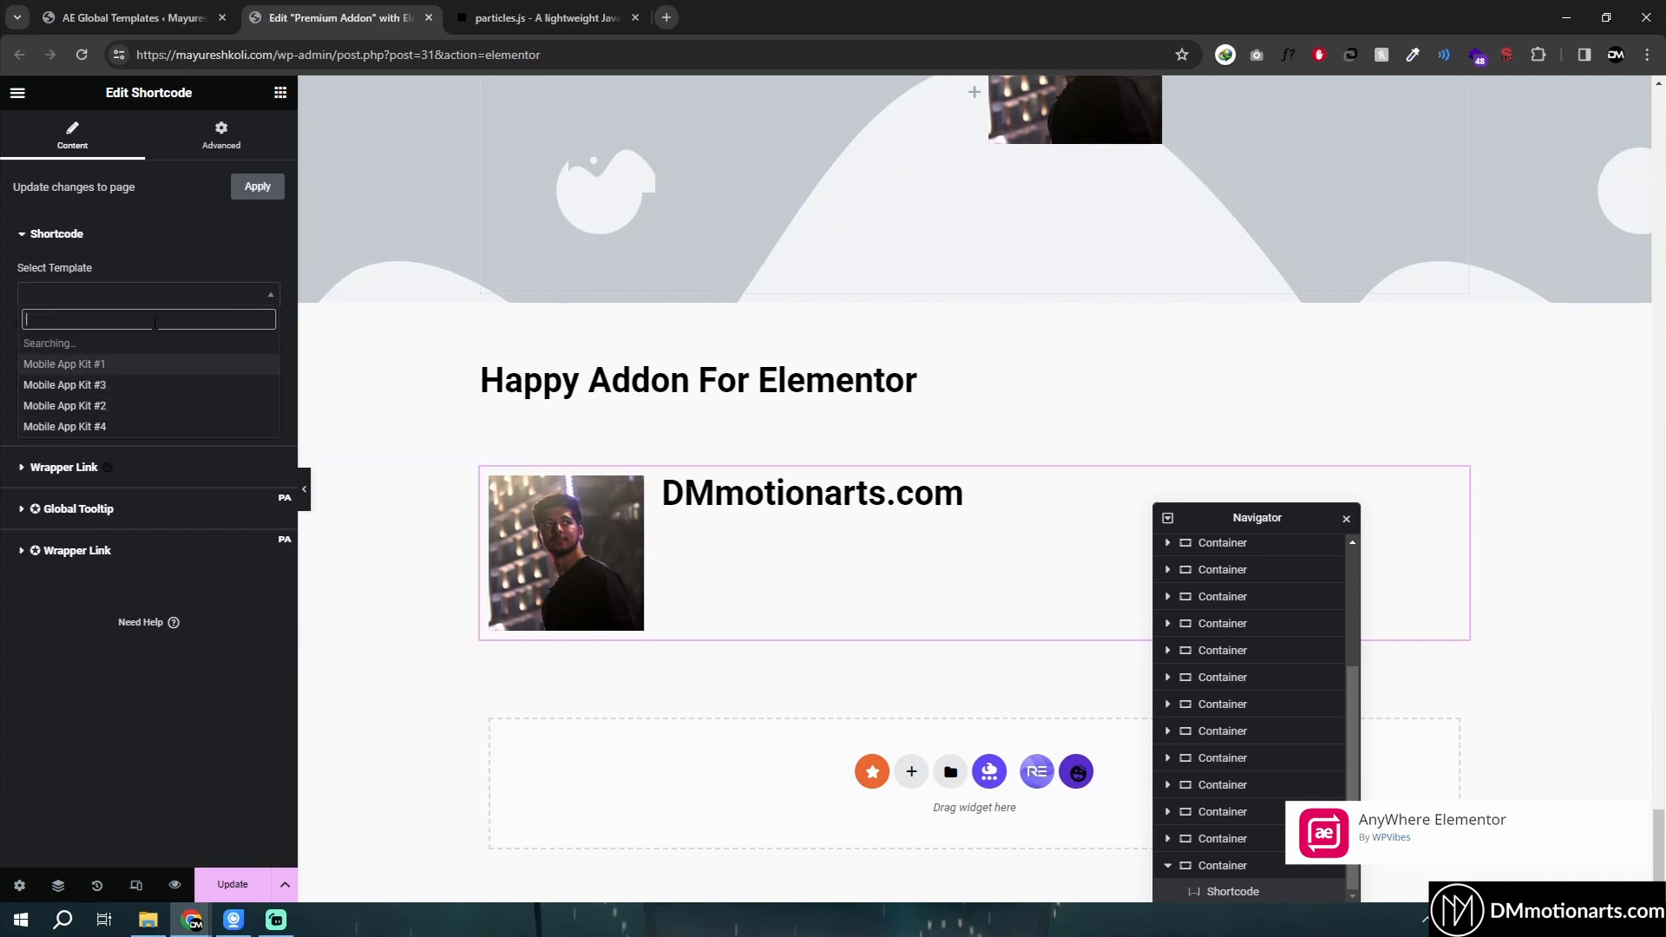
pyautogui.click(139, 247)
pyautogui.click(137, 253)
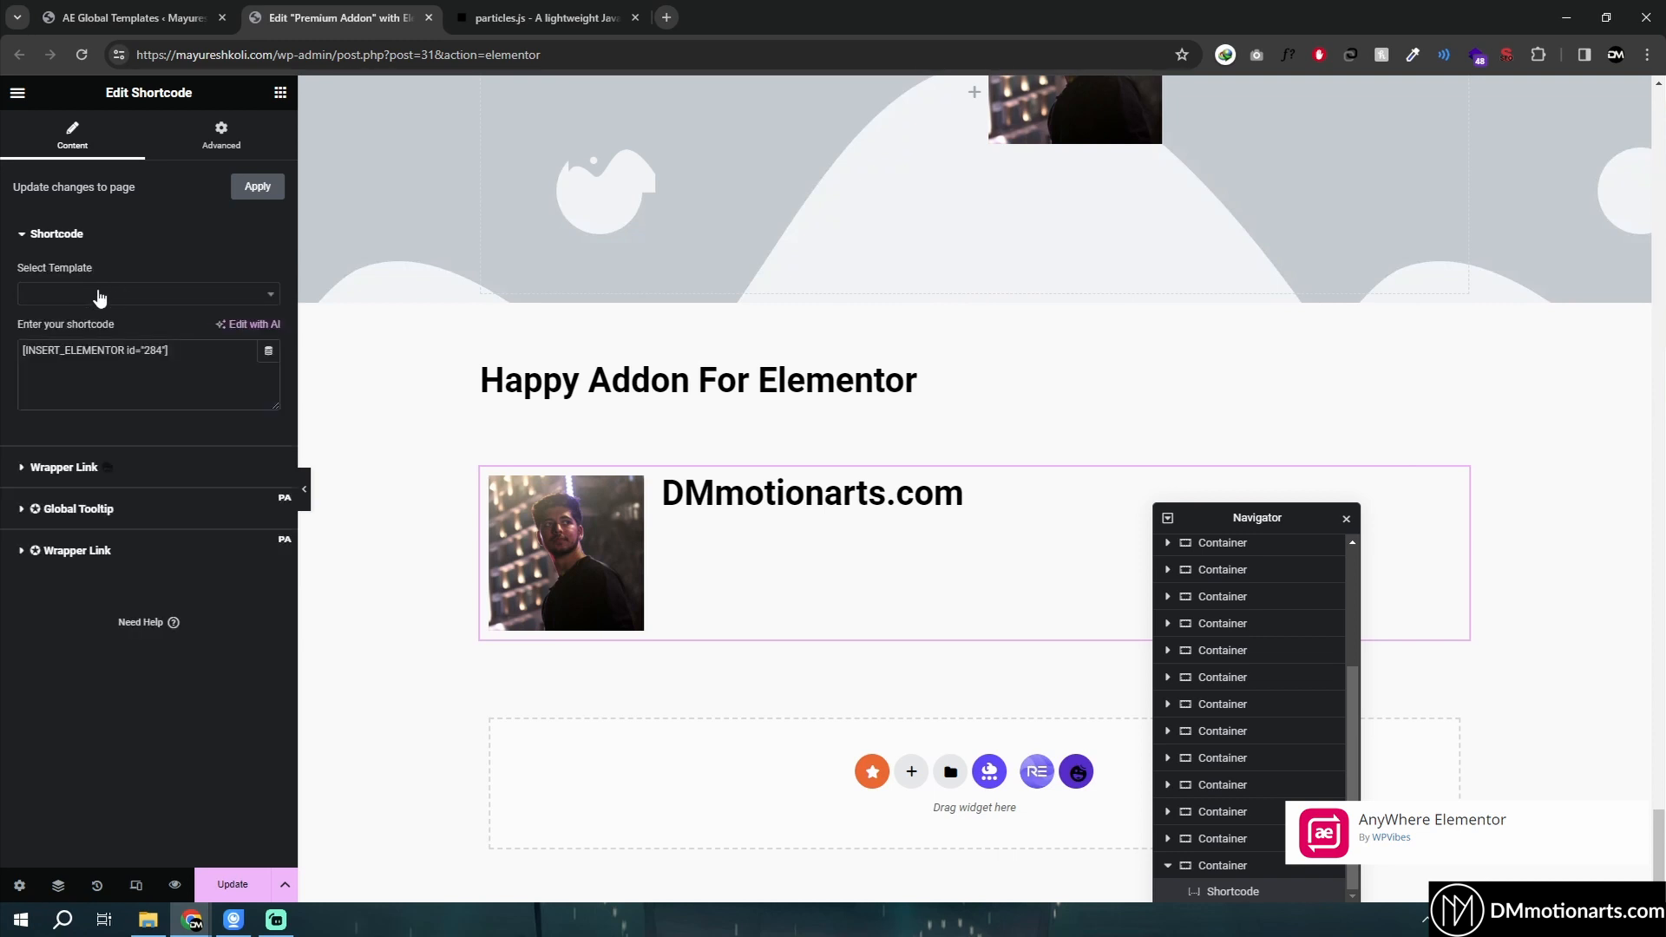
pyautogui.click(100, 297)
pyautogui.click(165, 292)
pyautogui.click(87, 293)
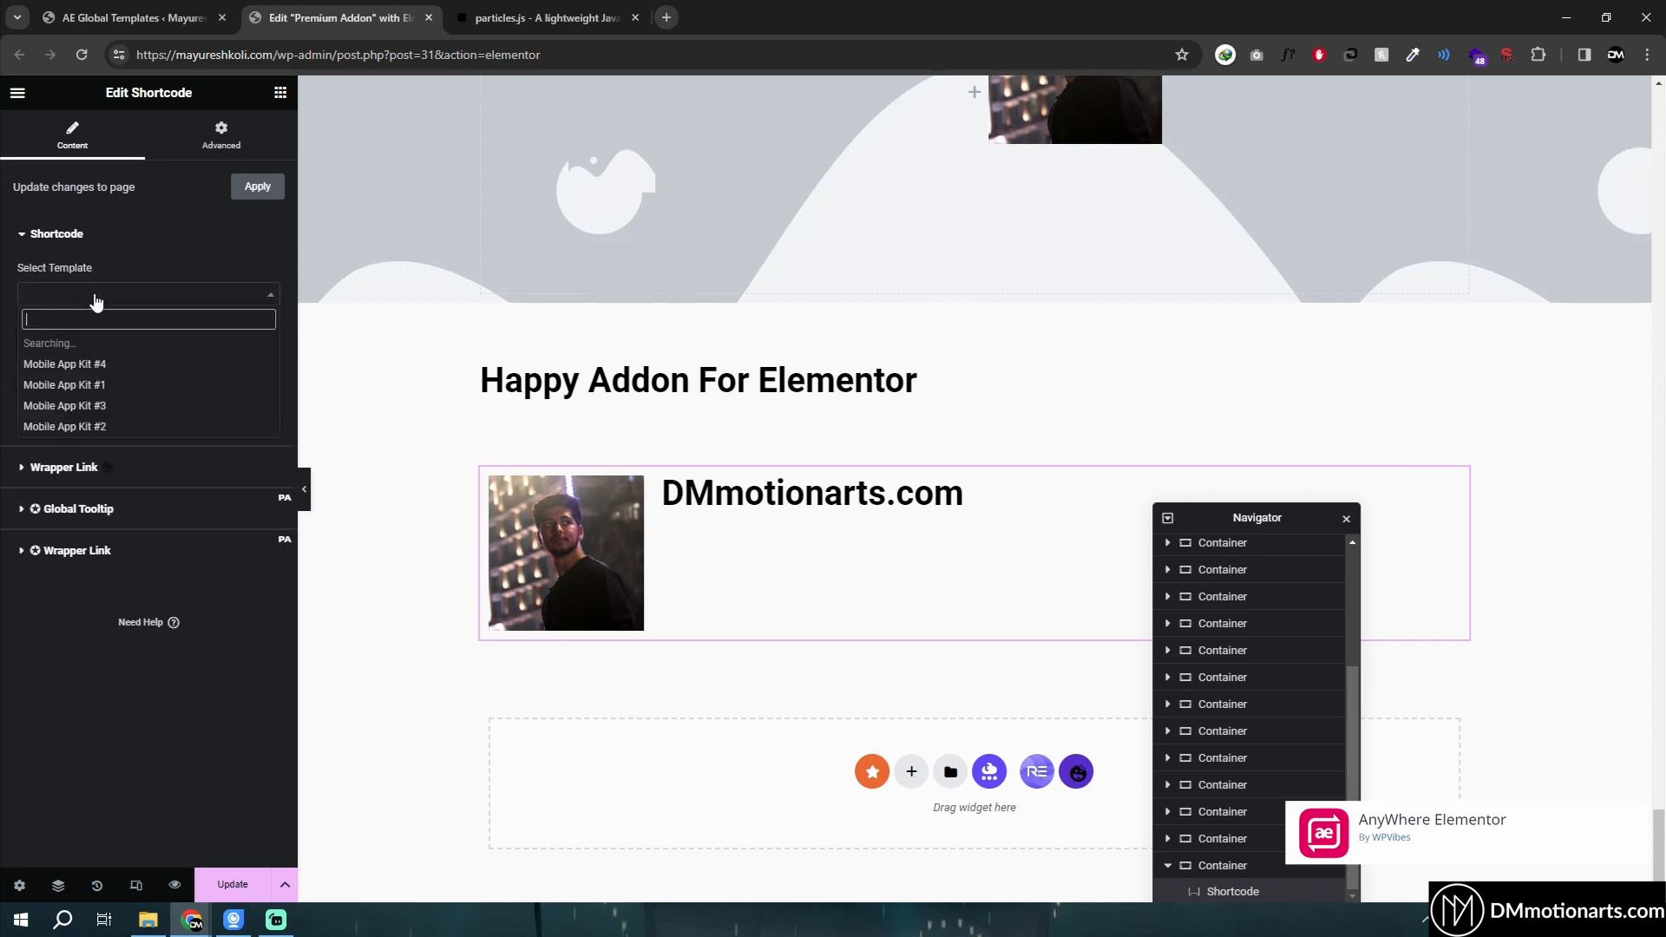
pyautogui.click(98, 293)
pyautogui.click(120, 299)
pyautogui.click(1, 311)
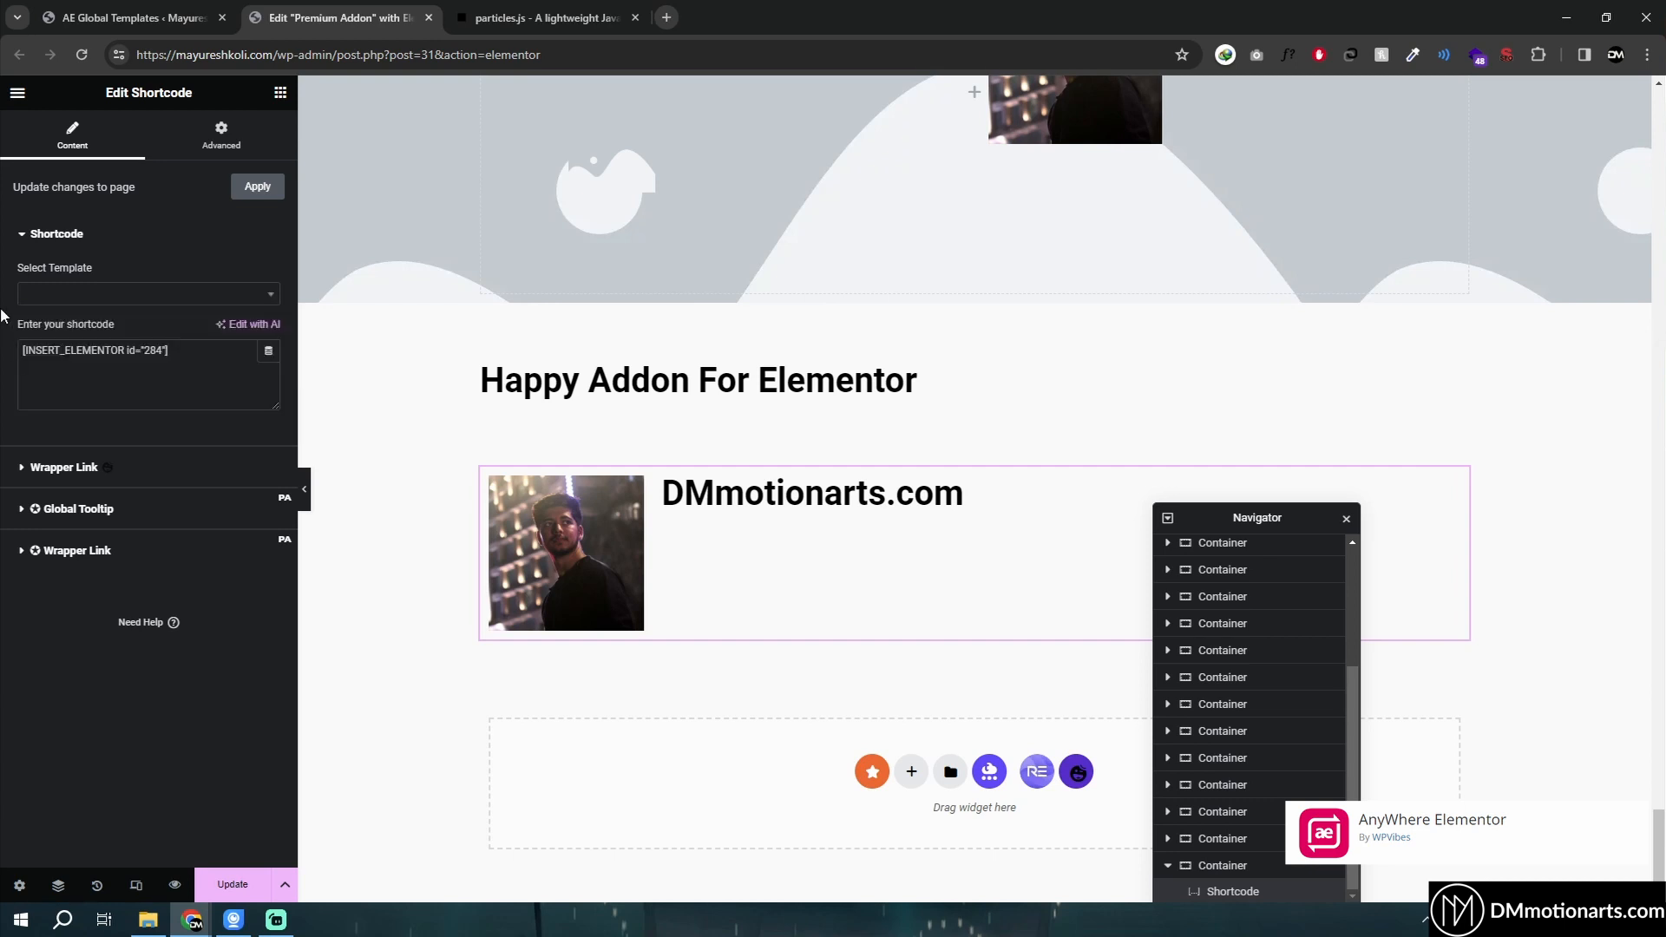
pyautogui.click(110, 341)
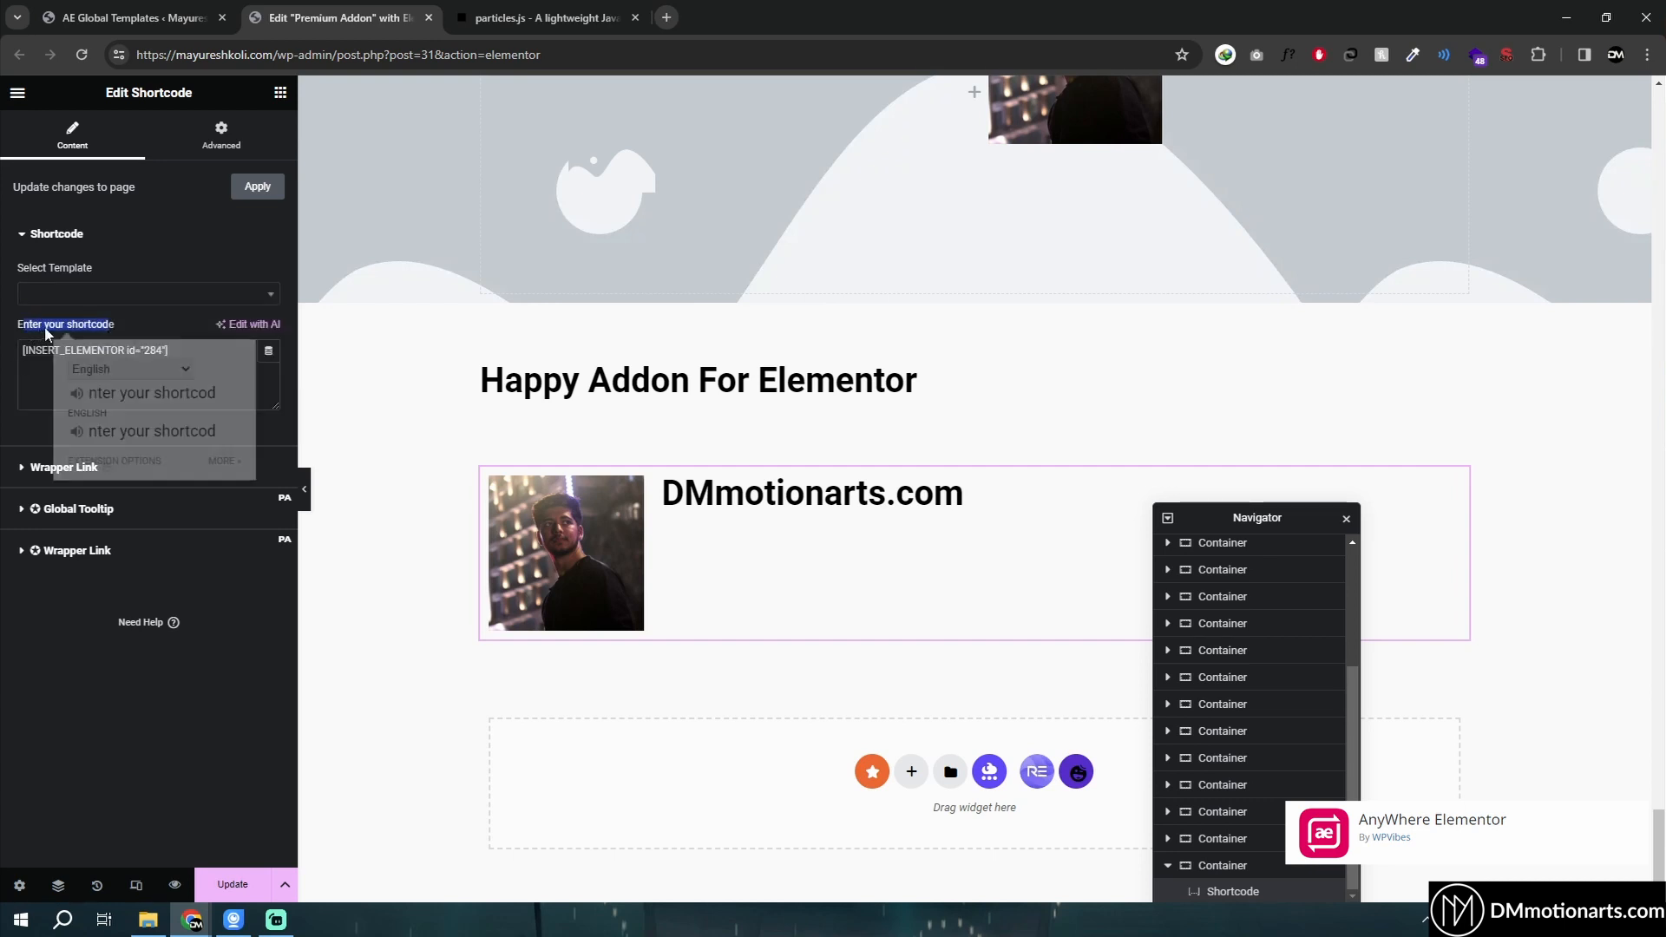
pyautogui.doubleClick(106, 326)
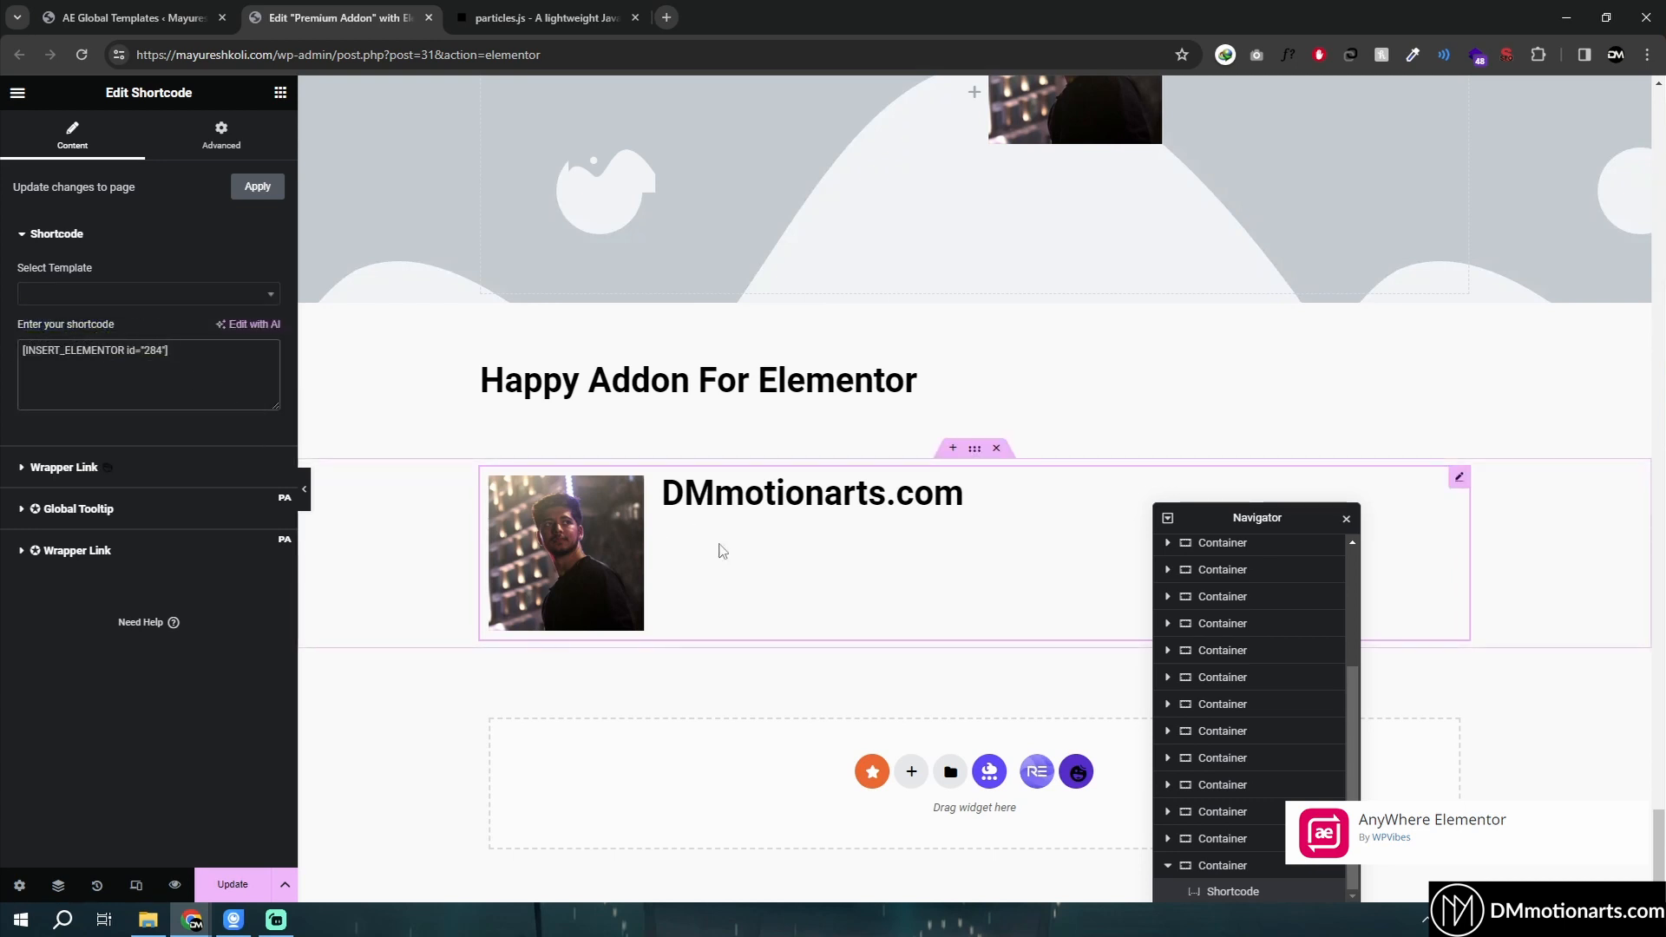
# - Compare the widget's shortcode with the one listed for the Test AE template
pyautogui.click(130, 17)
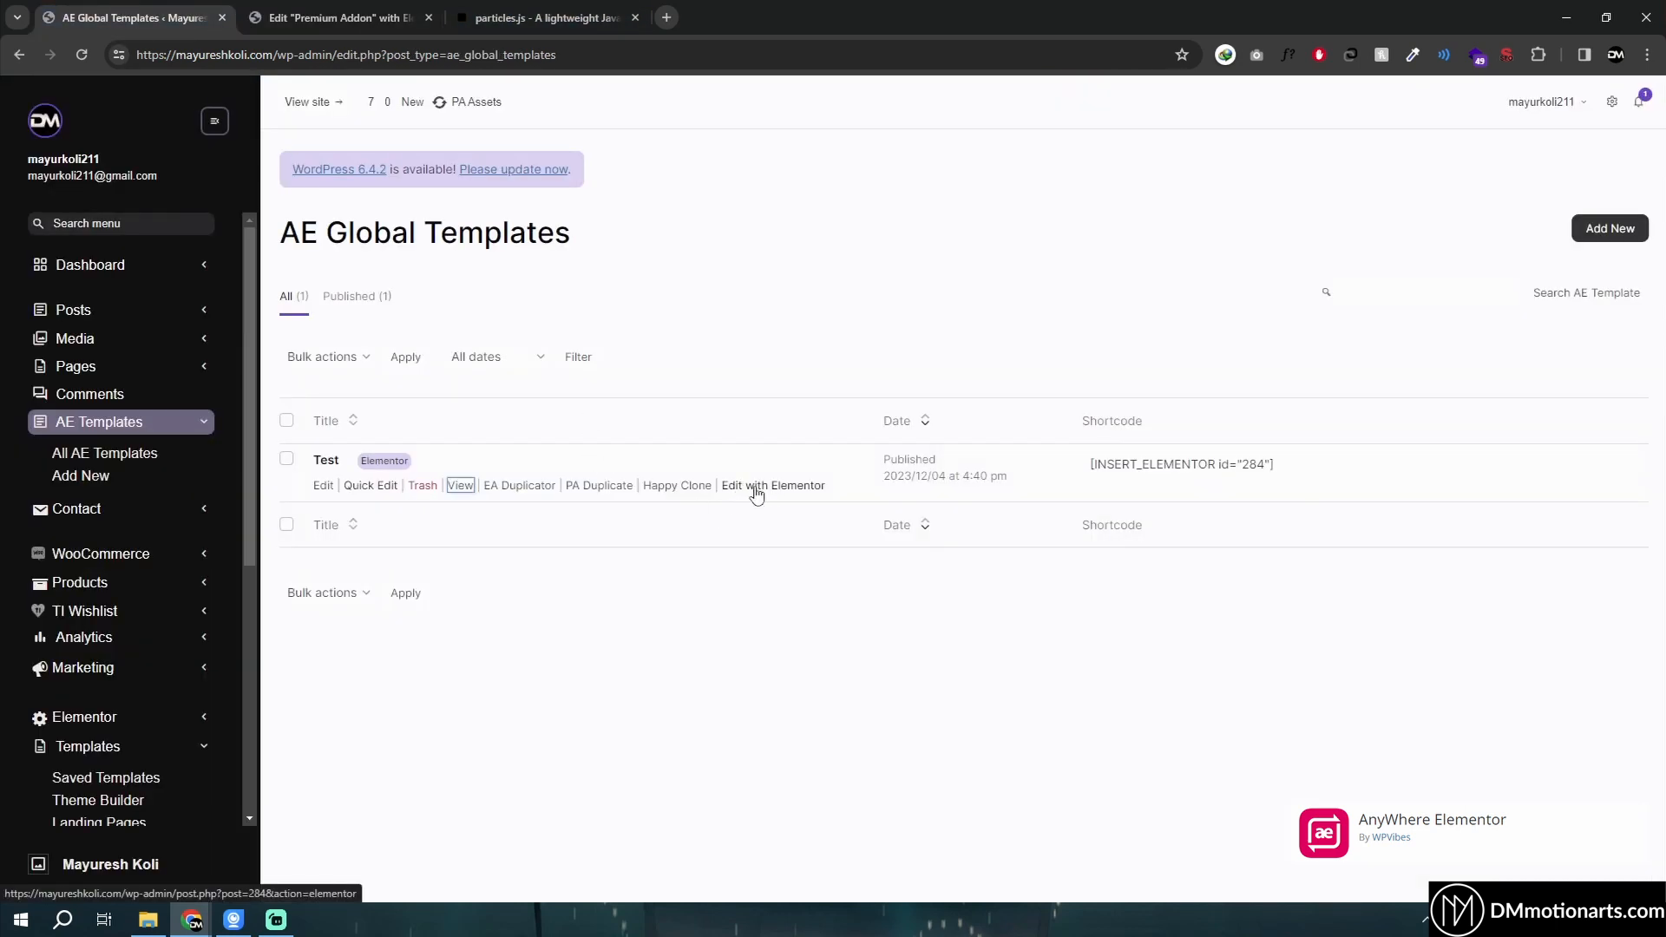
pyautogui.click(338, 17)
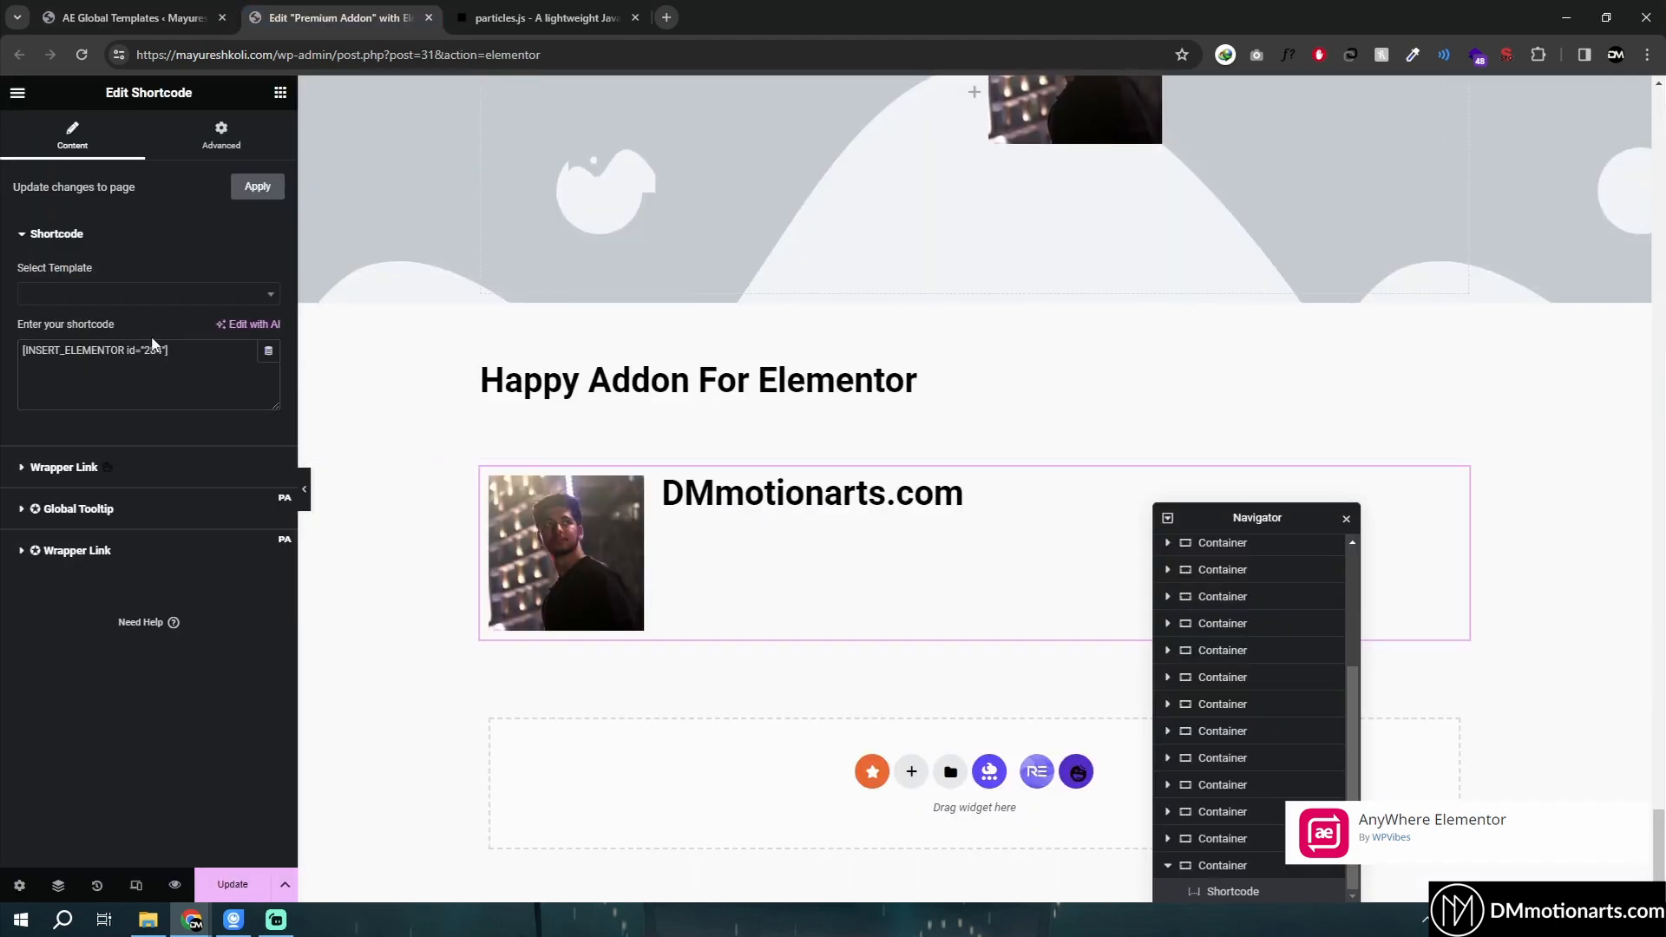
pyautogui.tripleClick(200, 354)
pyautogui.hotkey('ctrl', 'shift', 'Tab')
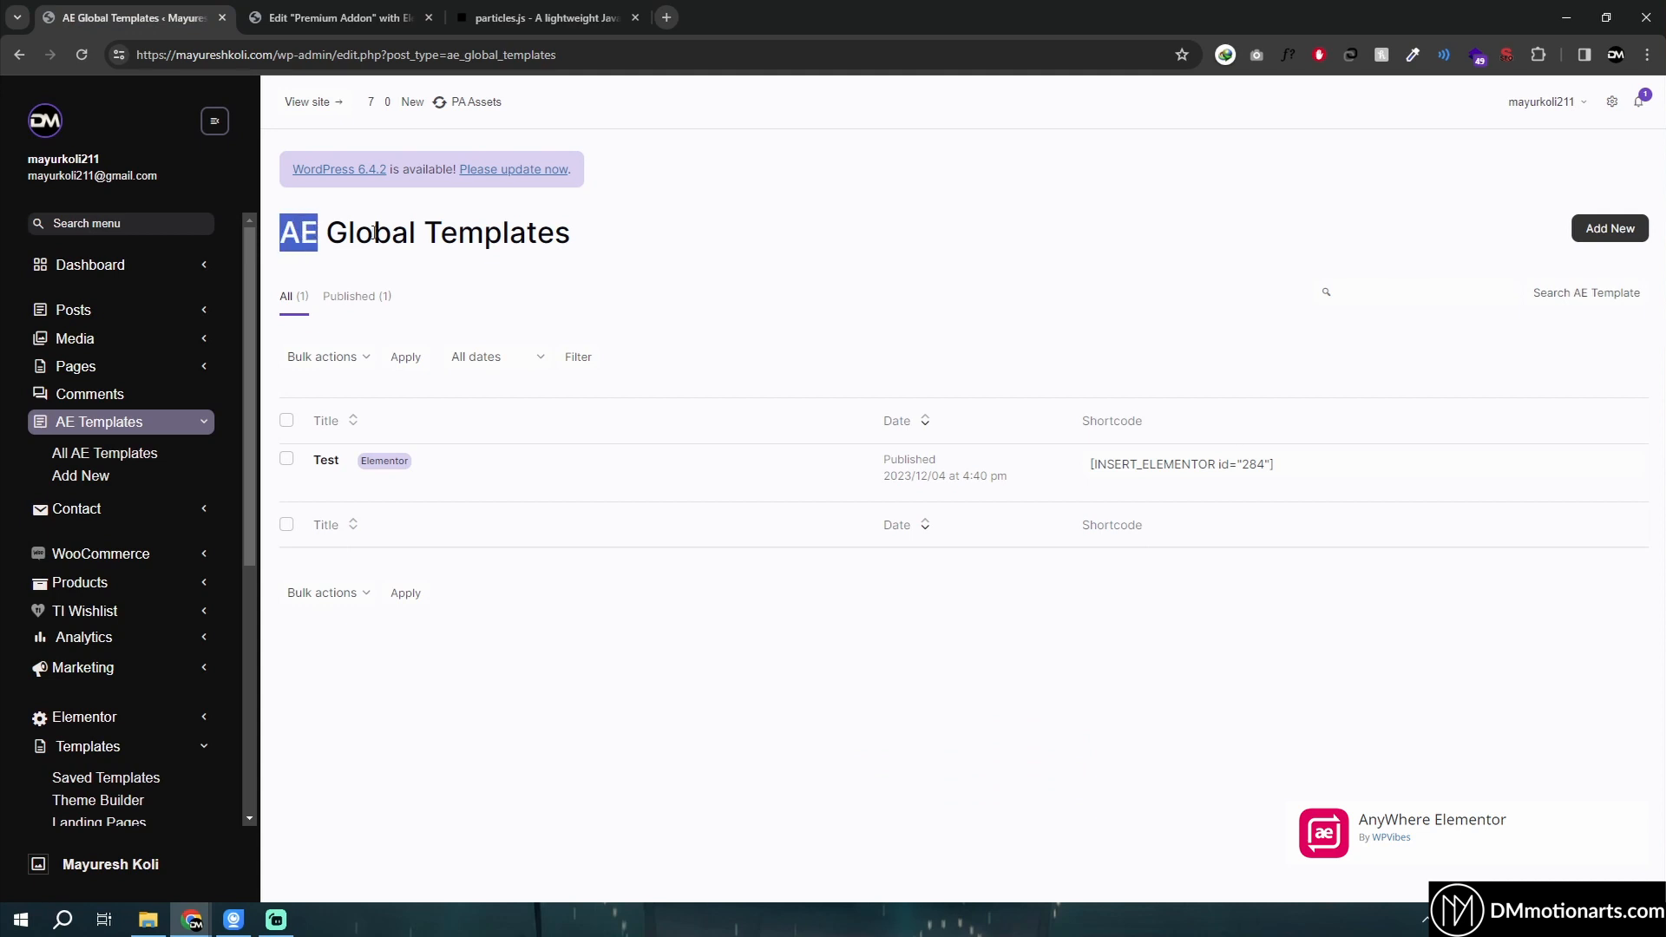
pyautogui.hotkey('ctrl', 'Tab')
pyautogui.hotkey('ctrl', 'shift', 'Tab')
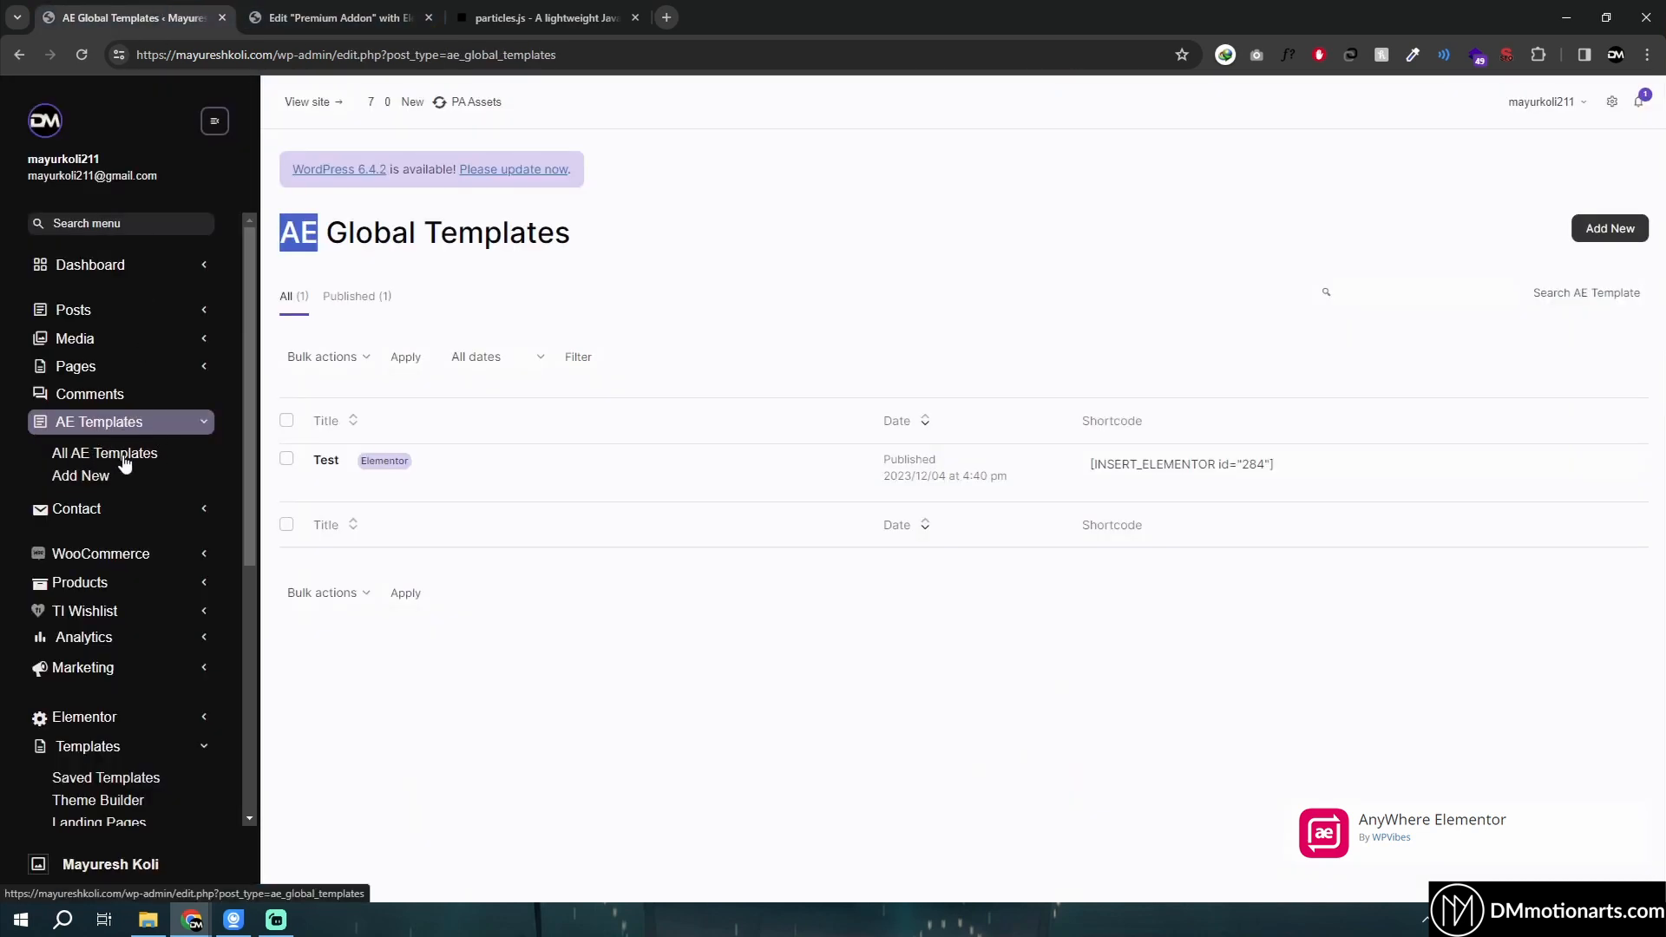
pyautogui.hotkey('ctrl', 'Tab')
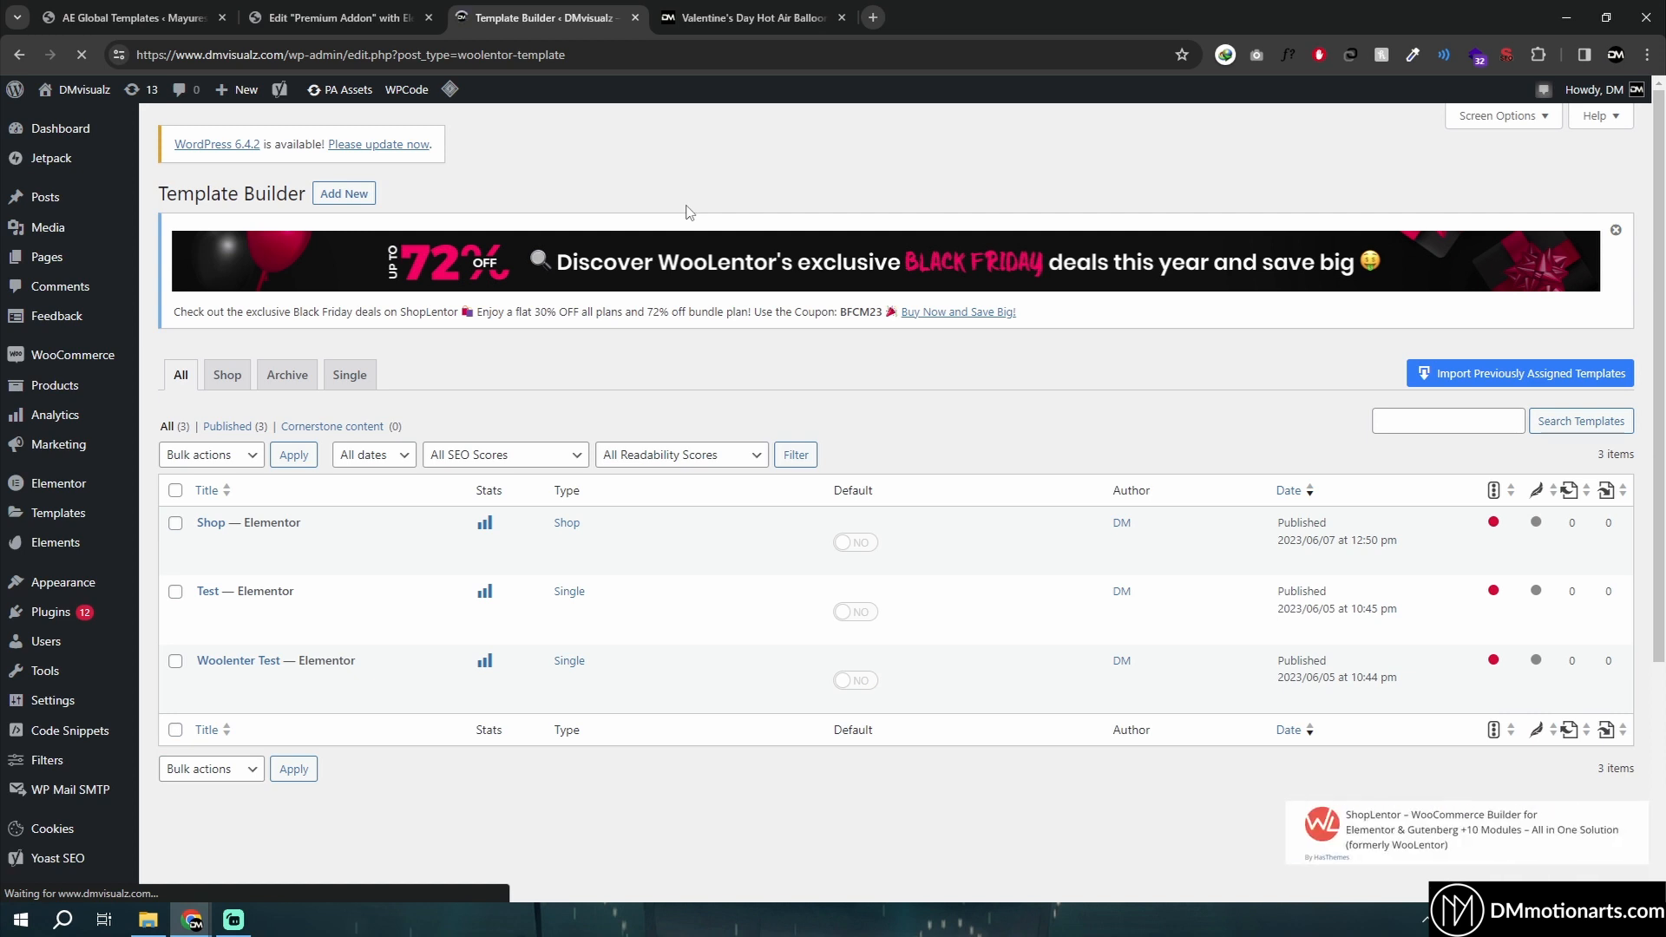
# - Duplicate the Shop template in the ShopLentor Template Builder list using PA Duplicate
pyautogui.scroll(-3, 694, 312)
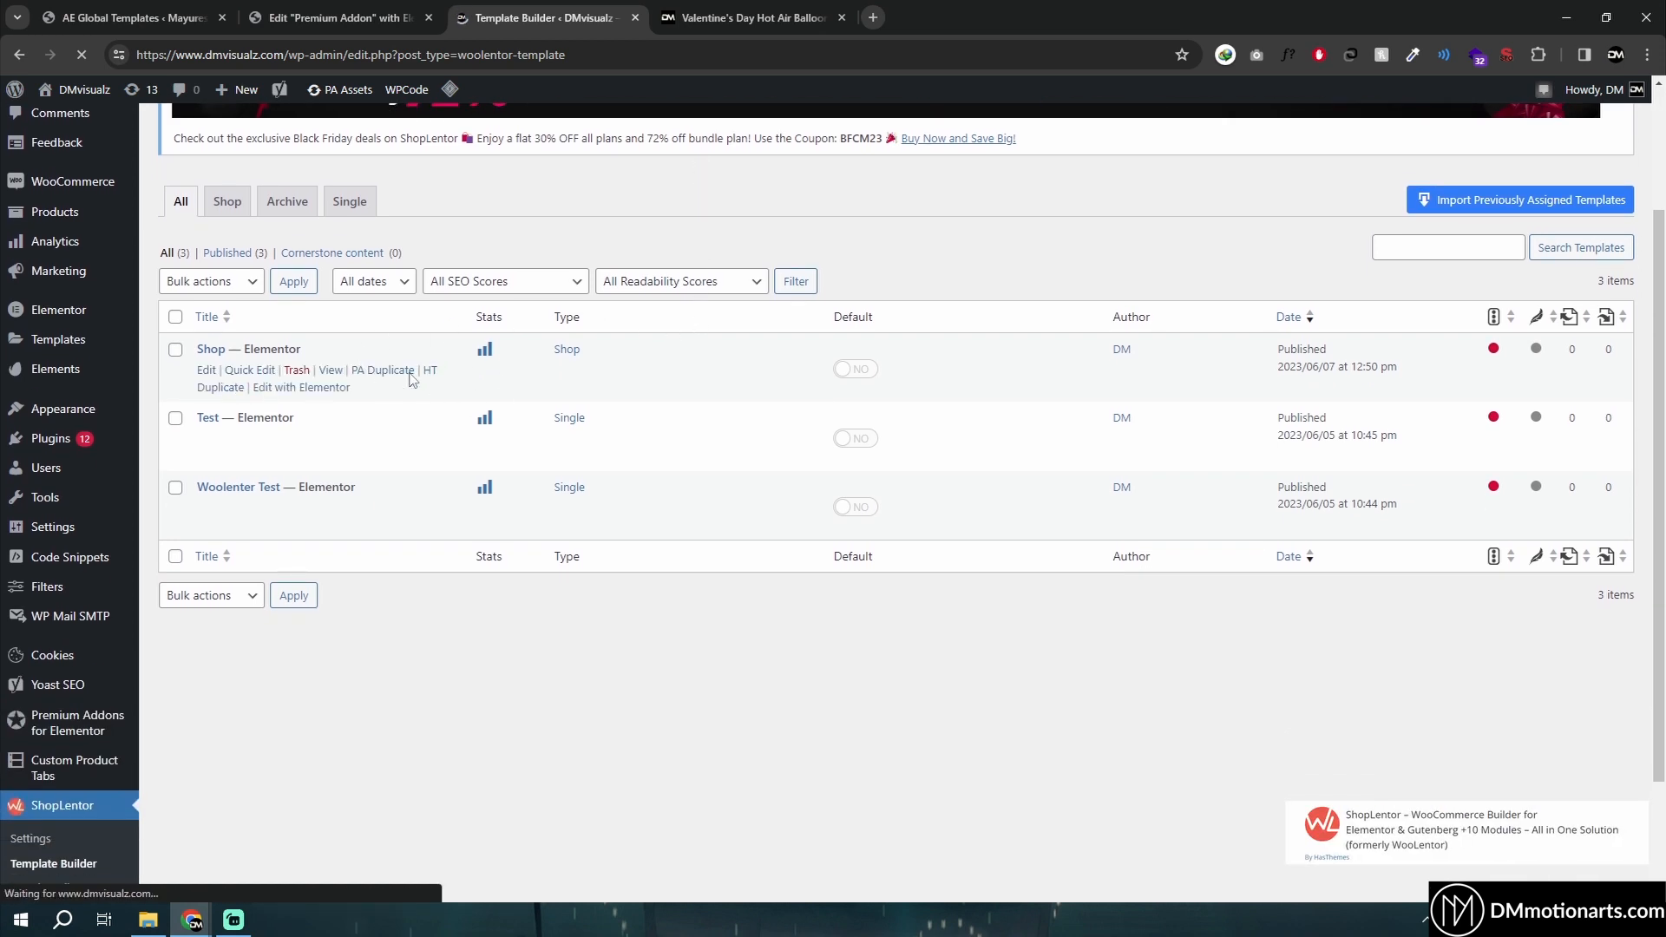
pyautogui.scroll(2, 408, 386)
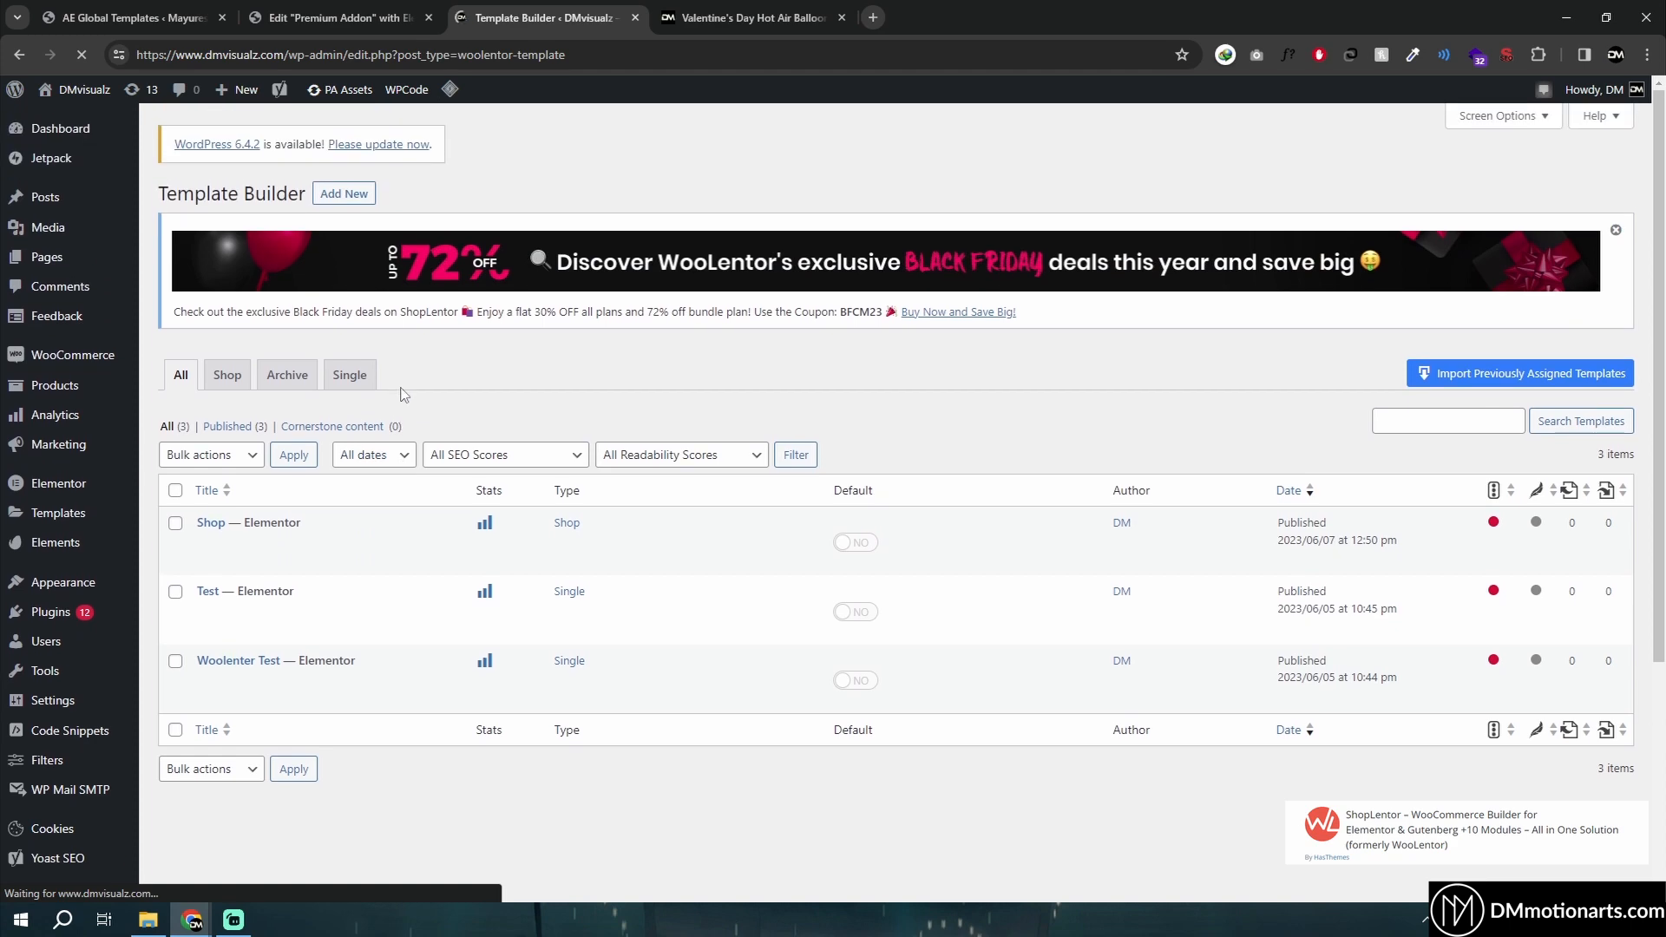
pyautogui.scroll(-4, 329, 529)
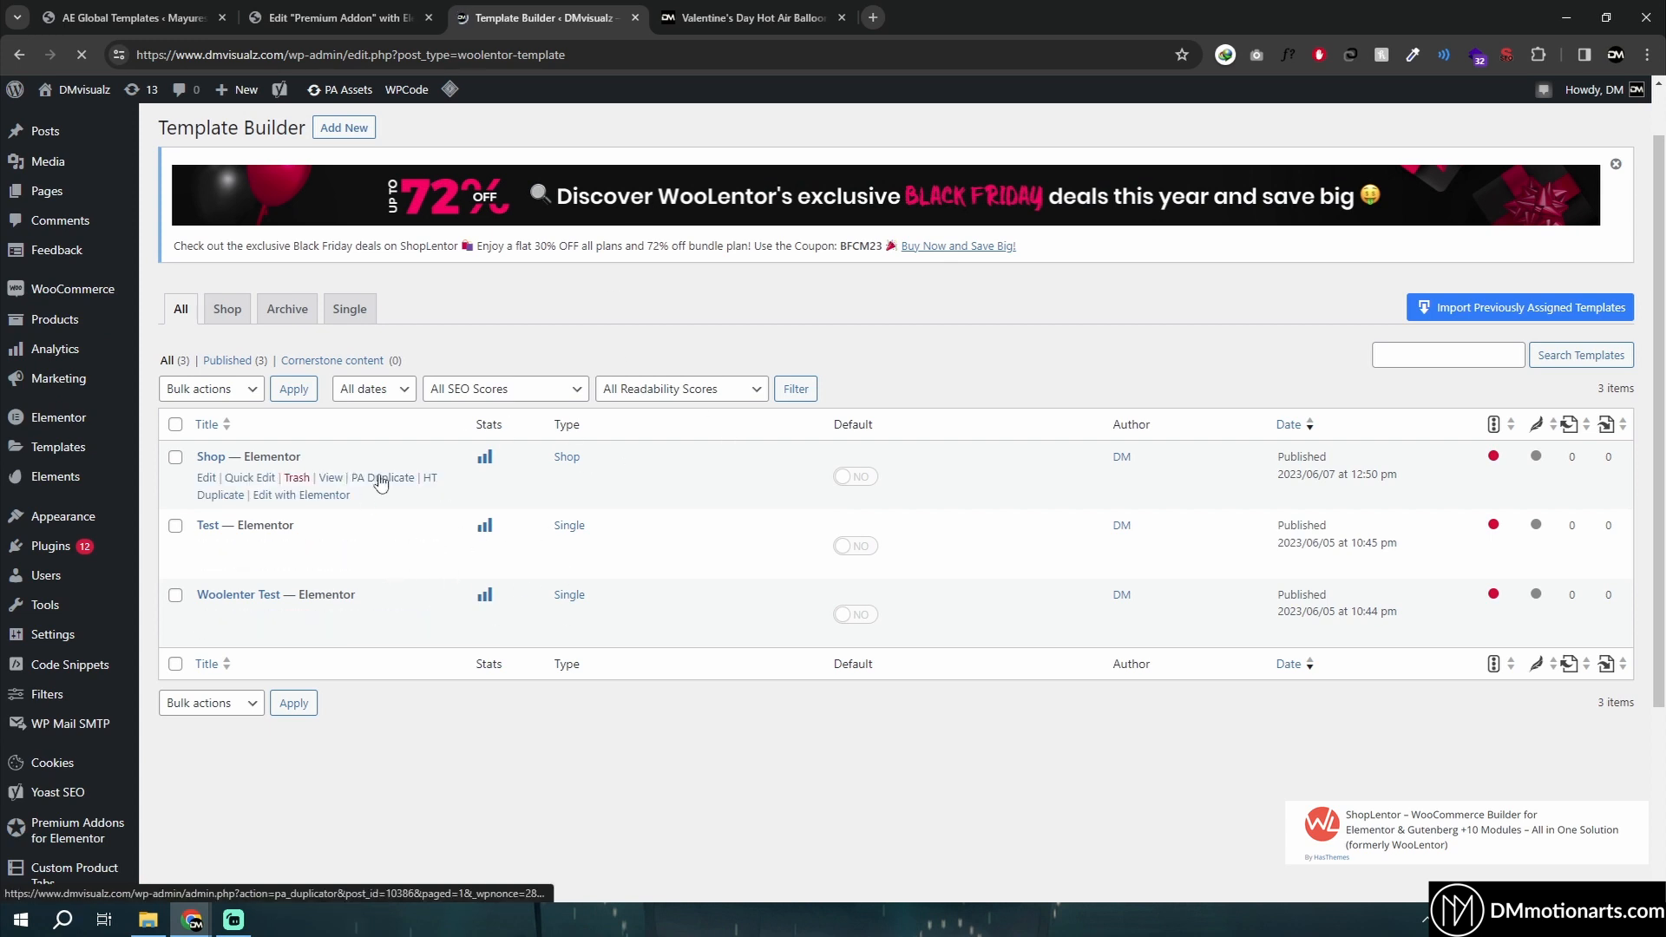
pyautogui.click(380, 482)
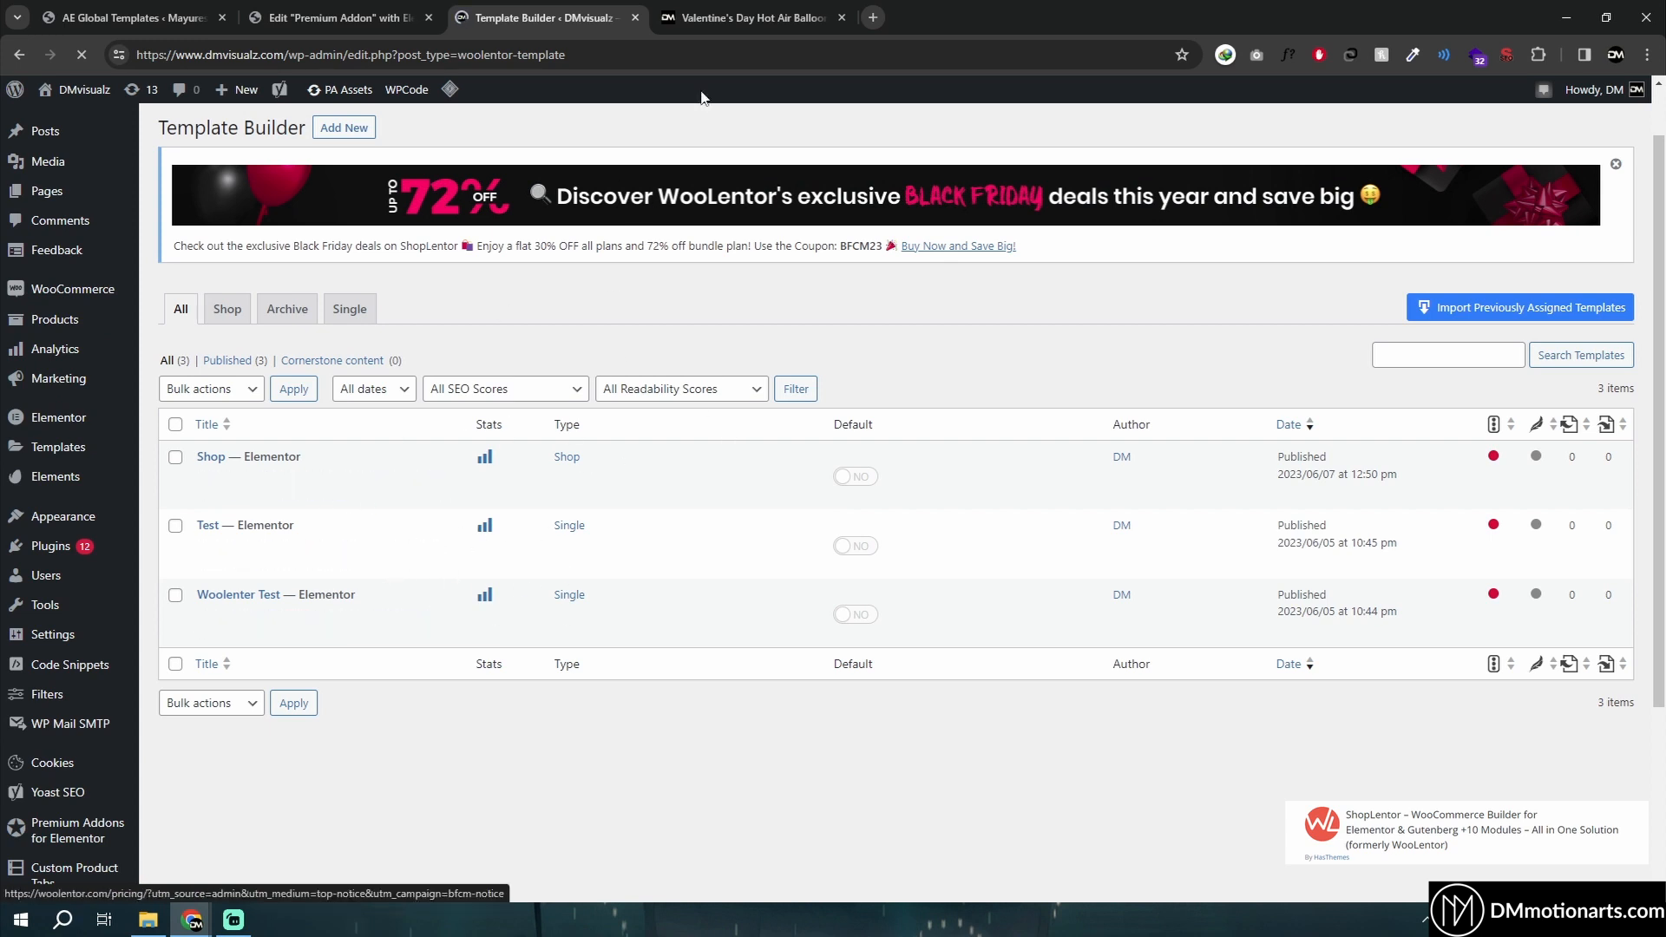
# - Switch to the Valentine's Day product page and select text in its title and breadcrumb
pyautogui.click(737, 12)
pyautogui.scroll(-3, 505, 403)
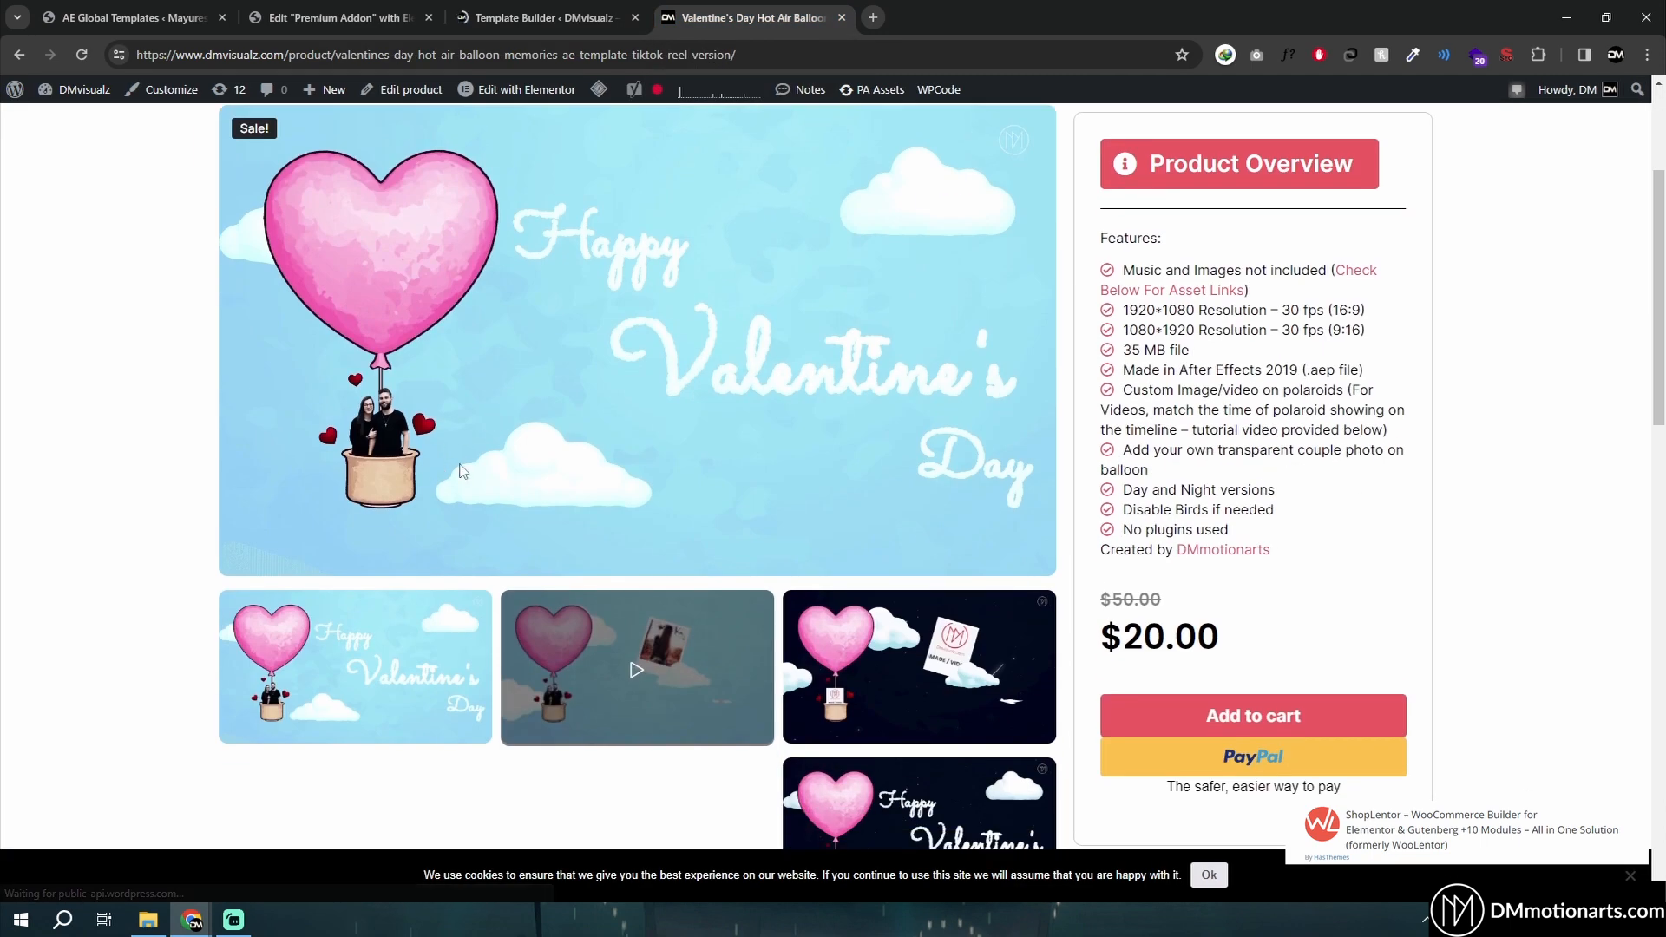
pyautogui.scroll(3, 470, 463)
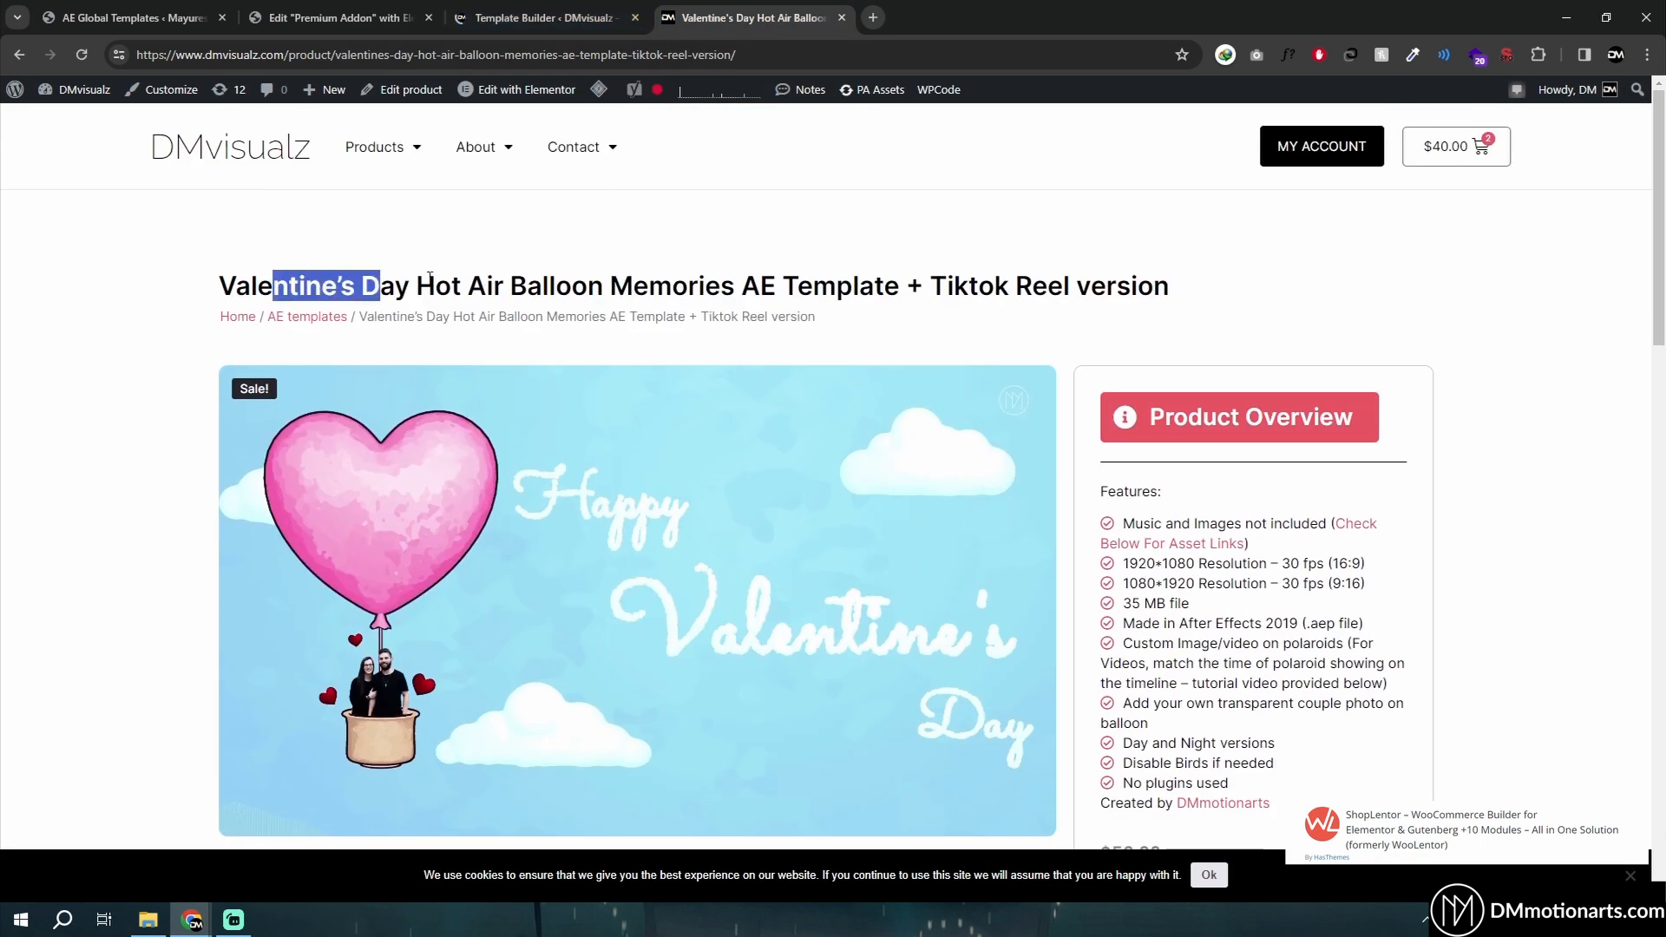
pyautogui.moveTo(429, 277); pyautogui.dragTo(1167, 286)
pyautogui.click(985, 347)
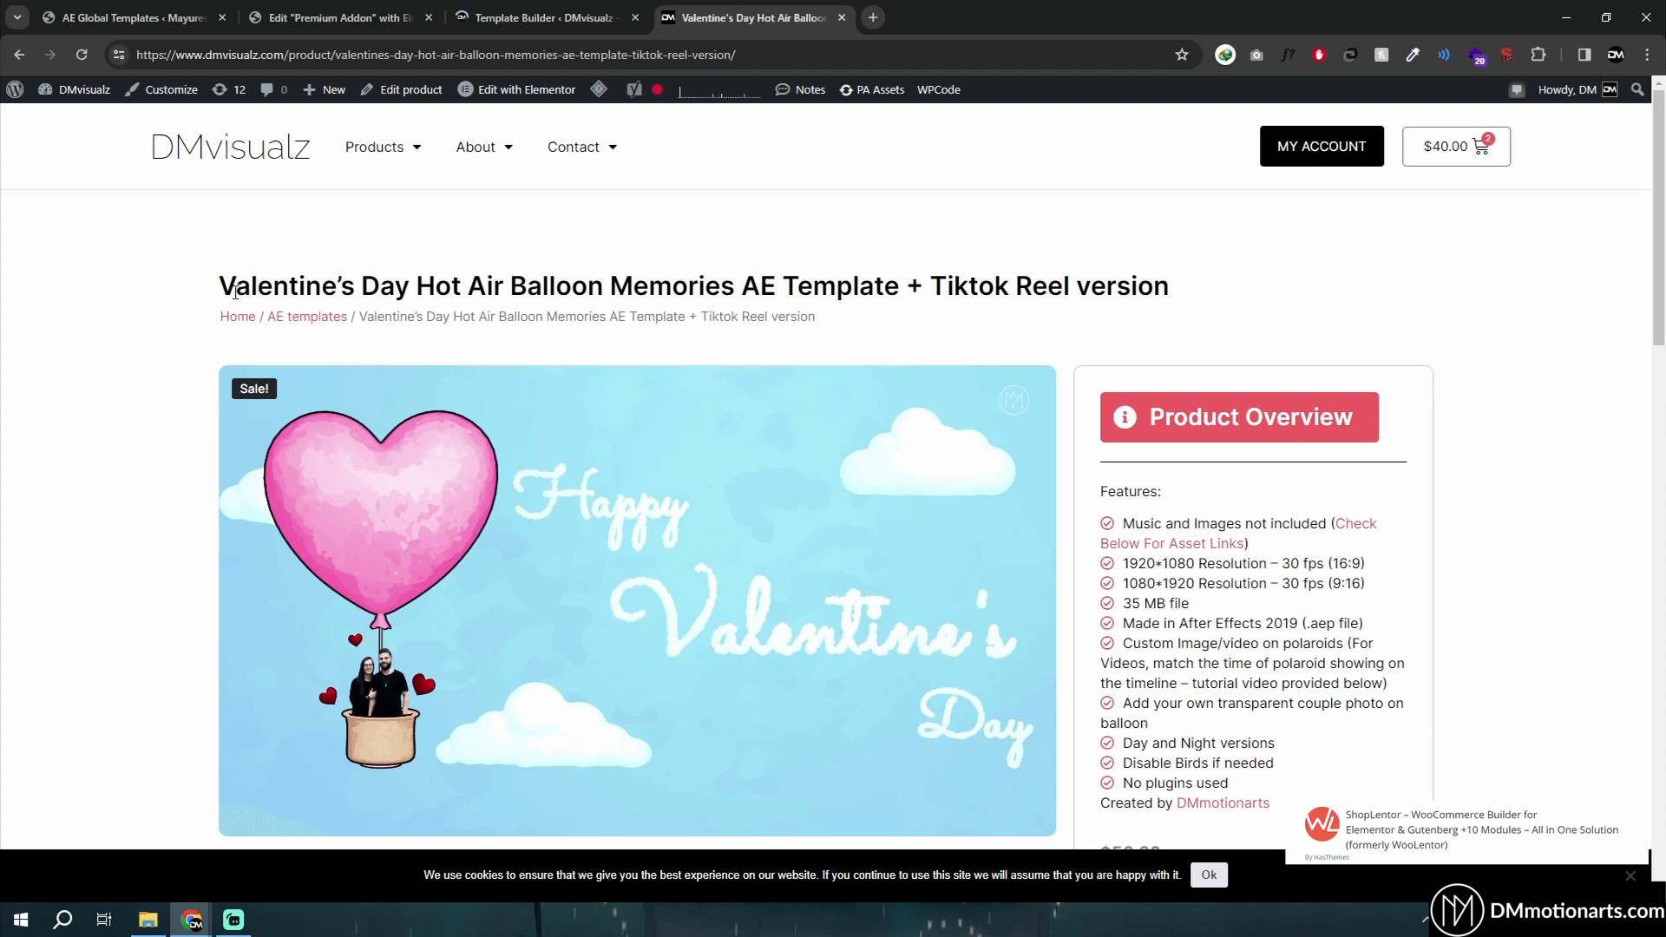
pyautogui.moveTo(235, 293); pyautogui.dragTo(872, 287)
pyautogui.click(872, 287)
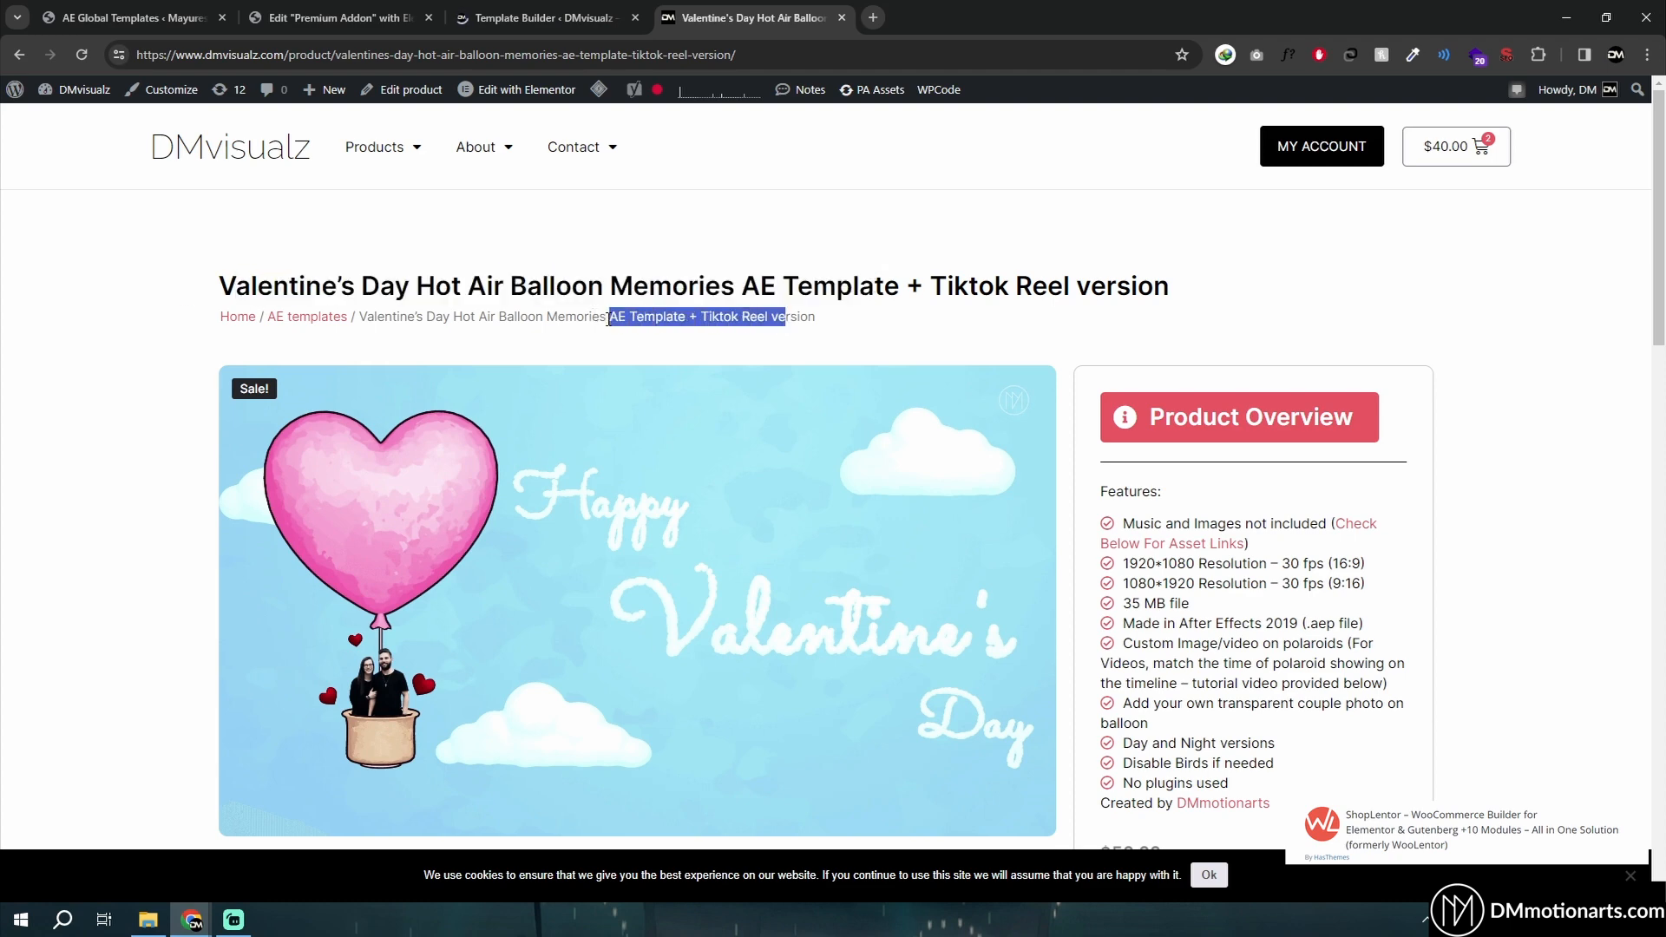
# - Browse the product page's gallery thumbnails and video previews
pyautogui.scroll(-3, 781, 373)
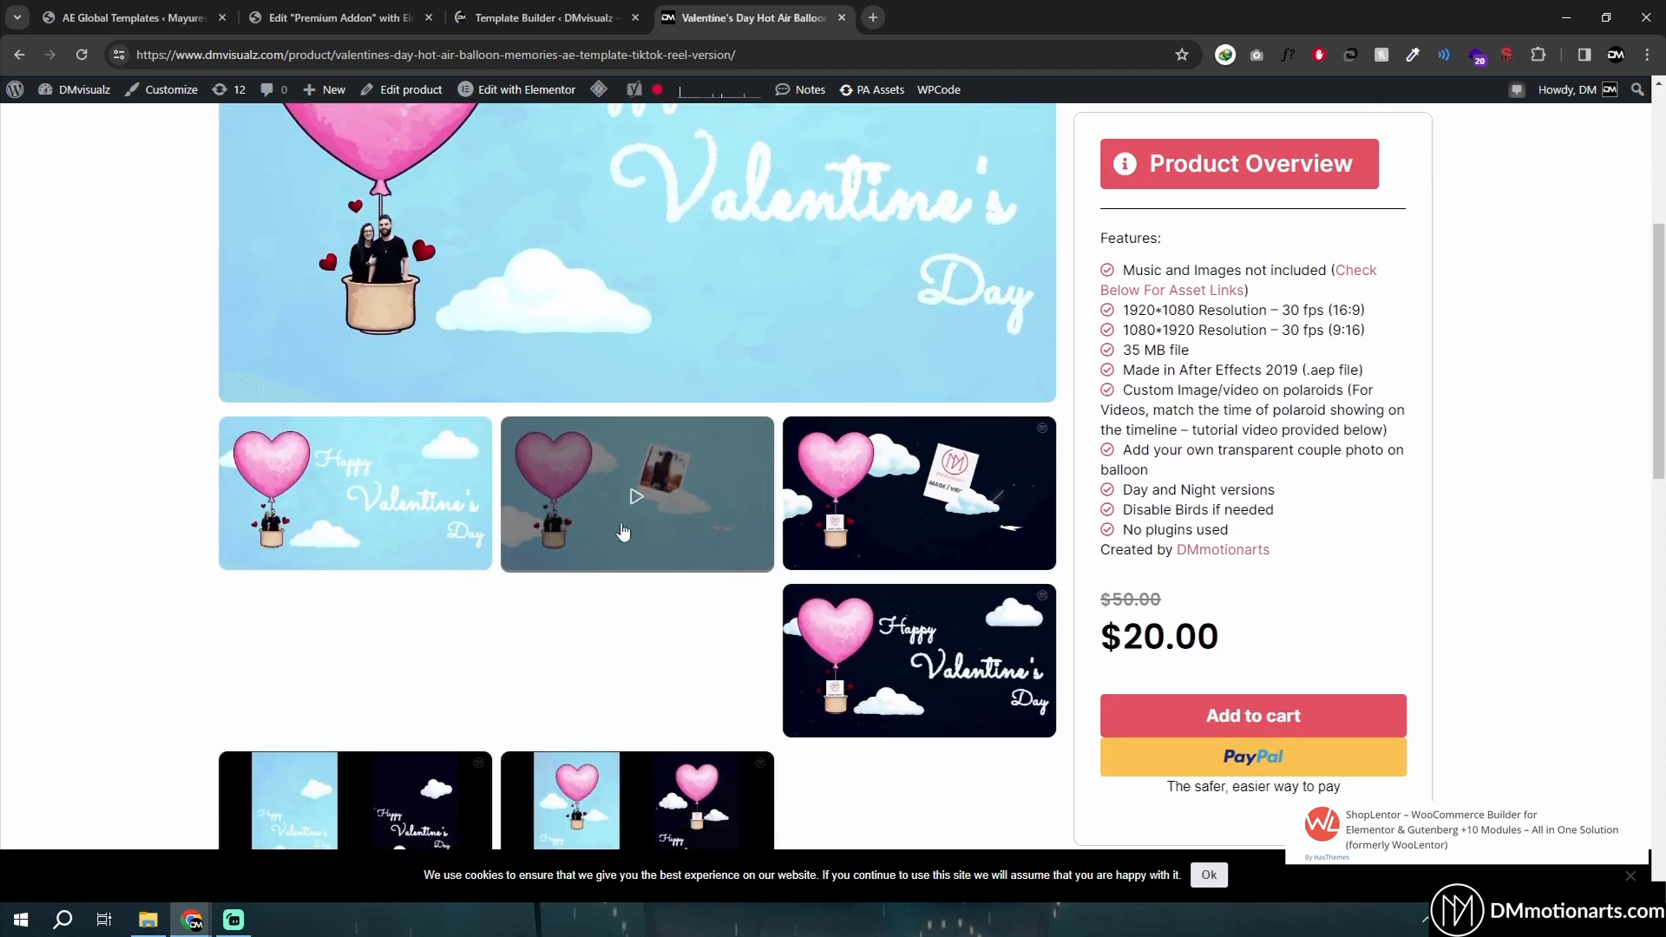
pyautogui.click(638, 538)
pyautogui.scroll(1, 737, 572)
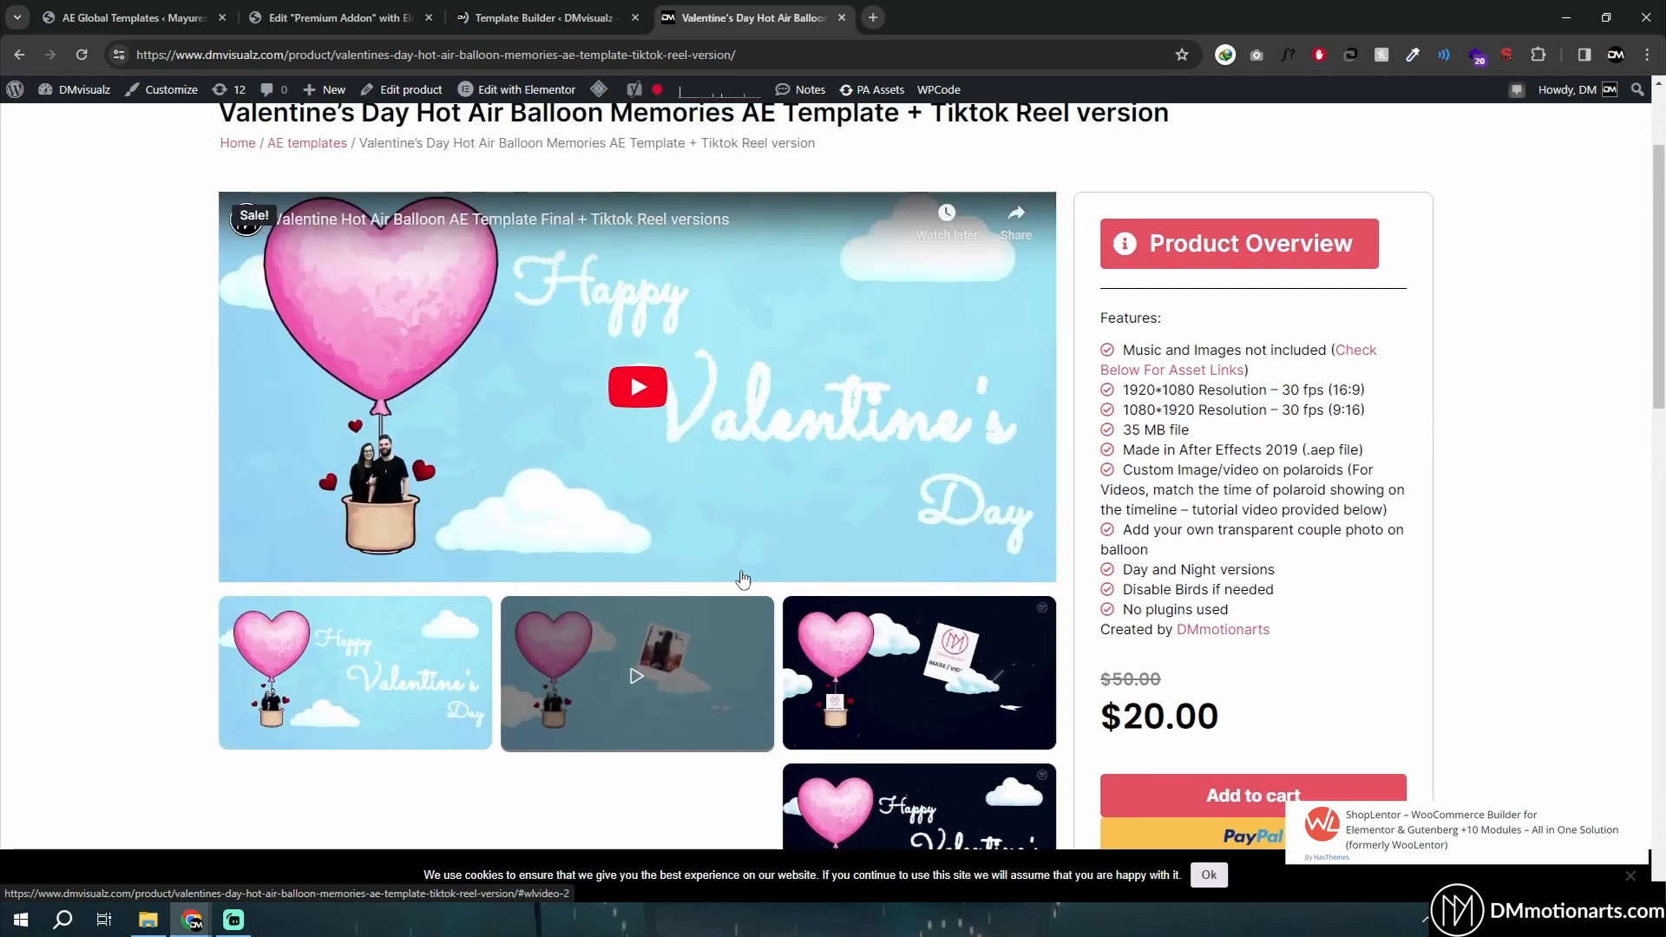
pyautogui.click(885, 724)
pyautogui.scroll(-3, 870, 722)
pyautogui.click(356, 490)
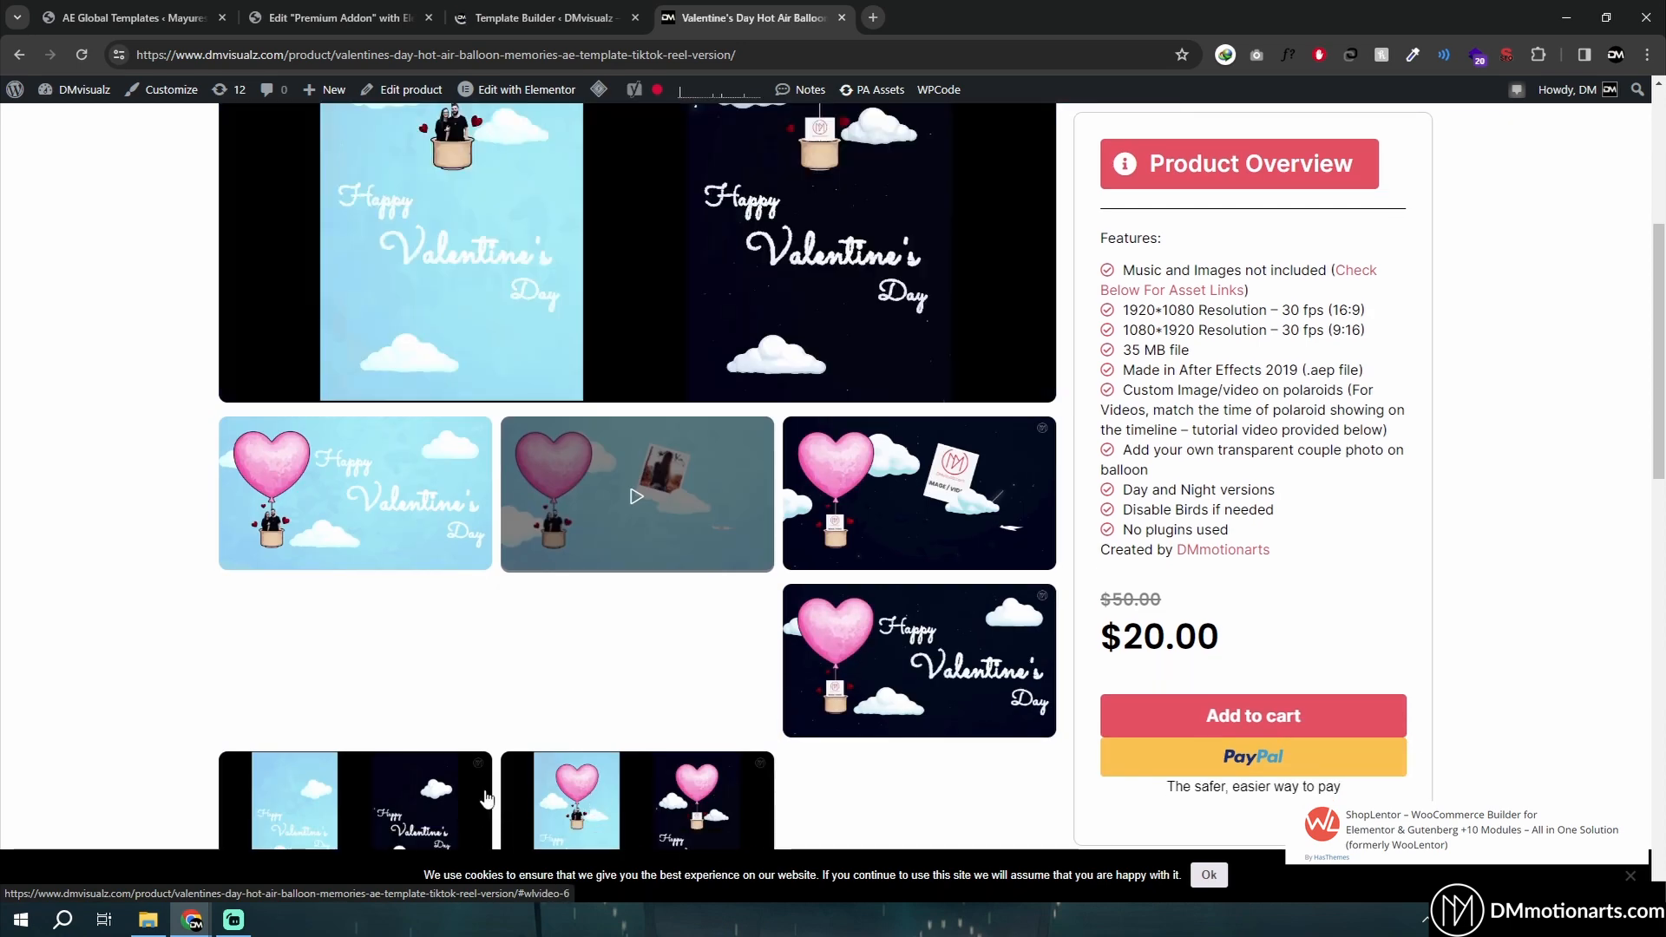
pyautogui.scroll(2, 399, 685)
pyautogui.scroll(3, 326, 496)
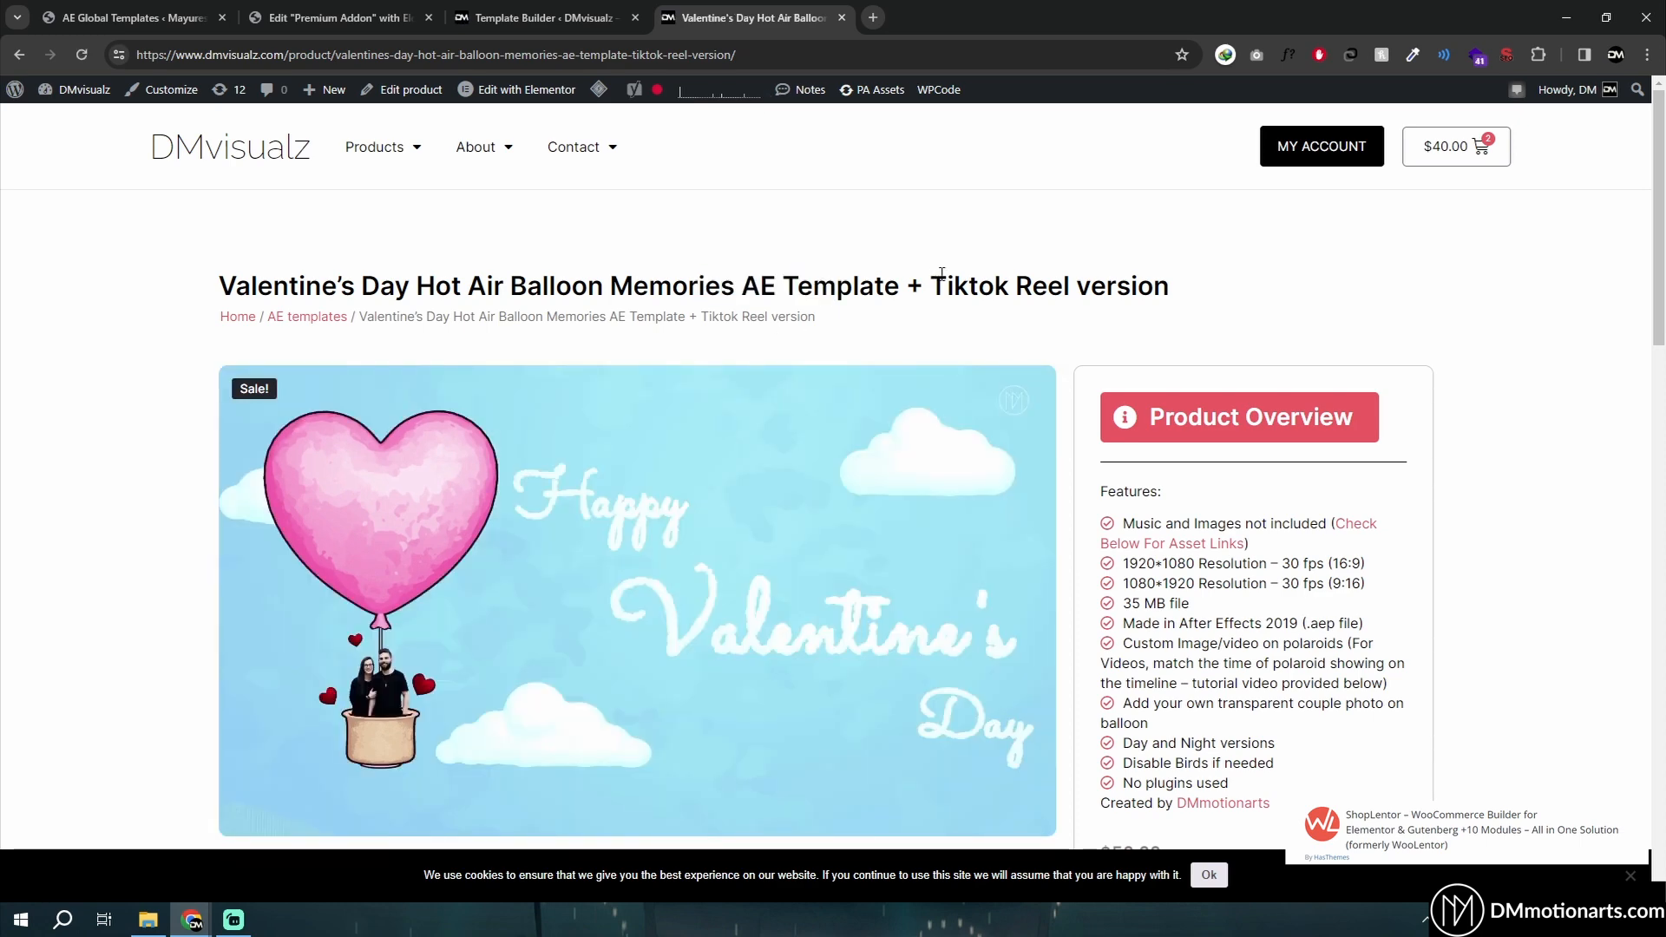
# - Select the product title text and check the Template Builder list's tabs before returning to the product page
pyautogui.moveTo(249, 282); pyautogui.dragTo(572, 286)
pyautogui.click(544, 17)
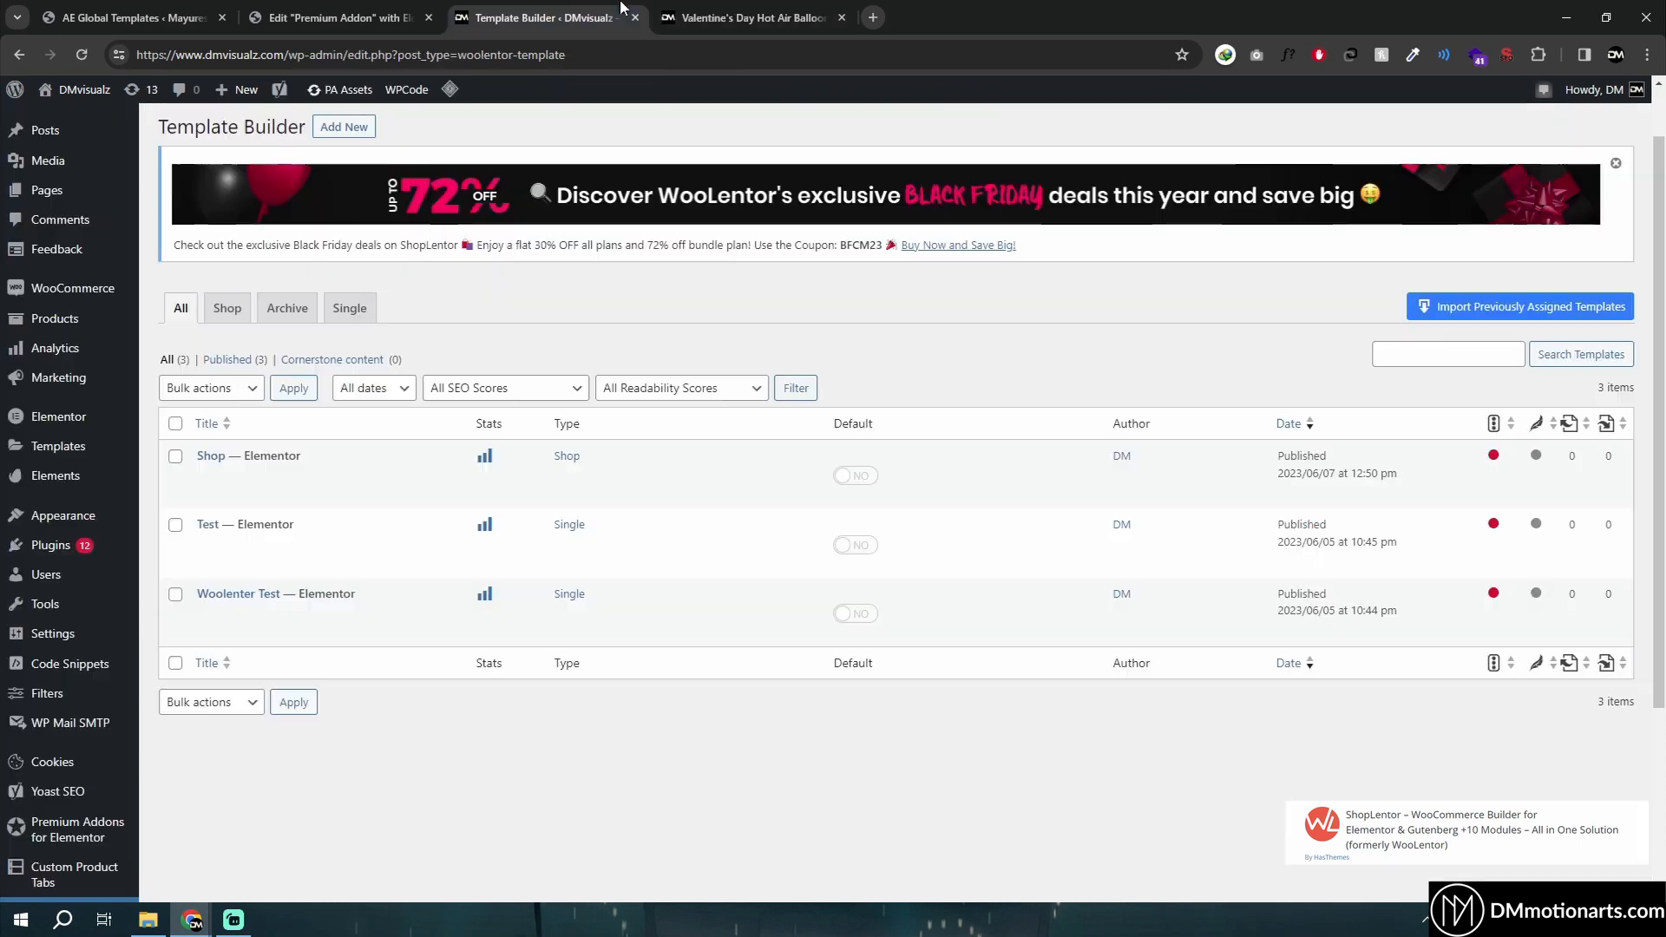
pyautogui.scroll(-3, 123, 671)
pyautogui.scroll(5, 614, 648)
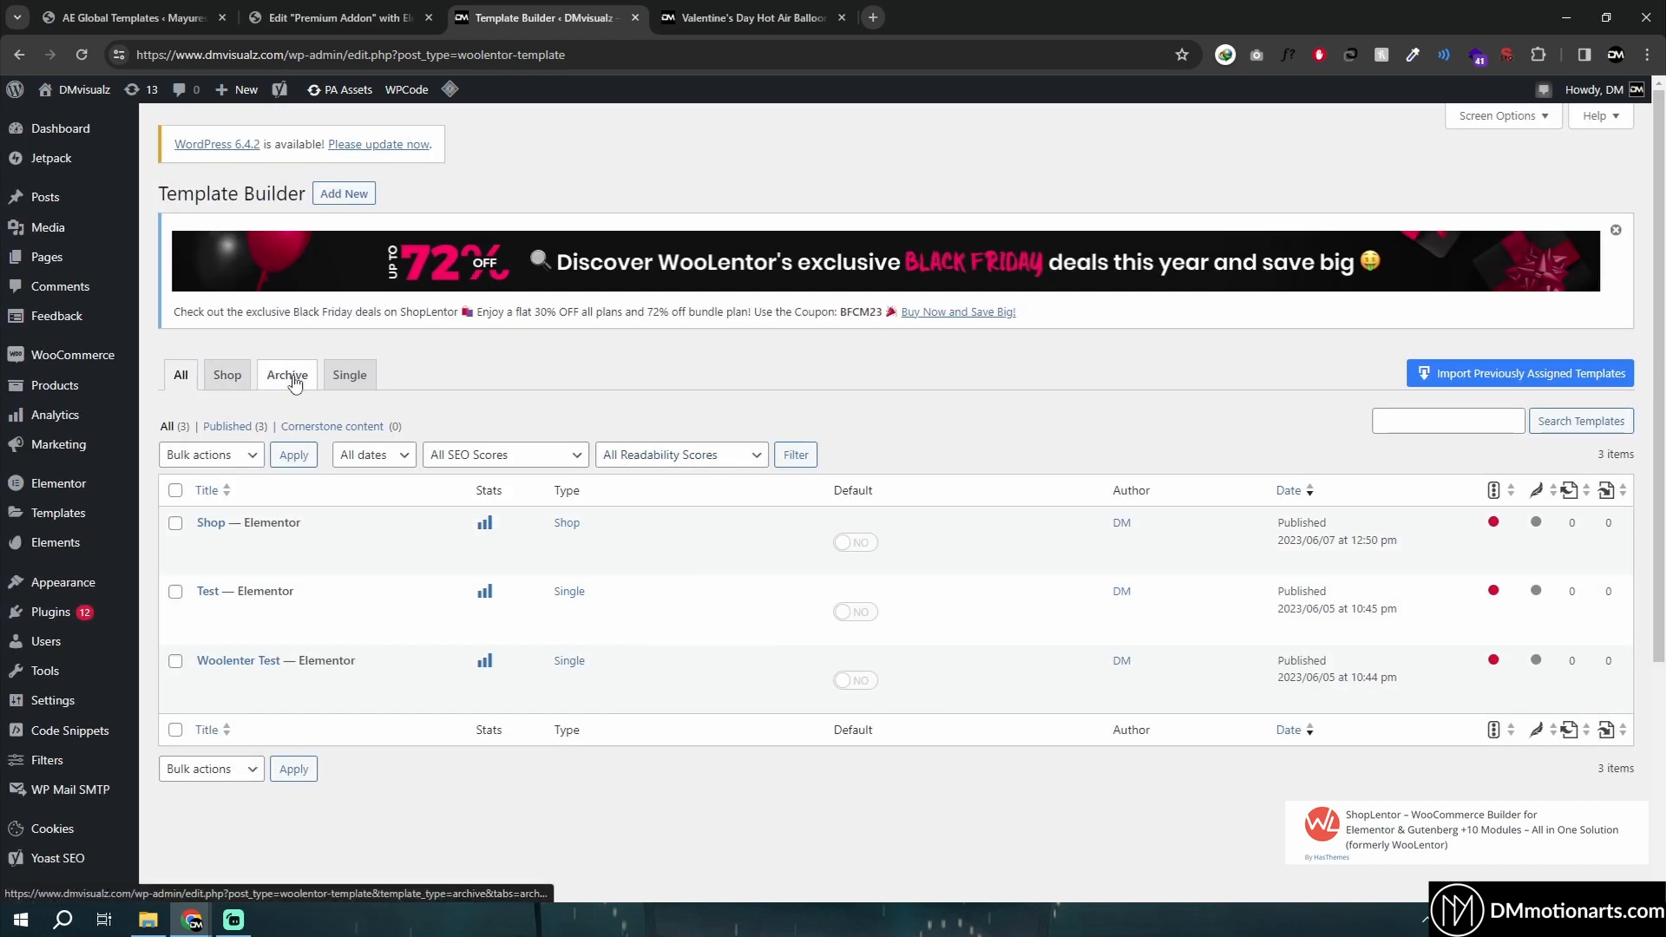
pyautogui.click(365, 378)
pyautogui.click(663, 11)
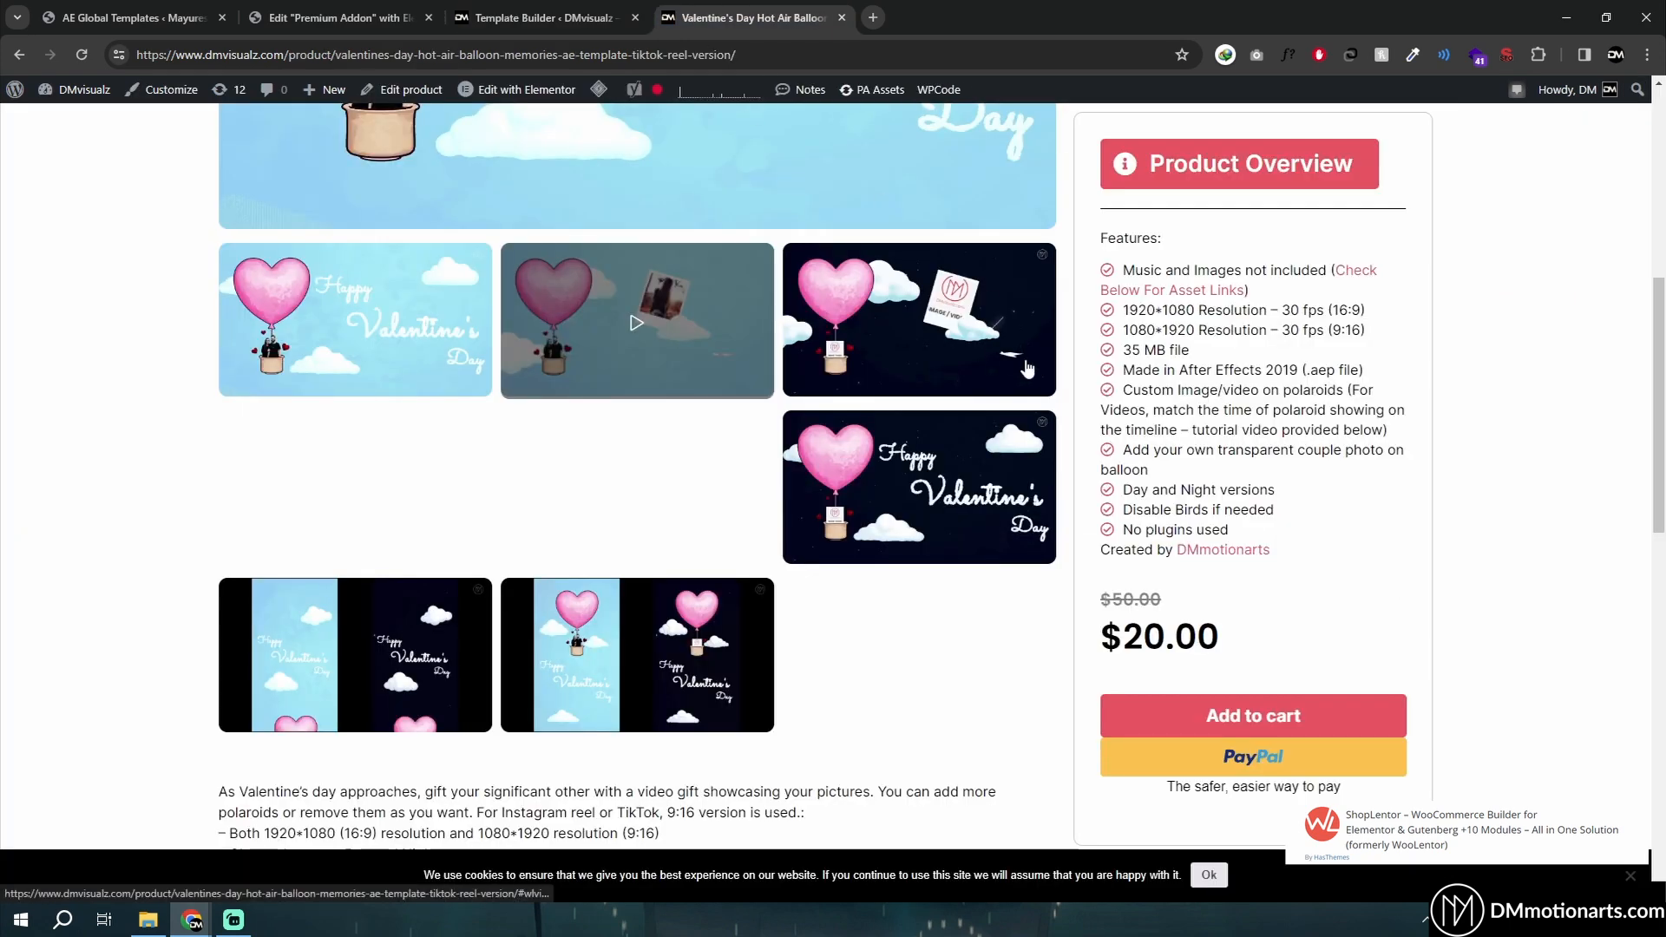
# - Preview more gallery images and open the product's edit page in a new tab
pyautogui.scroll(5, 1078, 388)
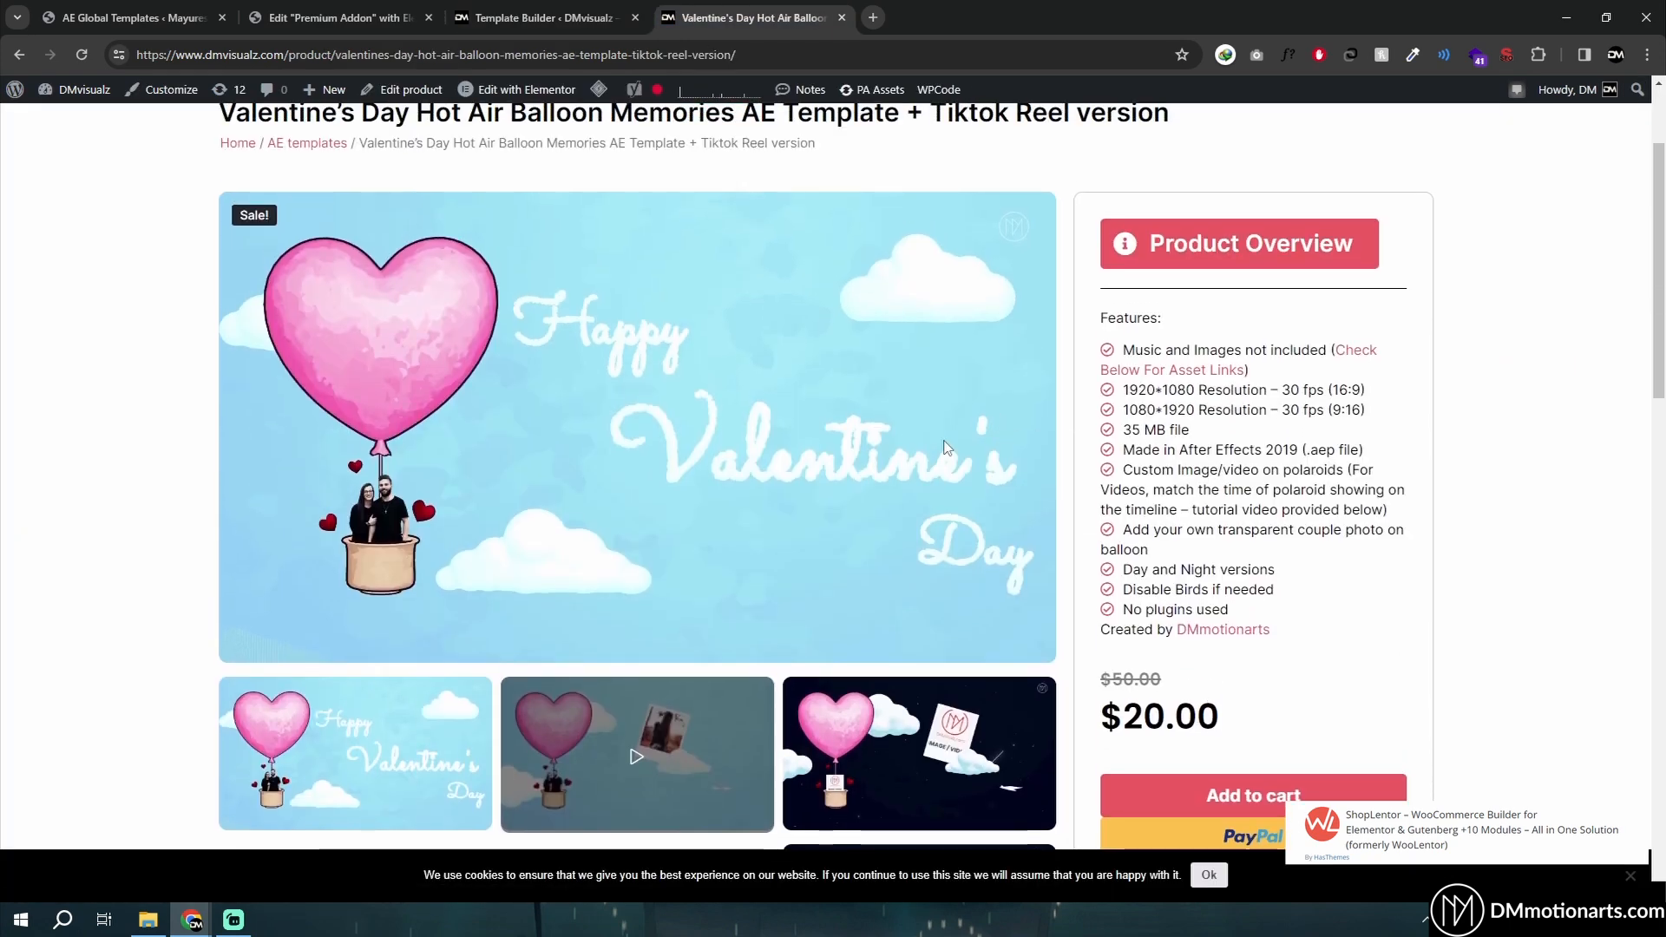
pyautogui.scroll(-2, 867, 460)
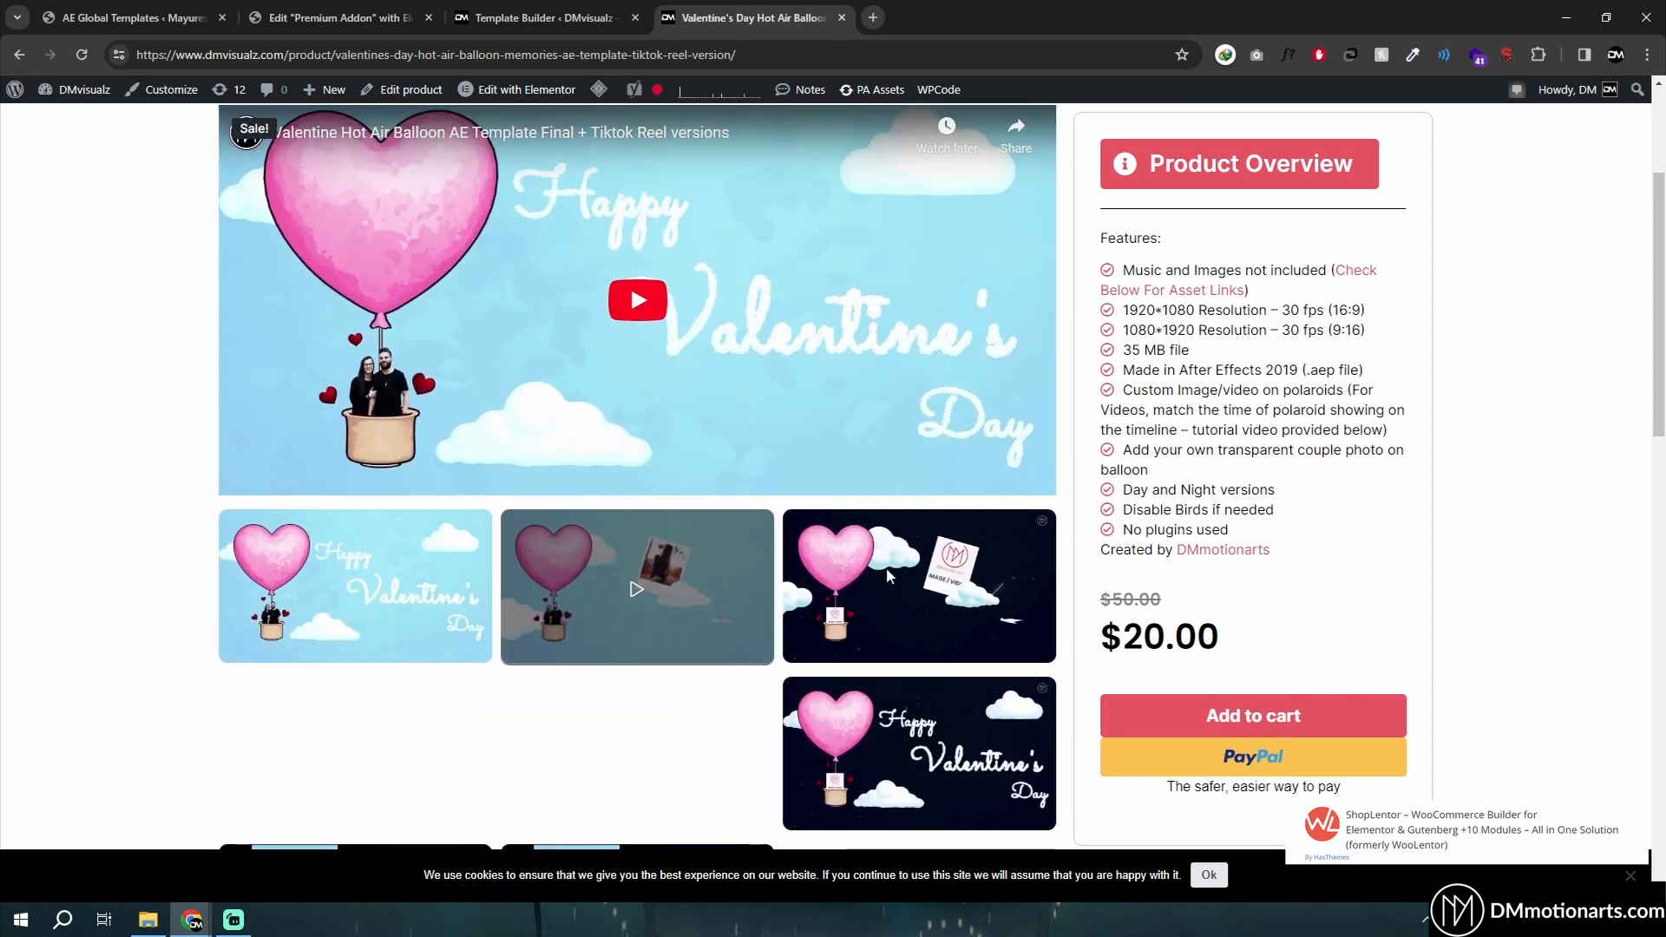
pyautogui.click(886, 568)
pyautogui.click(896, 788)
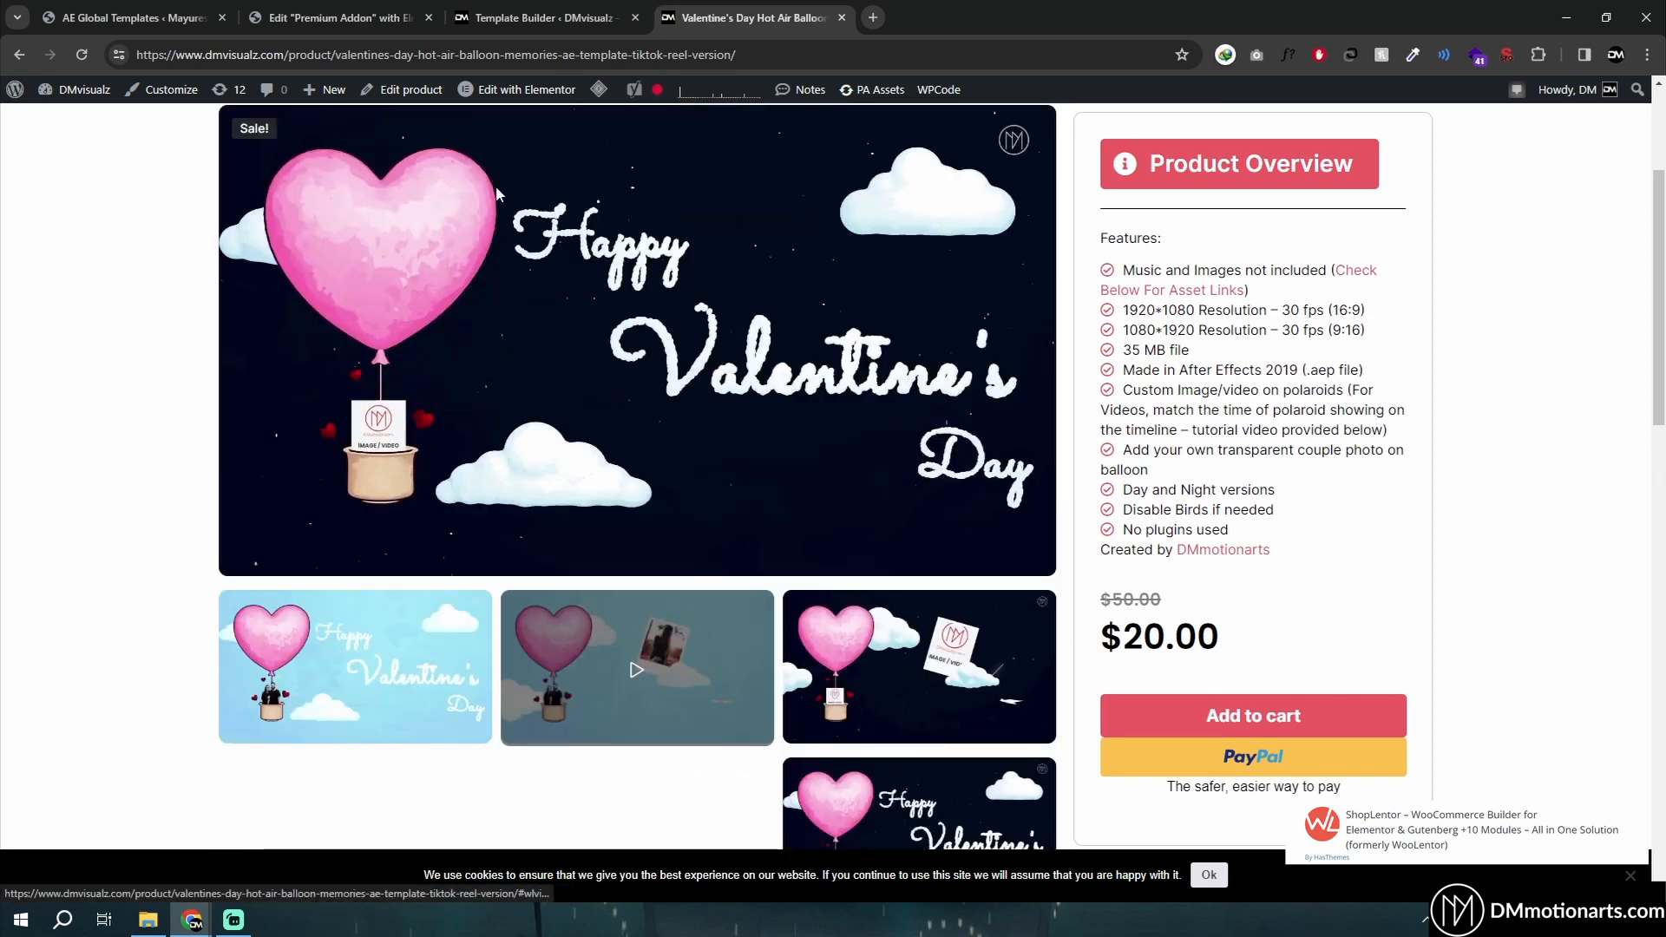
pyautogui.middleClick(410, 90)
pyautogui.scroll(-3, 555, 376)
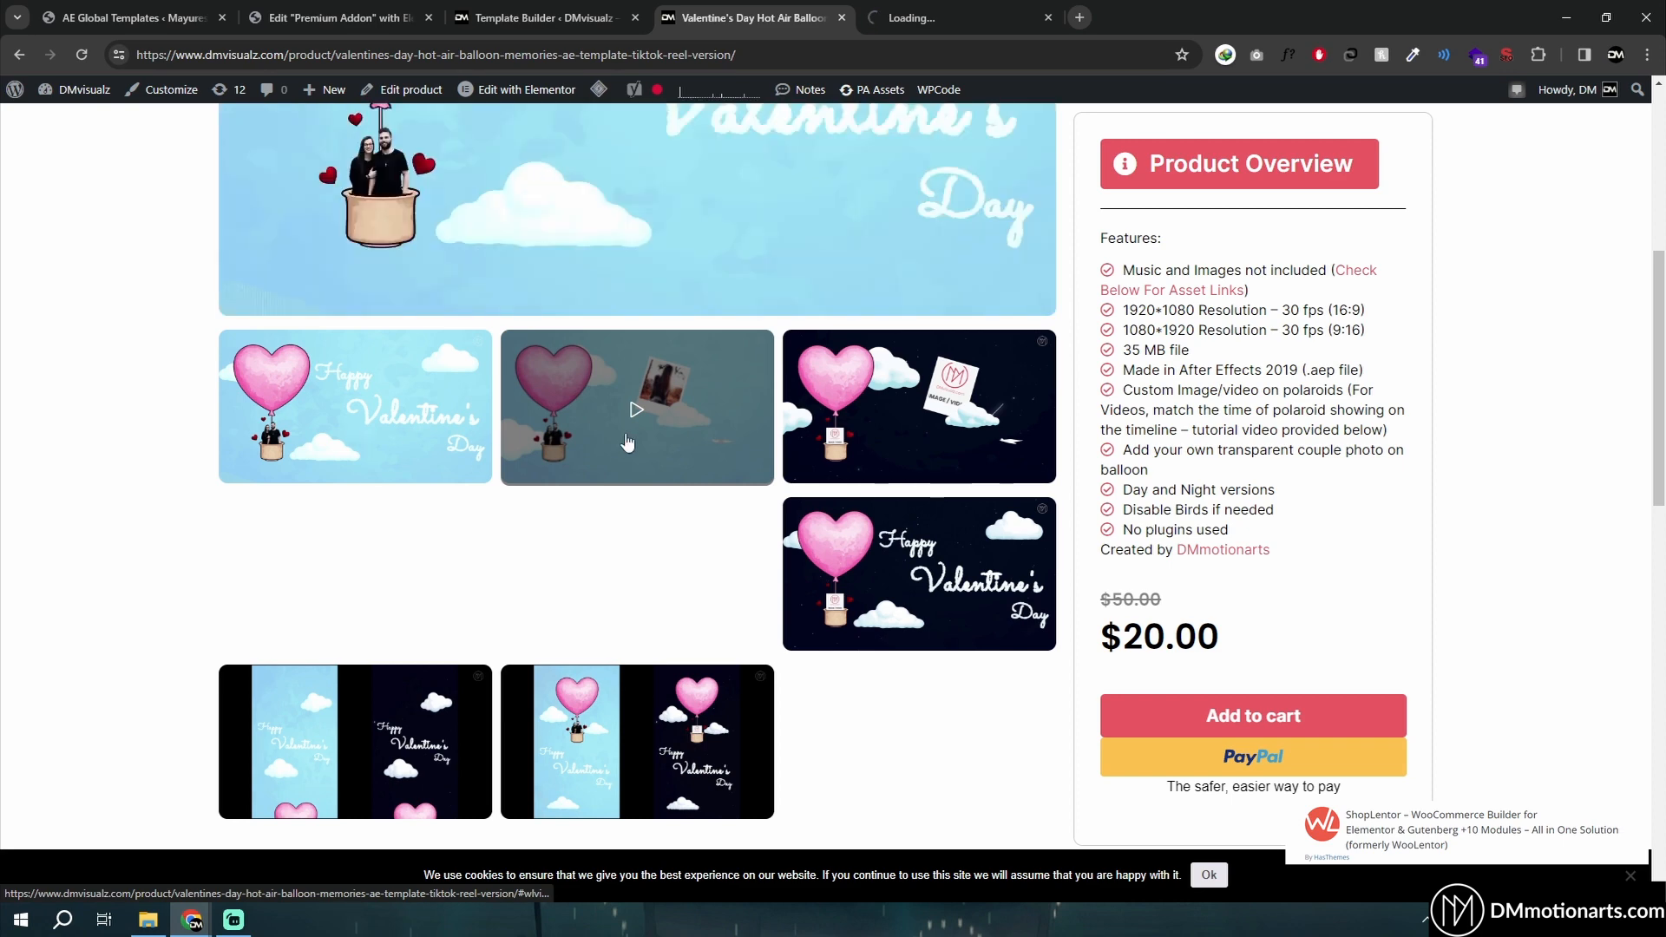
pyautogui.click(686, 601)
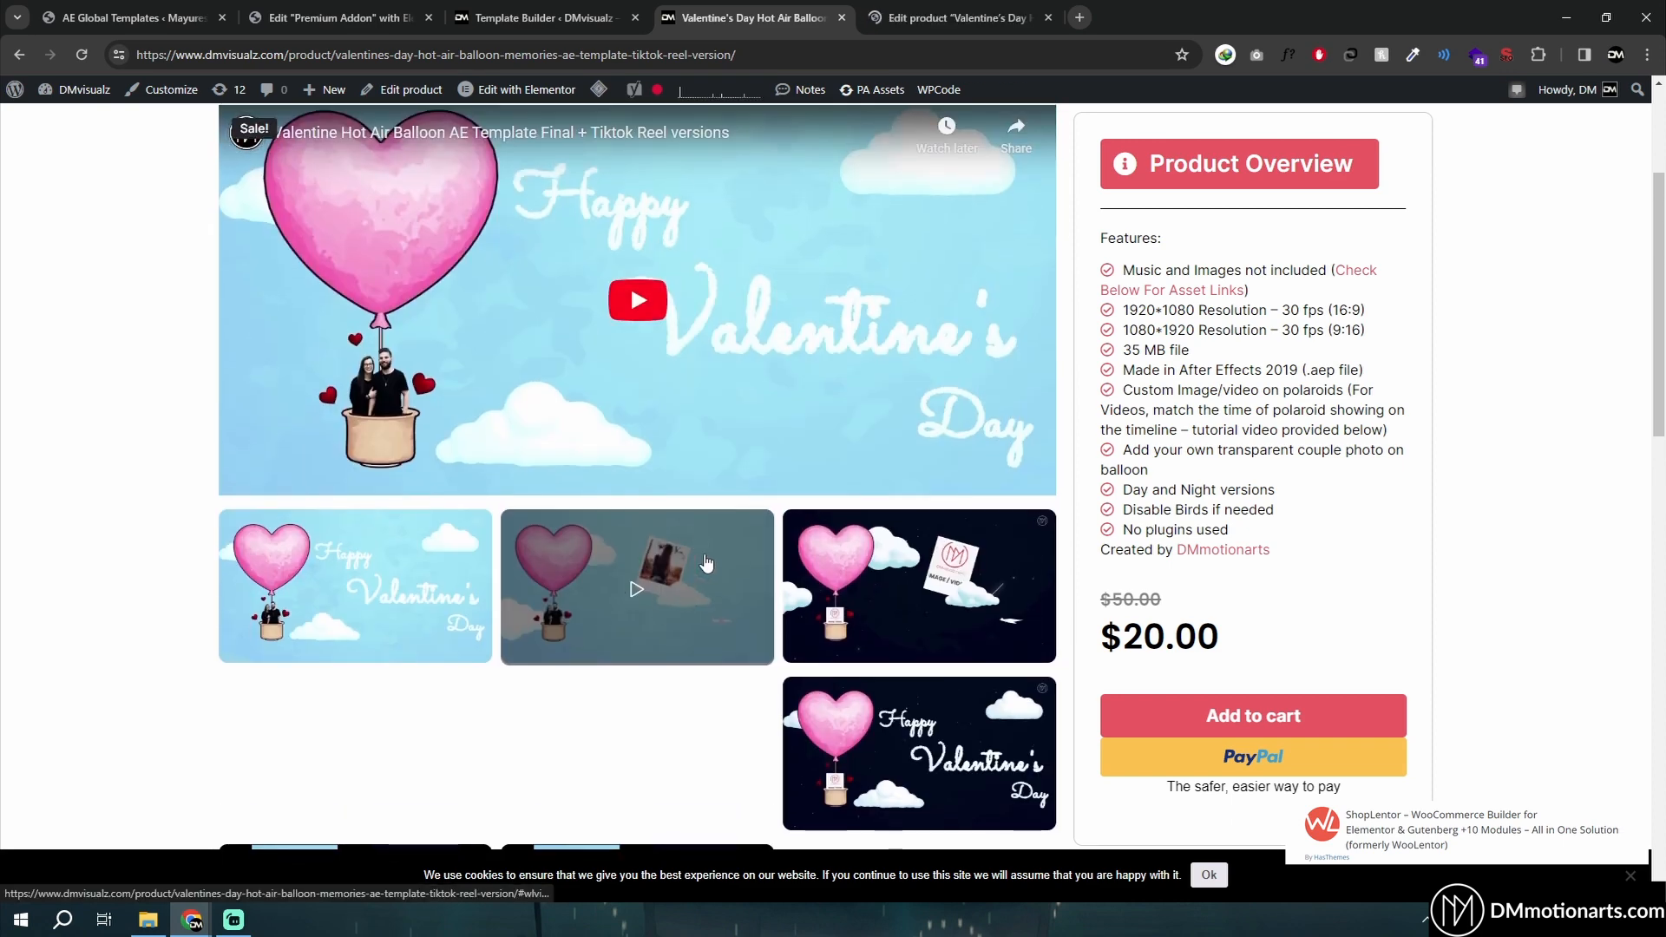
# - Open the product image's media details to inspect its Video URL field, then close the dialog
pyautogui.hotkey('ctrl', 'Tab')
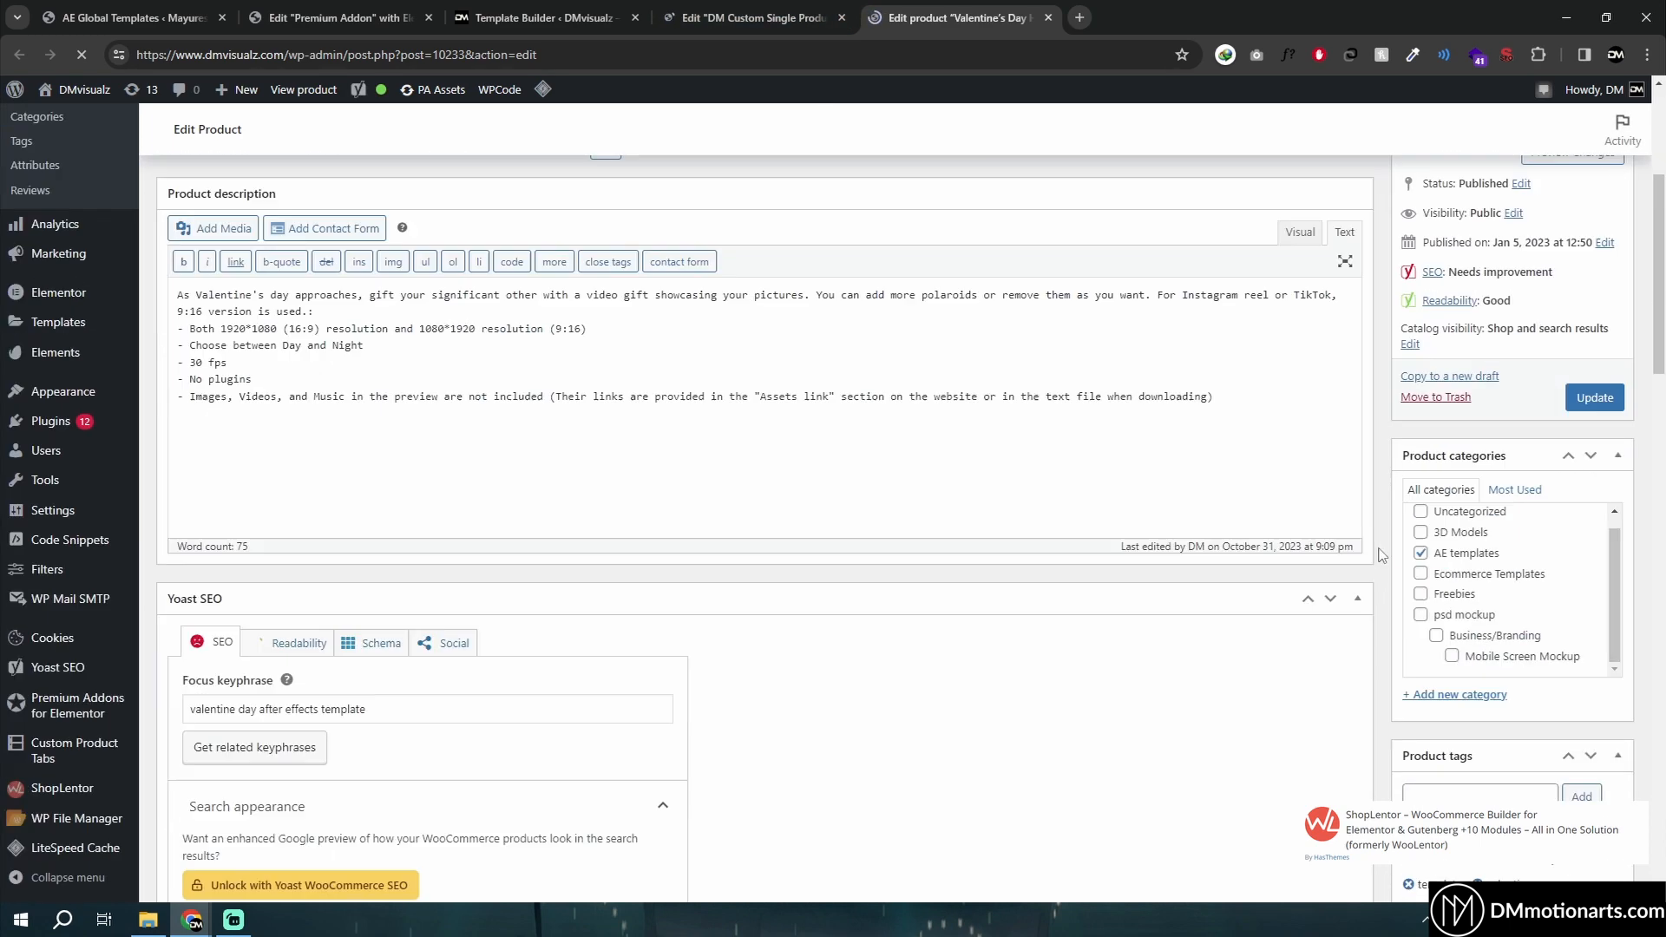
pyautogui.scroll(-5, 1381, 554)
pyautogui.click(1468, 559)
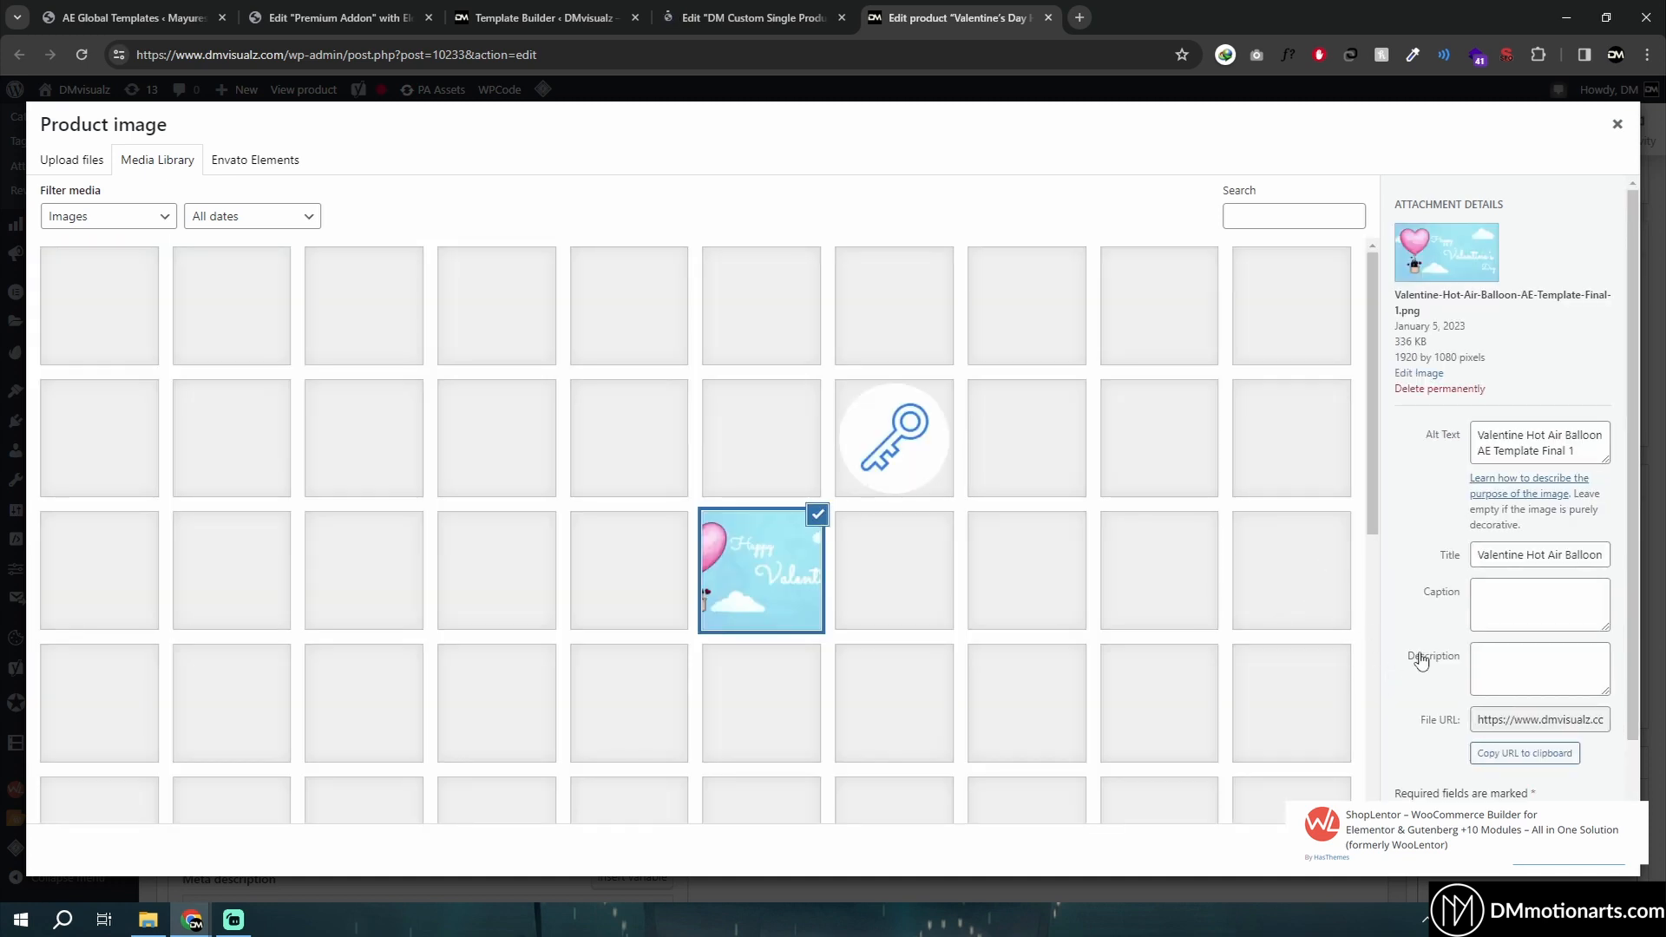
pyautogui.scroll(-1, 1432, 590)
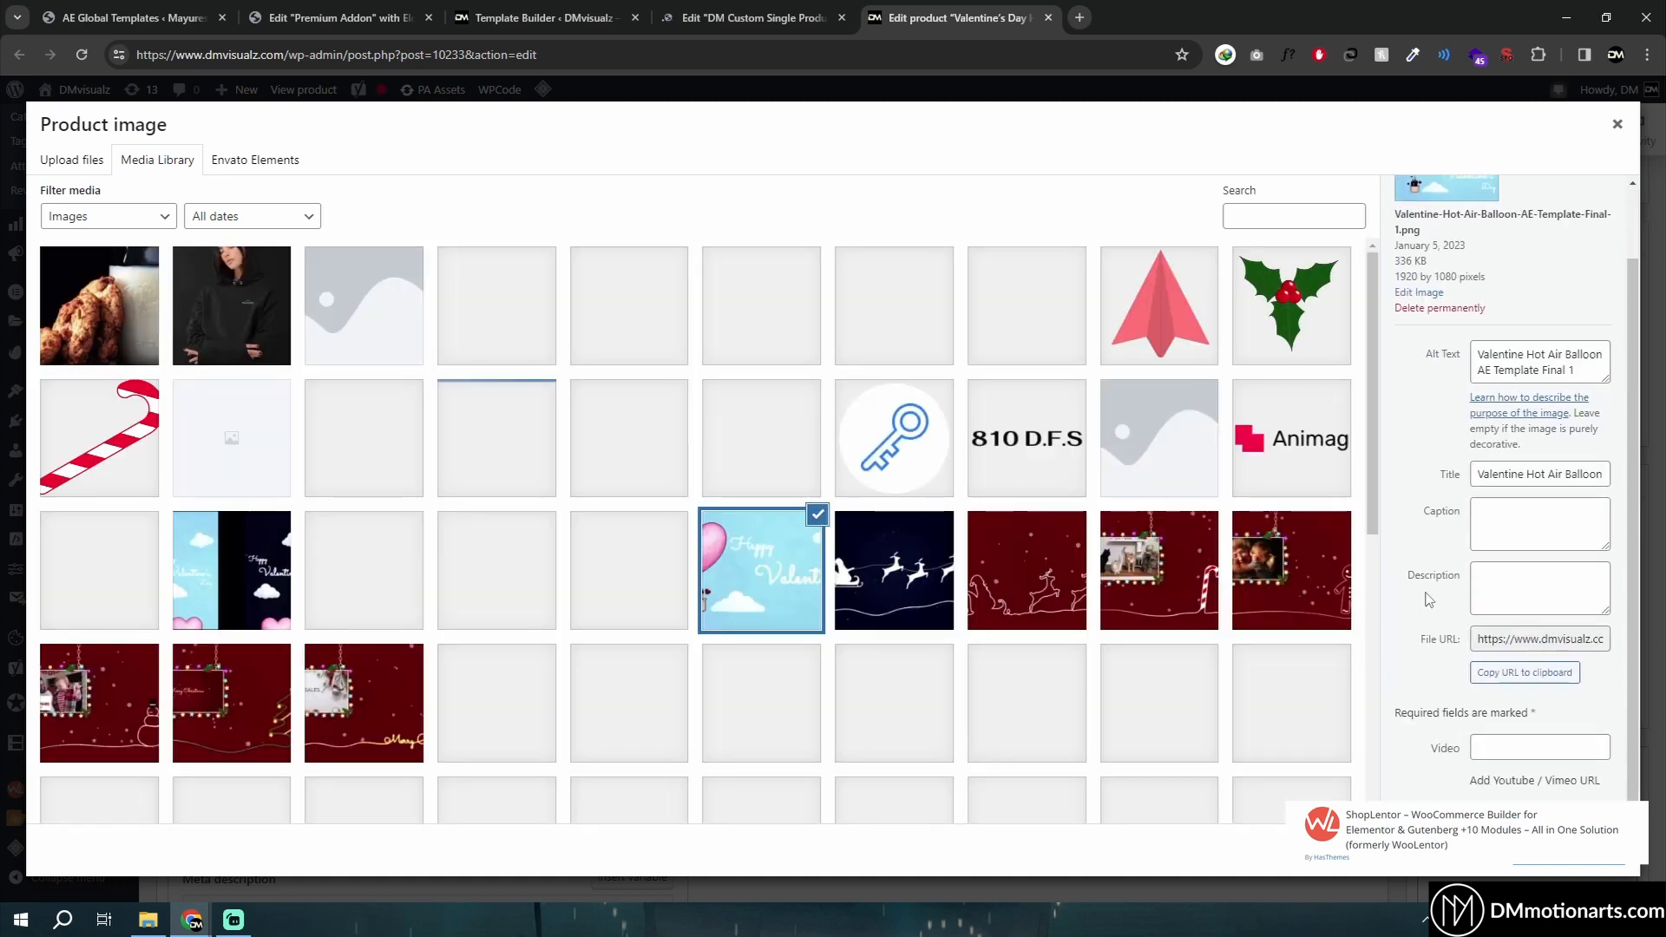
pyautogui.click(1463, 751)
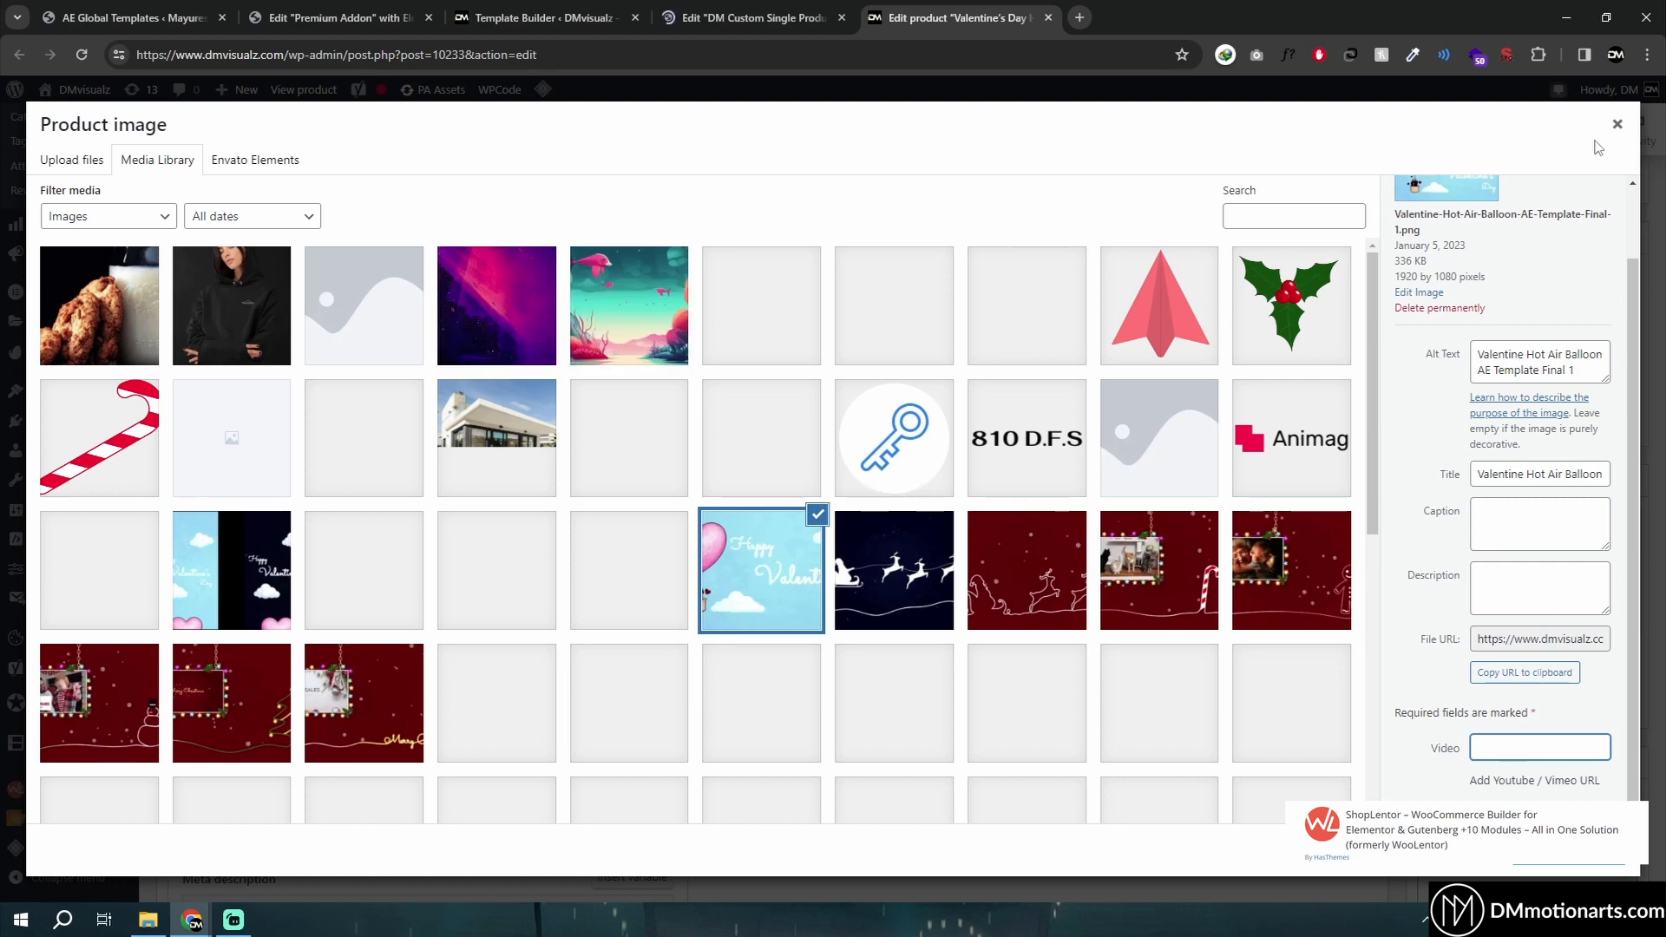
pyautogui.click(1616, 124)
pyautogui.scroll(-4, 1426, 594)
pyautogui.scroll(-3, 1425, 595)
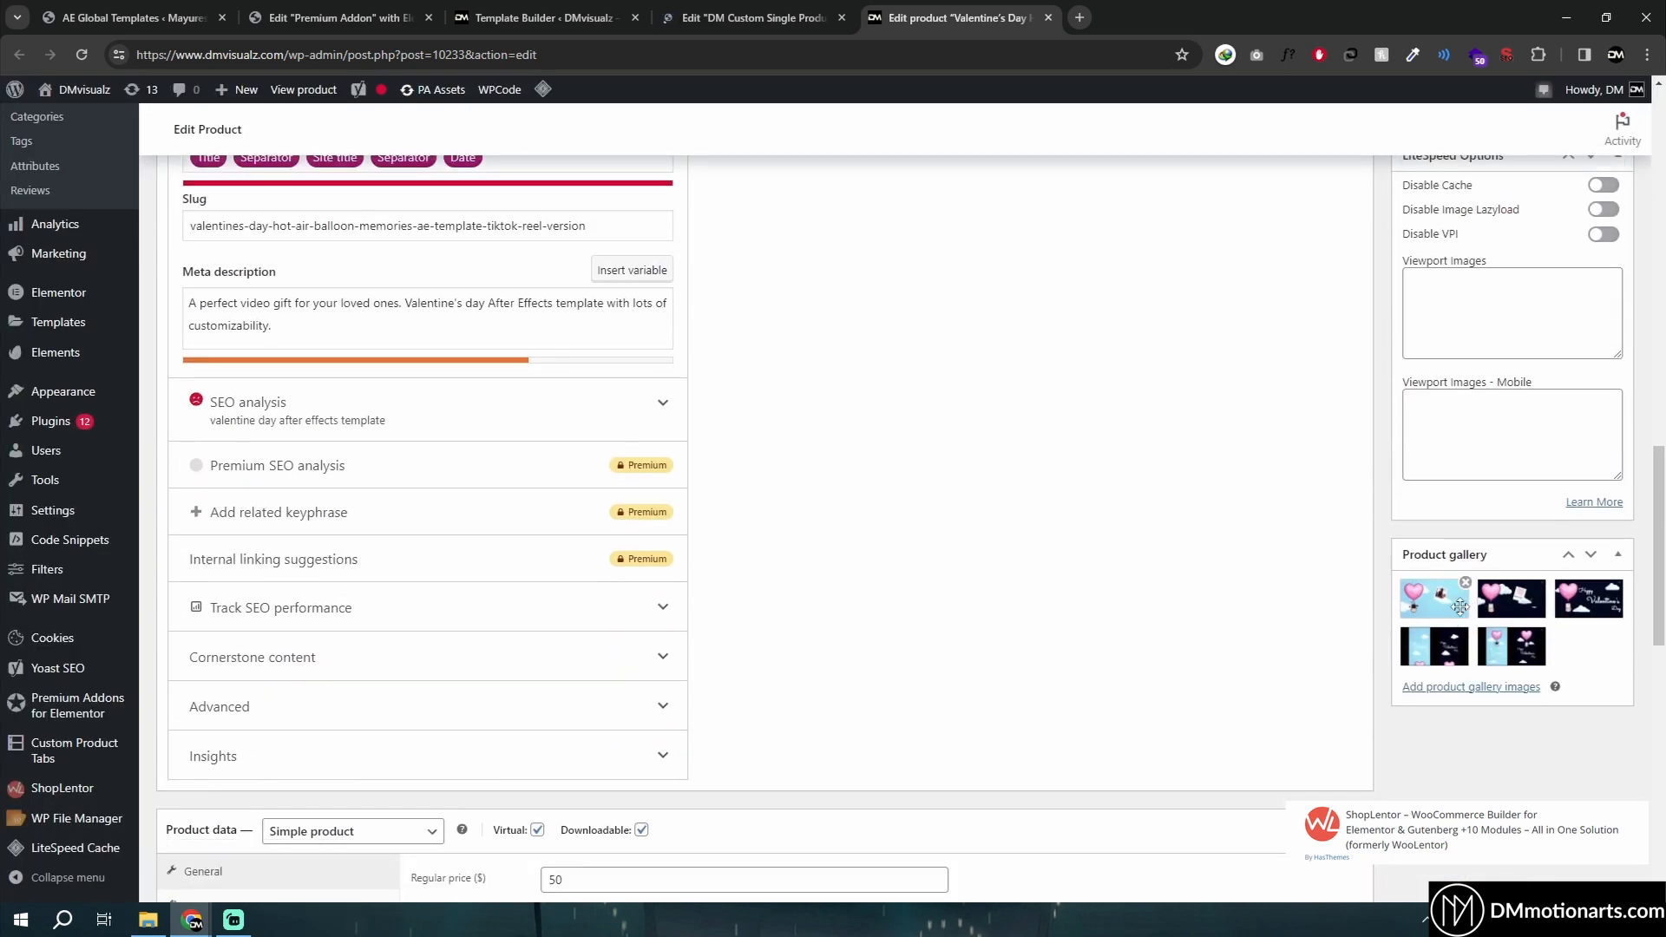
# - Examine the product image and product gallery boxes on the product edit page
pyautogui.hotkey('ctrl', 'shift', 'Tab')
pyautogui.hotkey('ctrl', 'Tab')
pyautogui.scroll(8, 1003, 584)
pyautogui.scroll(-6, 1241, 669)
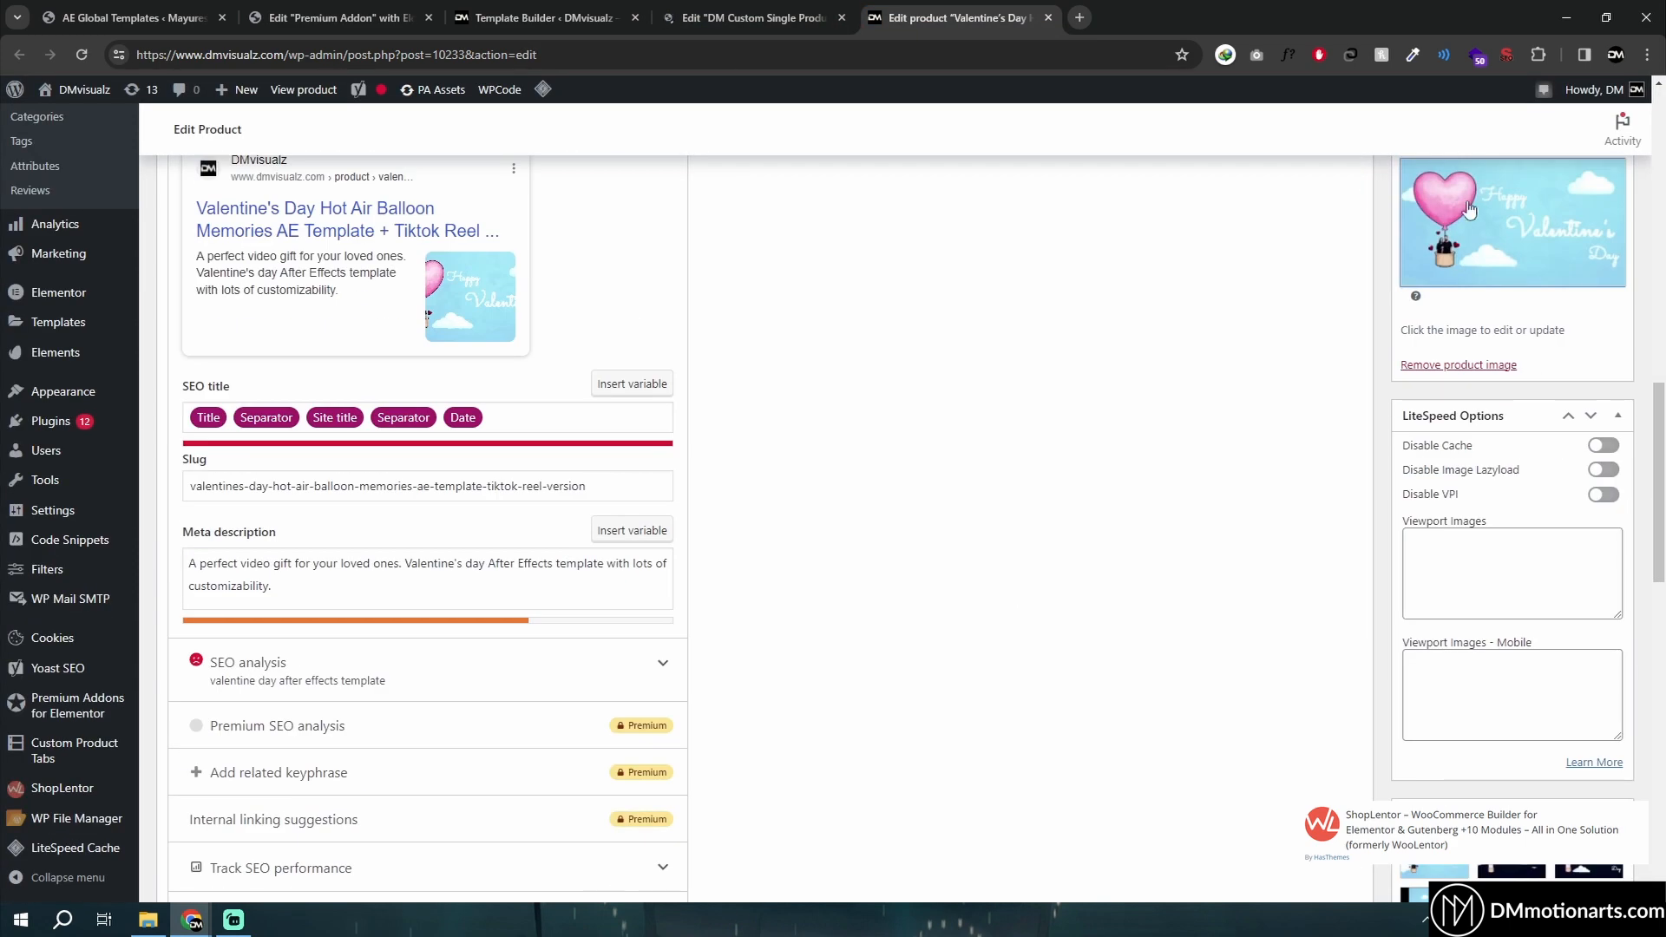
pyautogui.scroll(2, 1489, 277)
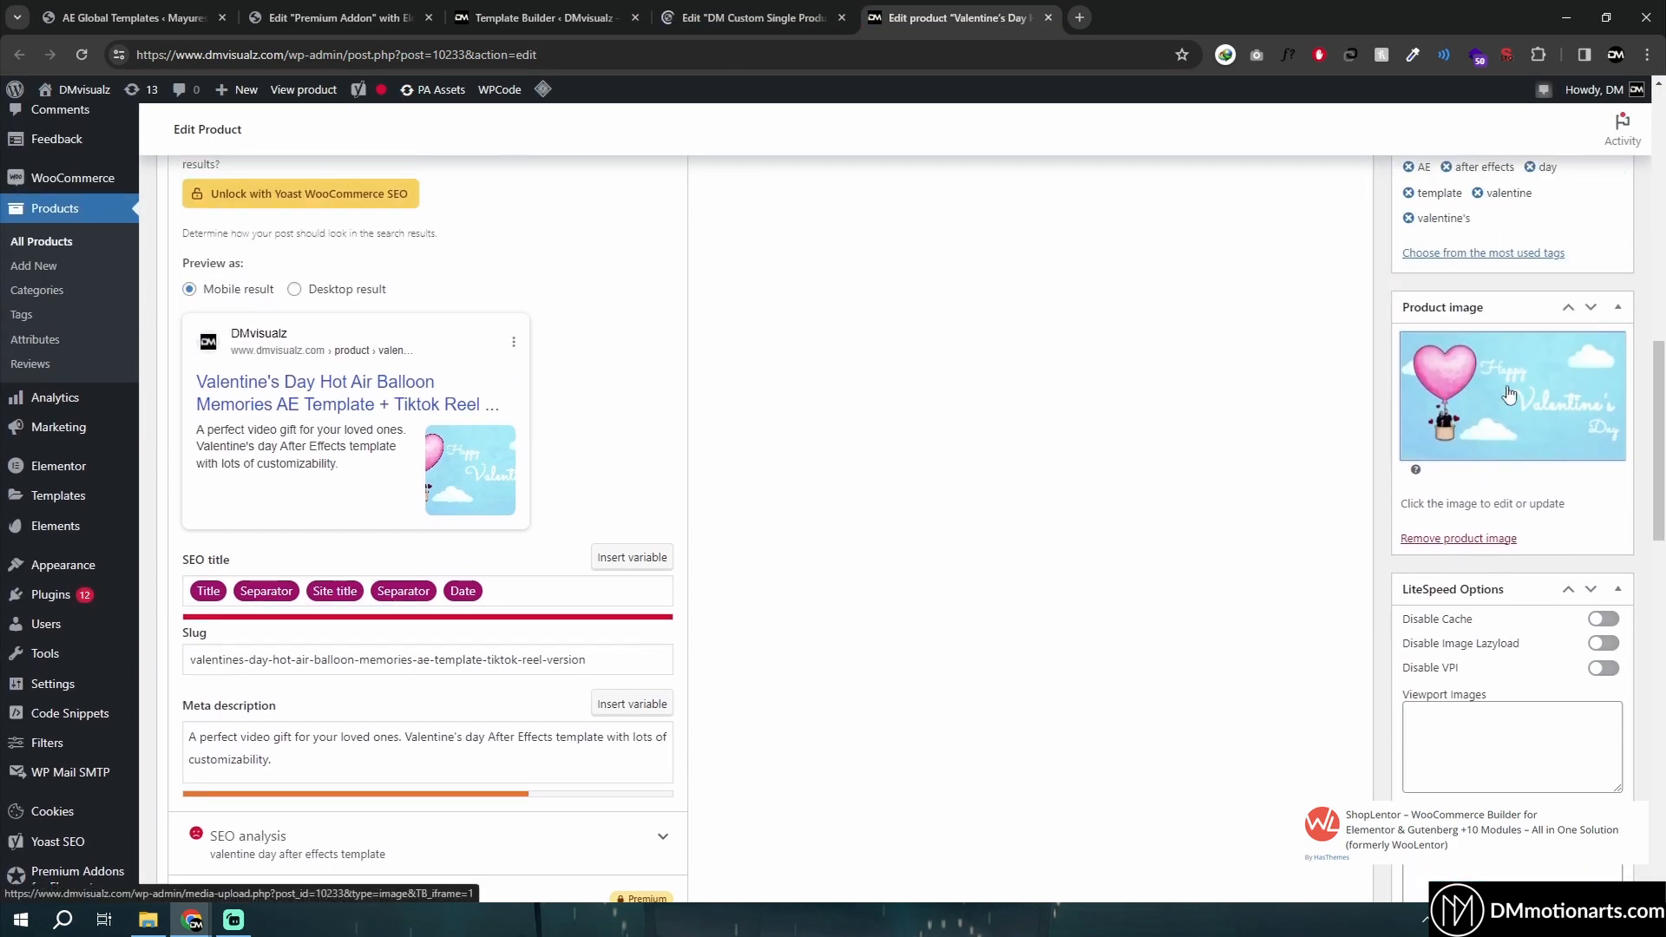
pyautogui.scroll(-5, 1407, 564)
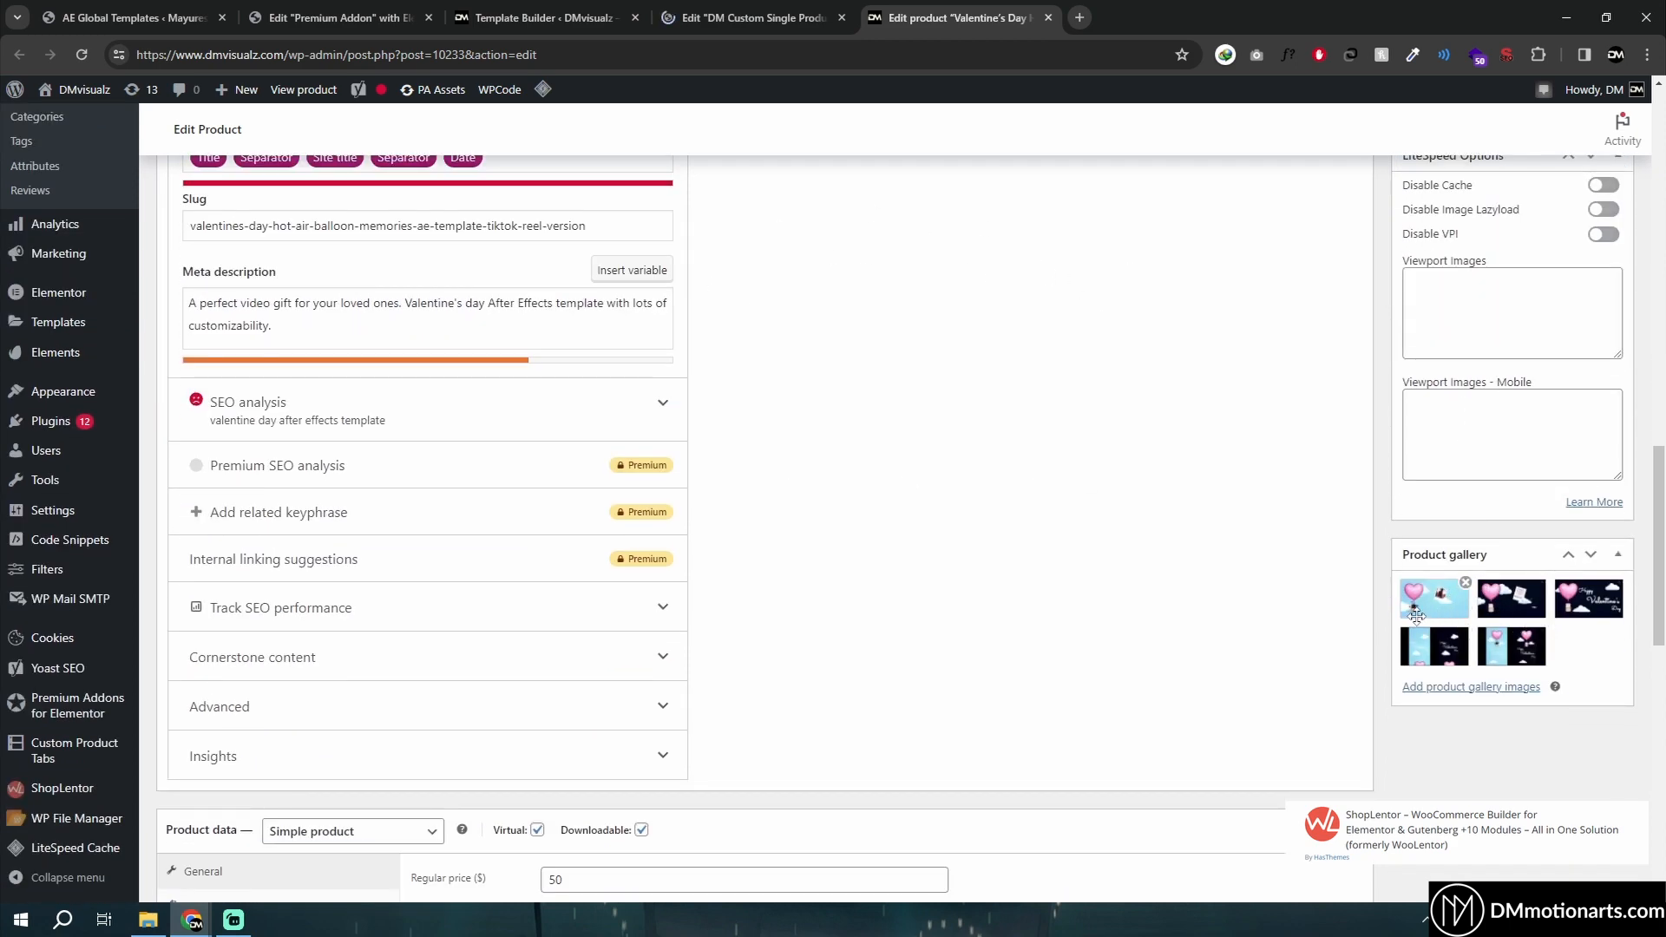
pyautogui.scroll(7, 1416, 616)
pyautogui.scroll(-6, 1431, 646)
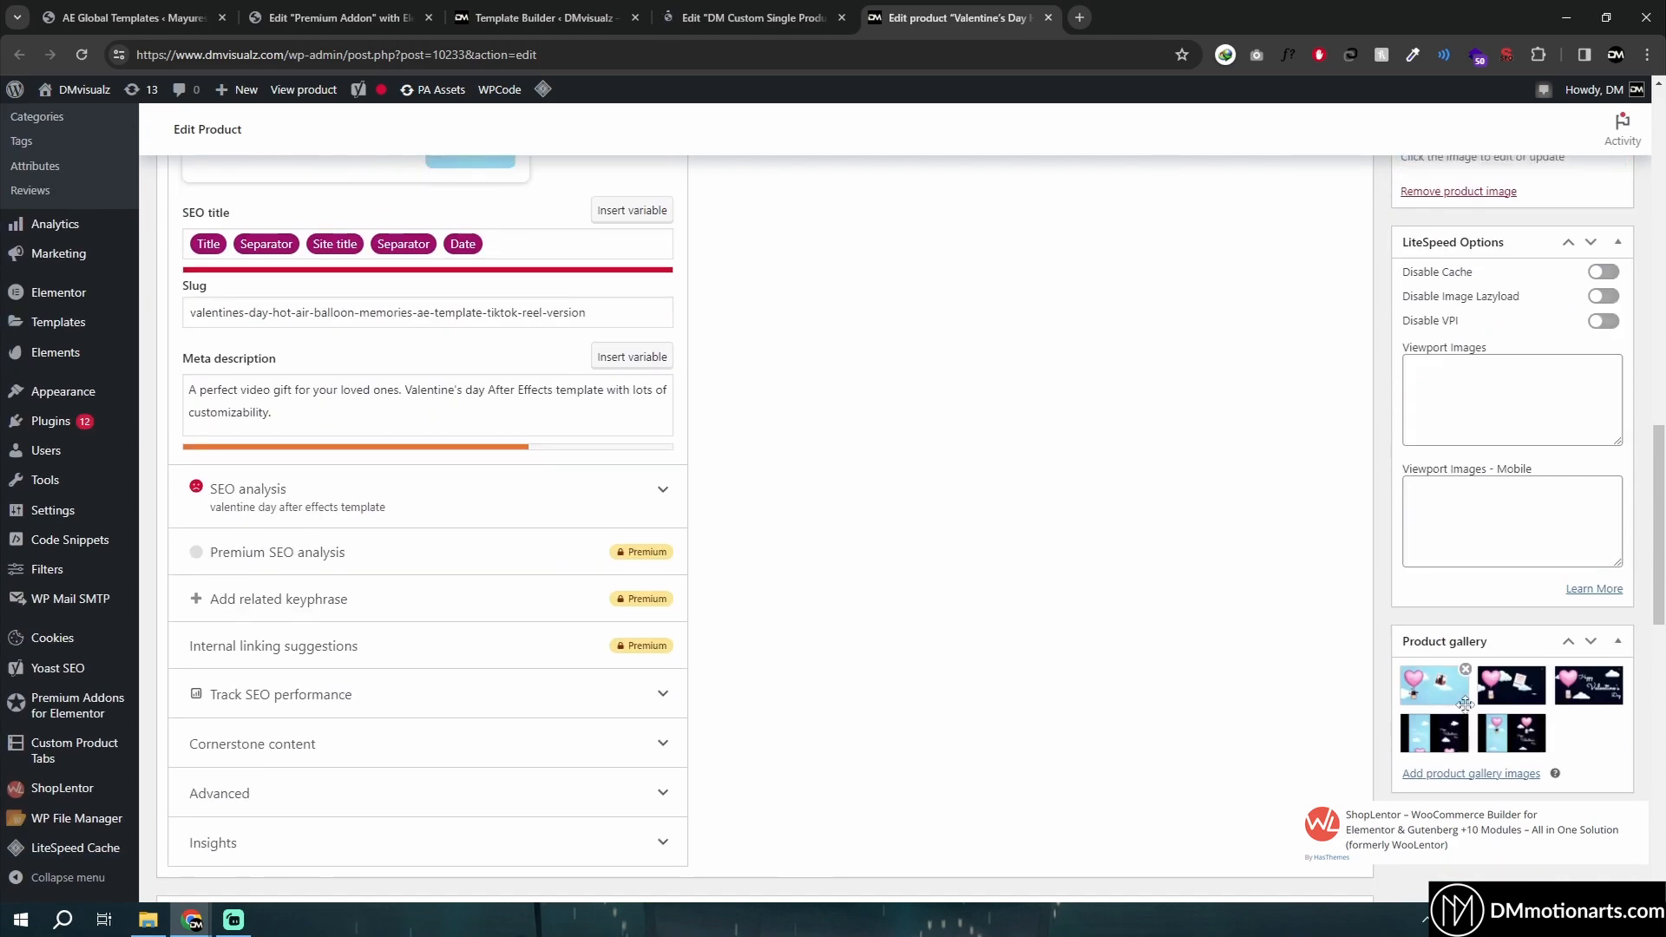
pyautogui.scroll(10, 1544, 694)
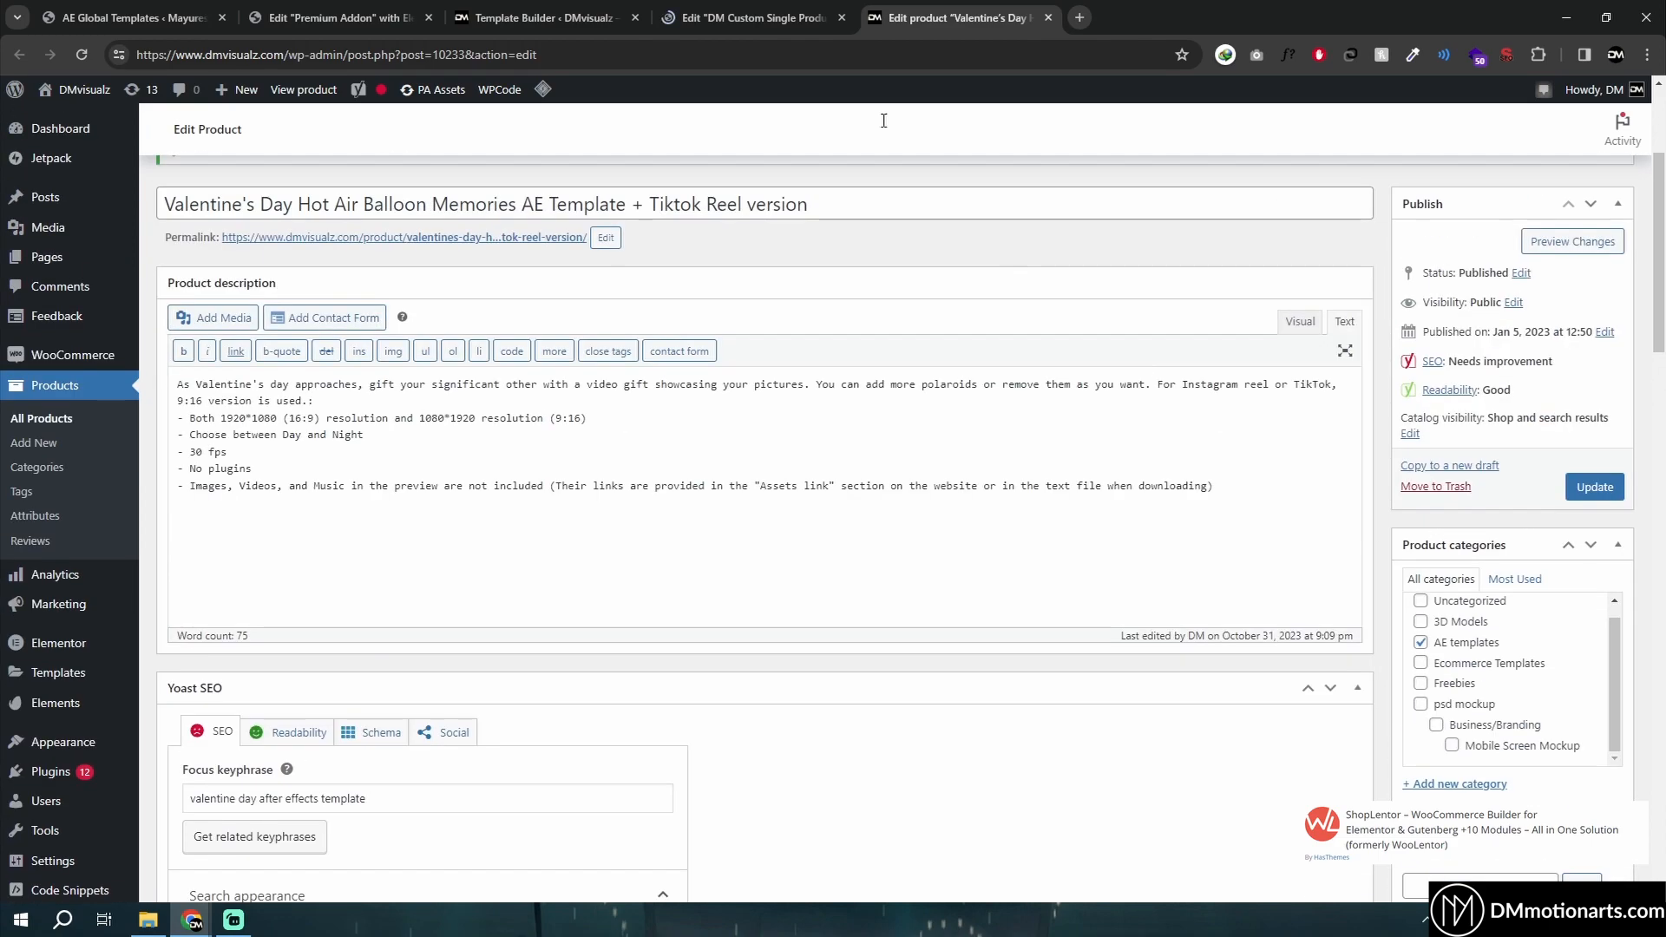
# - Open the WL: Product Video Gallery widget's settings in the custom single product template editor
pyautogui.click(714, 7)
pyautogui.click(922, 9)
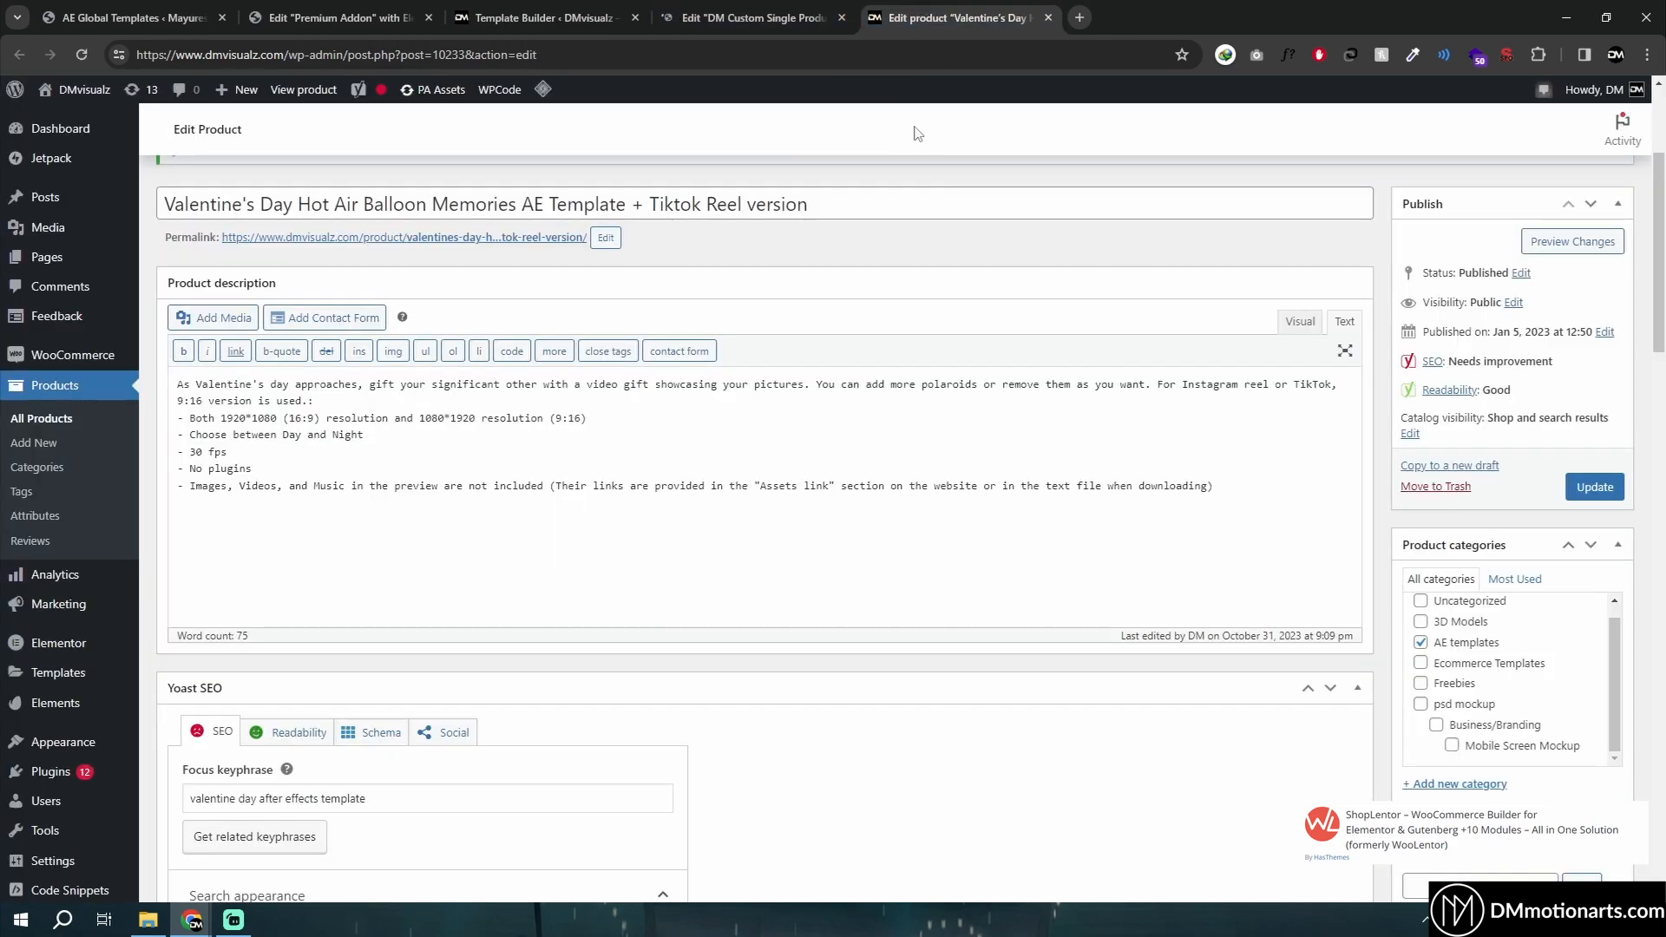
pyautogui.hotkey('ctrl', 'shift', 'Tab')
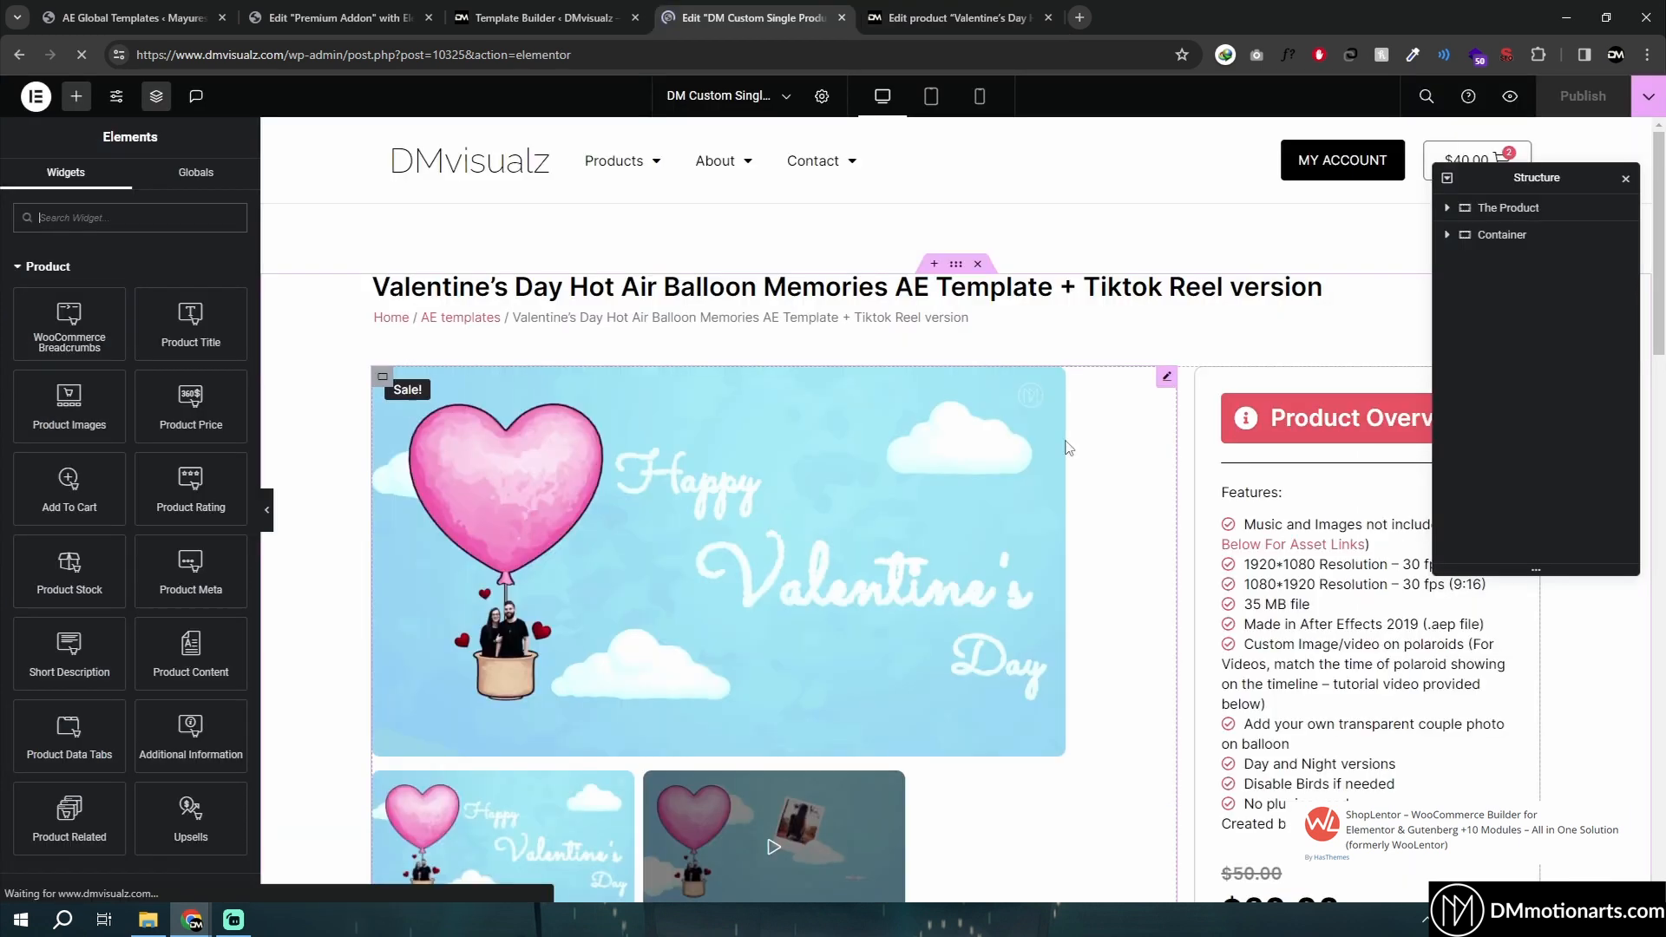
pyautogui.click(1168, 379)
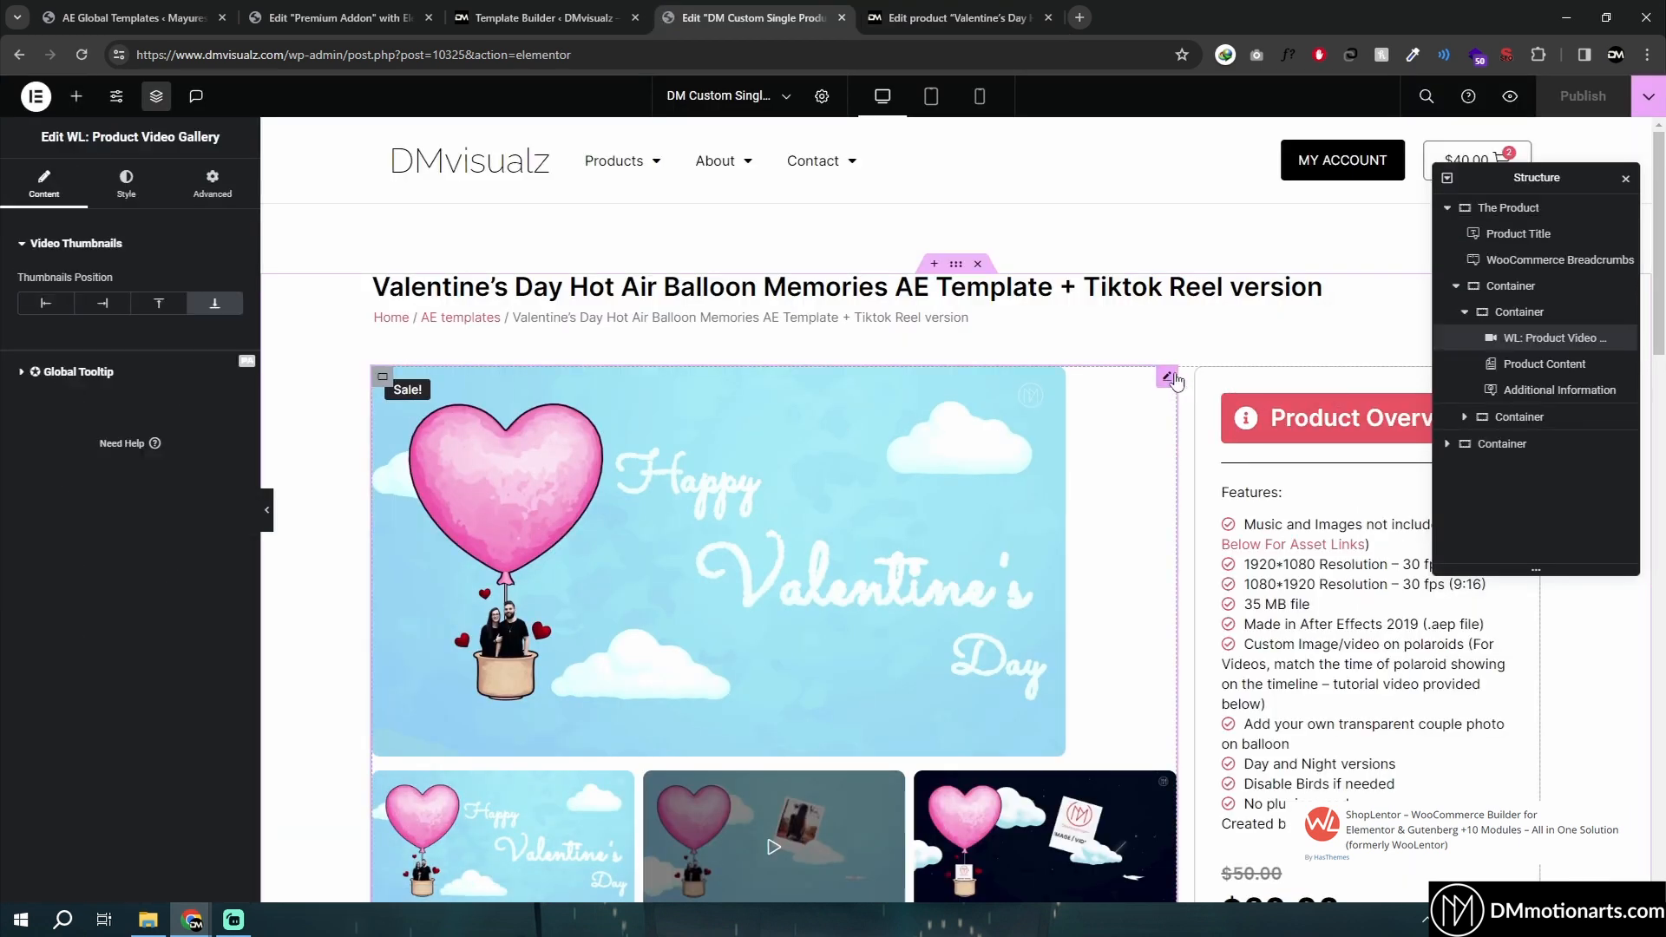
# - Search the widget panel for "video gall" to find the Product Video Gallery widget
pyautogui.click(79, 101)
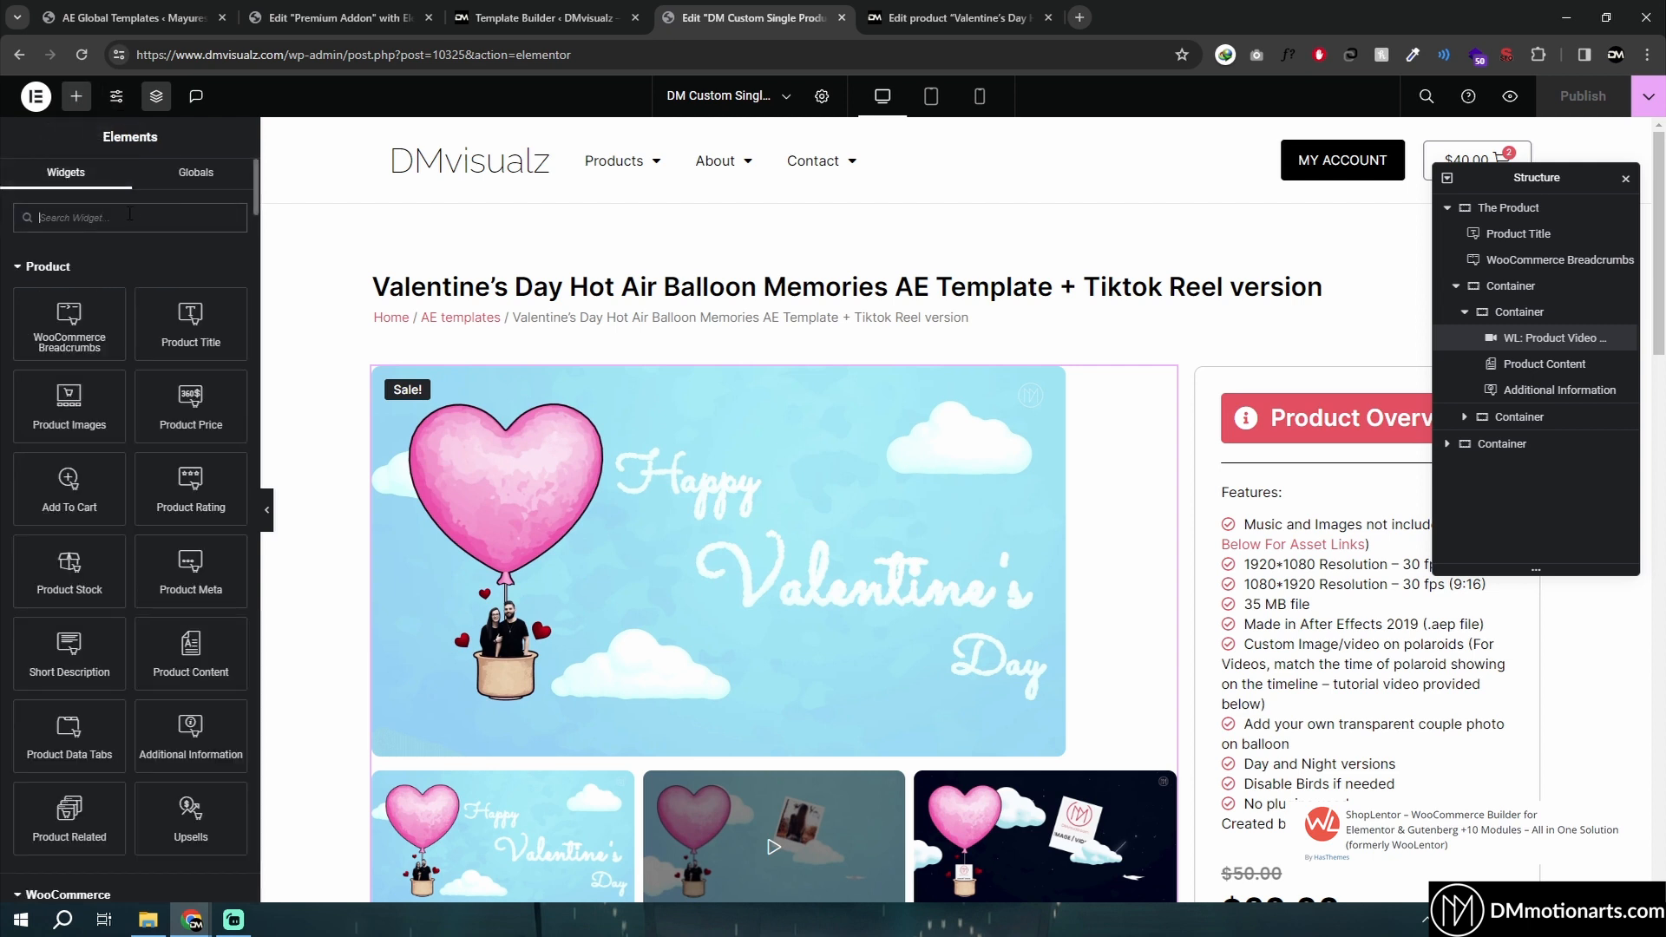
pyautogui.write('pr')
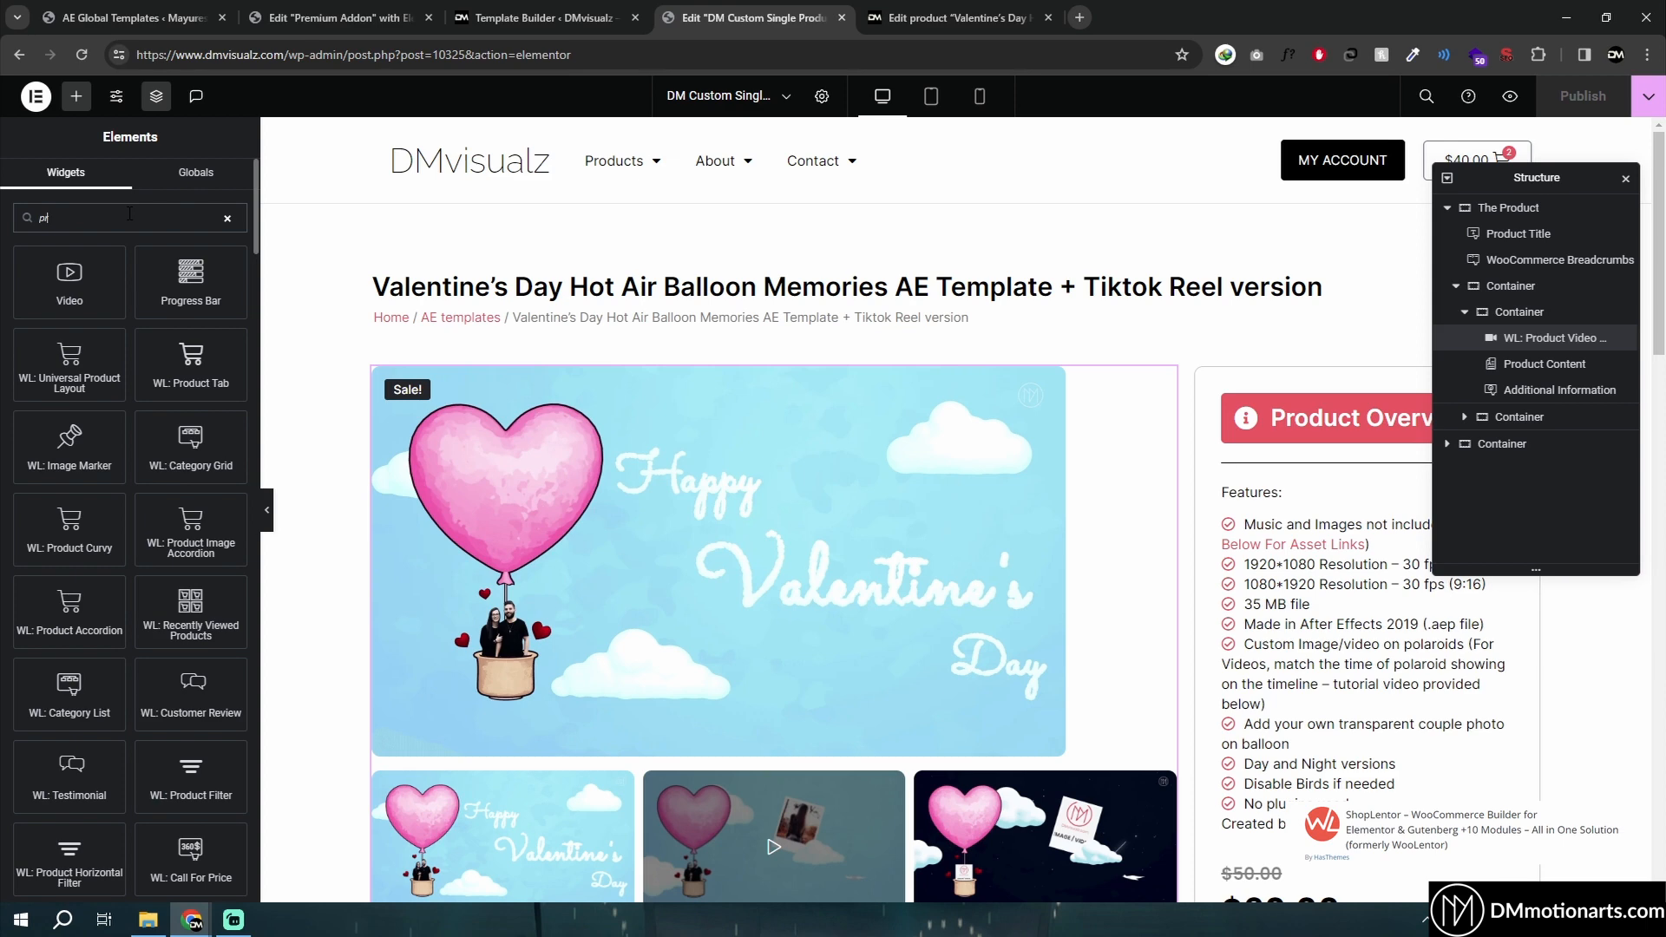
pyautogui.write('oduct galler')
pyautogui.press('BackSpace')
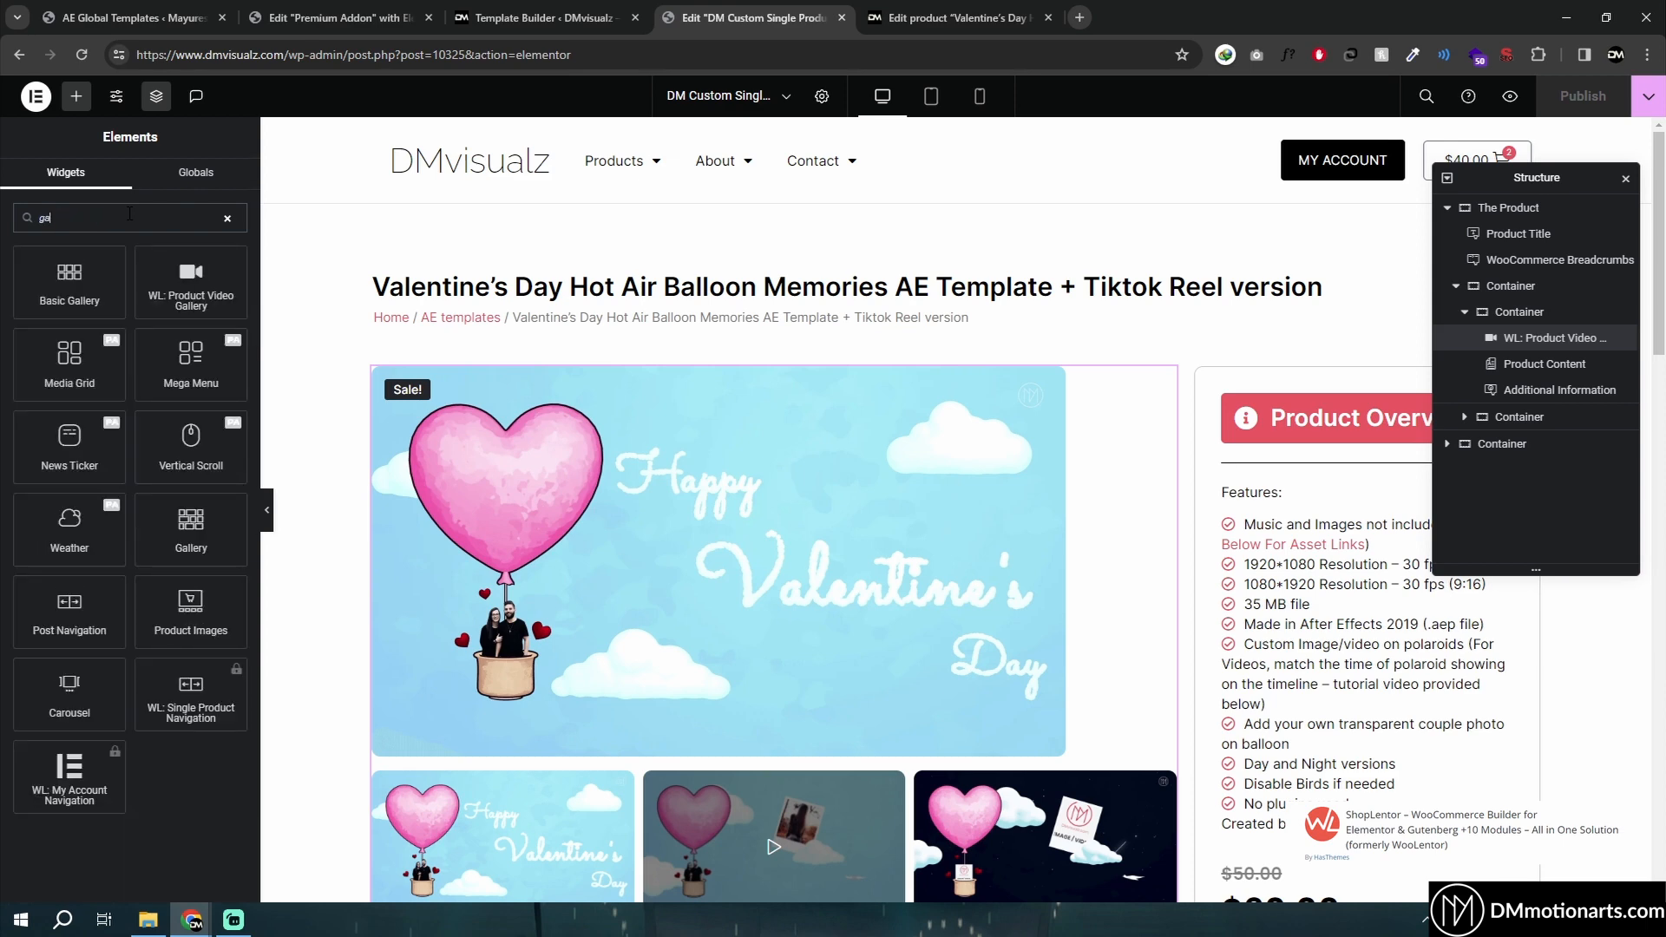
pyautogui.write('video gal')
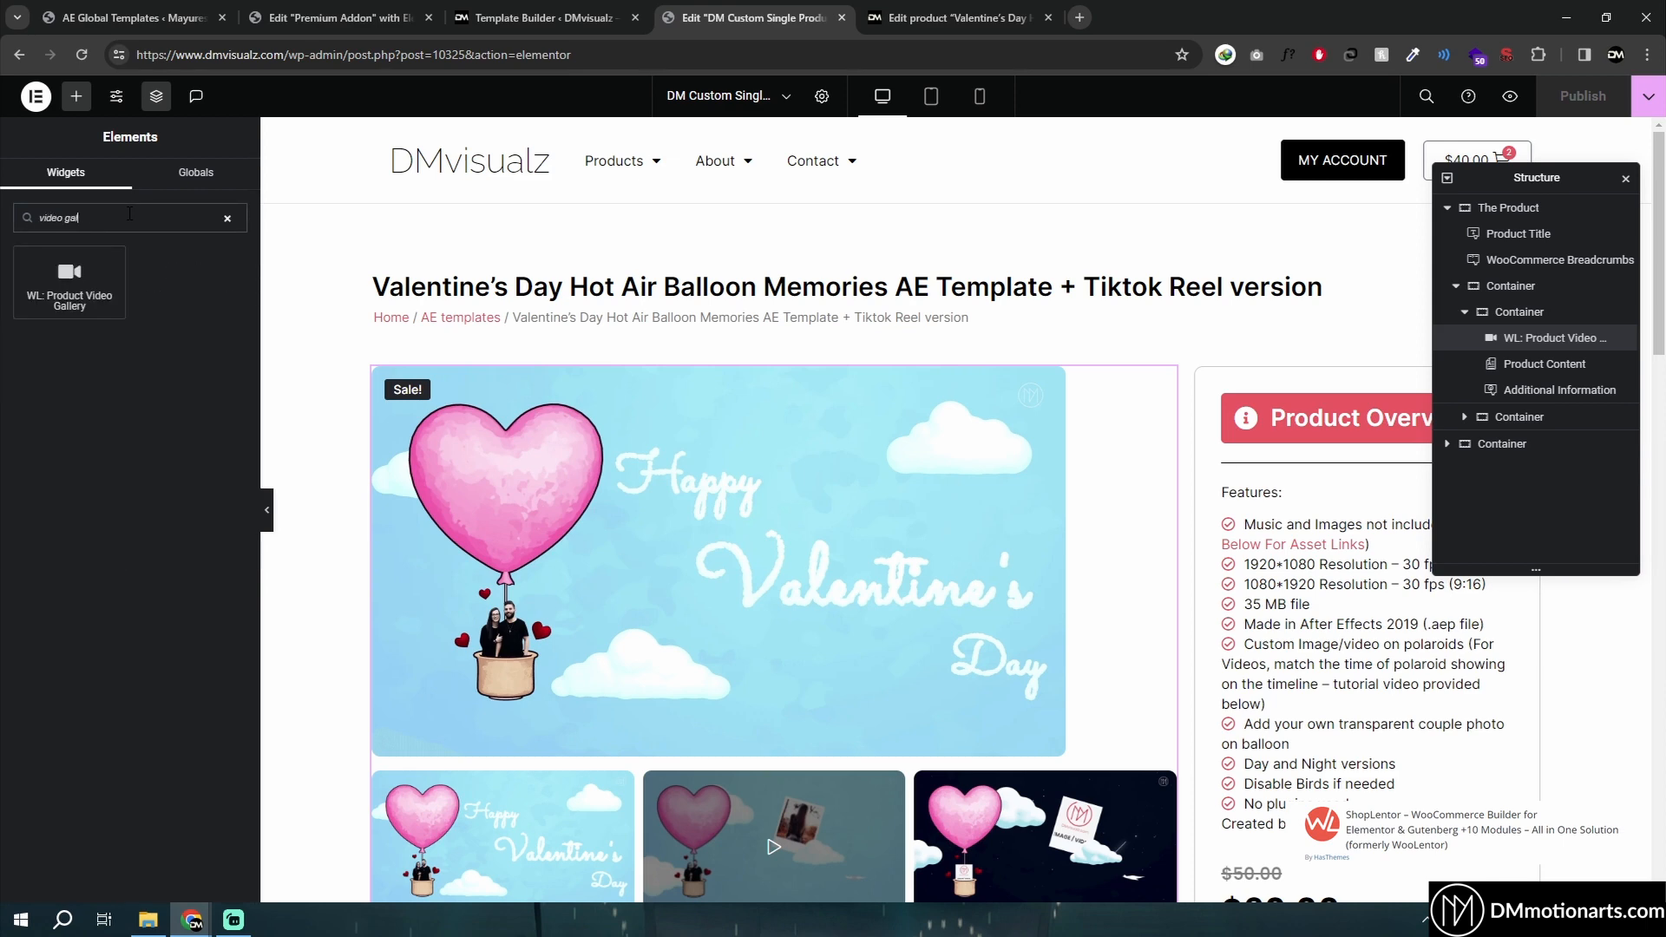
pyautogui.moveTo(98, 307)
pyautogui.mouseDown()
pyautogui.moveTo(226, 347)
pyautogui.moveTo(91, 316)
pyautogui.mouseUp()
# - Scroll through the template preview and reopen the Product Video Gallery widget's settings
pyautogui.click(573, 11)
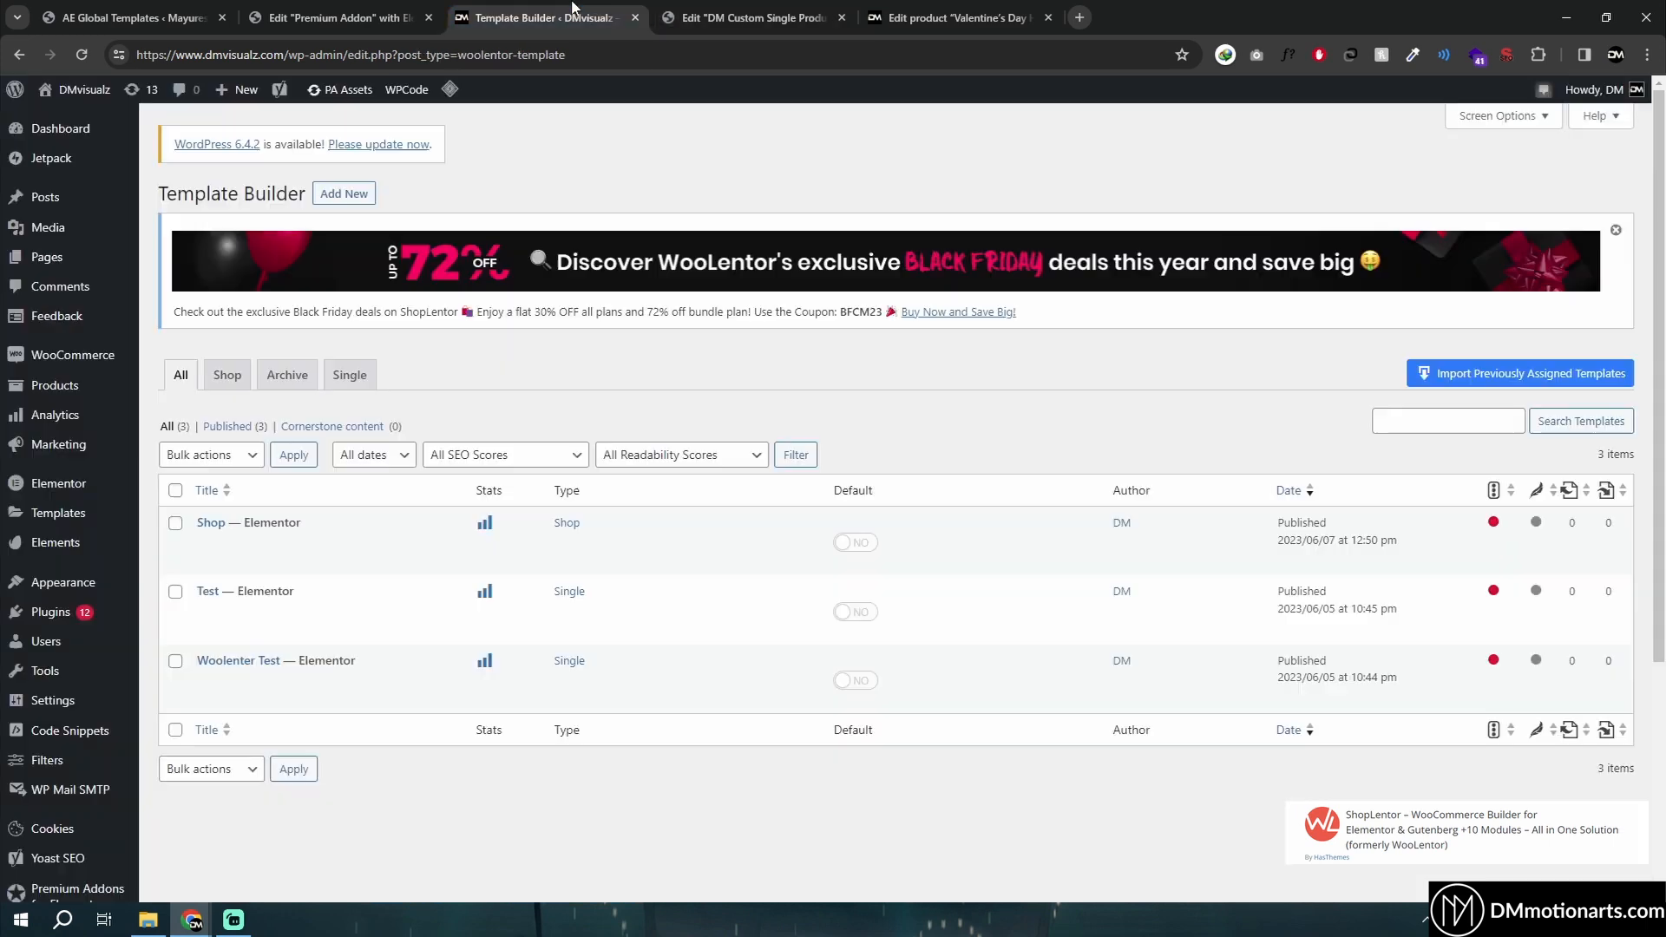
pyautogui.click(746, 17)
pyautogui.scroll(-2, 1221, 263)
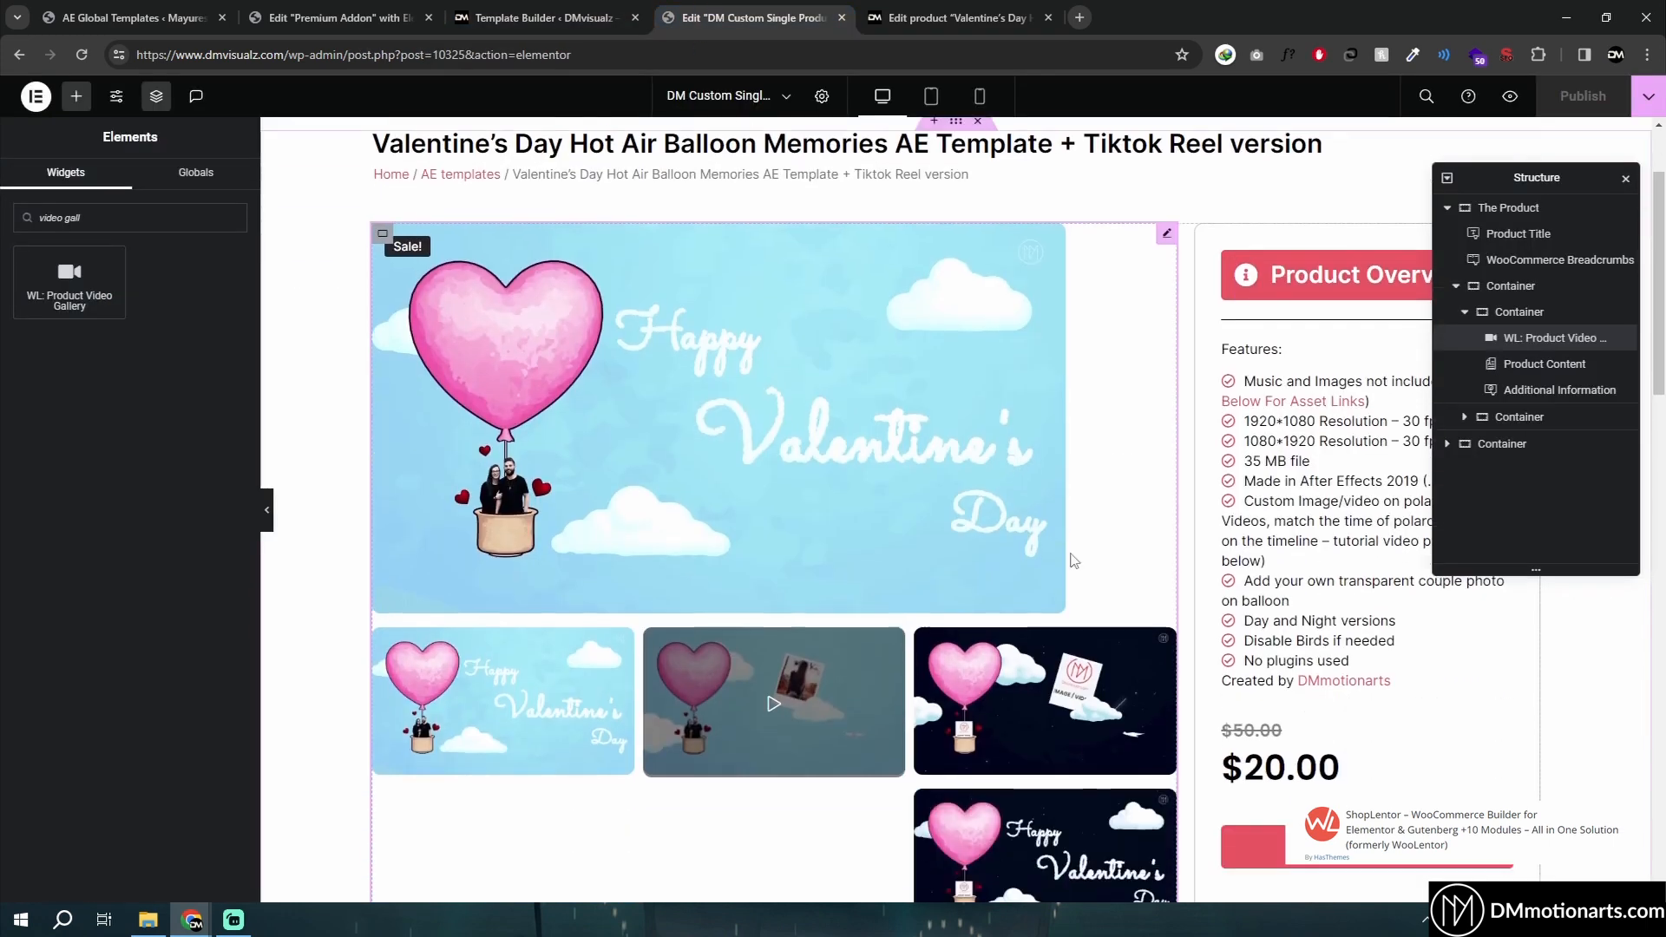
pyautogui.scroll(-4, 1068, 717)
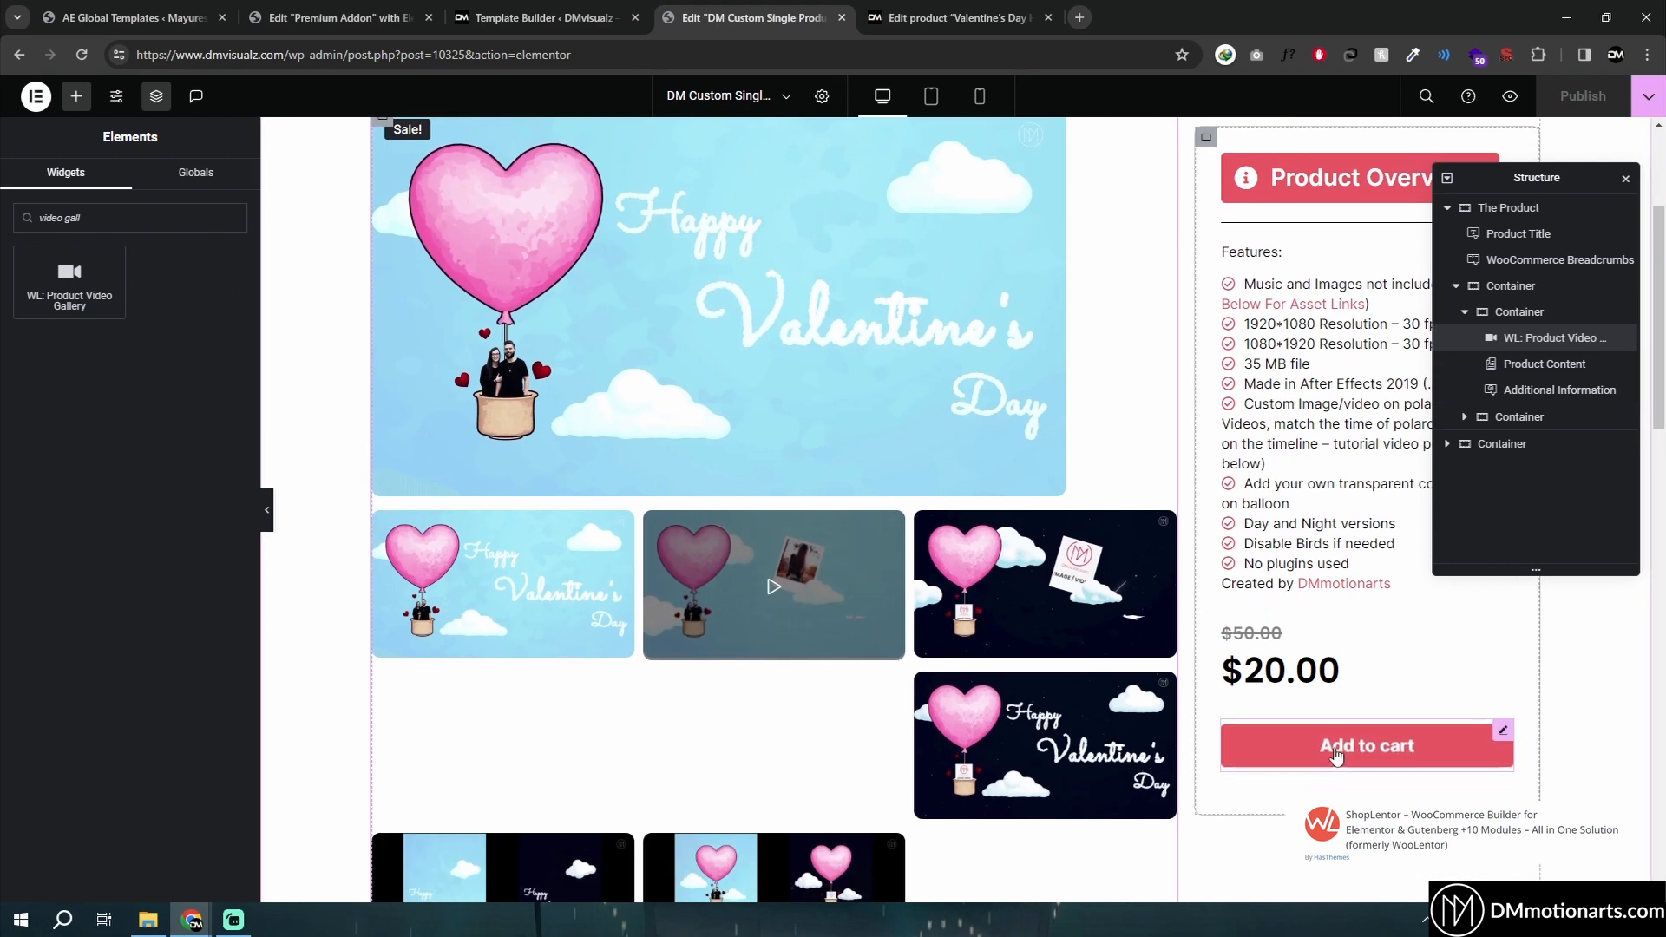
pyautogui.scroll(-6, 878, 436)
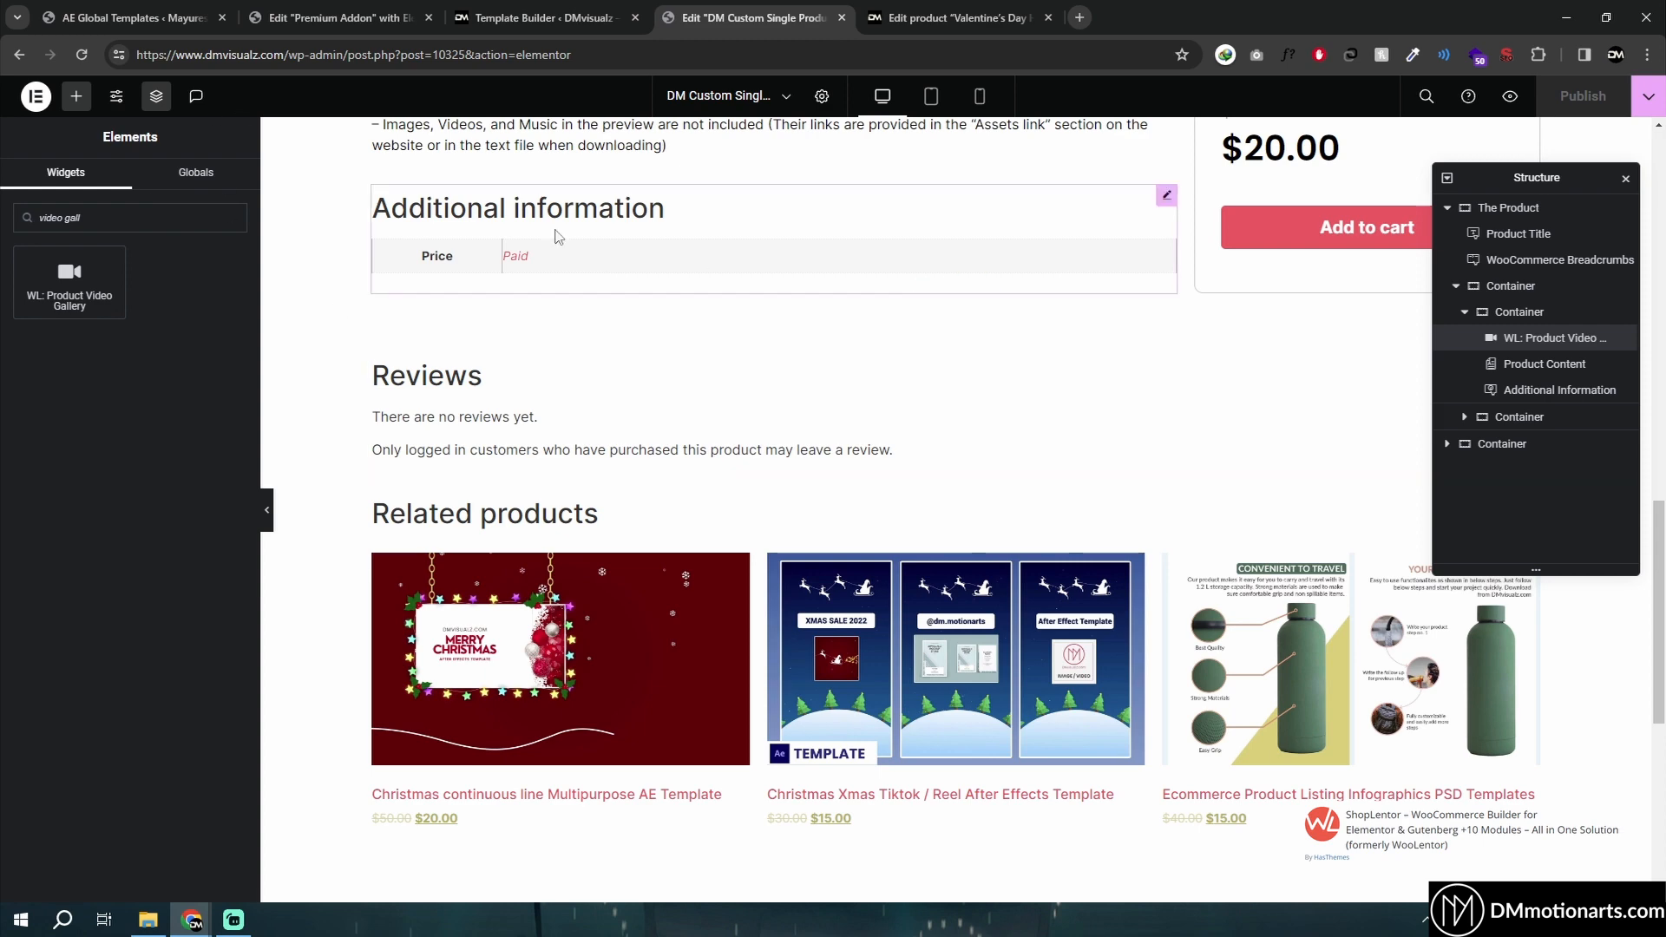
pyautogui.scroll(10, 421, 269)
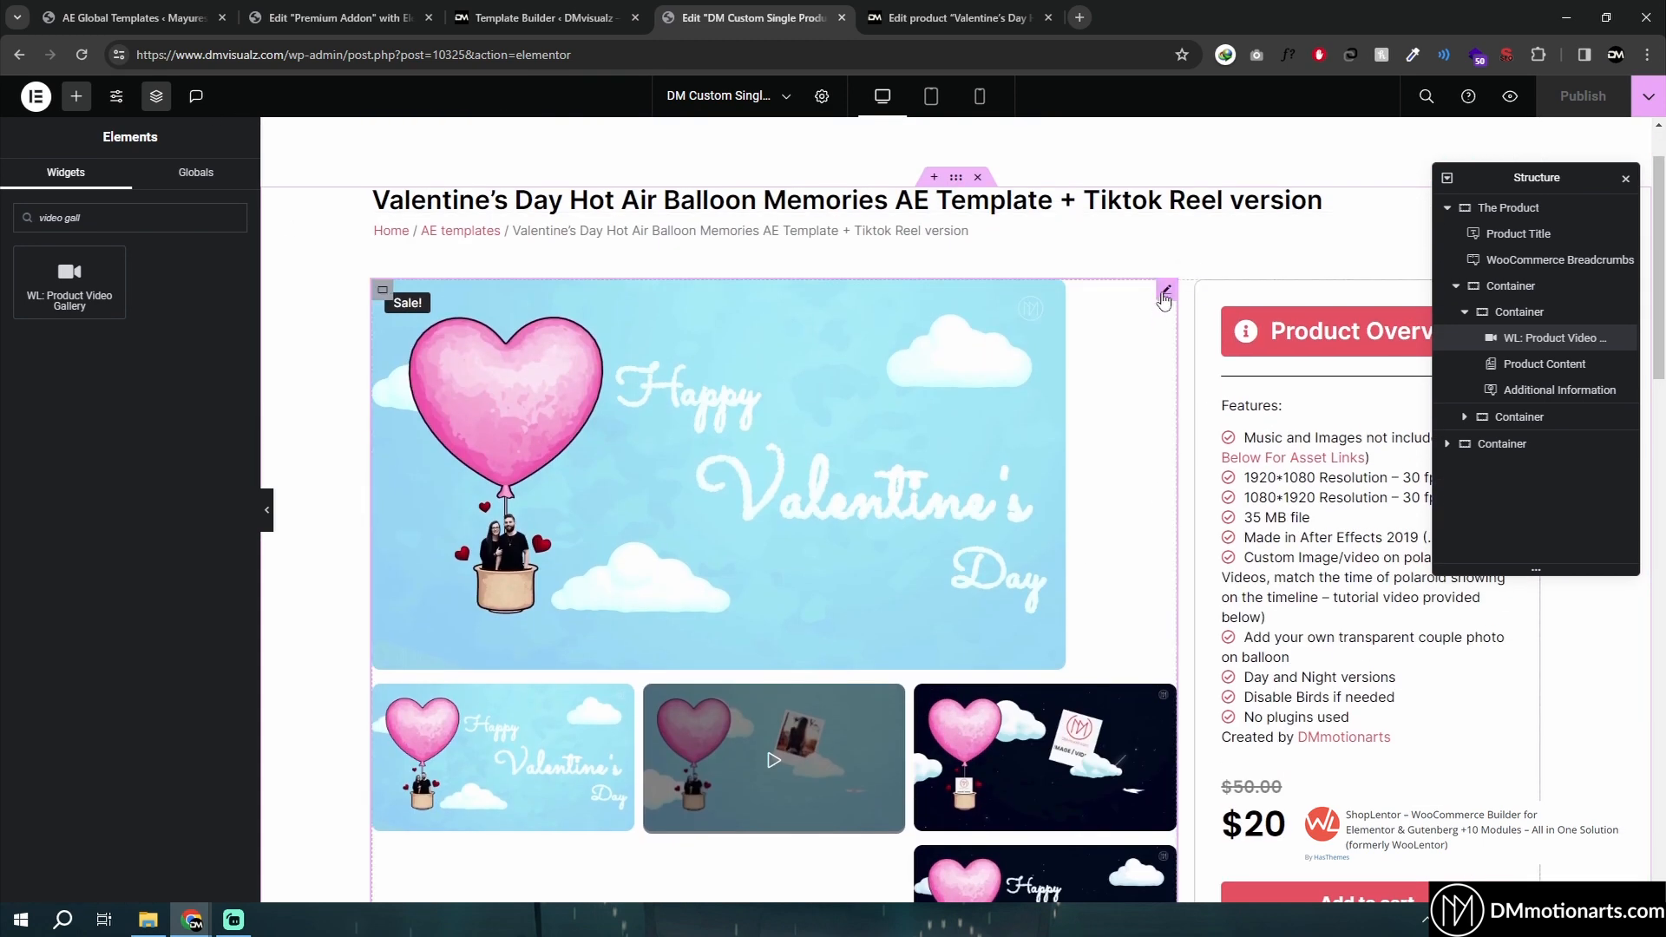
pyautogui.click(1164, 293)
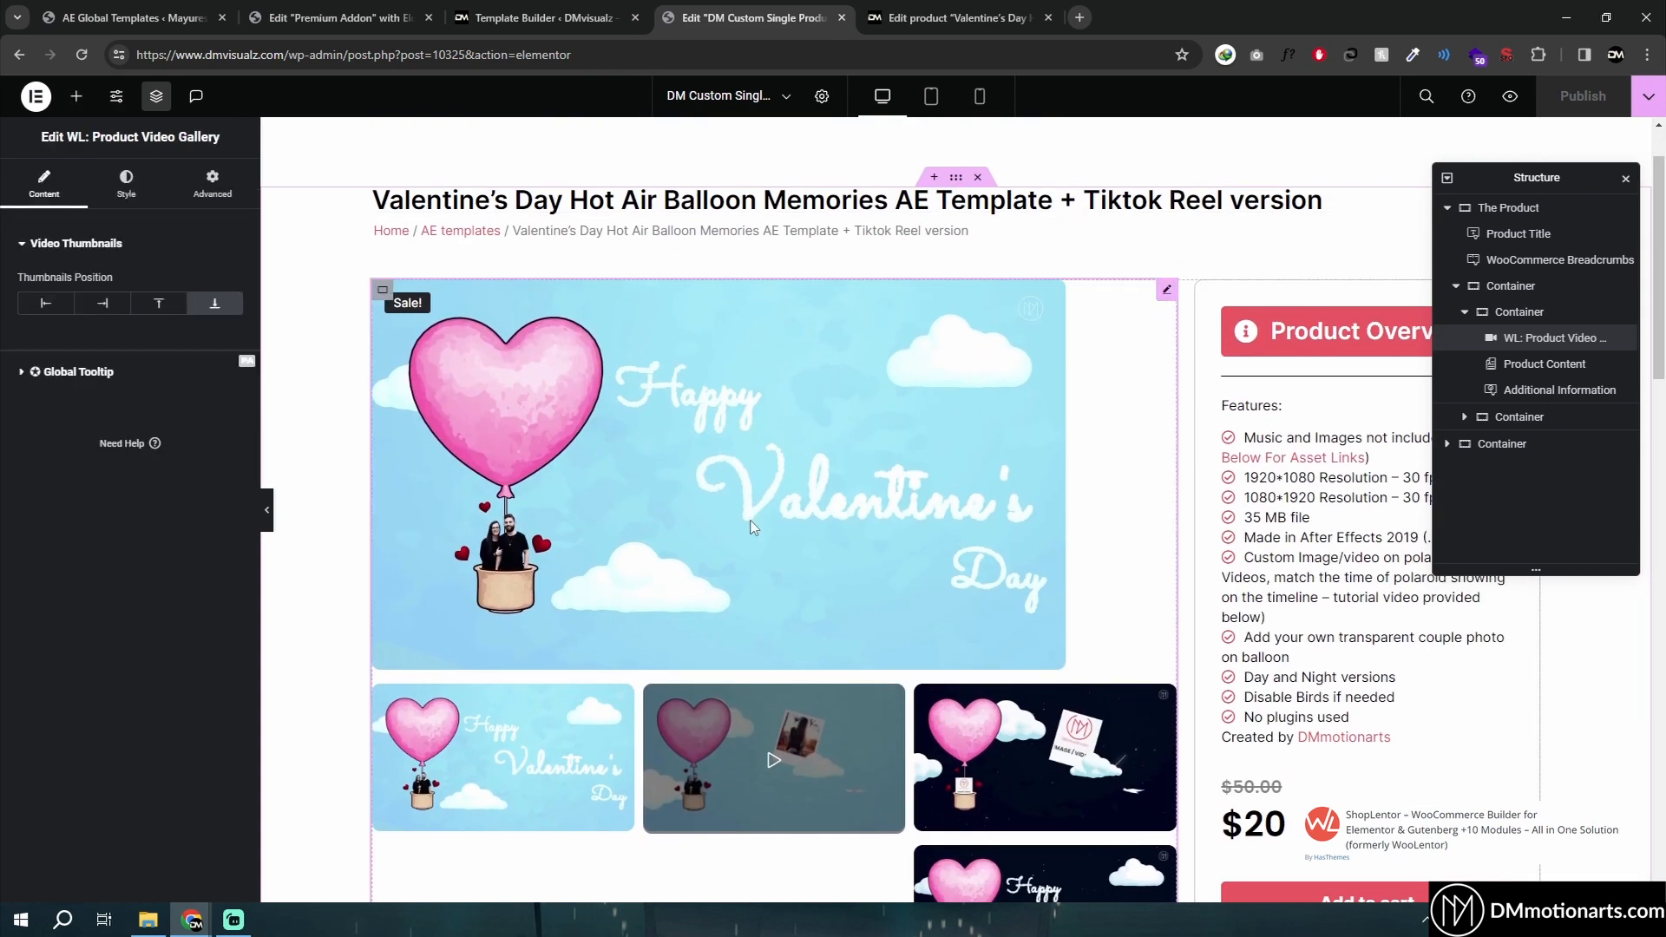
# - Close the template editor and product edit tabs, returning to the Template Builder list
pyautogui.click(913, 7)
pyautogui.click(766, 11)
pyautogui.scroll(1, 937, 592)
pyautogui.click(842, 17)
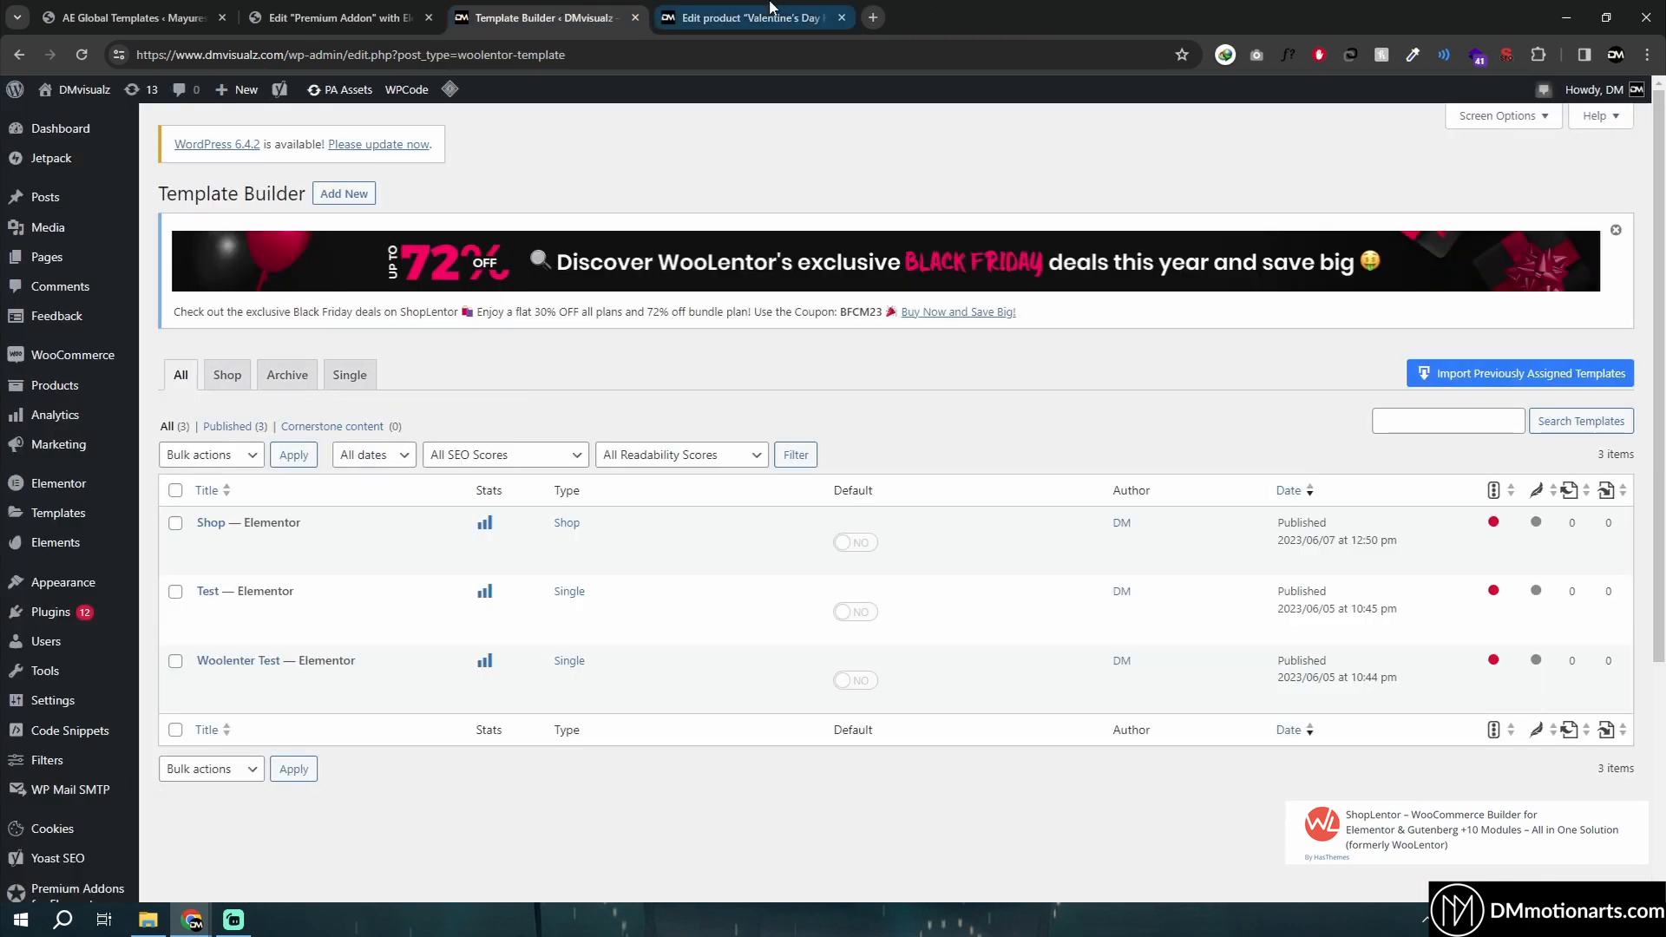
pyautogui.click(763, 16)
pyautogui.click(841, 17)
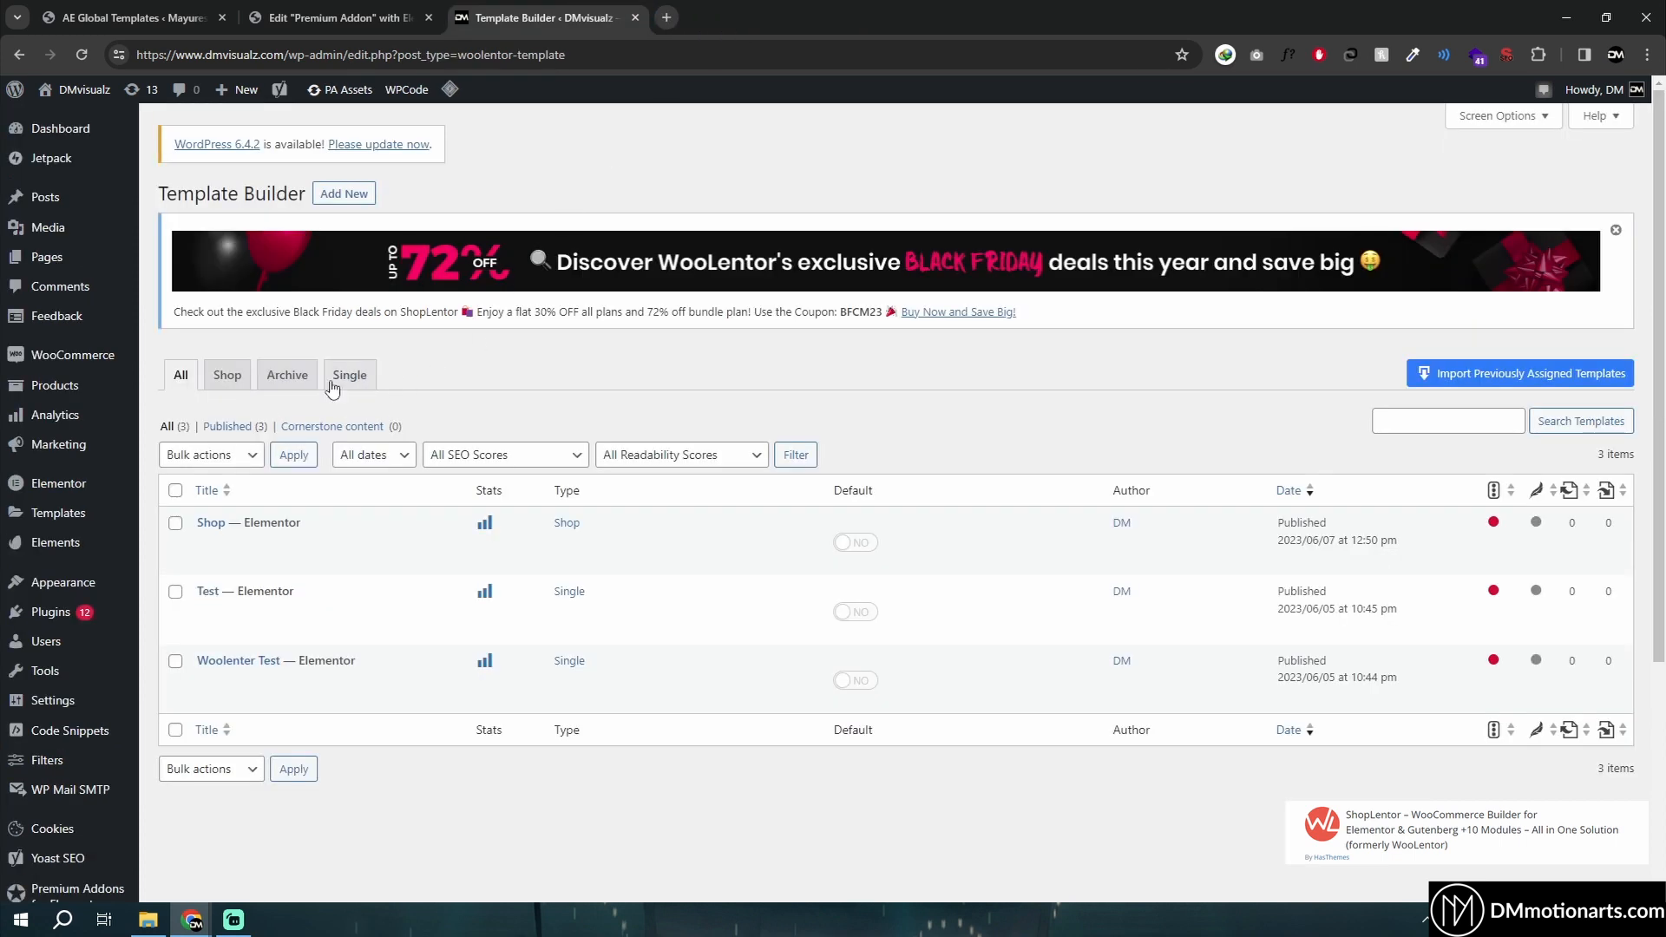
pyautogui.moveTo(536, 531)
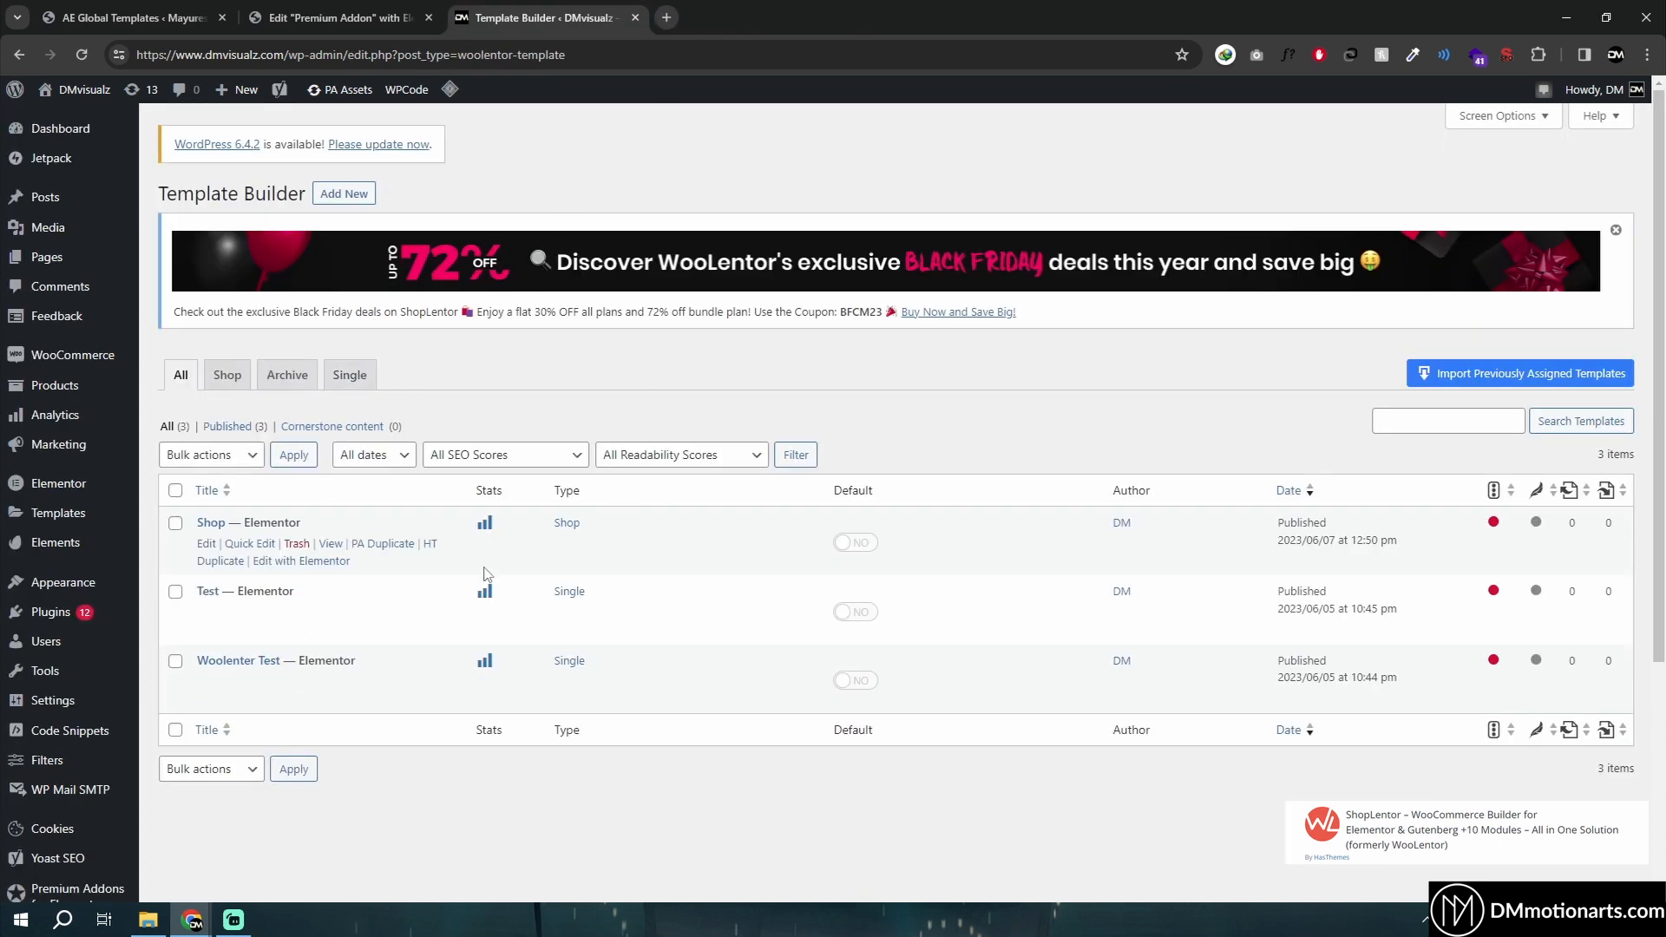